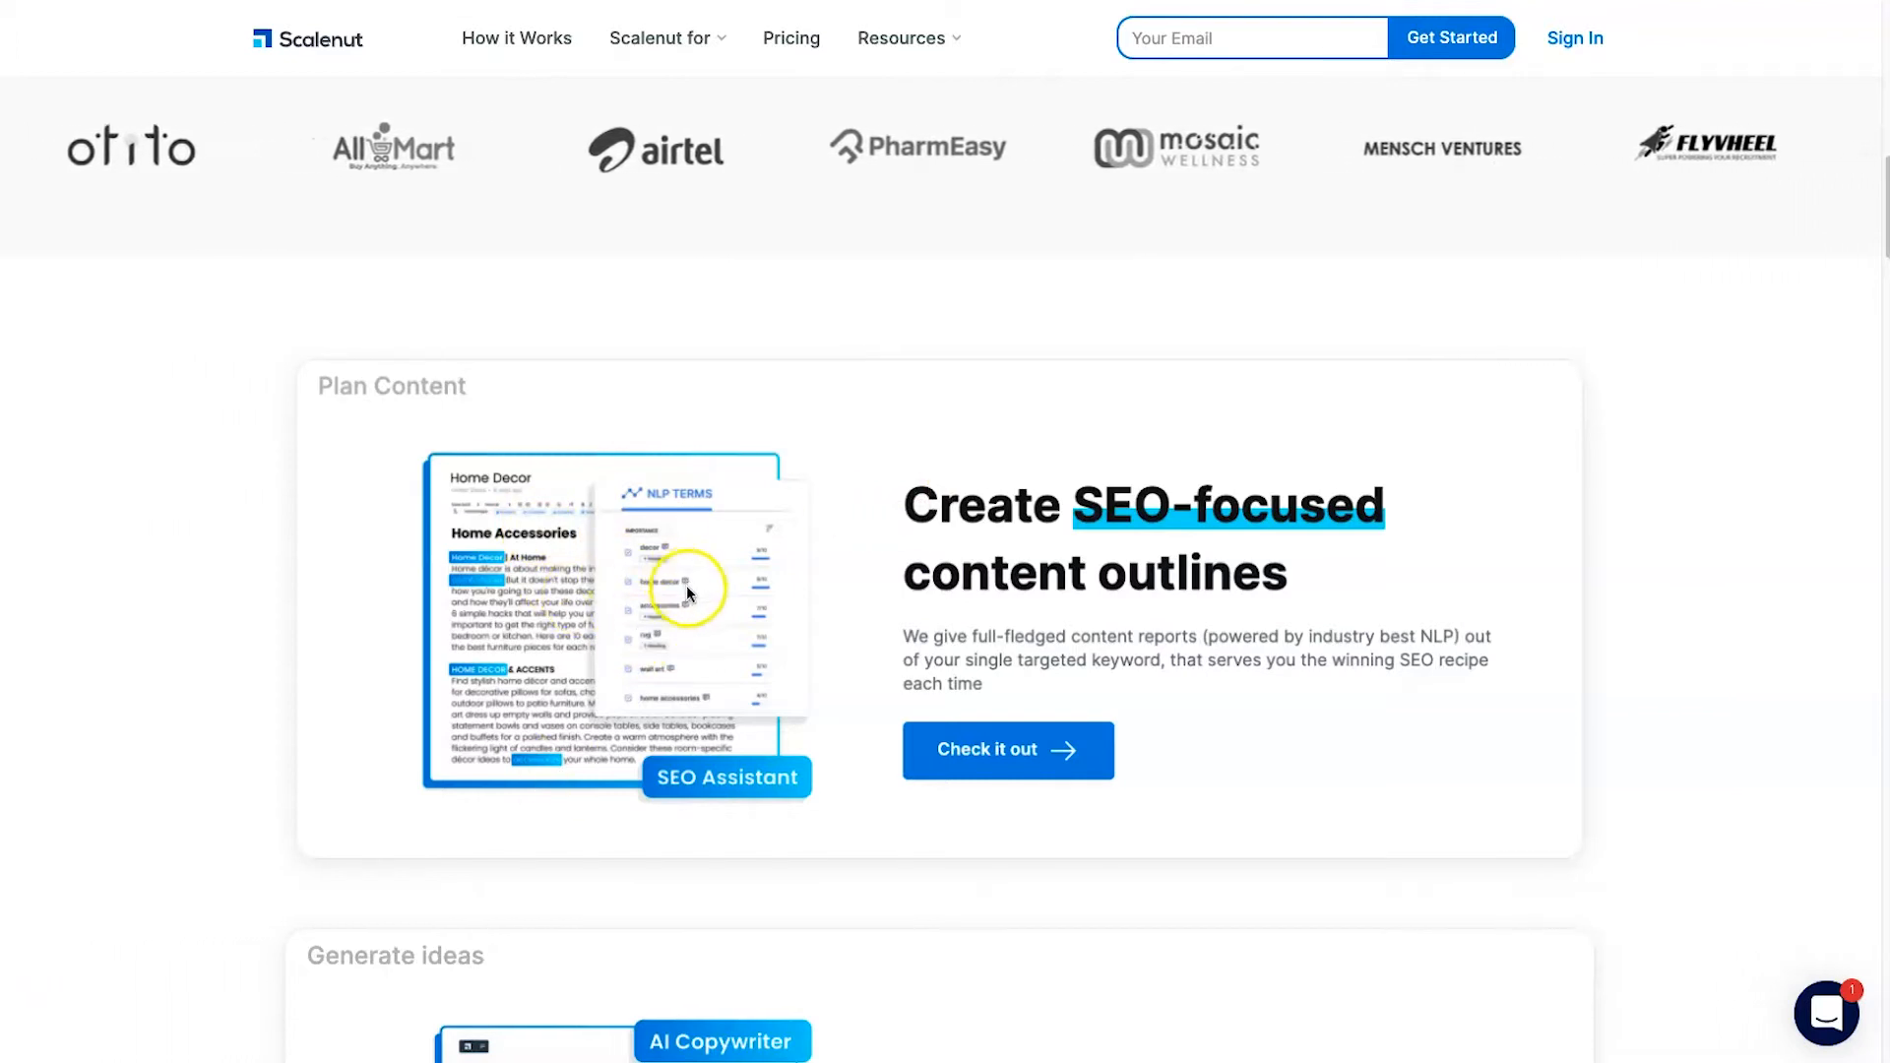
Review the homepage's feature sections, from SEO-focused content outlines and AI writing through to the professional creators marketplace
scroll(718, 565, down, 3)
scroll(717, 565, down, 2)
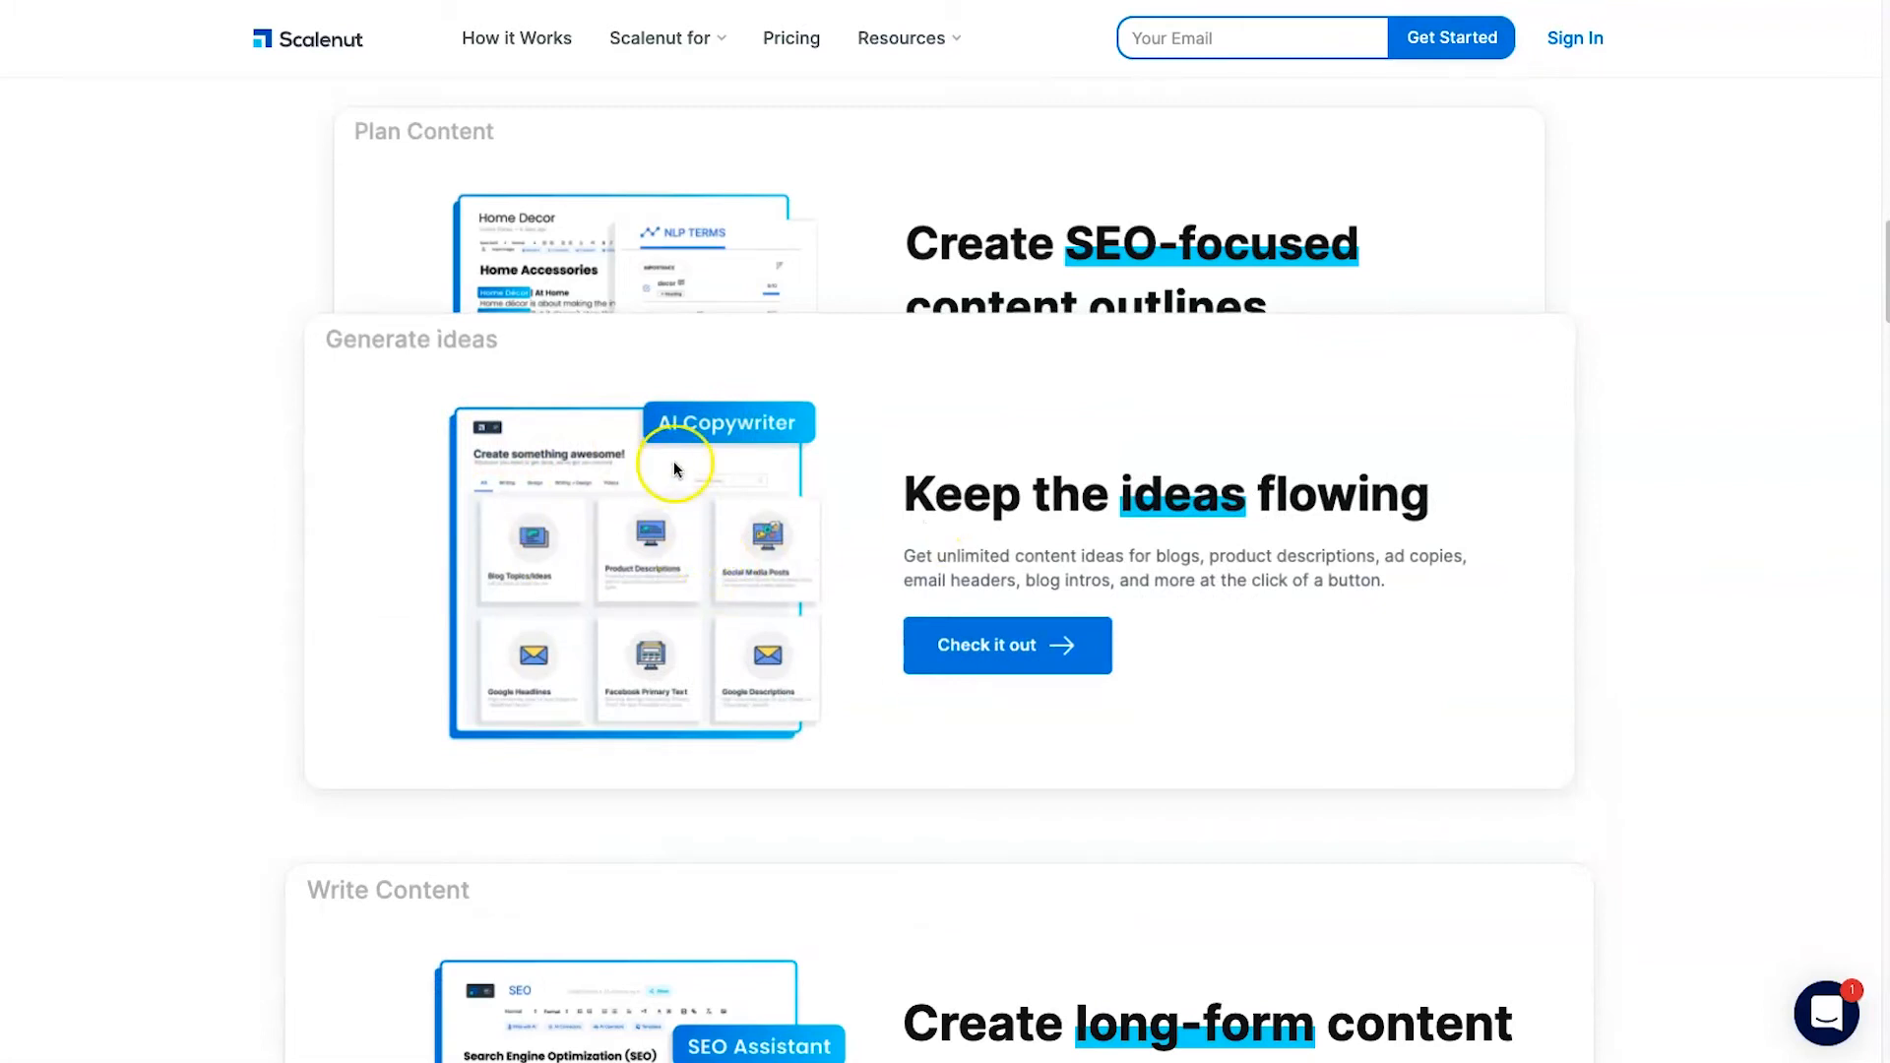
scroll(709, 504, down, 4)
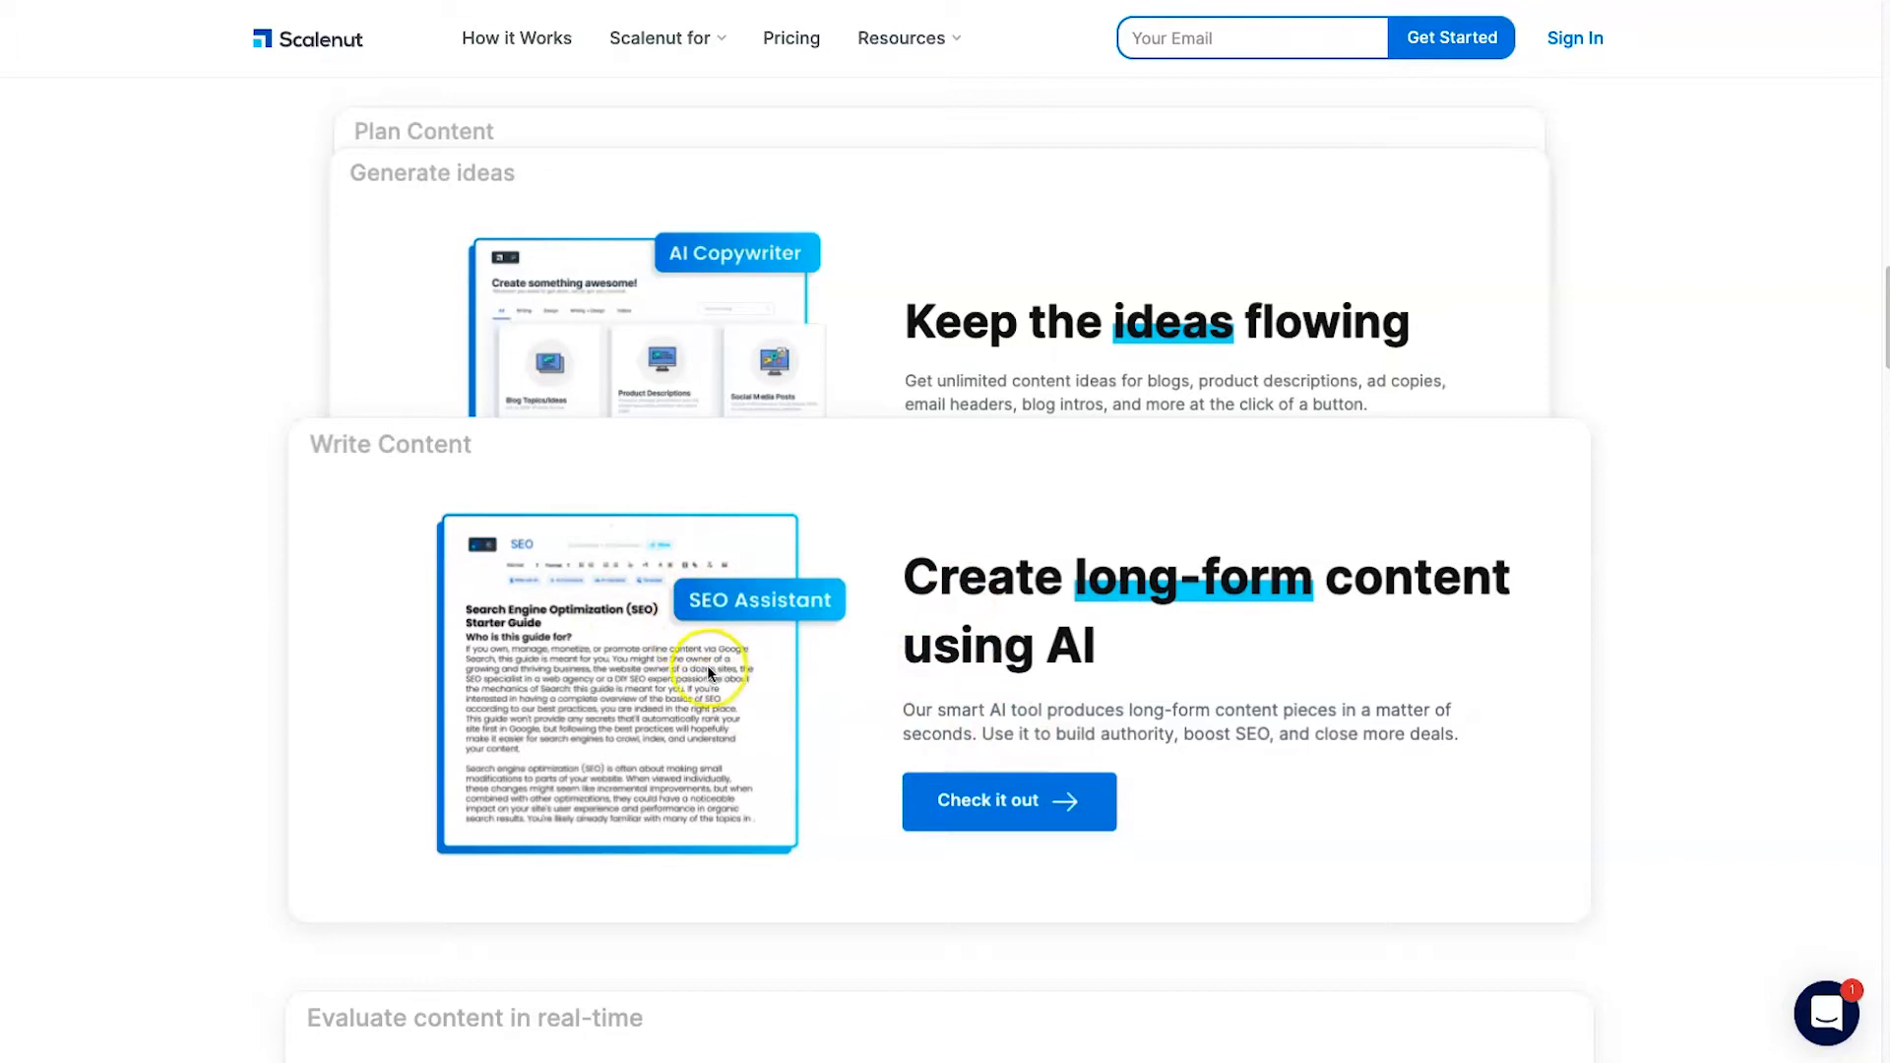
scroll(1030, 697, down, 5)
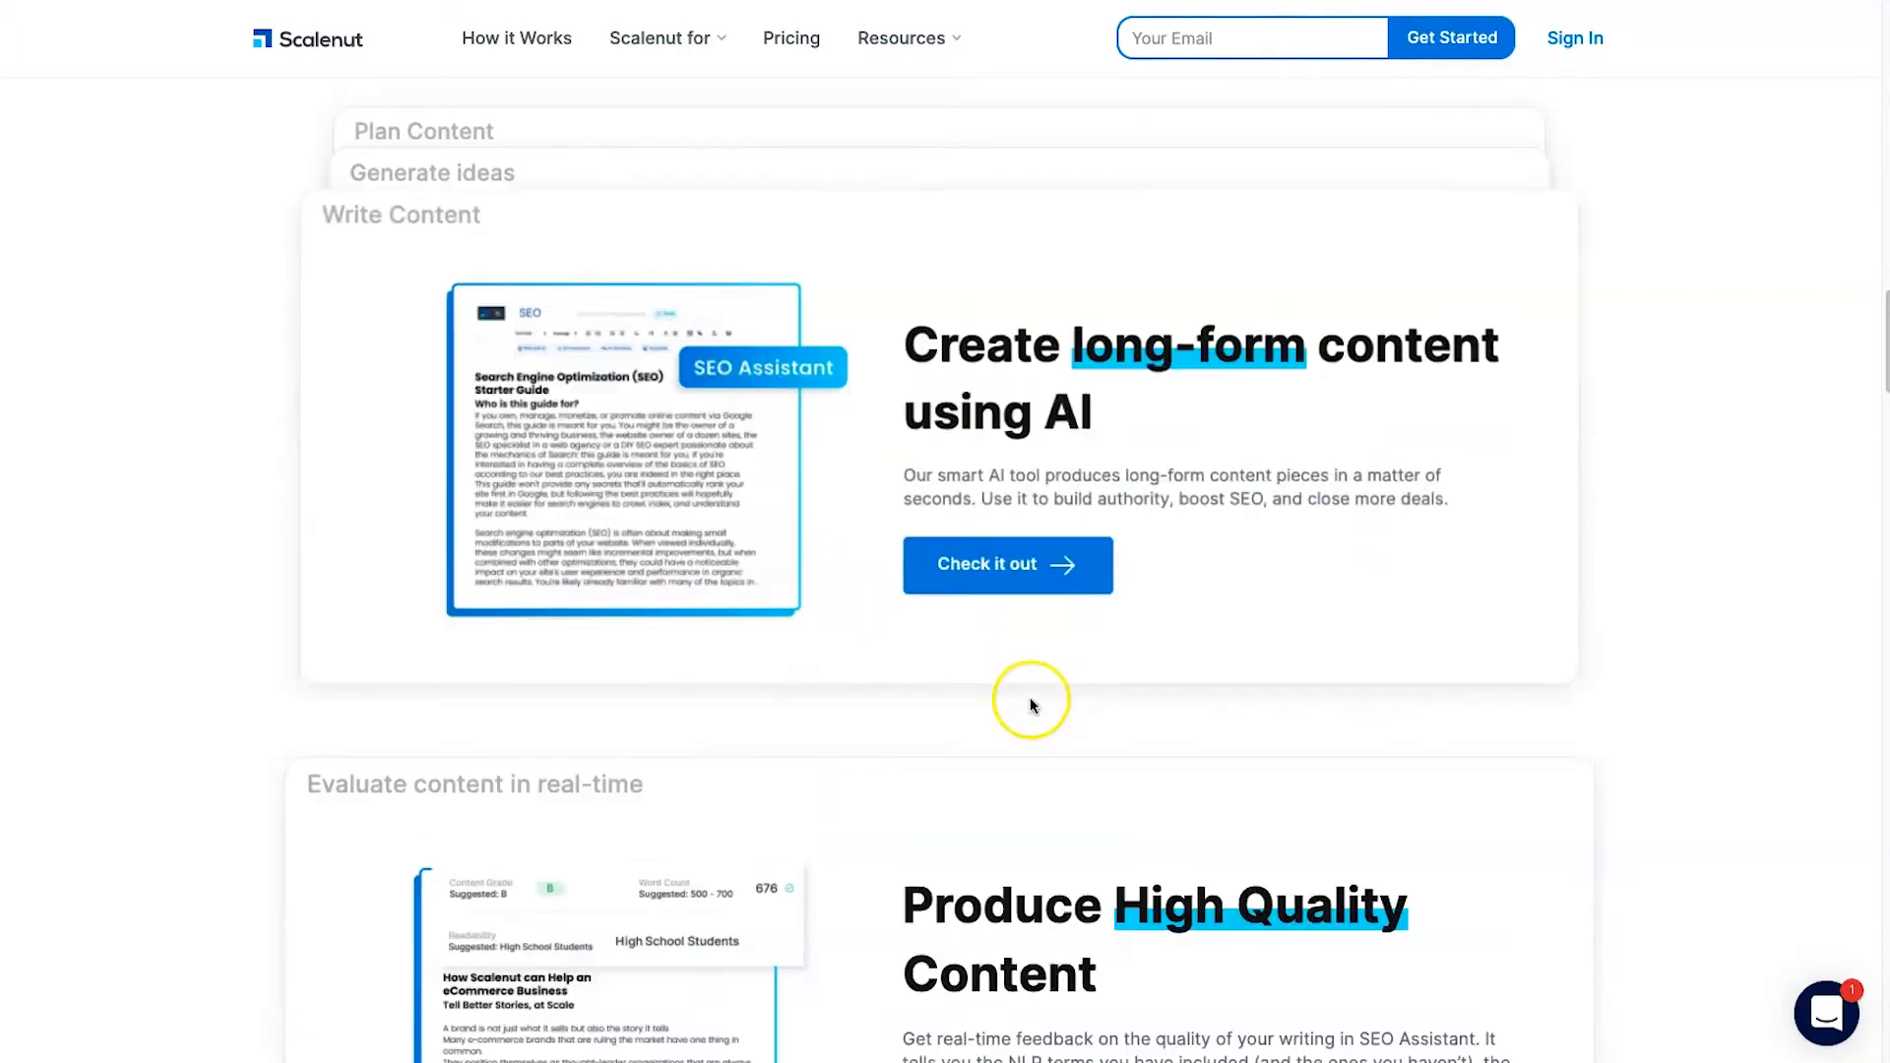
scroll(799, 358, up, 1)
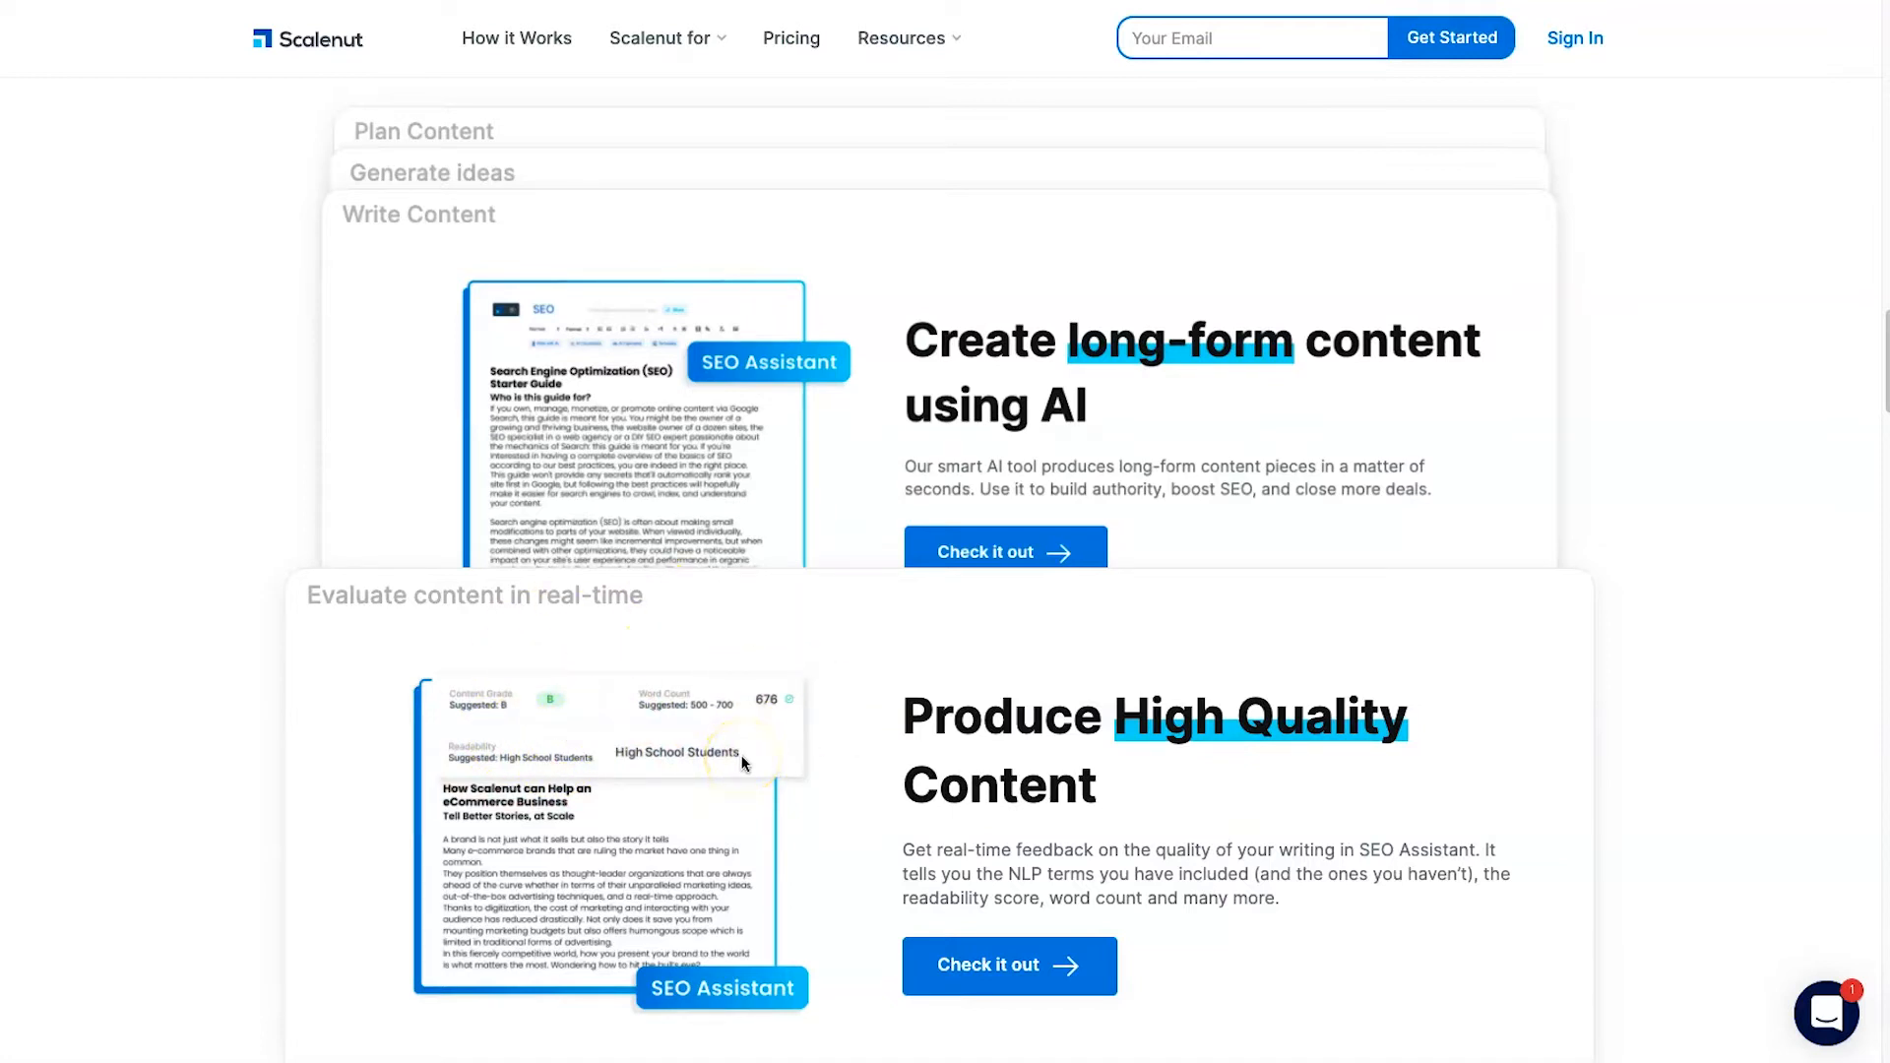
scroll(744, 763, down, 5)
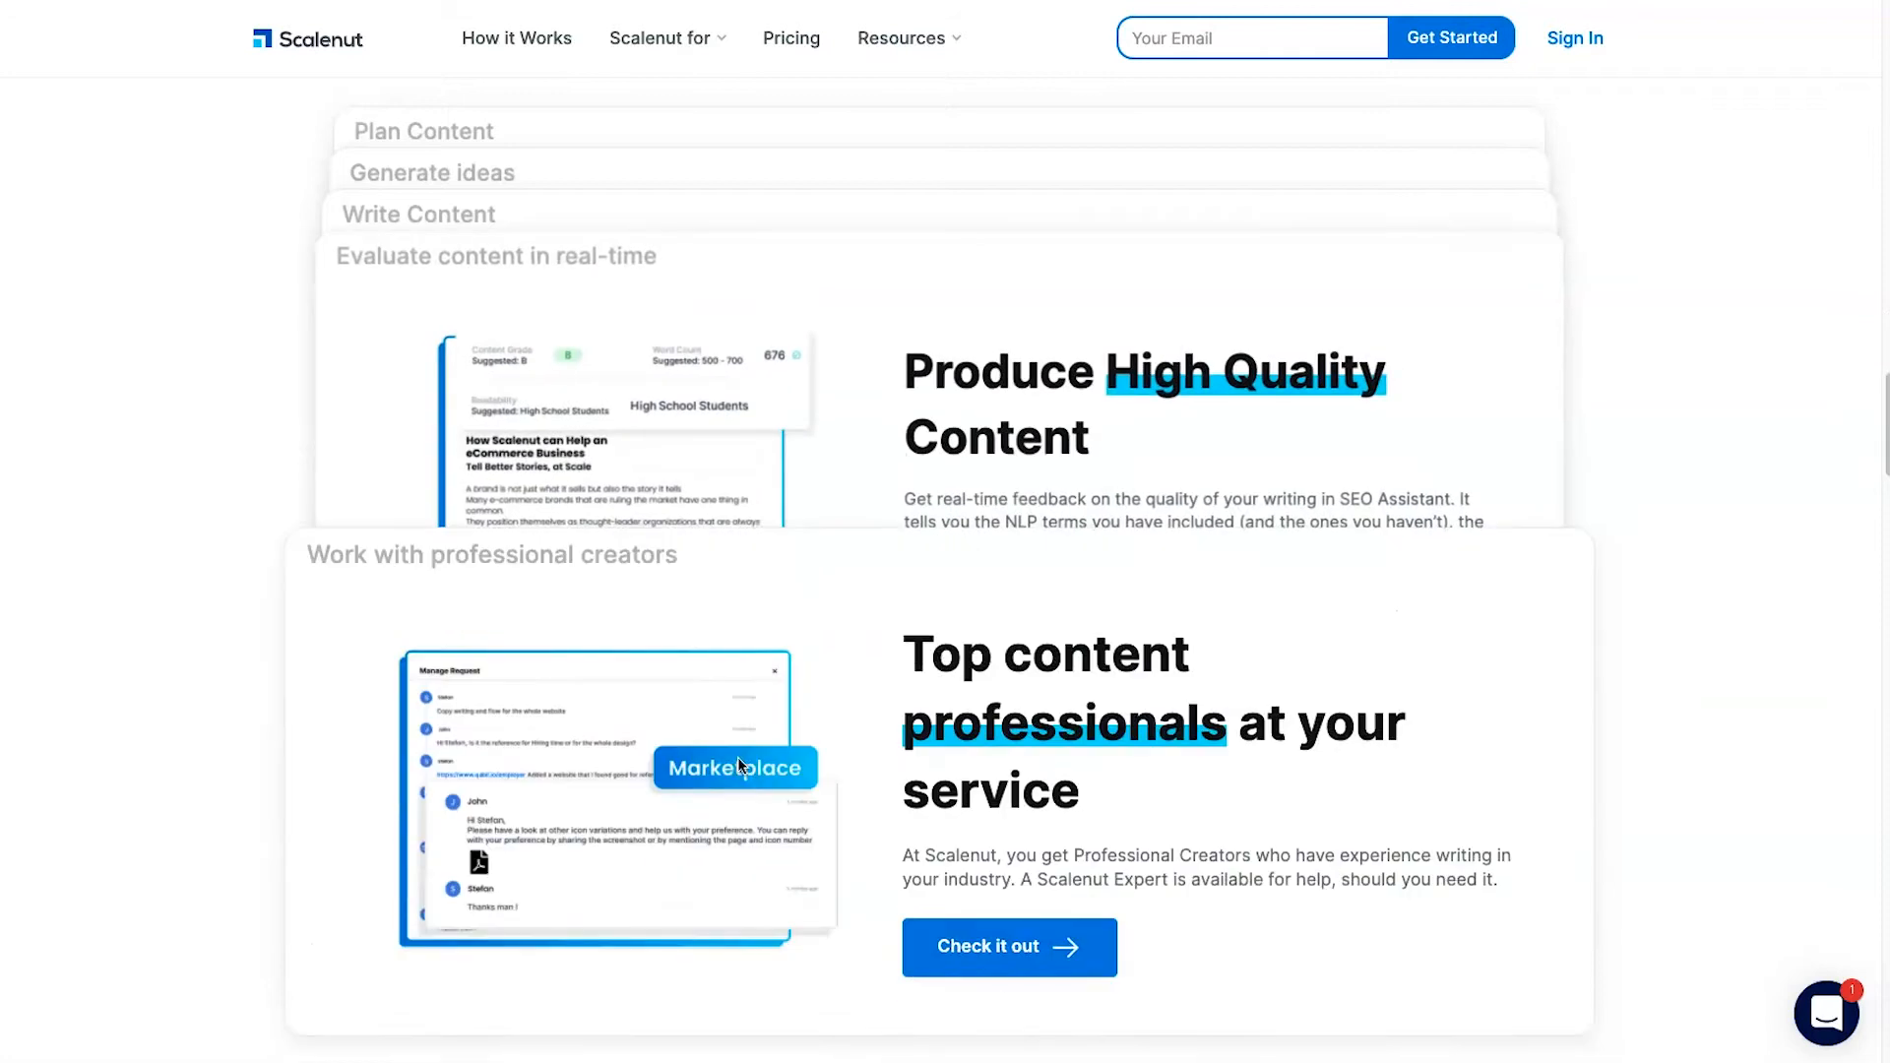
scroll(1199, 726, down, 3)
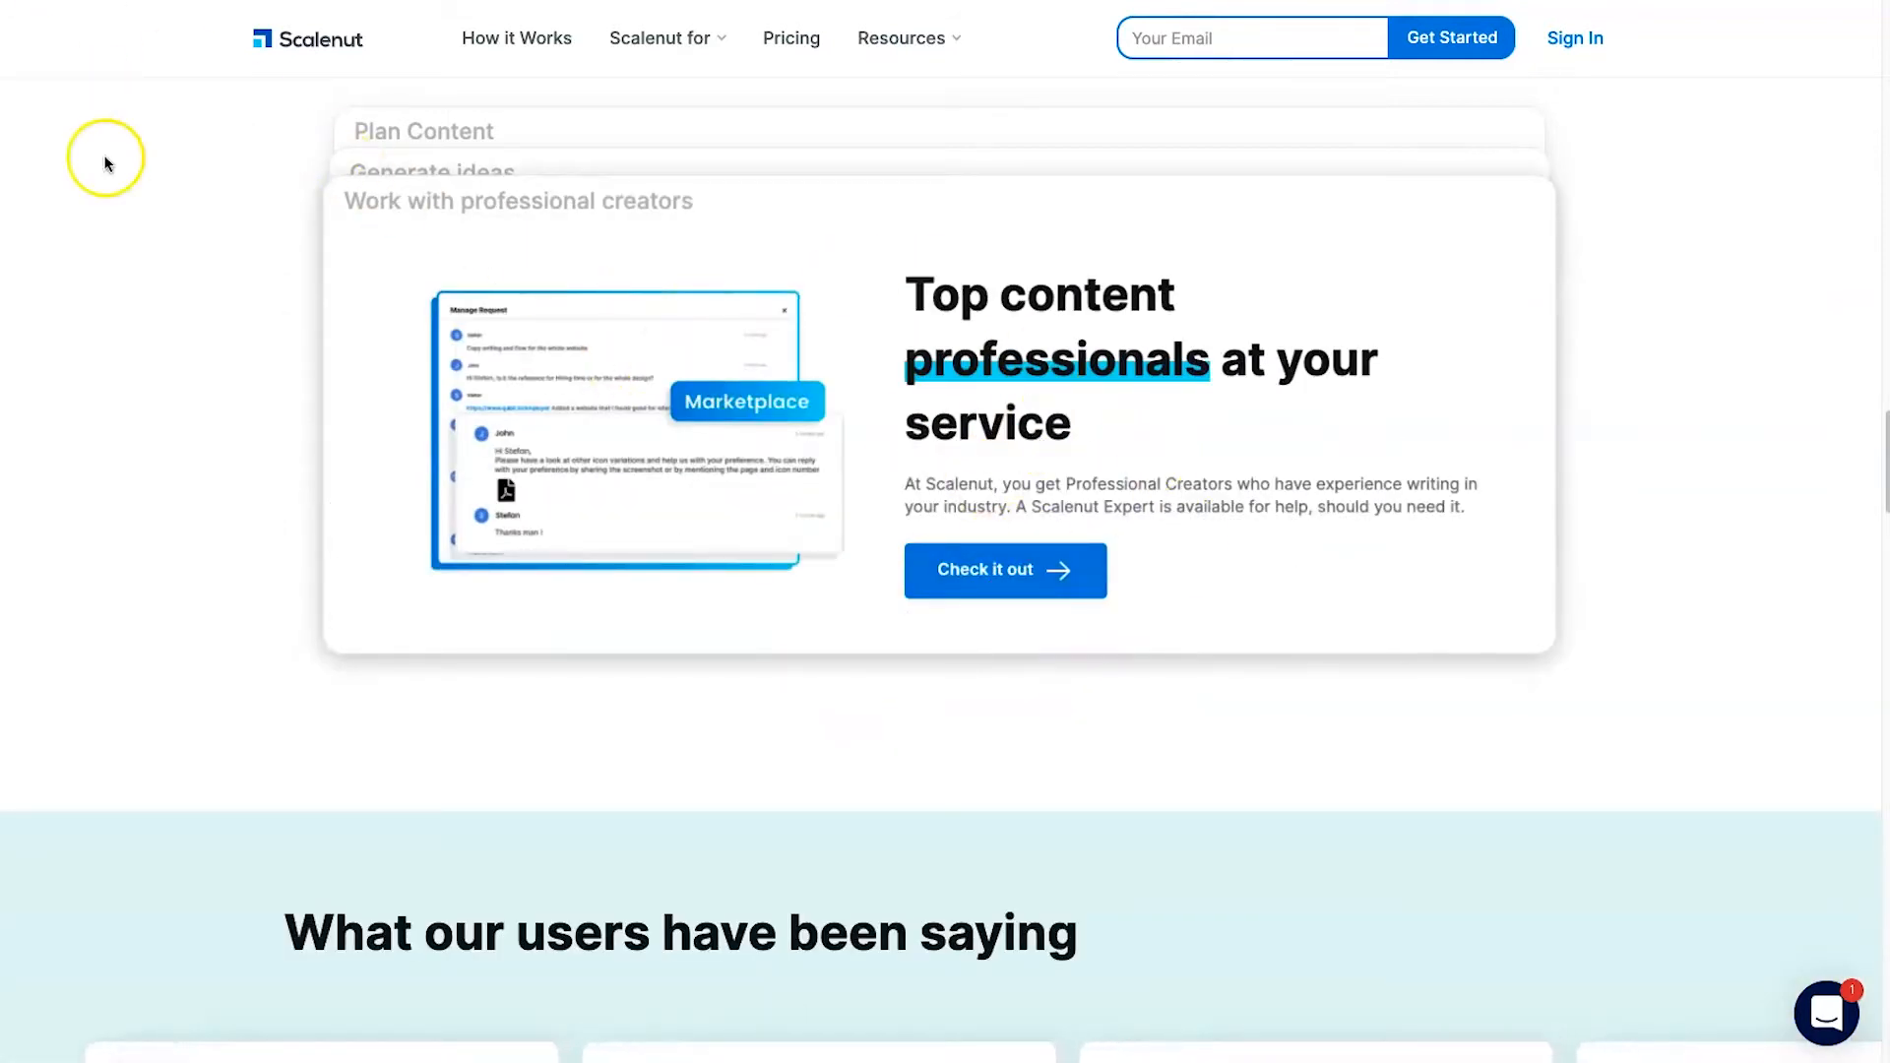
drag(1062, 506, 1253, 506)
click(1261, 506)
drag(1057, 484, 886, 485)
click(1417, 511)
click(1021, 485)
Open the Scalenut pricing page and switch the plan prices to monthly billing
click(816, 45)
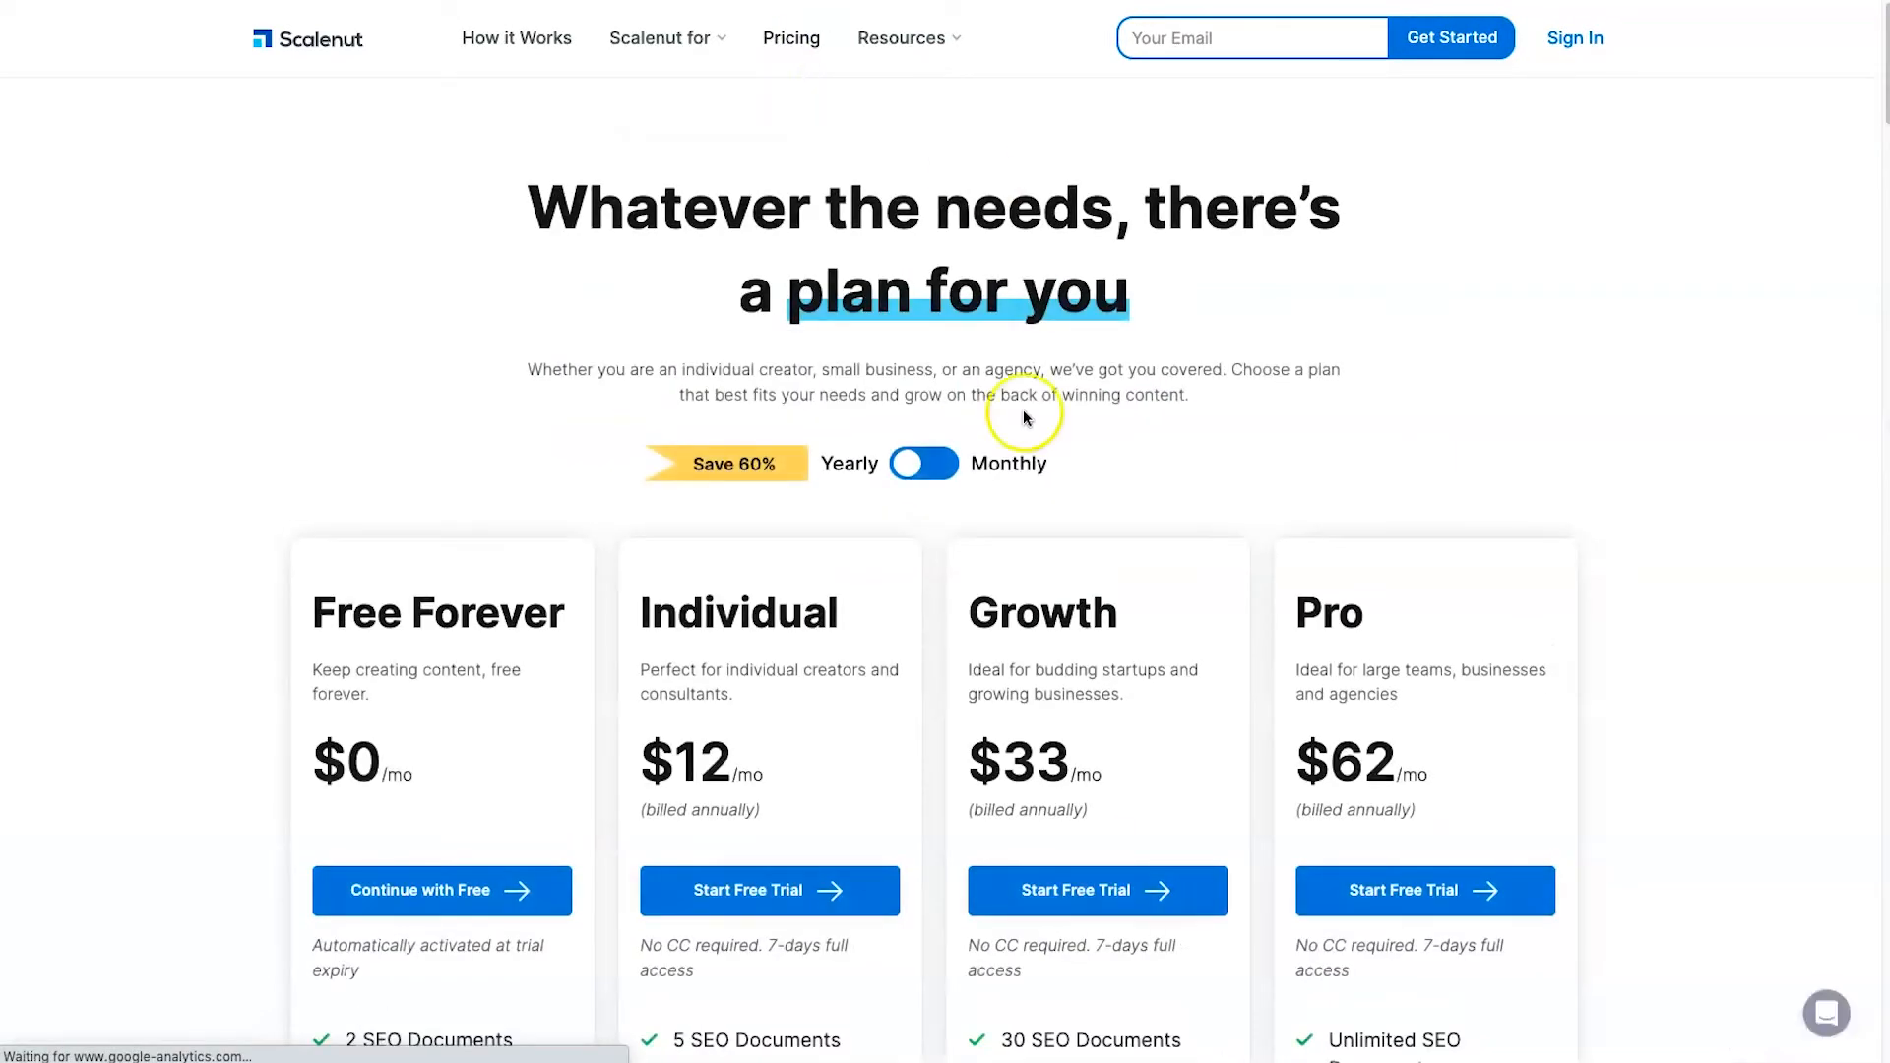
click(952, 470)
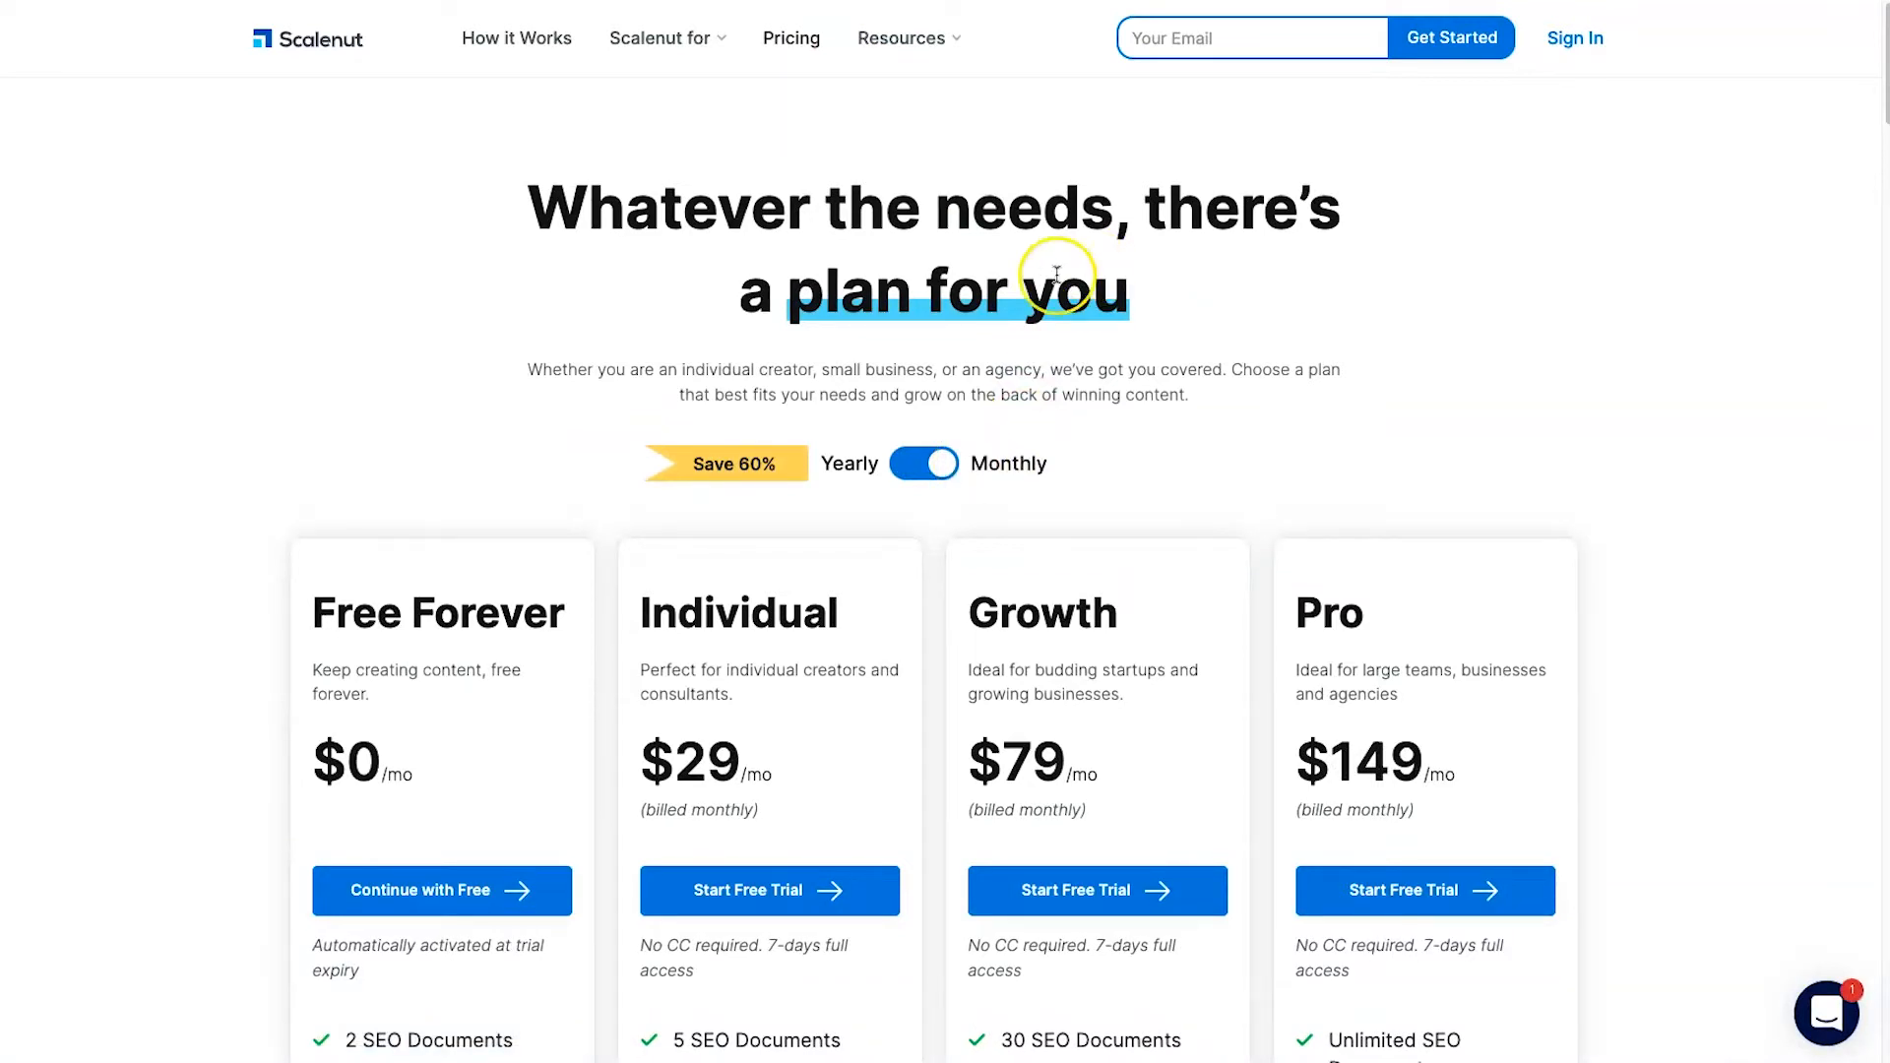
Examine the Free Forever plan's SEO document allowance and its short-form and long-form AI word limits
scroll(387, 664, down, 1)
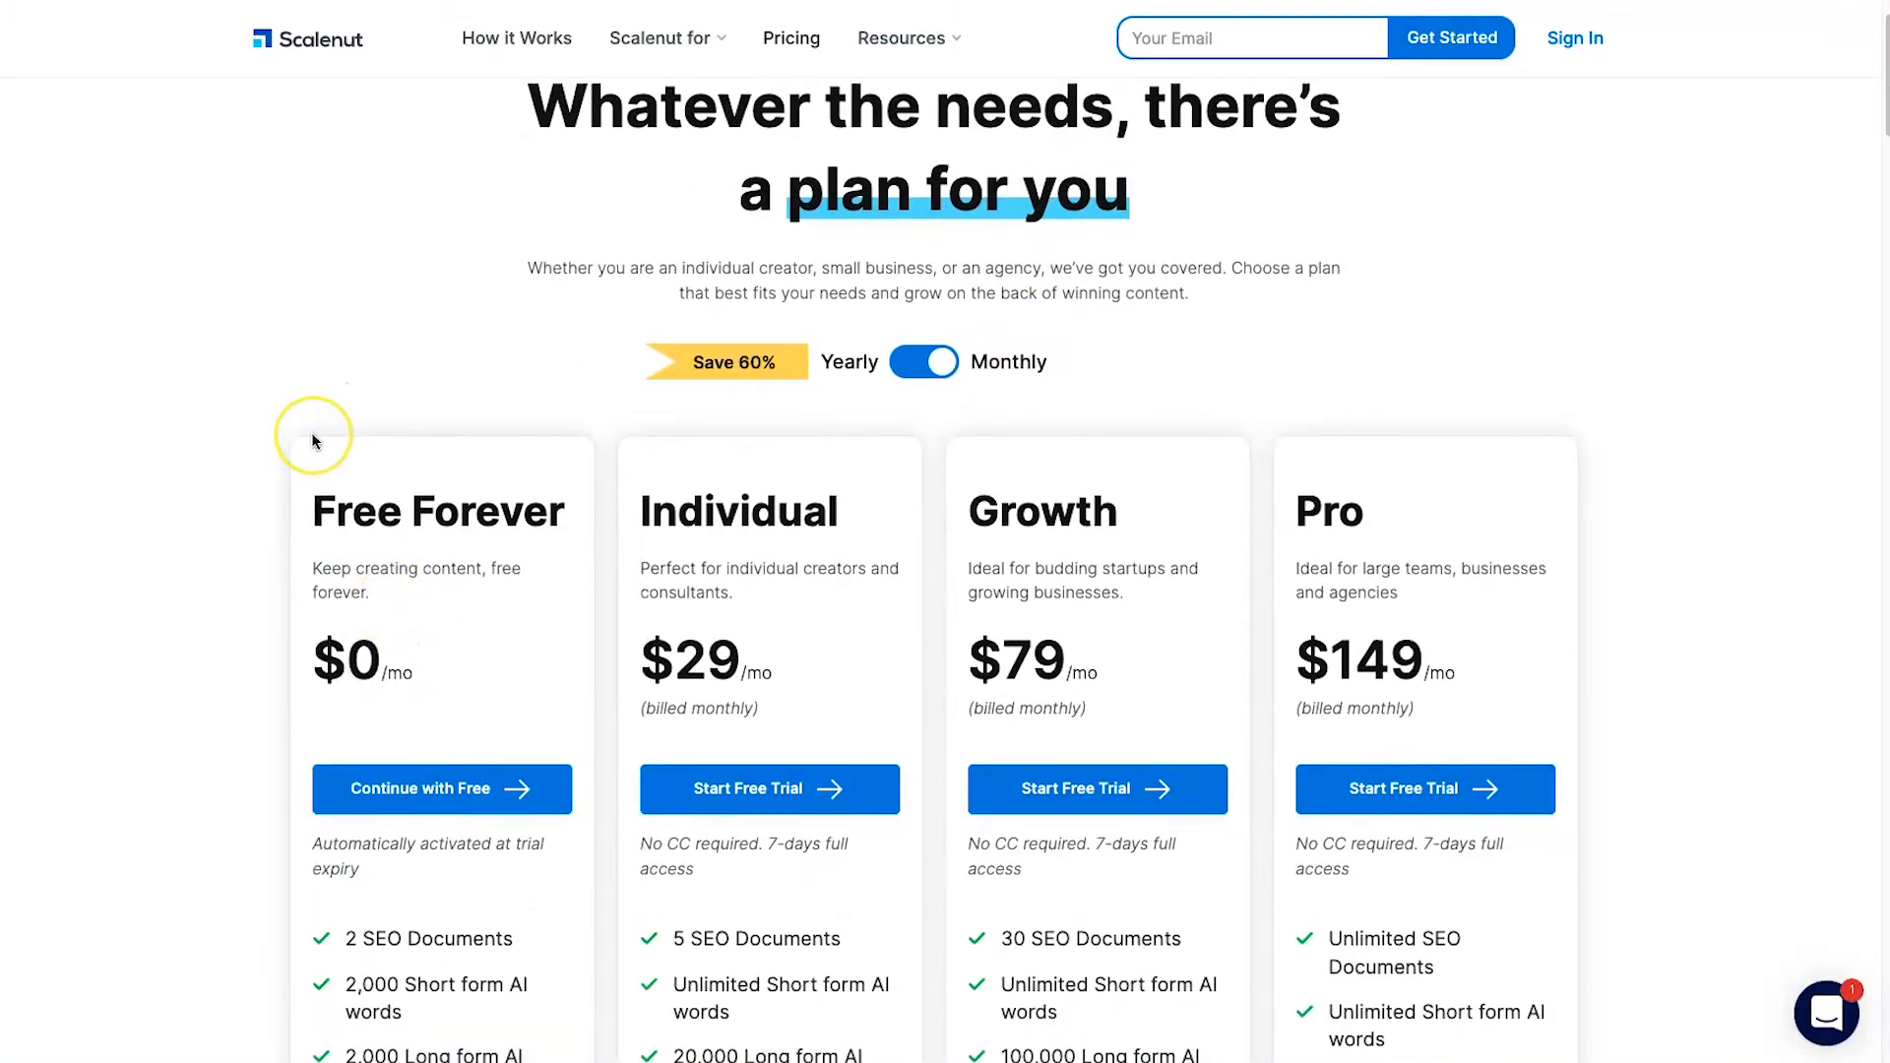
drag(465, 679, 325, 502)
click(331, 508)
scroll(331, 509, down, 3)
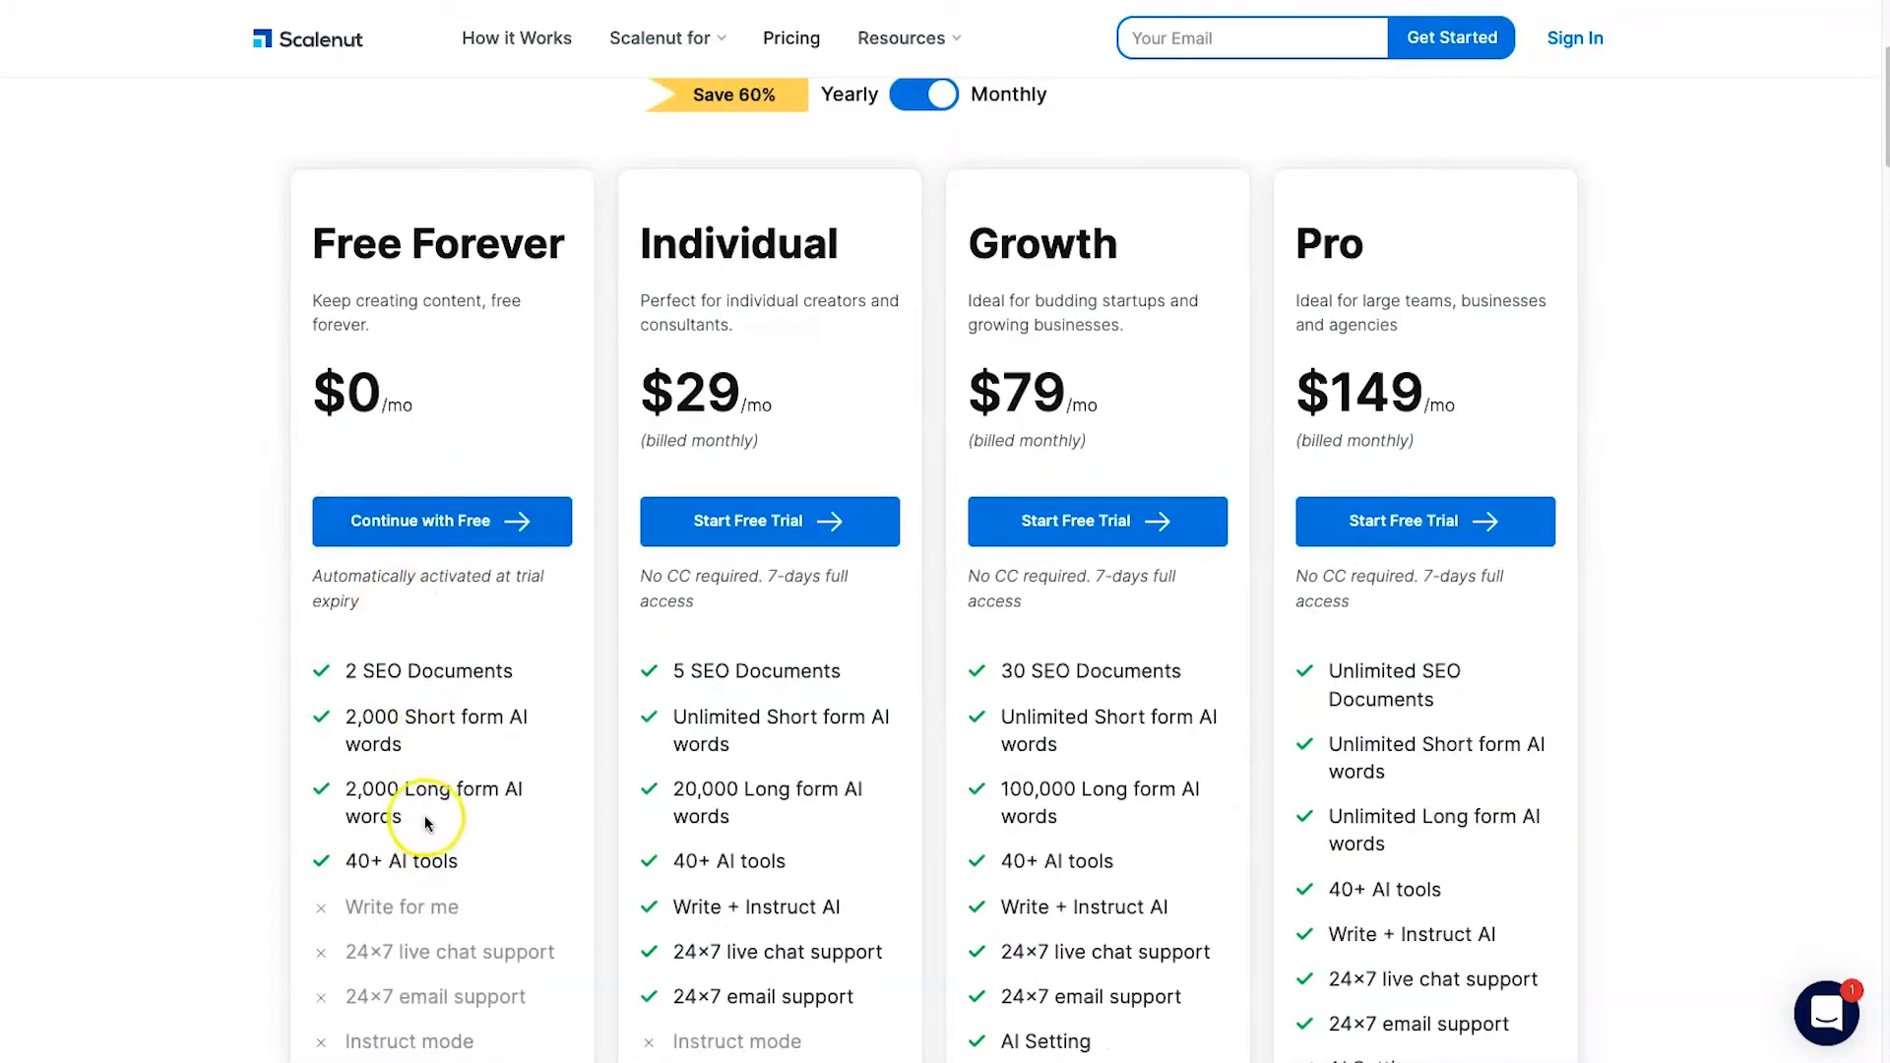
triple_click(346, 781)
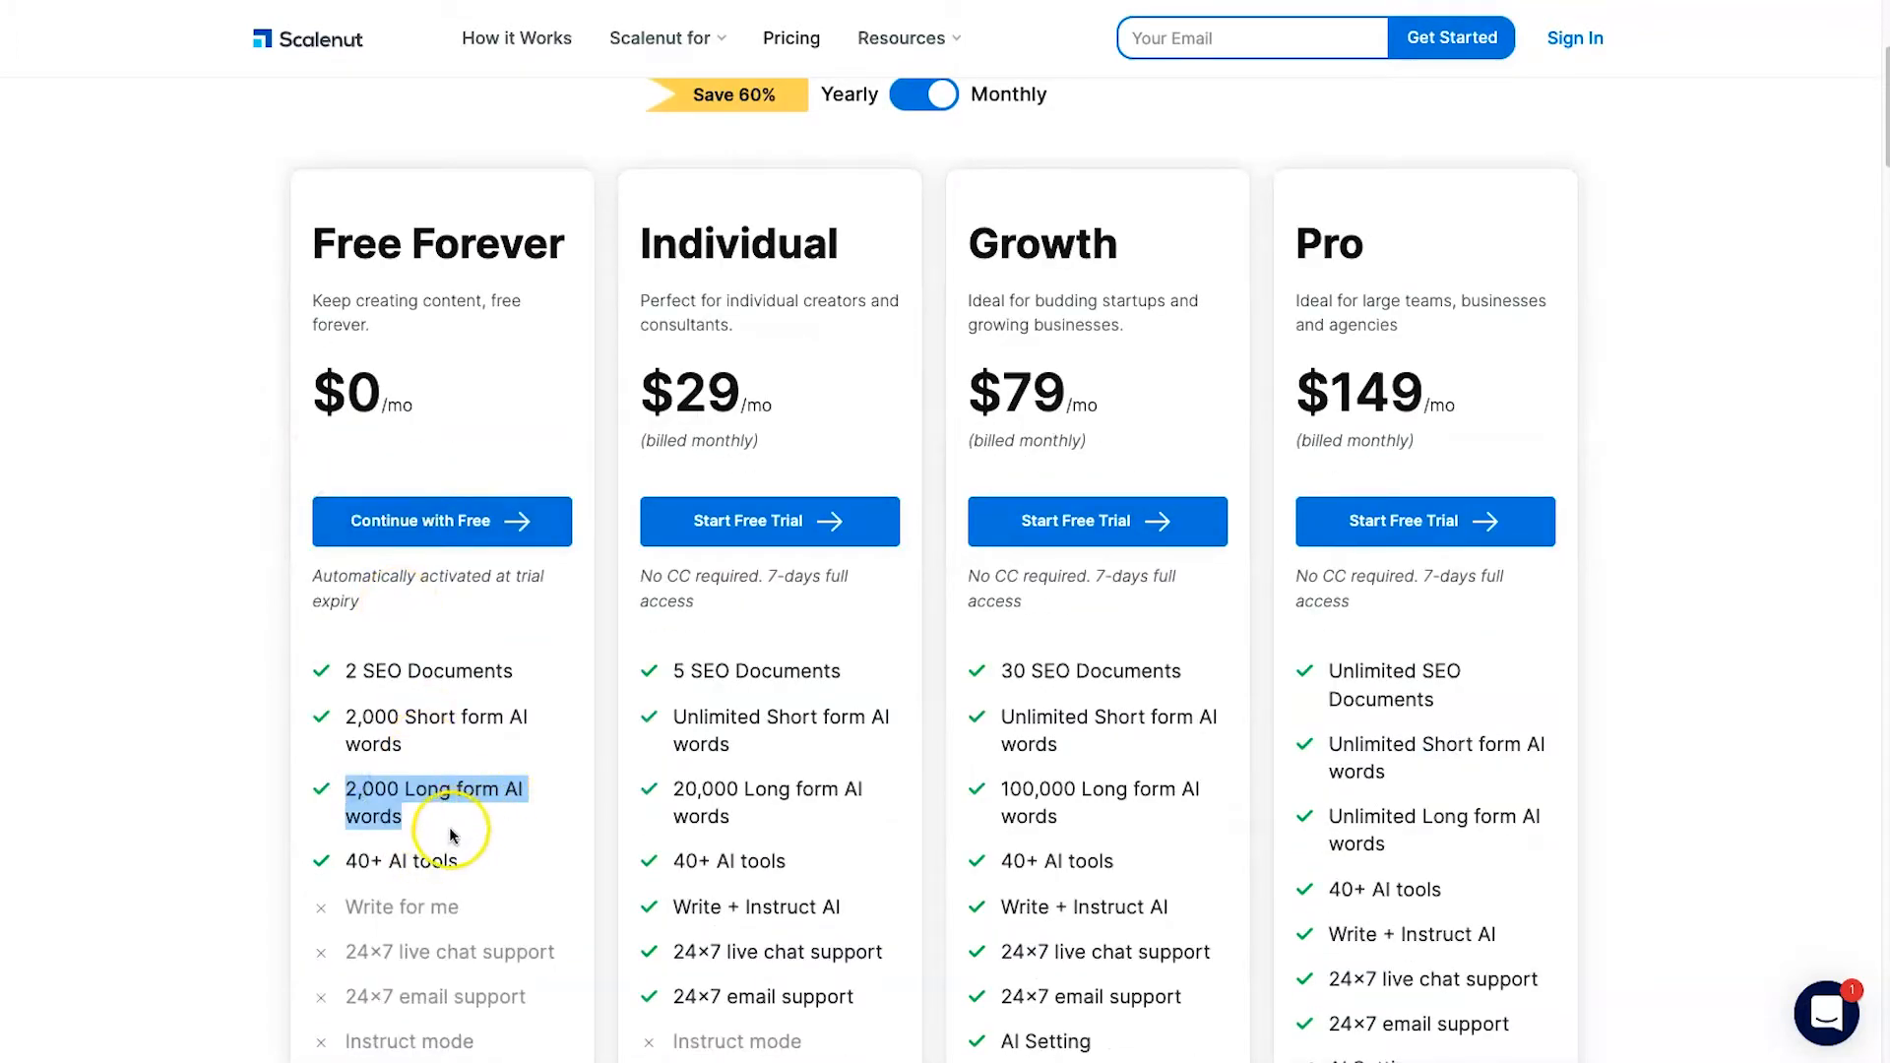
click(410, 765)
triple_click(337, 709)
drag(342, 670, 502, 670)
click(513, 673)
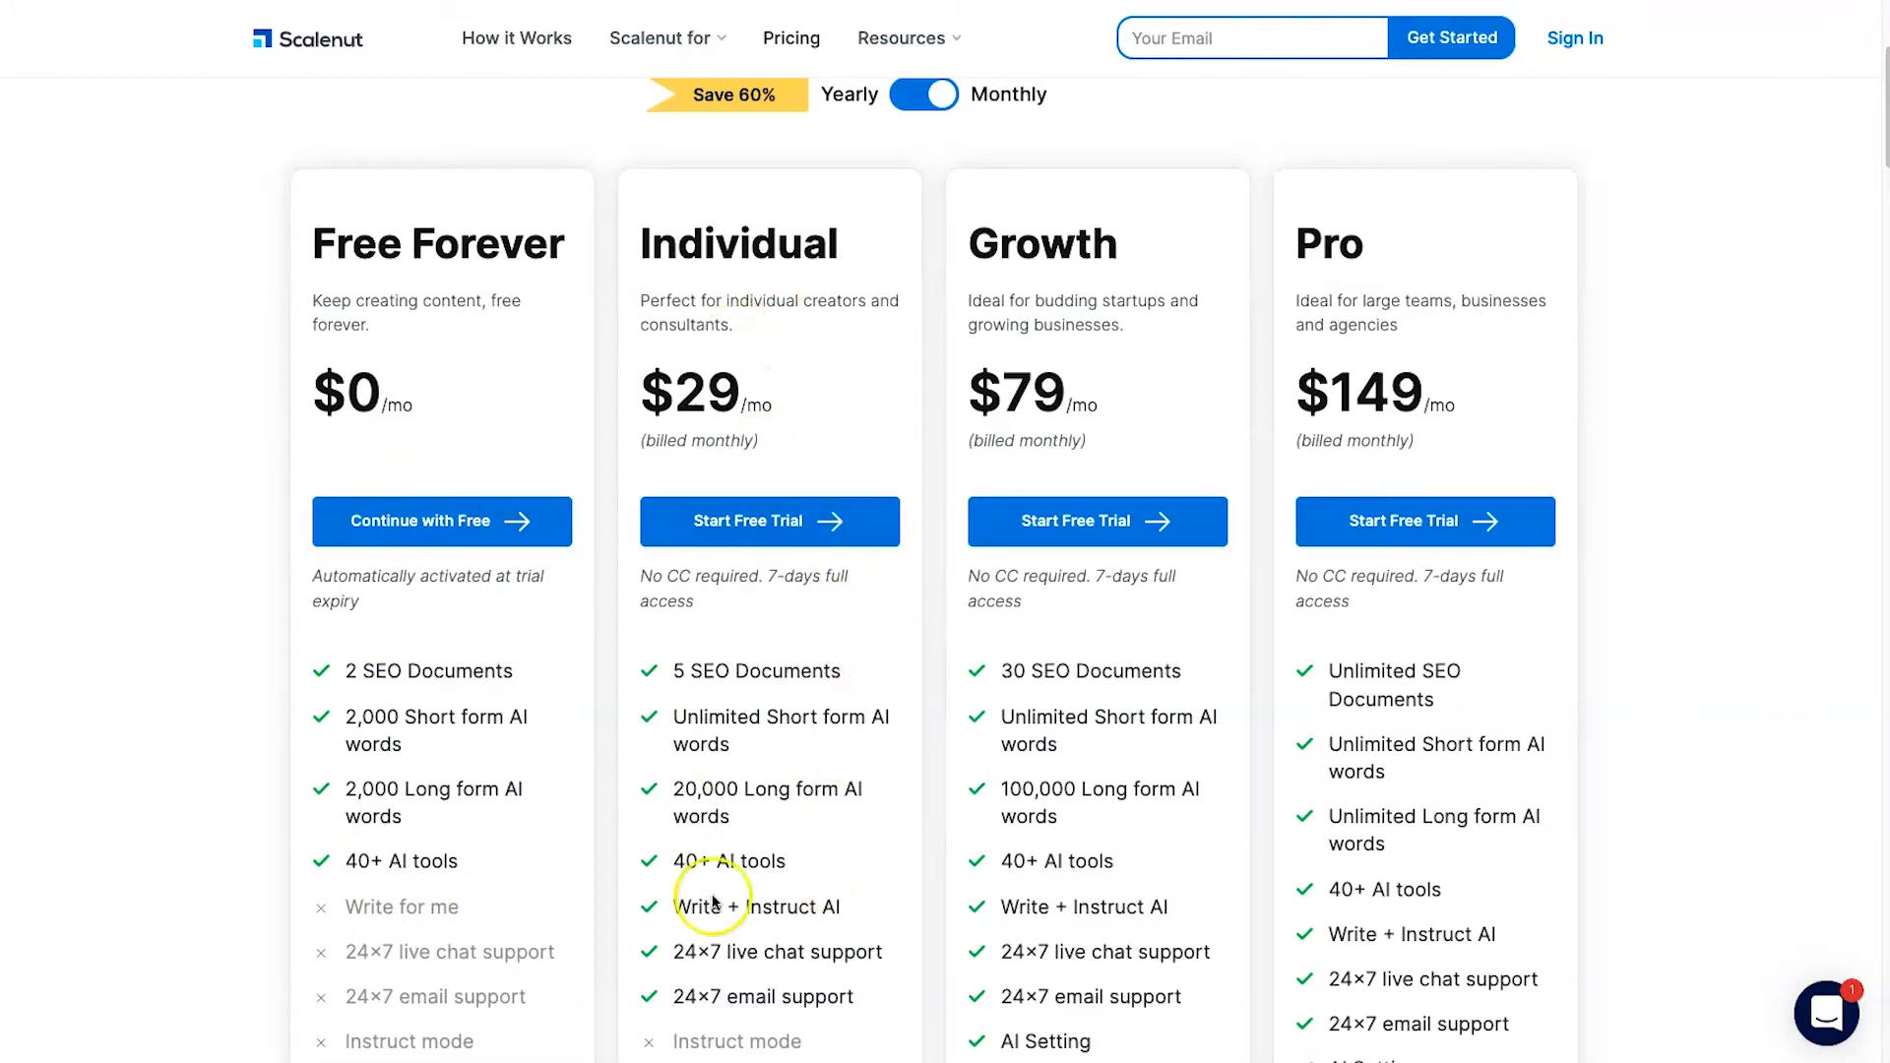
Examine the Individual plan's long-form word limit, SEO document allowance, Write + Instruct AI and support options
drag(782, 825, 667, 805)
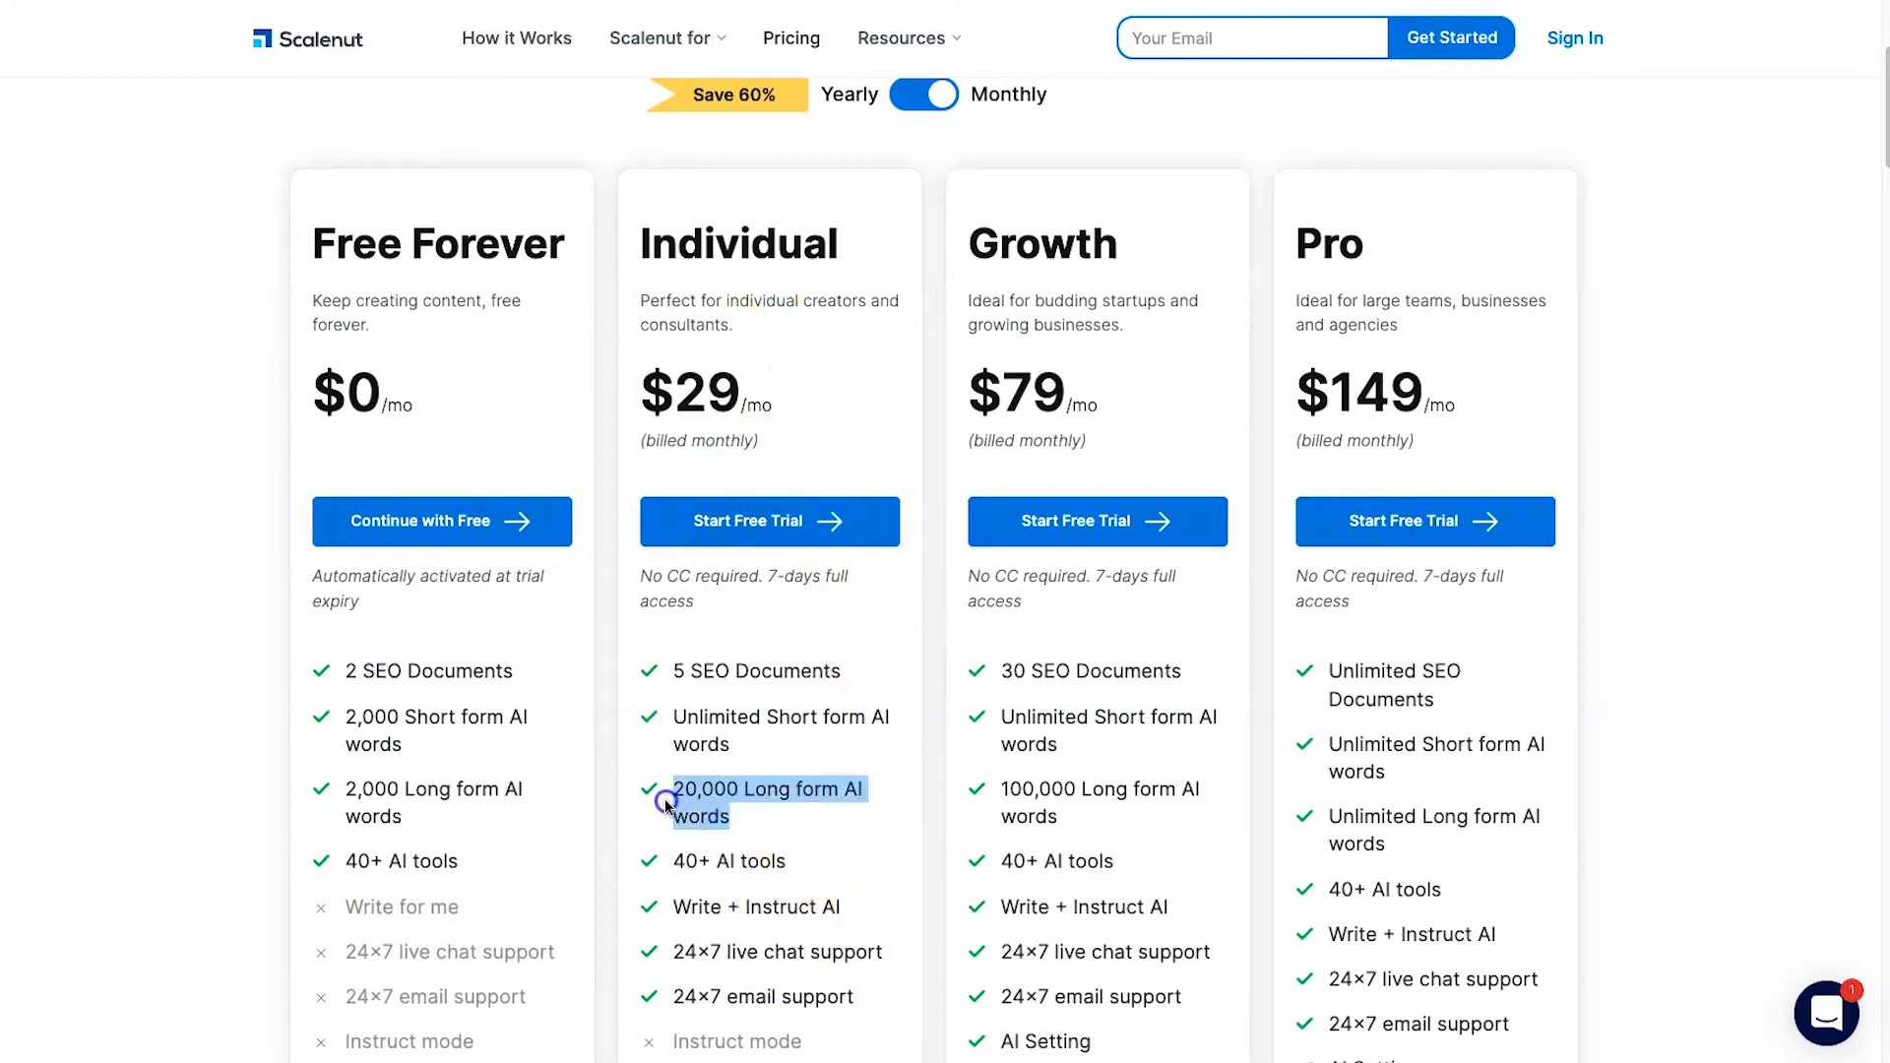
click(691, 790)
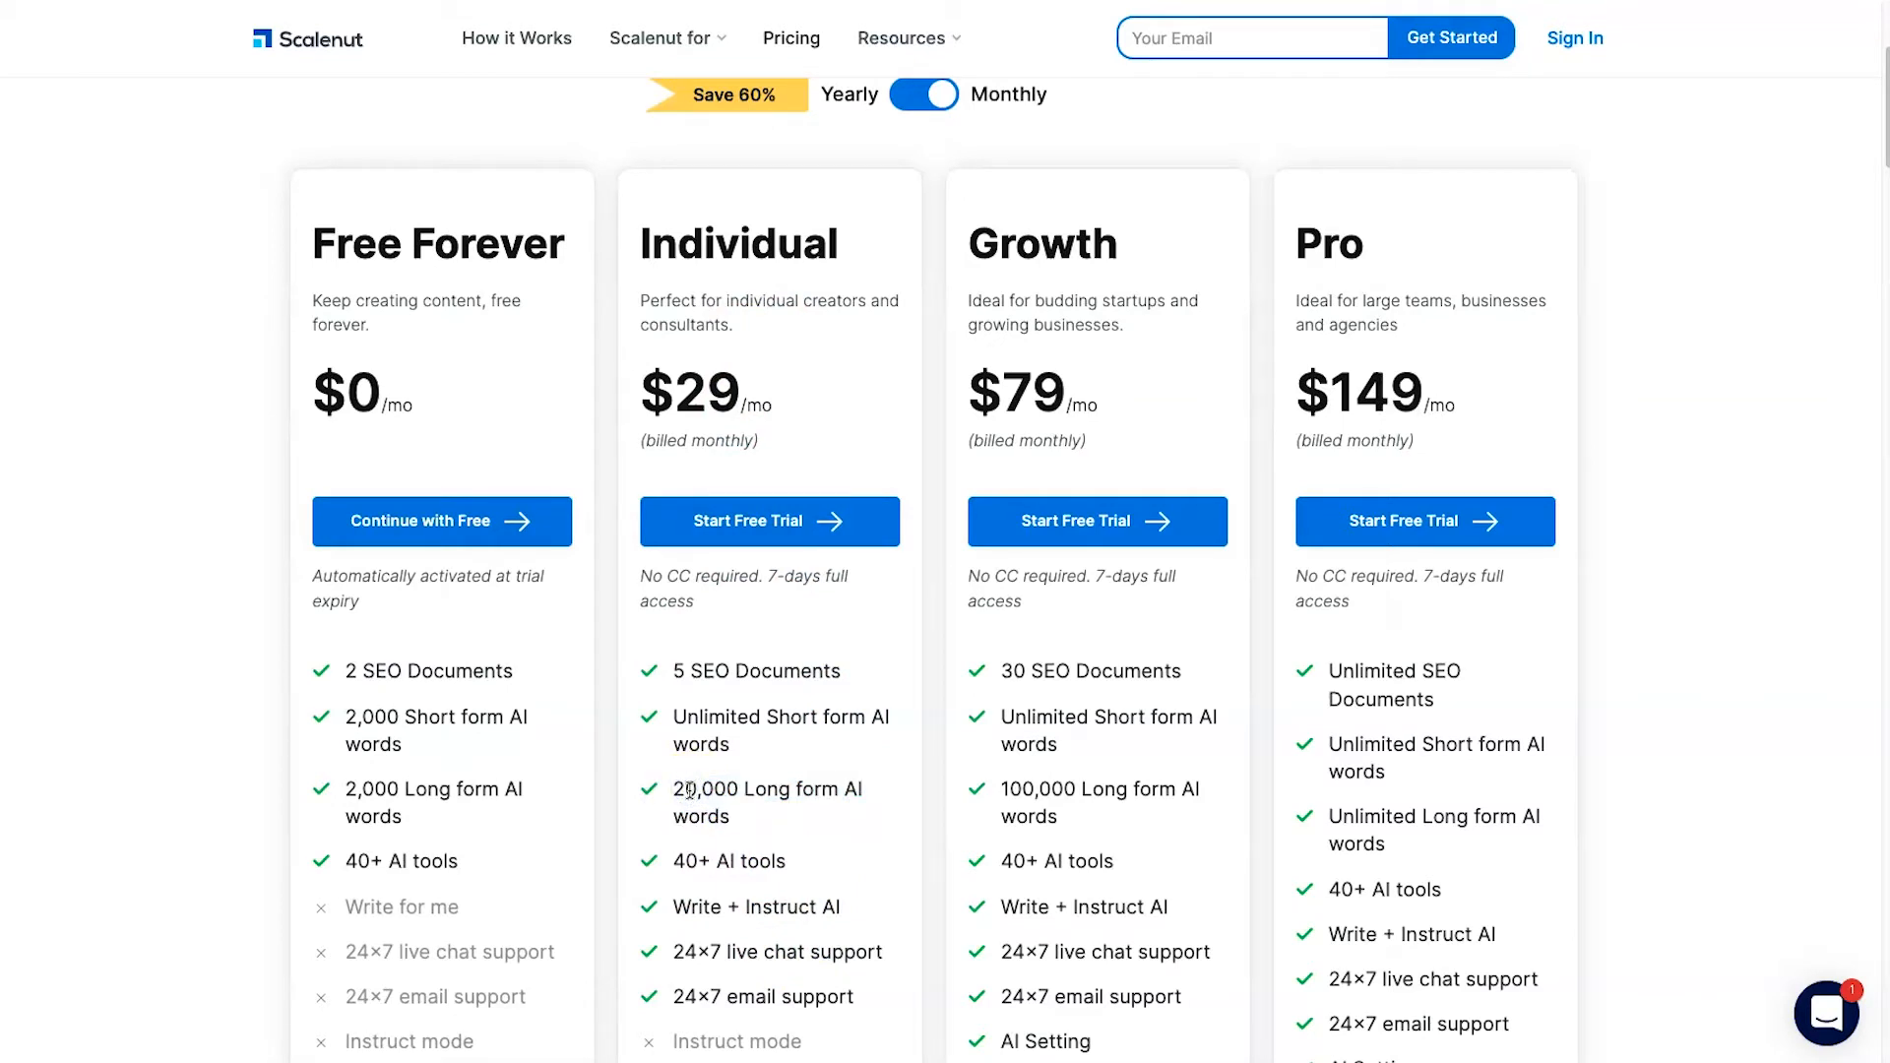
drag(678, 790, 725, 818)
click(729, 818)
drag(647, 674, 856, 670)
click(847, 675)
drag(667, 677, 842, 671)
double_click(806, 671)
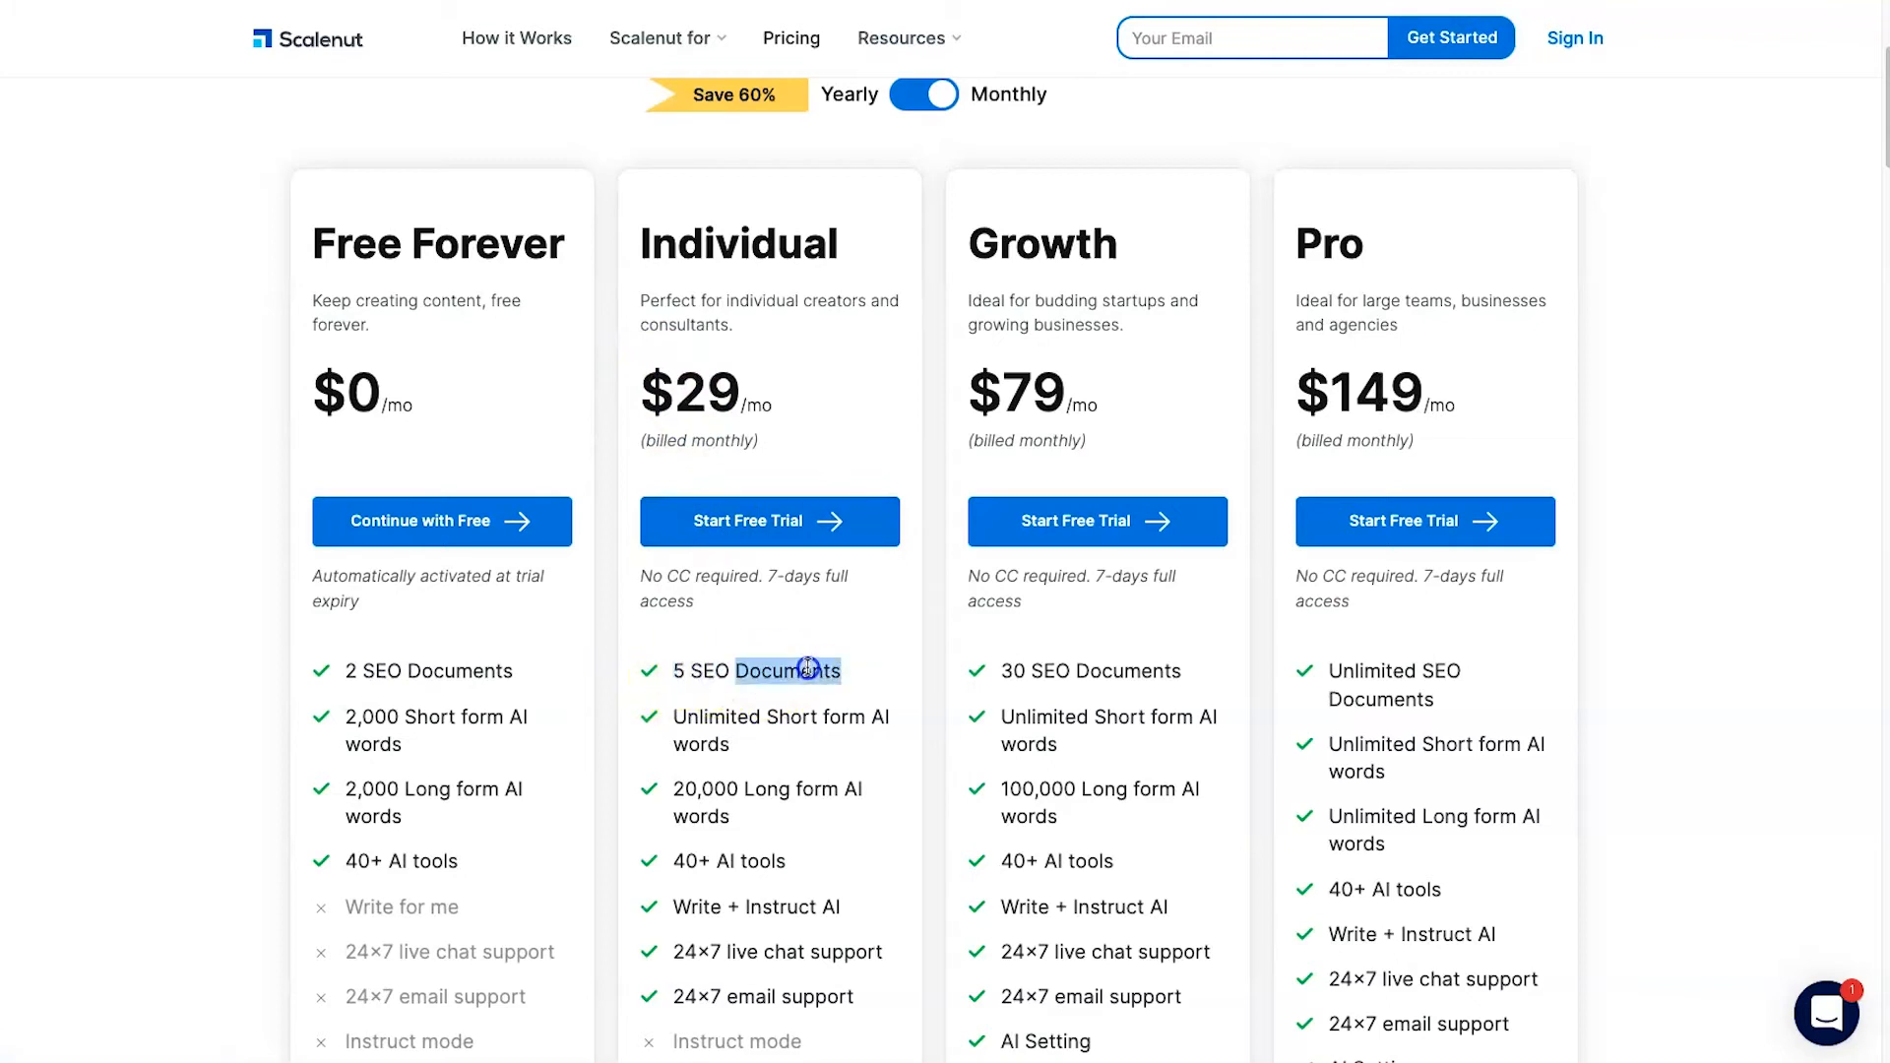
click(806, 670)
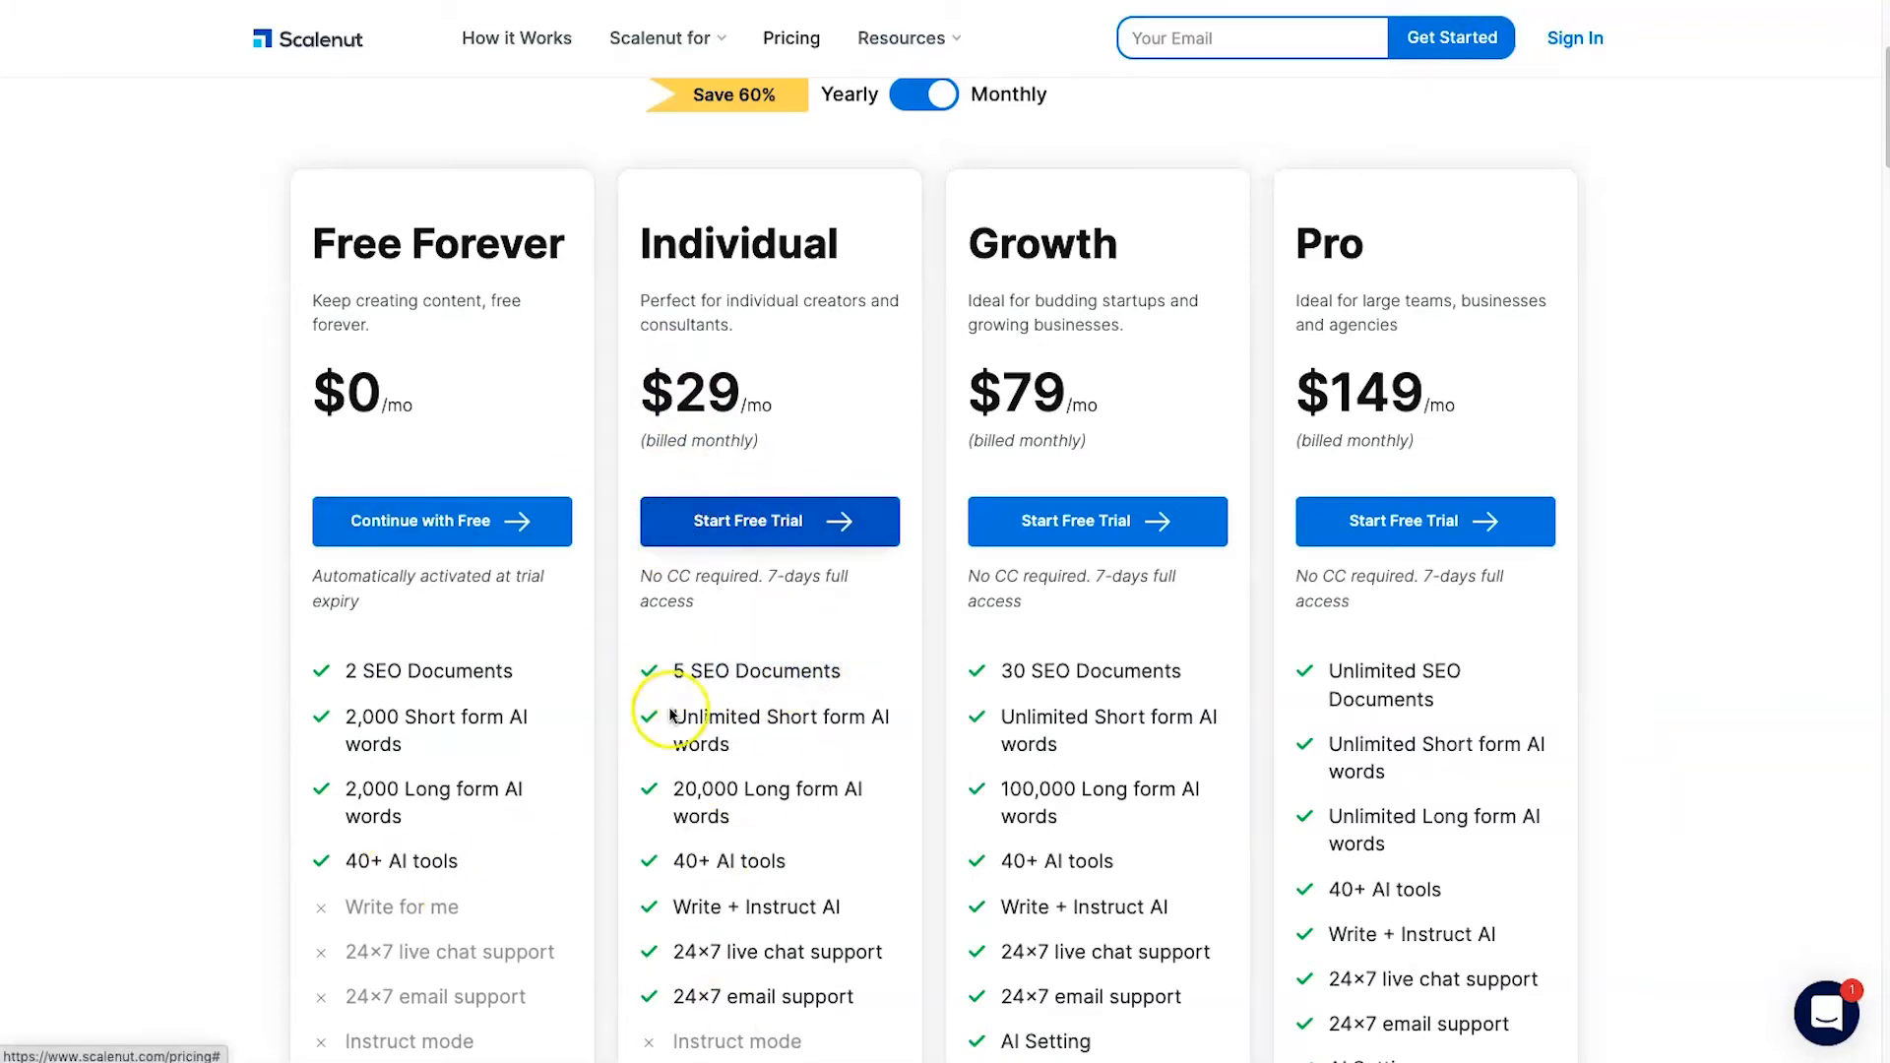
drag(732, 955, 678, 995)
mouse_move(831, 915)
mouse_down()
mouse_move(701, 906)
mouse_move(852, 898)
mouse_up()
click(694, 911)
click(853, 896)
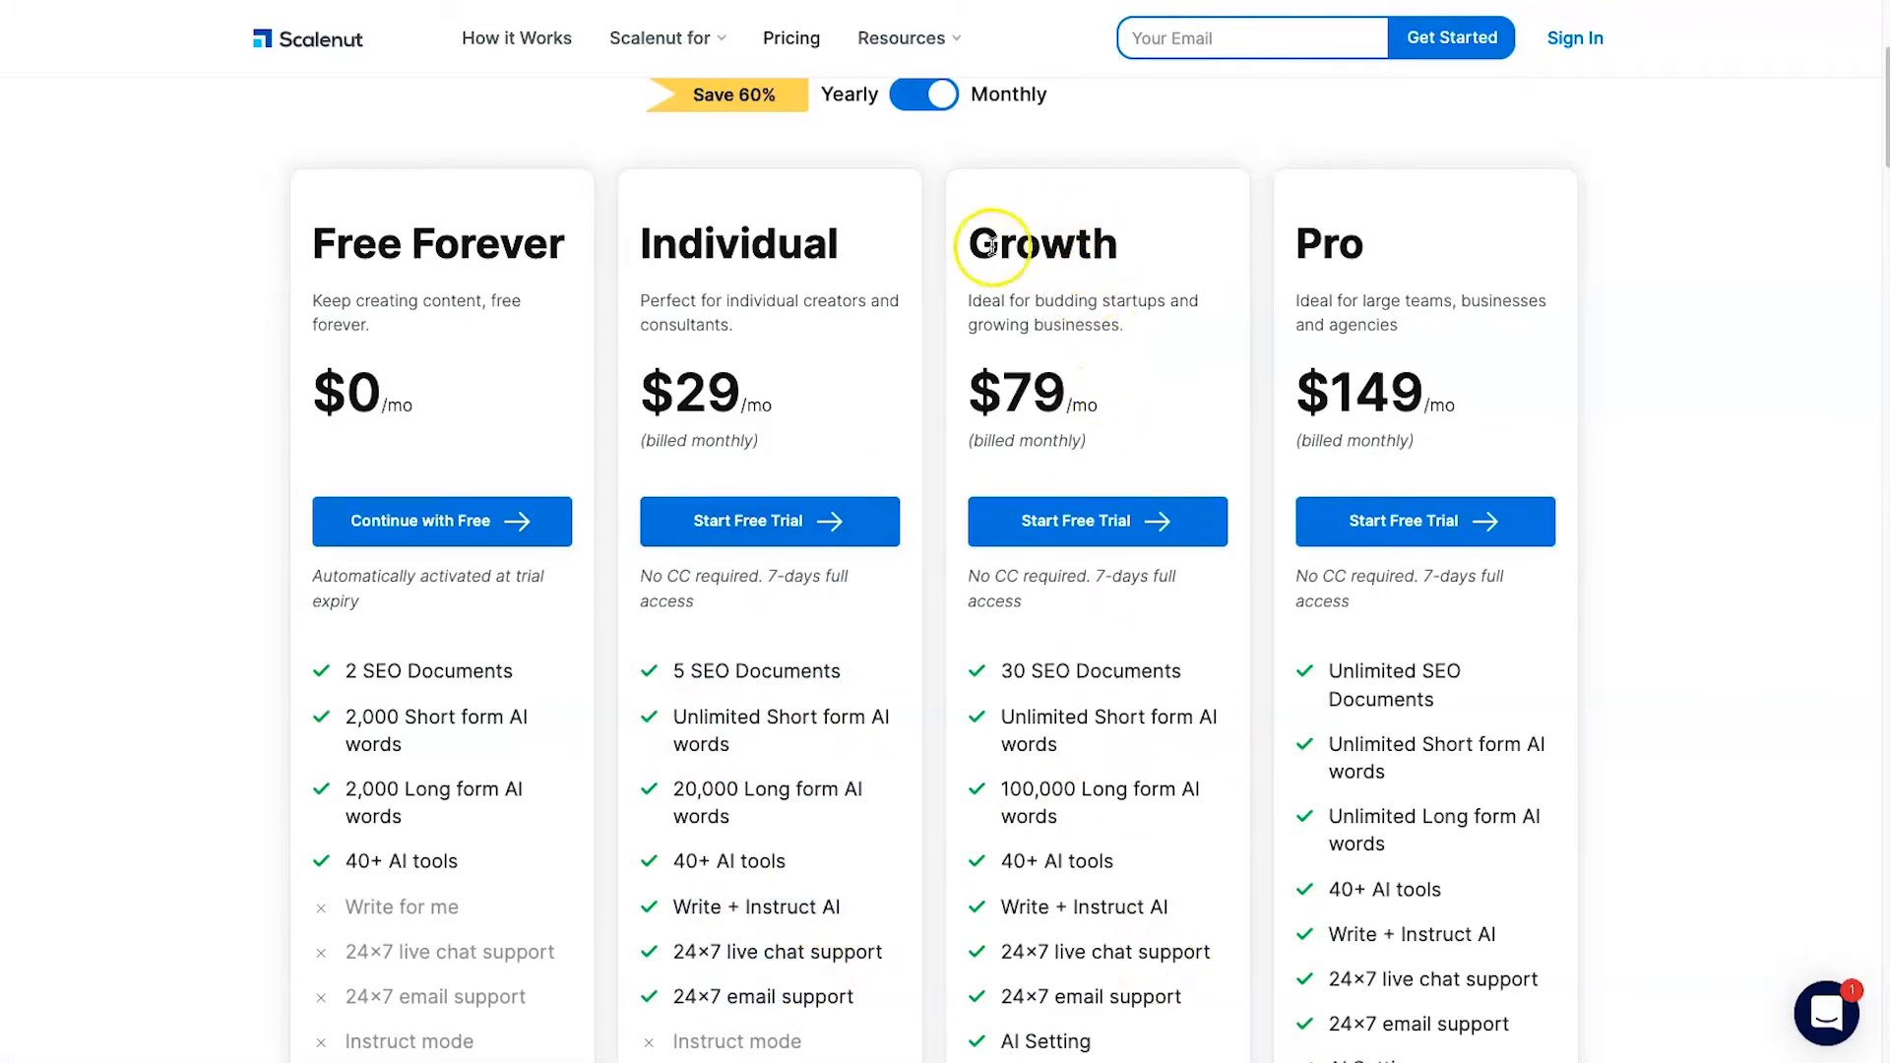
Examine the Growth plan's long-form word limit, SEO document allowance and extra features such as AI Setting, Paraphrasing and SERP Facts
drag(989, 241, 1118, 241)
click(1118, 243)
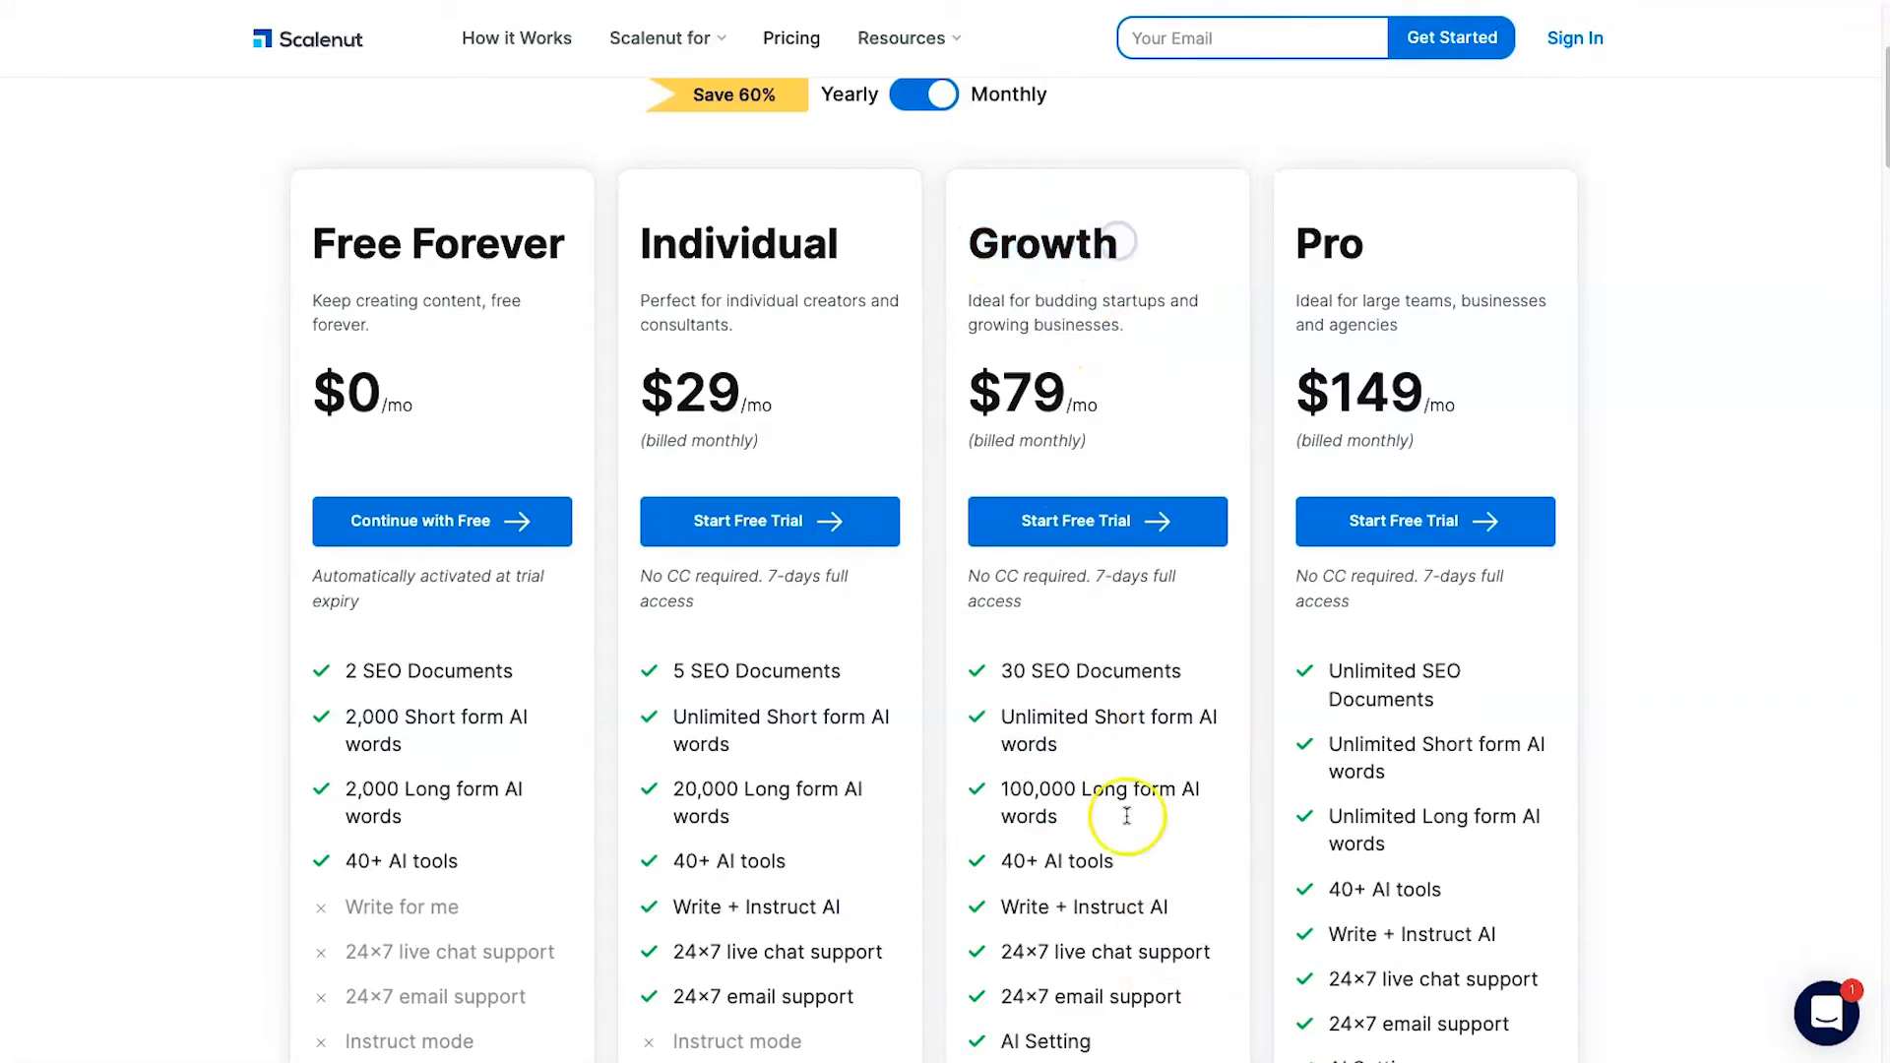
scroll(1083, 825, down, 1)
drag(1057, 788, 1004, 759)
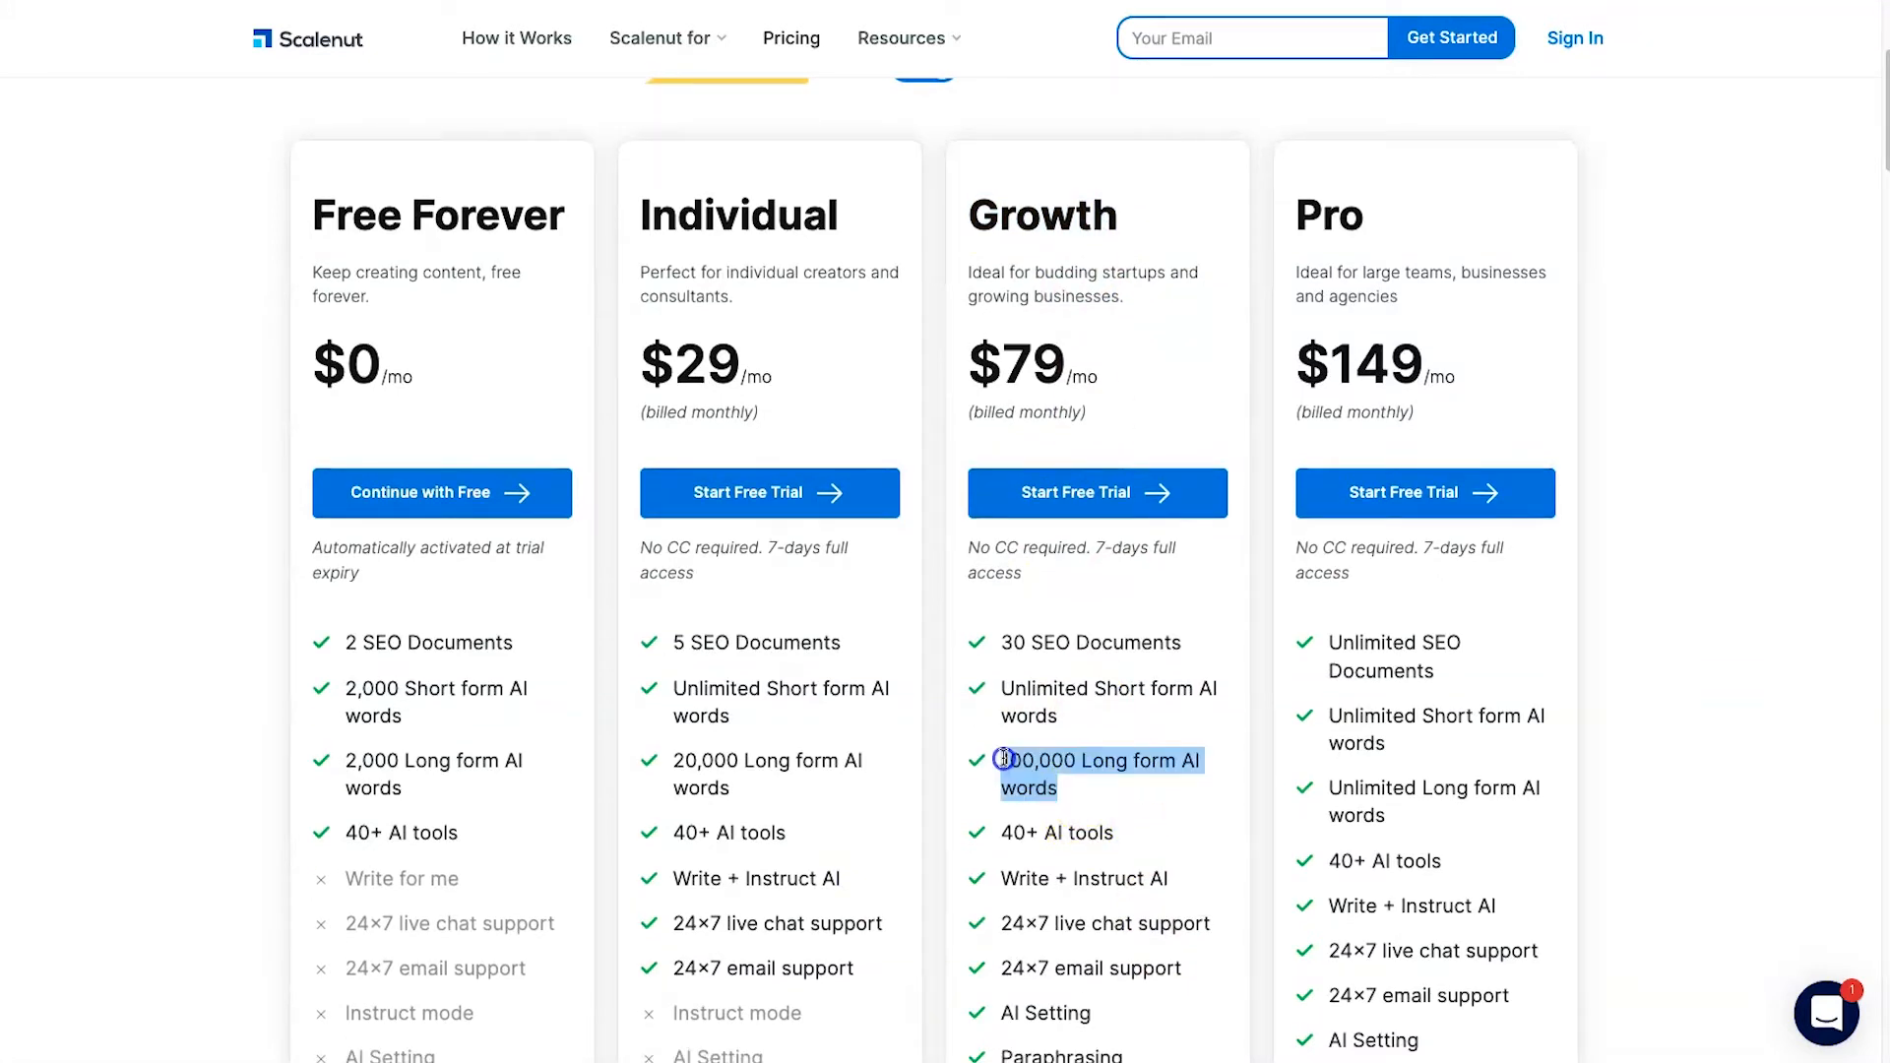
click(1005, 759)
drag(1005, 641, 1194, 641)
click(1190, 635)
scroll(1105, 696, down, 2)
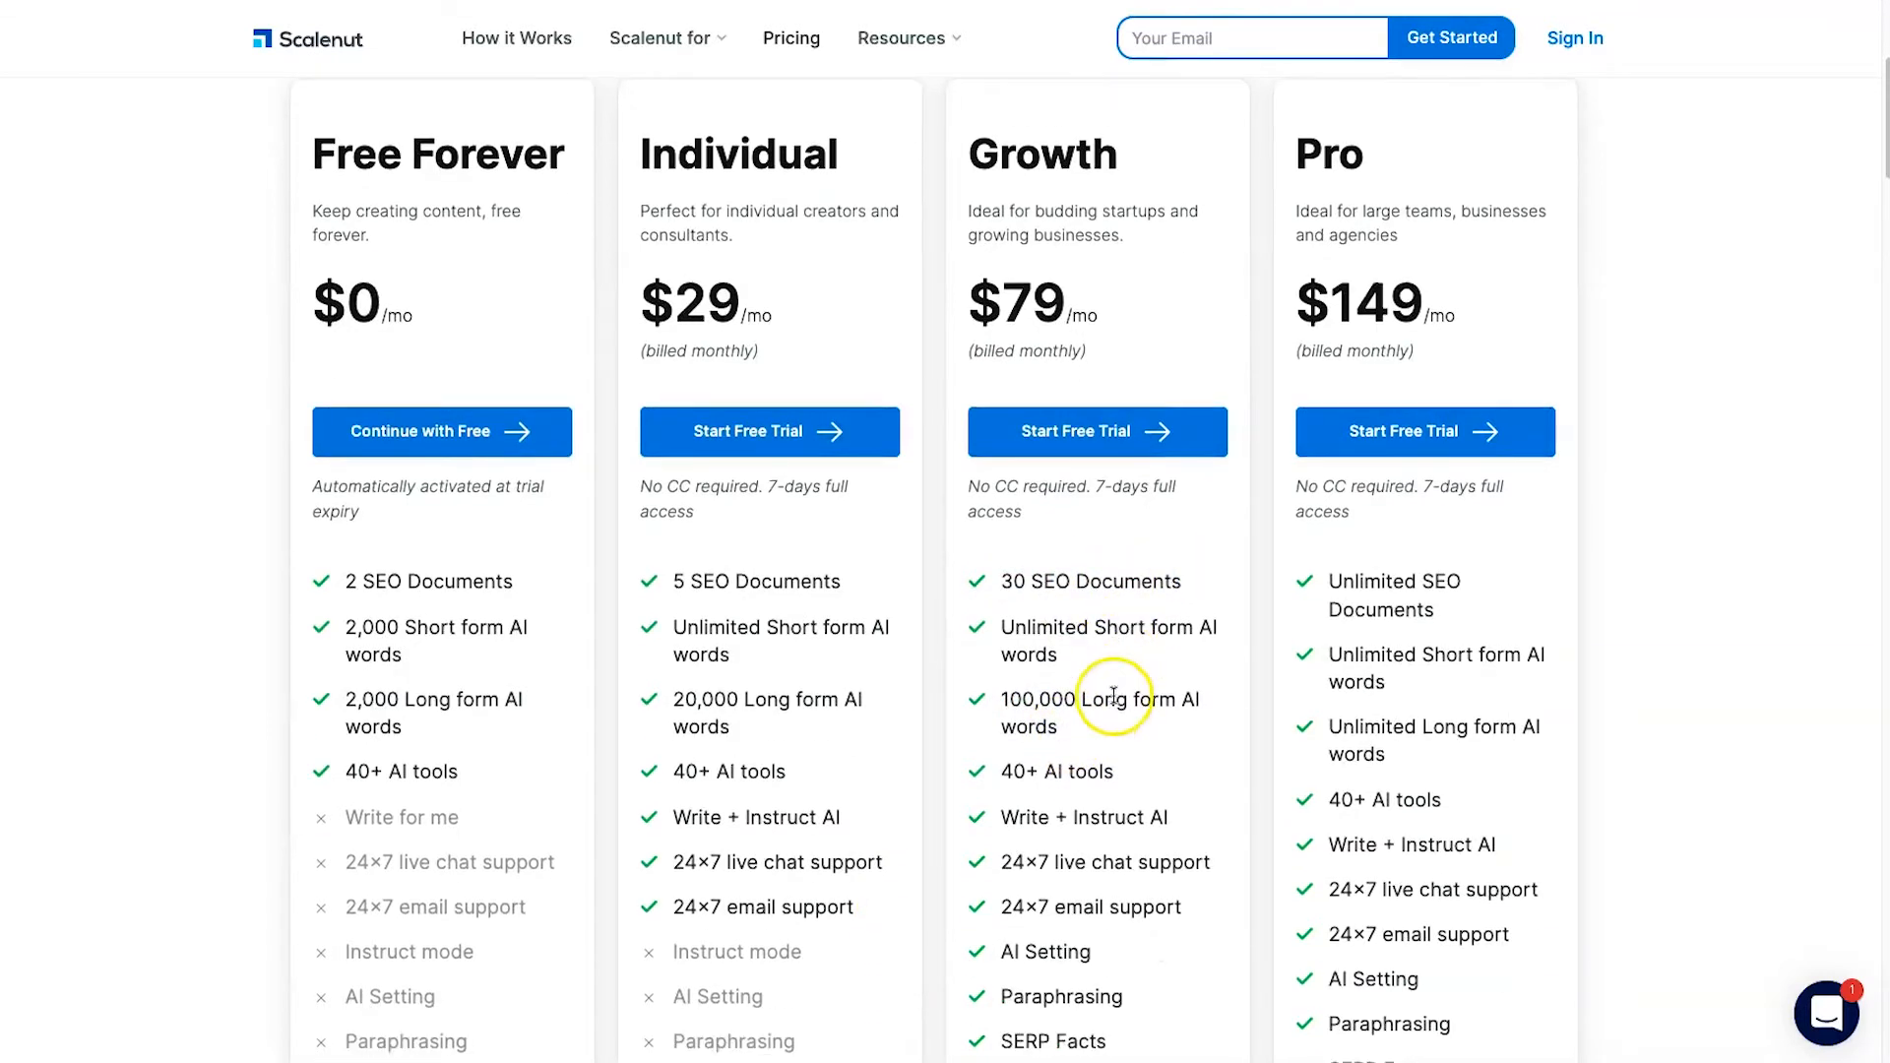
scroll(1064, 858, down, 2)
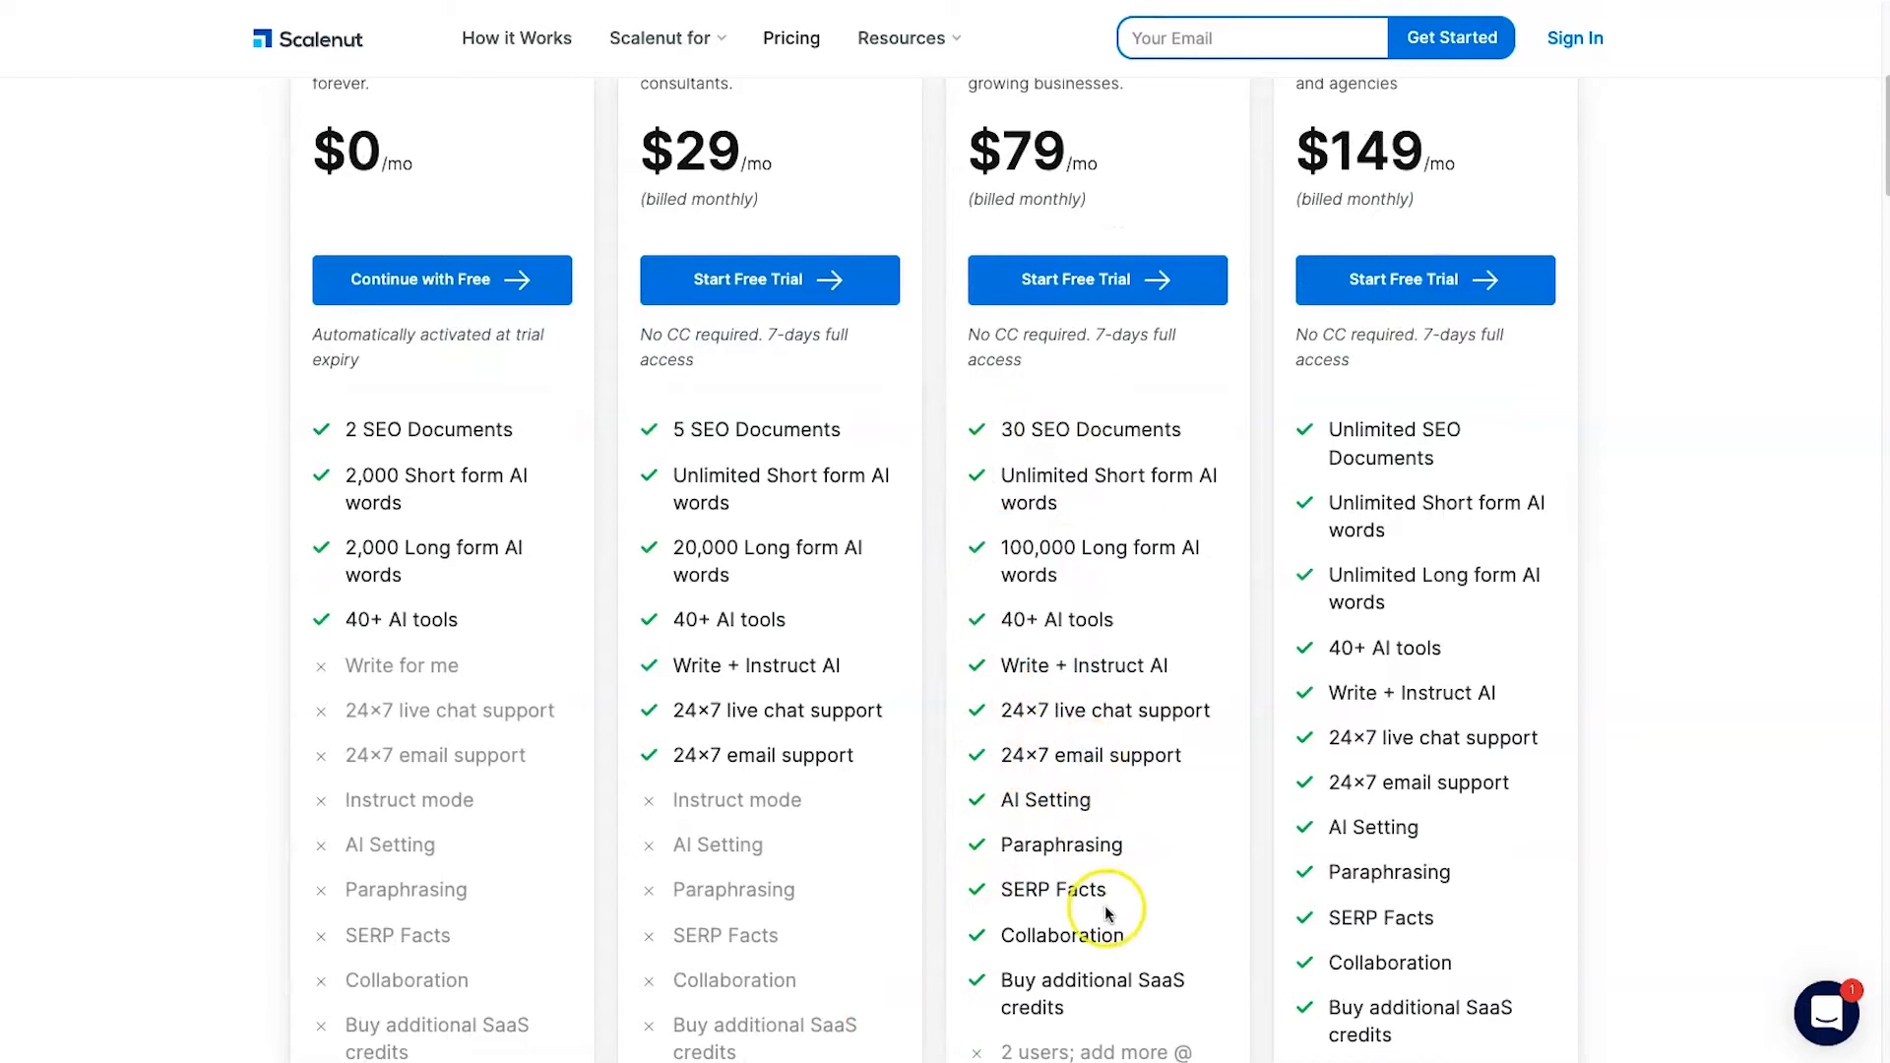
drag(1106, 996, 1050, 992)
click(1049, 992)
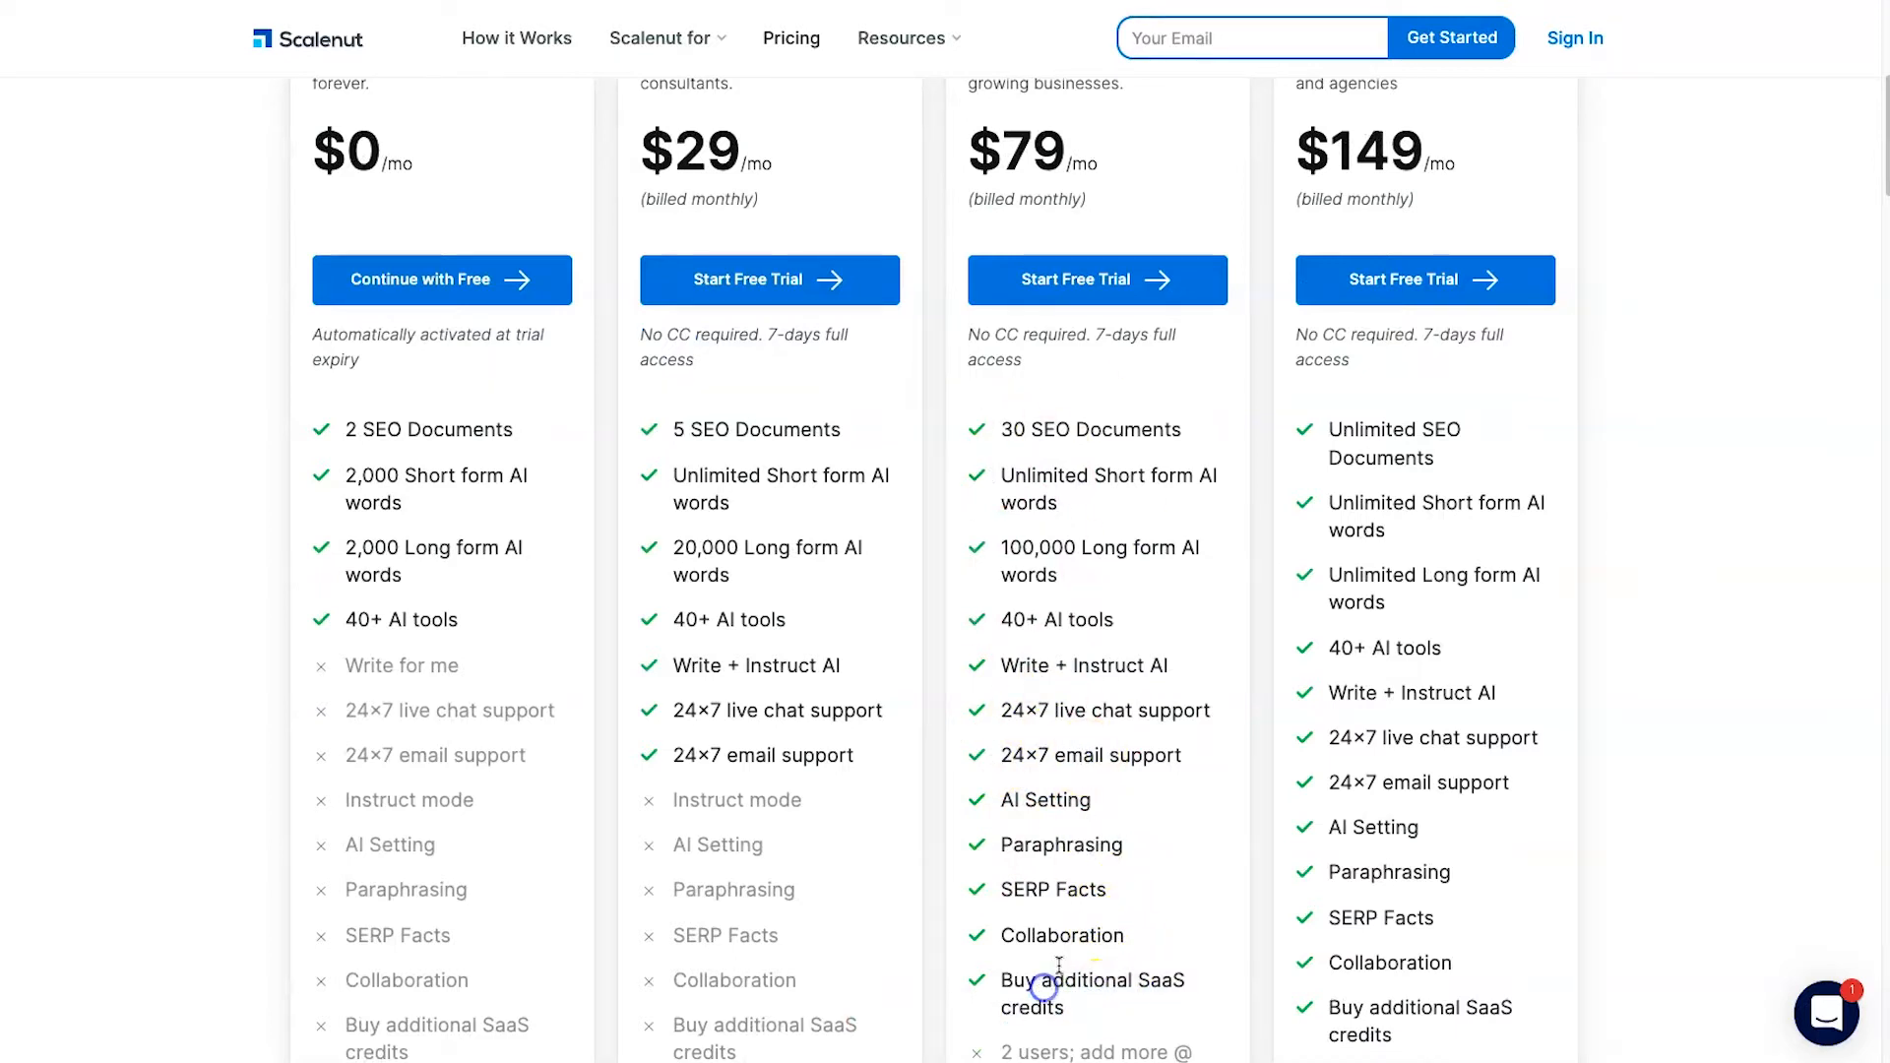
drag(1020, 799, 1105, 936)
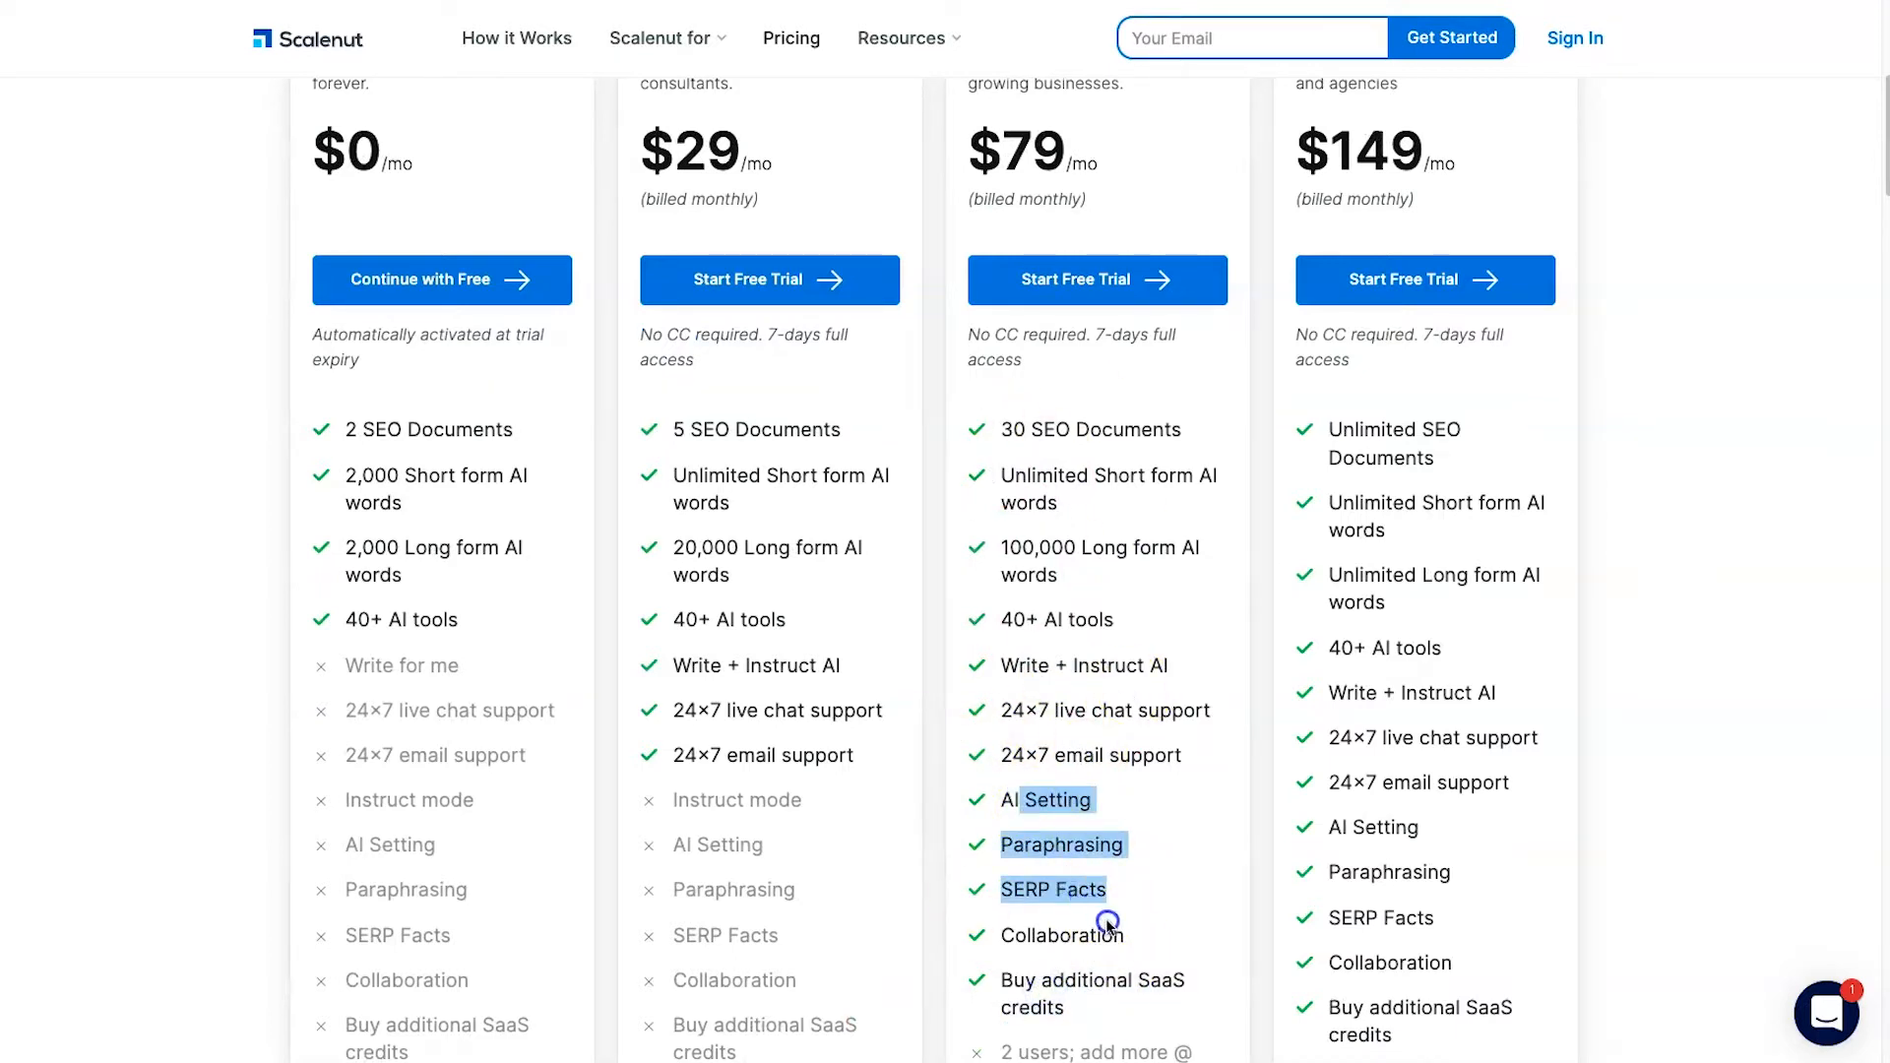
click(1059, 932)
Look over the Pro plan's monthly price and its list of included features
scroll(1383, 301, up, 1)
scroll(1383, 295, up, 1)
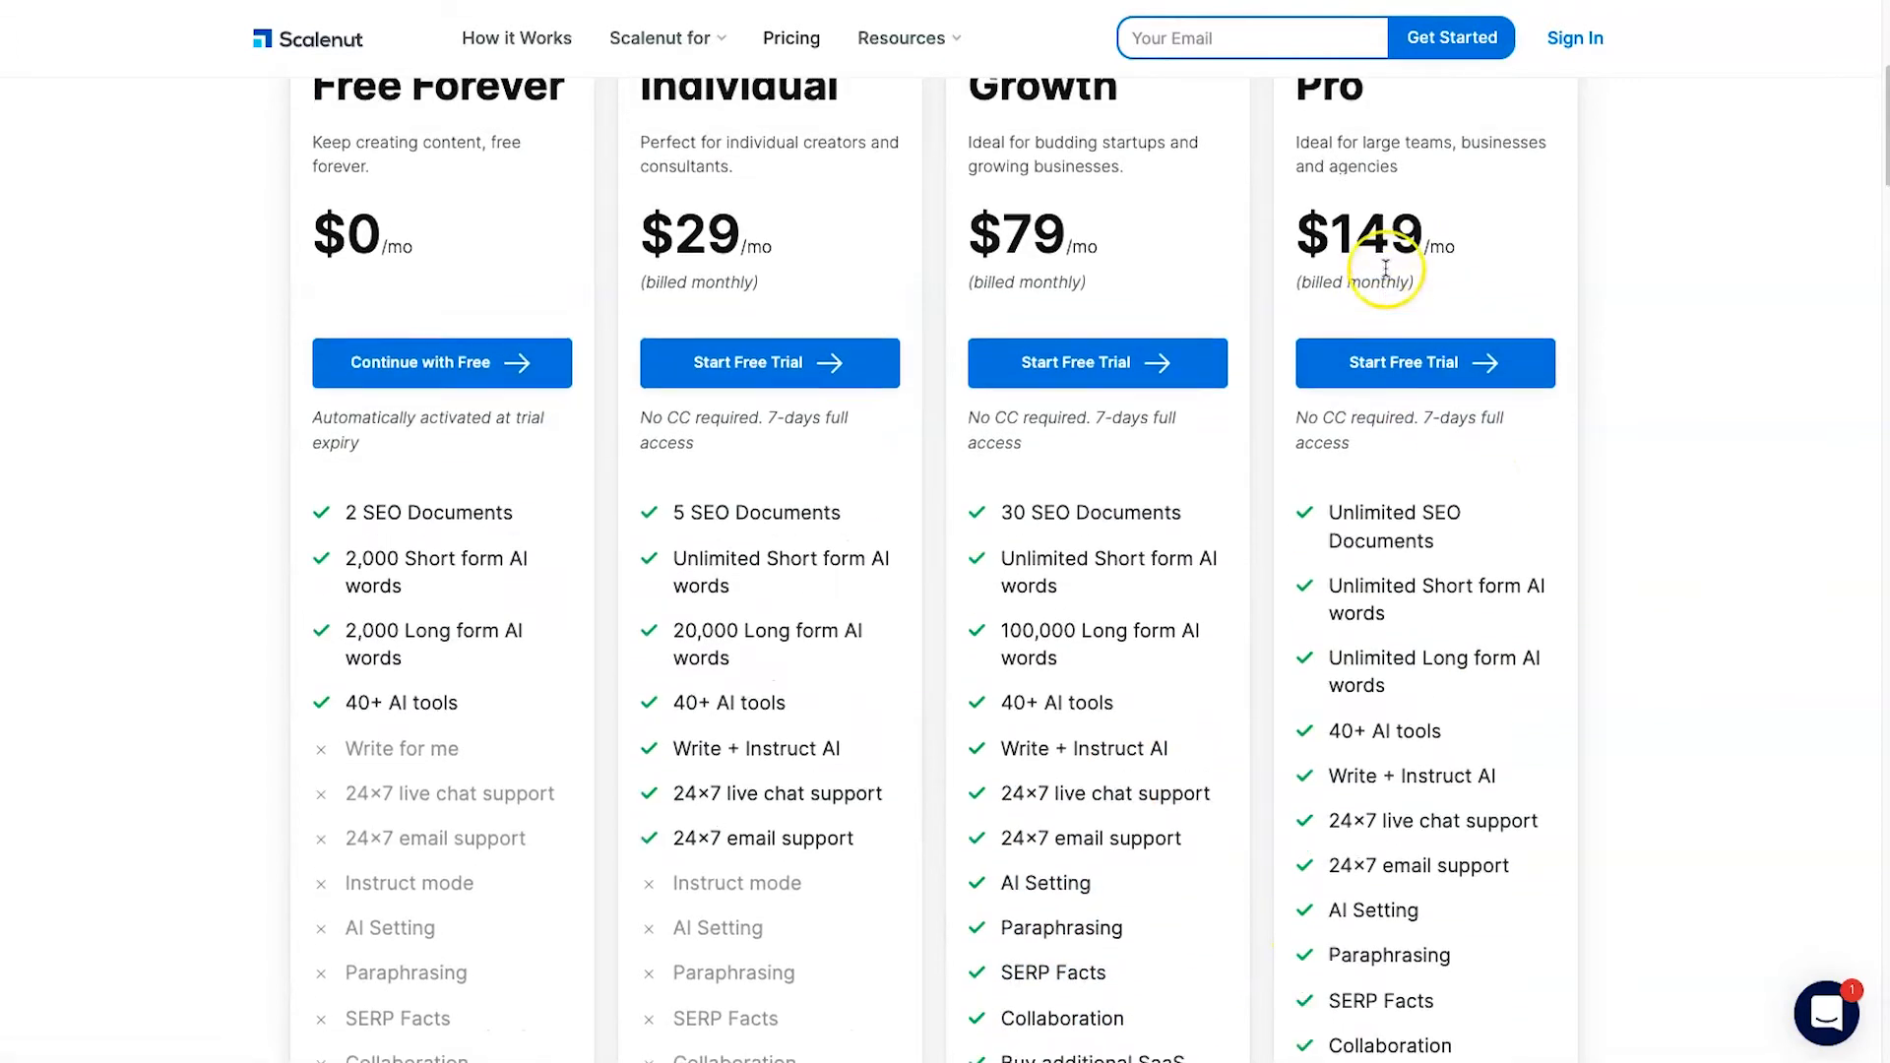
scroll(1413, 582, down, 4)
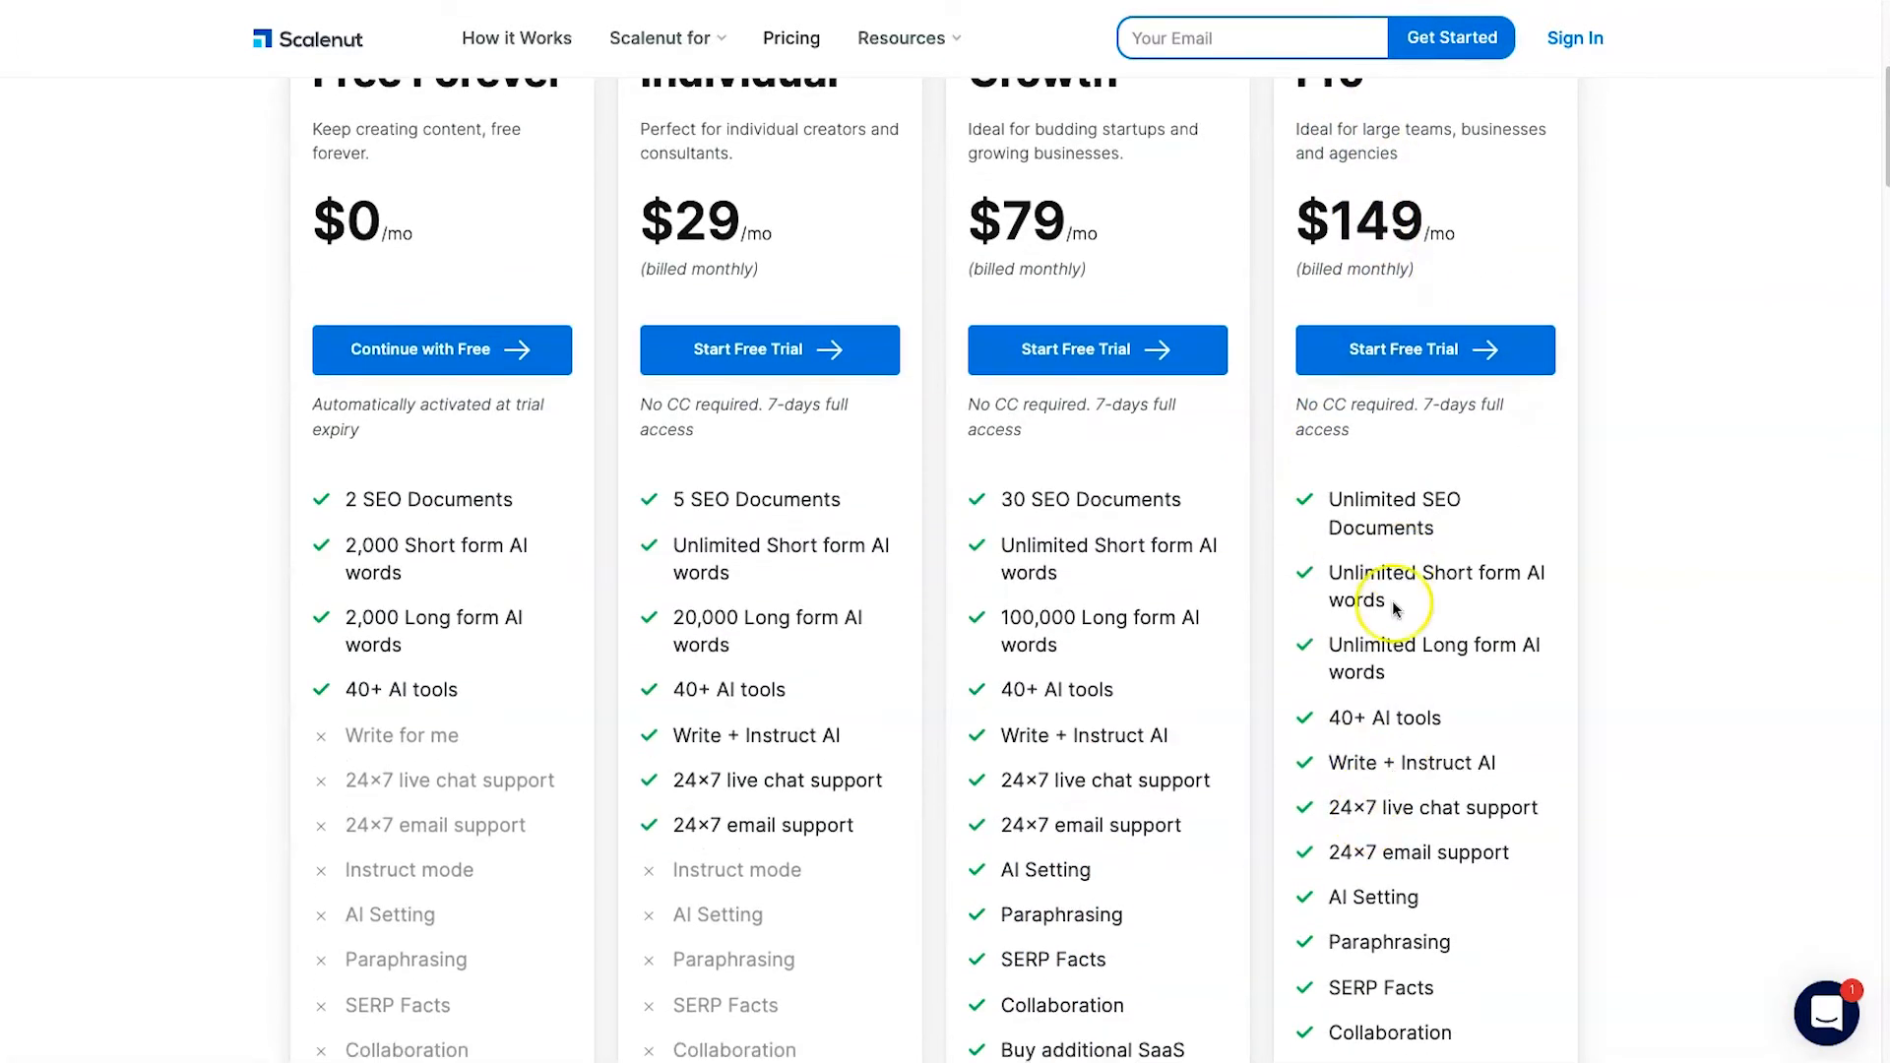
scroll(1392, 750, up, 9)
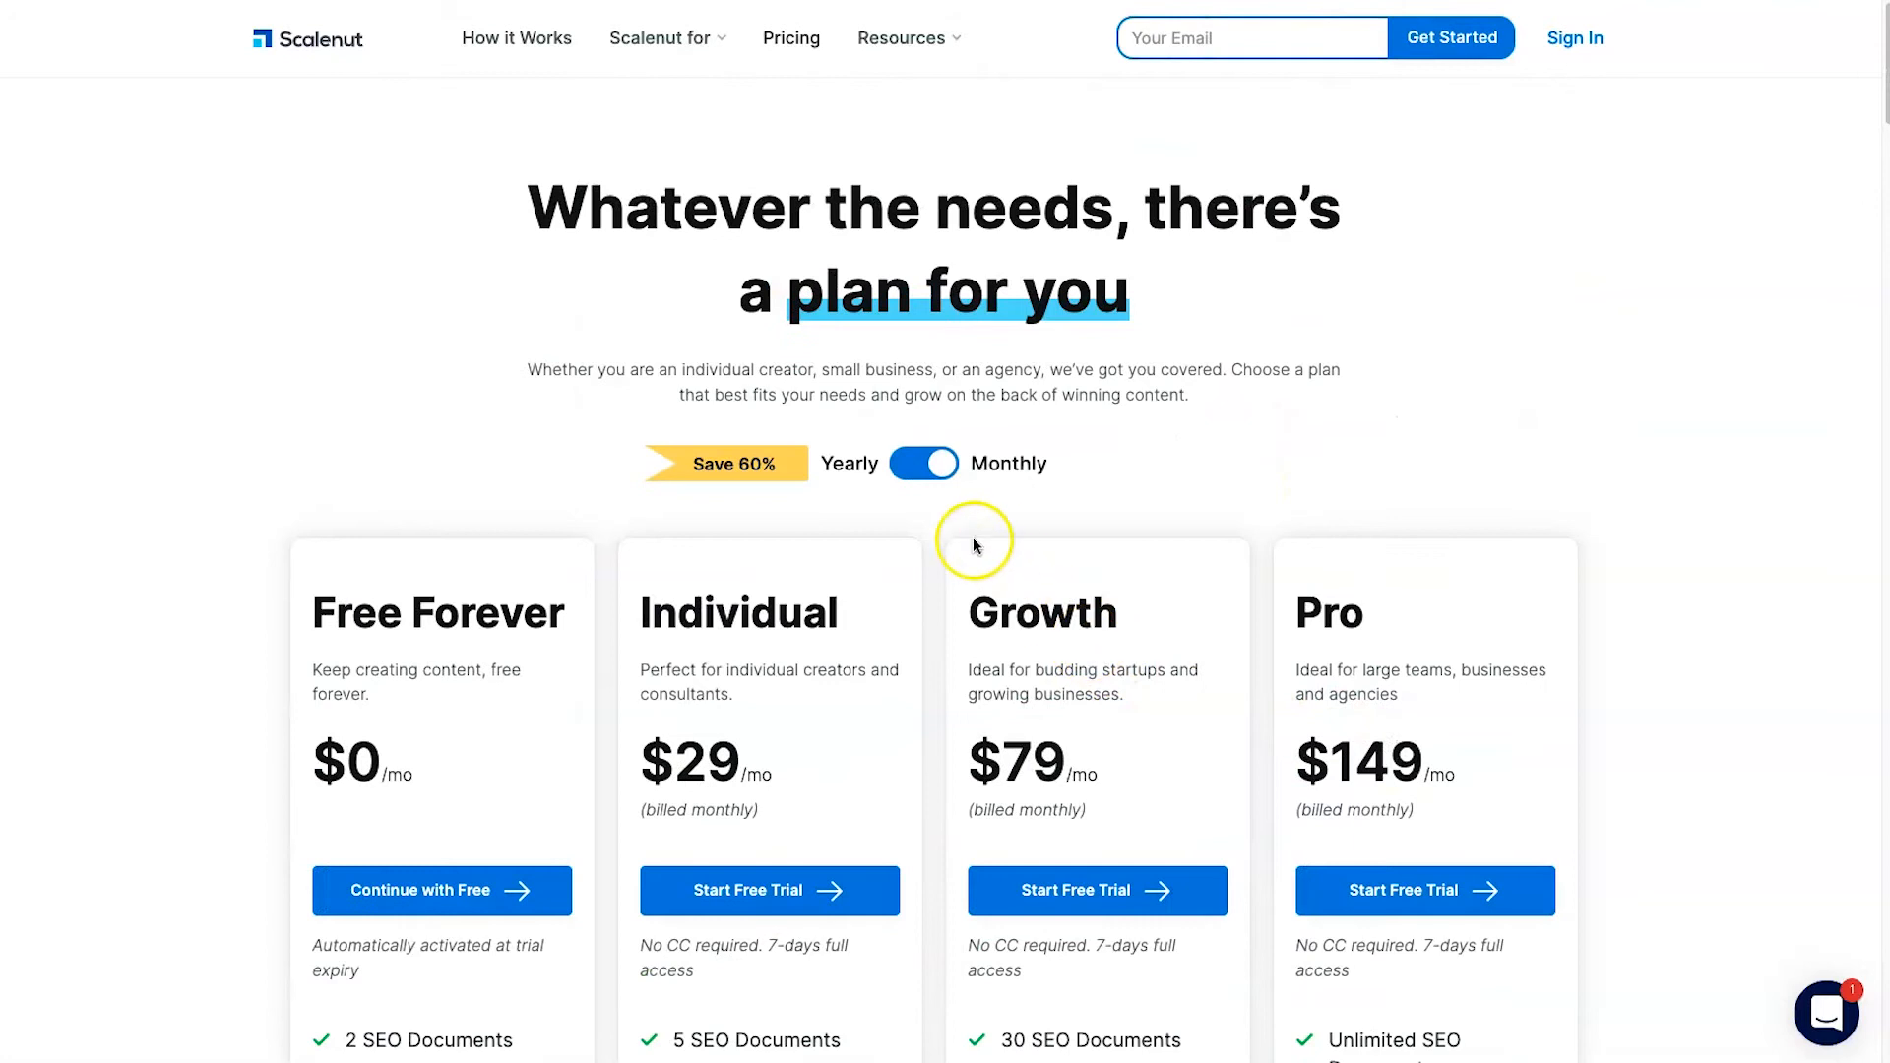
Compare the monthly prices across the plans and switch the pricing to yearly billing
drag(346, 767, 1164, 755)
click(1373, 756)
click(946, 486)
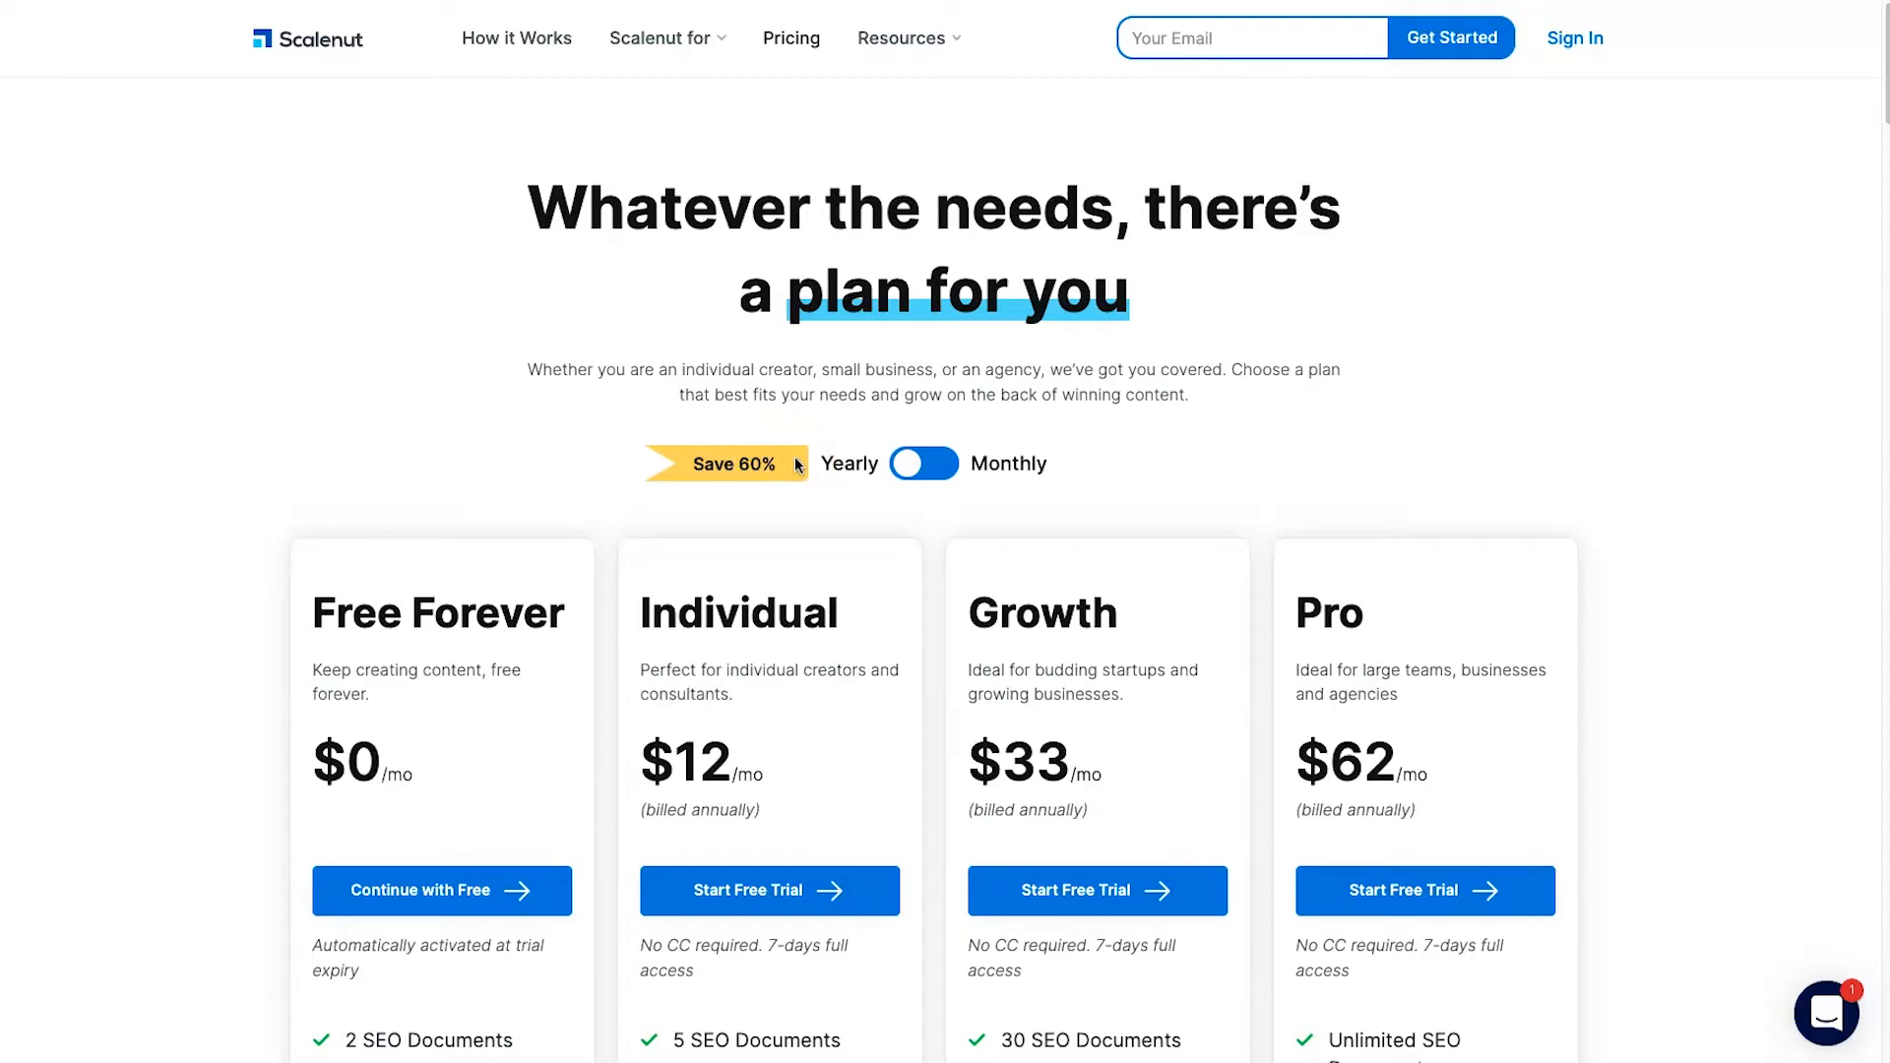
click(715, 481)
triple_click(696, 467)
Compare the annually billed prices of the Individual, Growth and Pro plans
scroll(927, 514, down, 2)
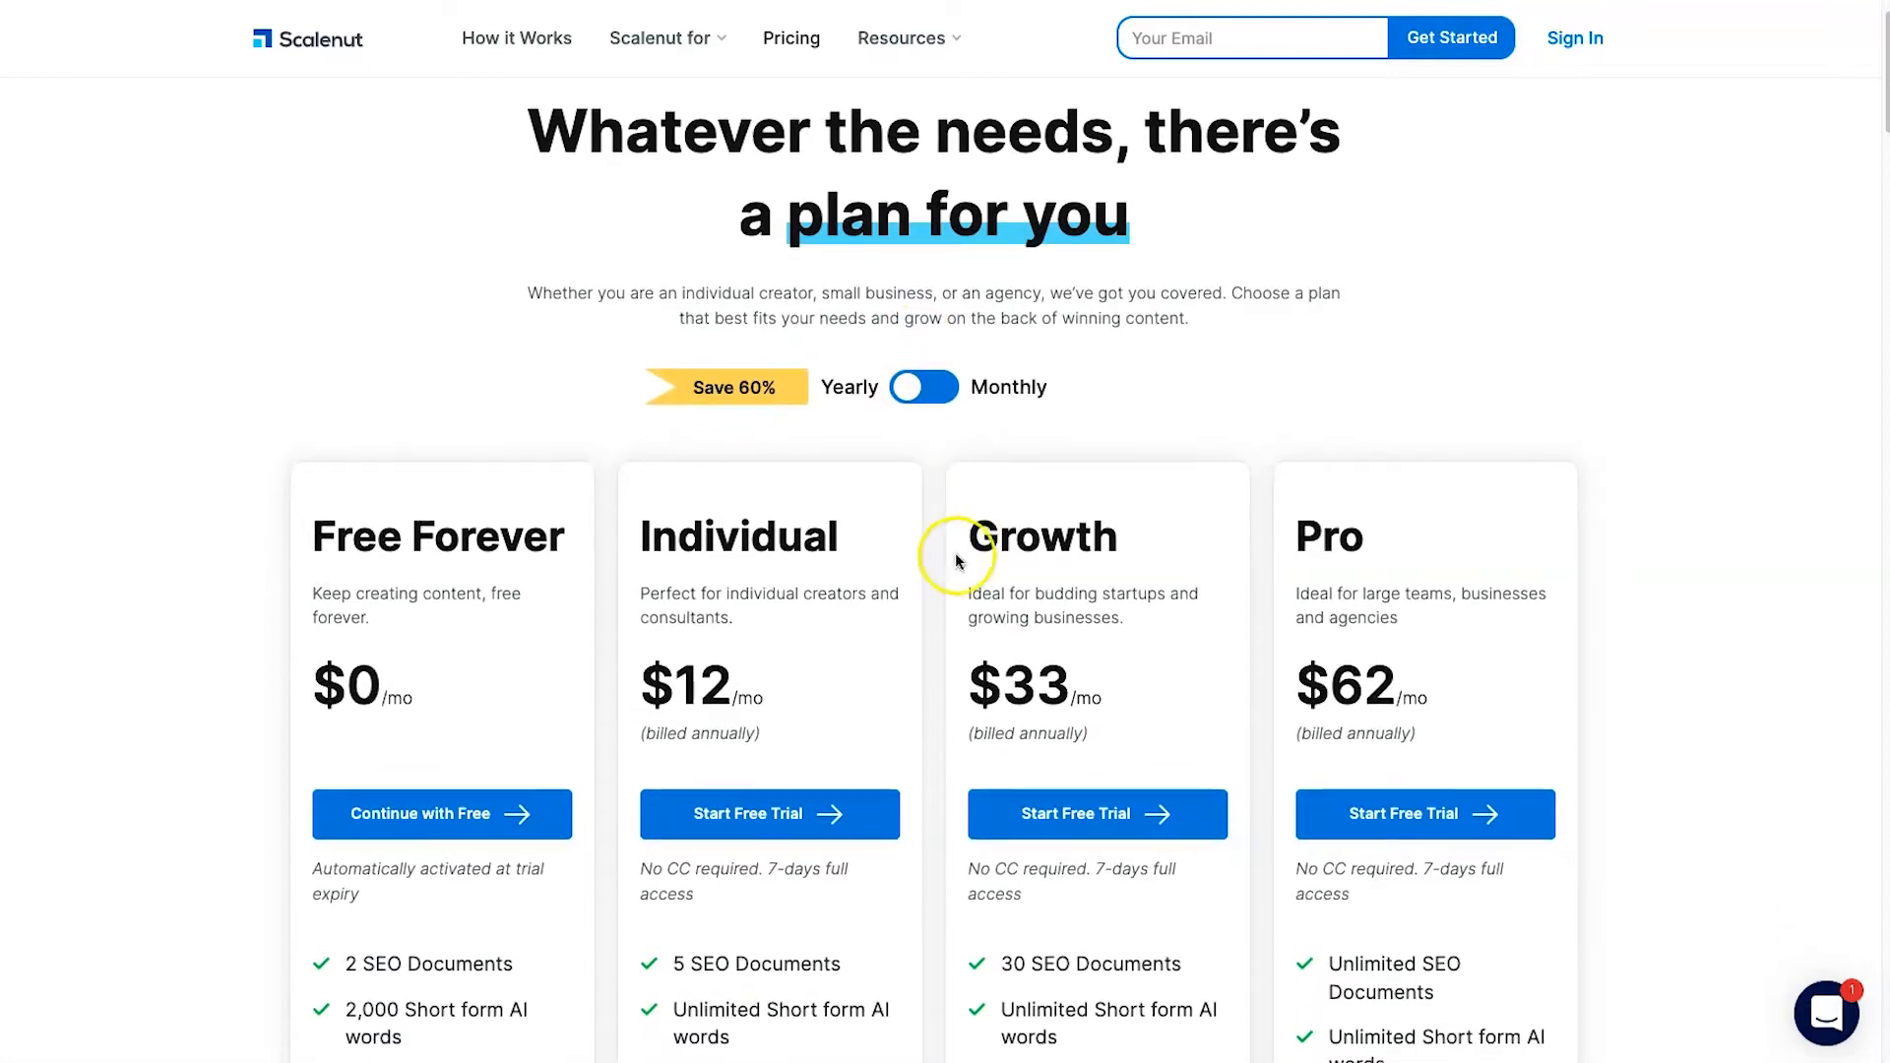
mouse_move(654, 604)
mouse_down()
mouse_move(759, 611)
mouse_move(684, 625)
mouse_up()
click(661, 652)
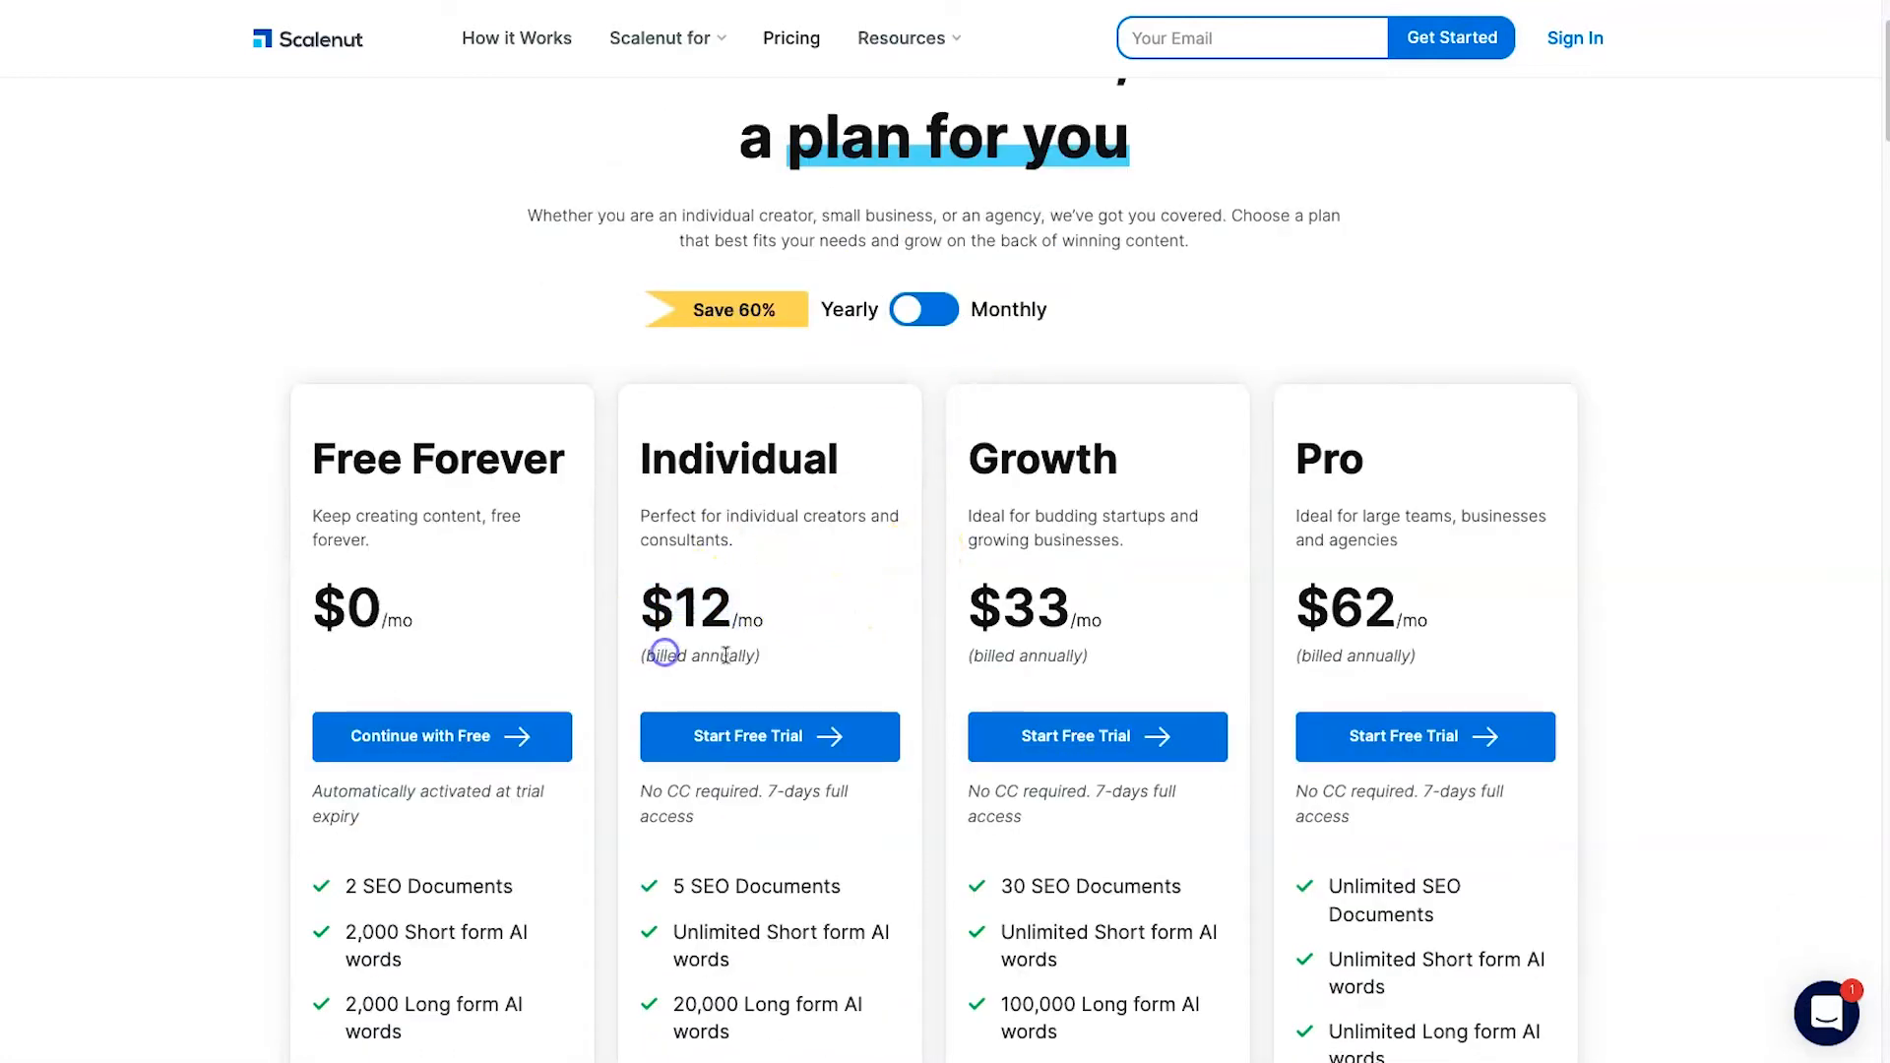
drag(989, 611, 1083, 602)
click(1002, 654)
click(1327, 626)
Read the Scalenut waitlist email about the Chrome extension and its listed benefits, from Text Rephraser to Social media posts
click(1801, 299)
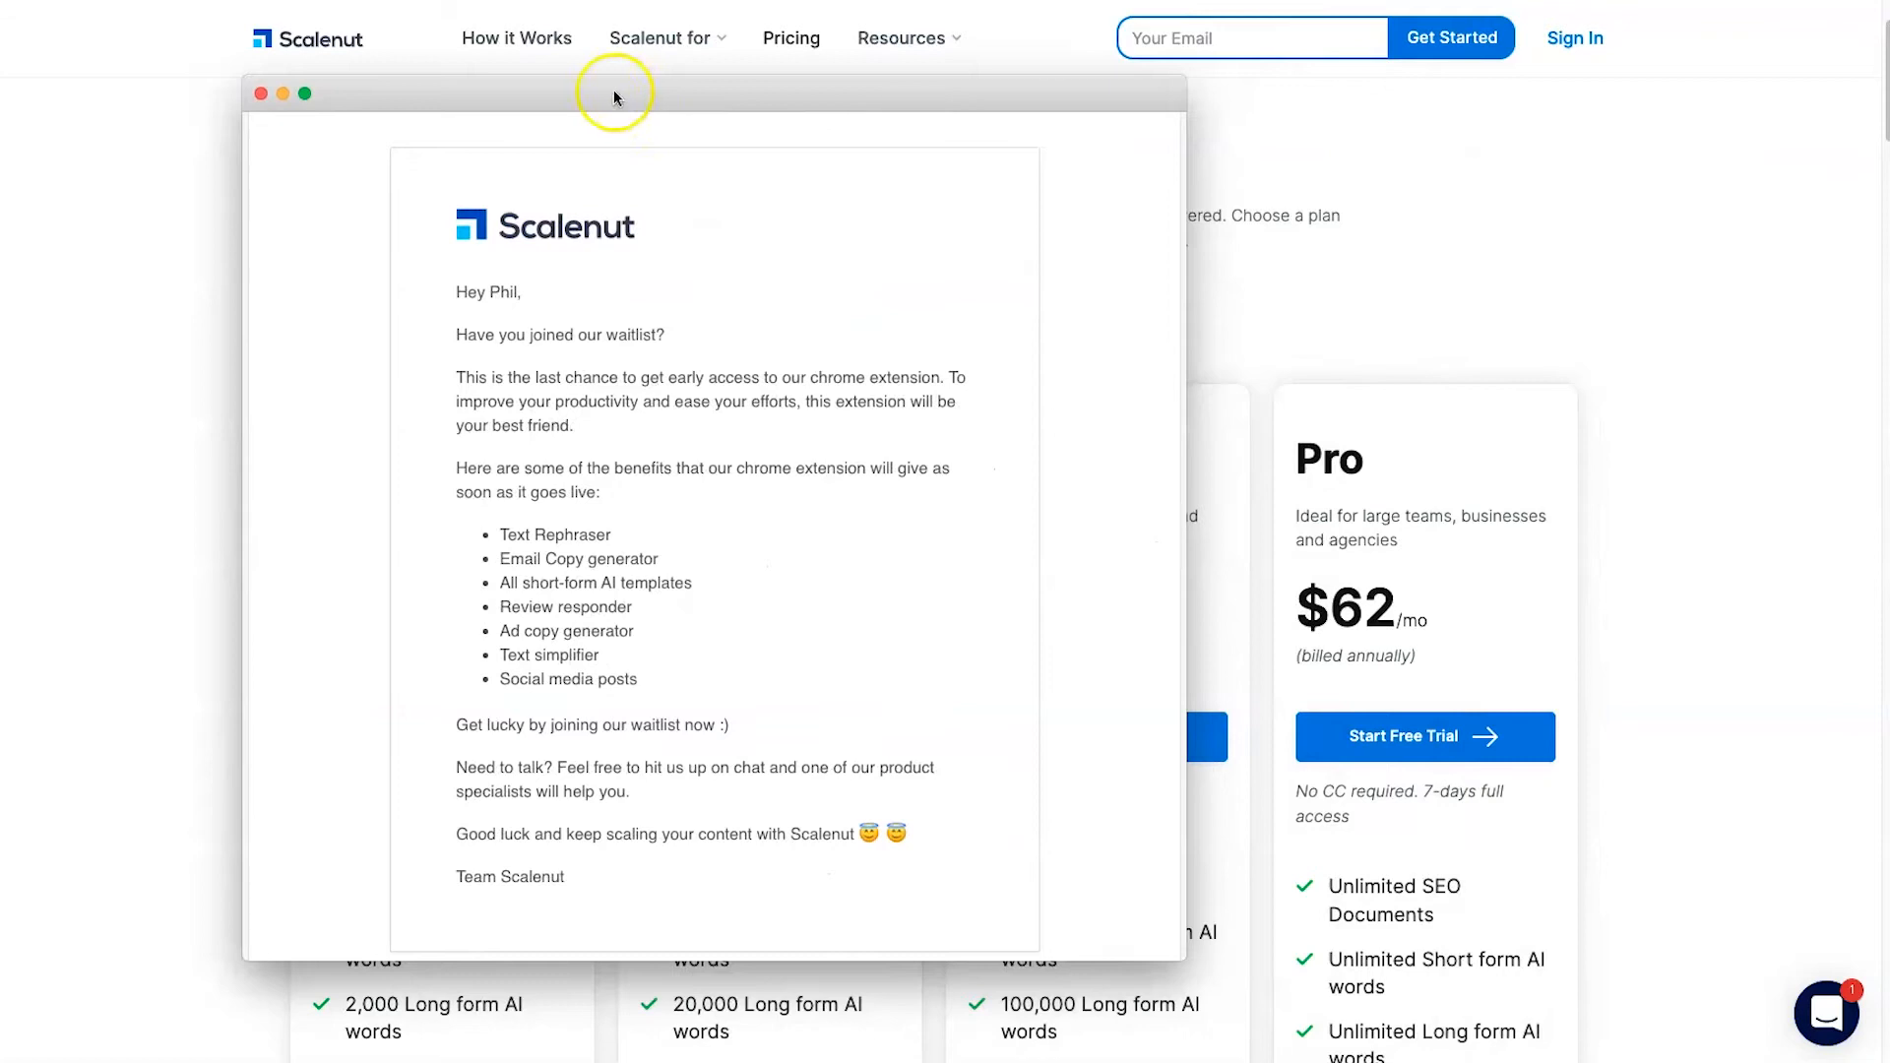
click(693, 337)
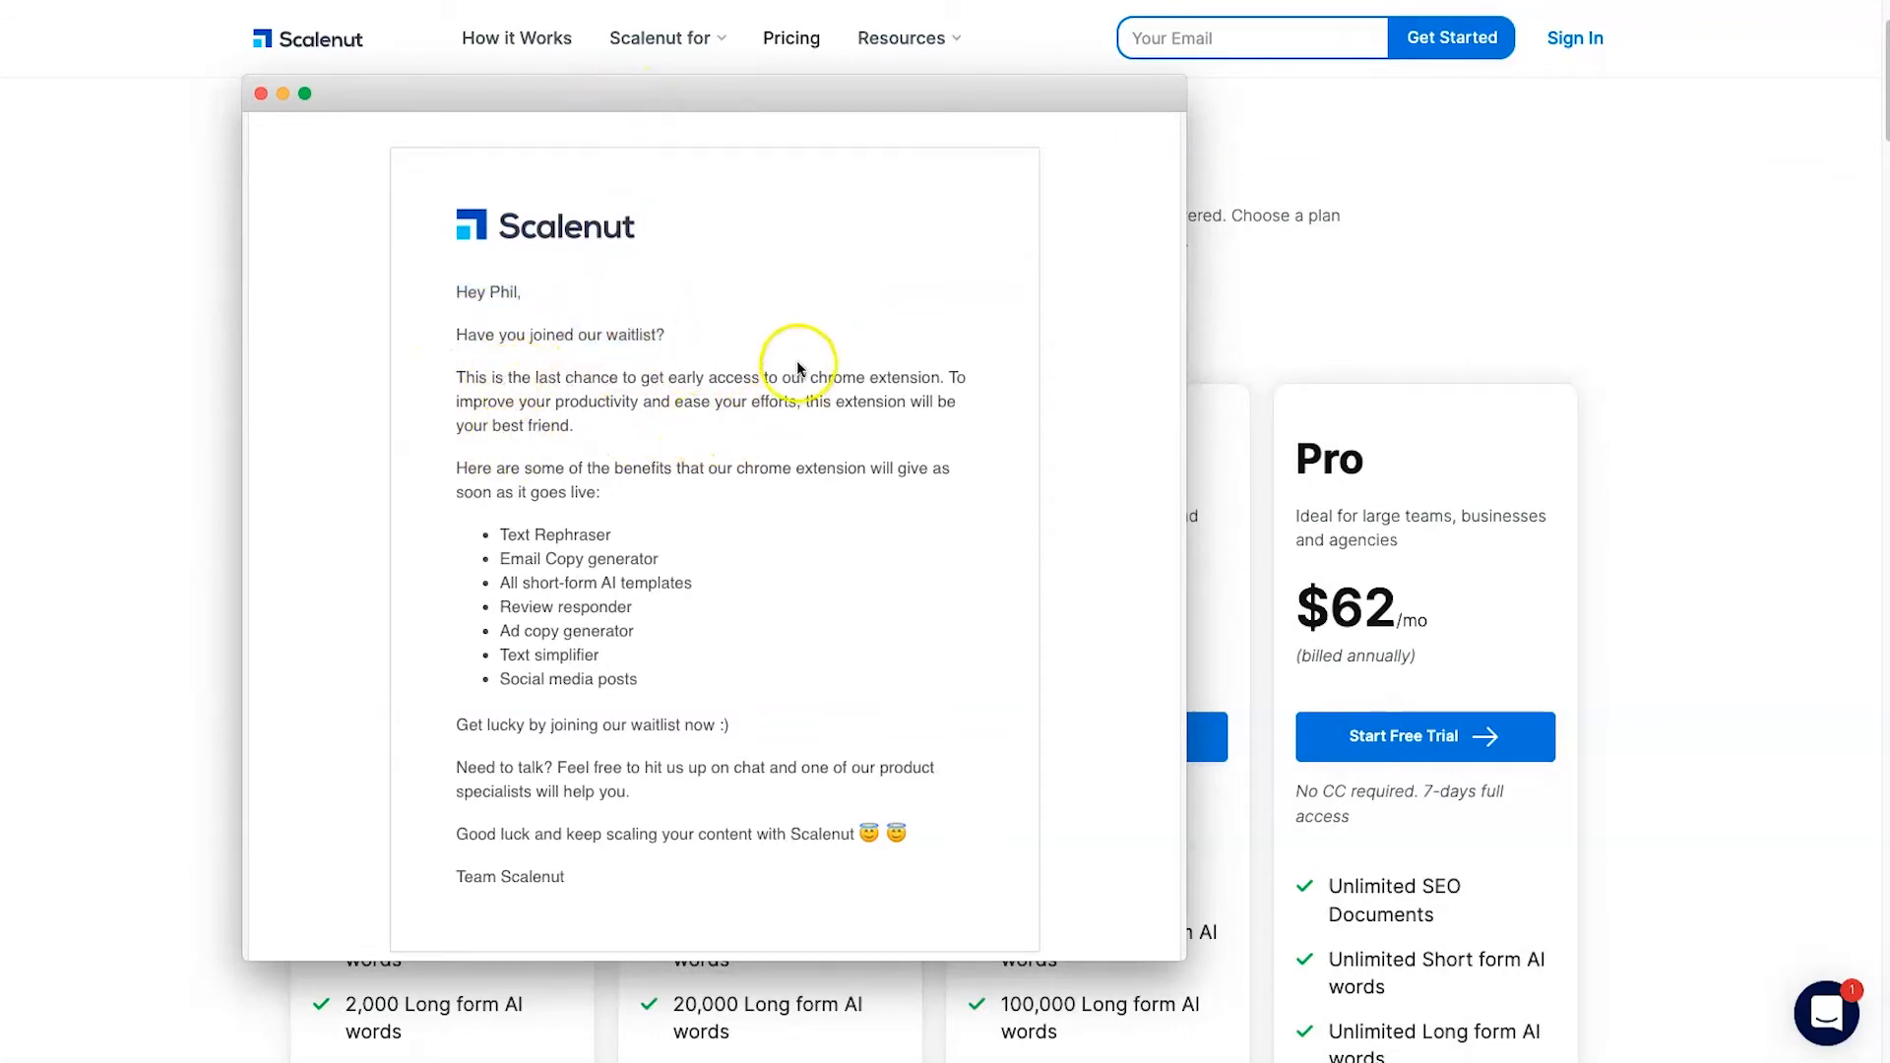
drag(809, 377, 942, 379)
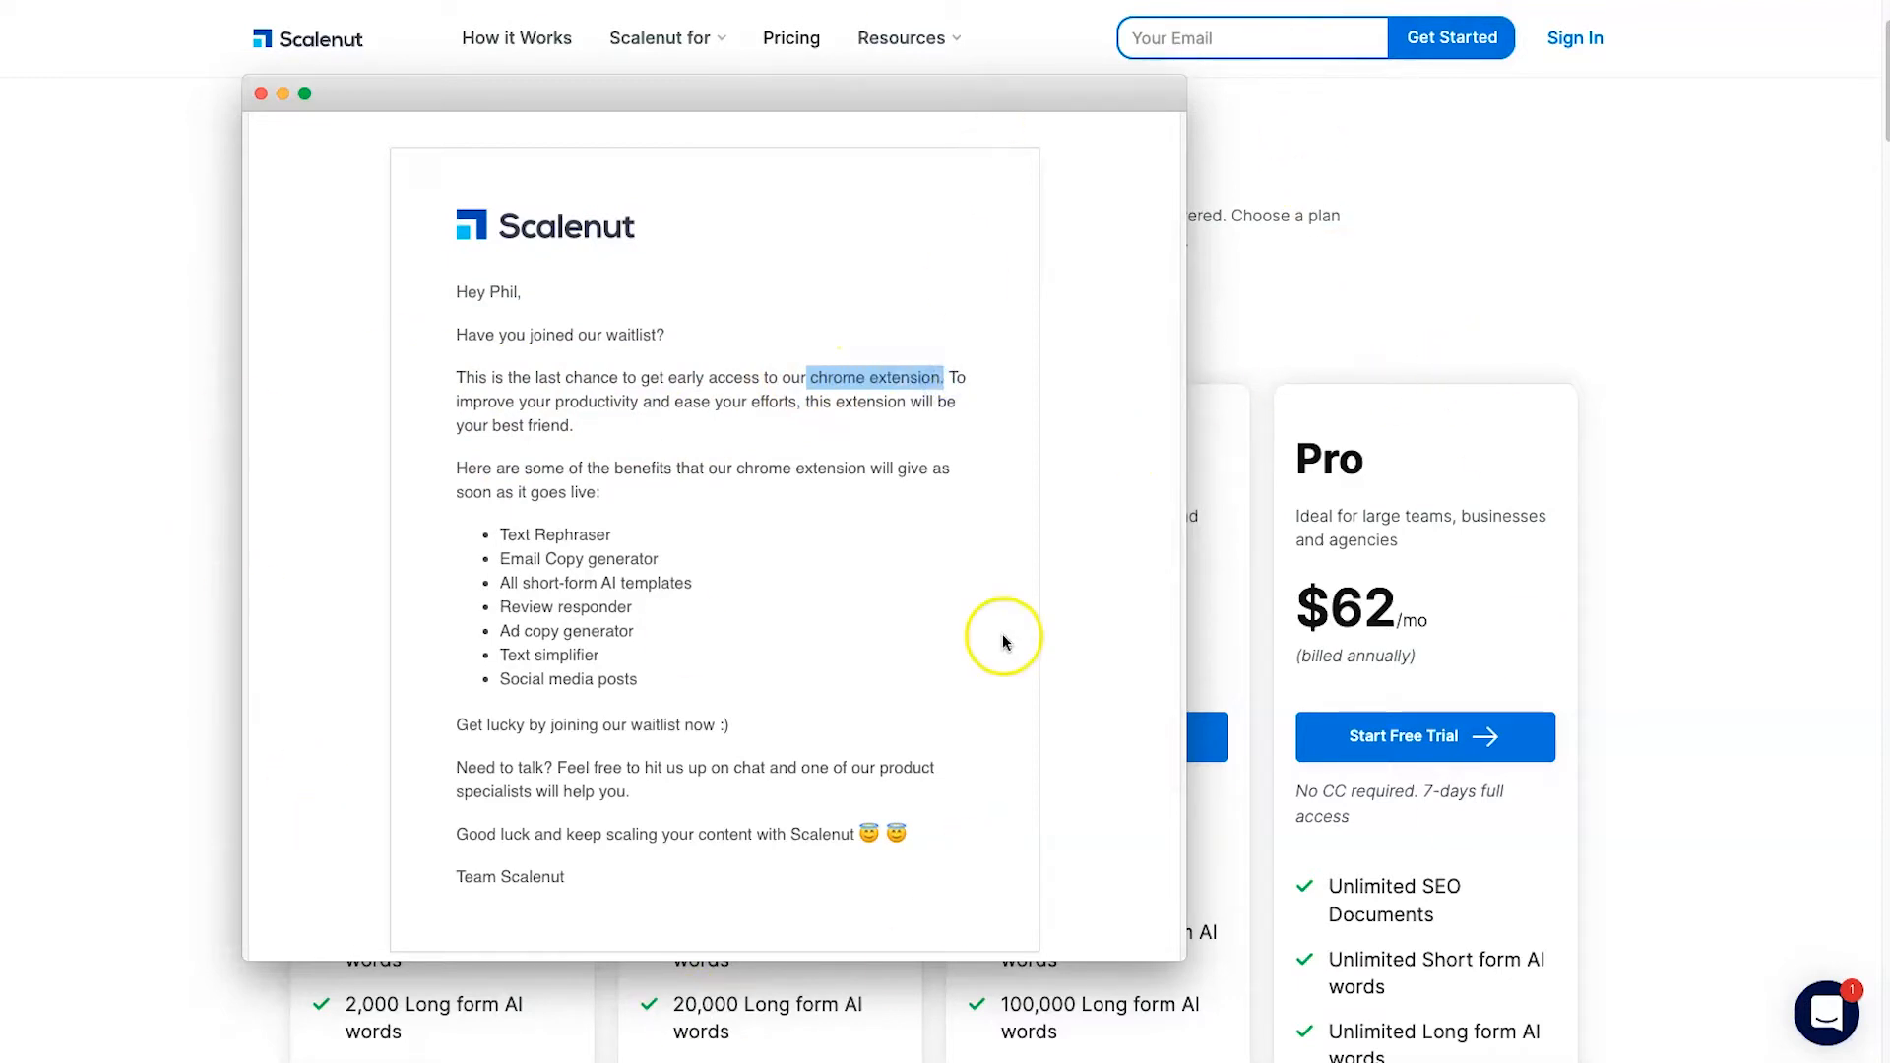
click(503, 533)
drag(503, 534, 611, 530)
click(611, 530)
drag(497, 558, 661, 588)
click(501, 588)
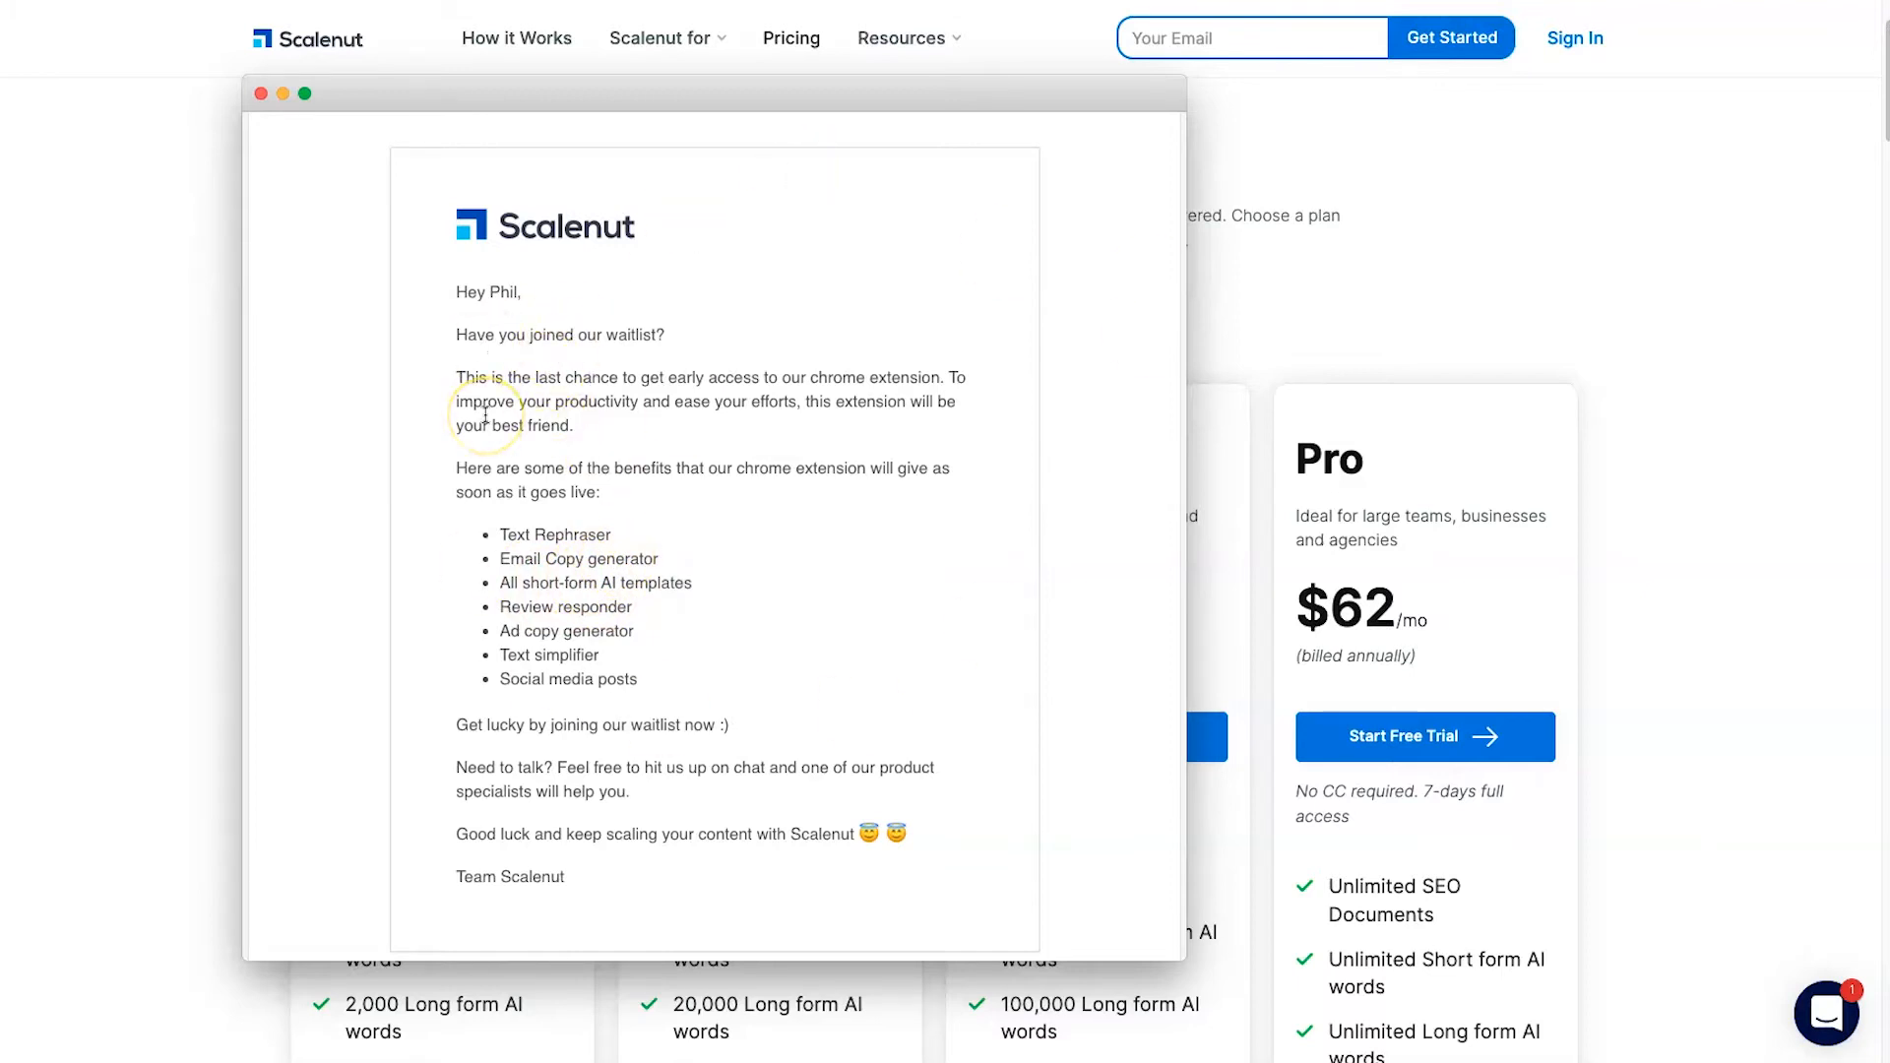
mouse_move(501, 679)
mouse_down()
mouse_move(624, 671)
mouse_move(505, 684)
mouse_up()
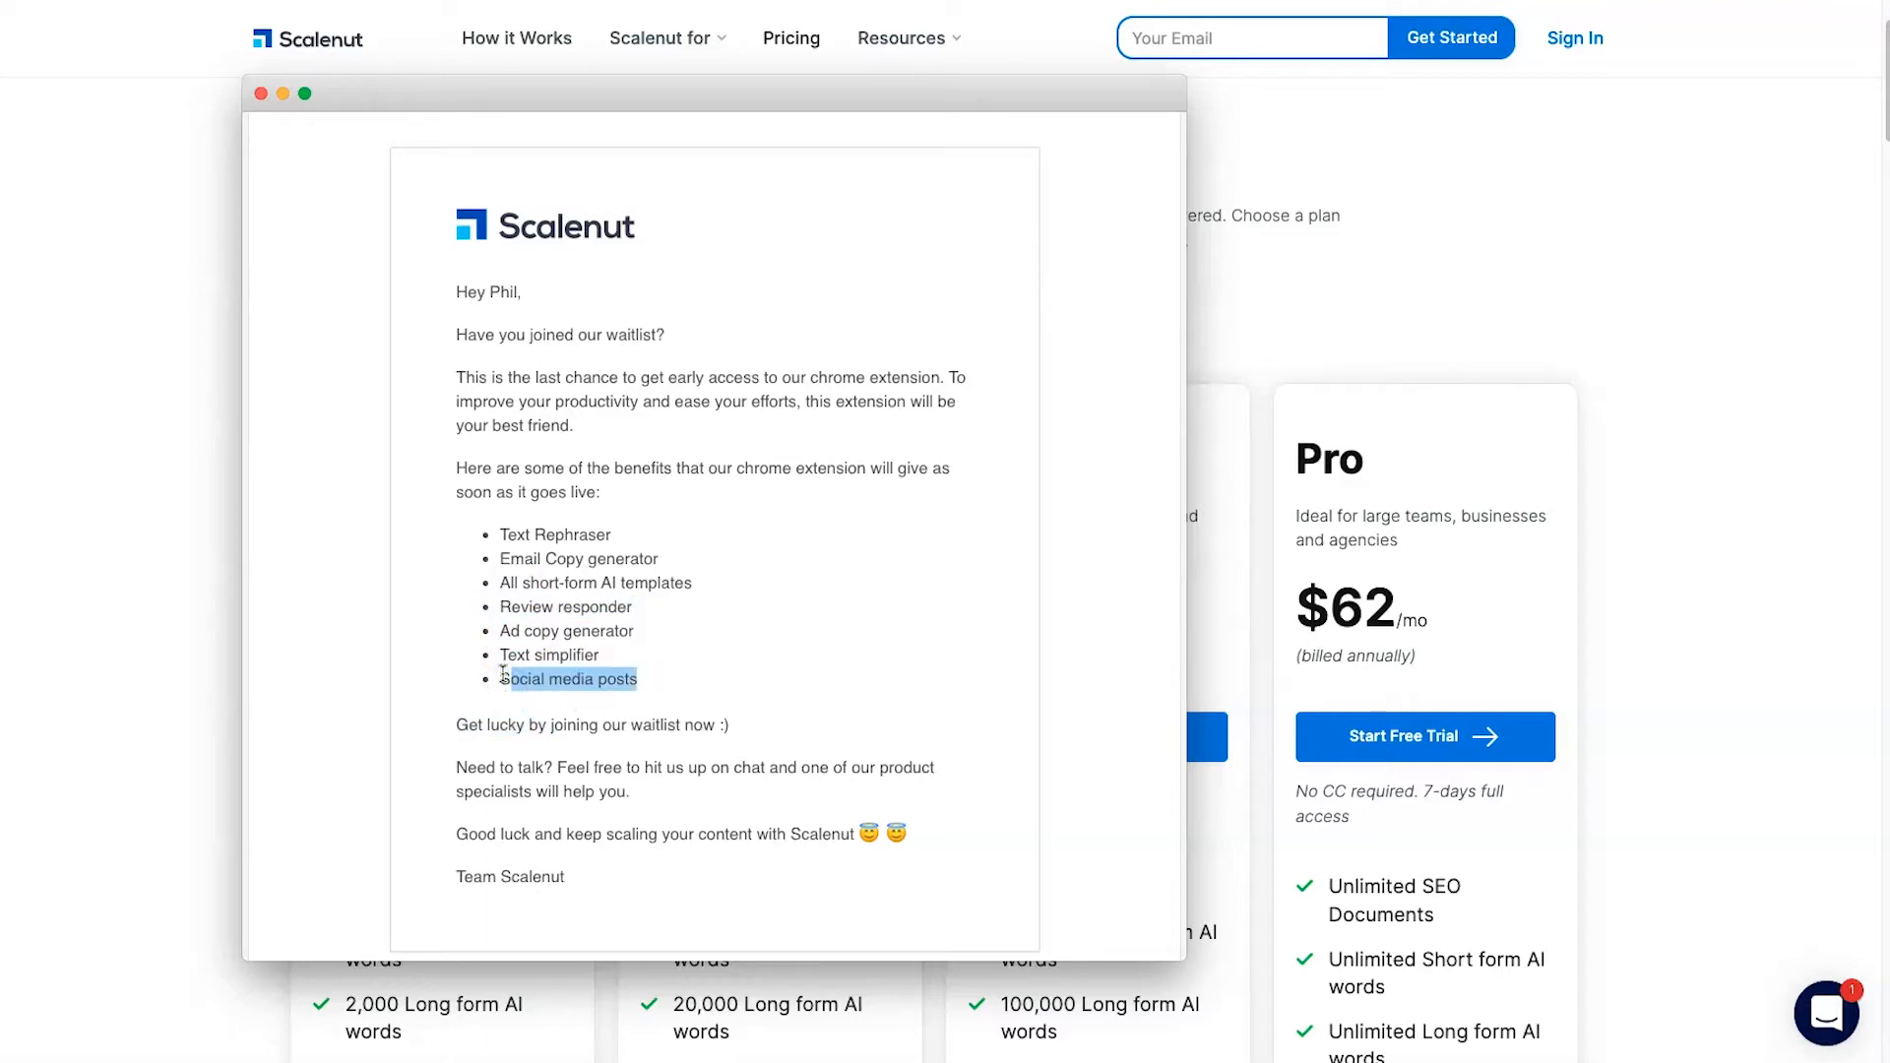
click(913, 360)
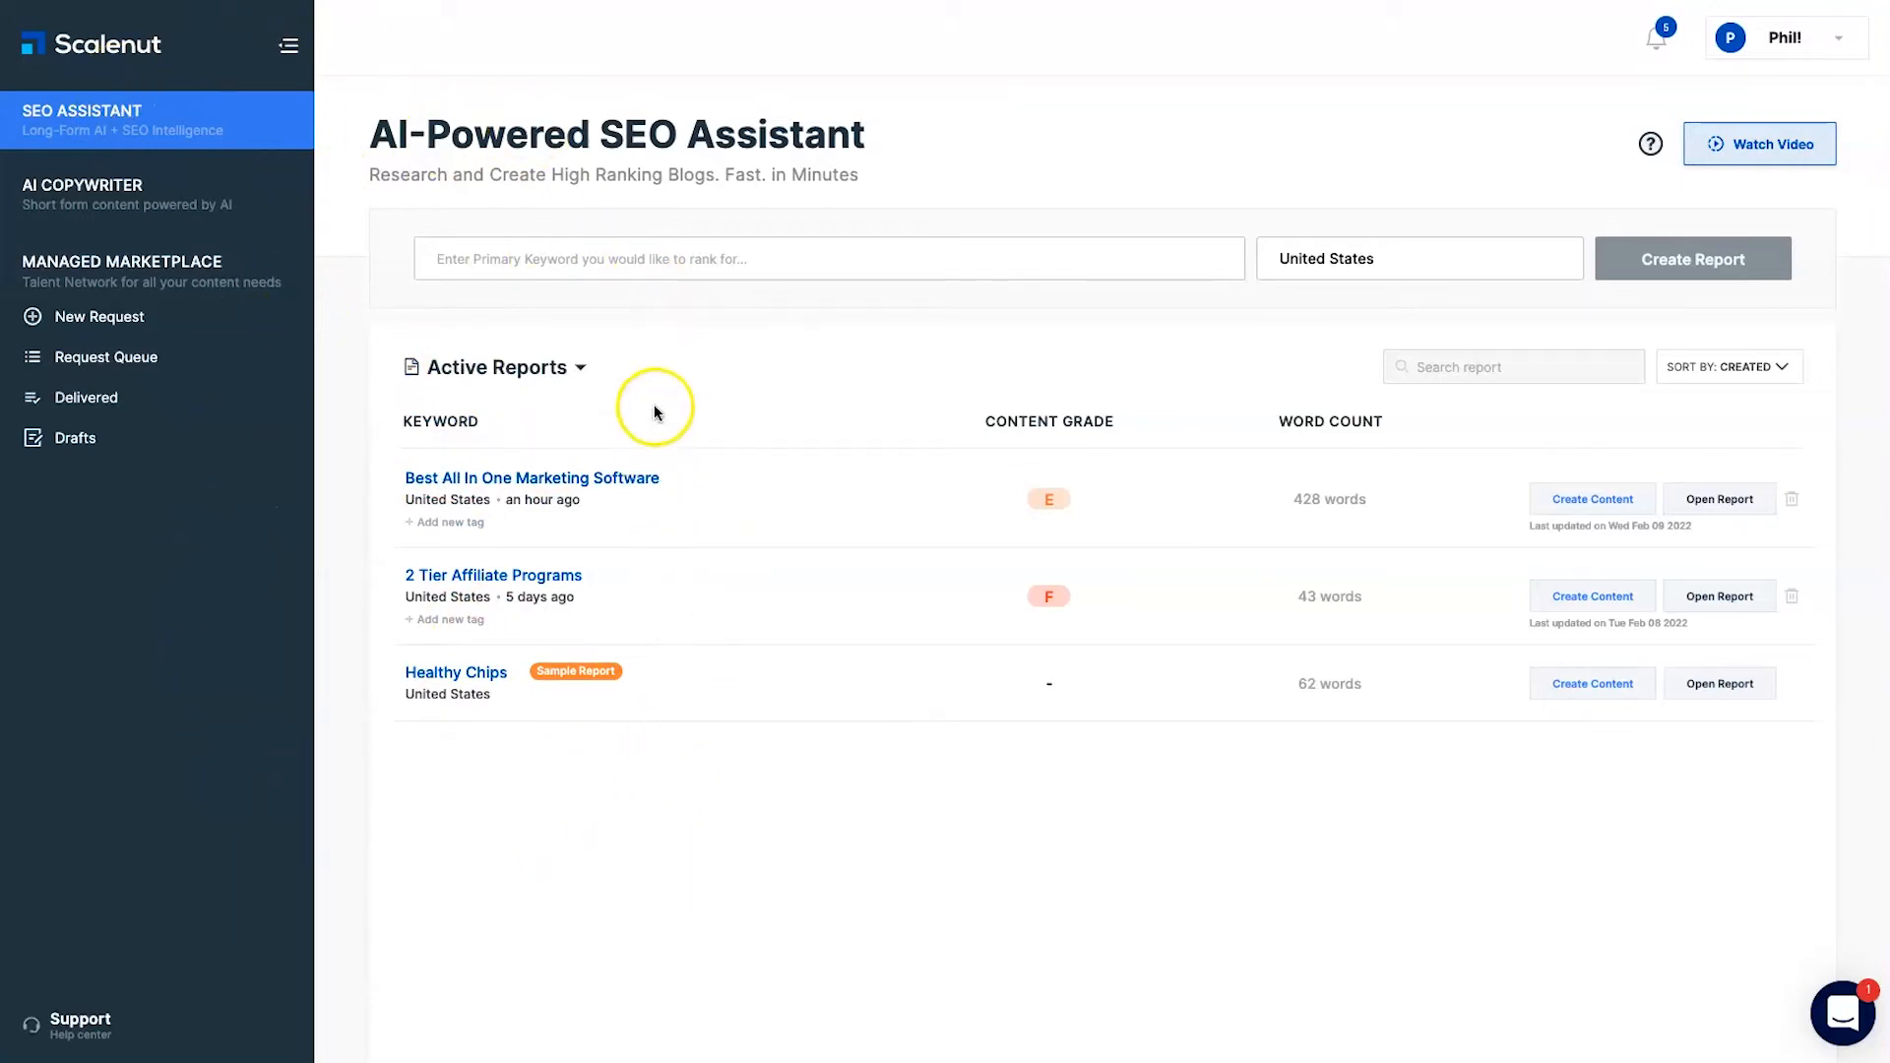
Open the AI Copywriter and look through its full catalog of short-form content templates
click(200, 214)
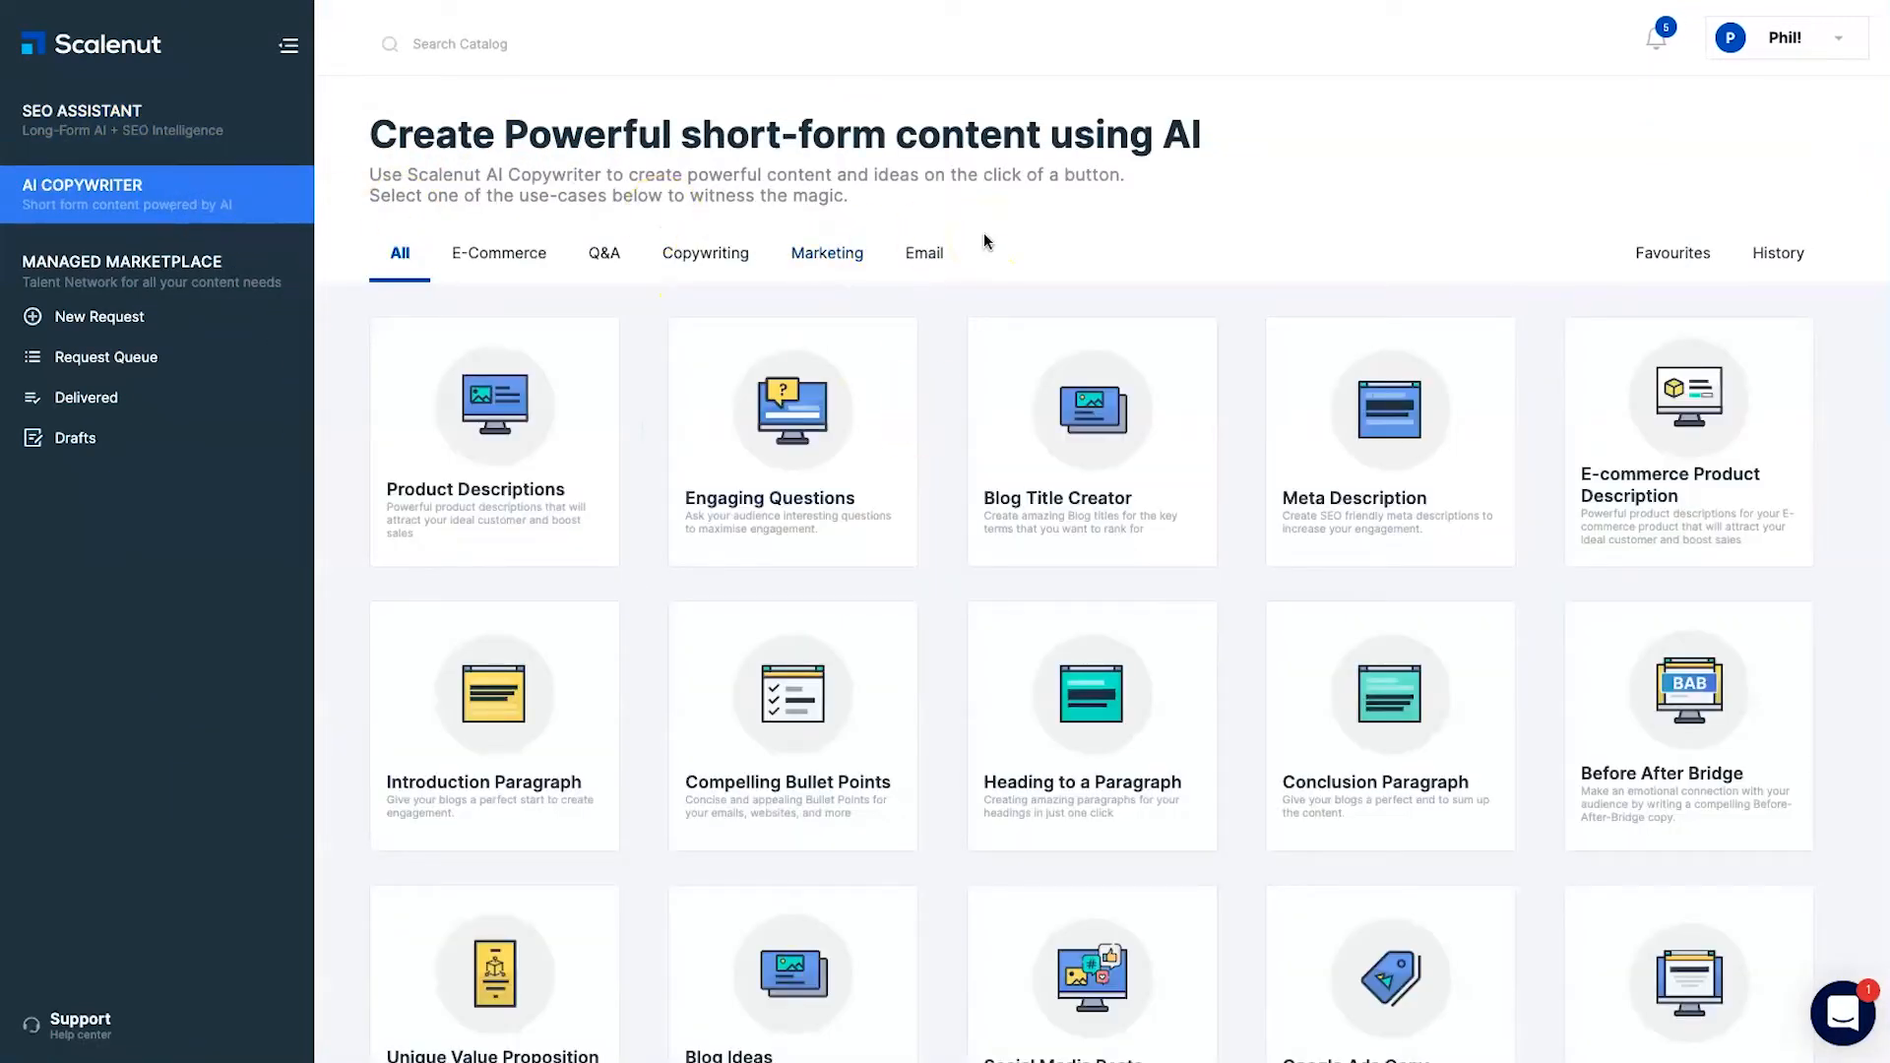
scroll(611, 405, down, 1)
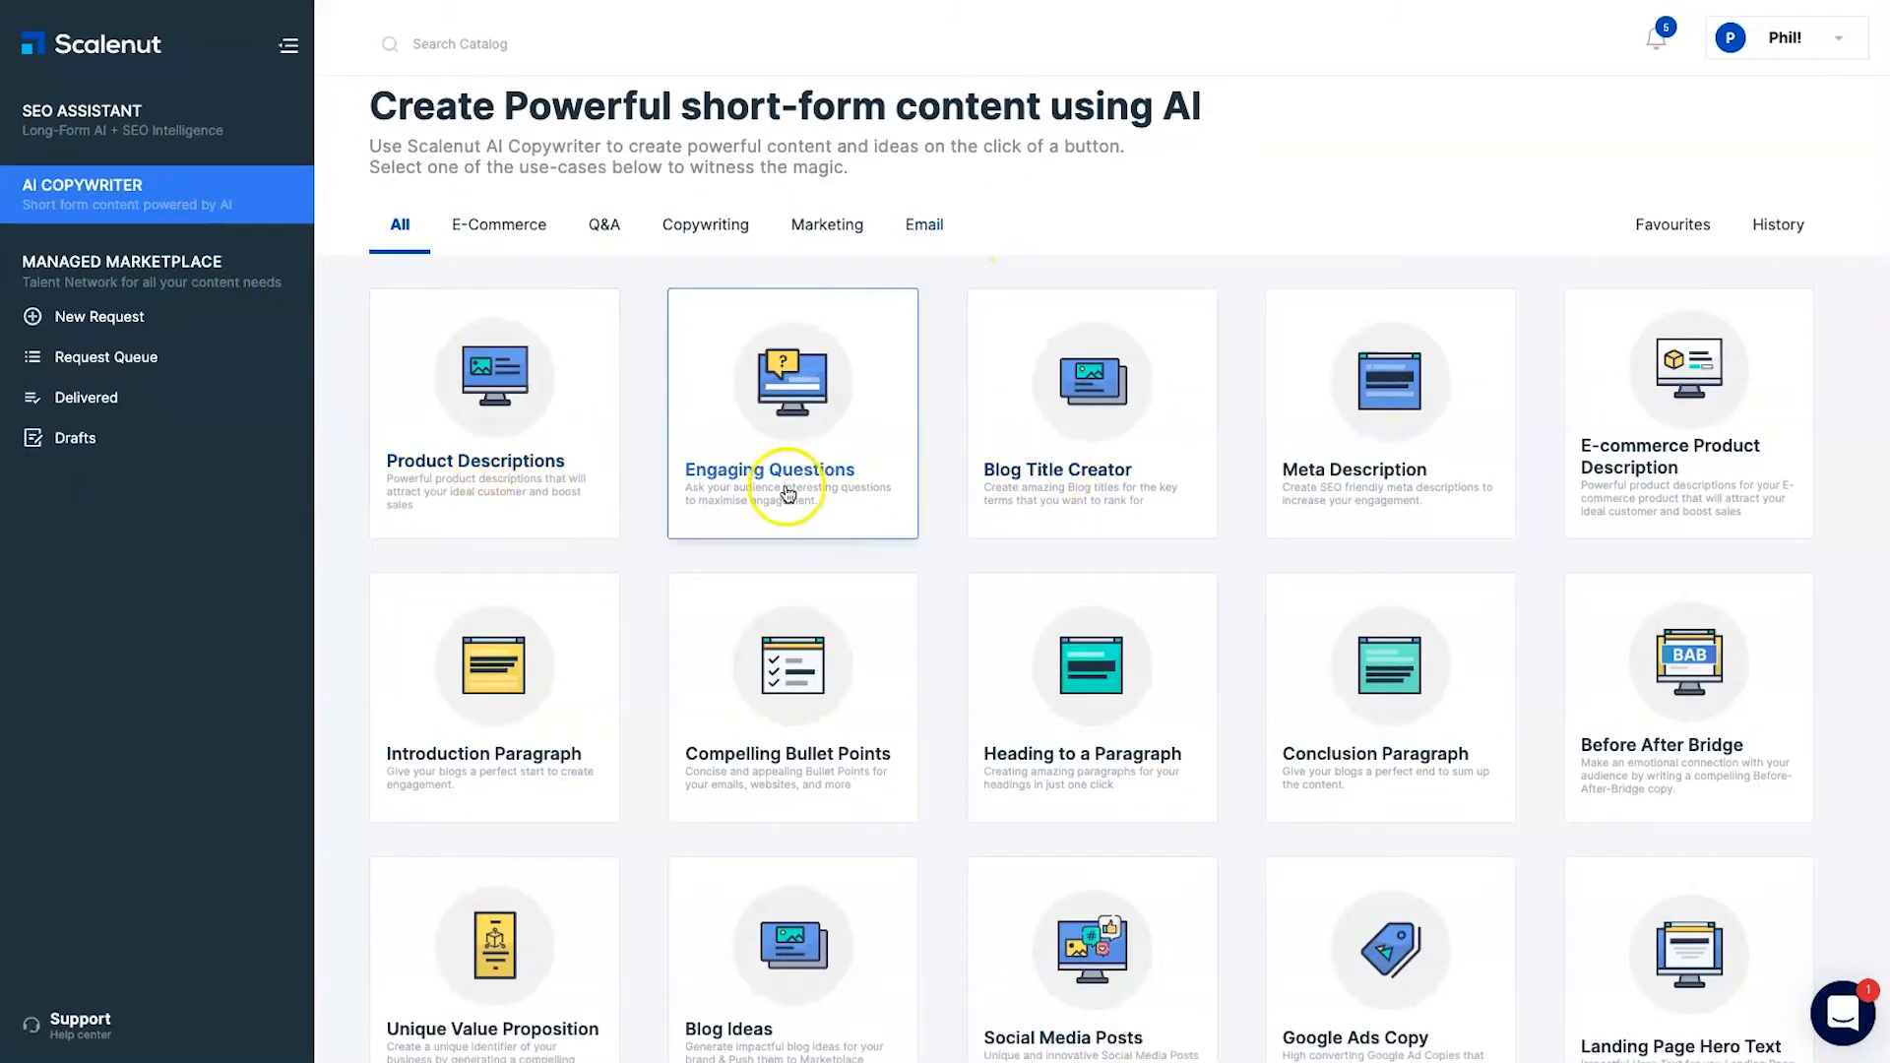
scroll(787, 492, down, 1)
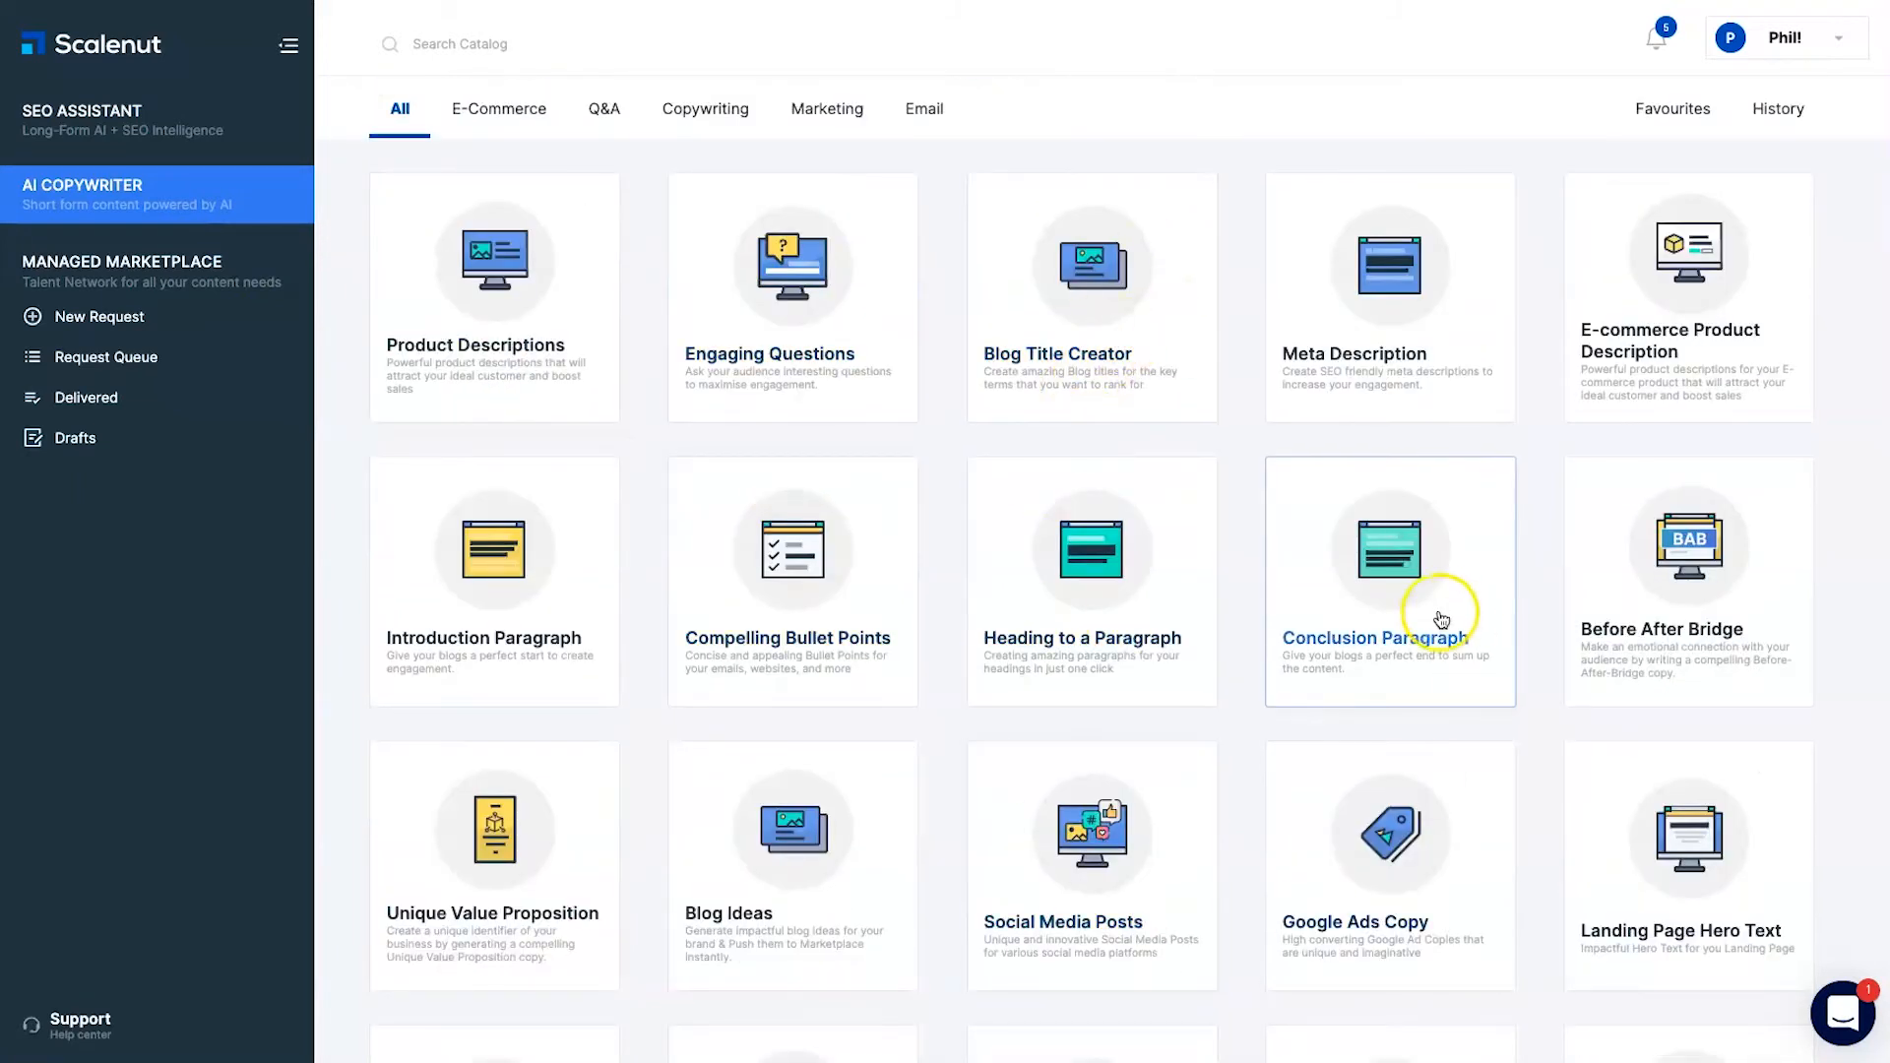
scroll(1422, 603, down, 3)
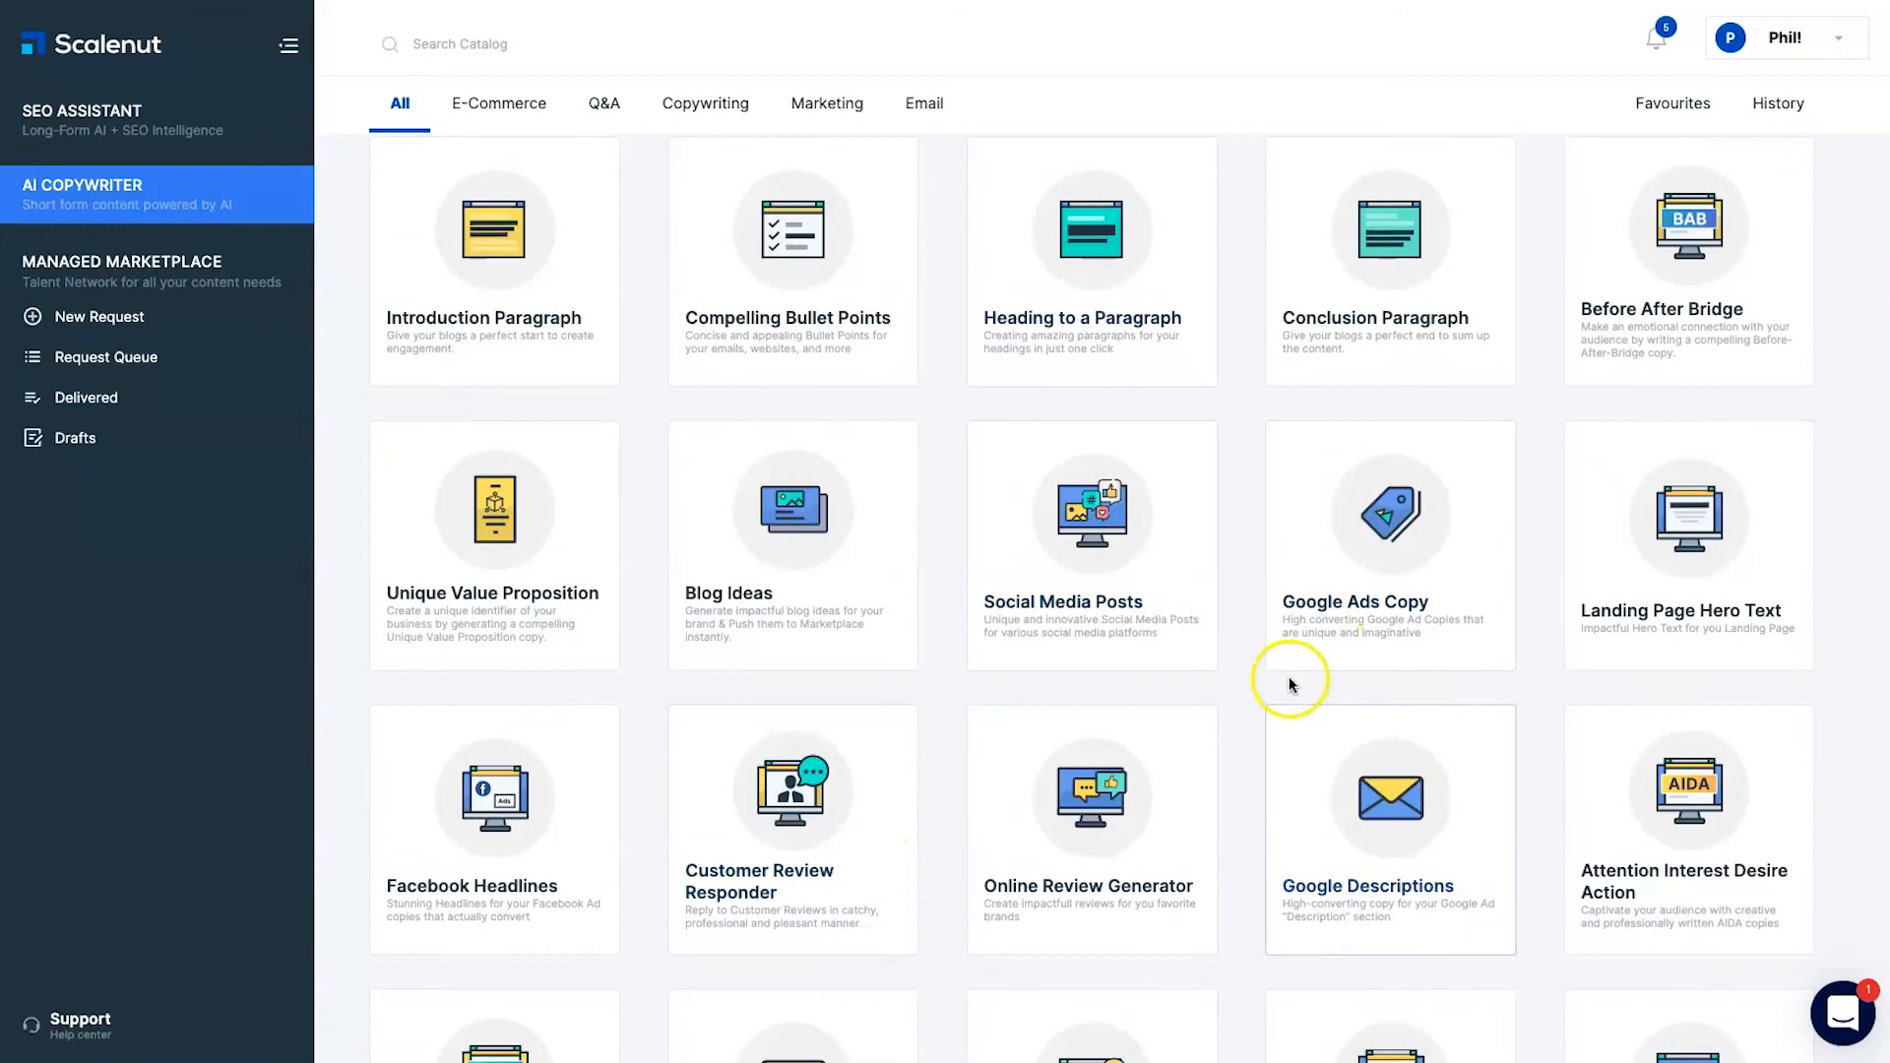
scroll(1055, 640, down, 3)
scroll(1056, 640, down, 7)
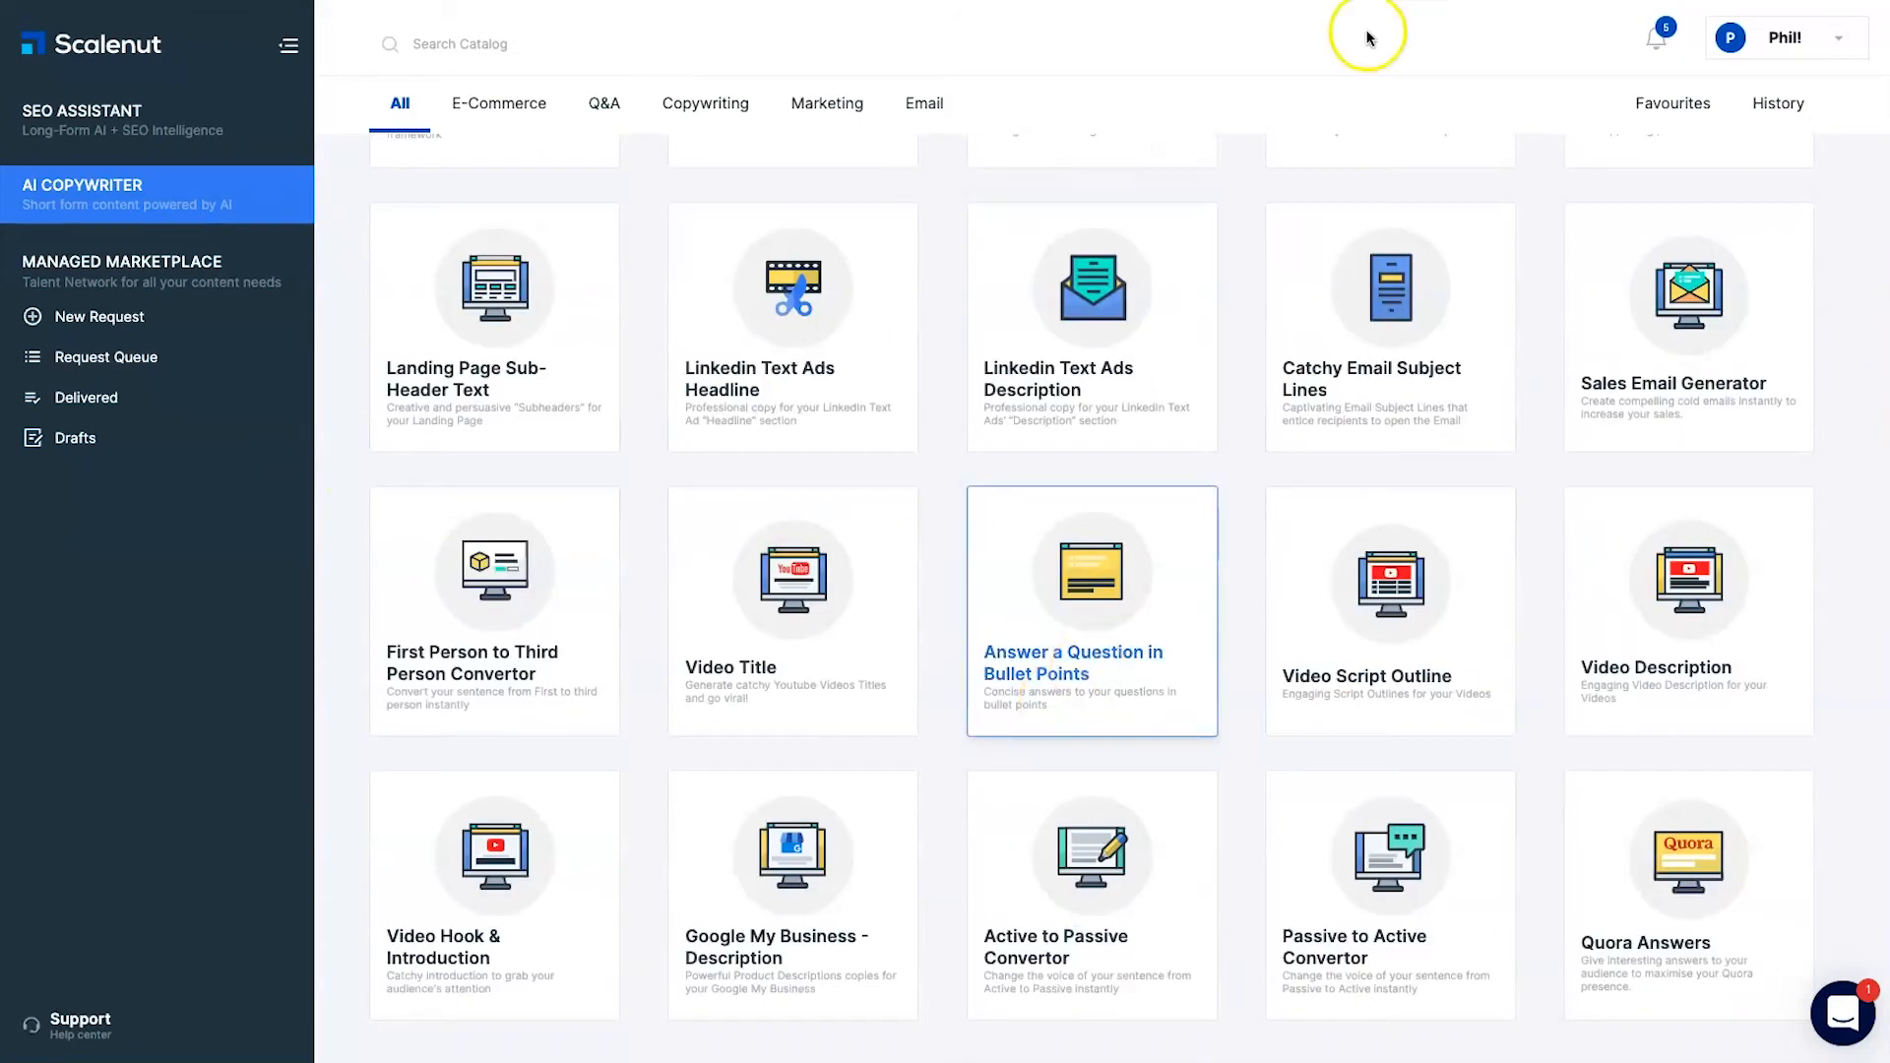
scroll(1218, 726, down, 1)
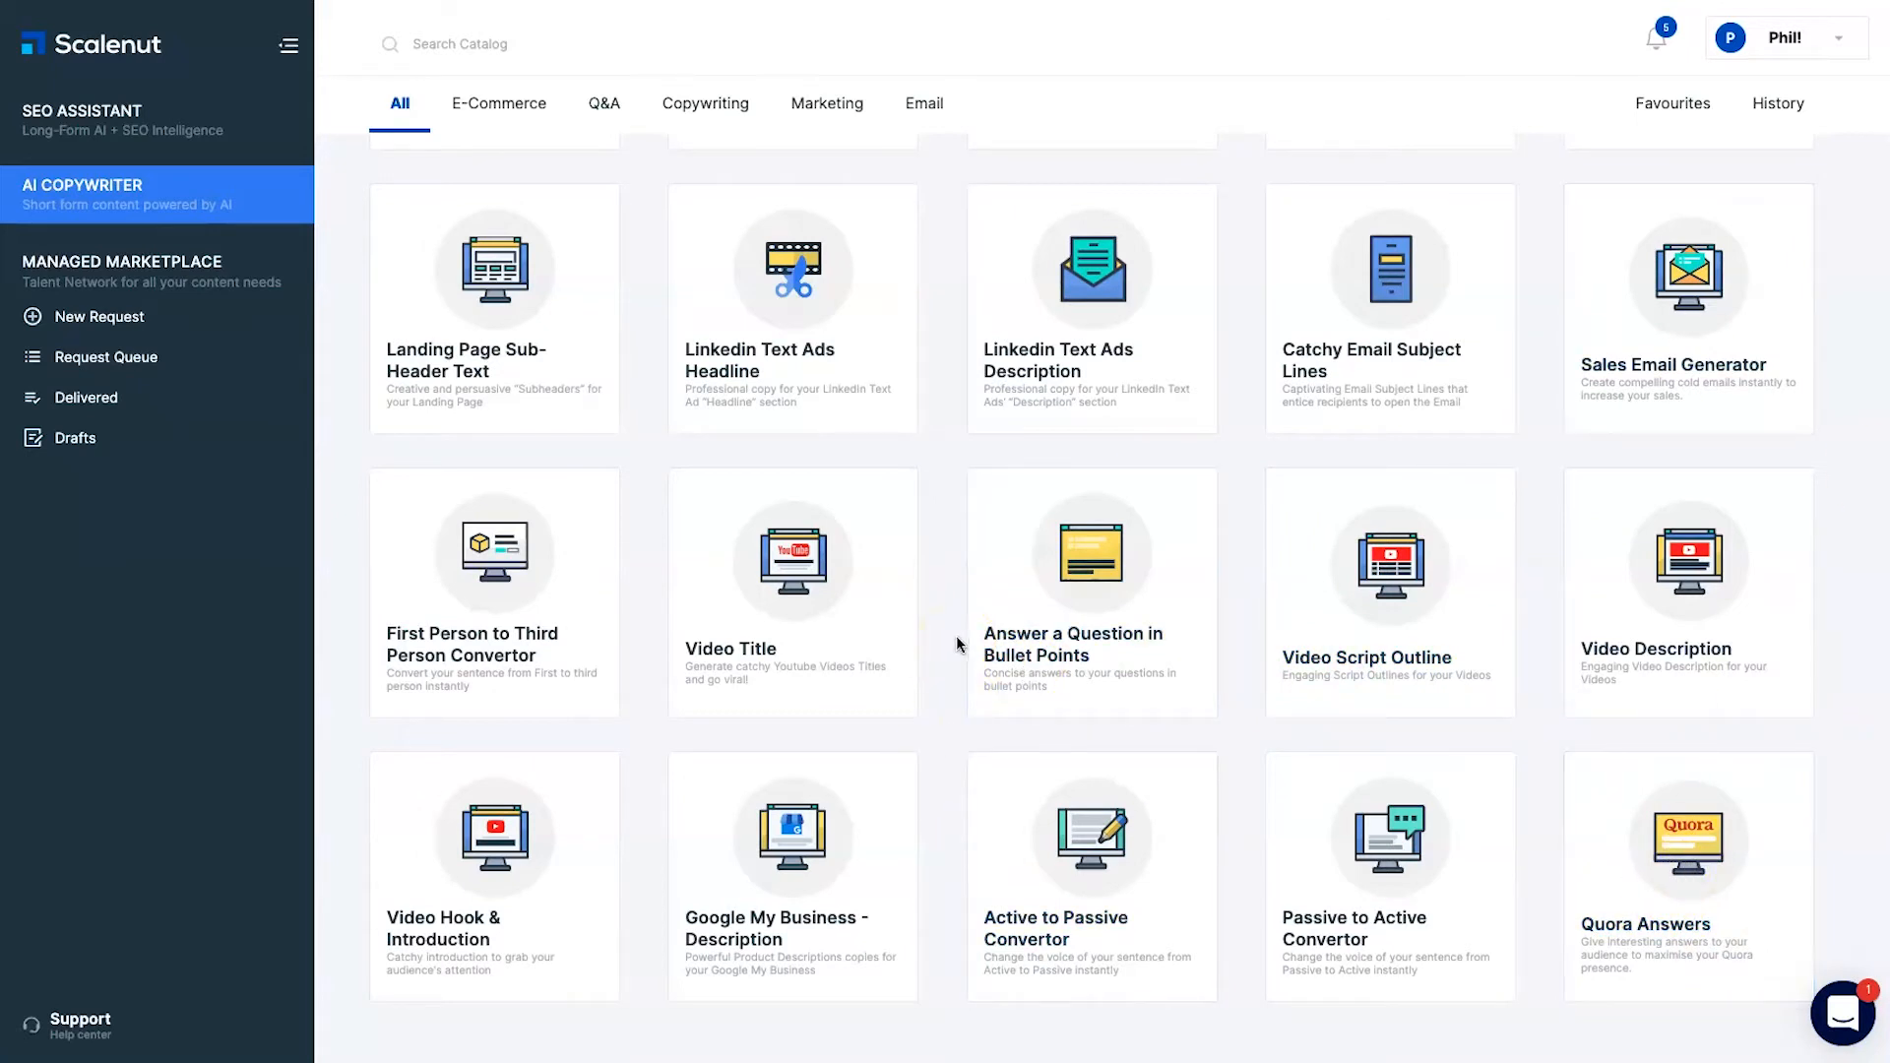
scroll(958, 642, up, 8)
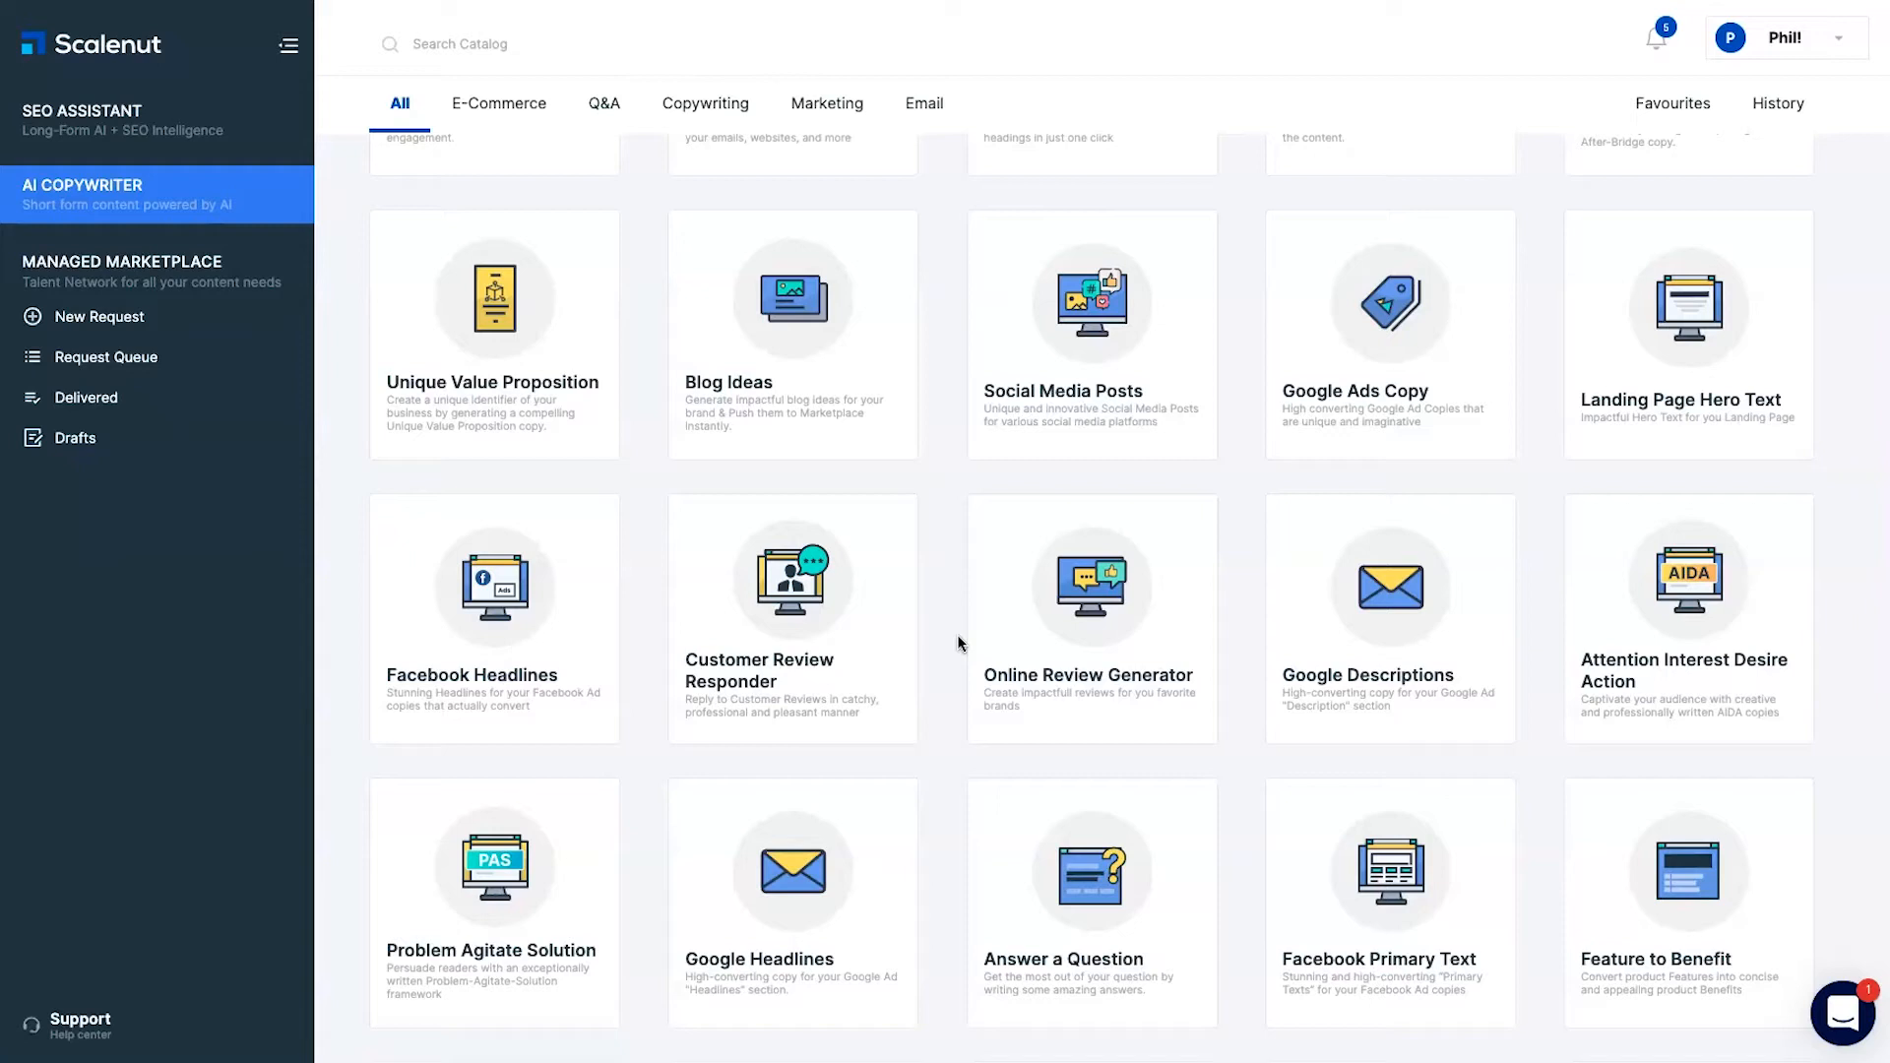
scroll(958, 637, up, 6)
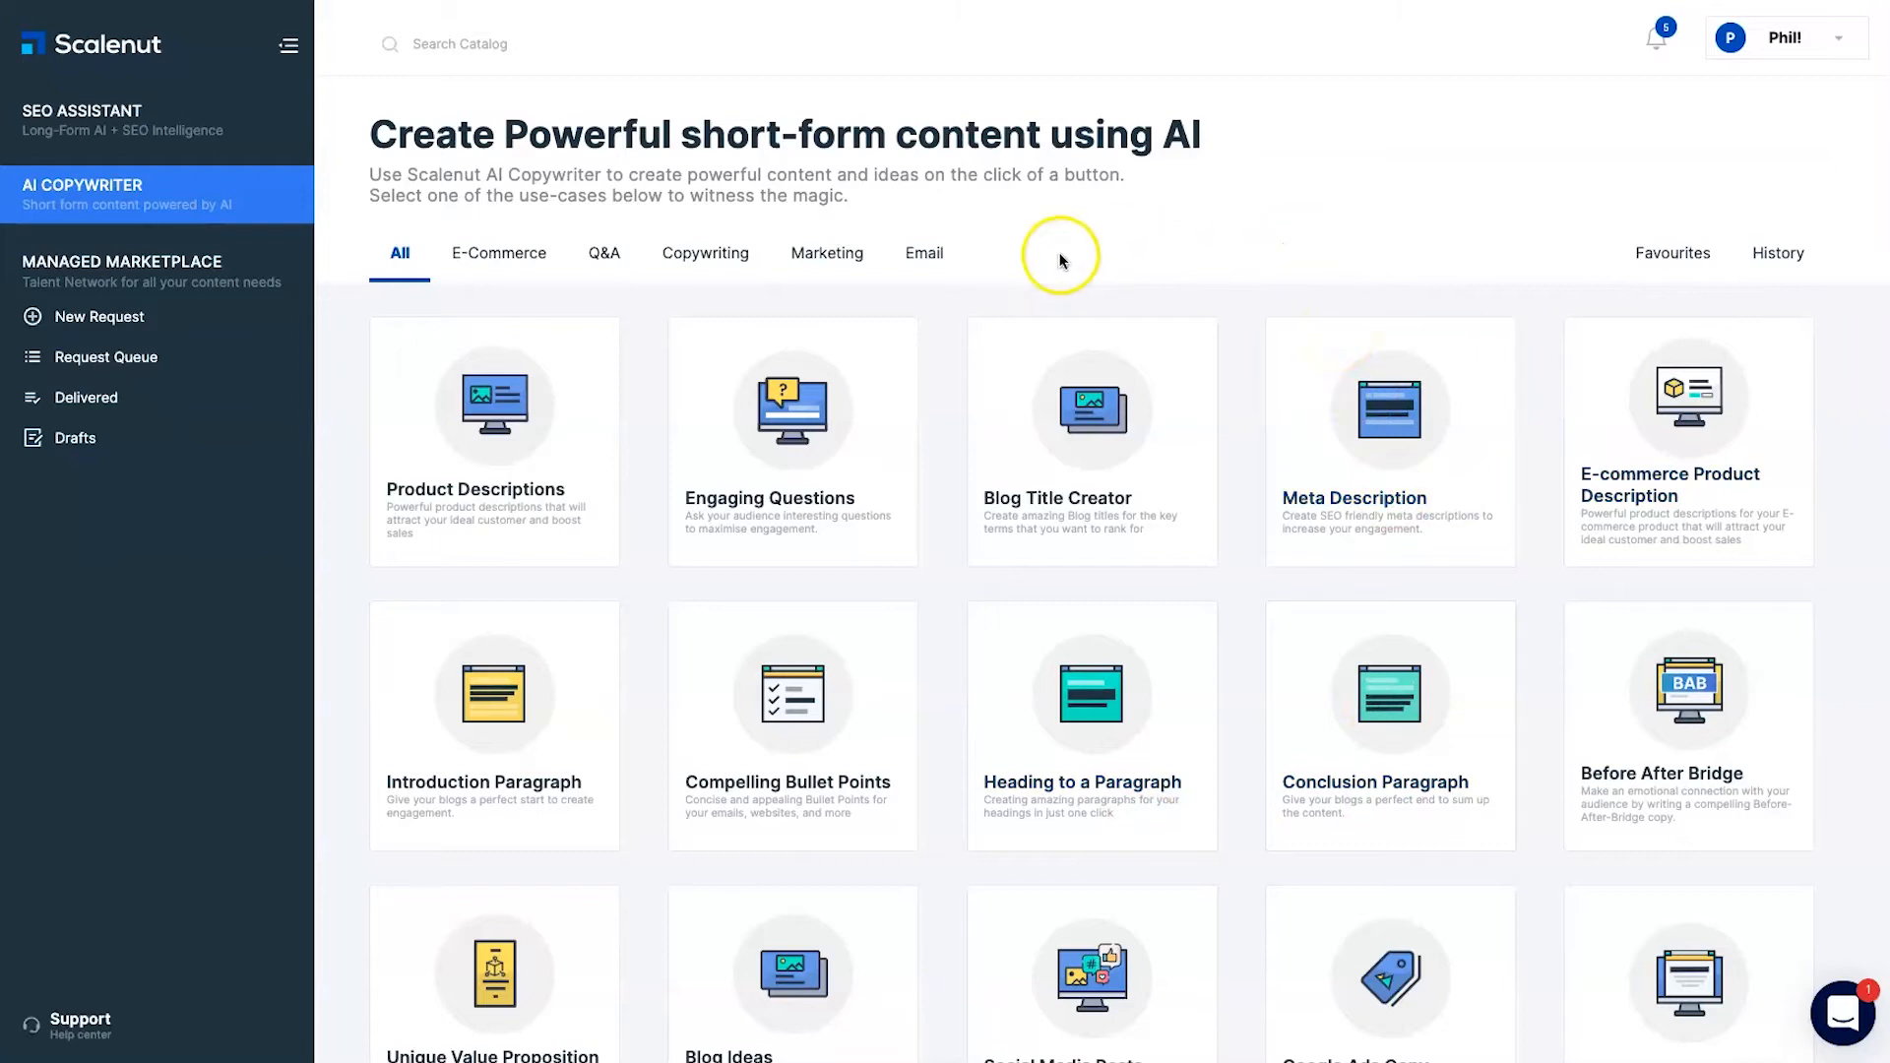
Open a new Managed Marketplace request and browse the writing, design and video services with their prices
click(187, 264)
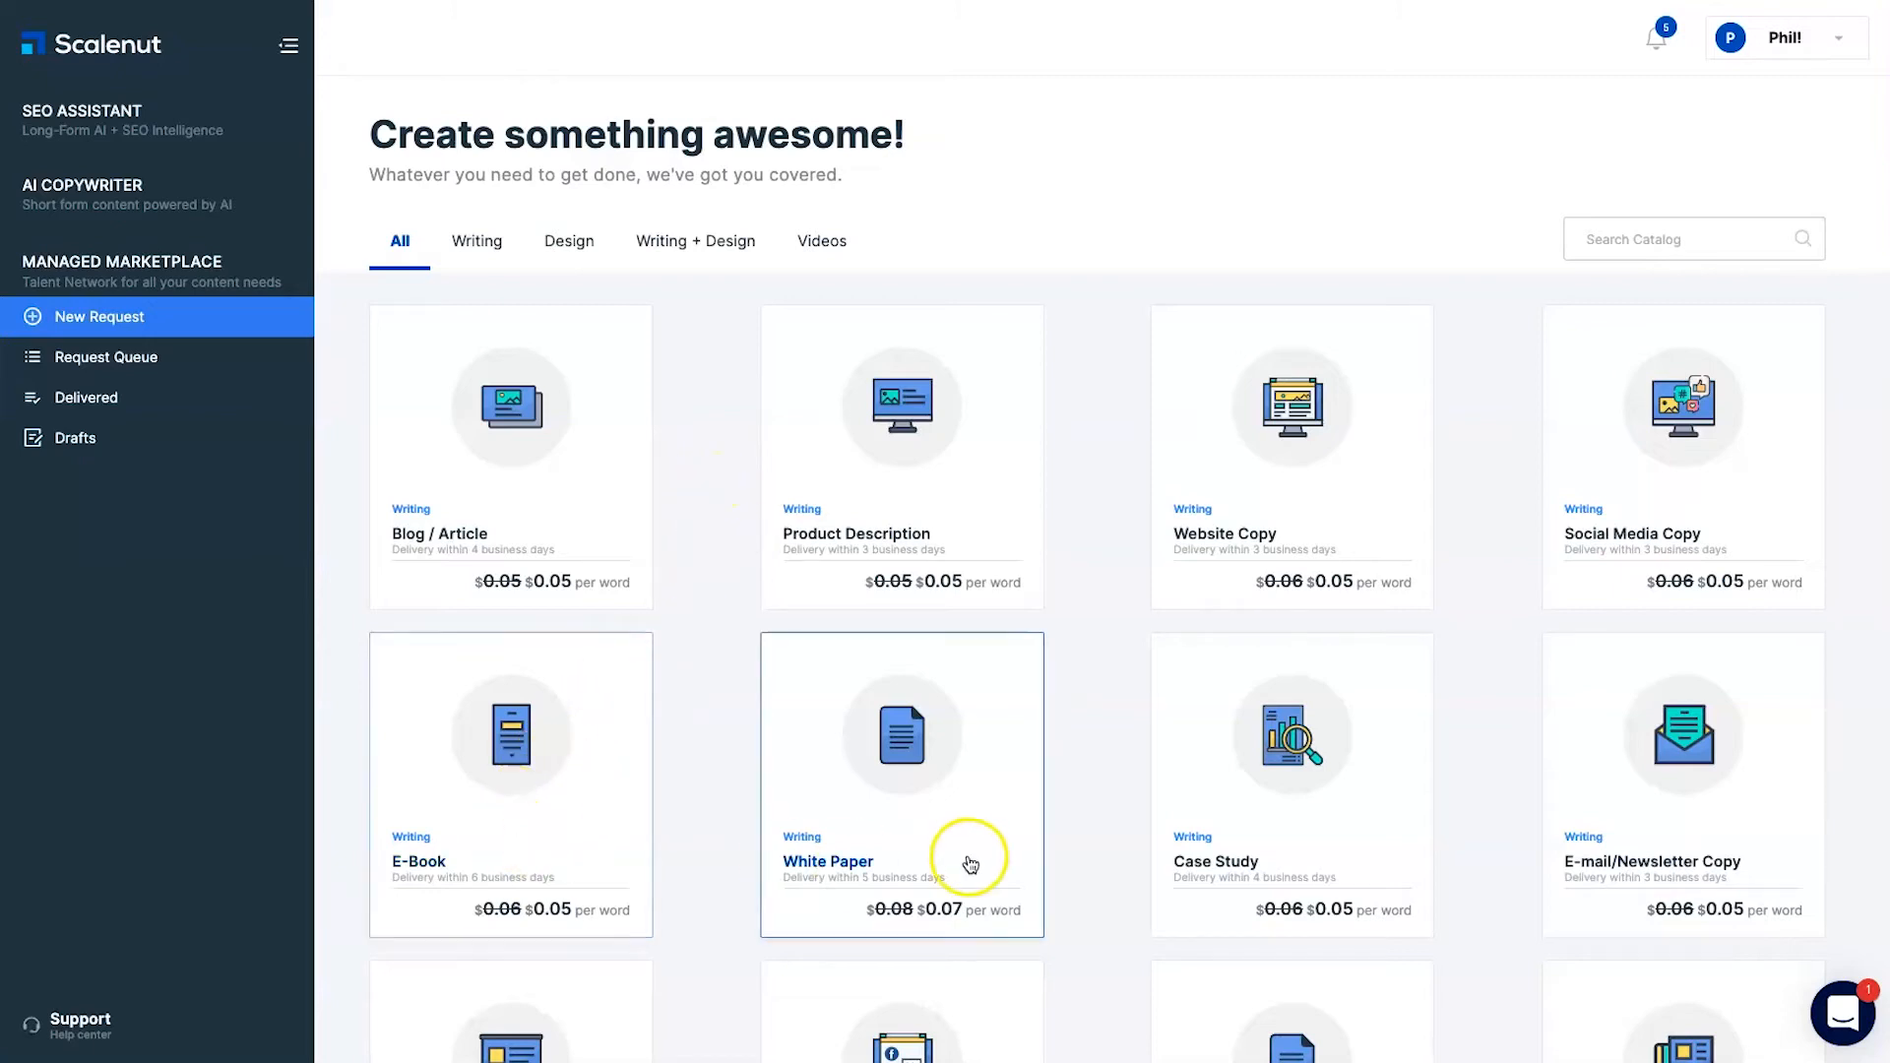
scroll(1260, 783, down, 10)
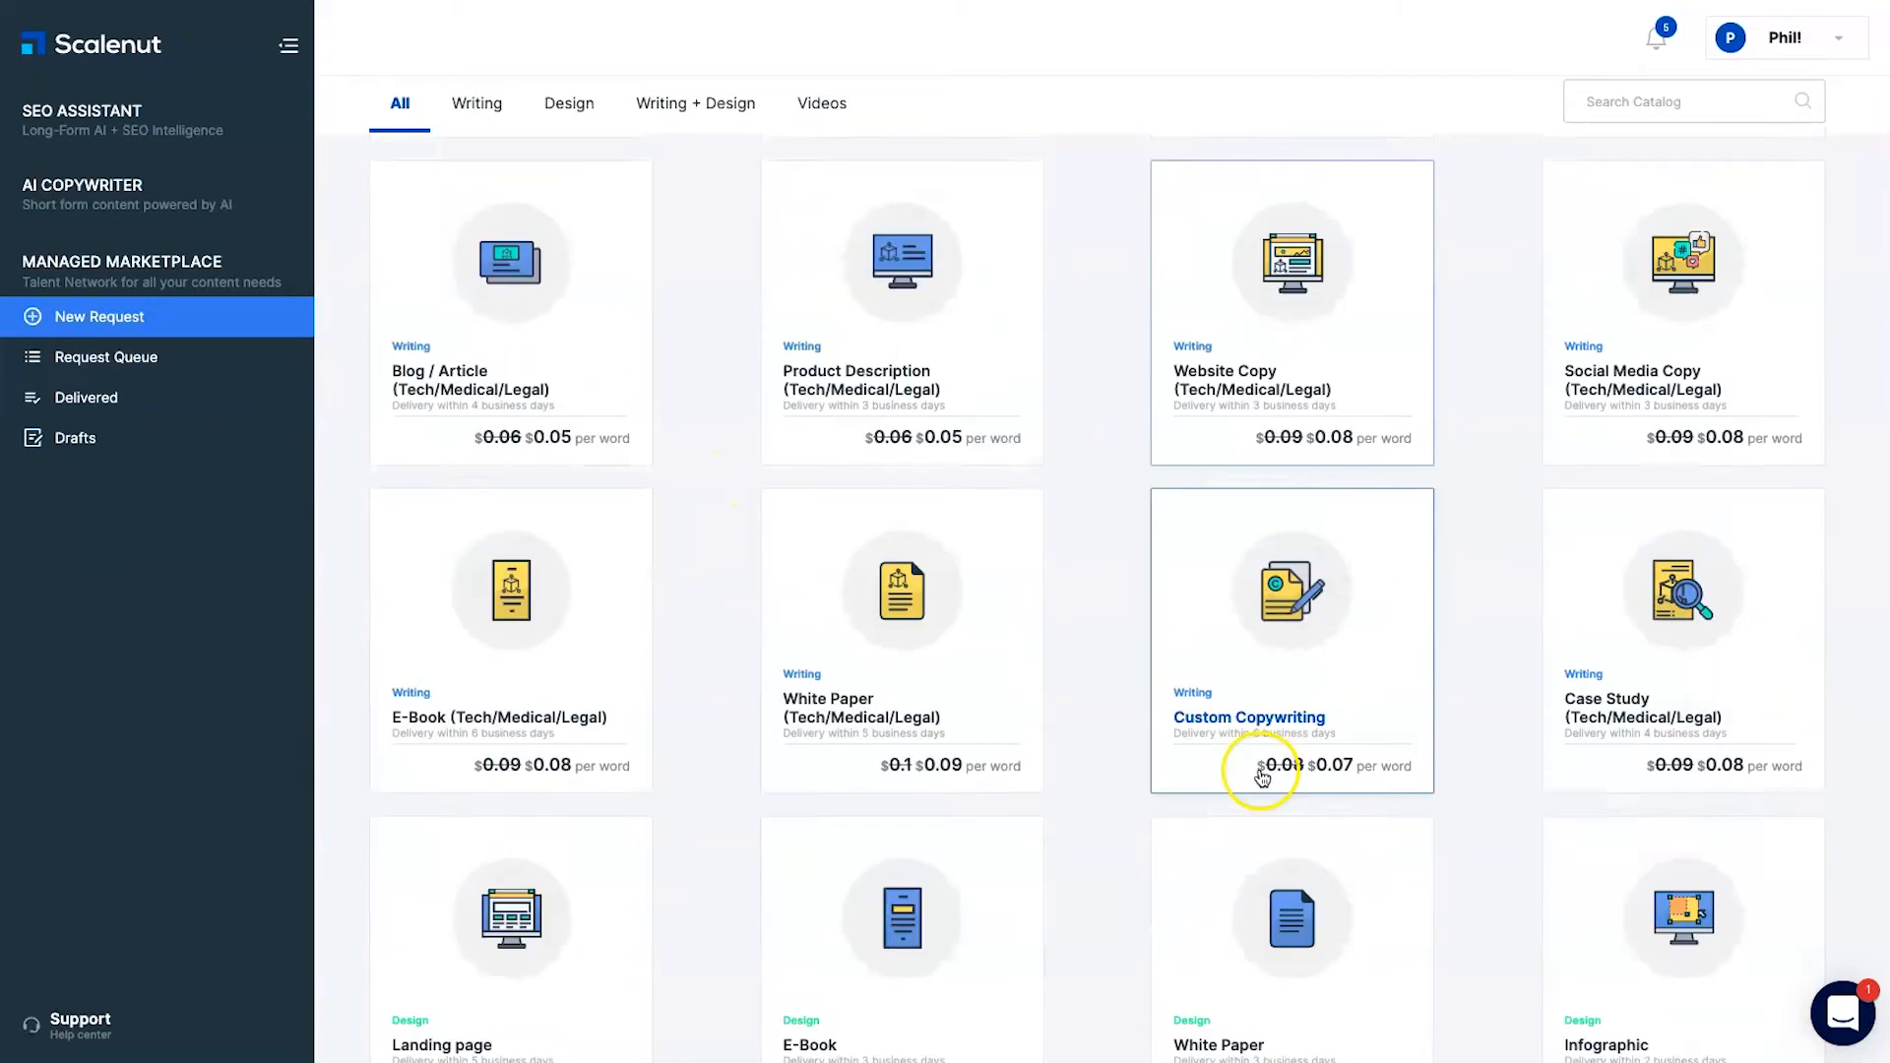
scroll(1262, 777, down, 8)
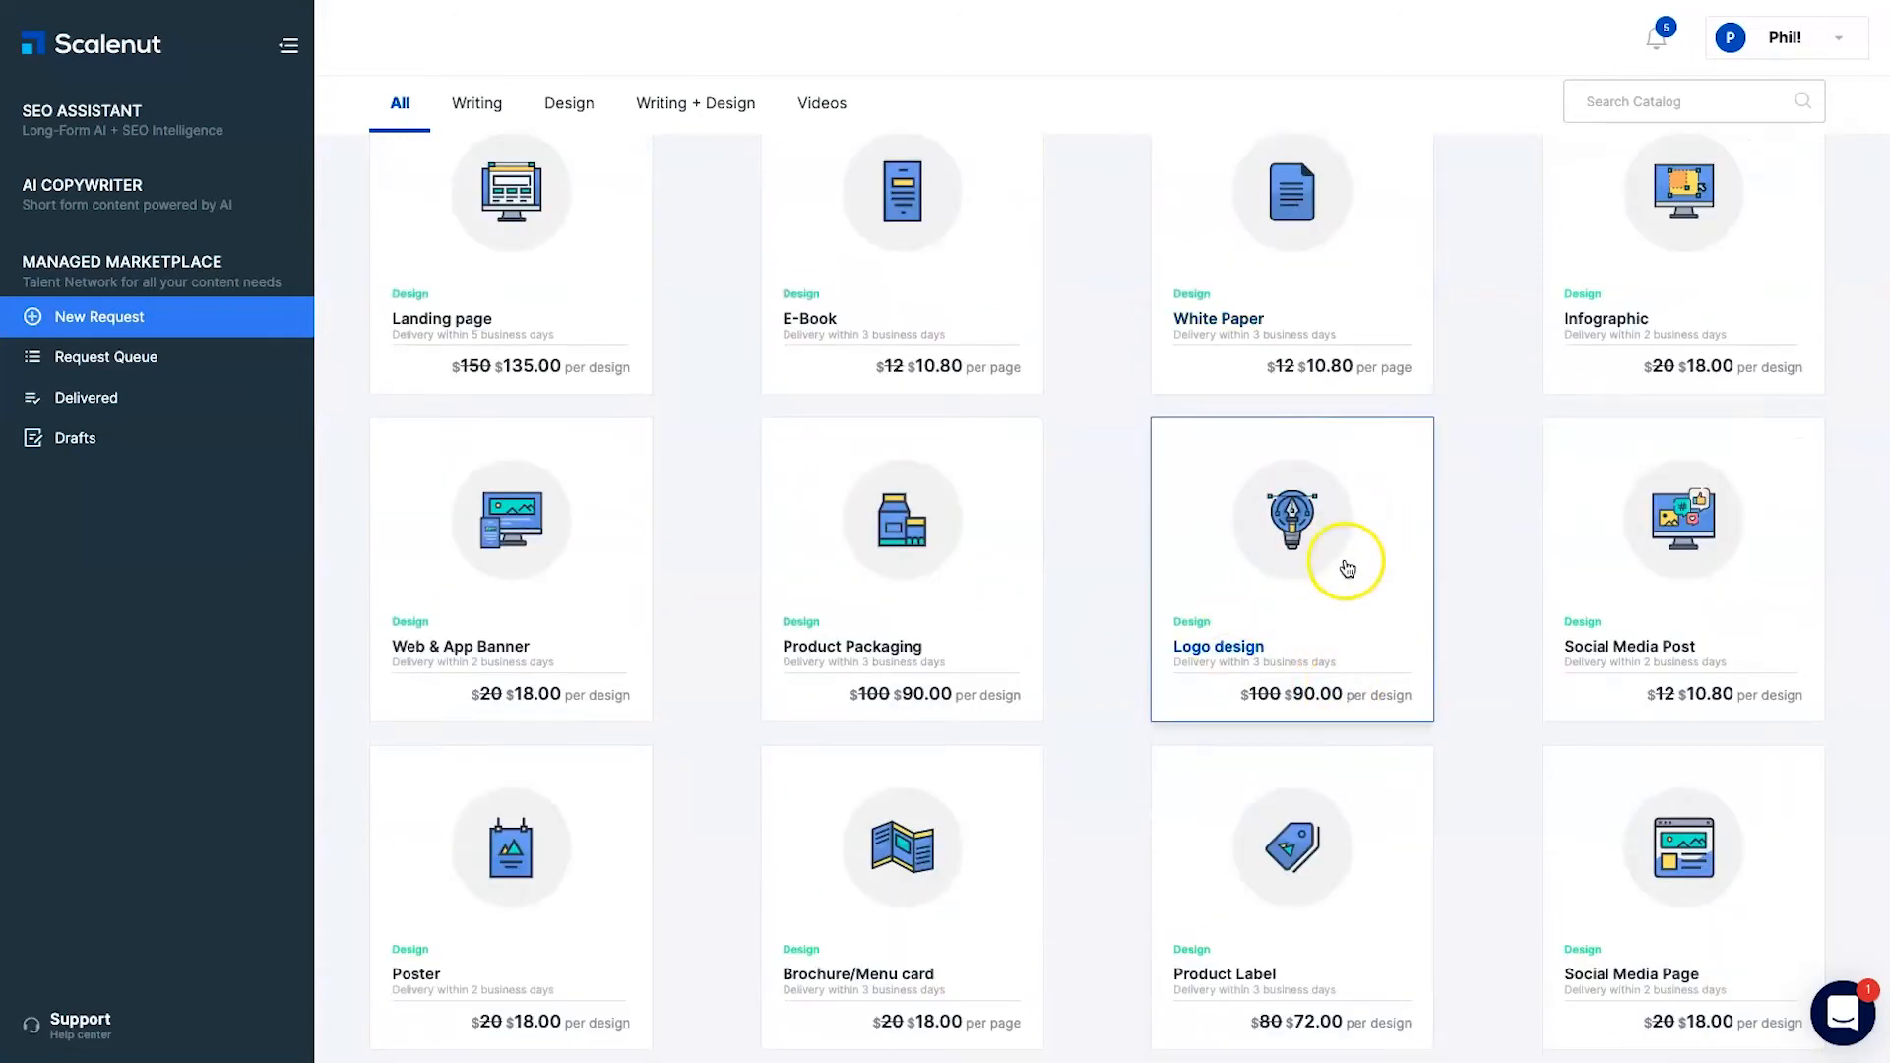
scroll(1586, 422, down, 12)
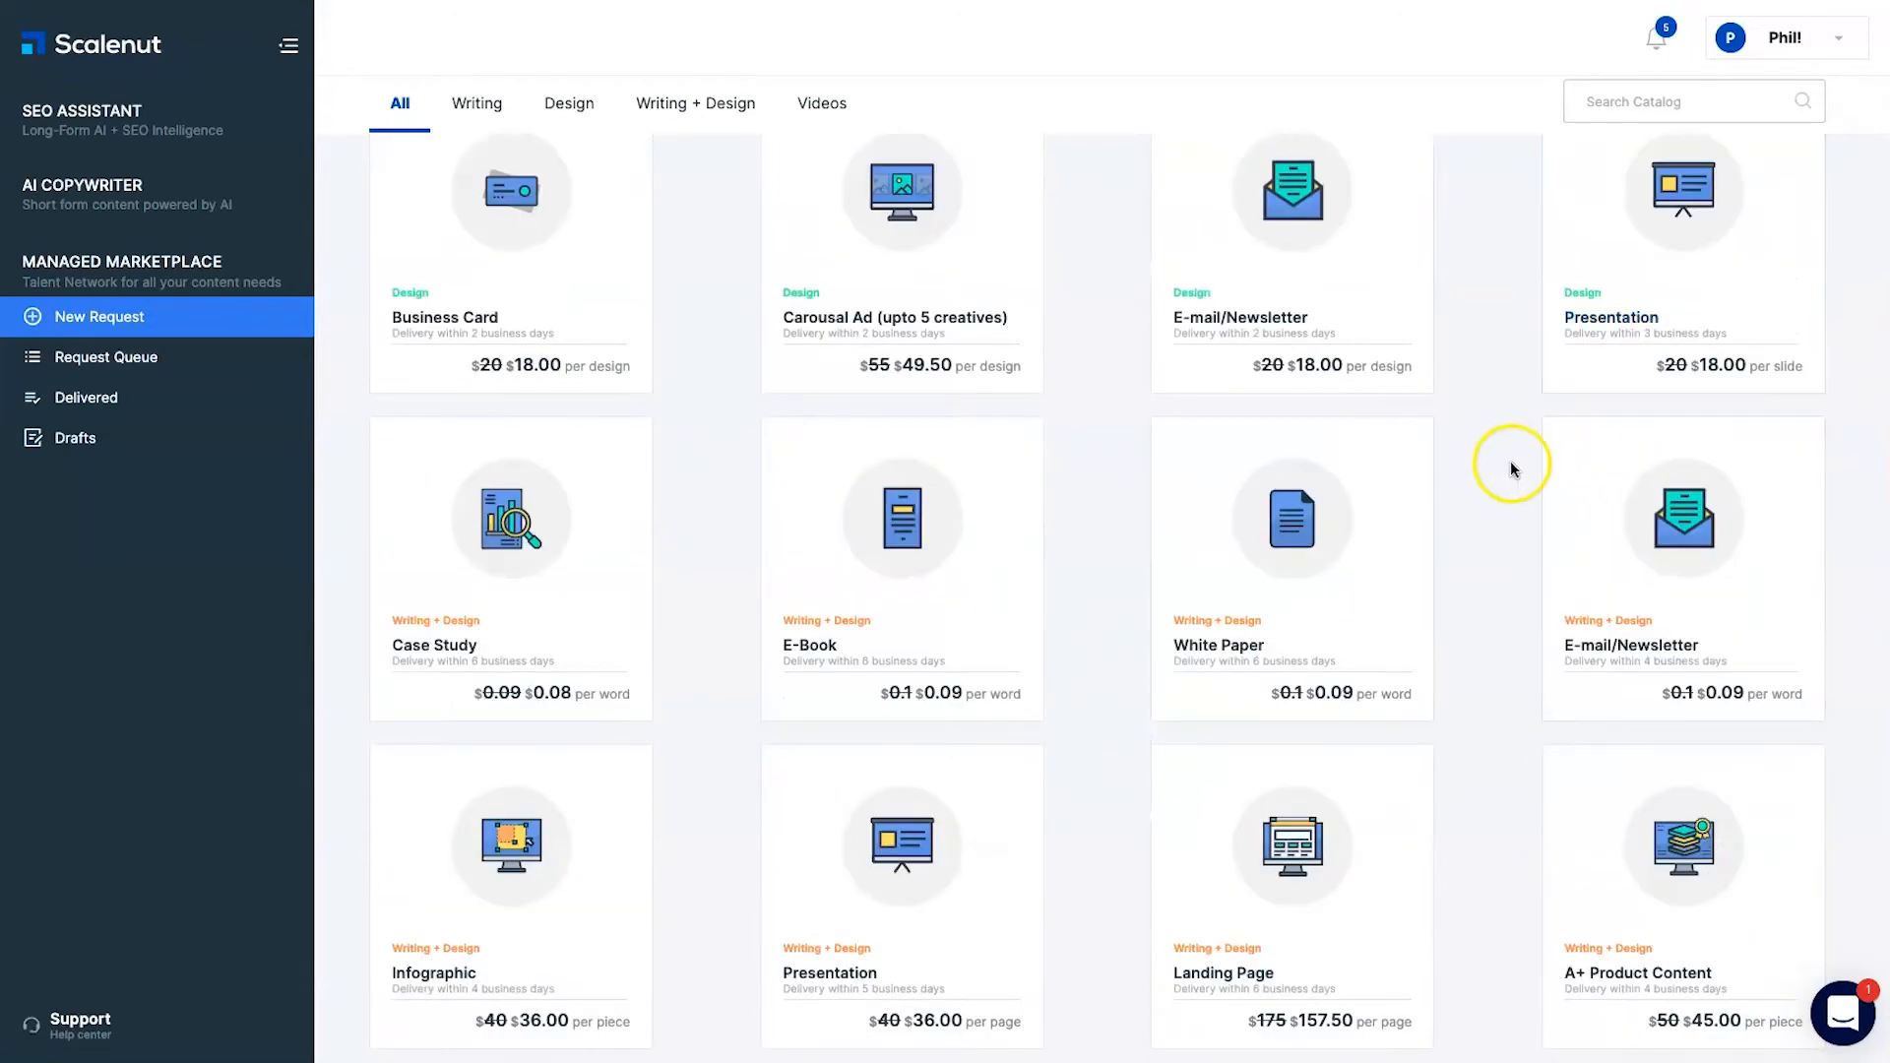
scroll(1081, 726, down, 2)
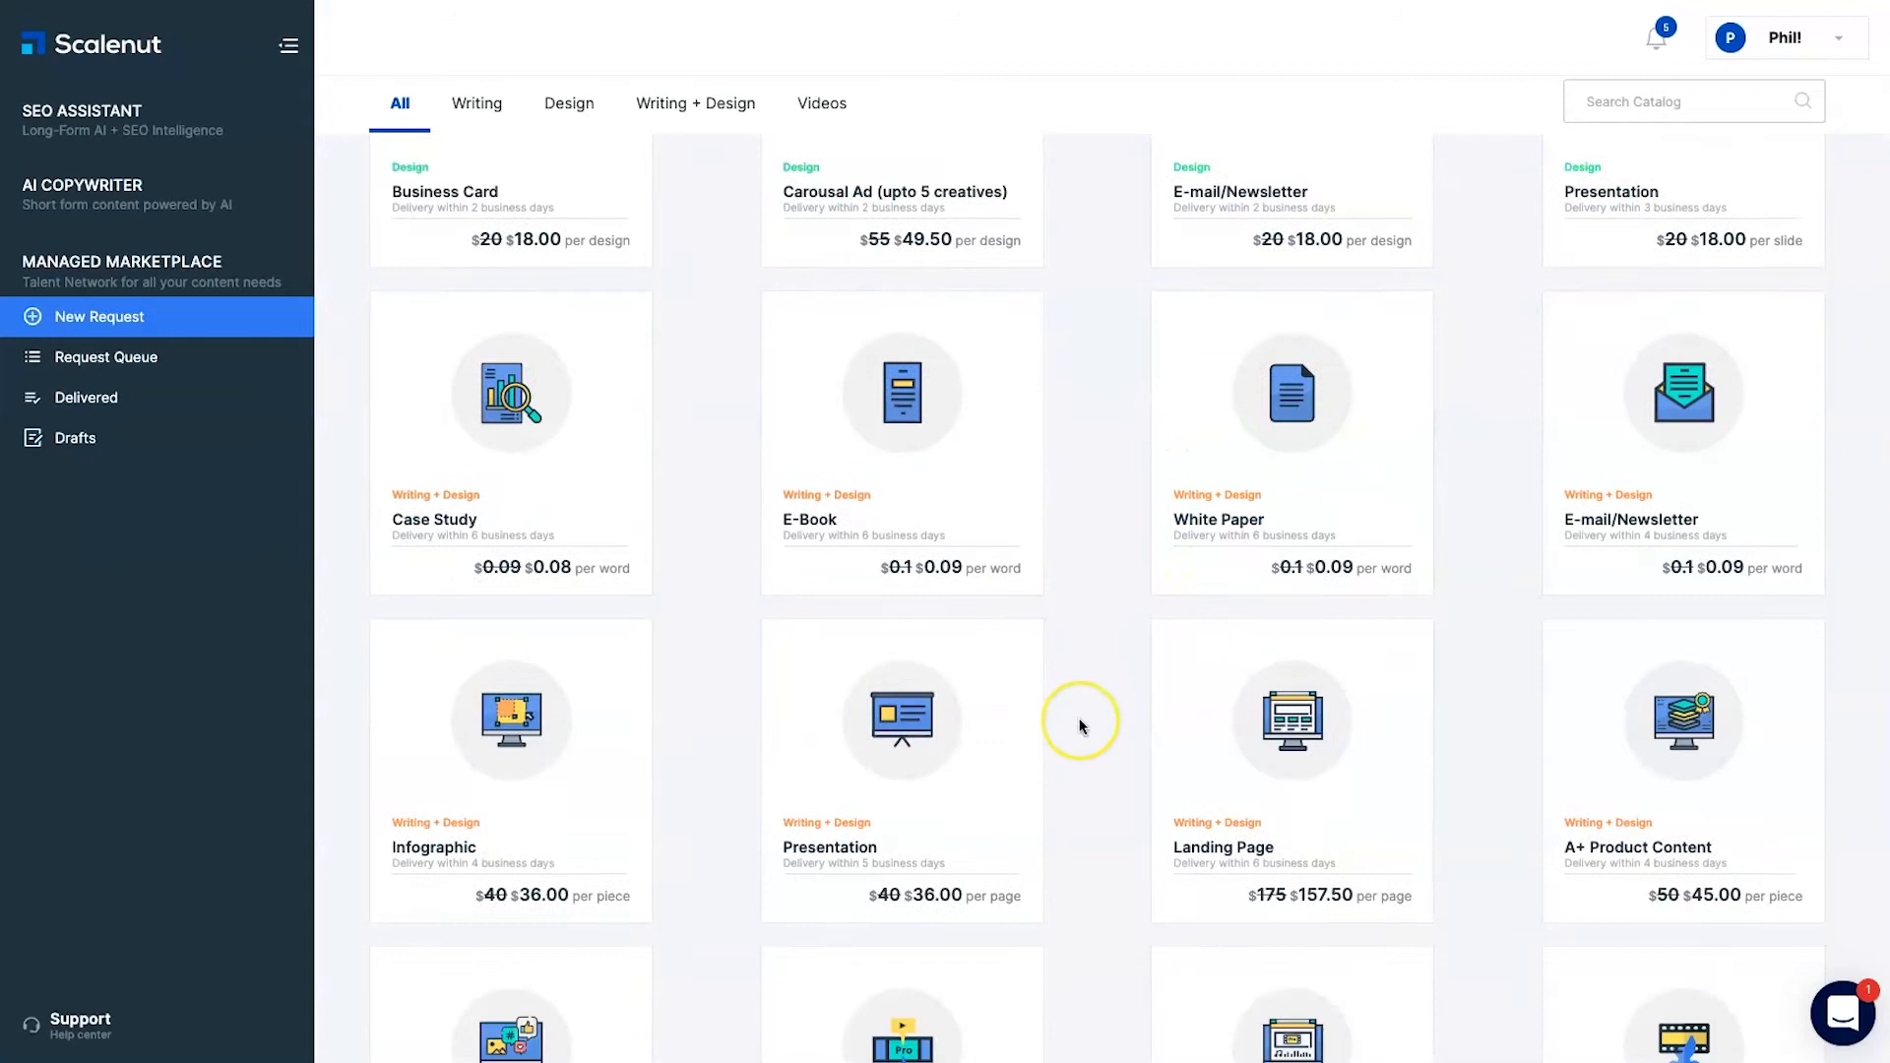
scroll(1079, 727, down, 1)
scroll(1080, 726, down, 5)
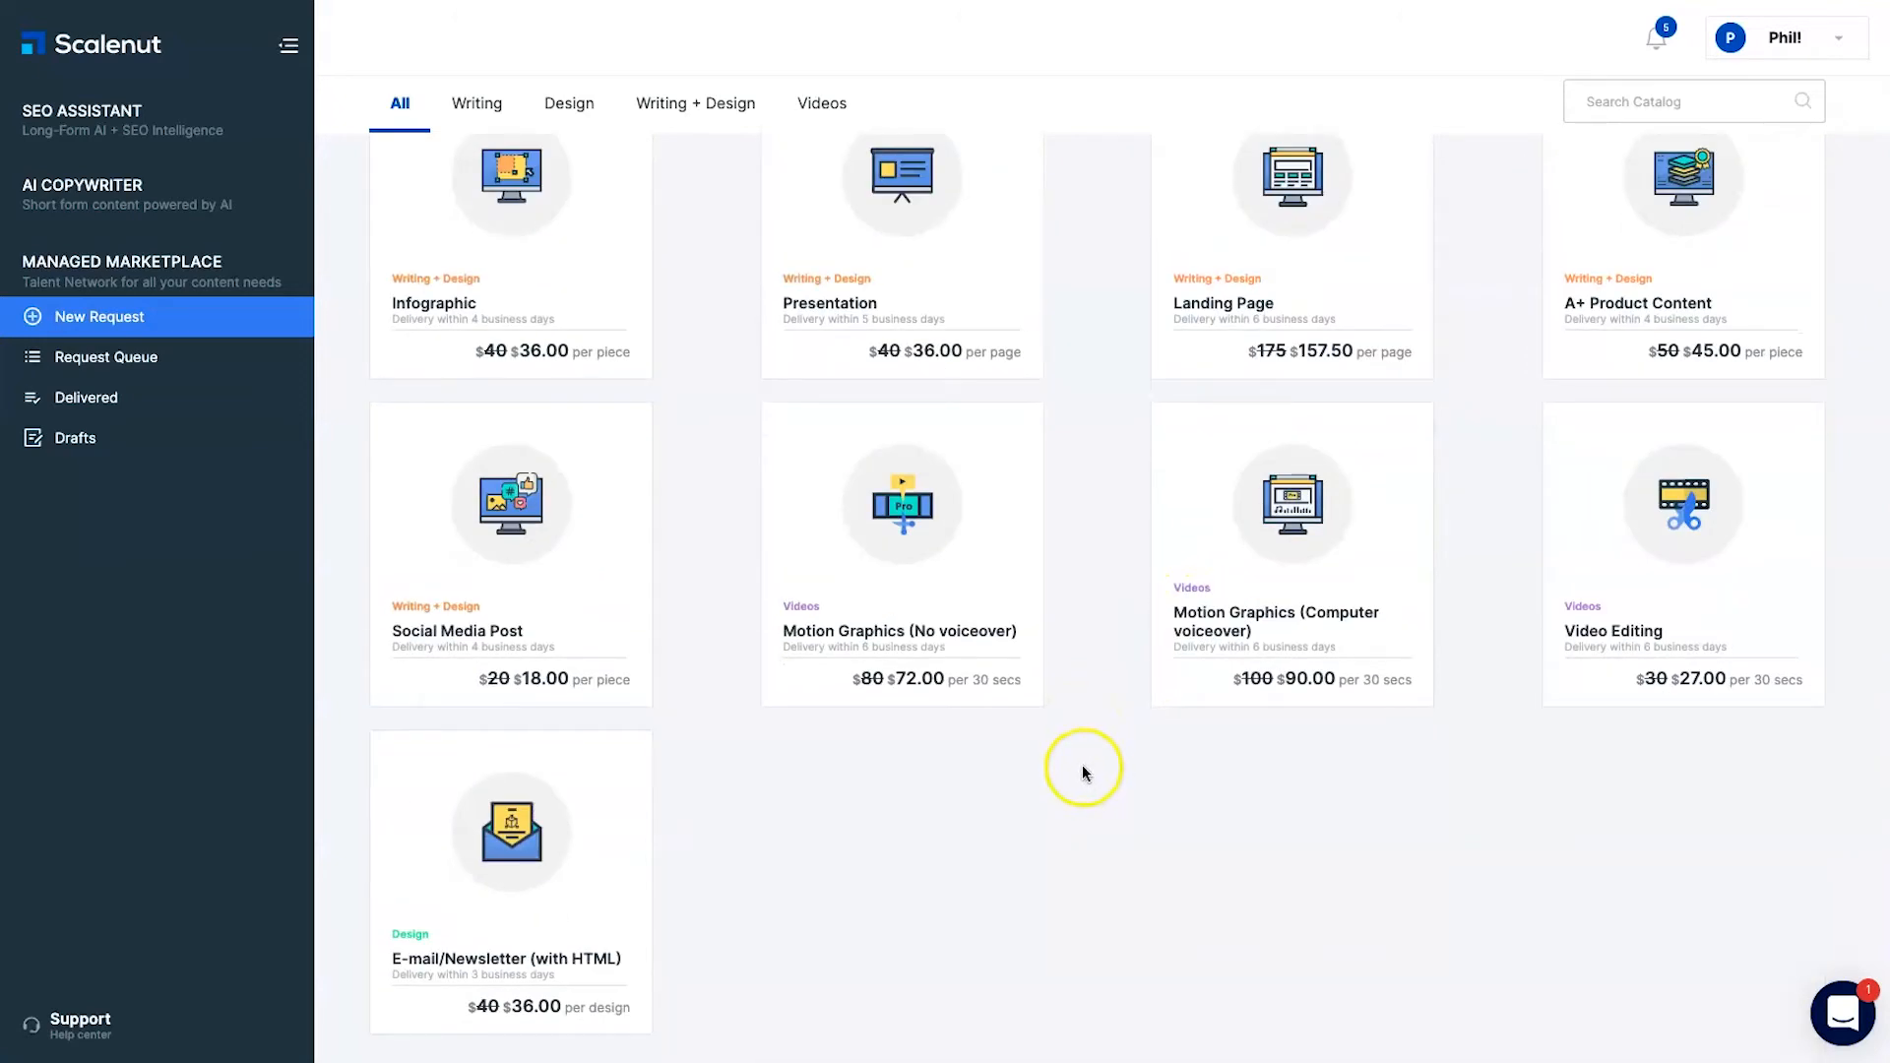
scroll(1080, 769, up, 5)
scroll(1079, 766, up, 10)
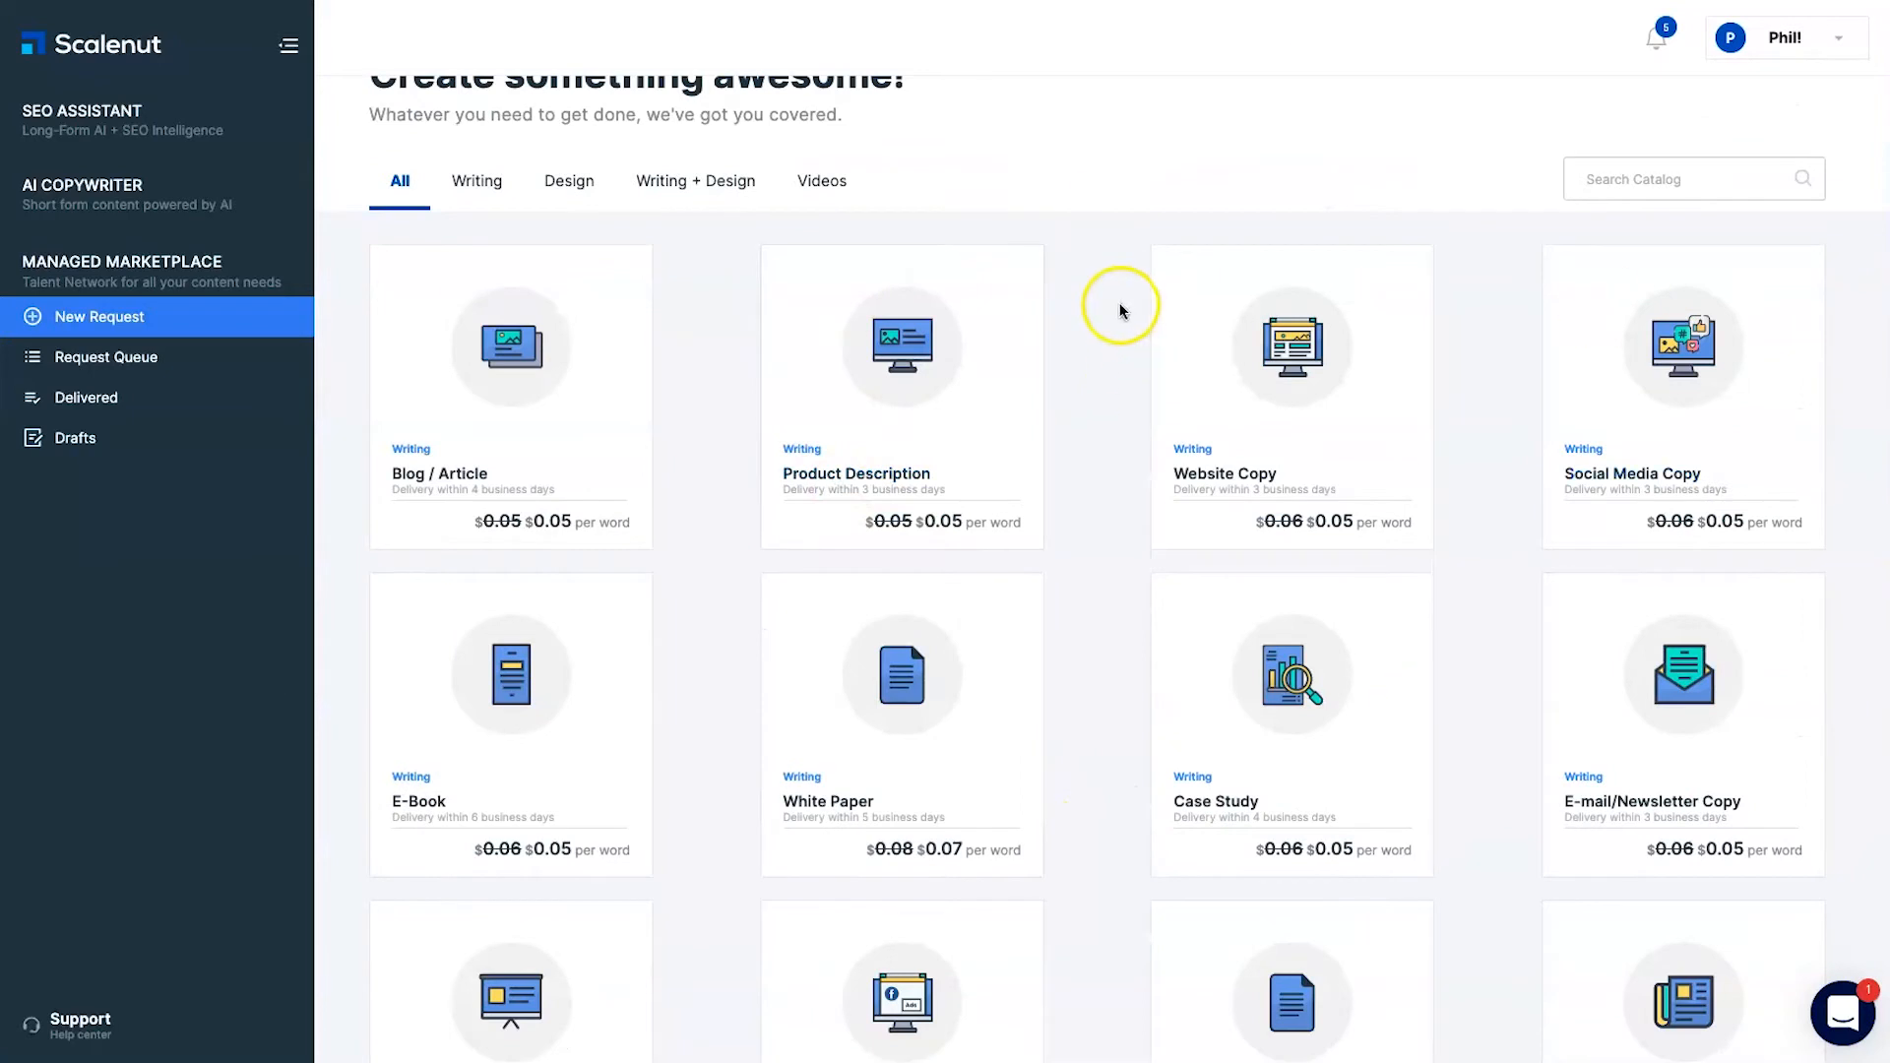
scroll(1119, 311, up, 1)
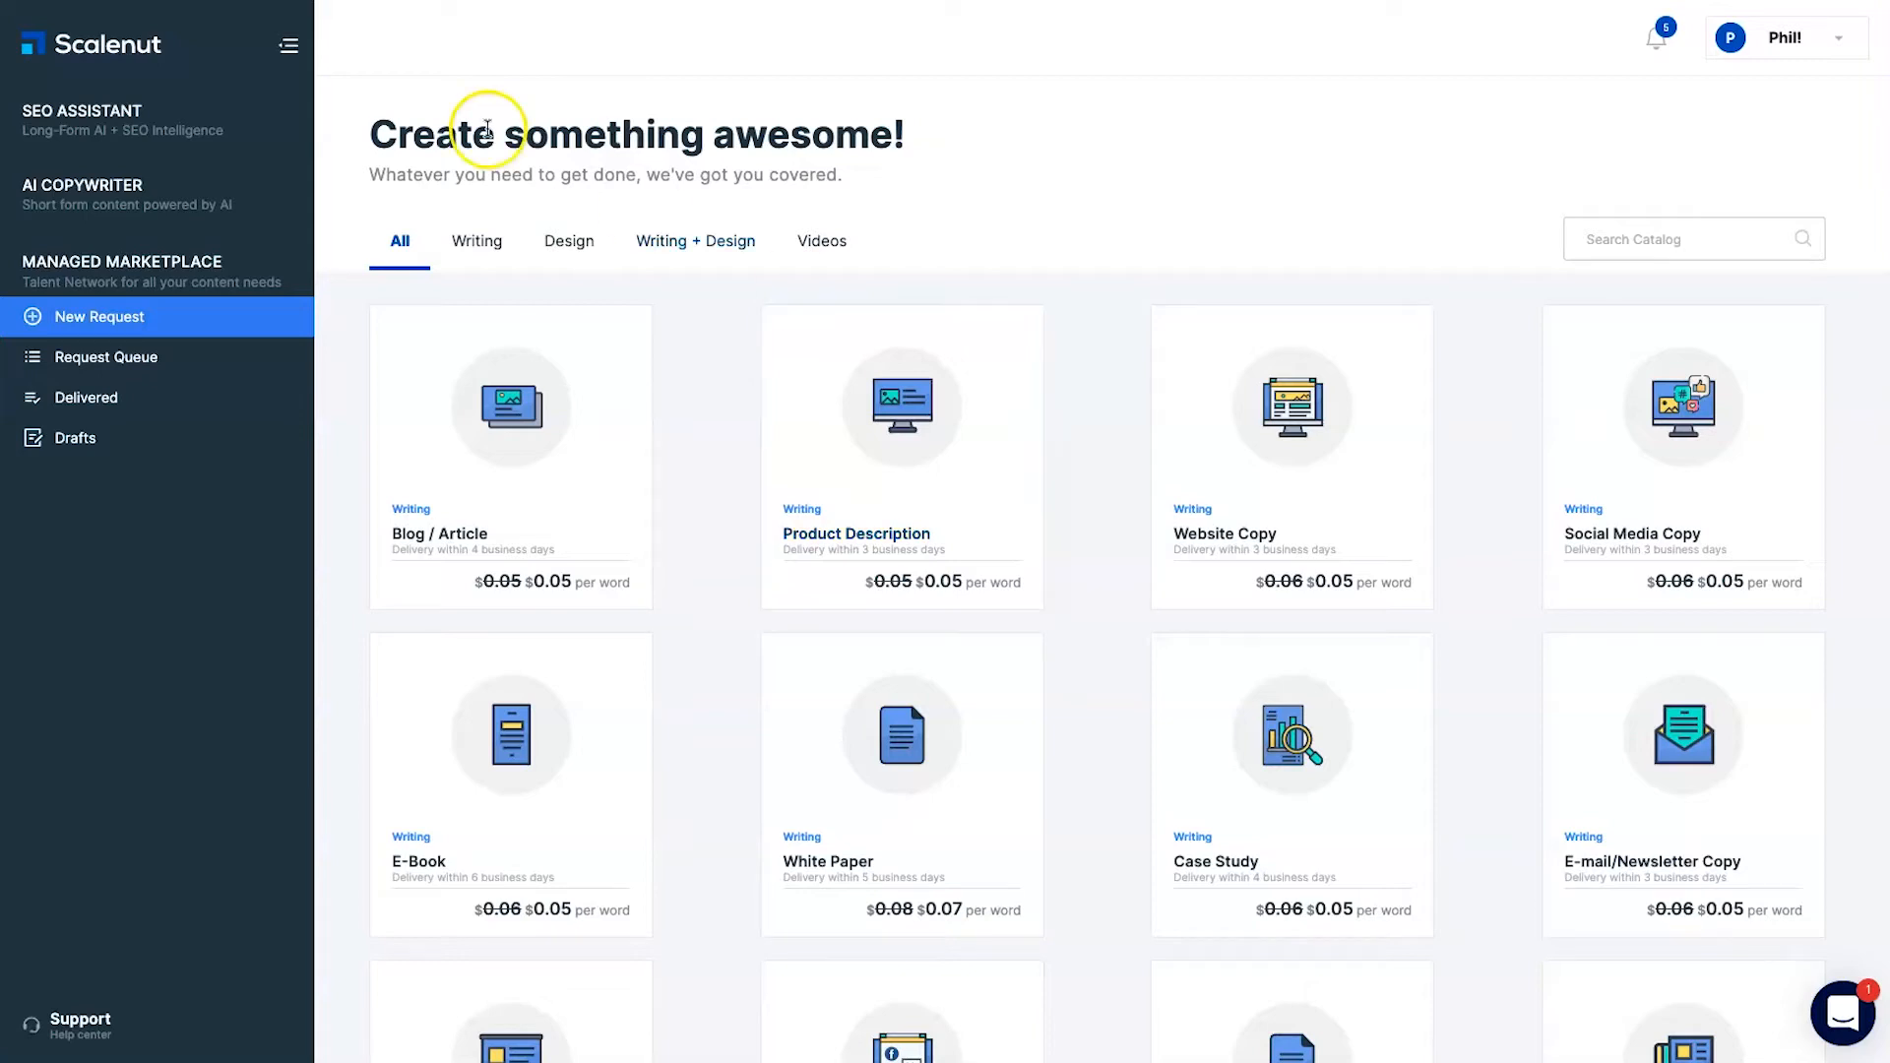
Create an SEO Assistant report for the keyword "best ways to manage your money" with United States as the location
click(167, 122)
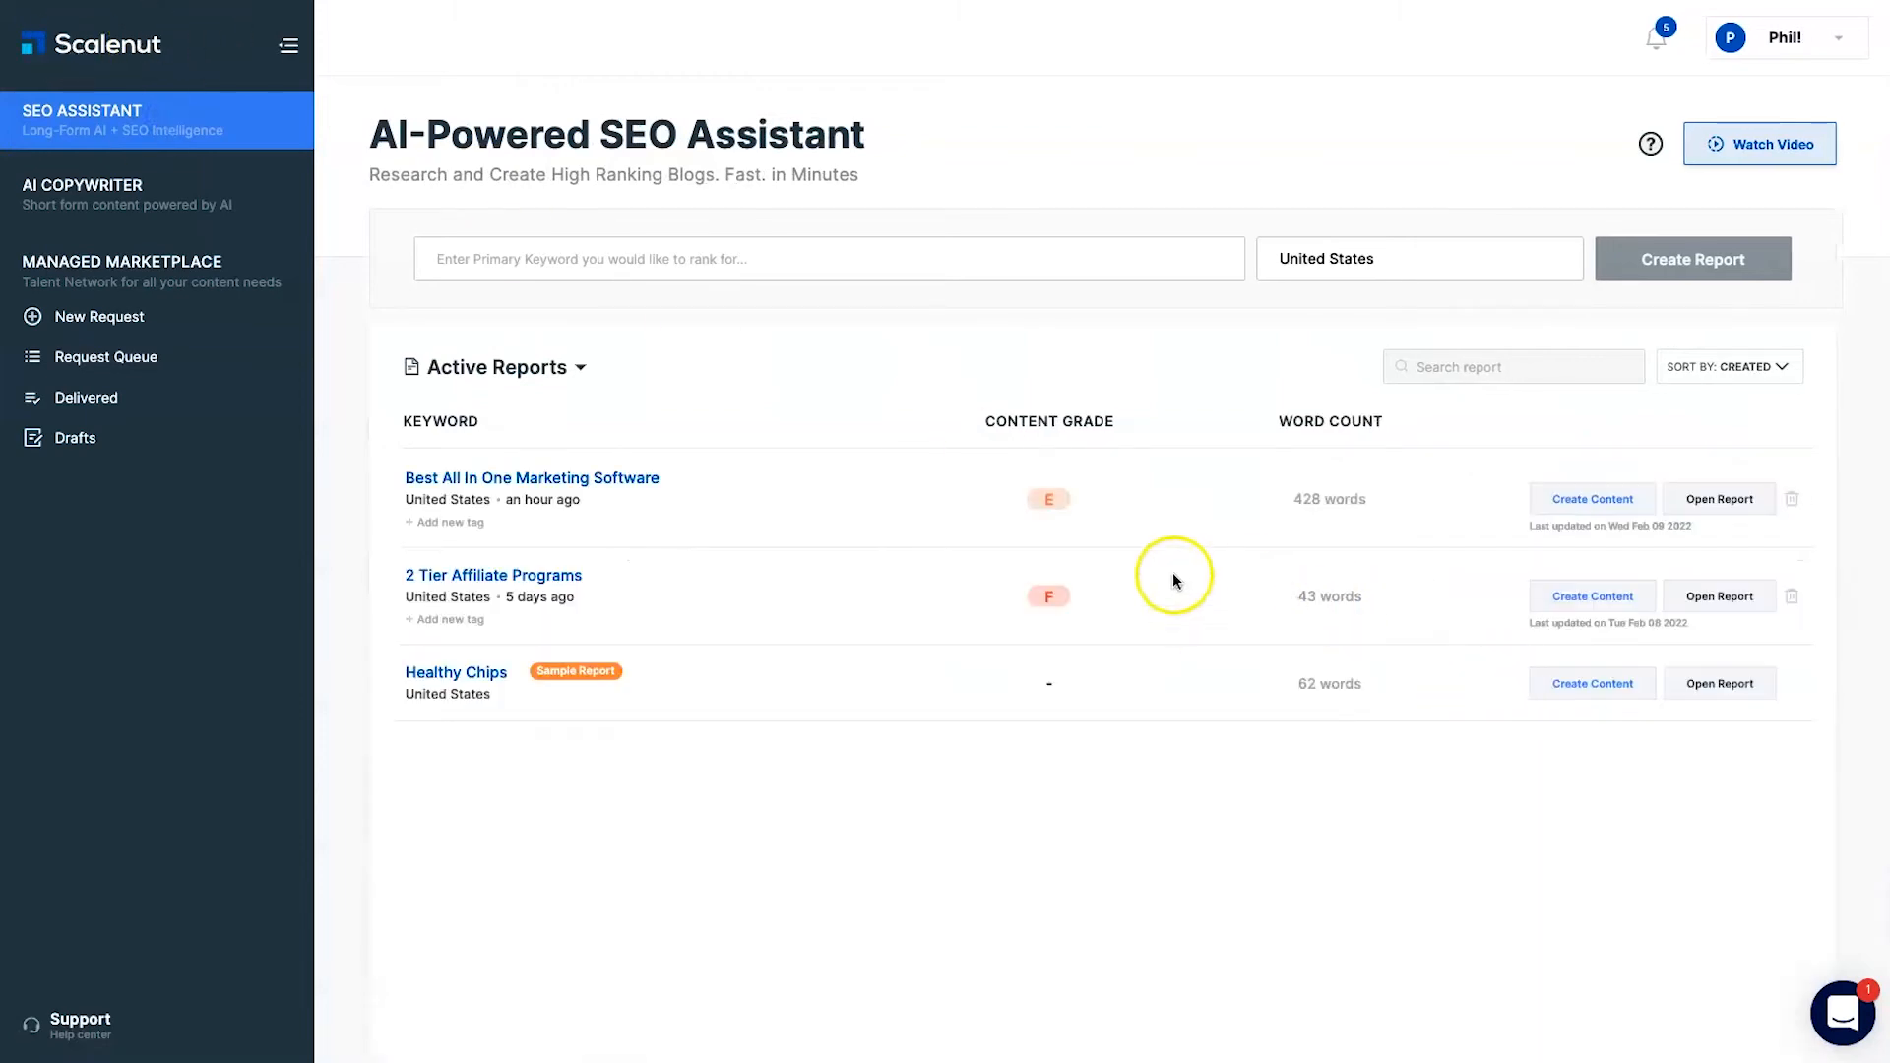
click(950, 246)
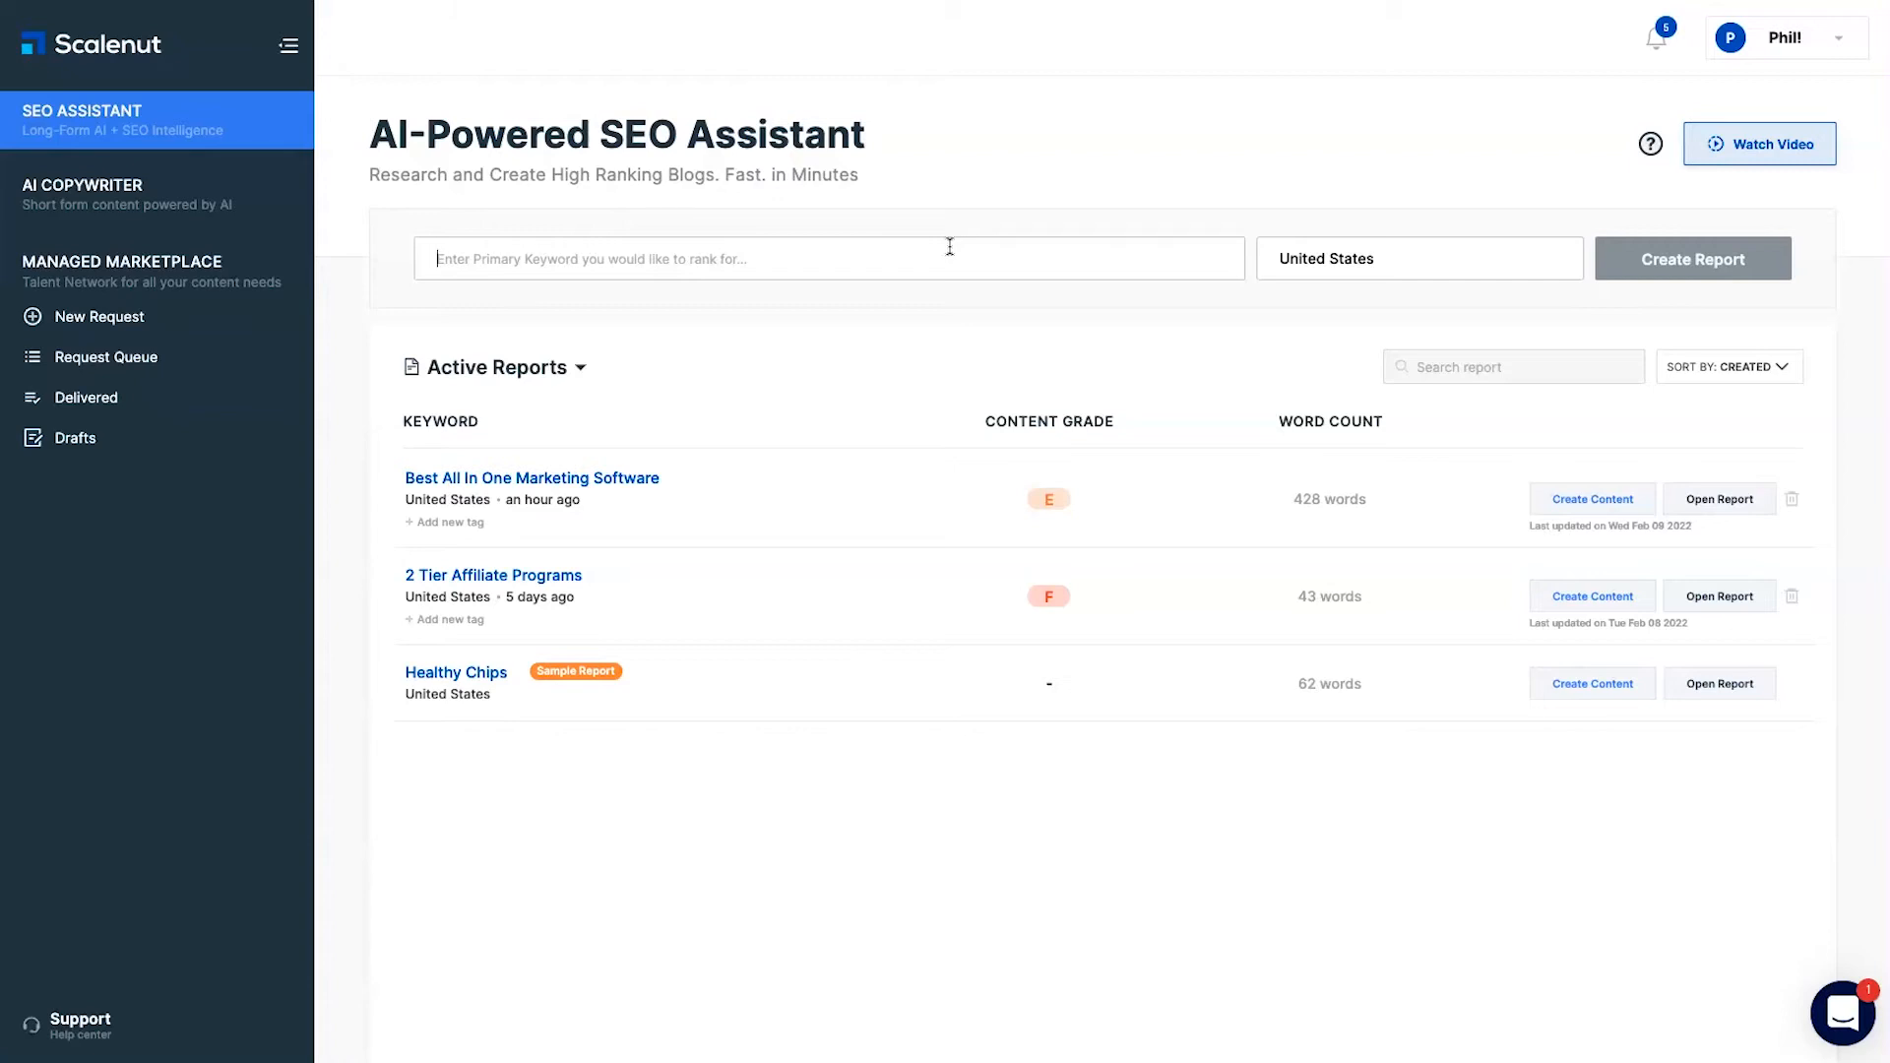
click(950, 246)
text(best ways to)
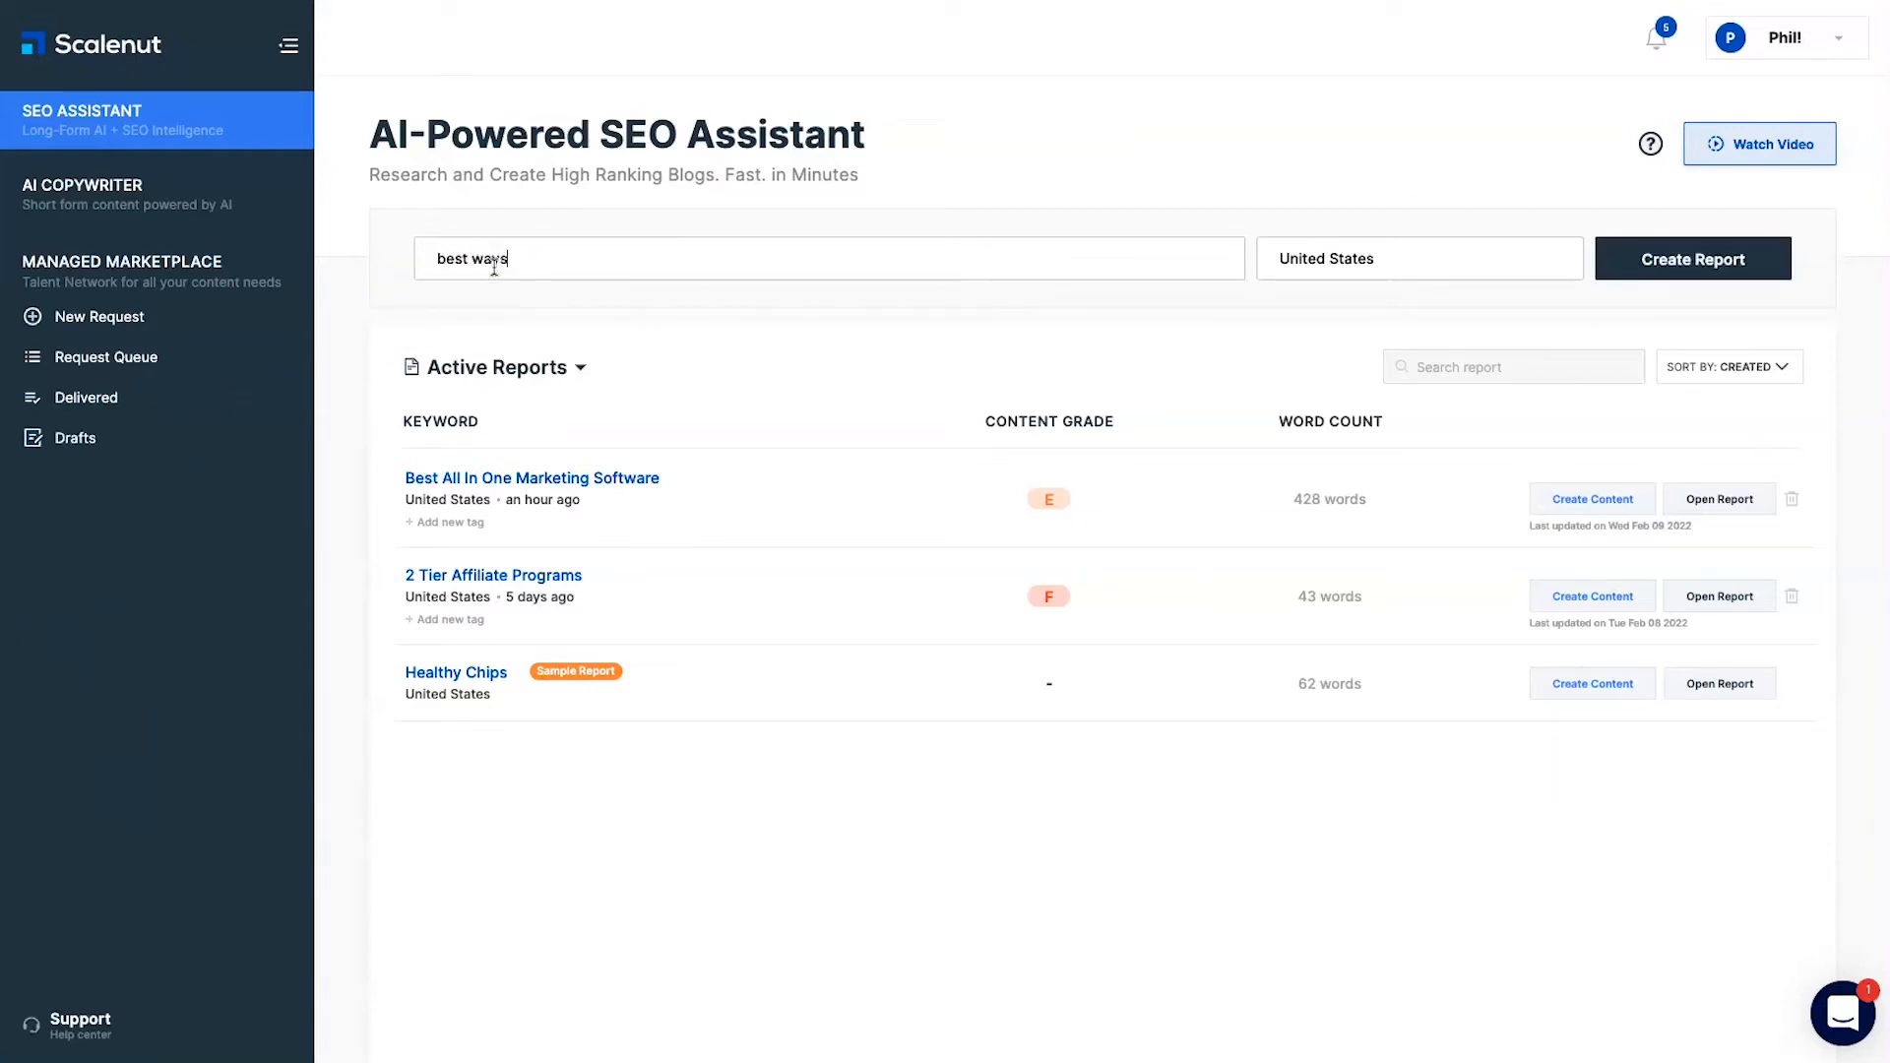
text( manage your money)
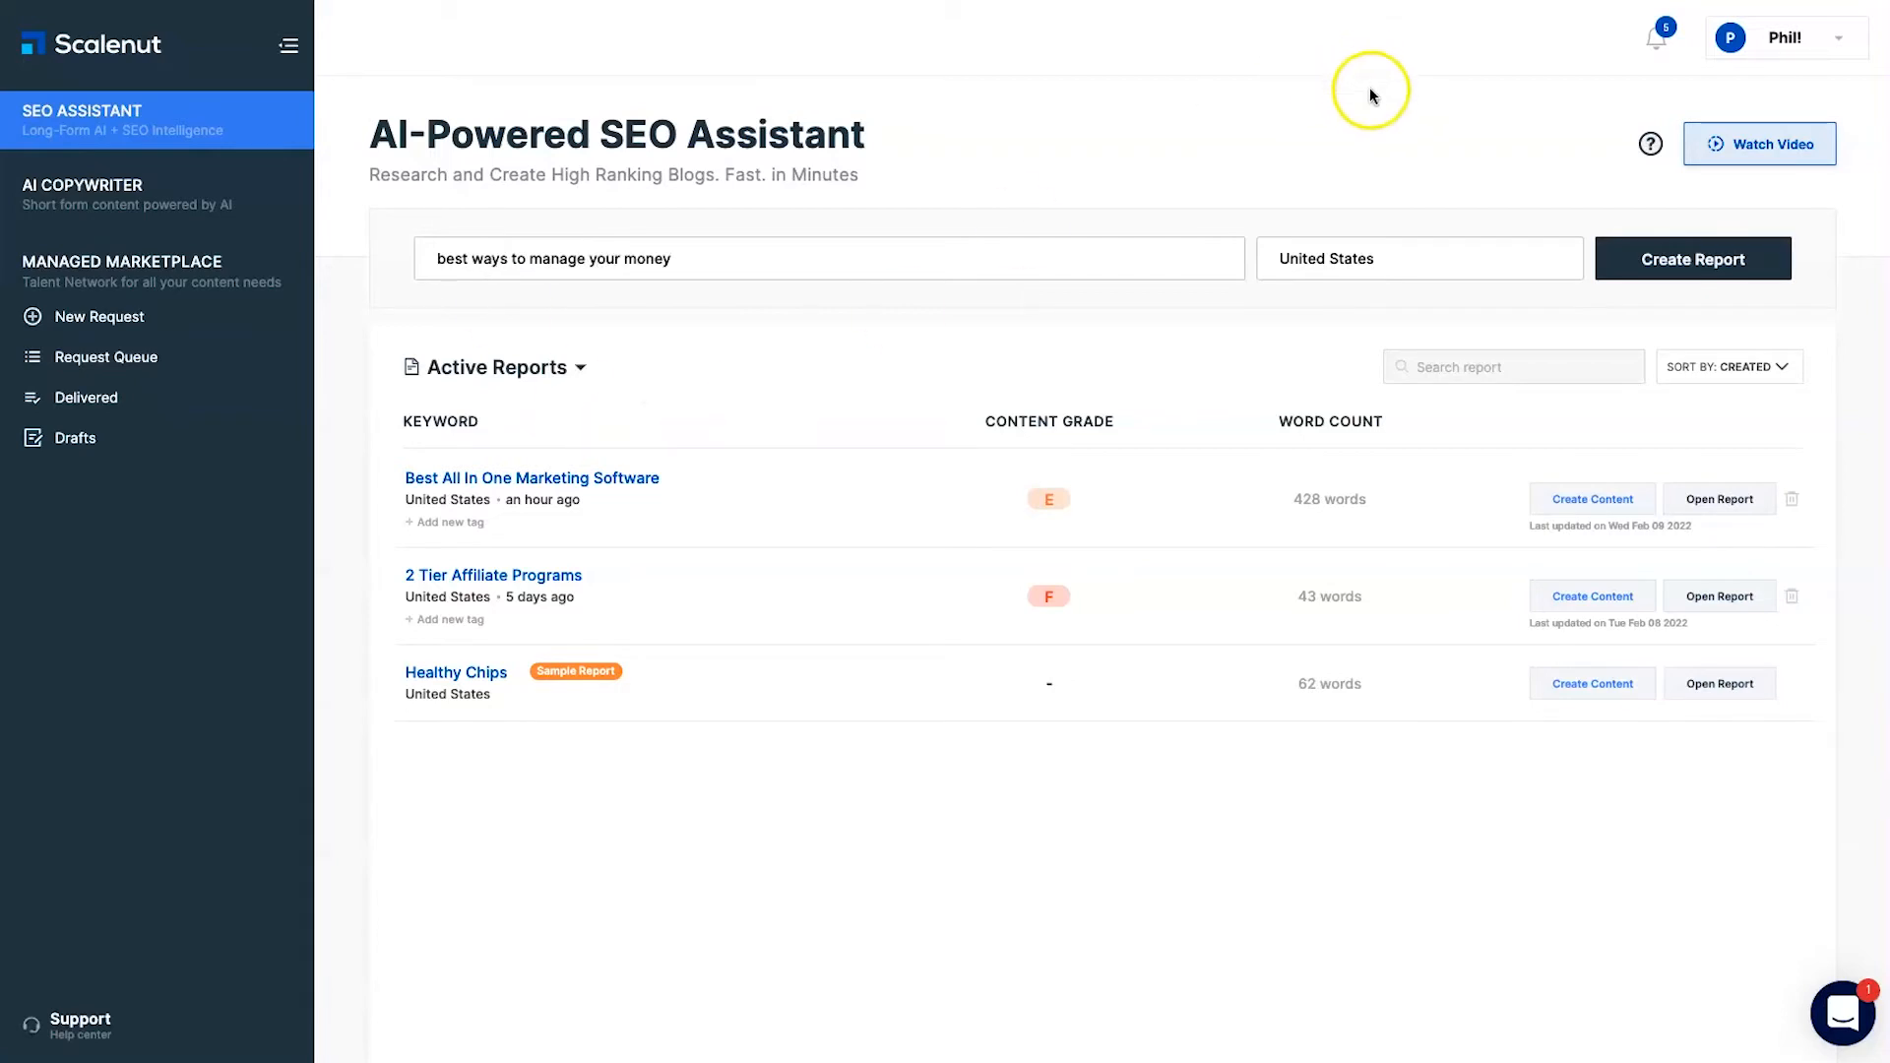
click(1362, 245)
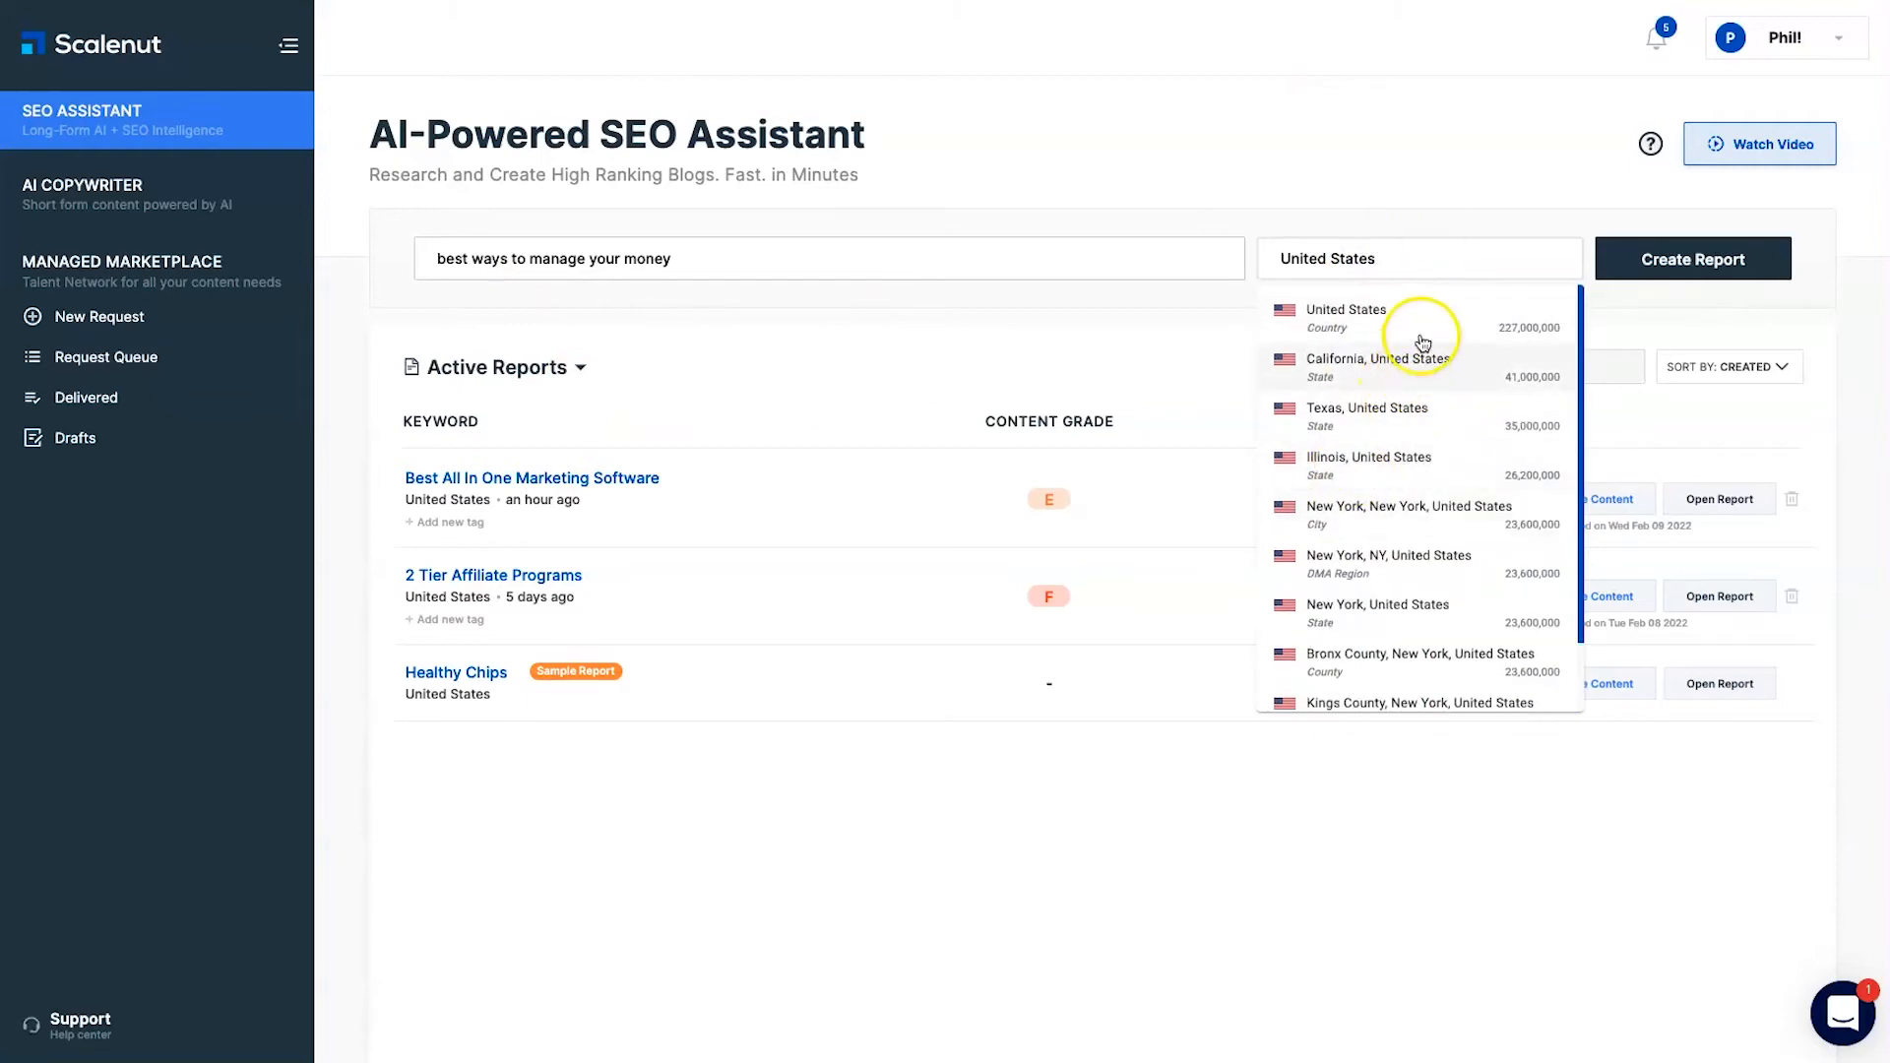
click(1425, 259)
click(1497, 311)
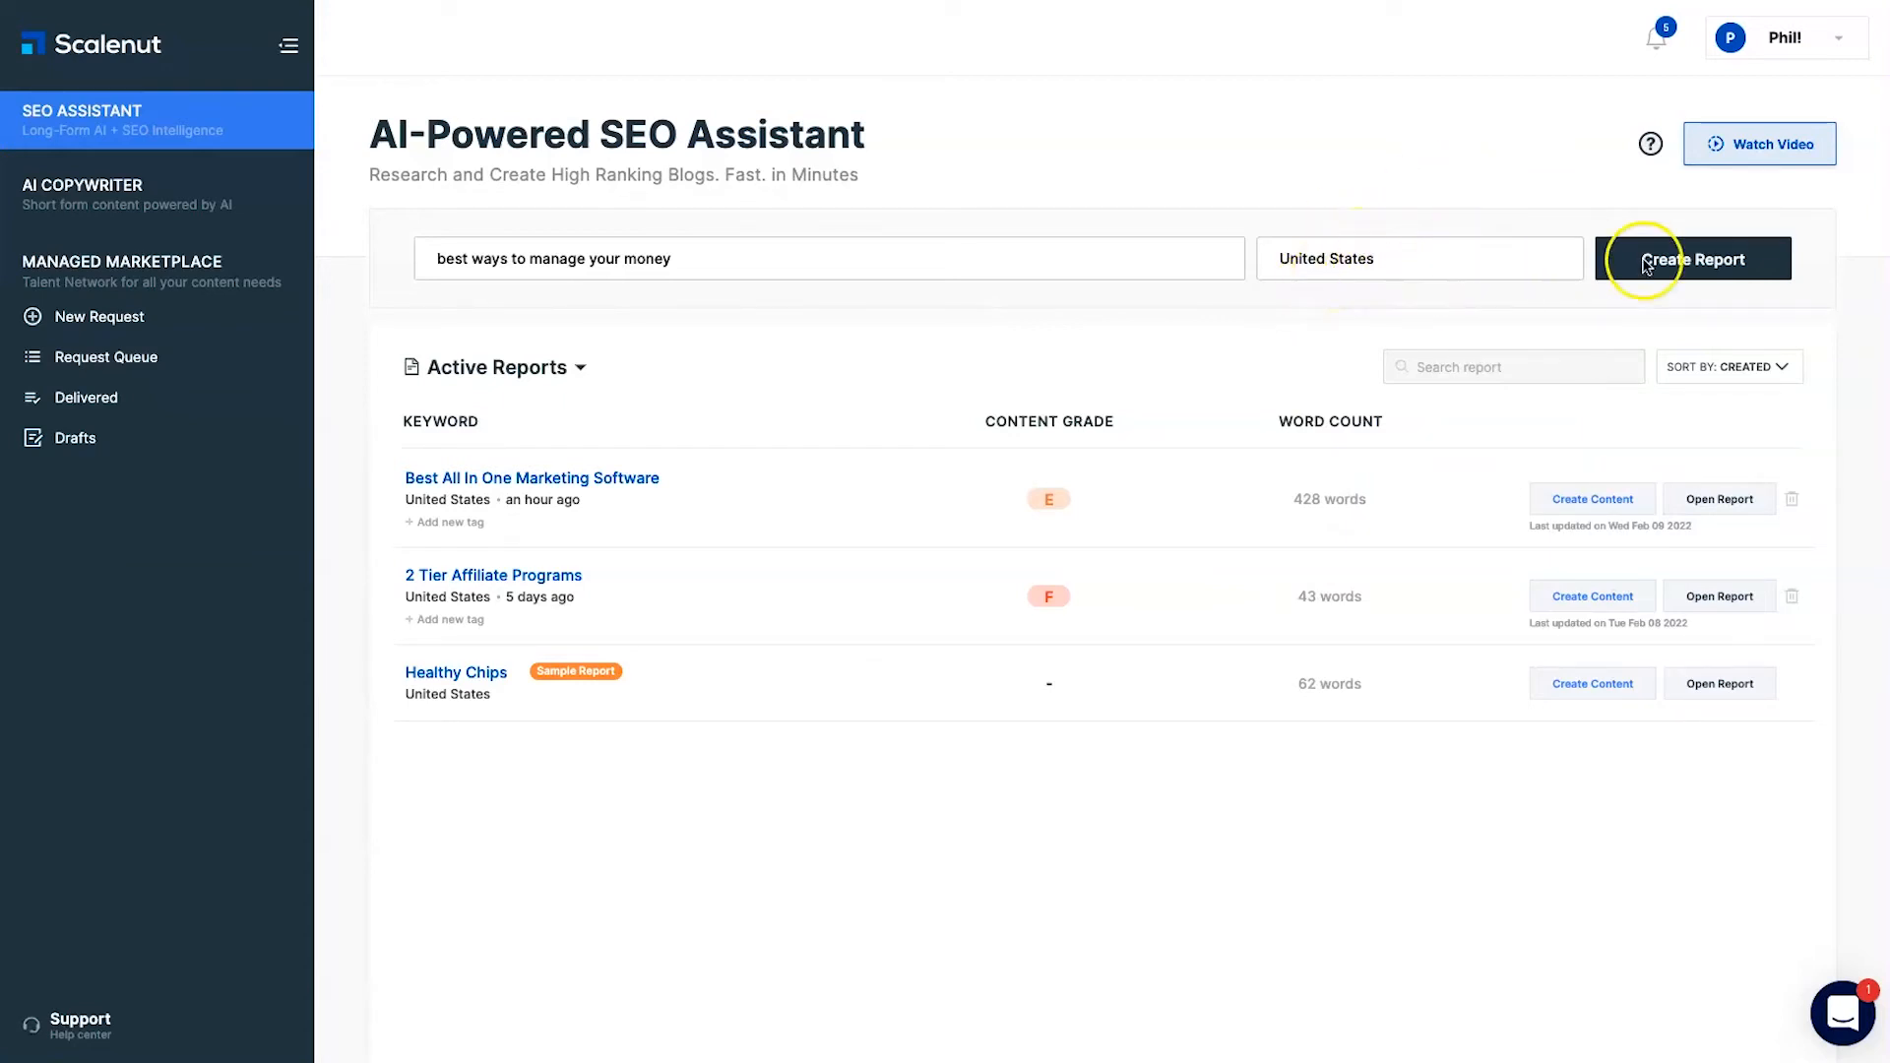
click(1711, 266)
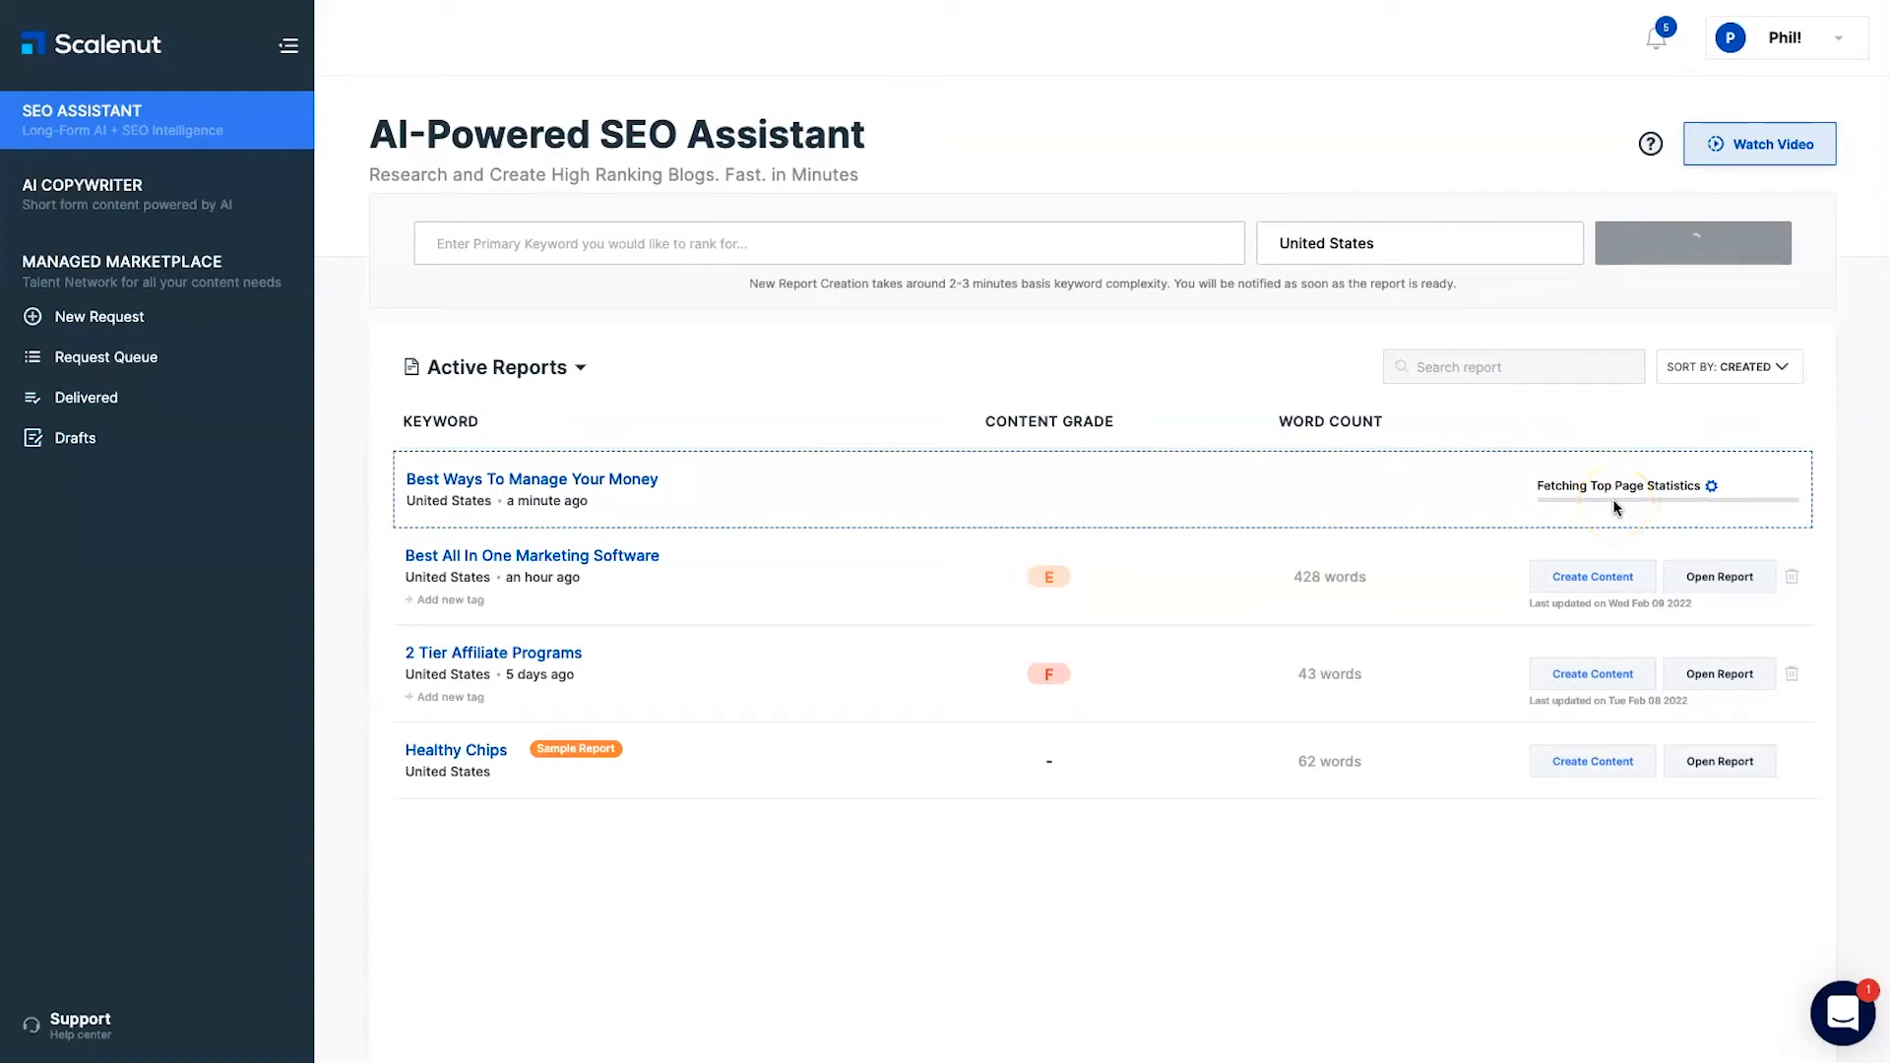
click(217, 372)
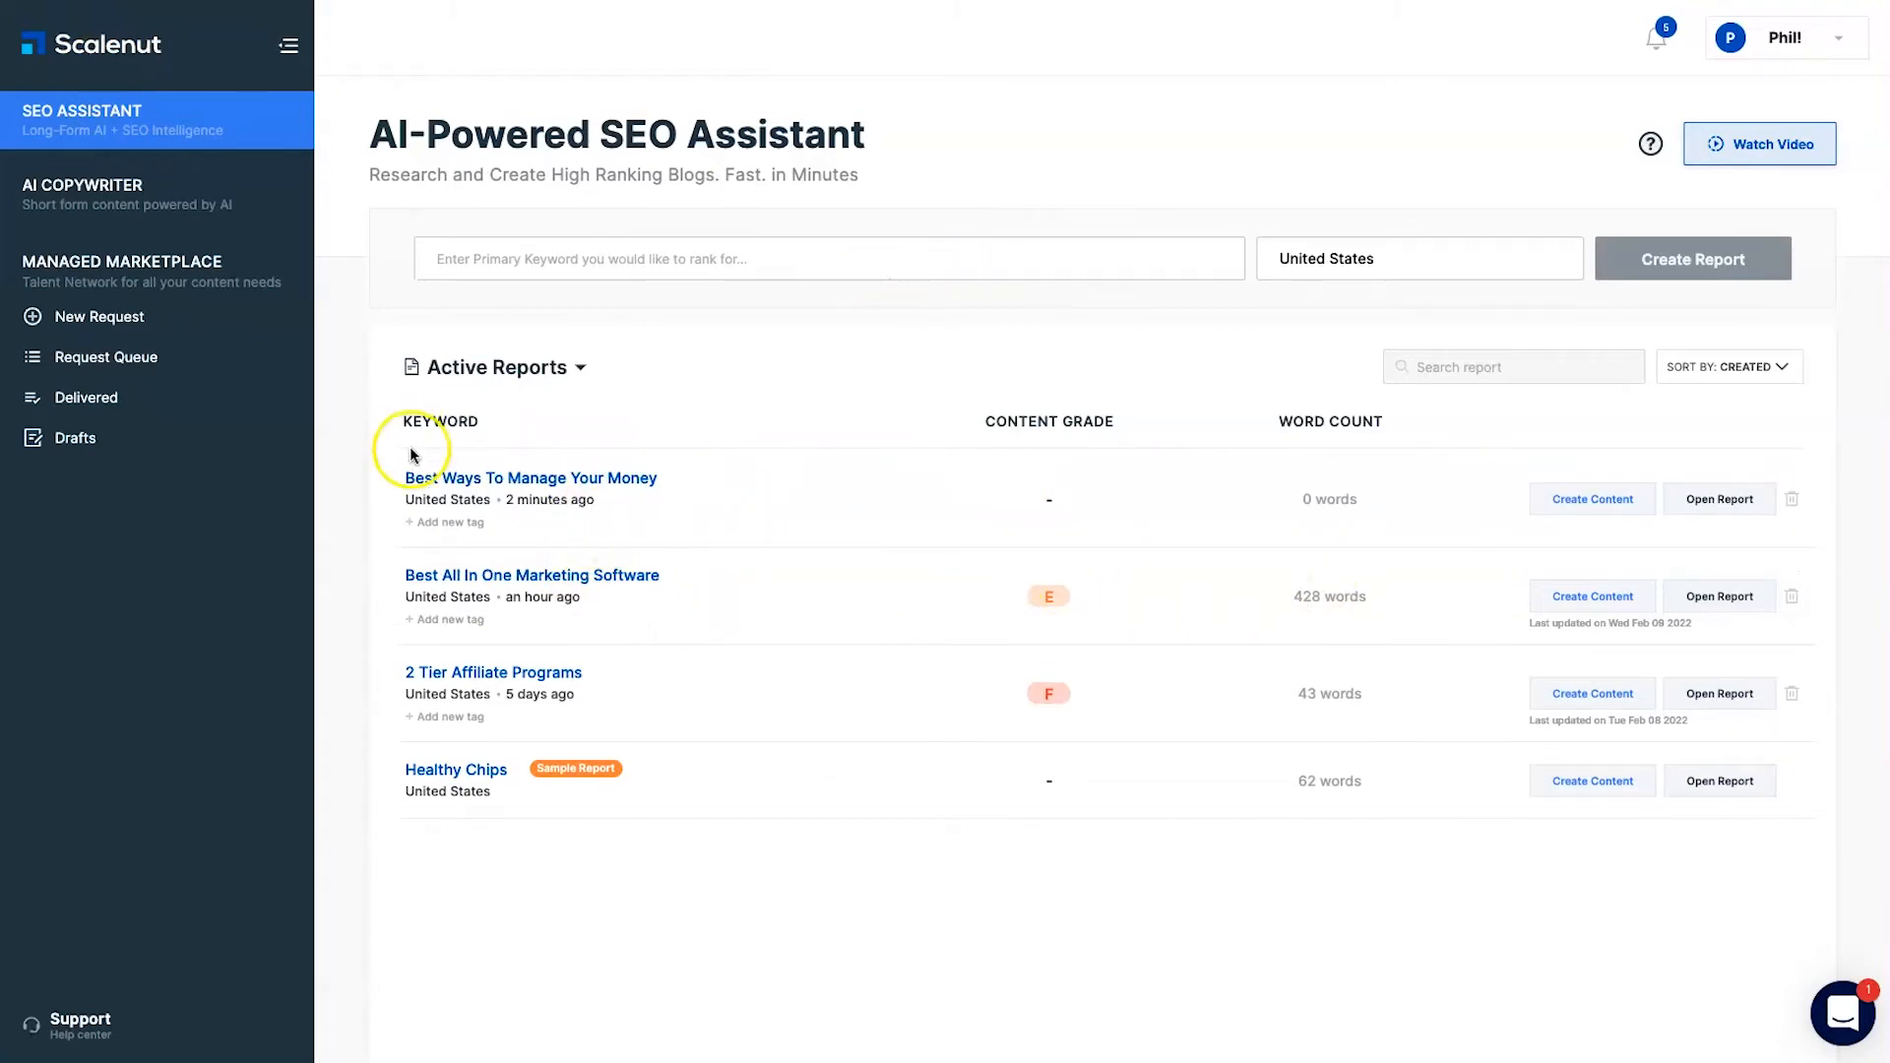
Open the Best Ways To Manage Your Money report and examine the Top Page Statistics in its overview
click(1718, 502)
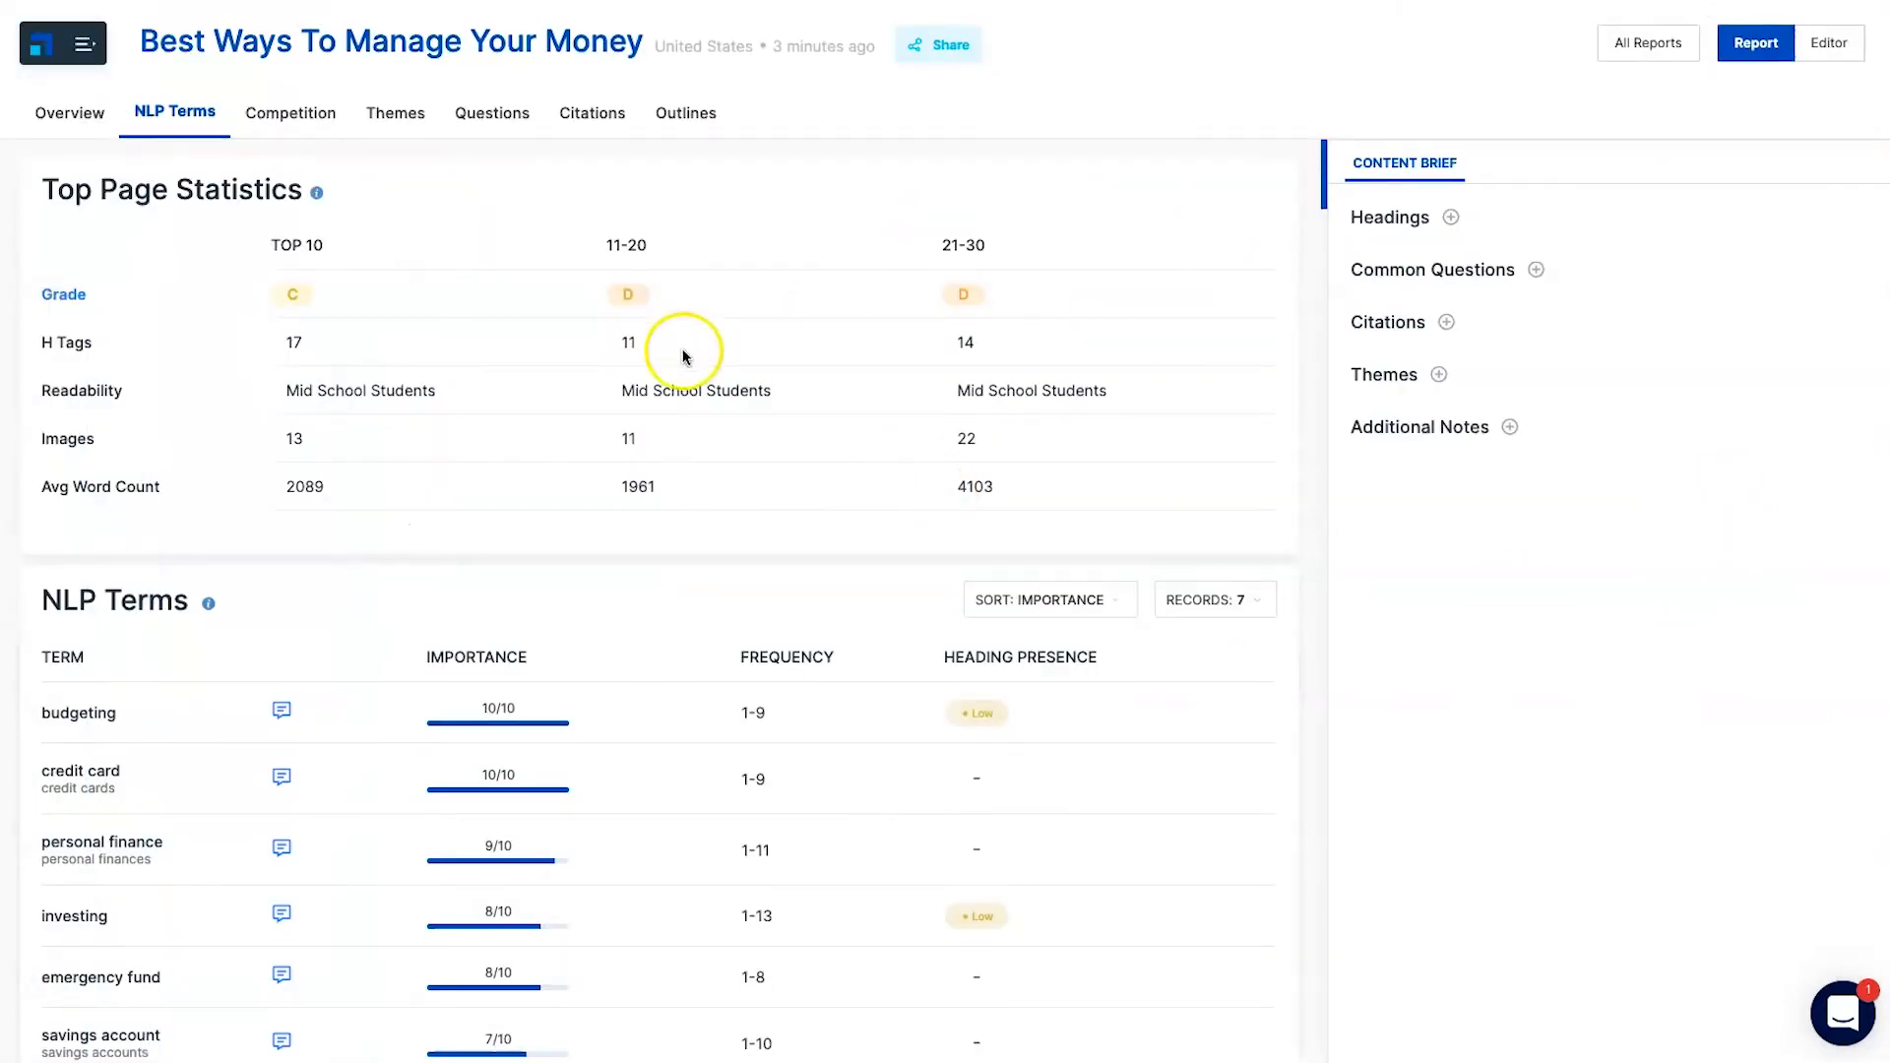
drag(141, 40, 638, 34)
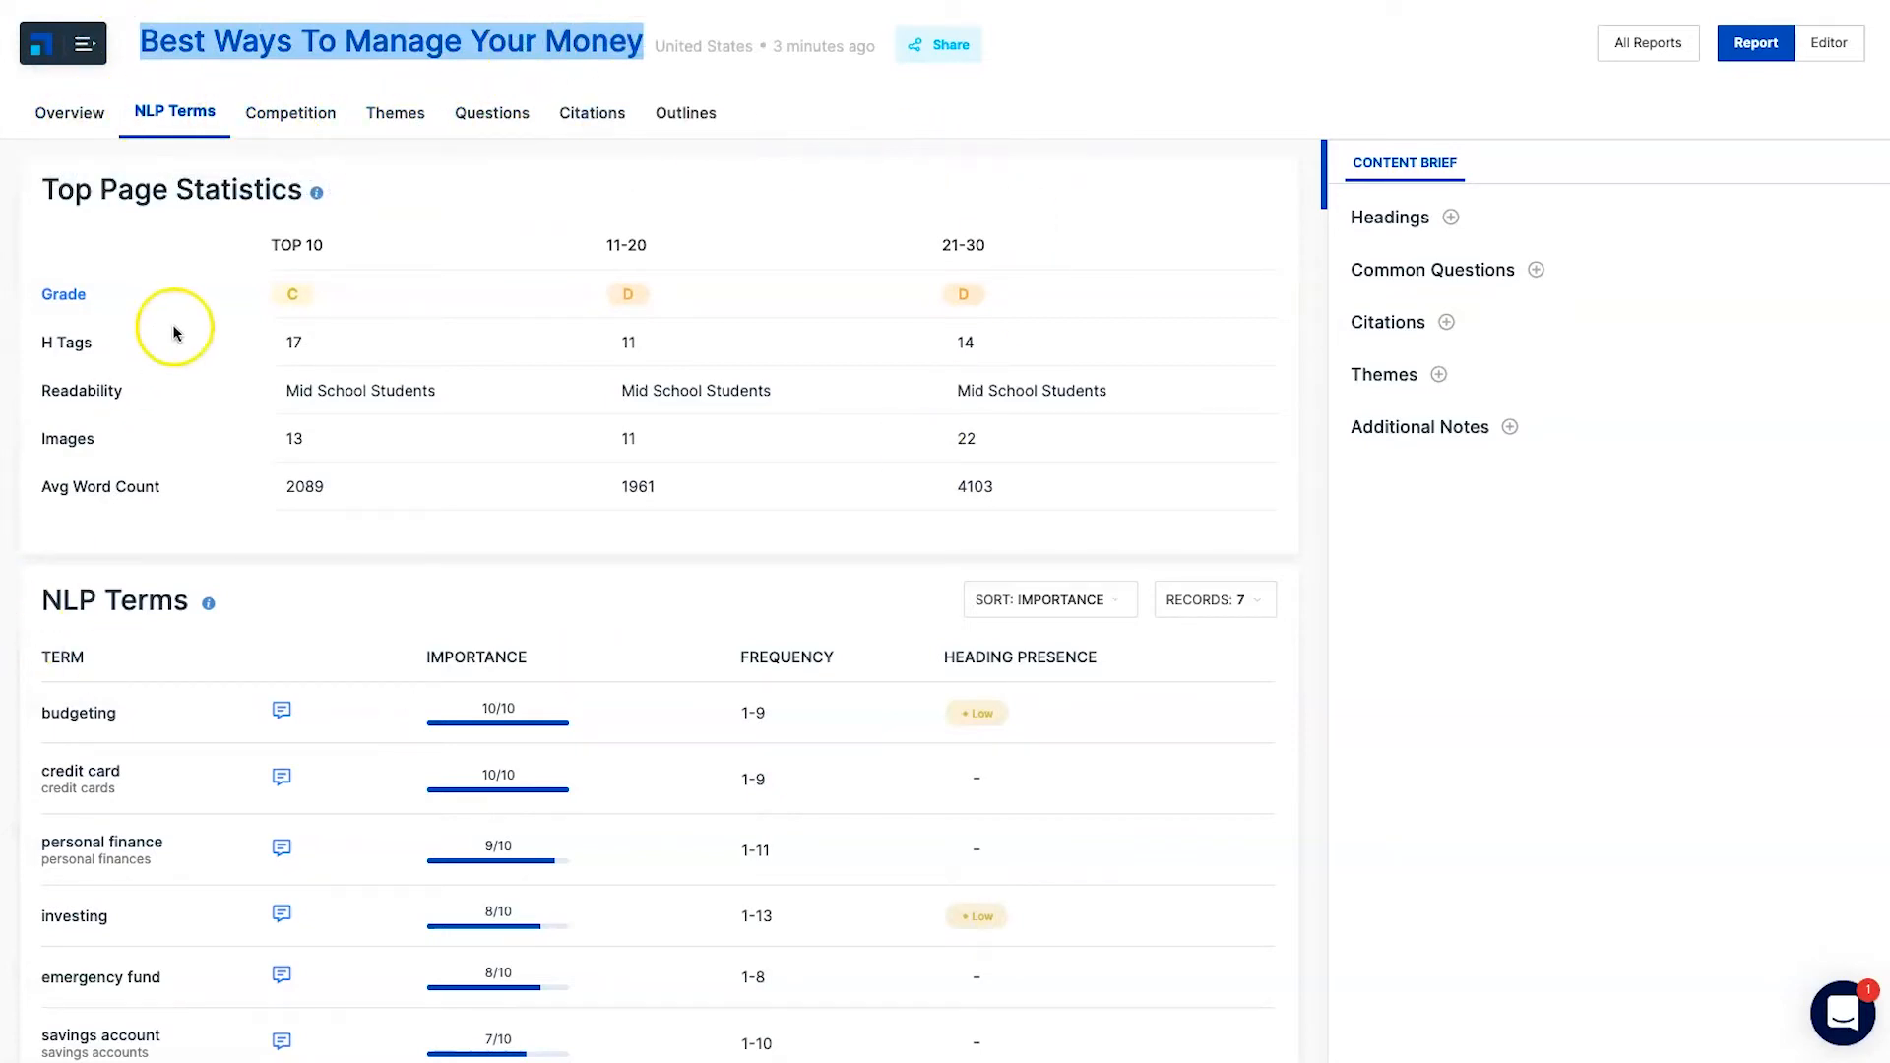
click(71, 112)
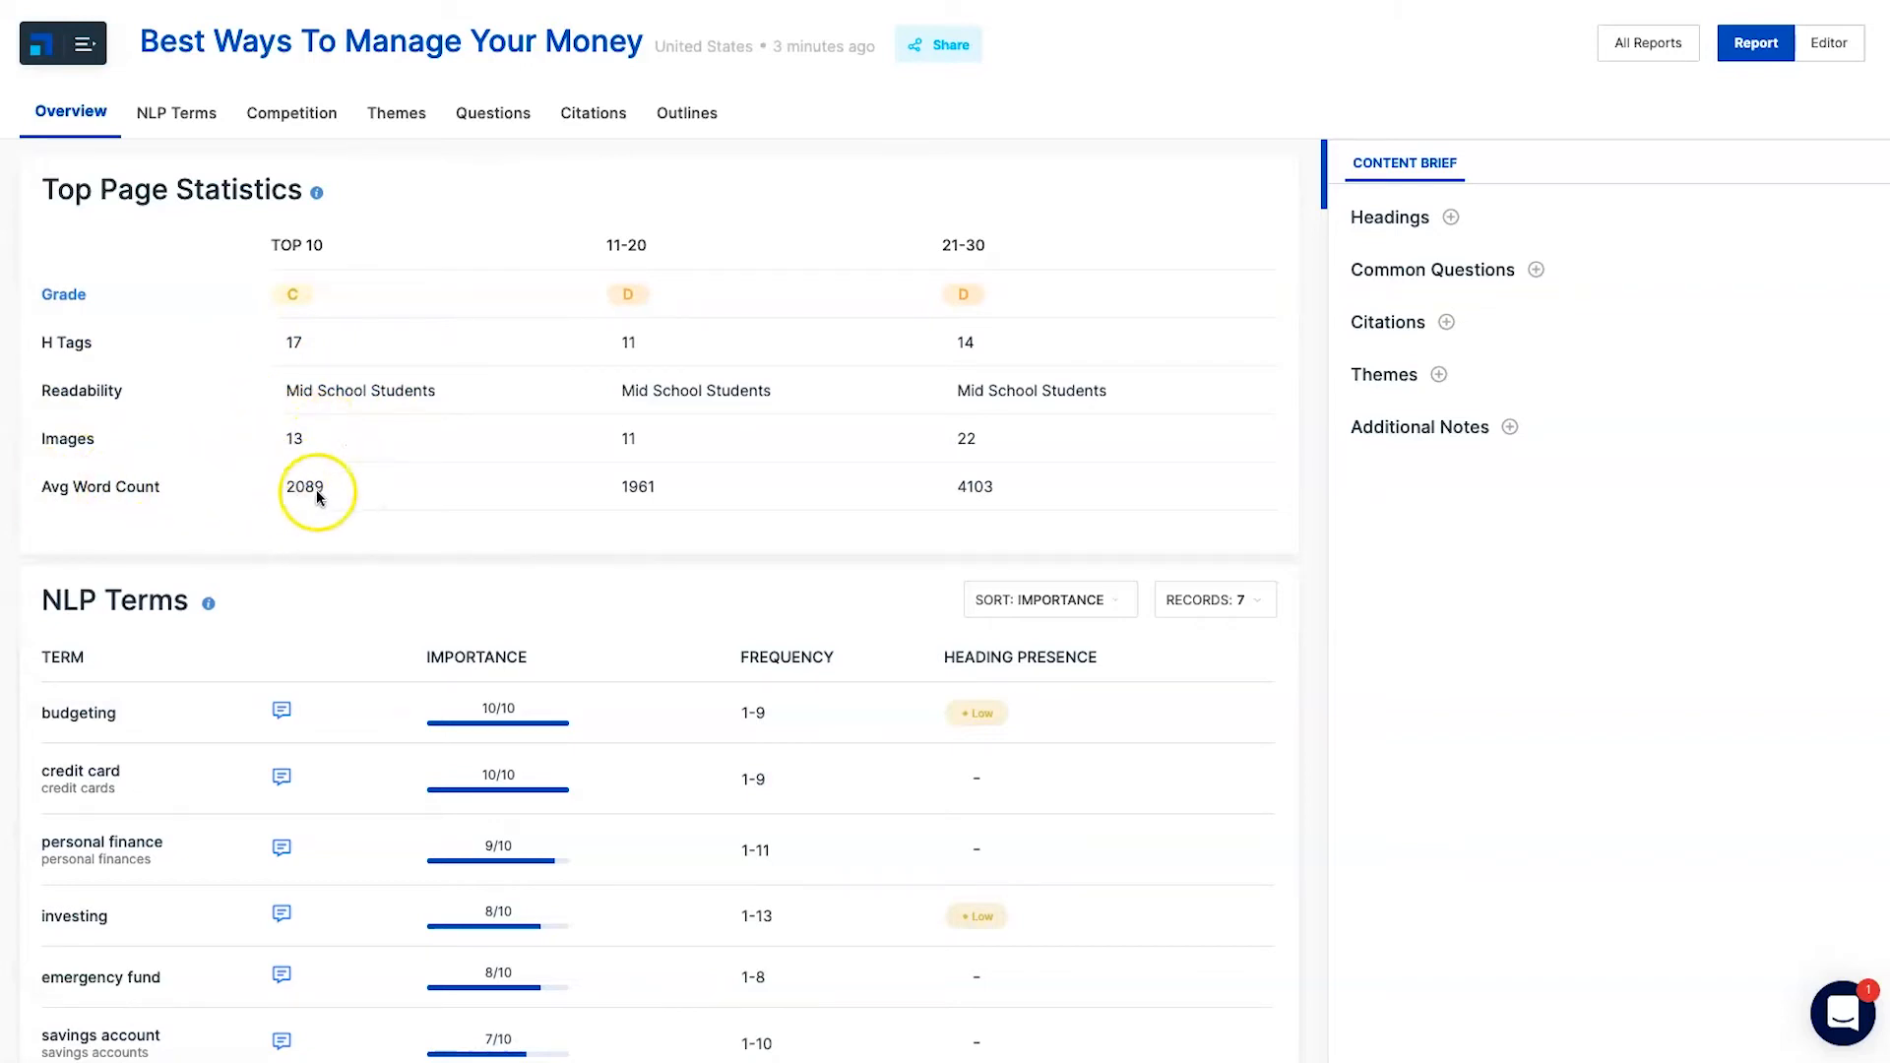
drag(356, 513, 337, 295)
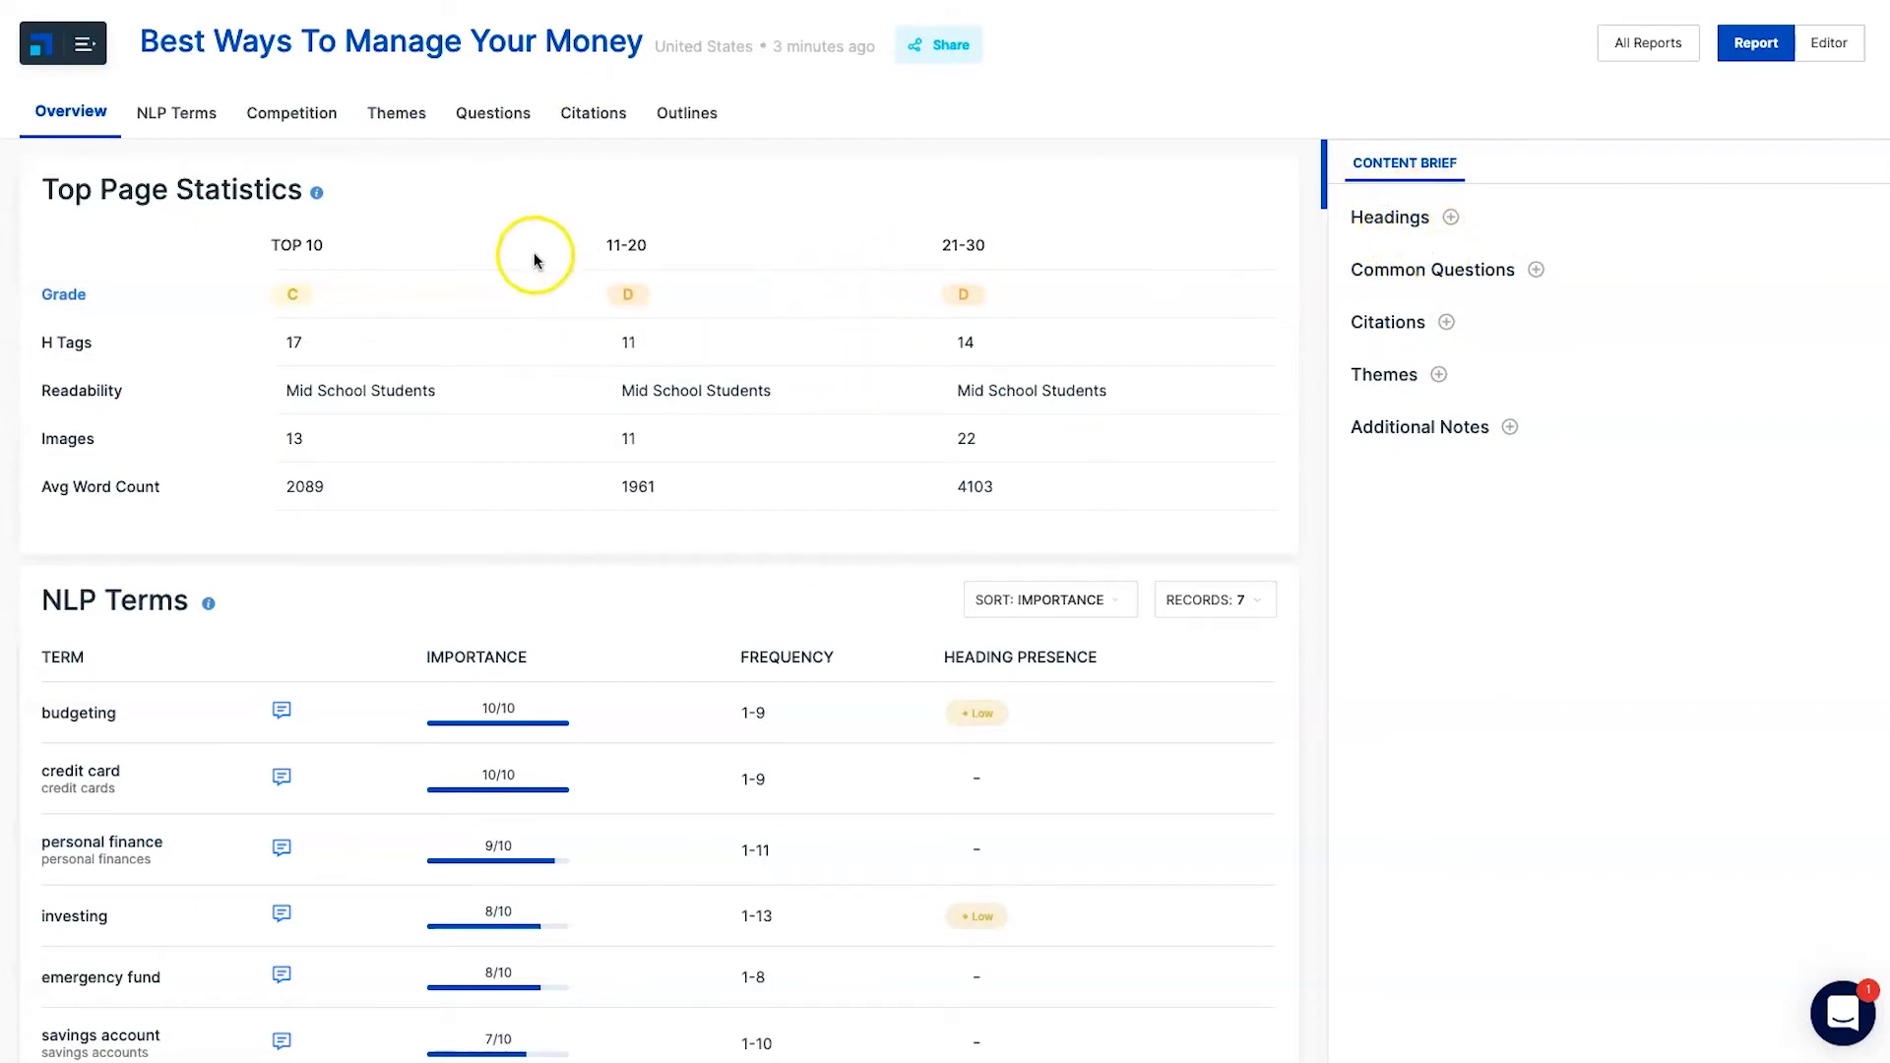
scroll(533, 256, down, 8)
scroll(571, 315, down, 7)
scroll(523, 517, up, 15)
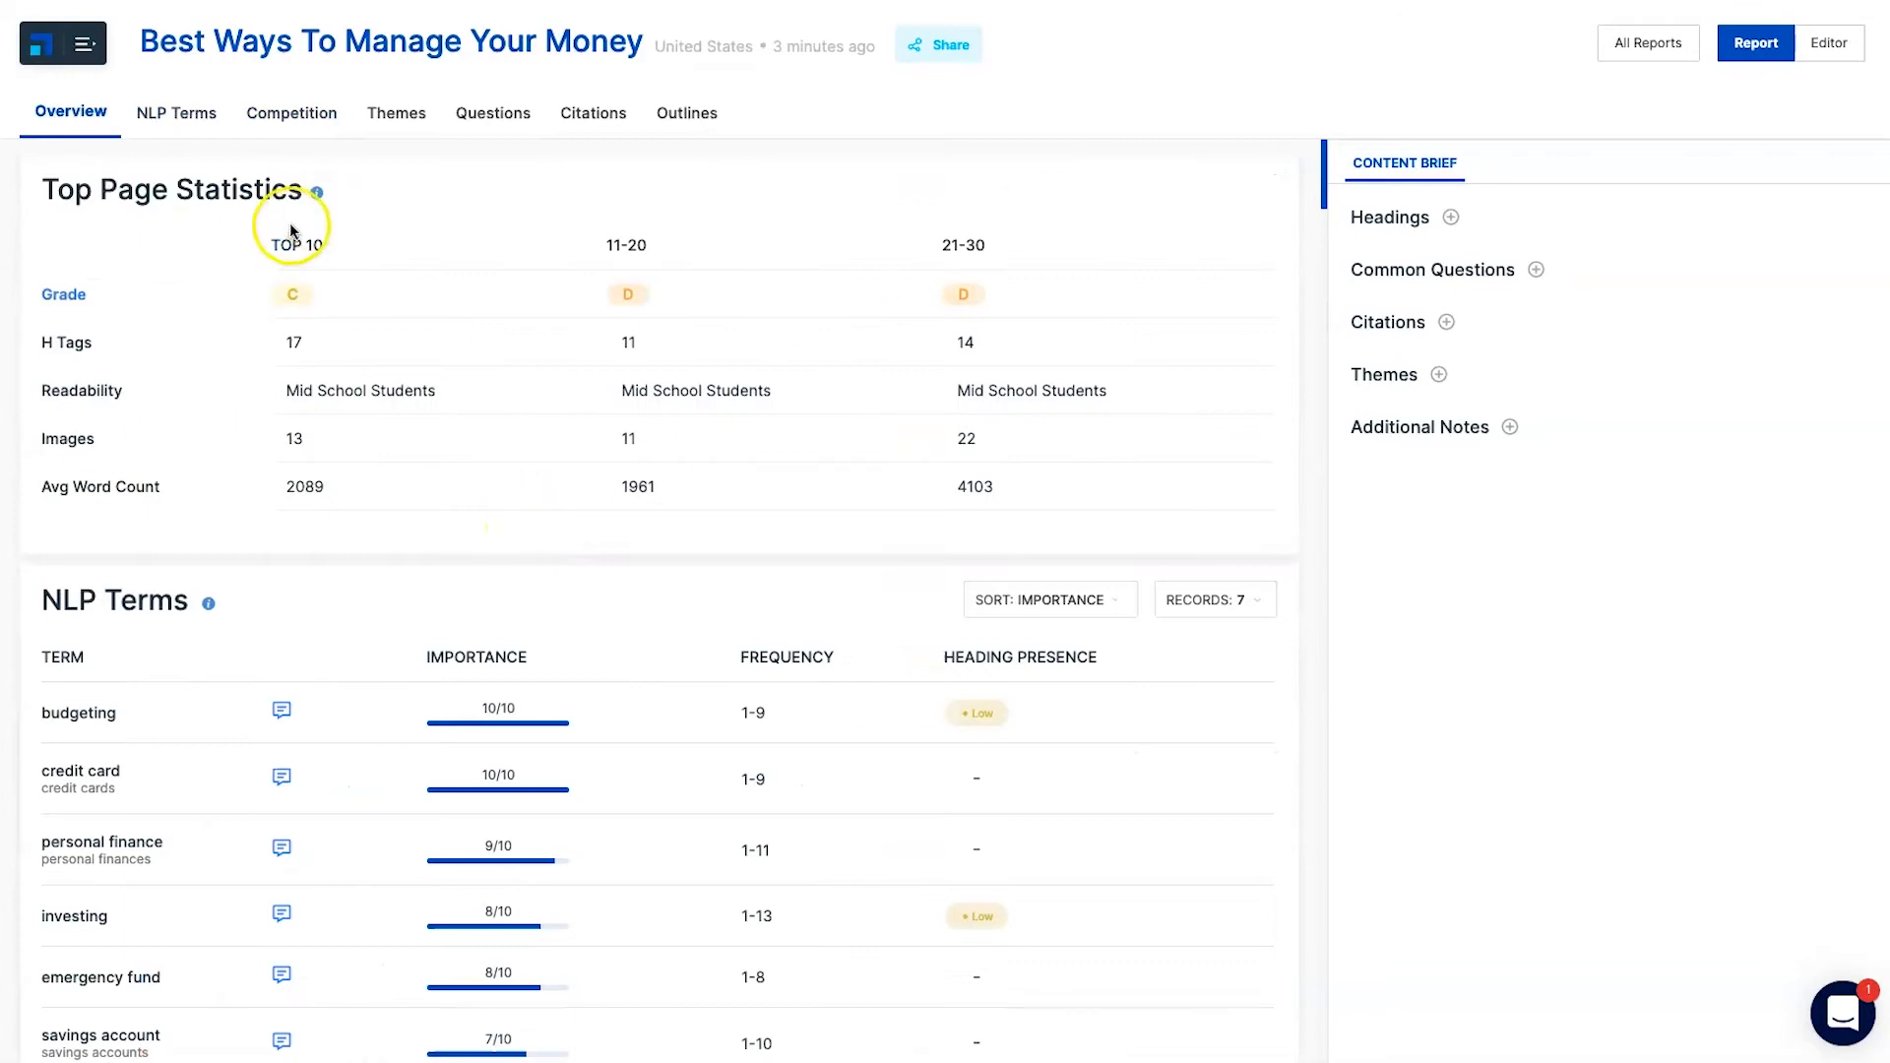
Read the report's NLP Terms from budgeting to credit score, with their importance and frequency
scroll(380, 409, down, 4)
scroll(157, 288, up, 1)
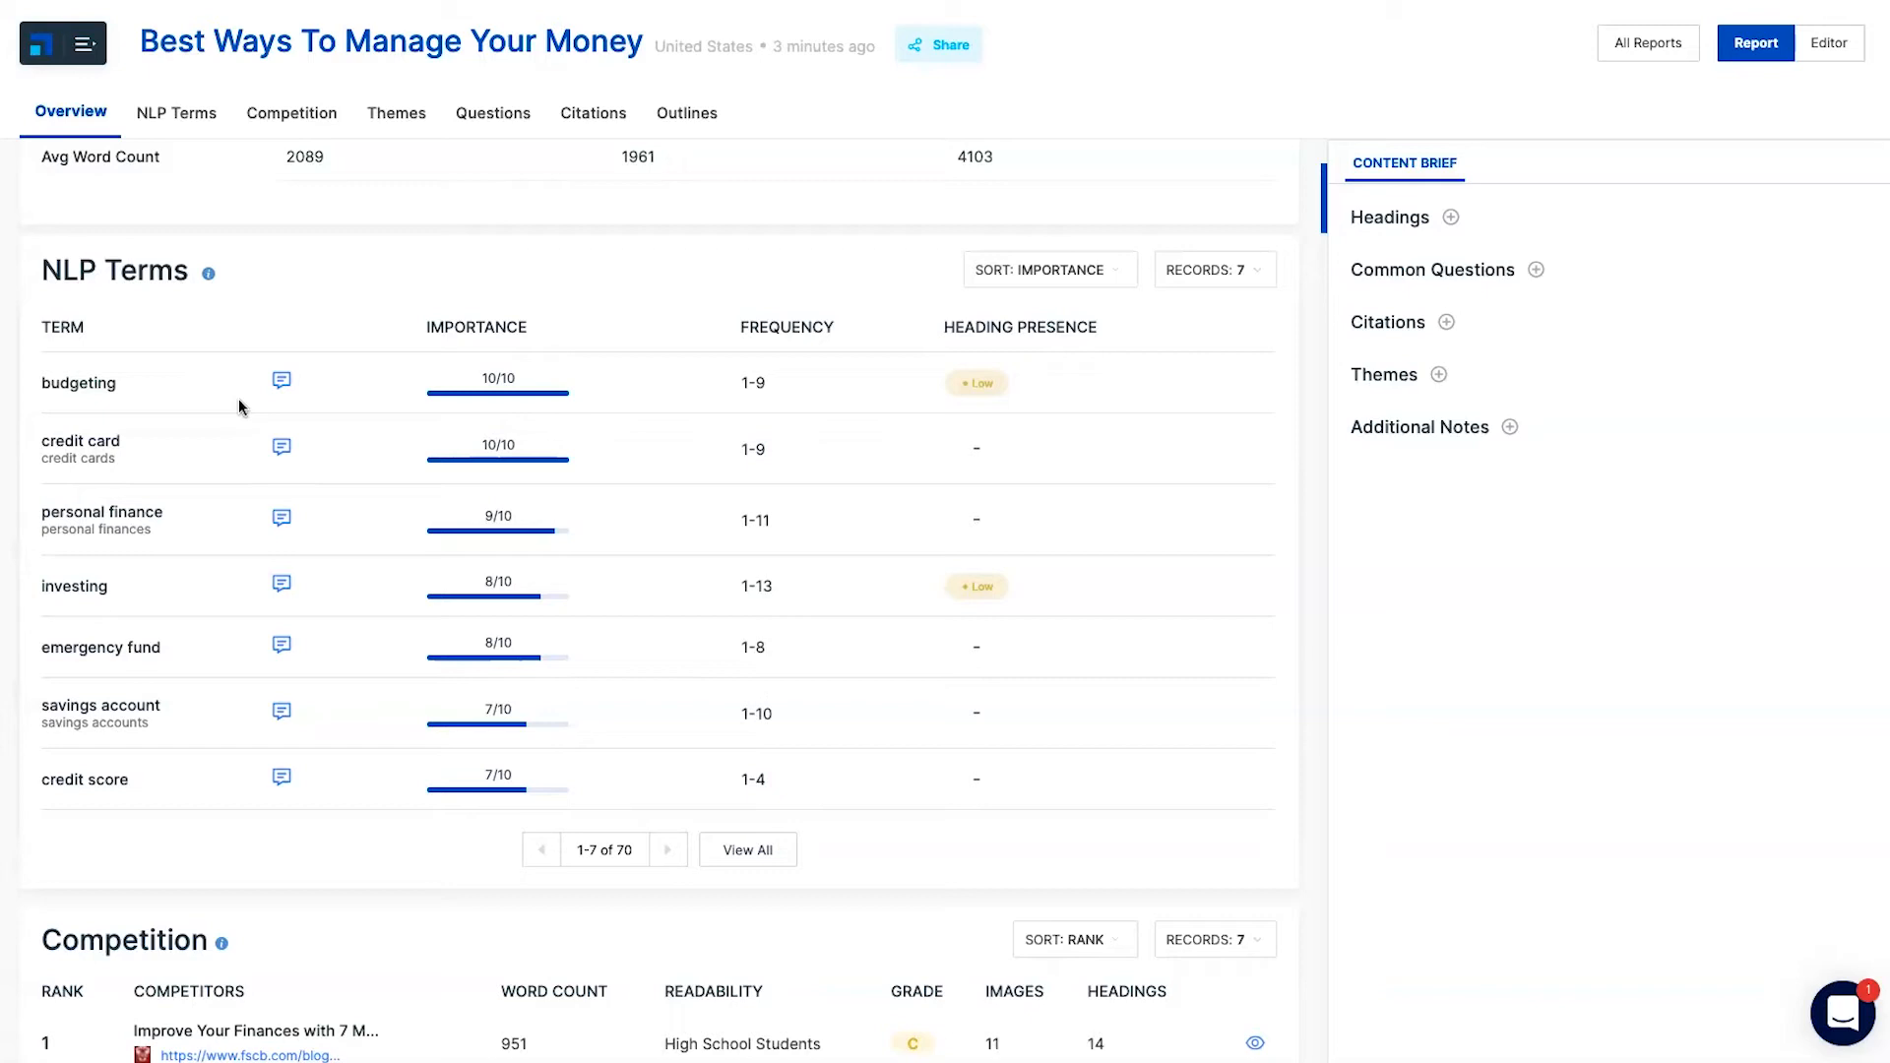
click(103, 384)
drag(147, 450, 158, 516)
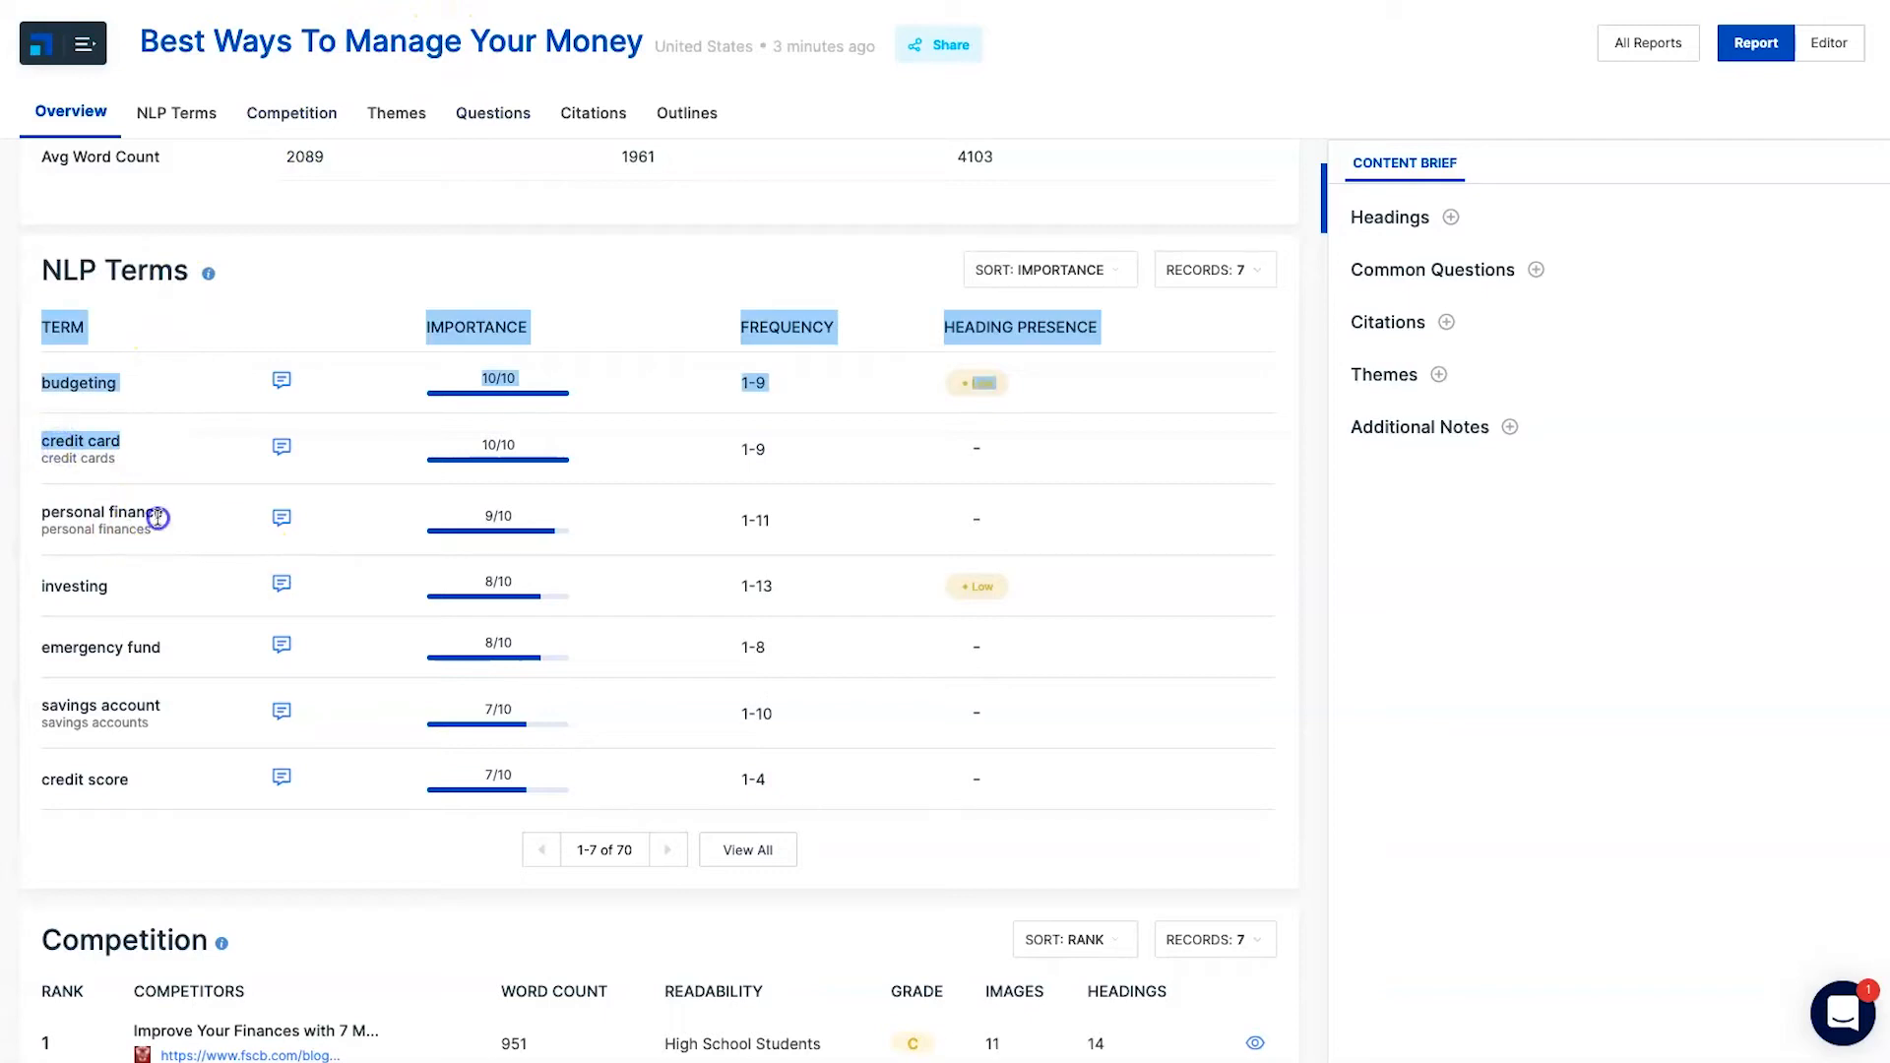
click(158, 517)
click(102, 590)
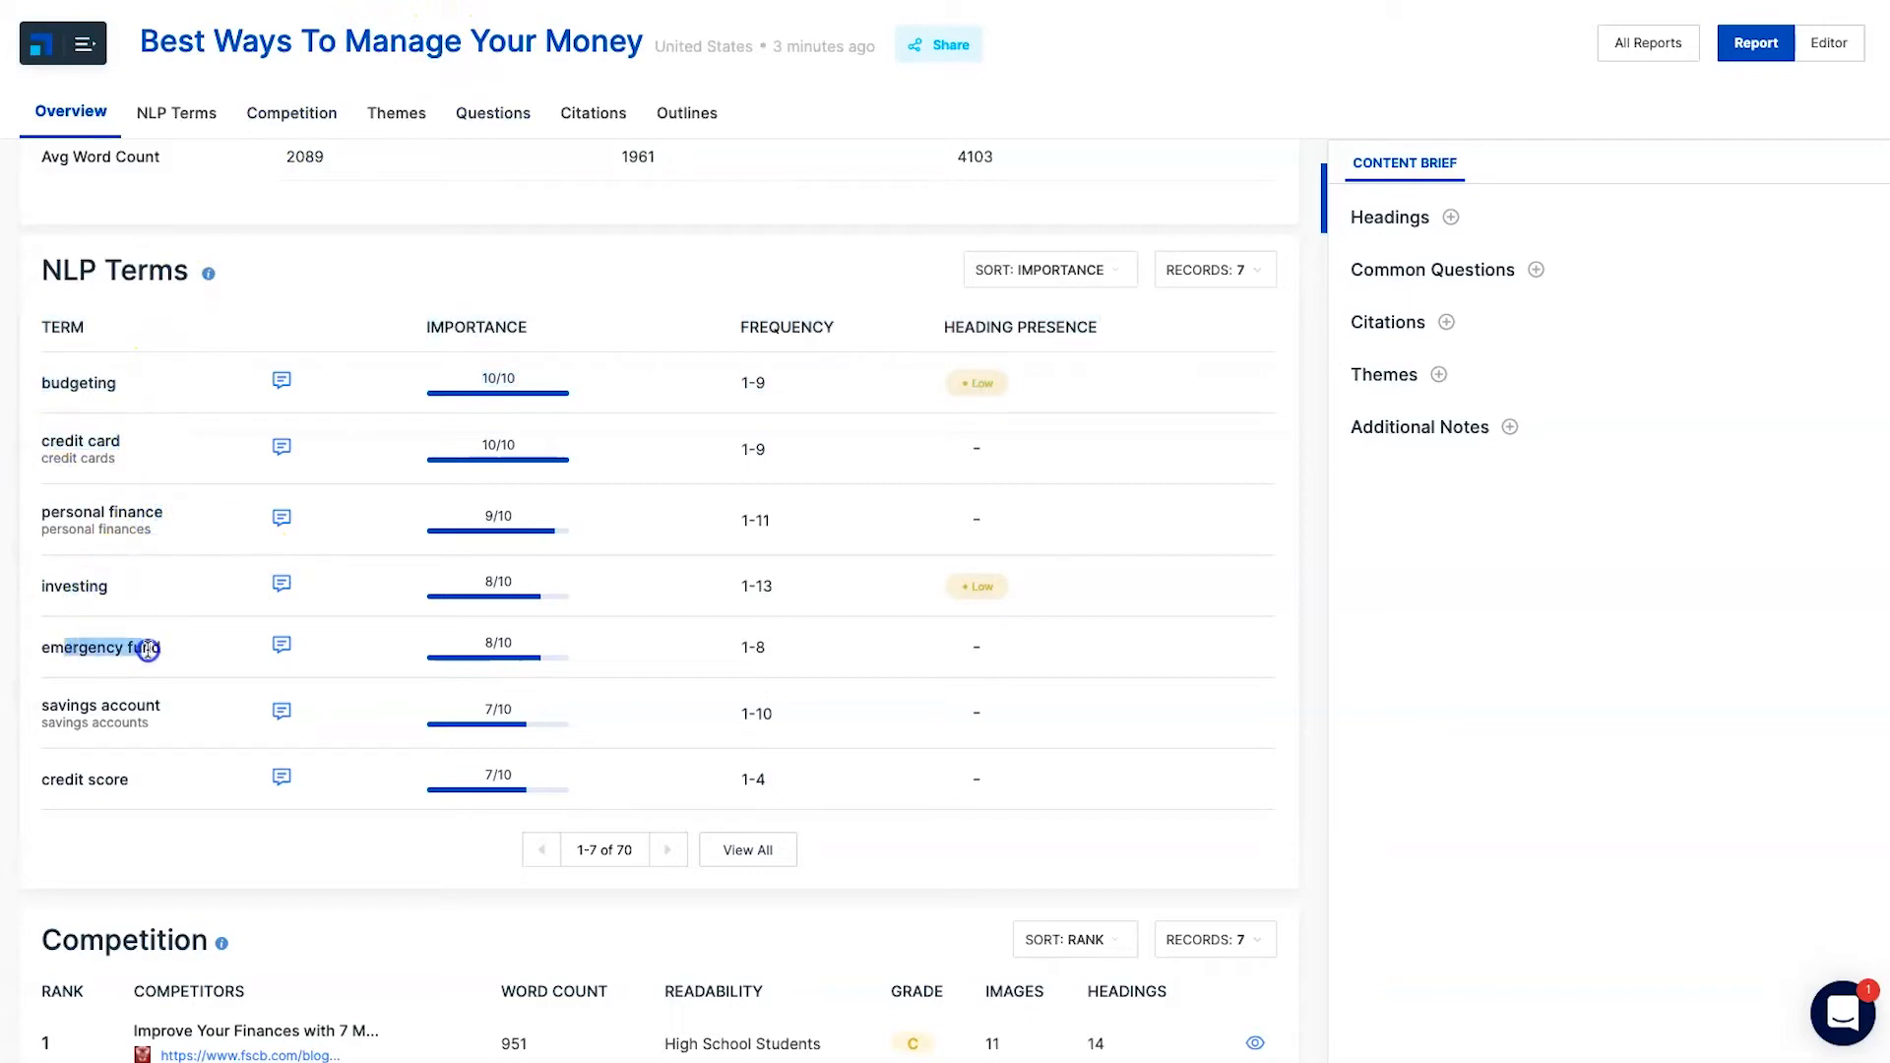
drag(44, 706, 159, 709)
drag(42, 780, 71, 383)
click(71, 383)
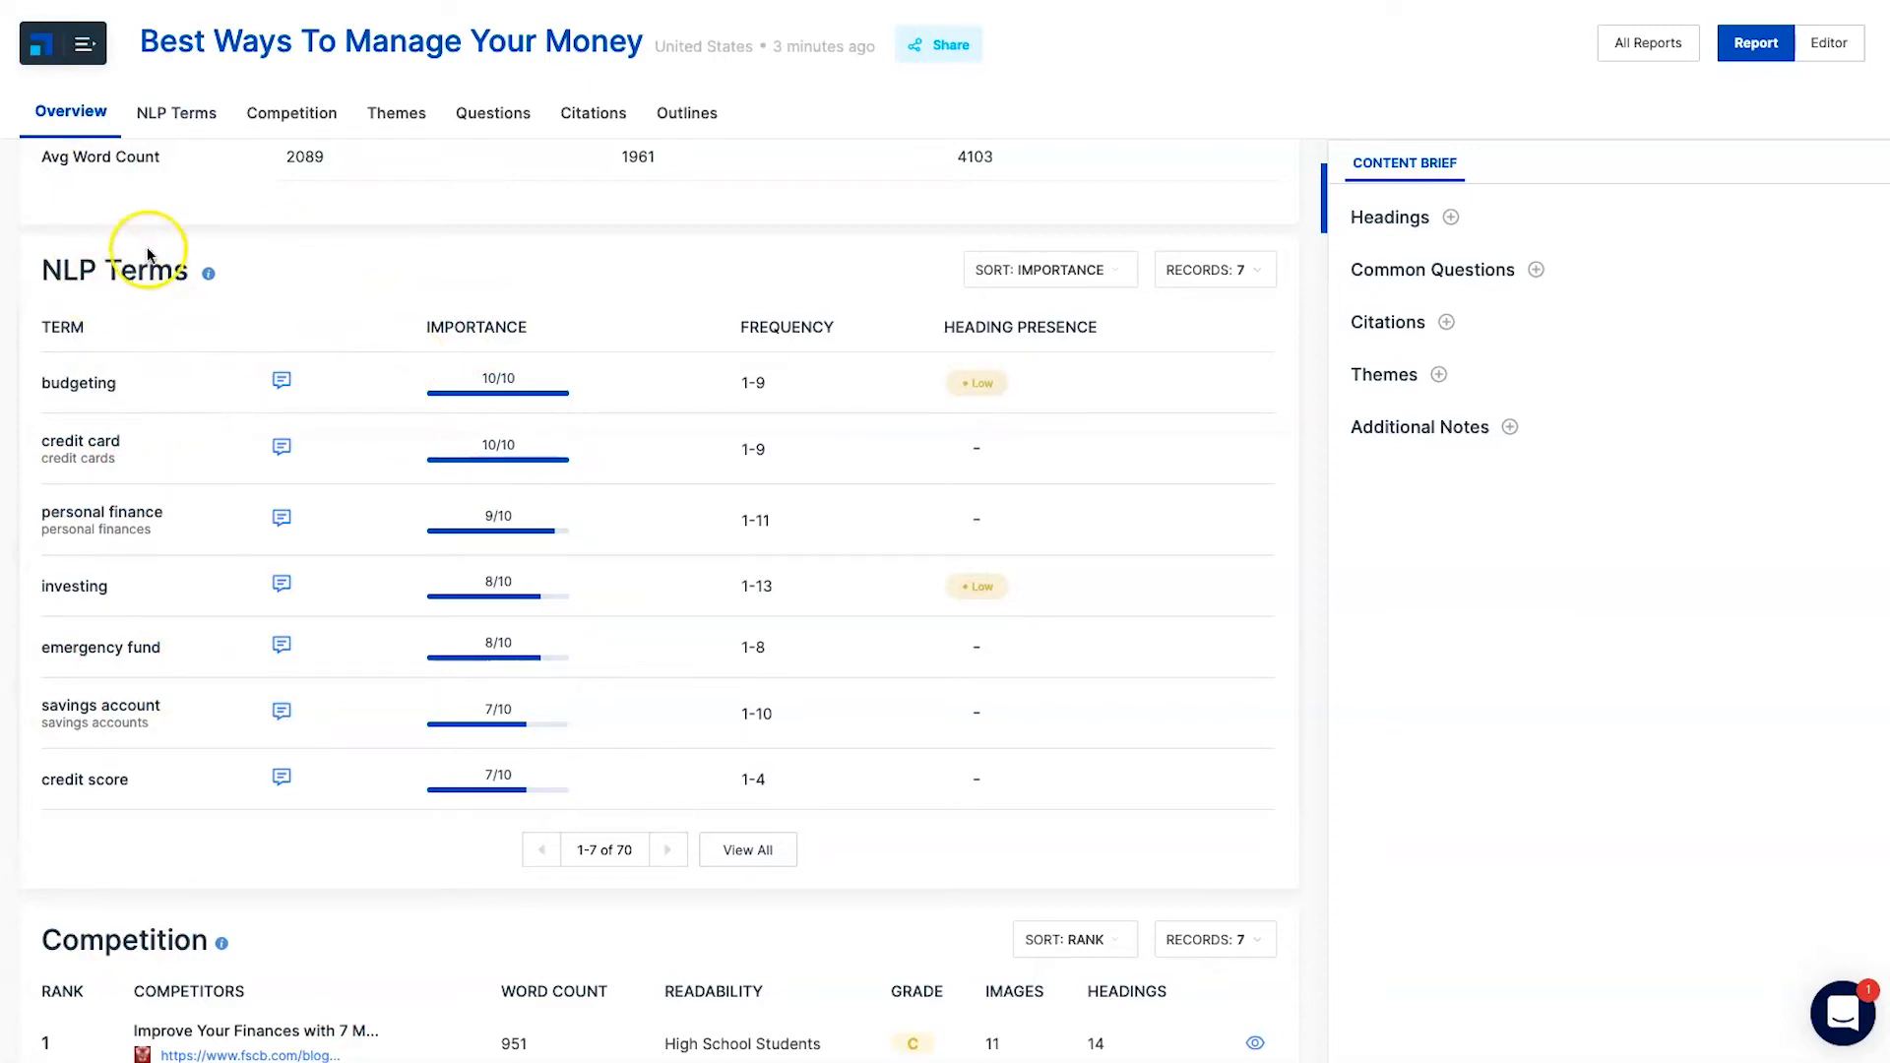
Review the report's Competition table, comparing competitors' word count, readability, grade, images and headings
scroll(500, 870, down, 8)
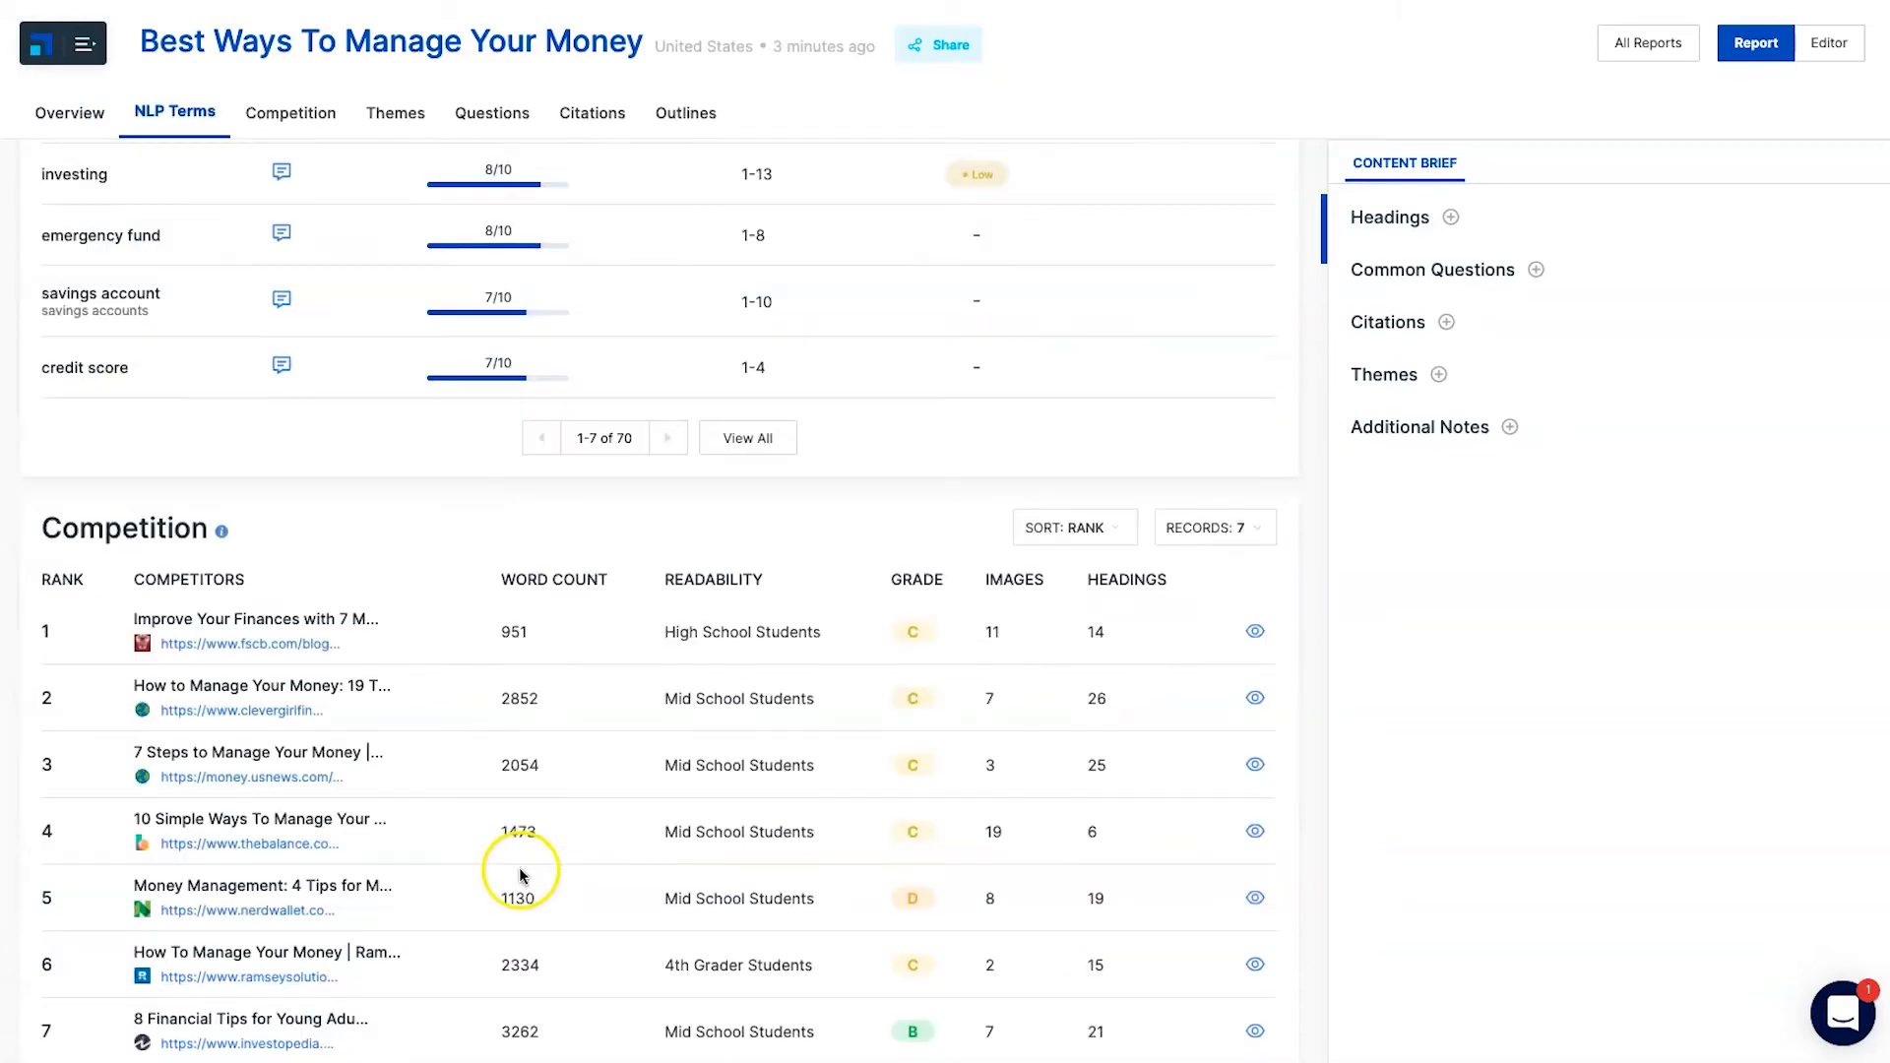
scroll(523, 844, up, 2)
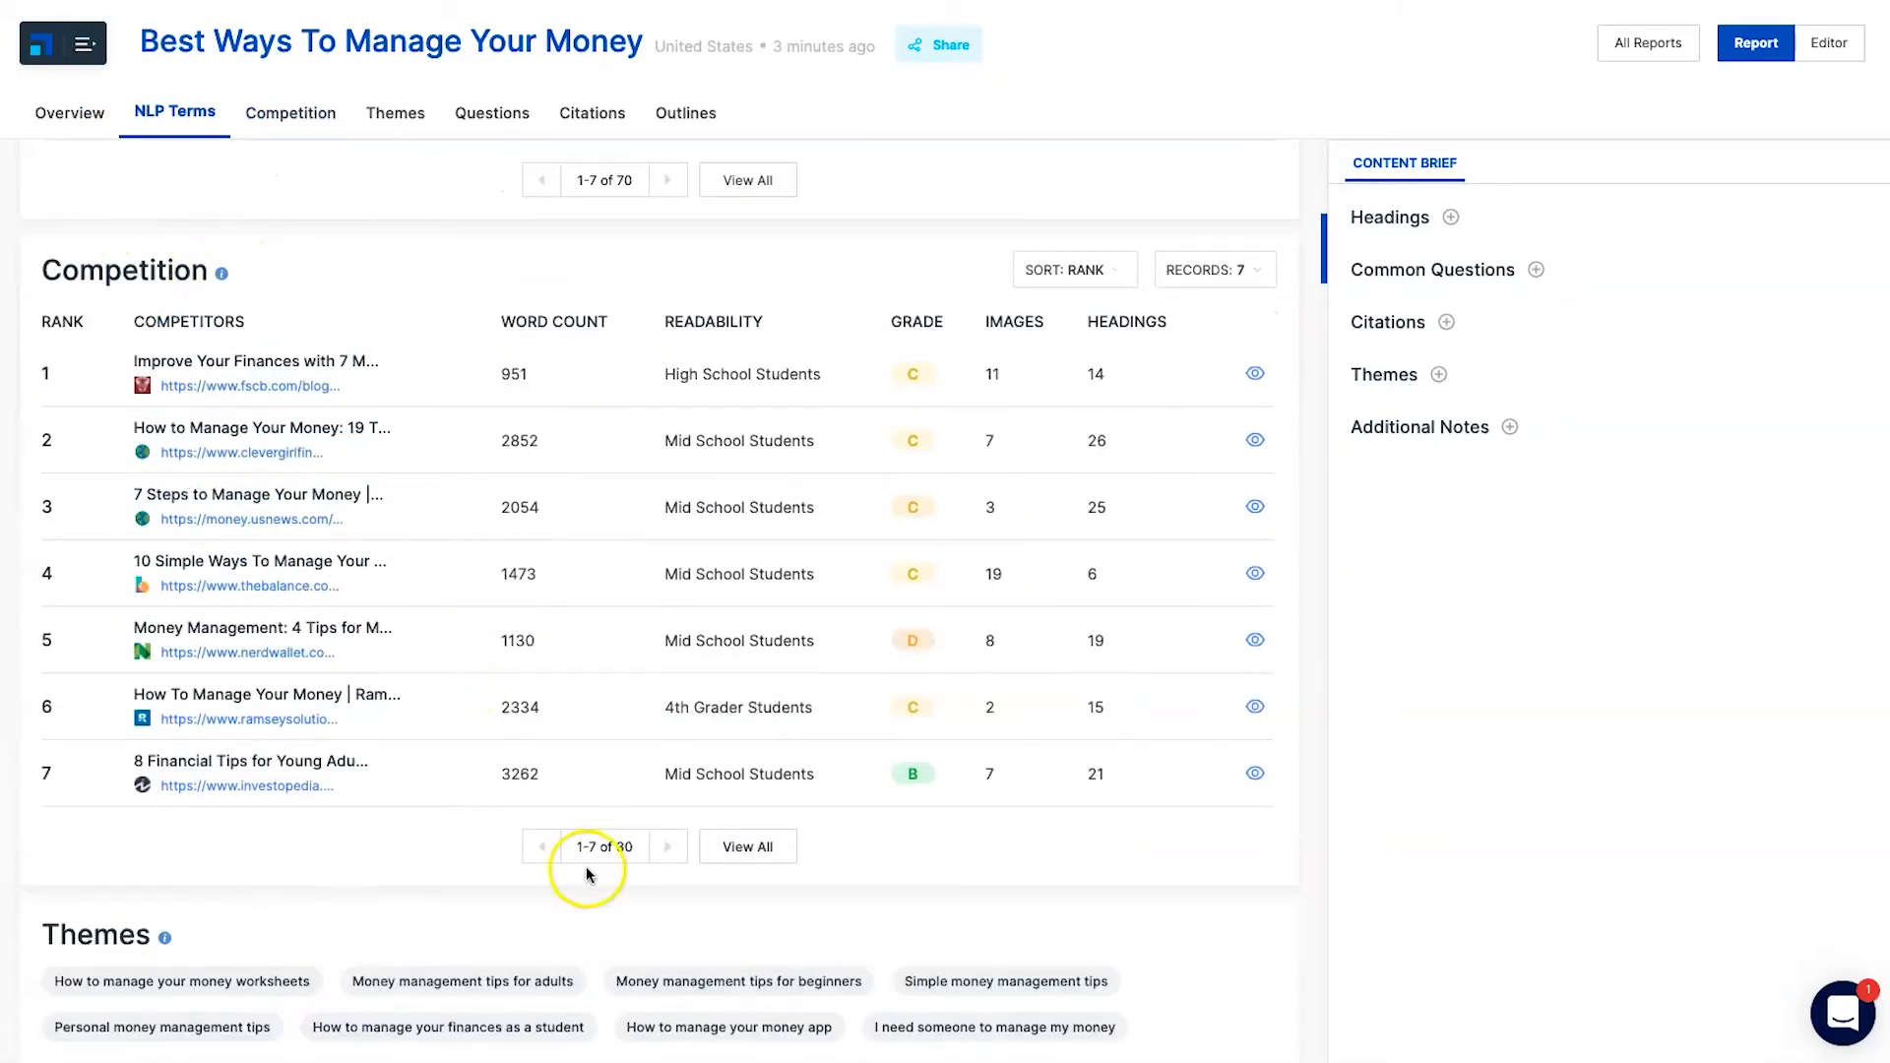
click(639, 845)
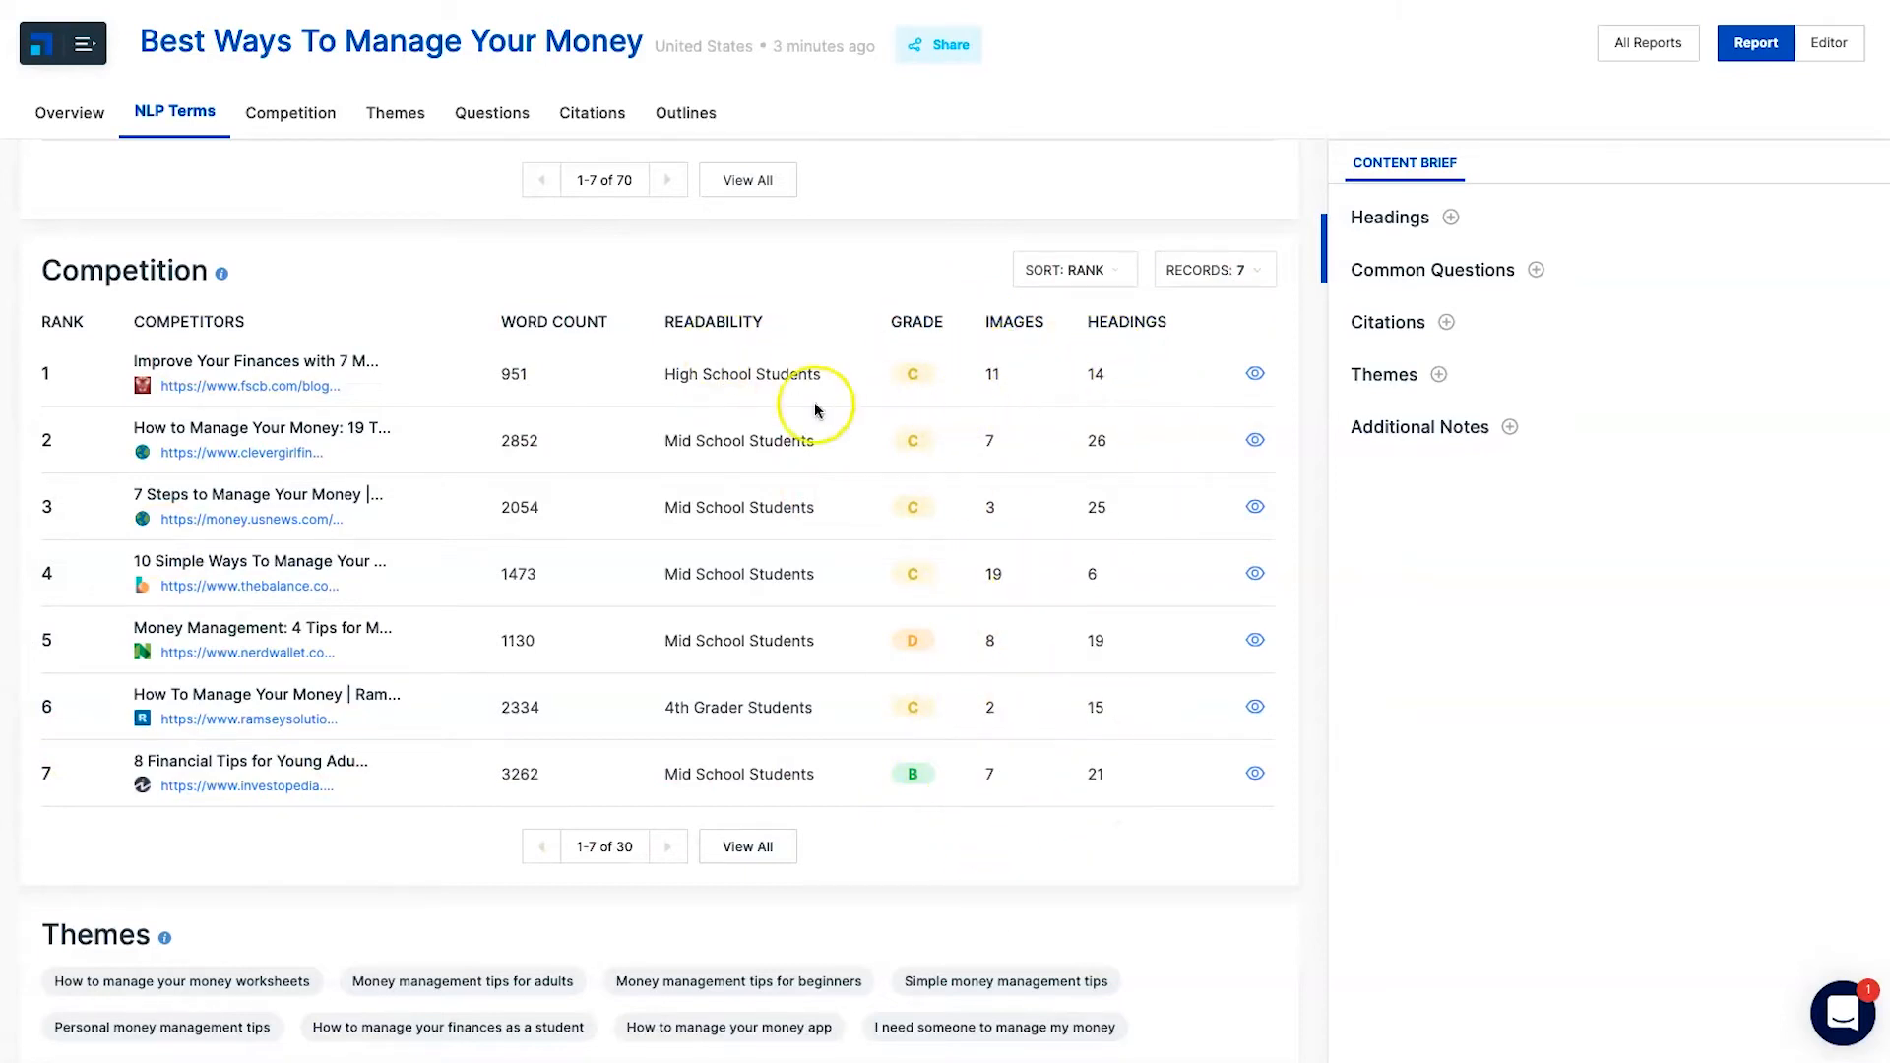
scroll(153, 291, up, 10)
scroll(328, 380, down, 10)
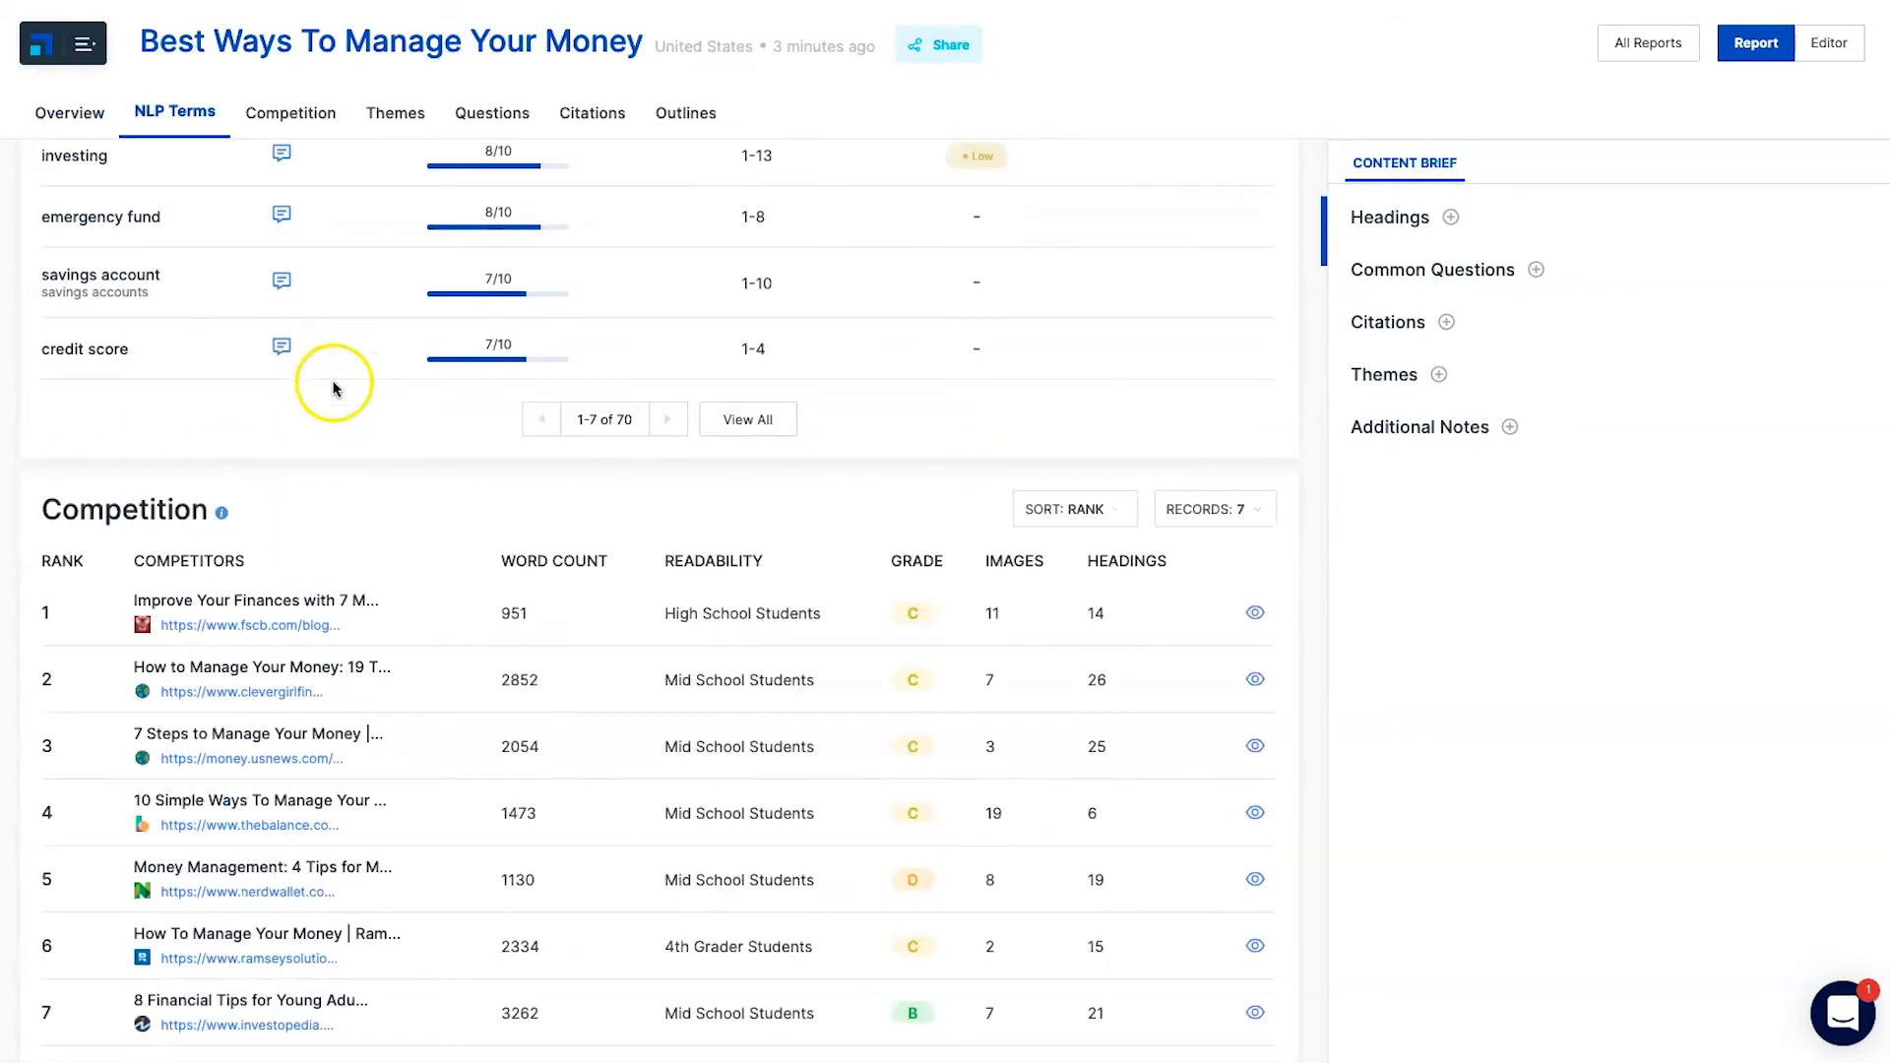
Add the theme "Money management tips for beginners" from the report's Themes to the content brief
scroll(510, 539, down, 4)
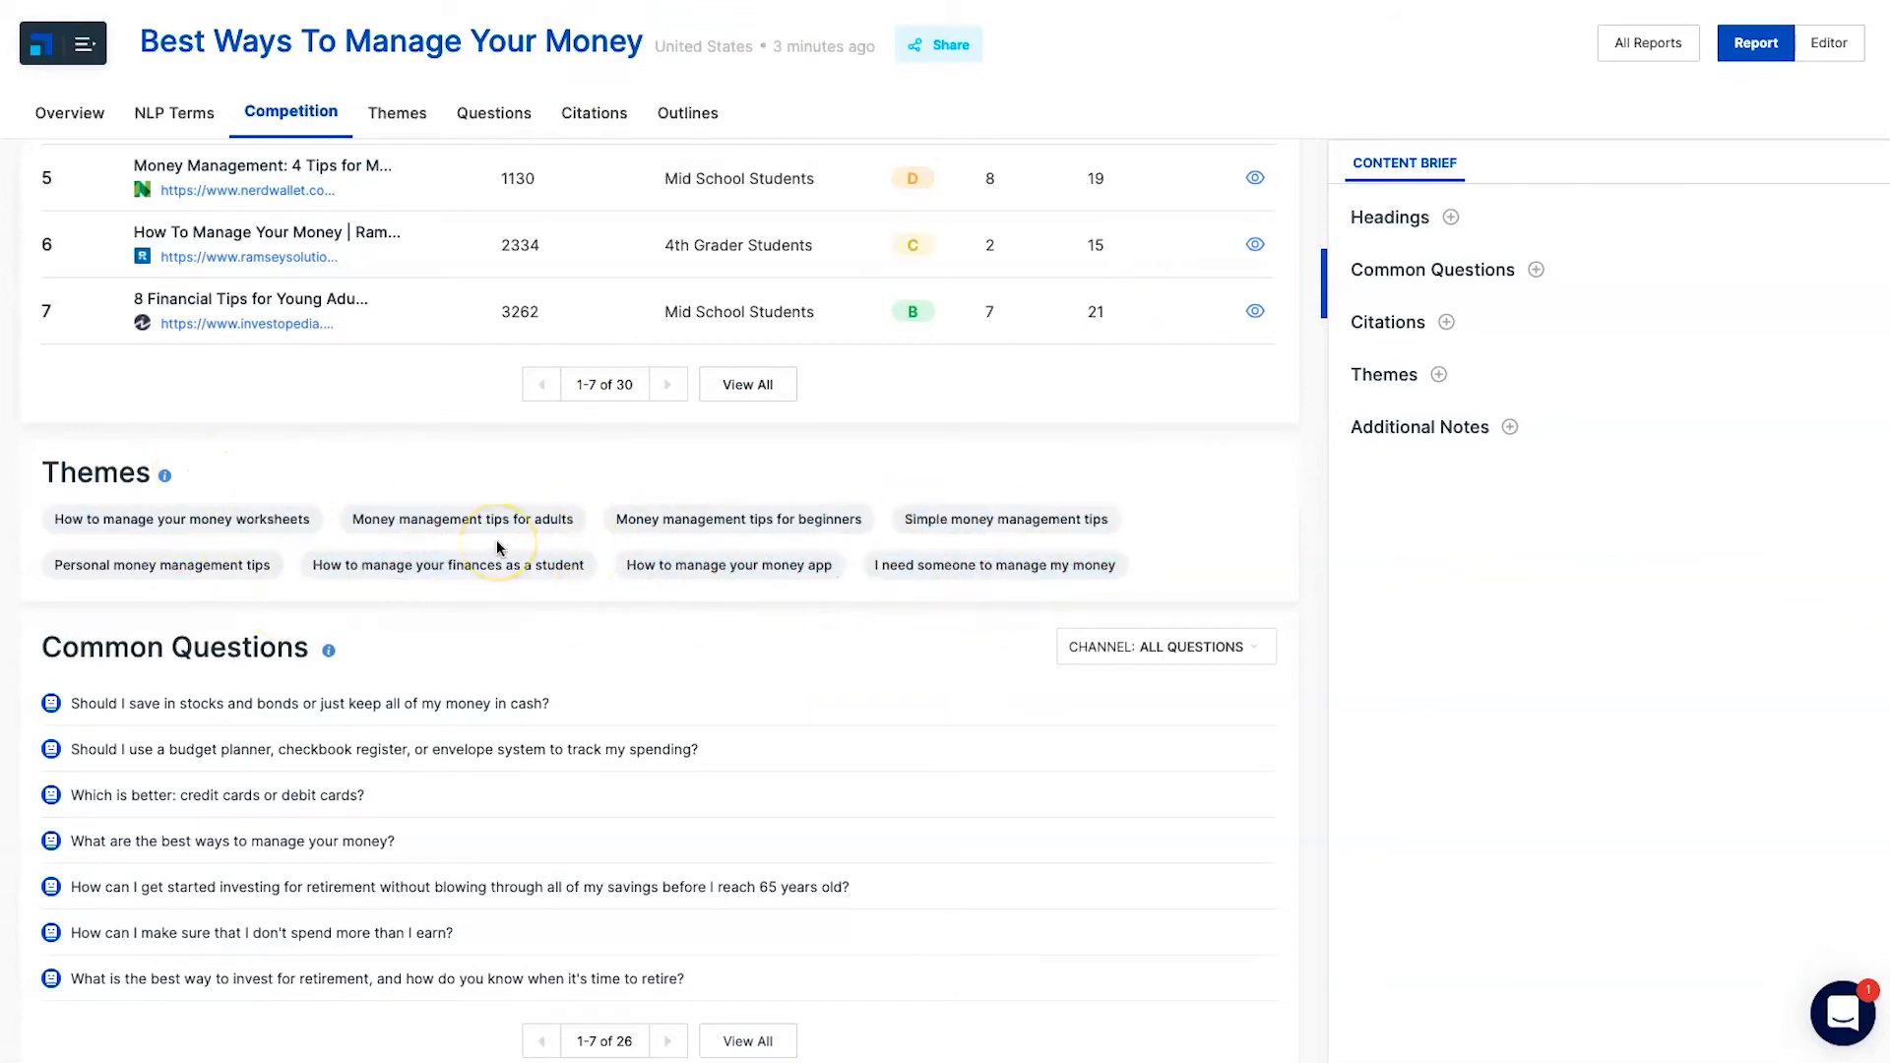
scroll(605, 531, down, 2)
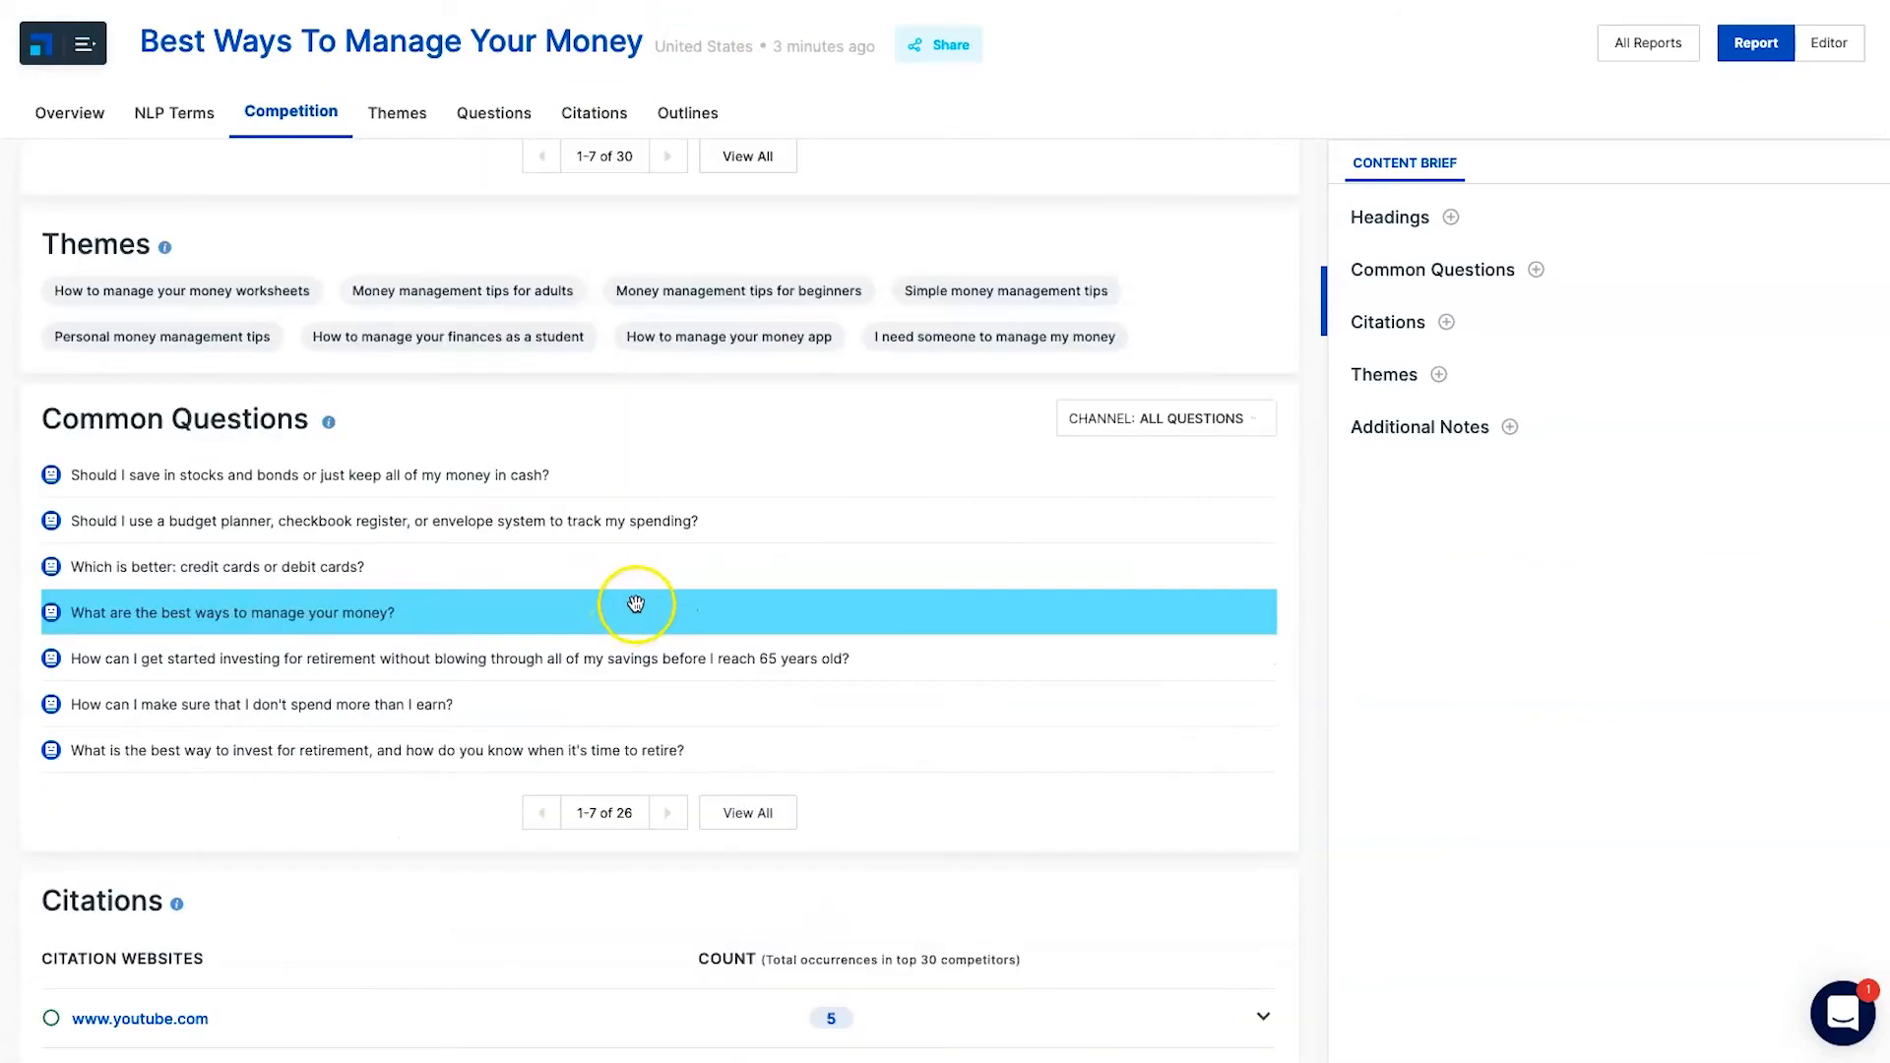
click(771, 297)
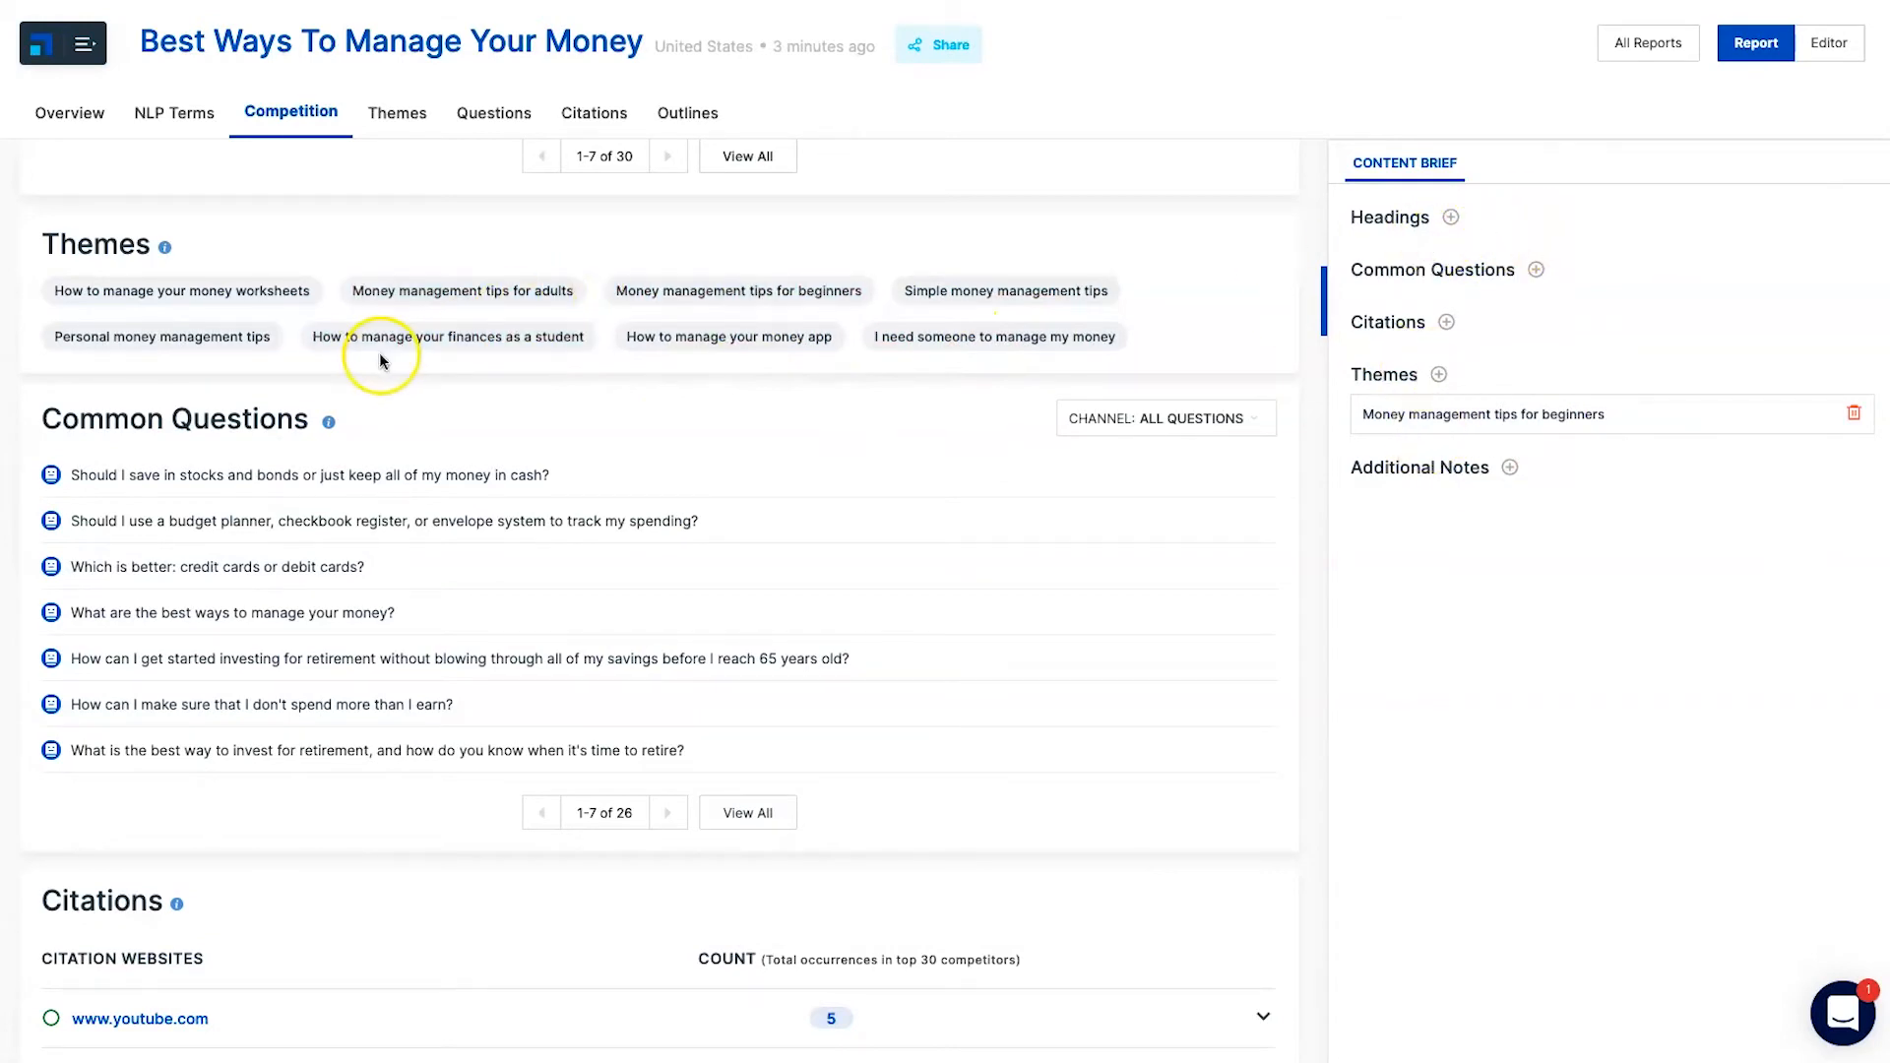
Page through the report's Common Questions to the last set, reading the suggested questions from each source
scroll(512, 418, down, 1)
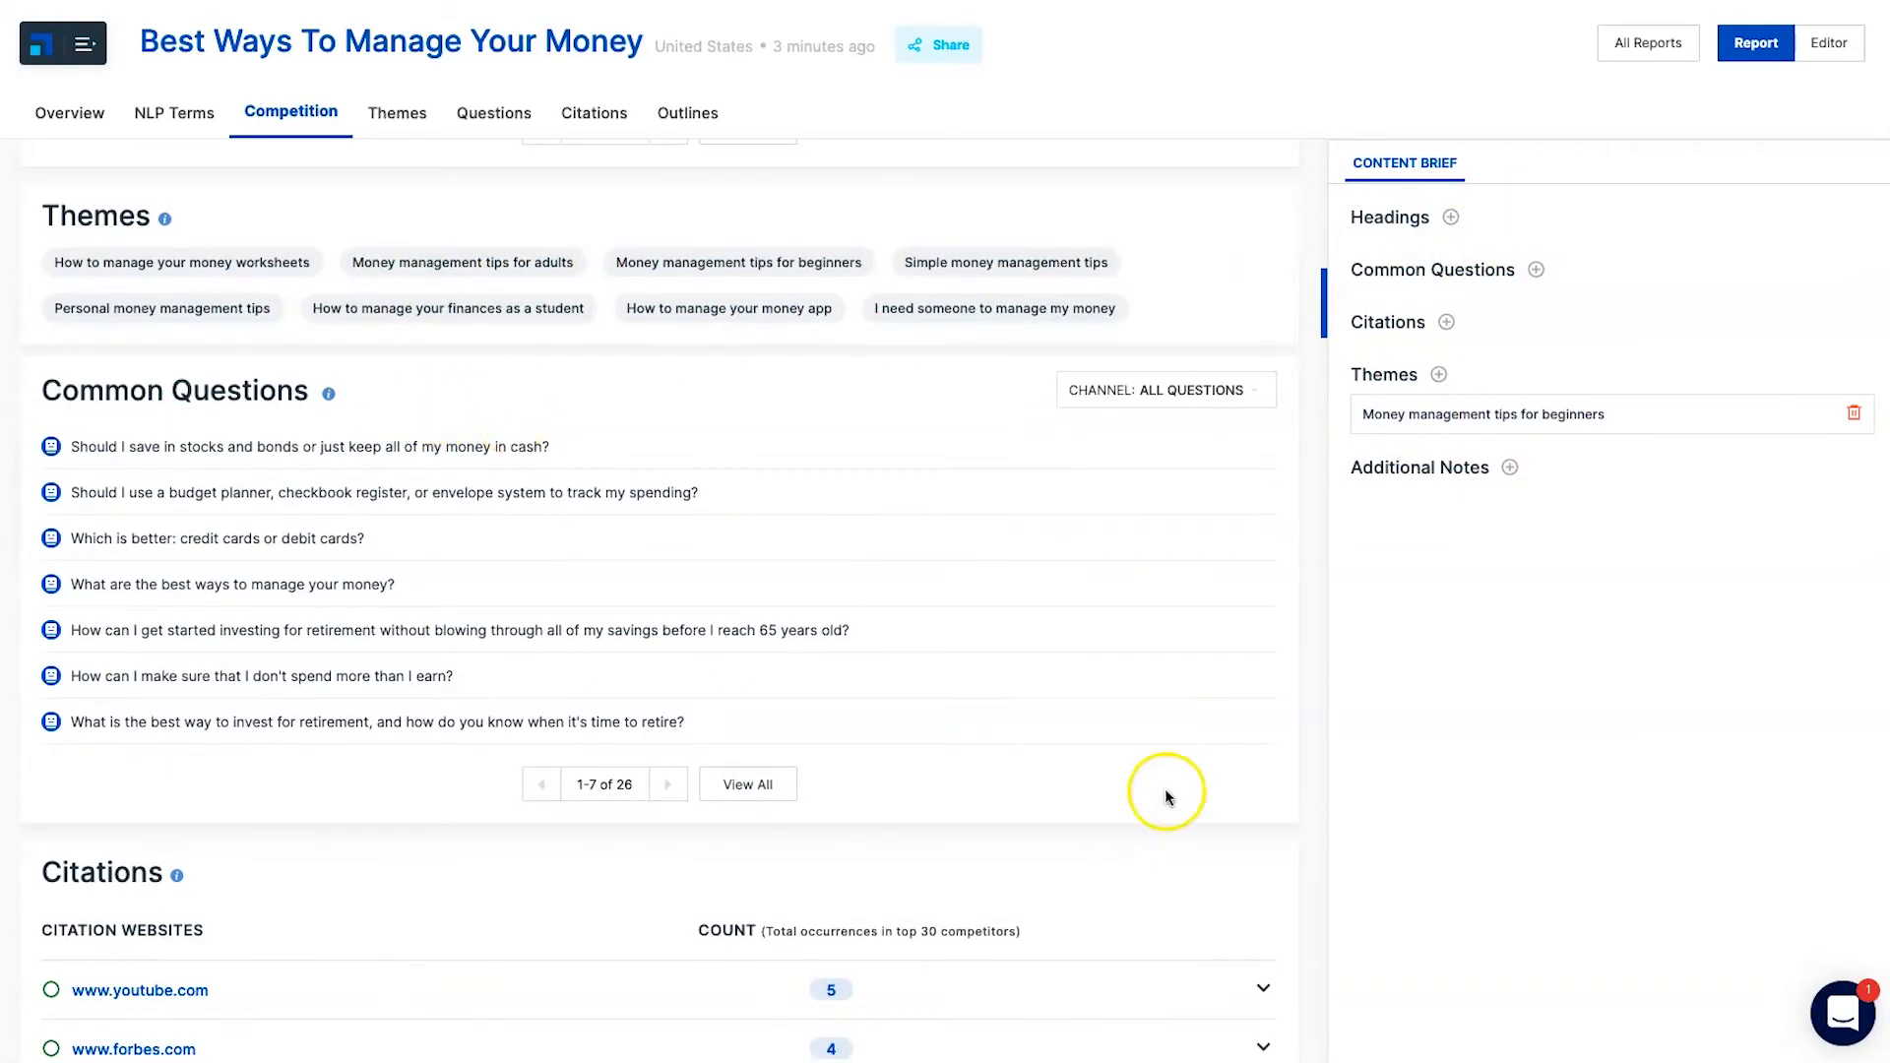
mouse_move(332, 397)
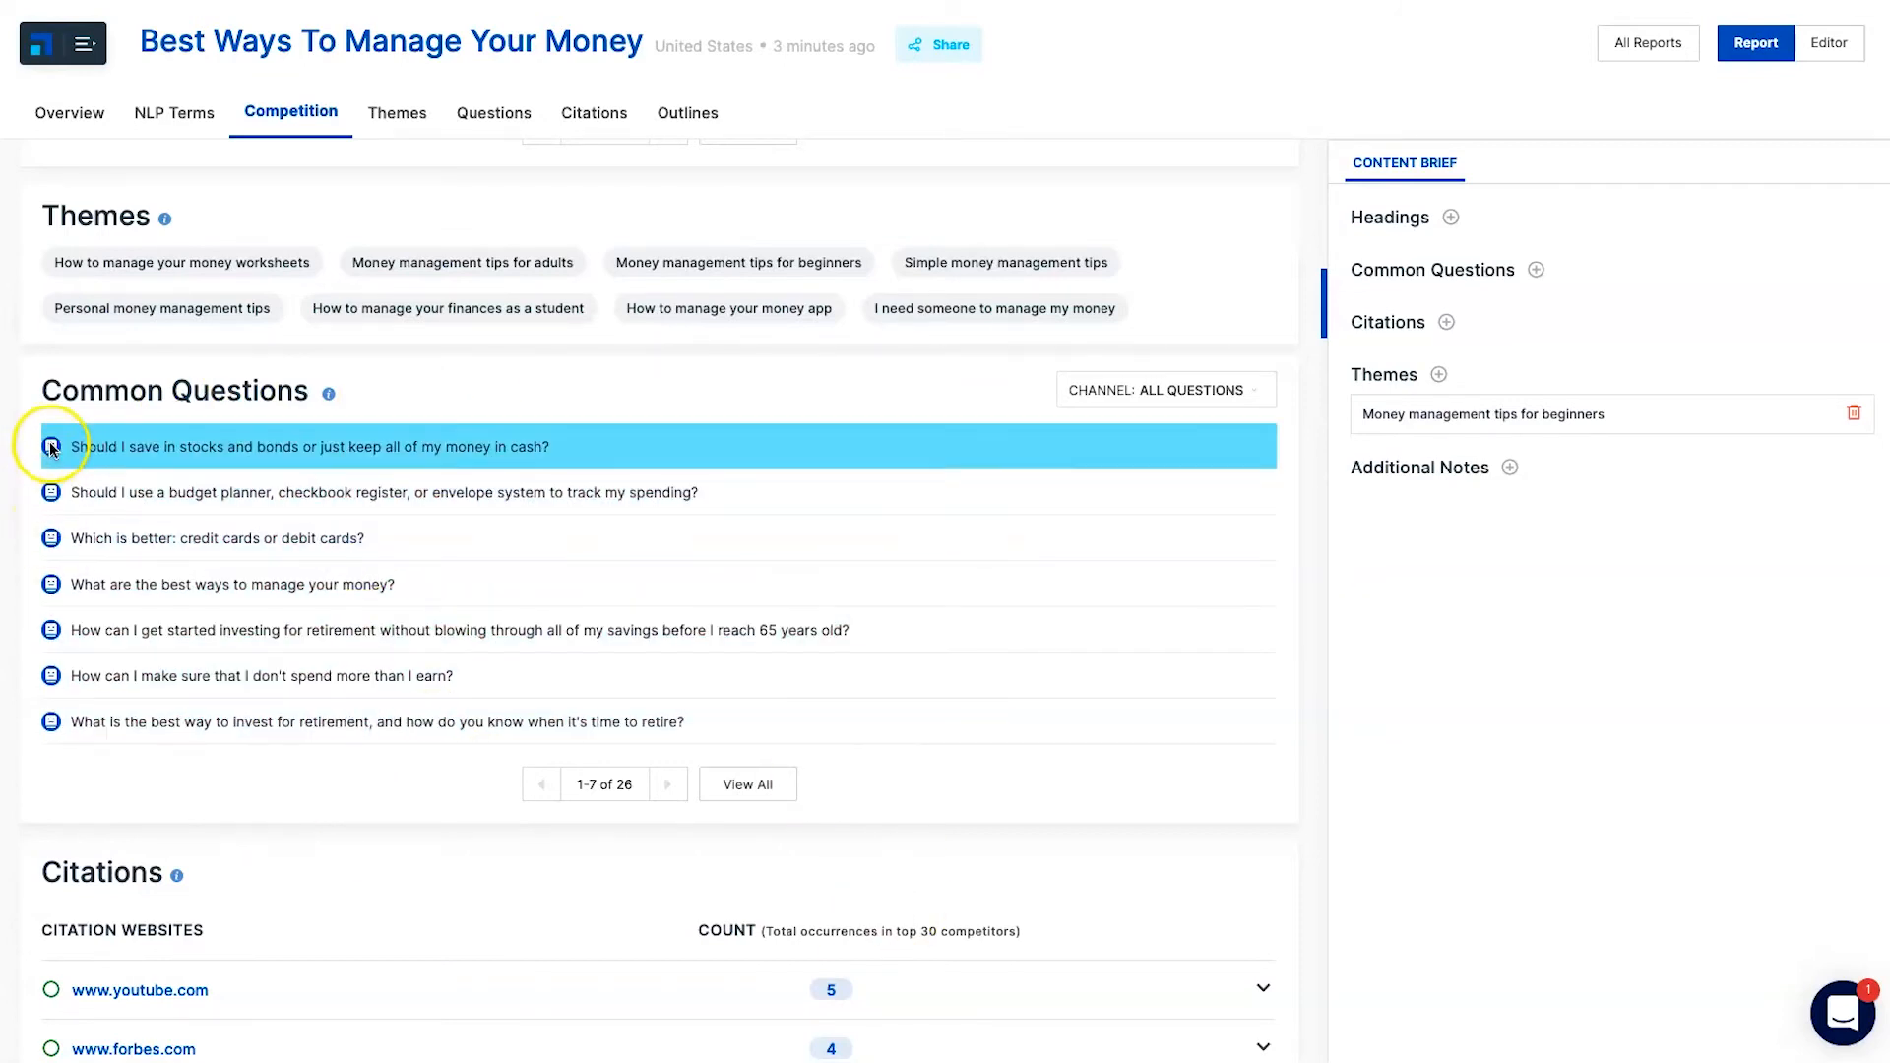
click(666, 784)
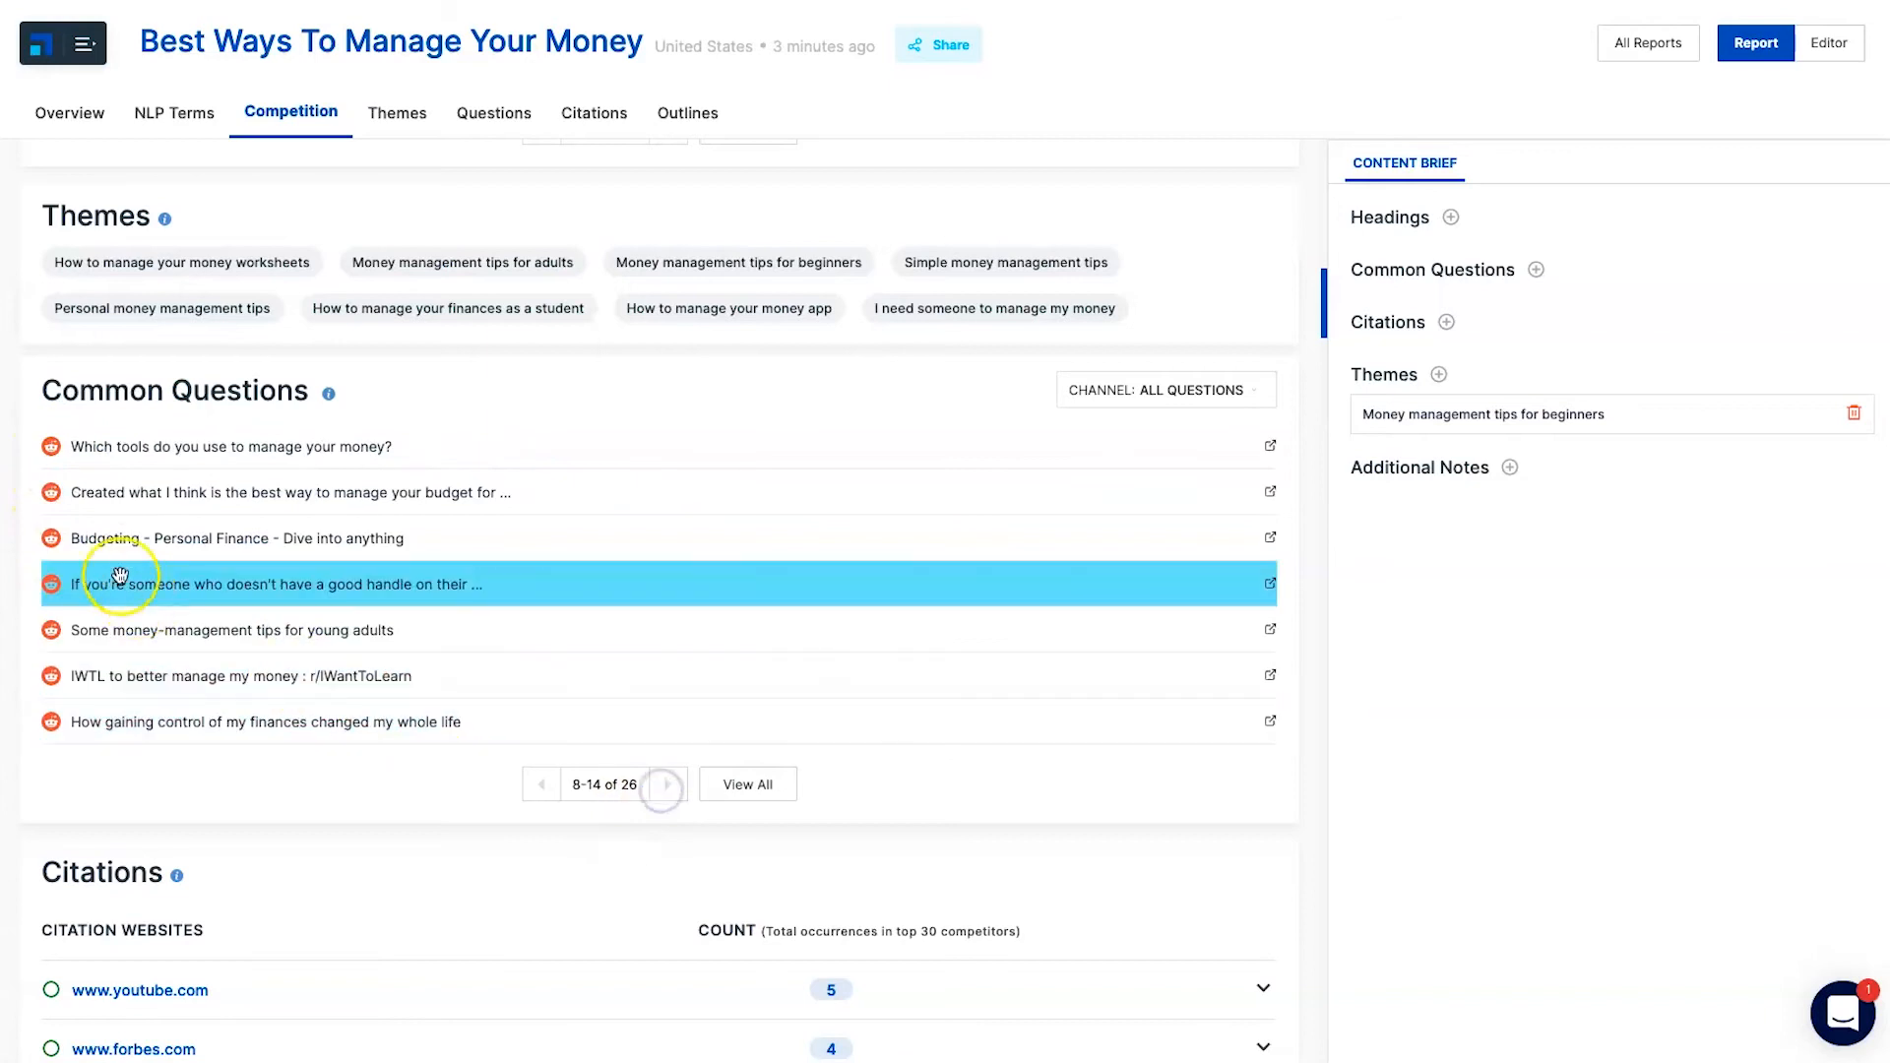
click(666, 785)
double_click(667, 784)
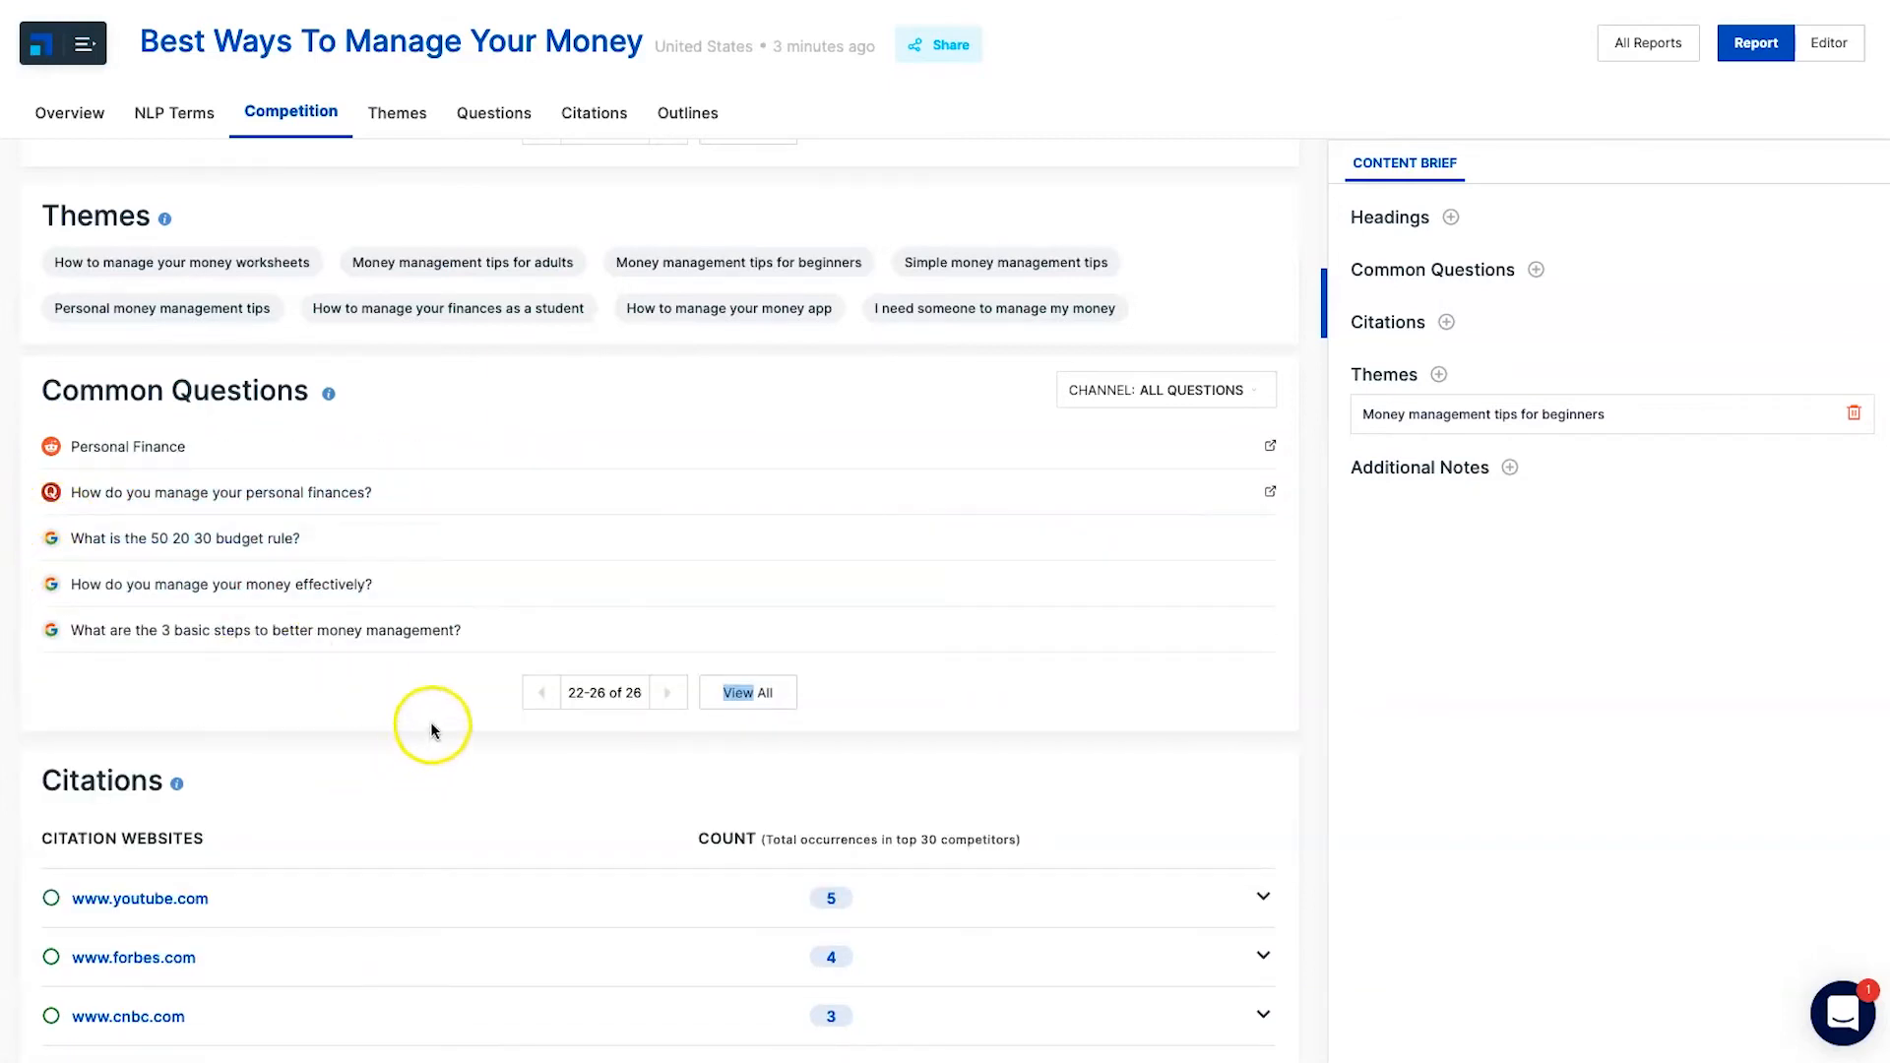
Remove both "I'm very bad with money" entries from the brief's Common Questions and return to the first page of questions
triple_click(554, 694)
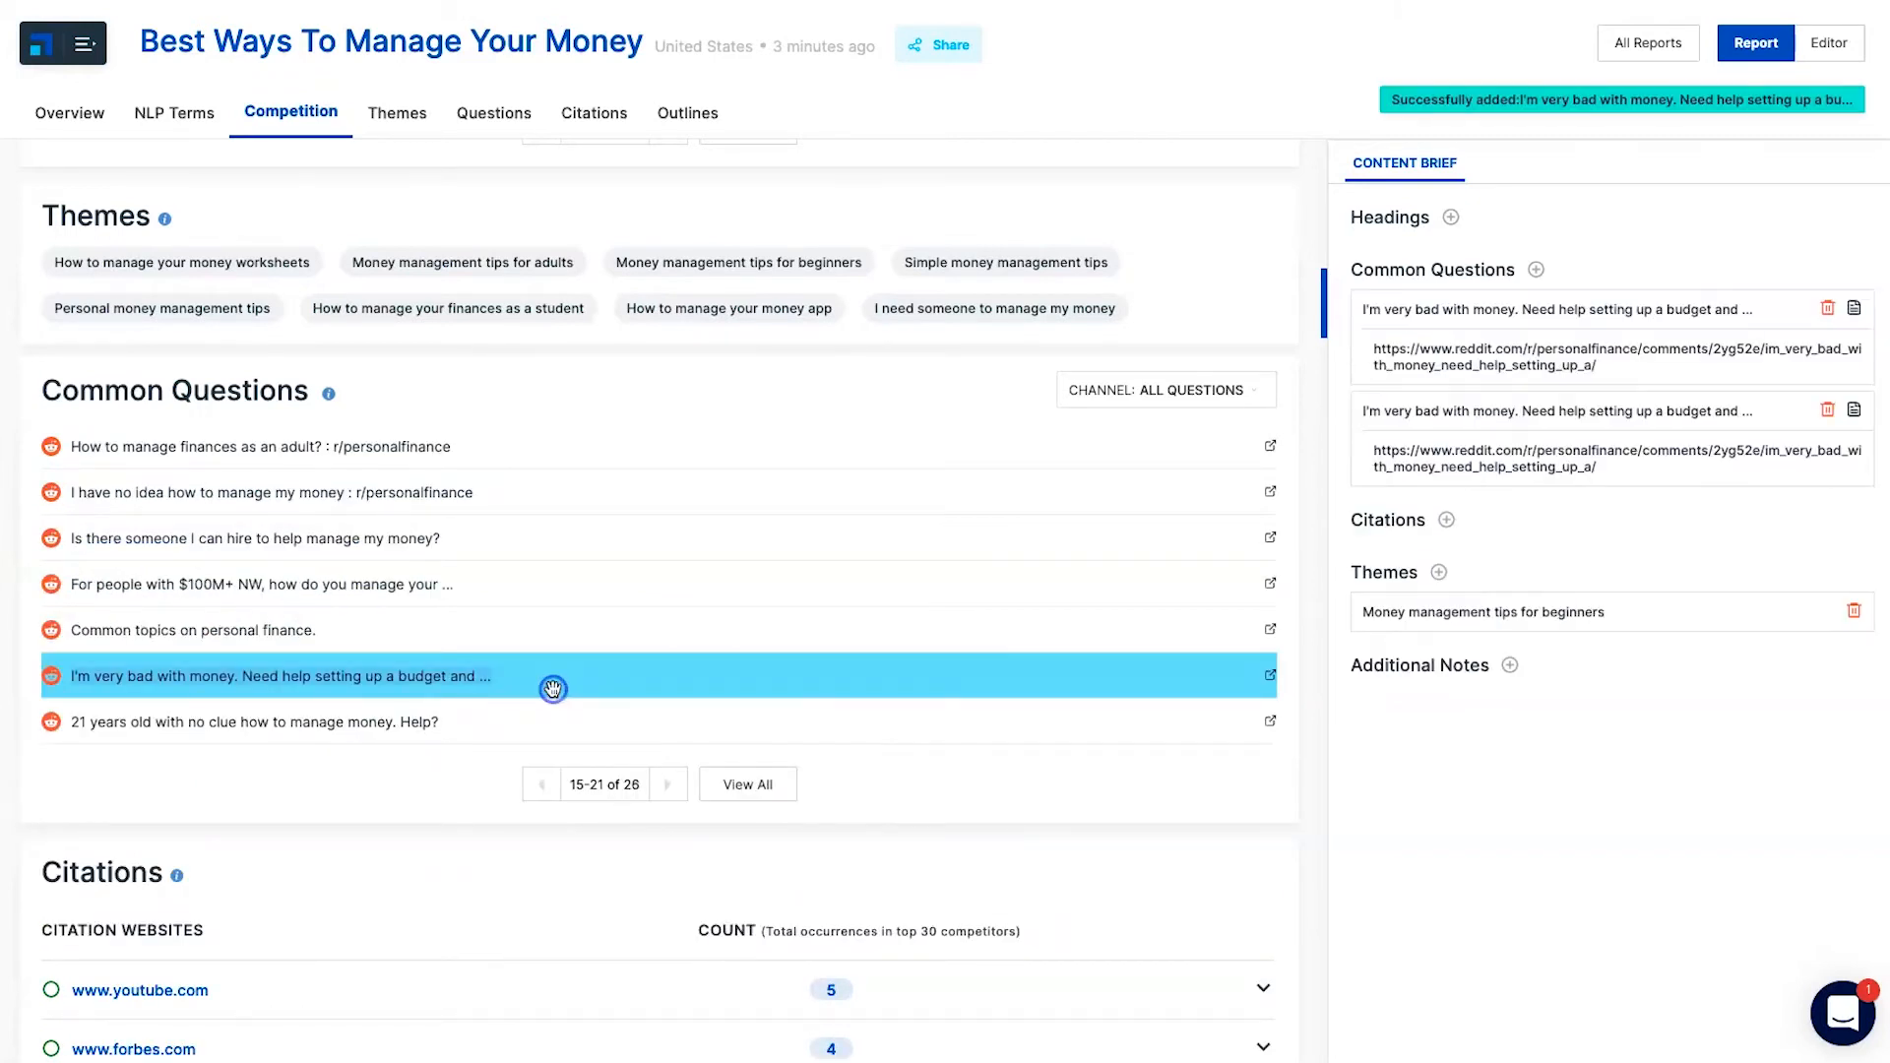
click(1823, 308)
click(1823, 308)
double_click(547, 787)
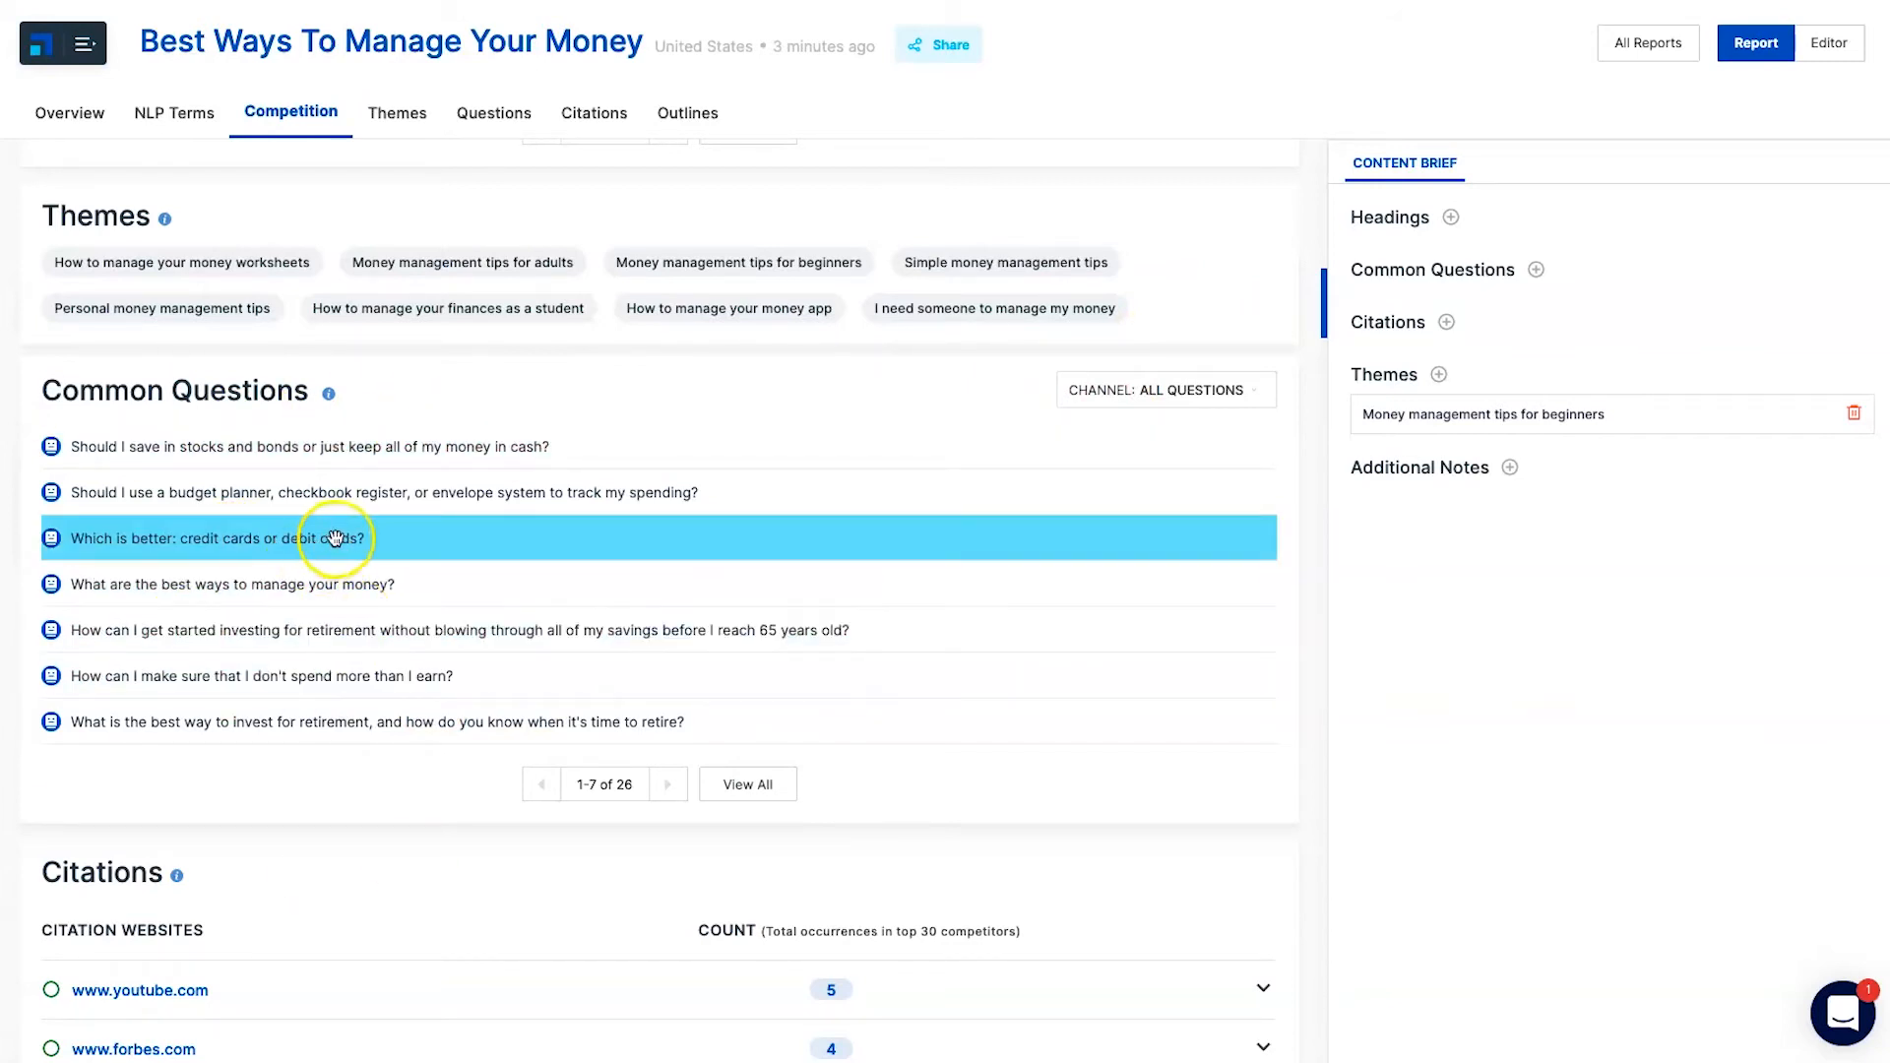
scroll(384, 848, down, 4)
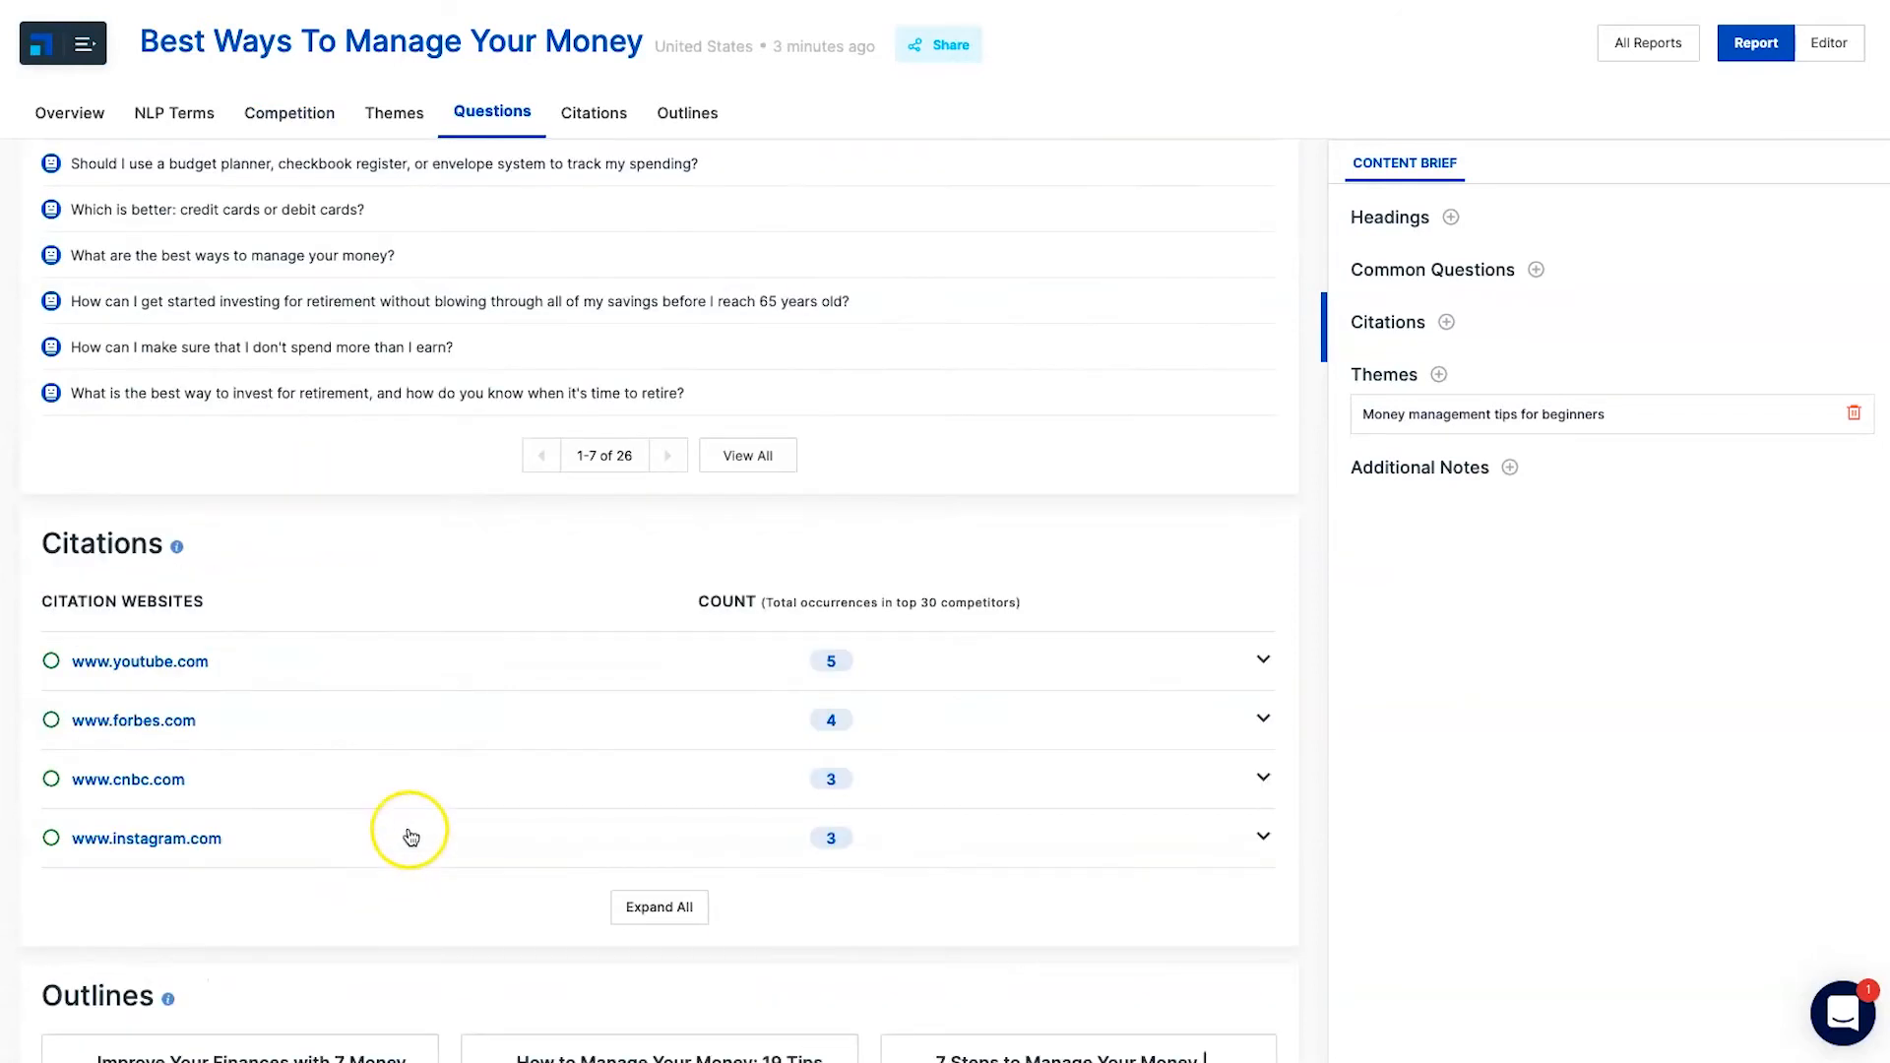
drag(243, 506, 47, 501)
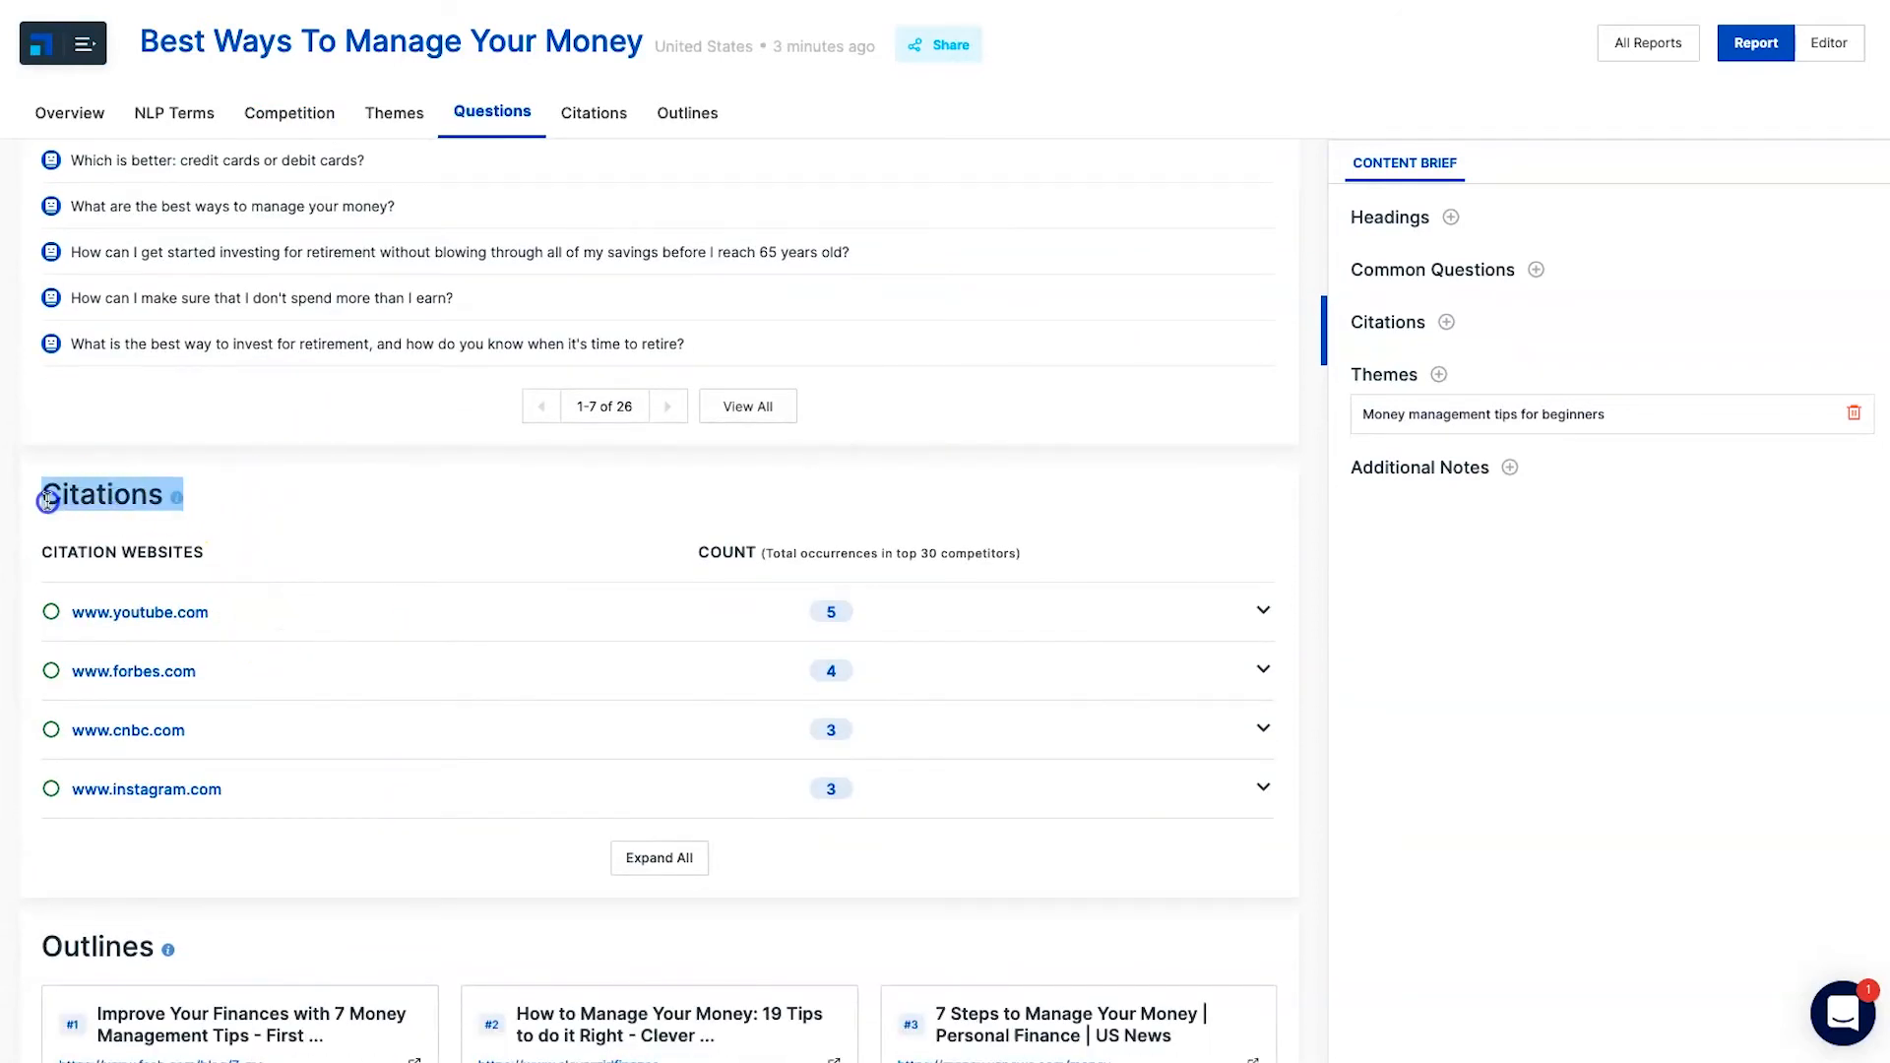
click(327, 525)
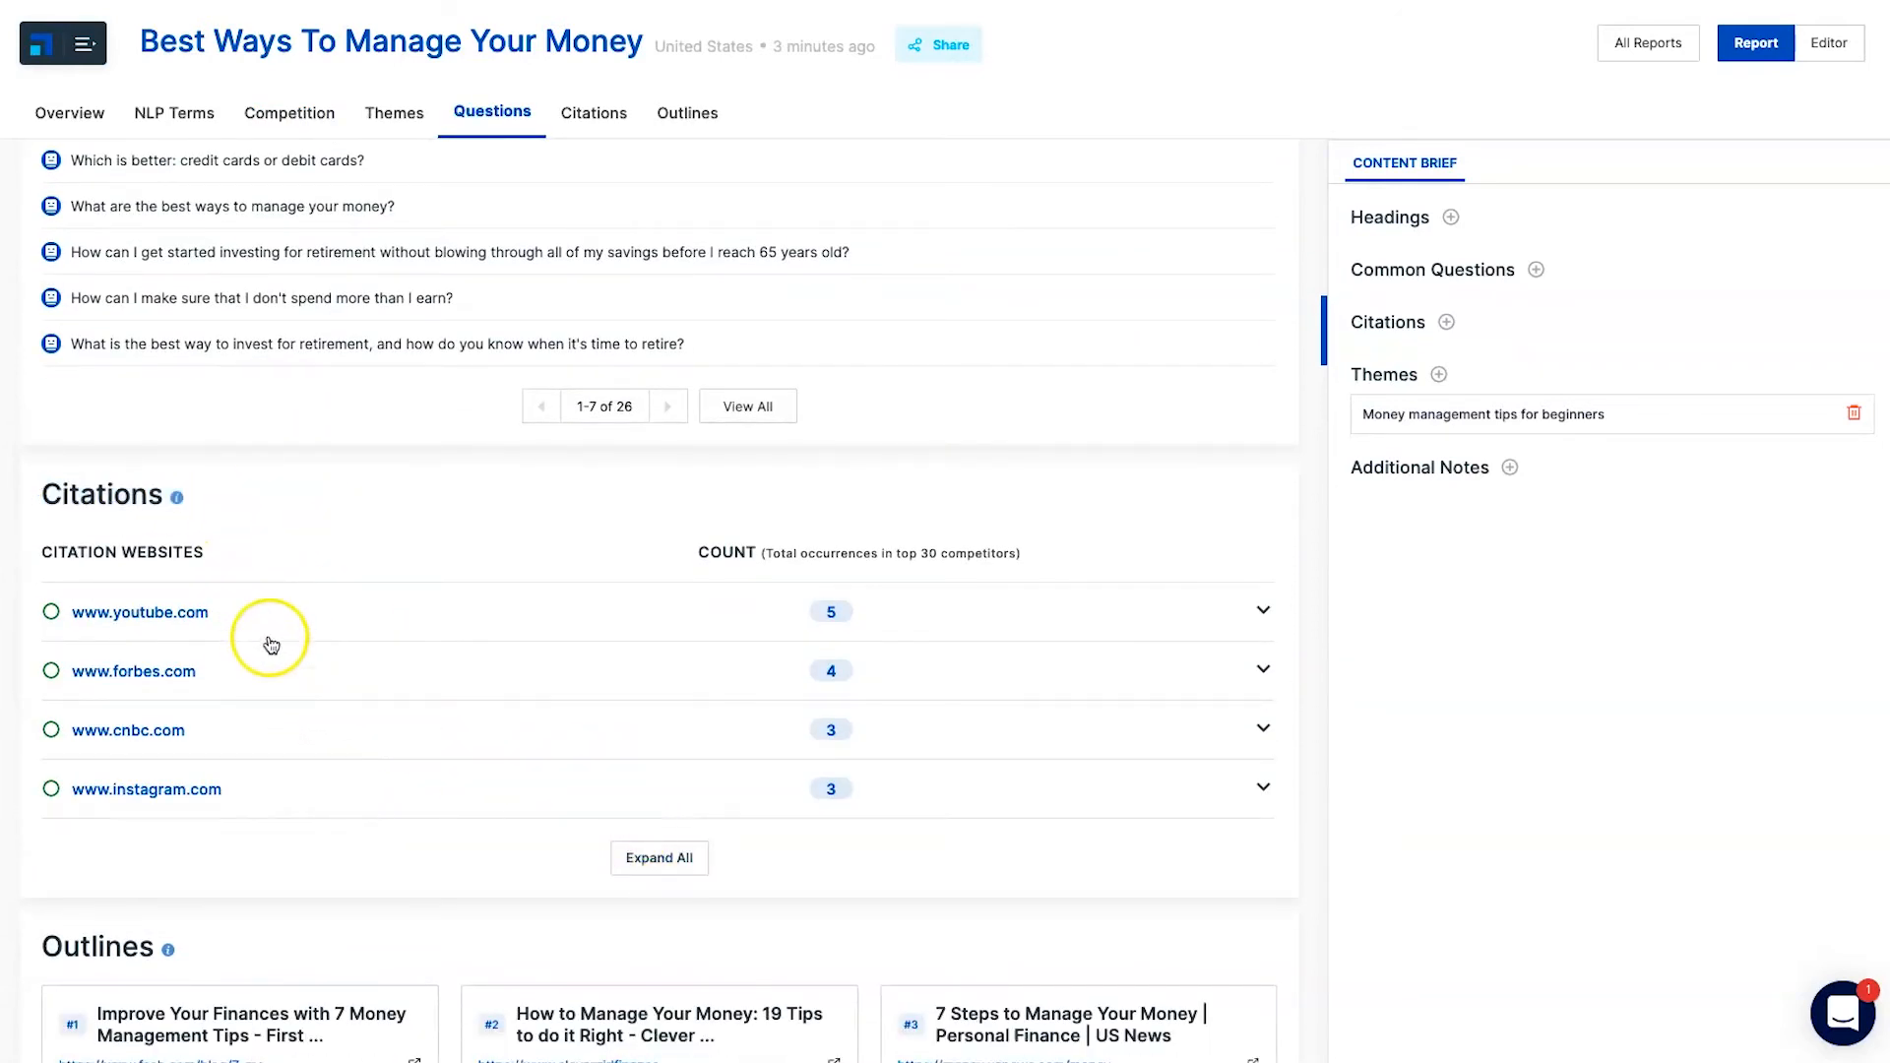
scroll(375, 591, down, 1)
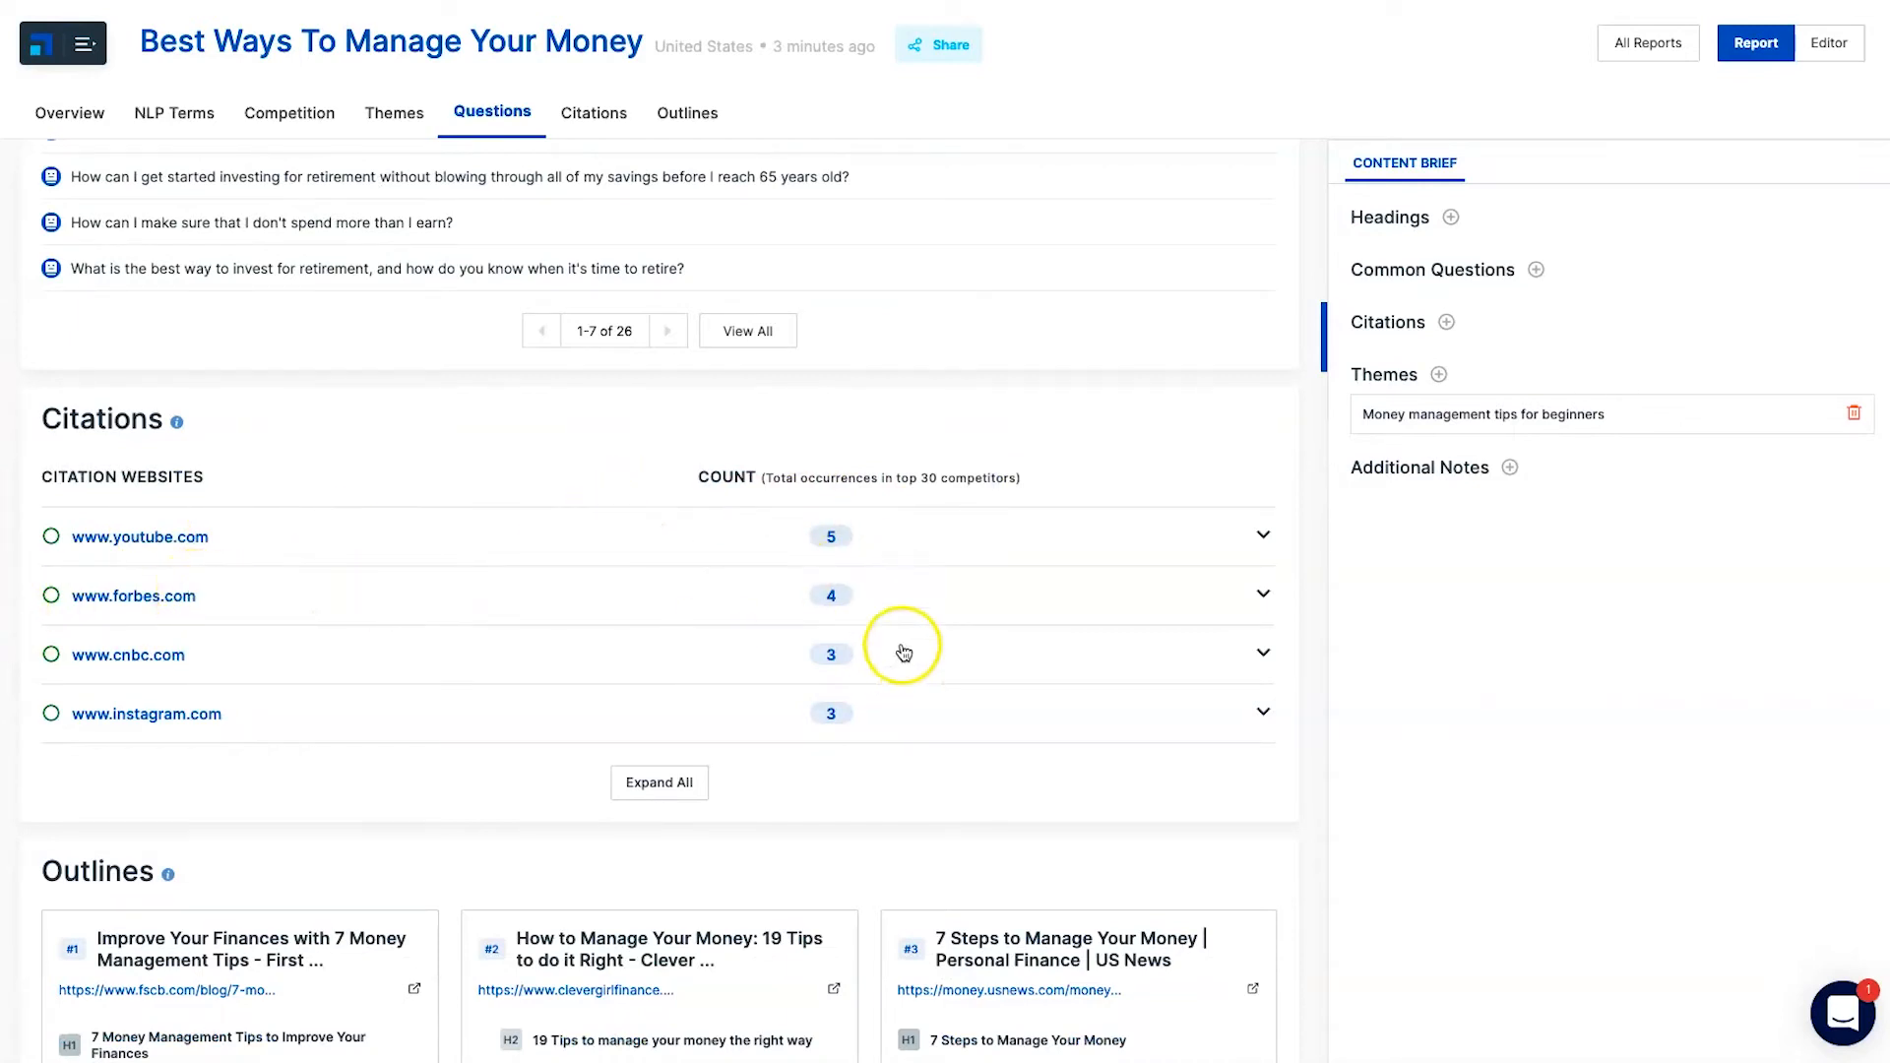
click(679, 604)
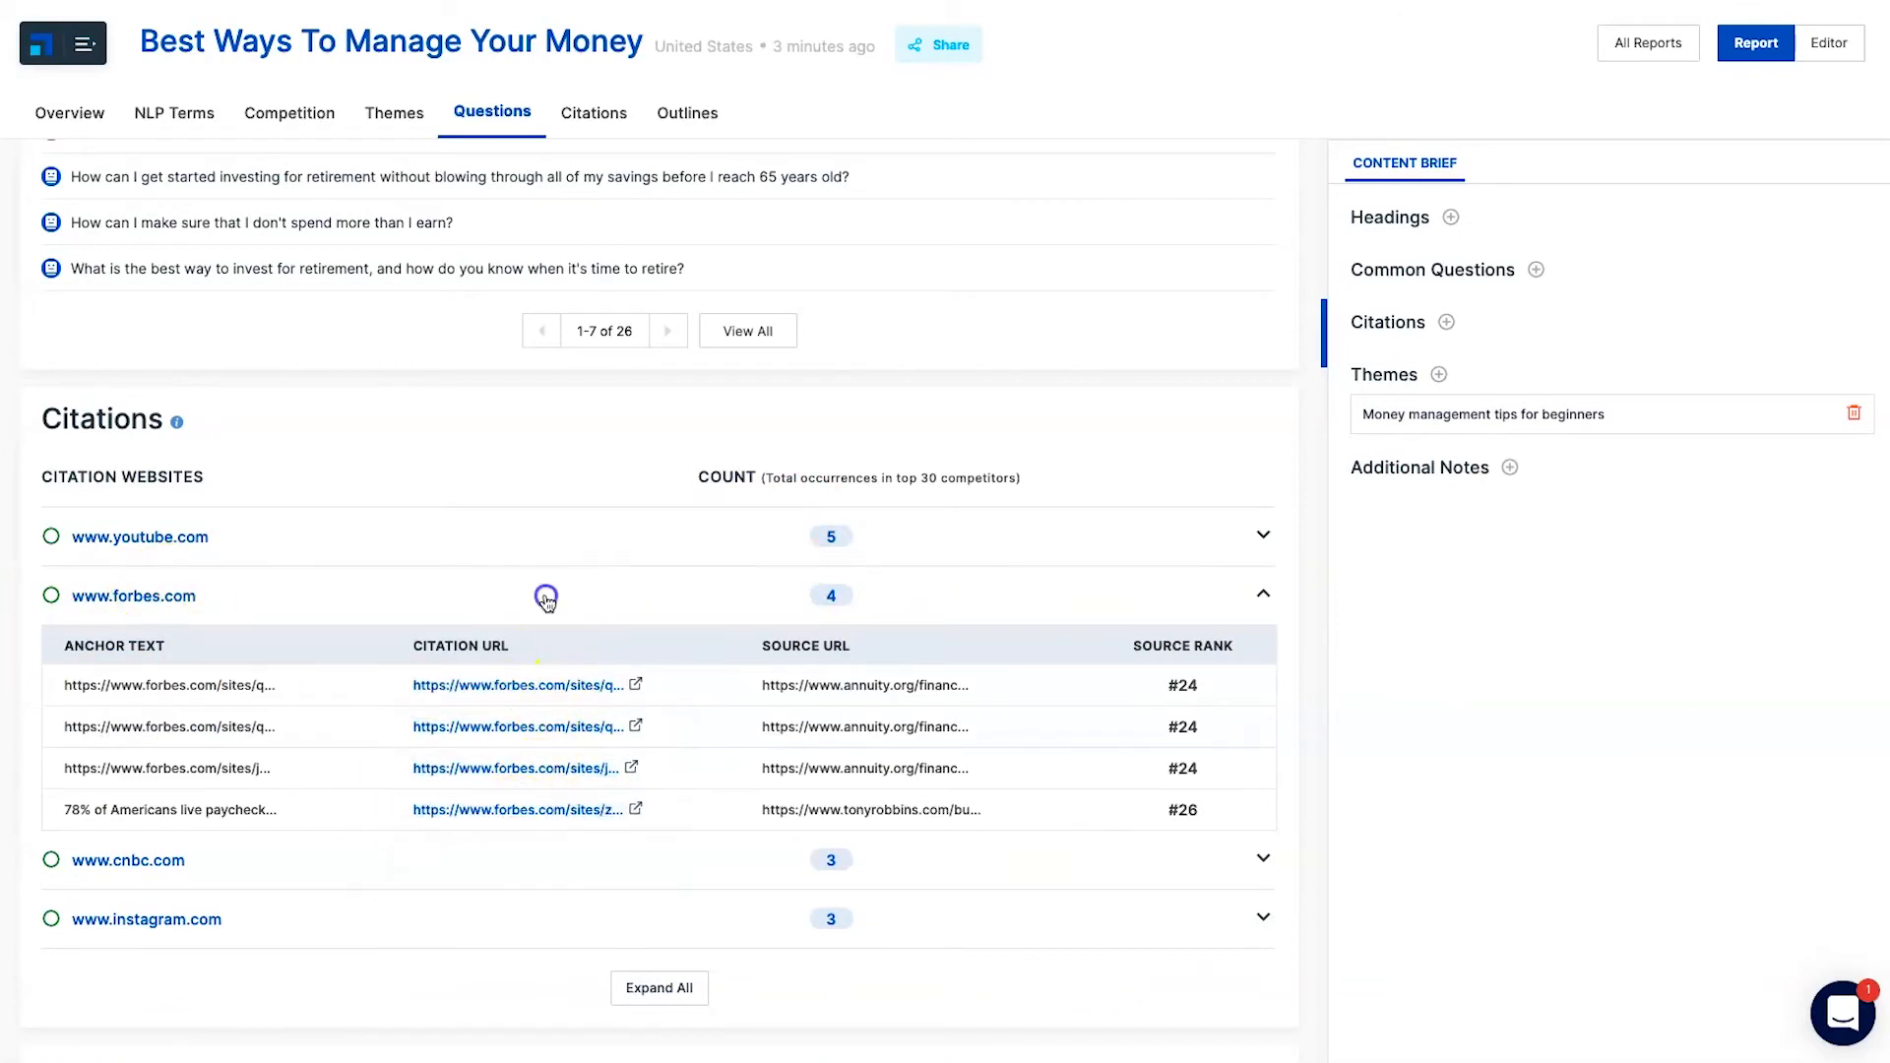
click(544, 596)
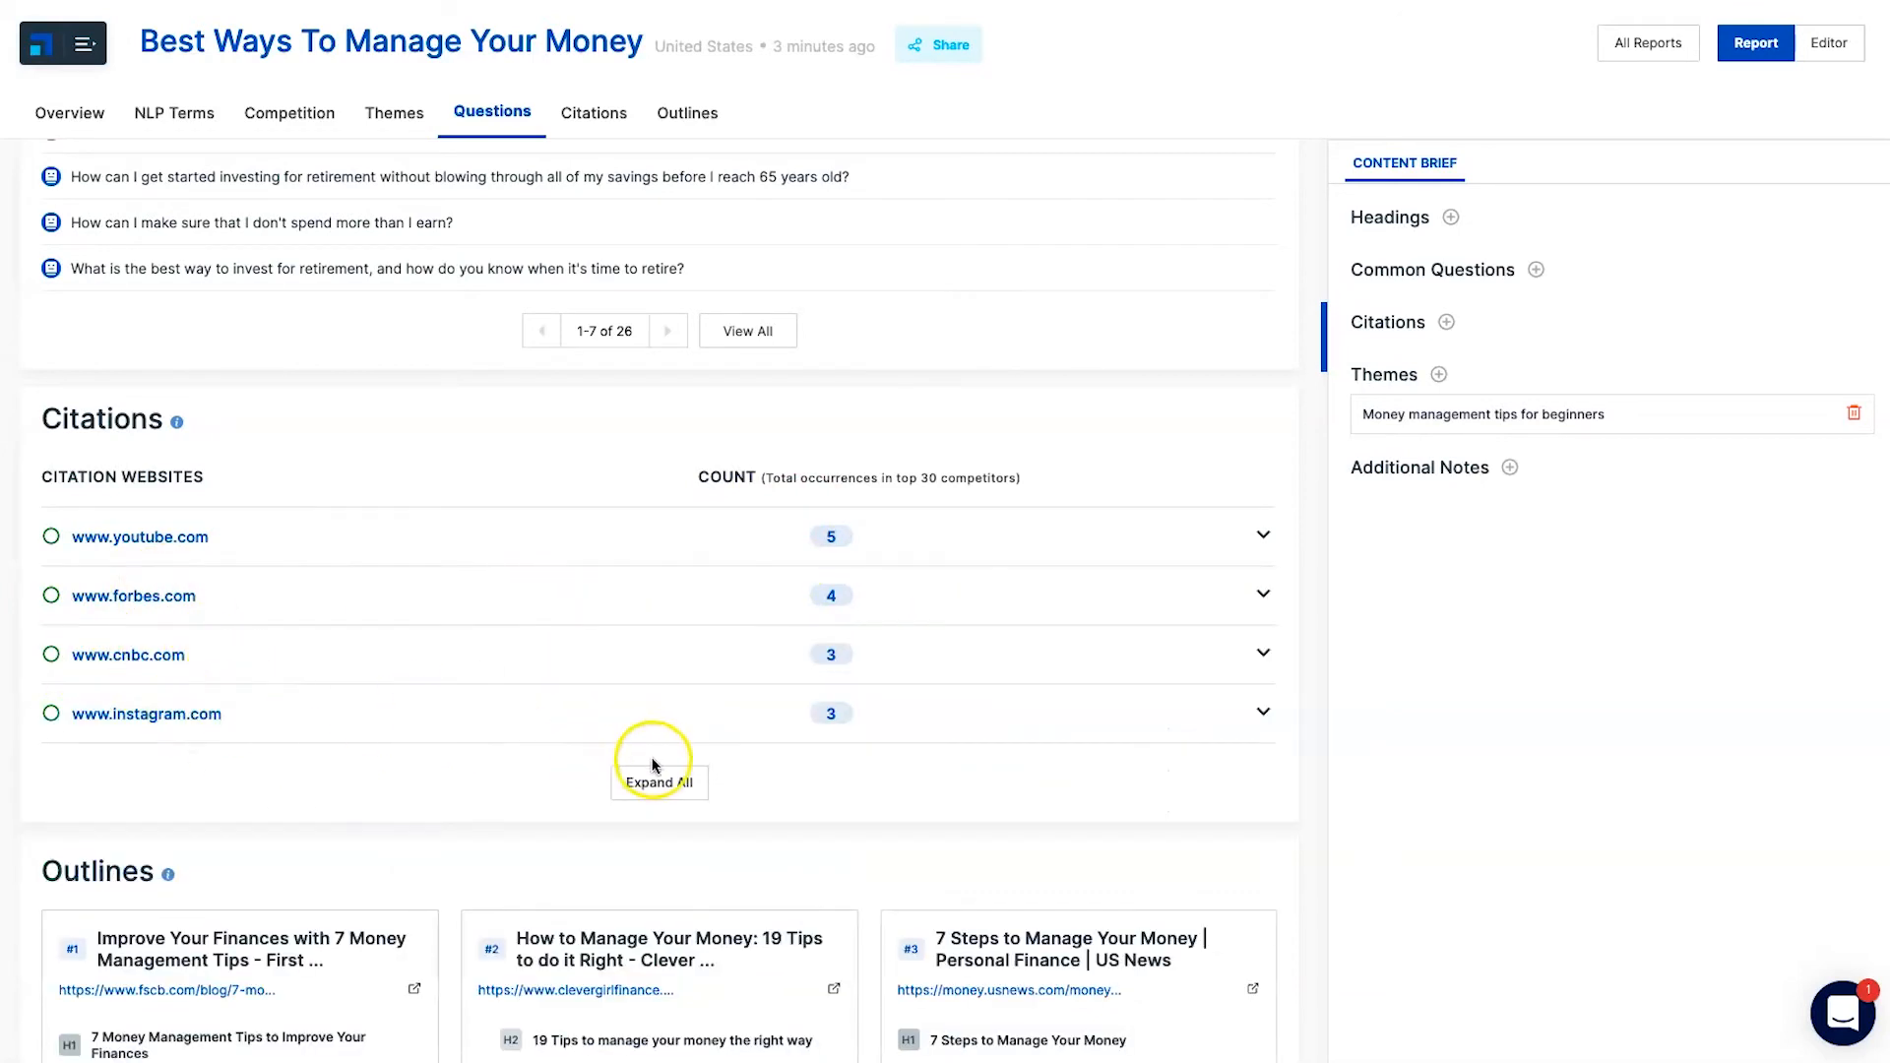
Review the competitor Outlines in the report, comparing the heading structures of the top three pages
scroll(587, 641, down, 3)
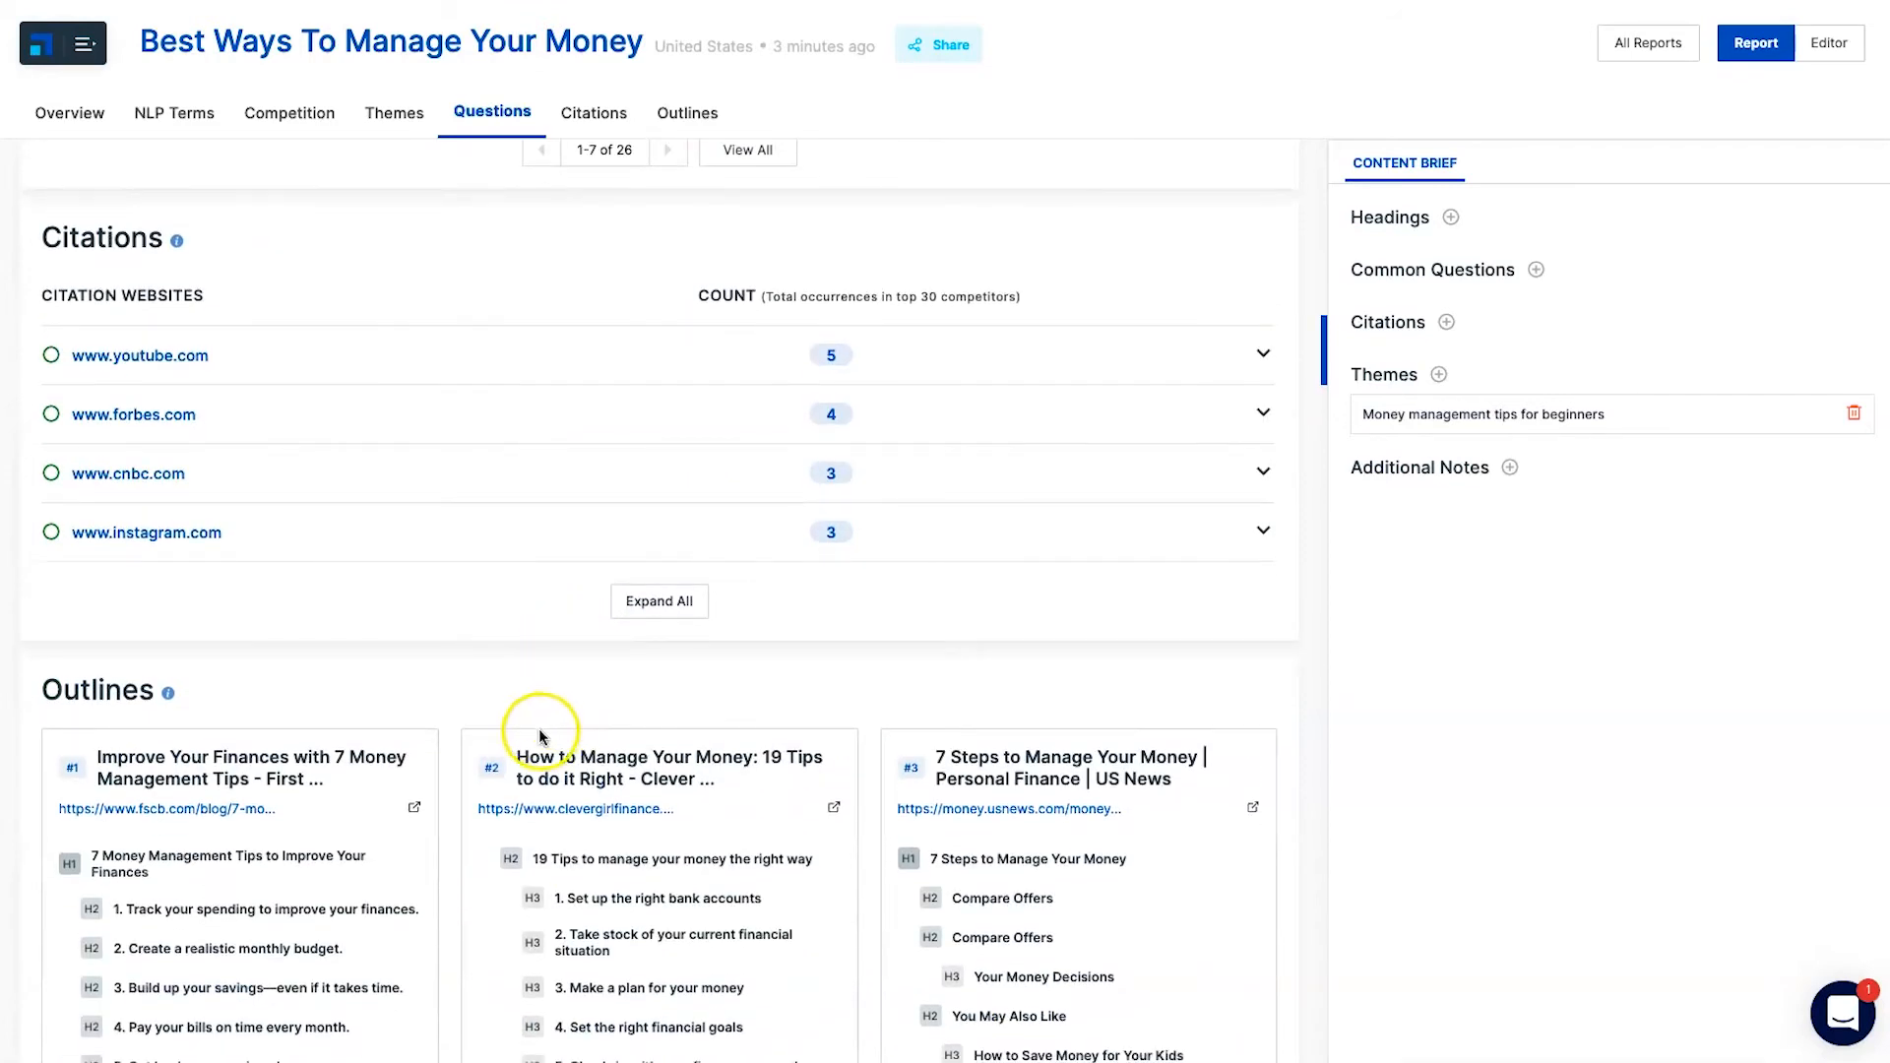
scroll(389, 648, down, 2)
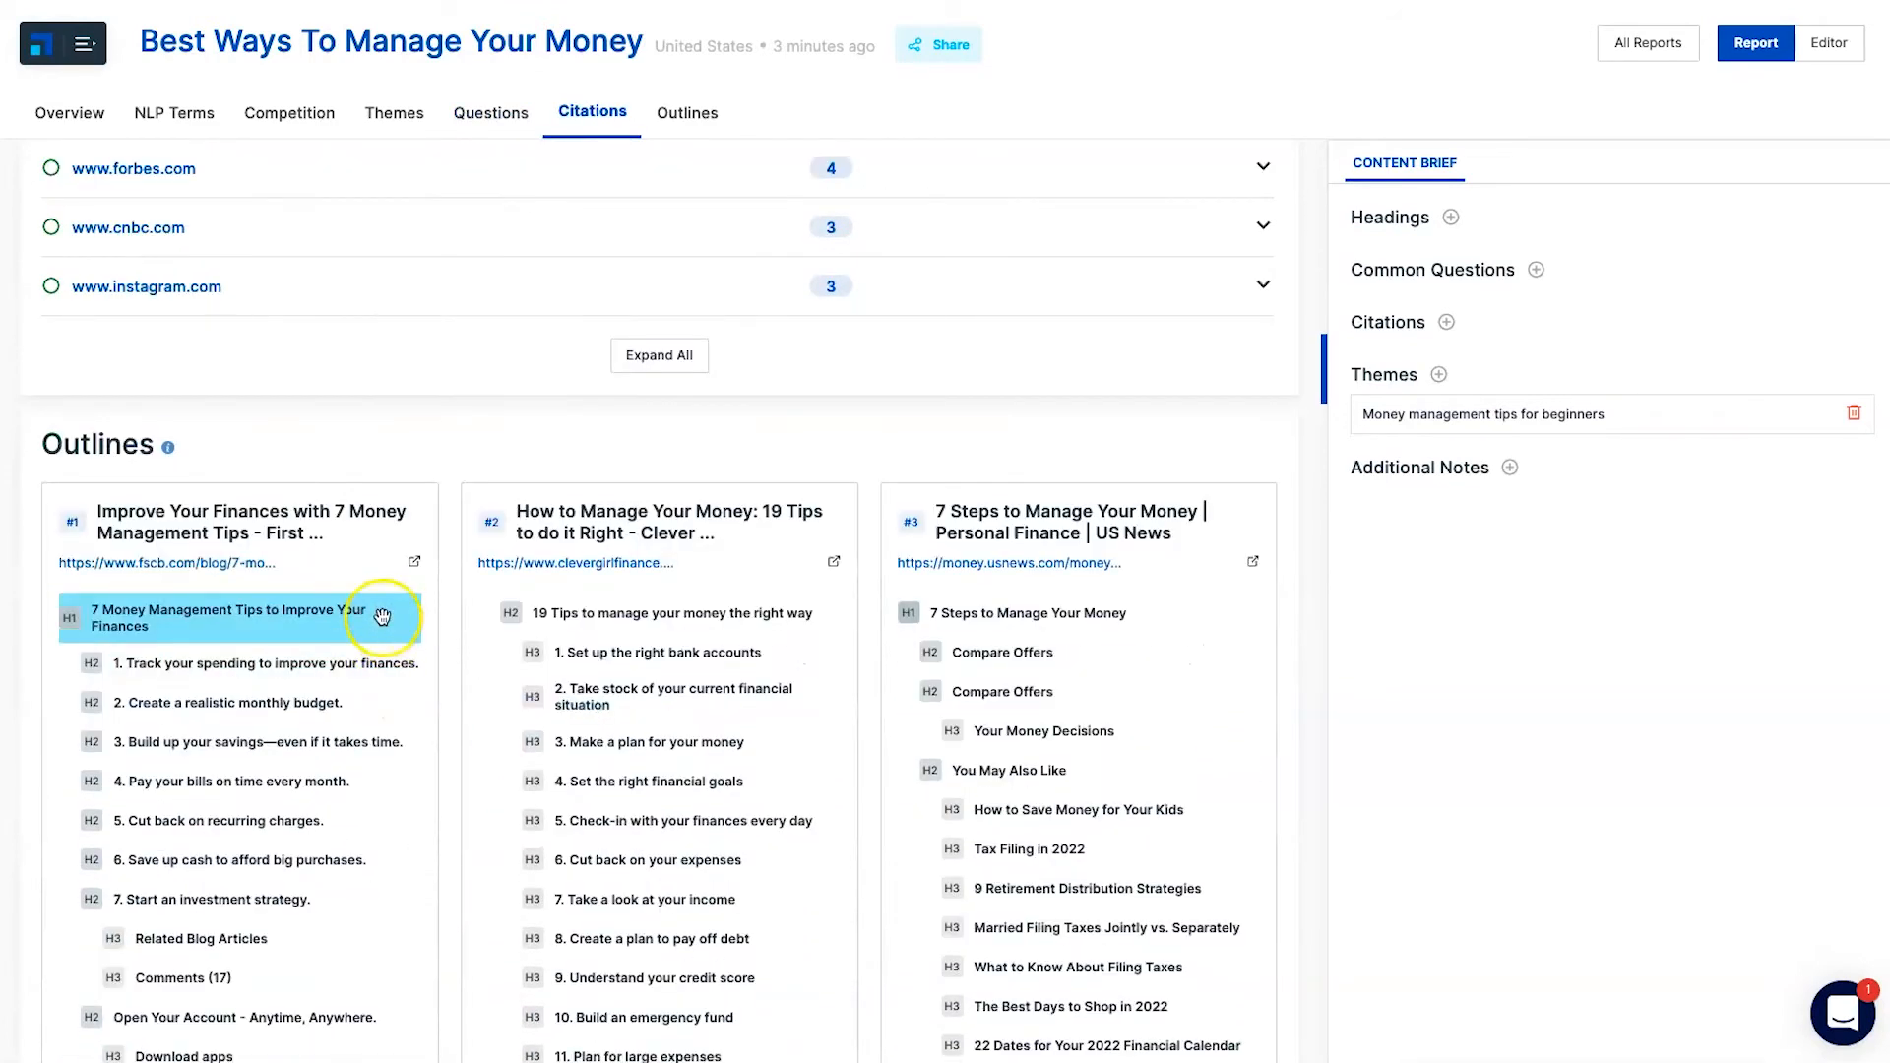
drag(37, 436, 324, 450)
click(324, 448)
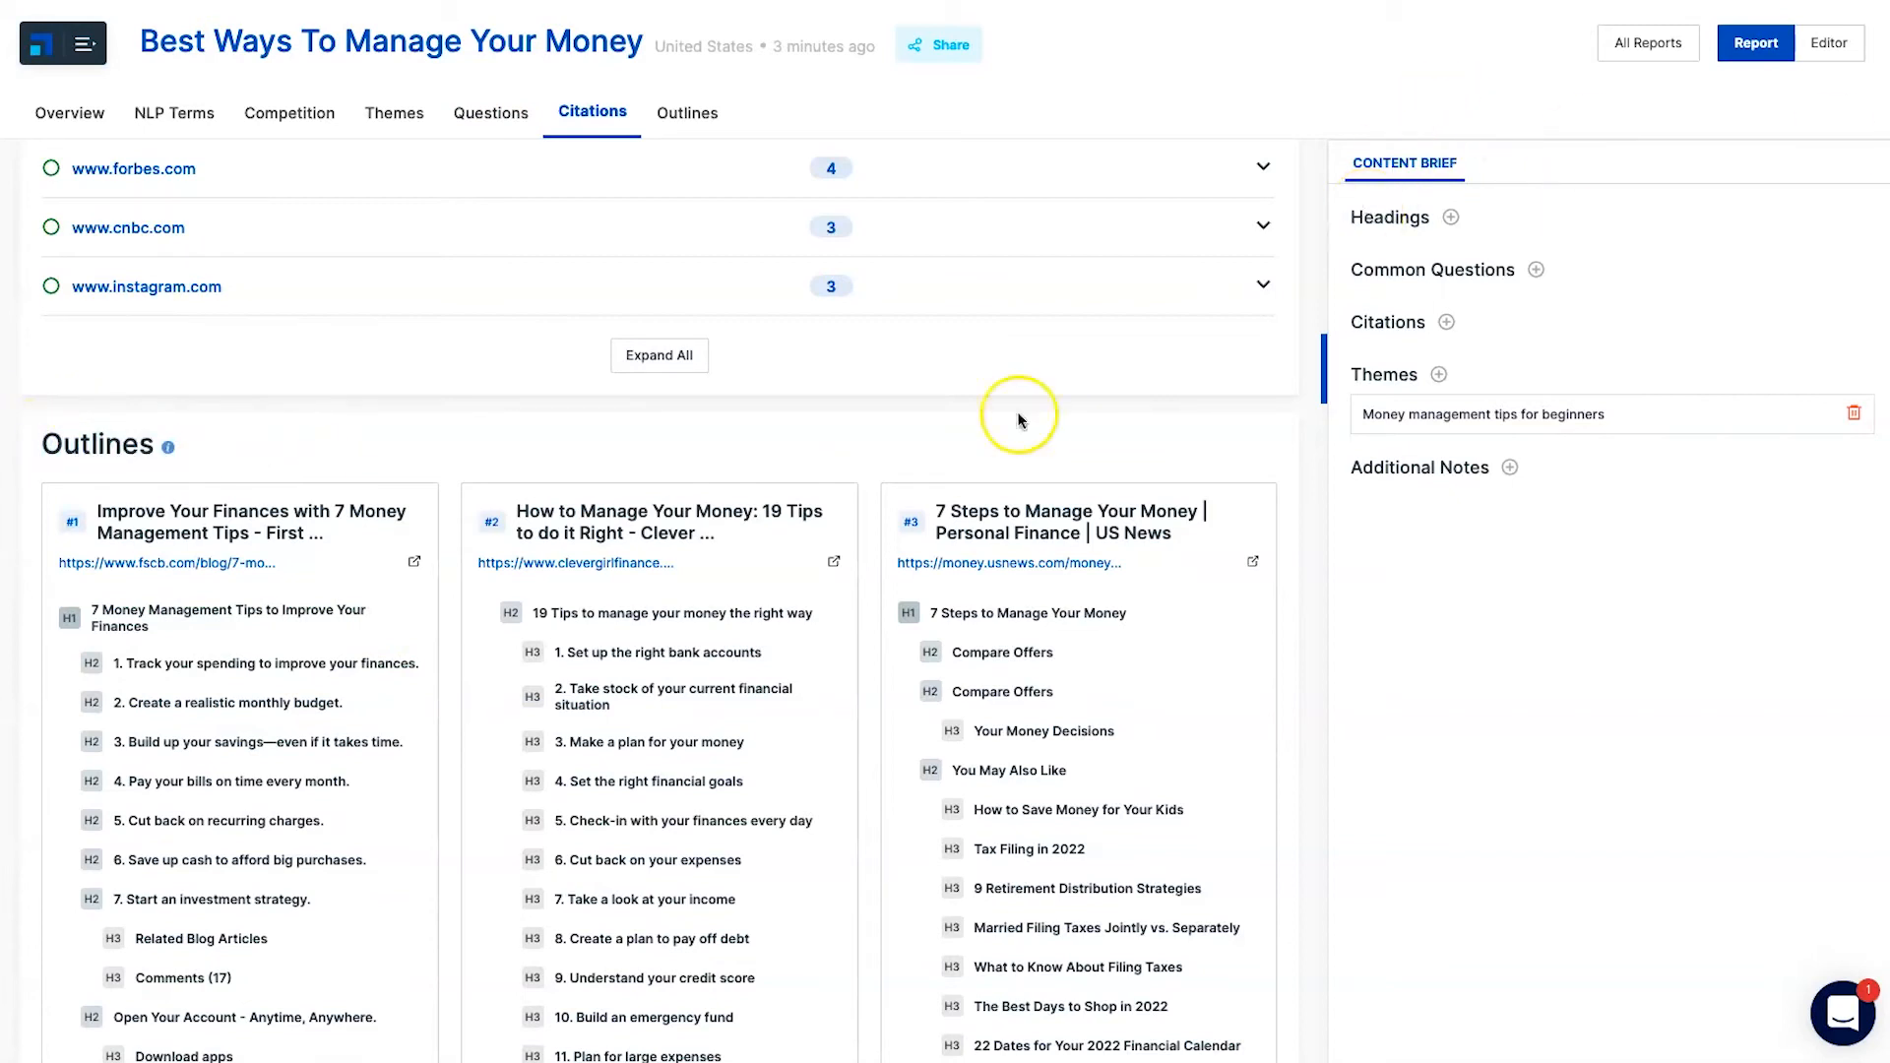
scroll(708, 569, down, 3)
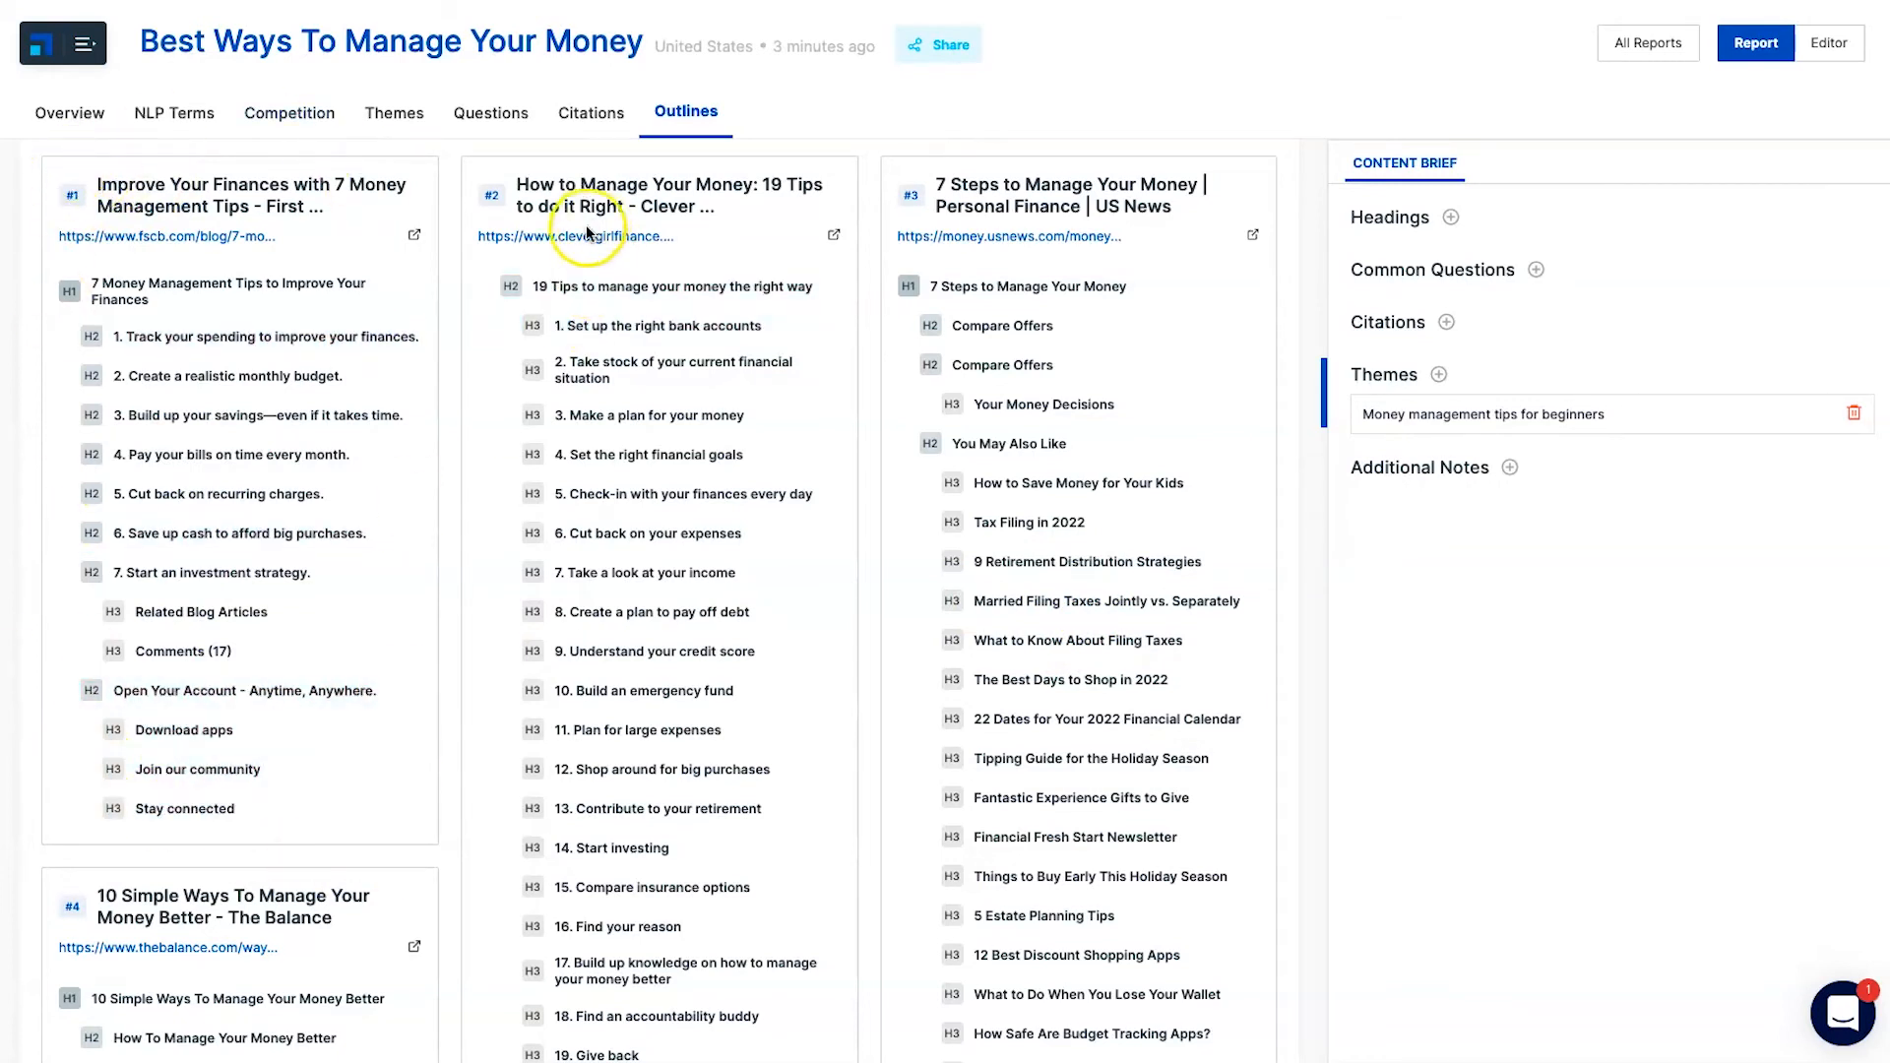
scroll(423, 827, down, 1)
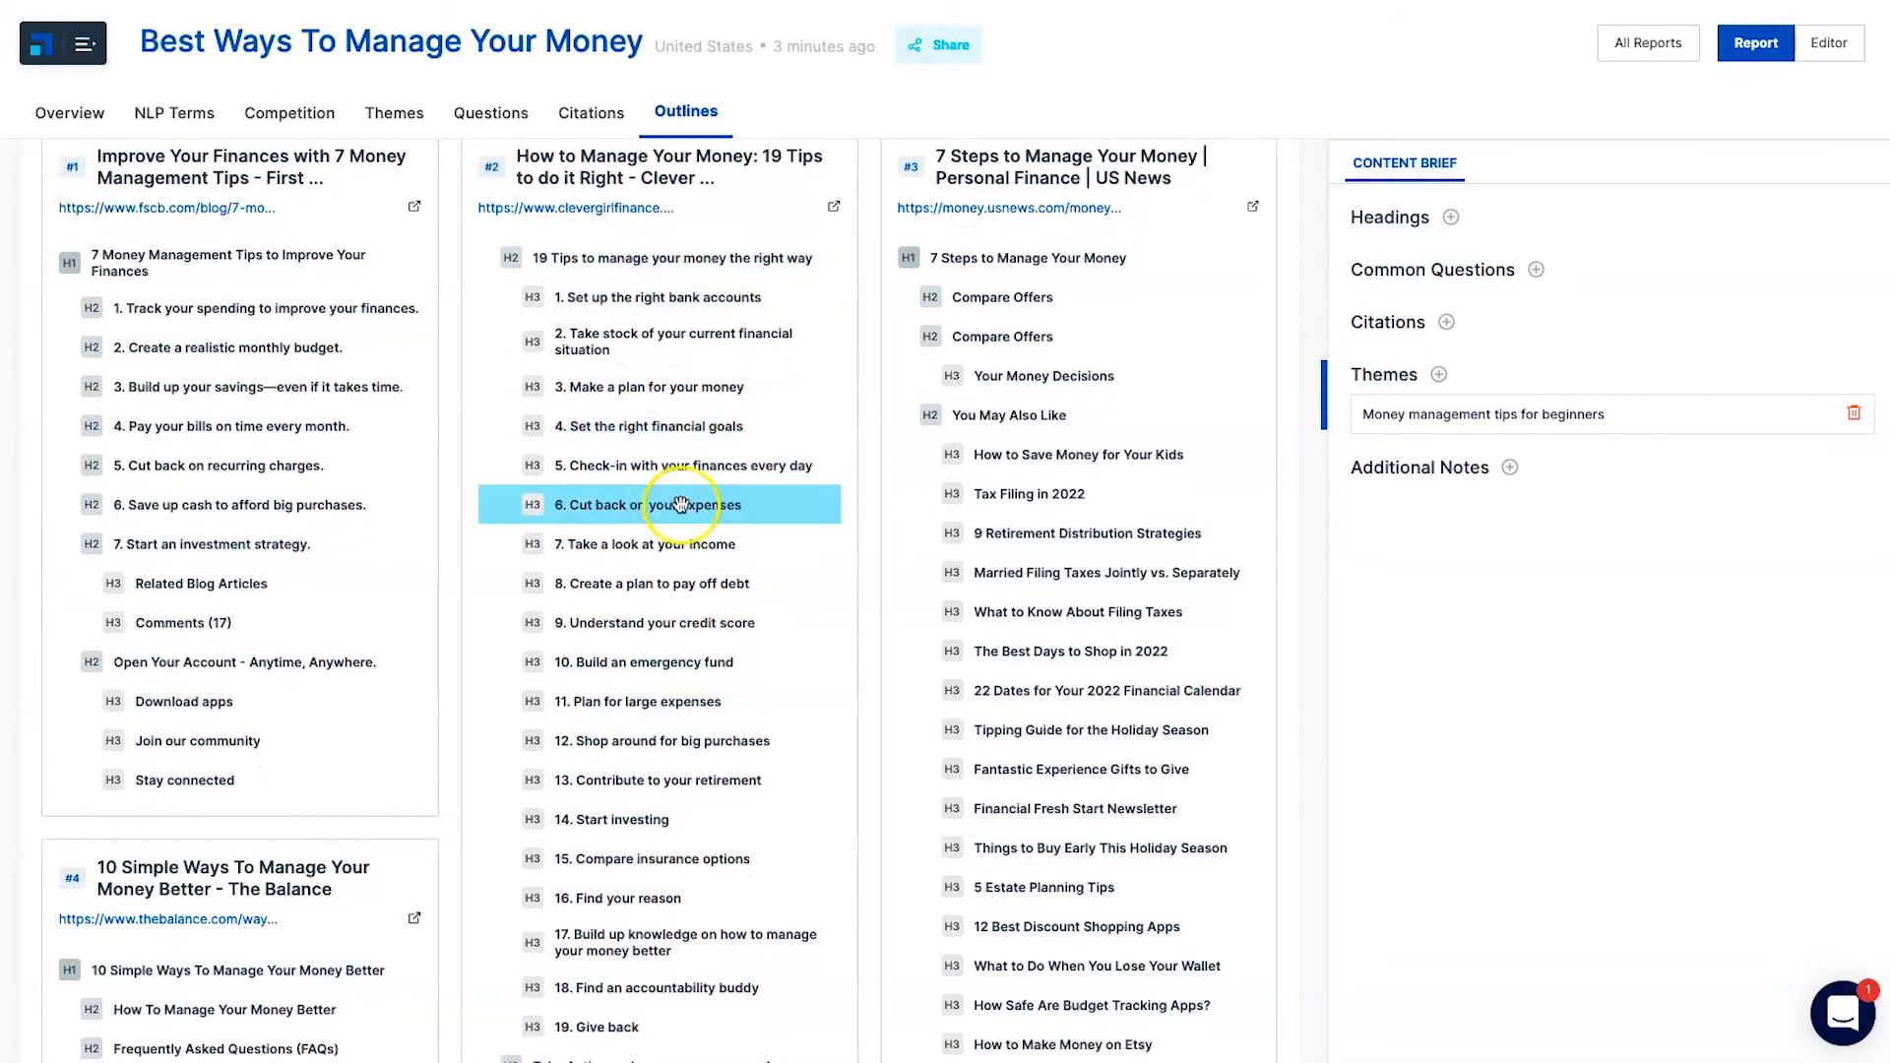
scroll(679, 506, up, 1)
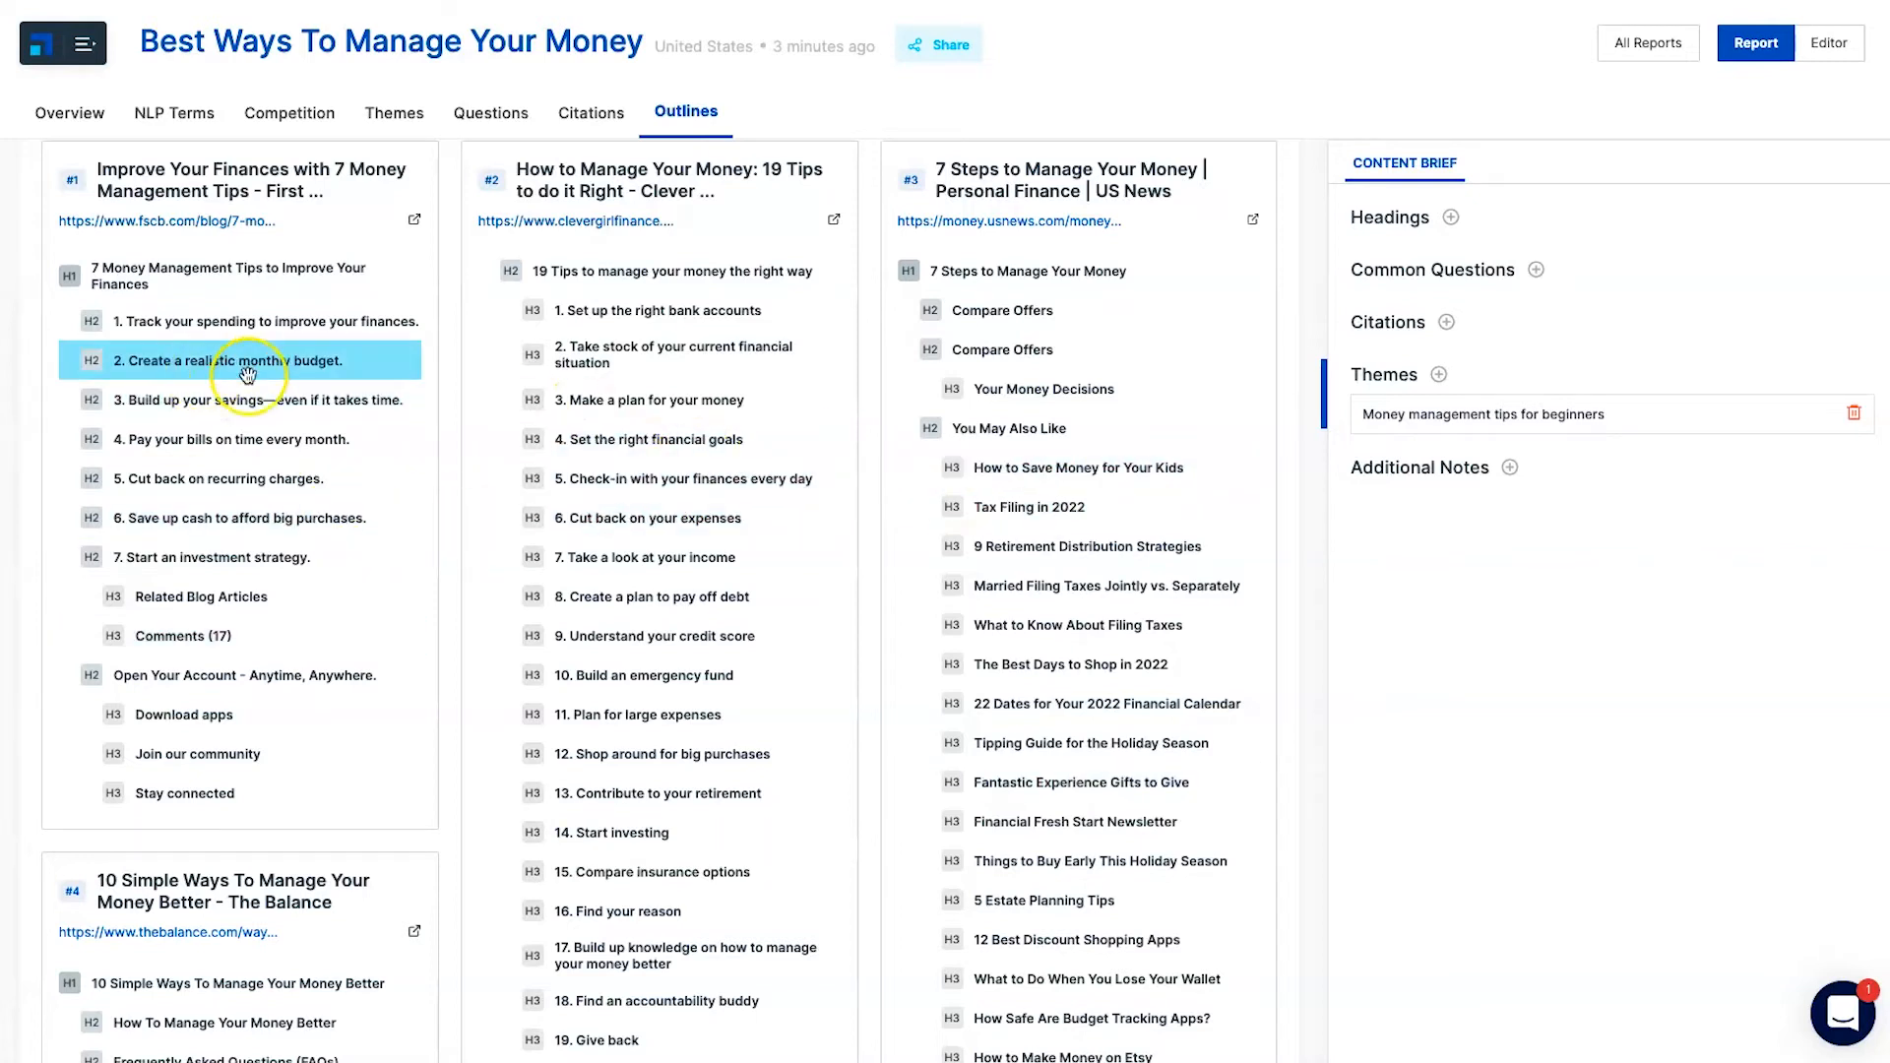
Add "How To Manage Your Money Better" and "Frequently Asked Questions (FAQs)" from The Balance's outline to the brief's headings
scroll(611, 324, down, 3)
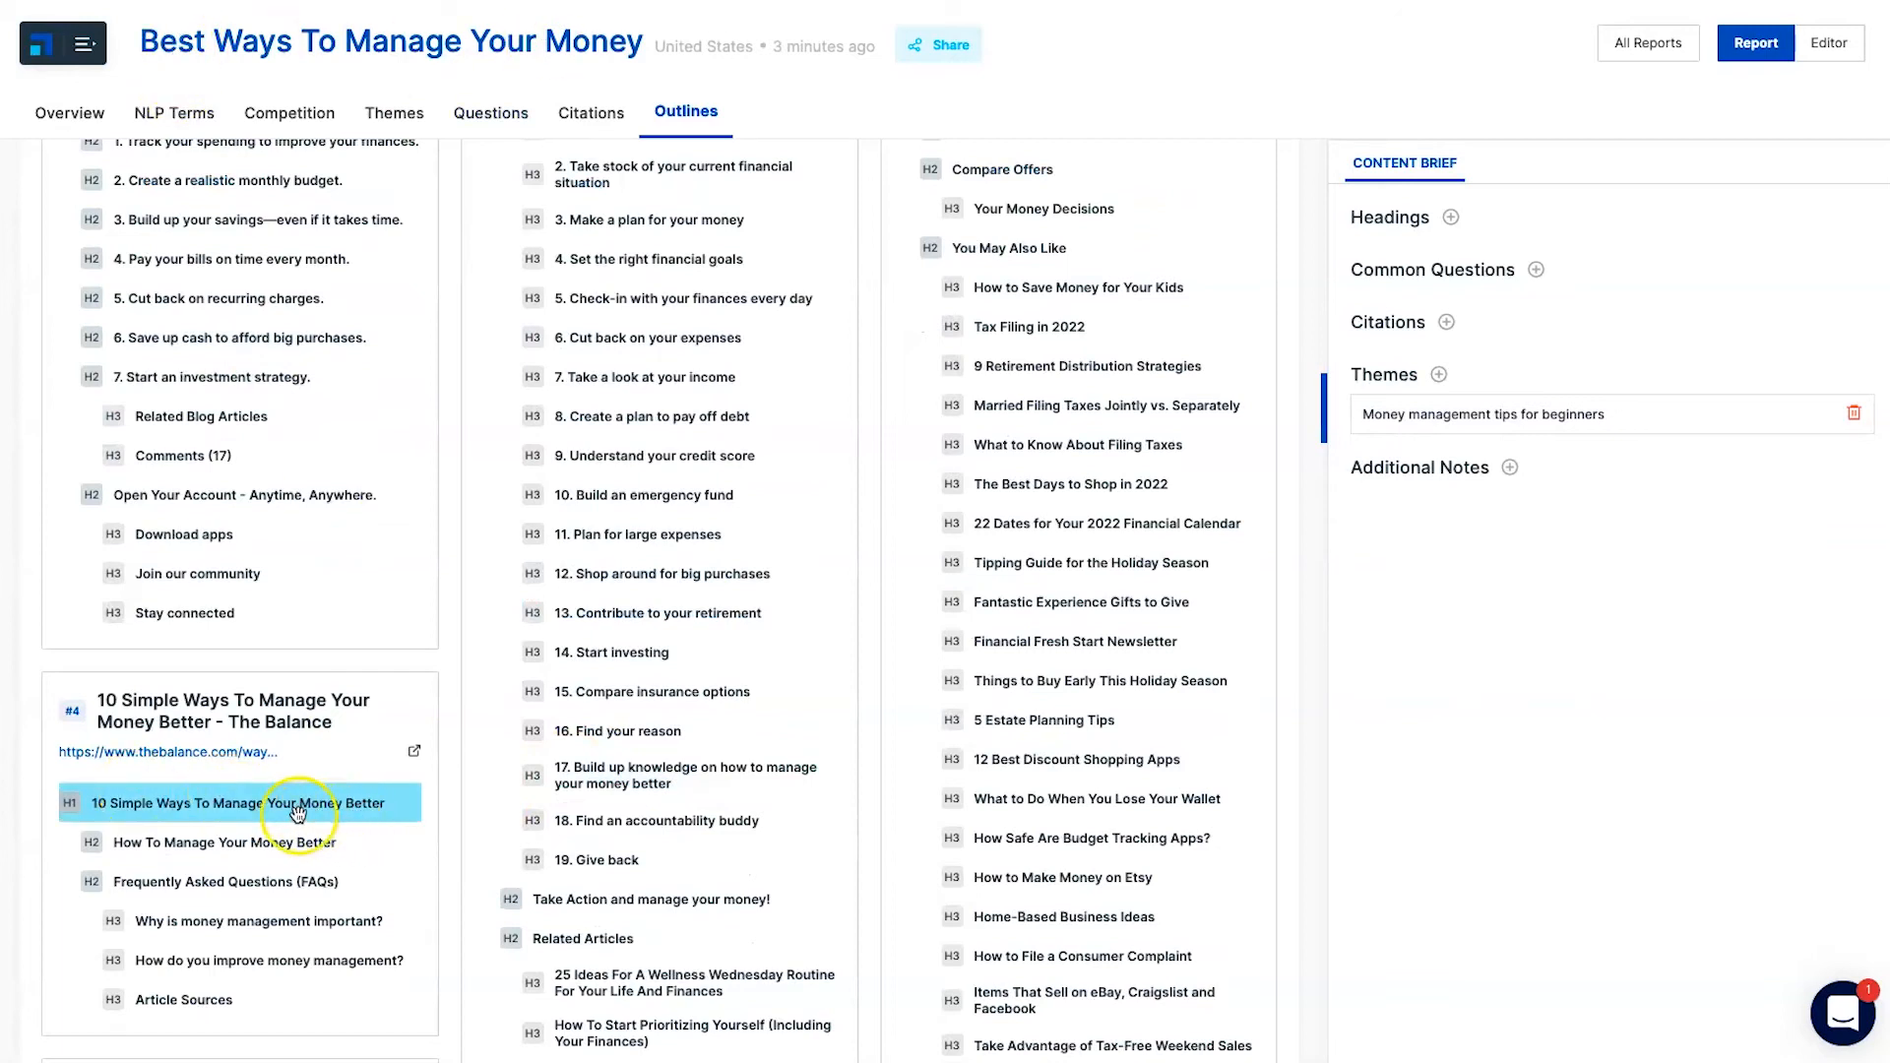
scroll(258, 817, down, 2)
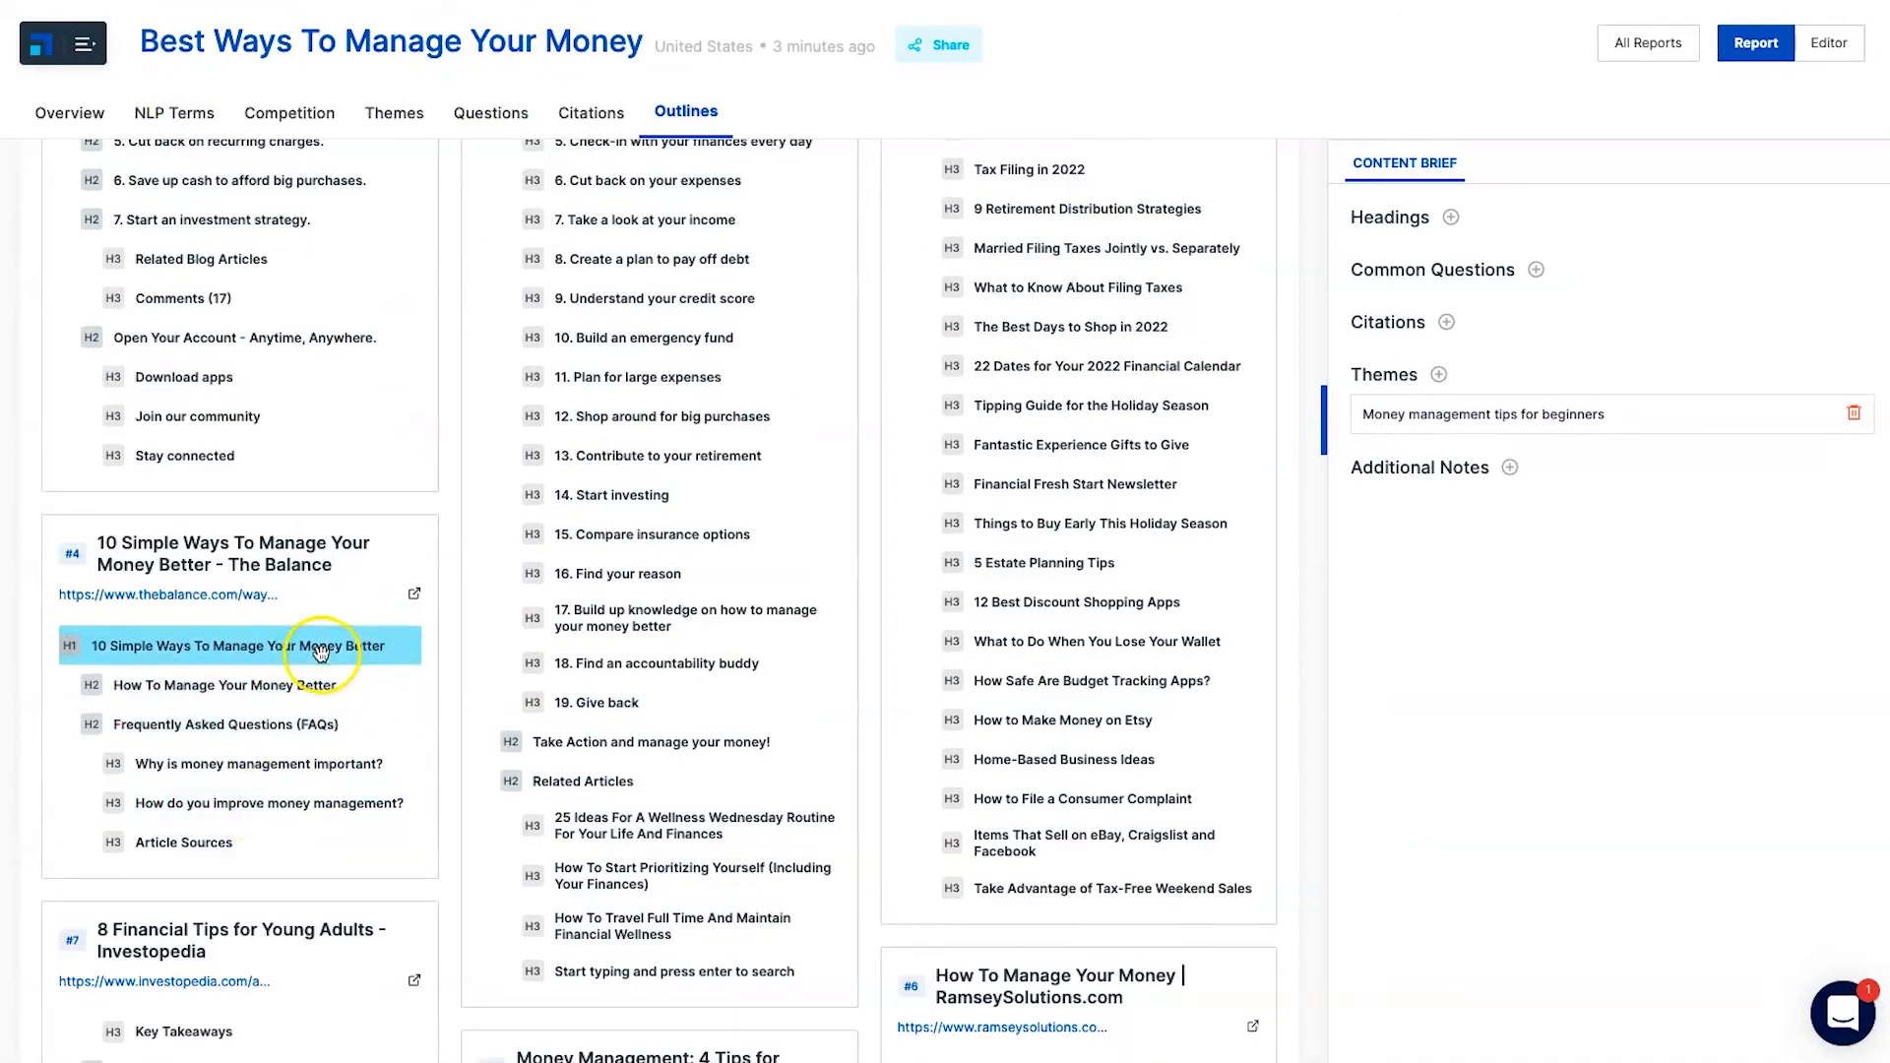
click(280, 683)
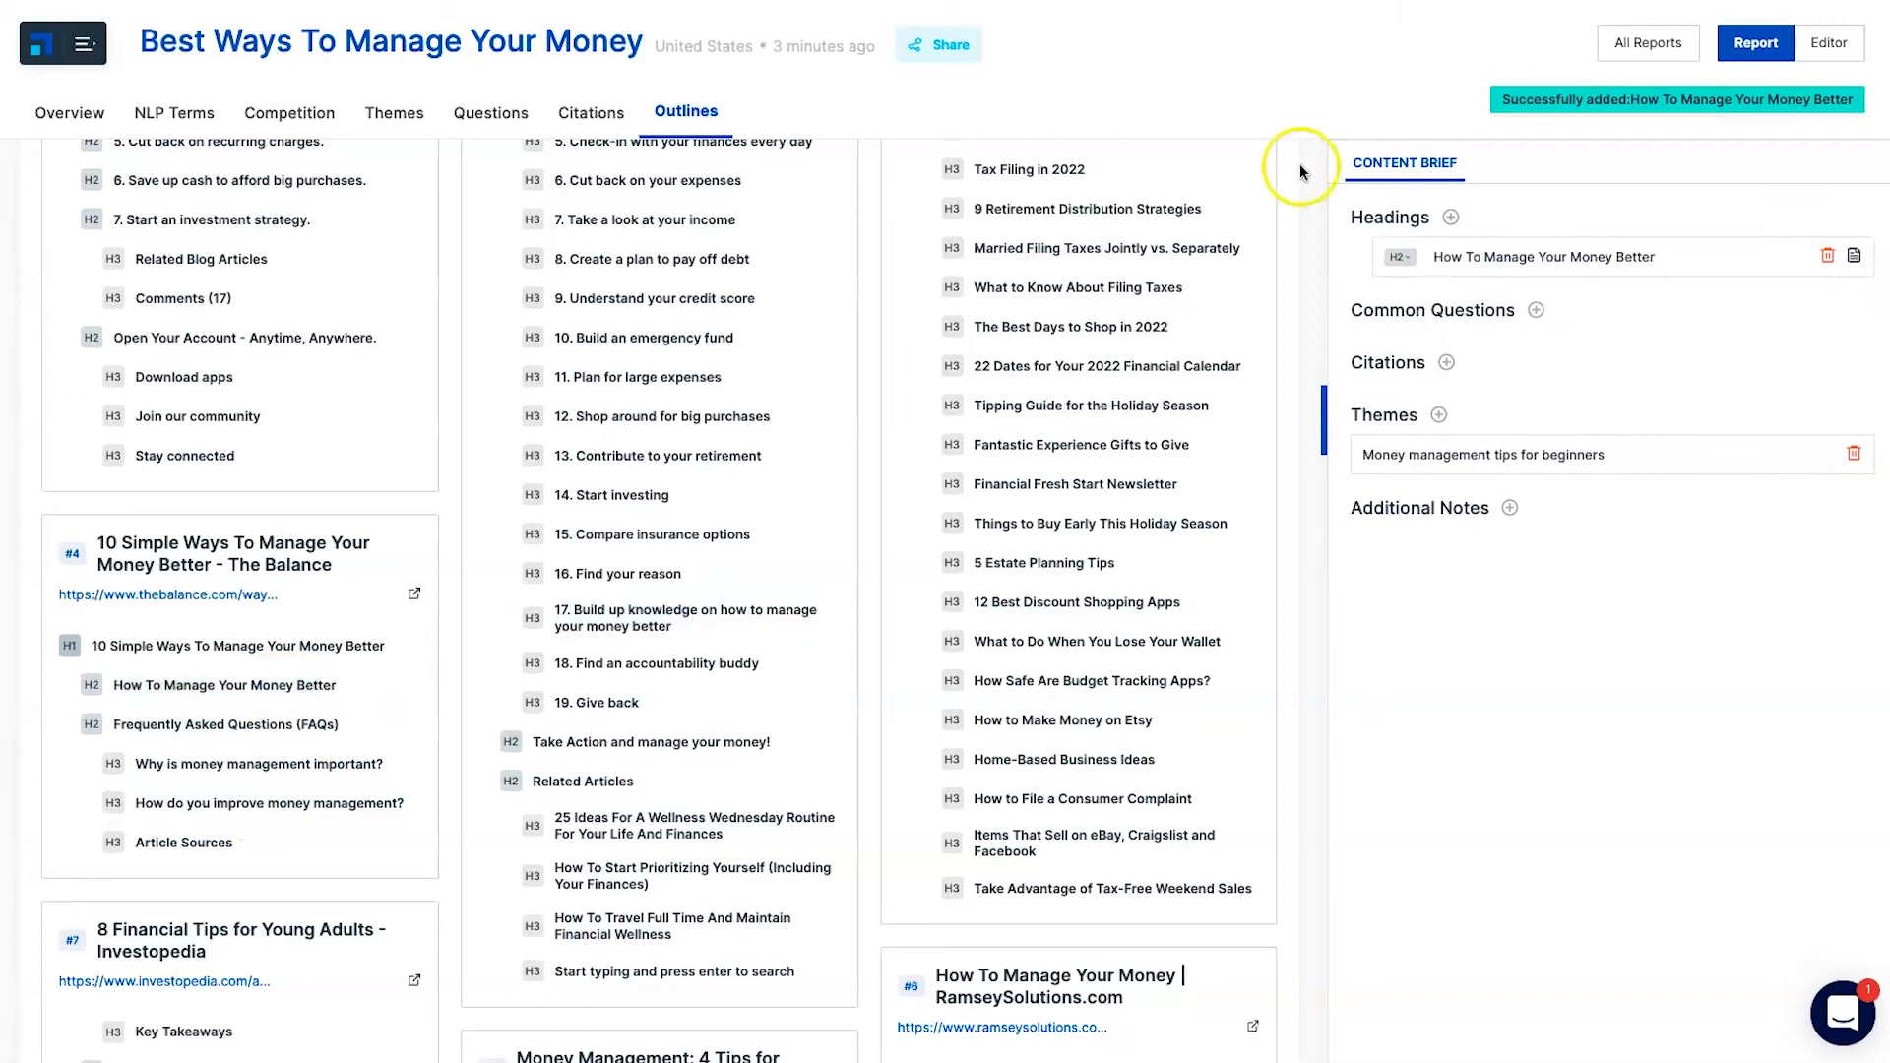
click(1402, 258)
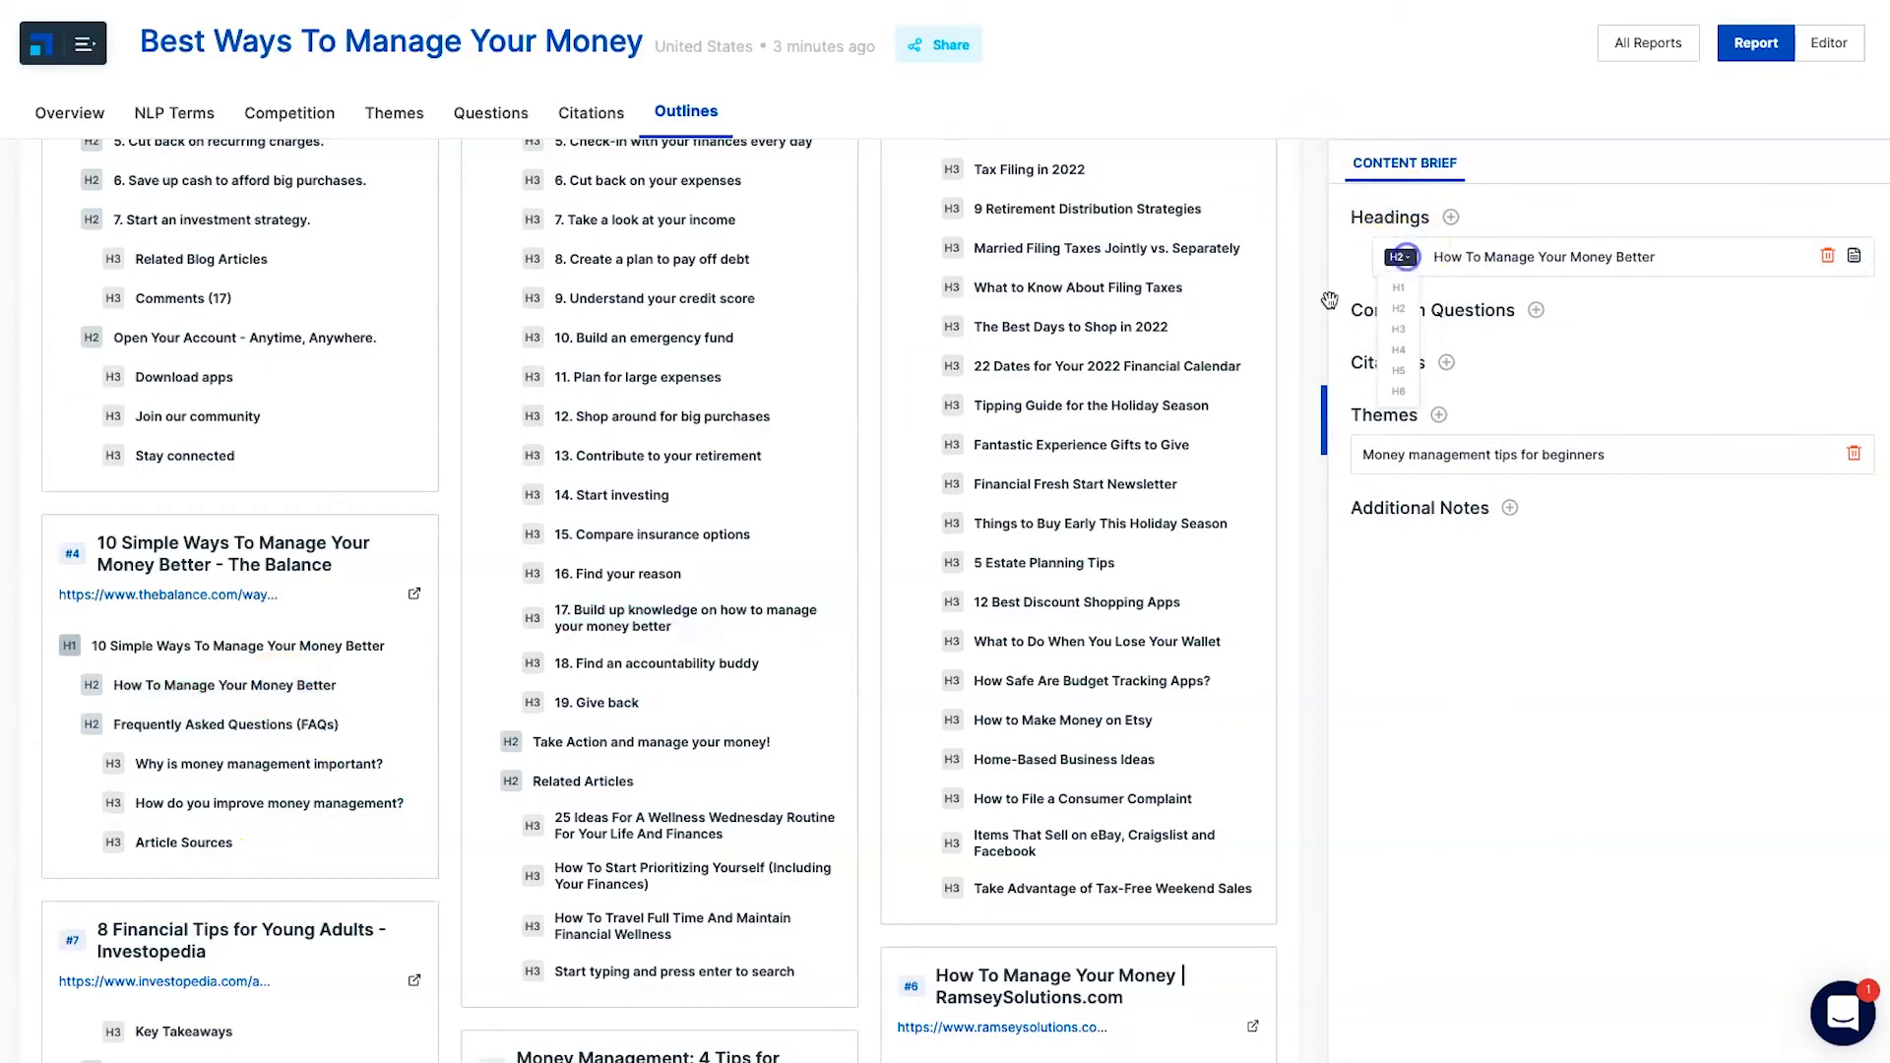
click(268, 728)
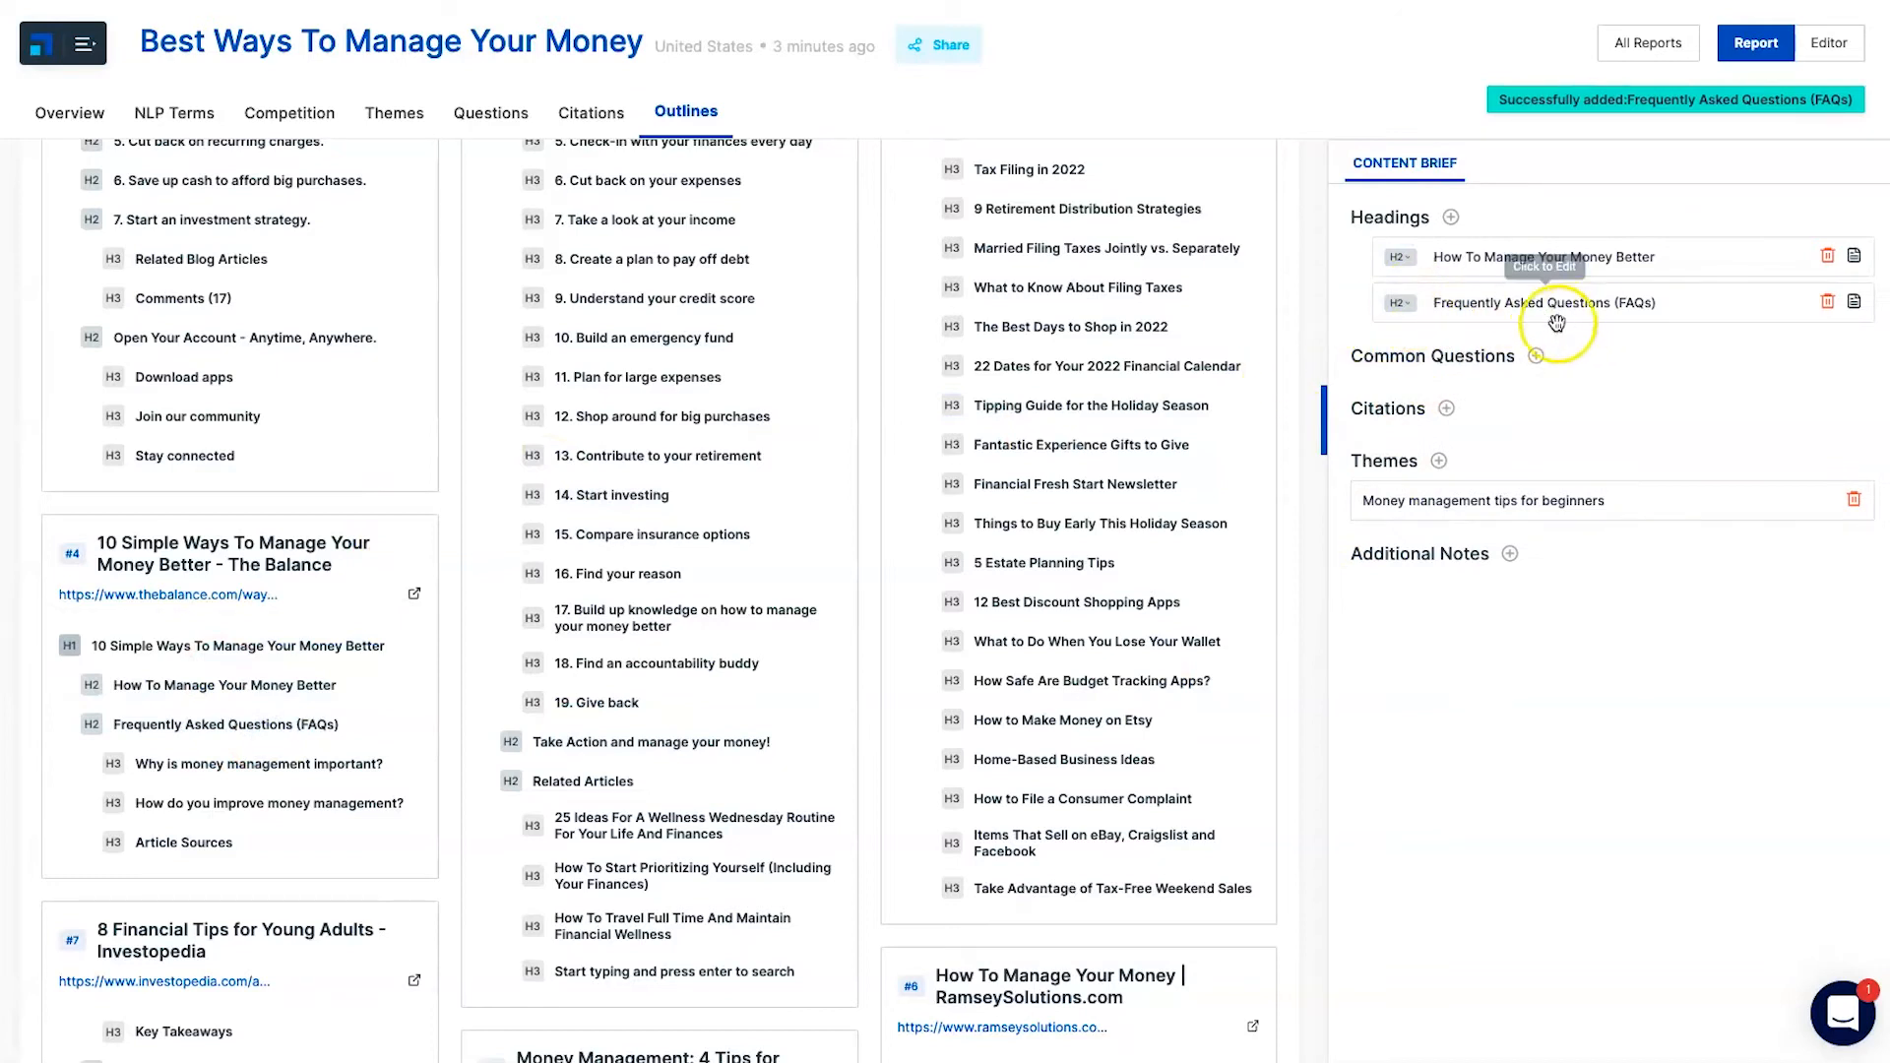
Add "7 Steps to Manage Your Money" to the brief as an H2 heading and move it above Frequently Asked Questions (FAQs)
scroll(697, 725, up, 5)
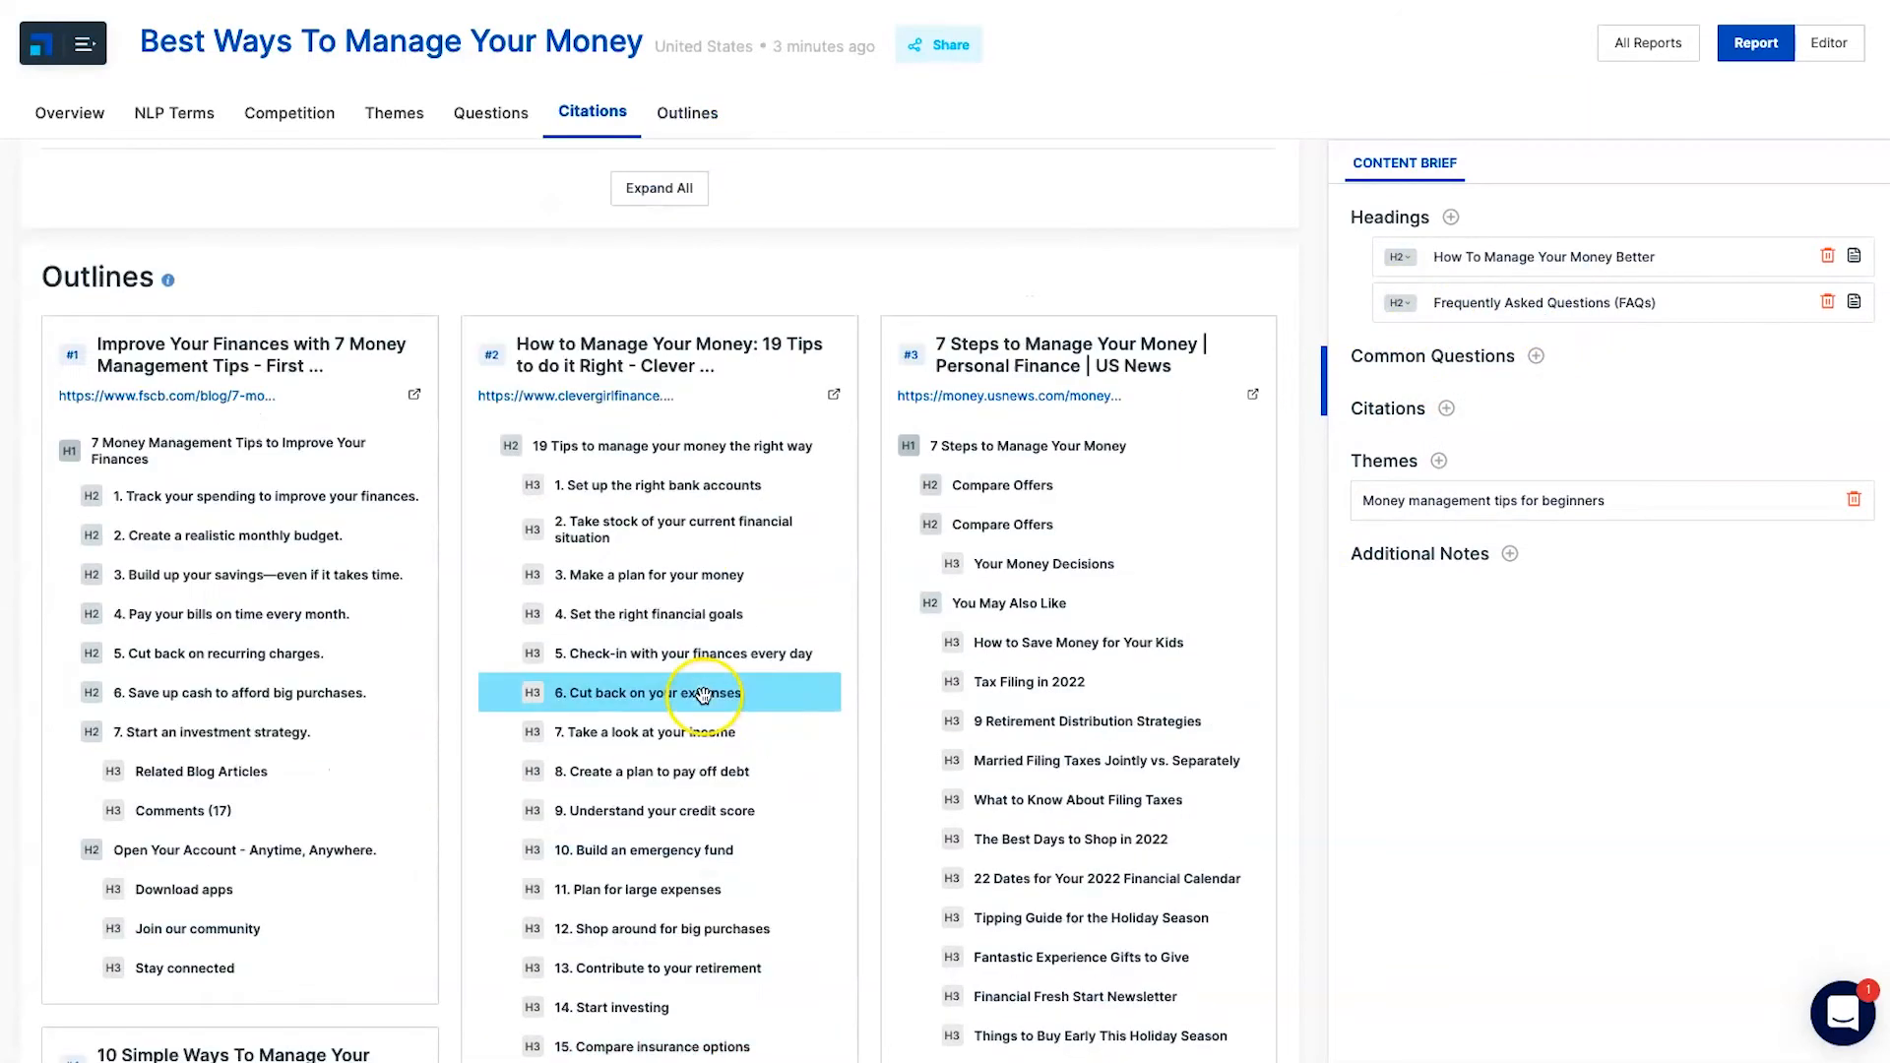
click(1093, 446)
click(1383, 350)
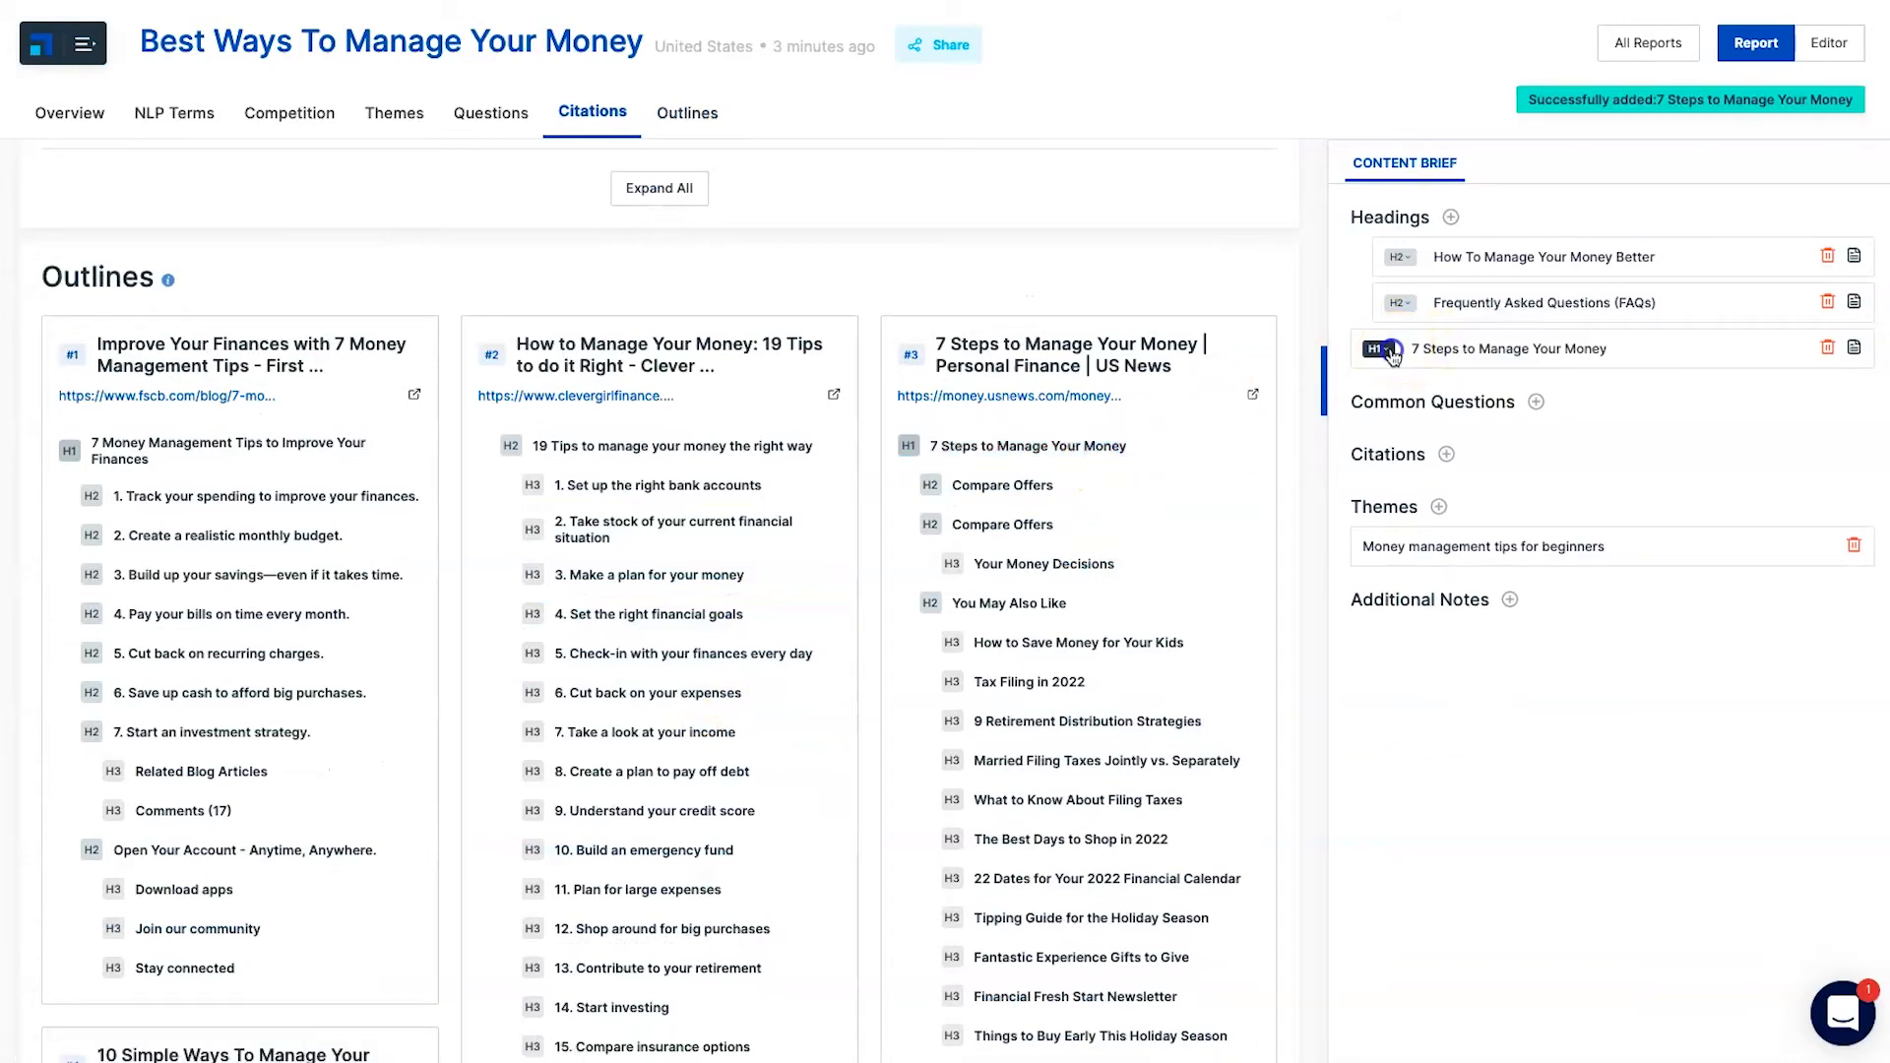
click(1386, 402)
drag(1480, 352, 1647, 299)
click(1601, 292)
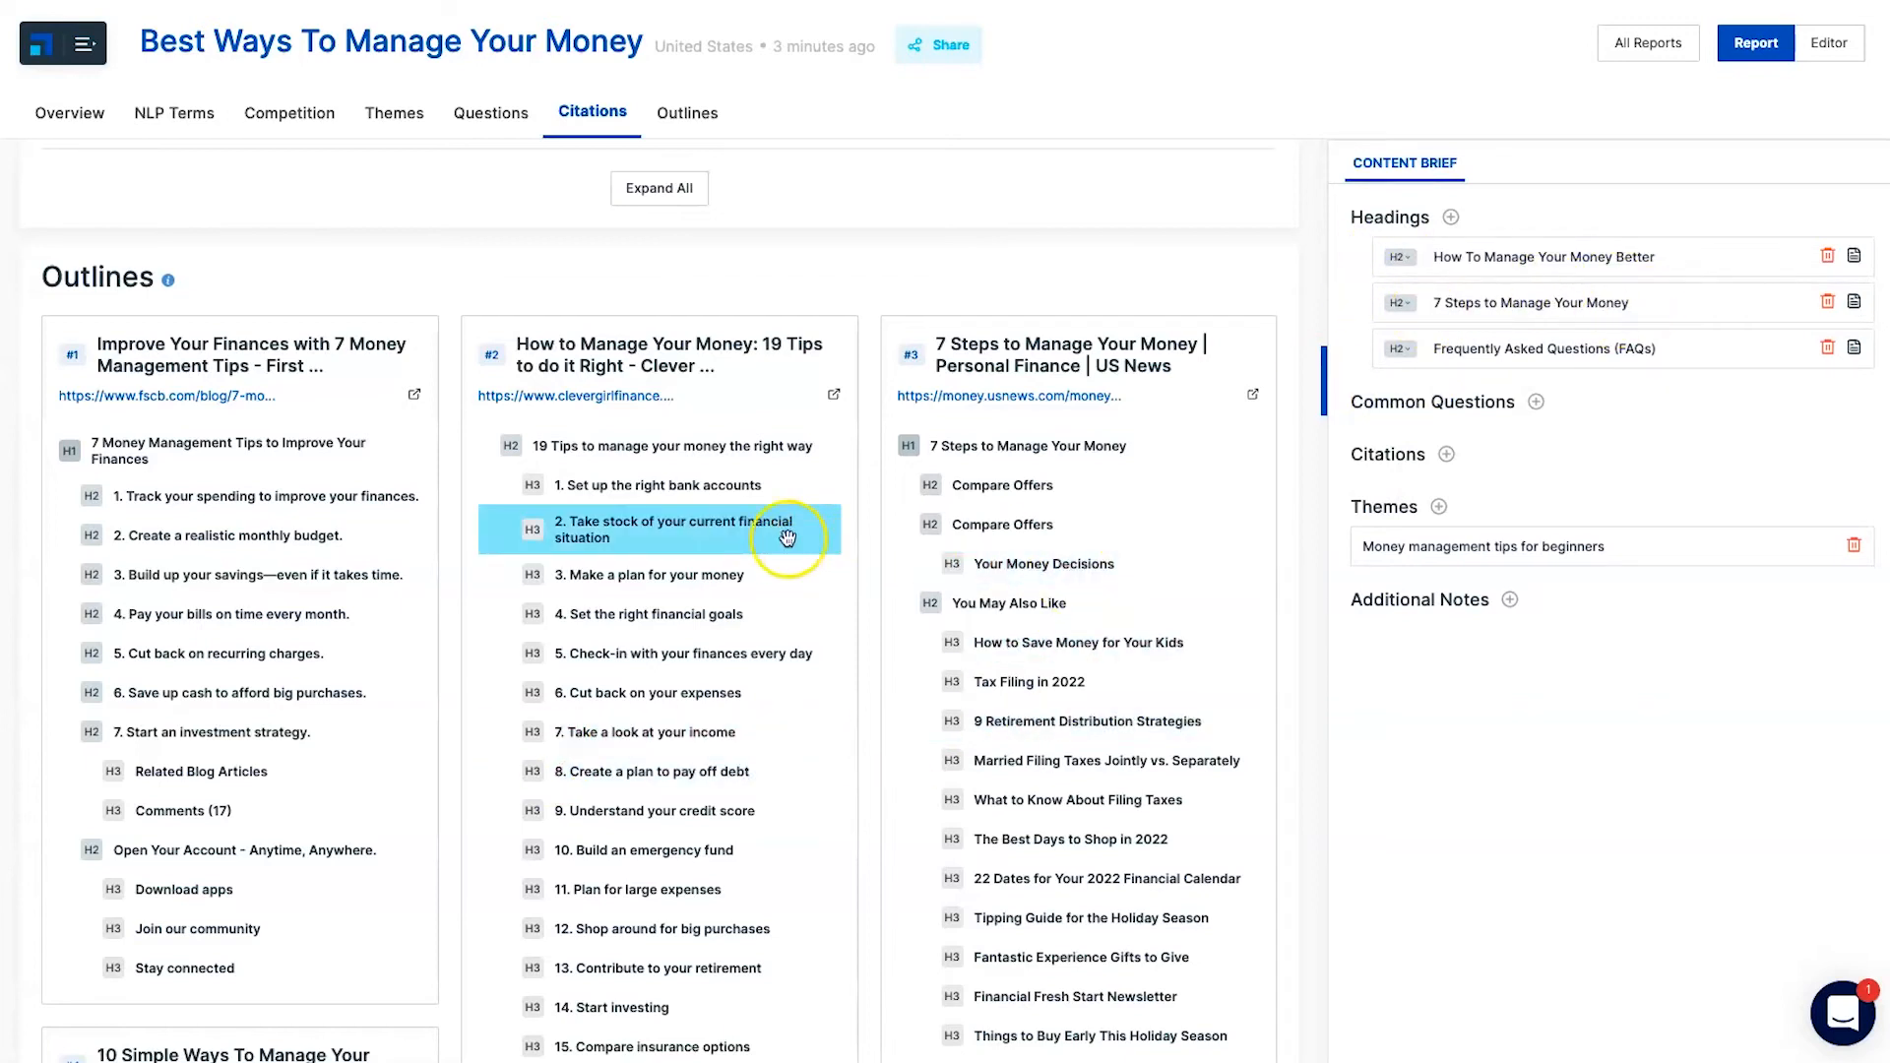
Add the outline headings "1. Set up the right bank accounts" and "2. Create a realistic monthly budget." to the content brief
click(733, 487)
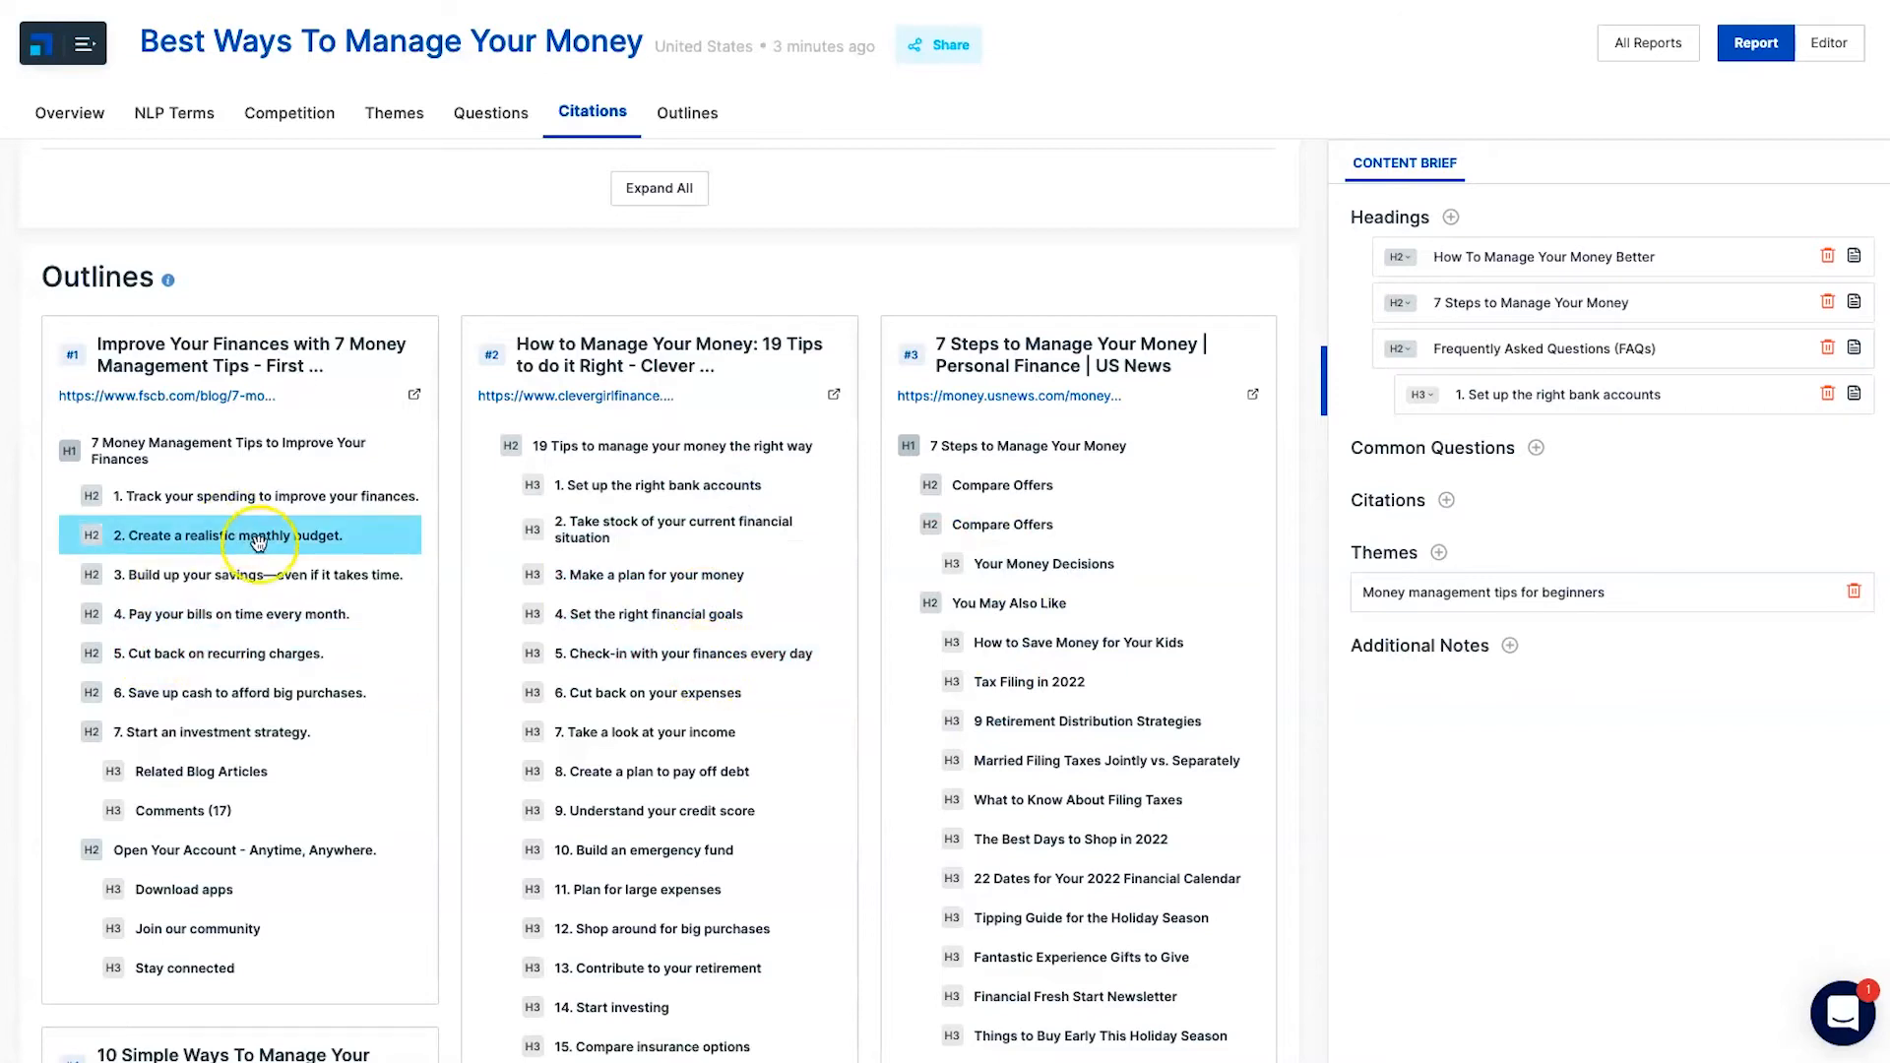
click(313, 544)
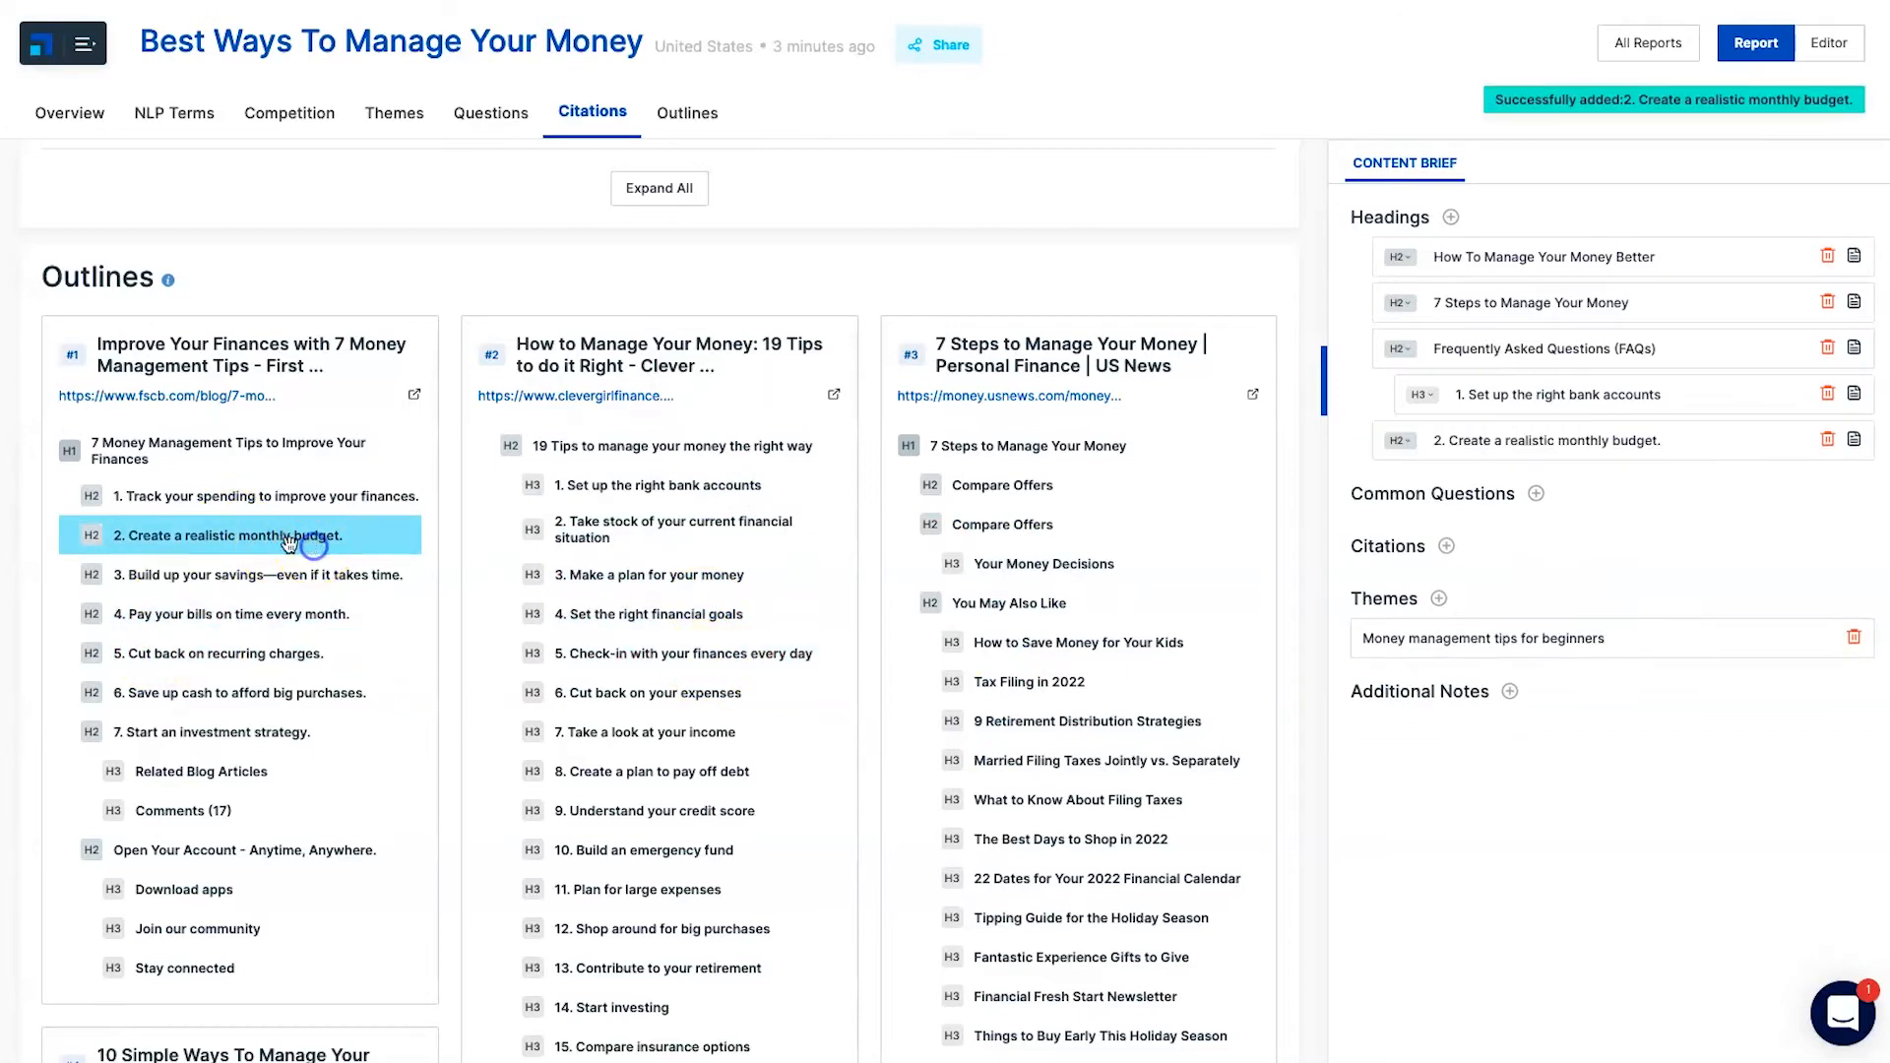
Set "2. Create a realistic monthly budget." to H3 and place "7 Steps to Manage Your Money" below Frequently Asked Questions (FAQs) in the brief
click(1399, 440)
click(1408, 512)
mouse_move(1494, 406)
mouse_down()
mouse_move(1472, 393)
mouse_move(1486, 493)
mouse_move(1511, 329)
mouse_move(1487, 297)
mouse_move(1510, 422)
mouse_up()
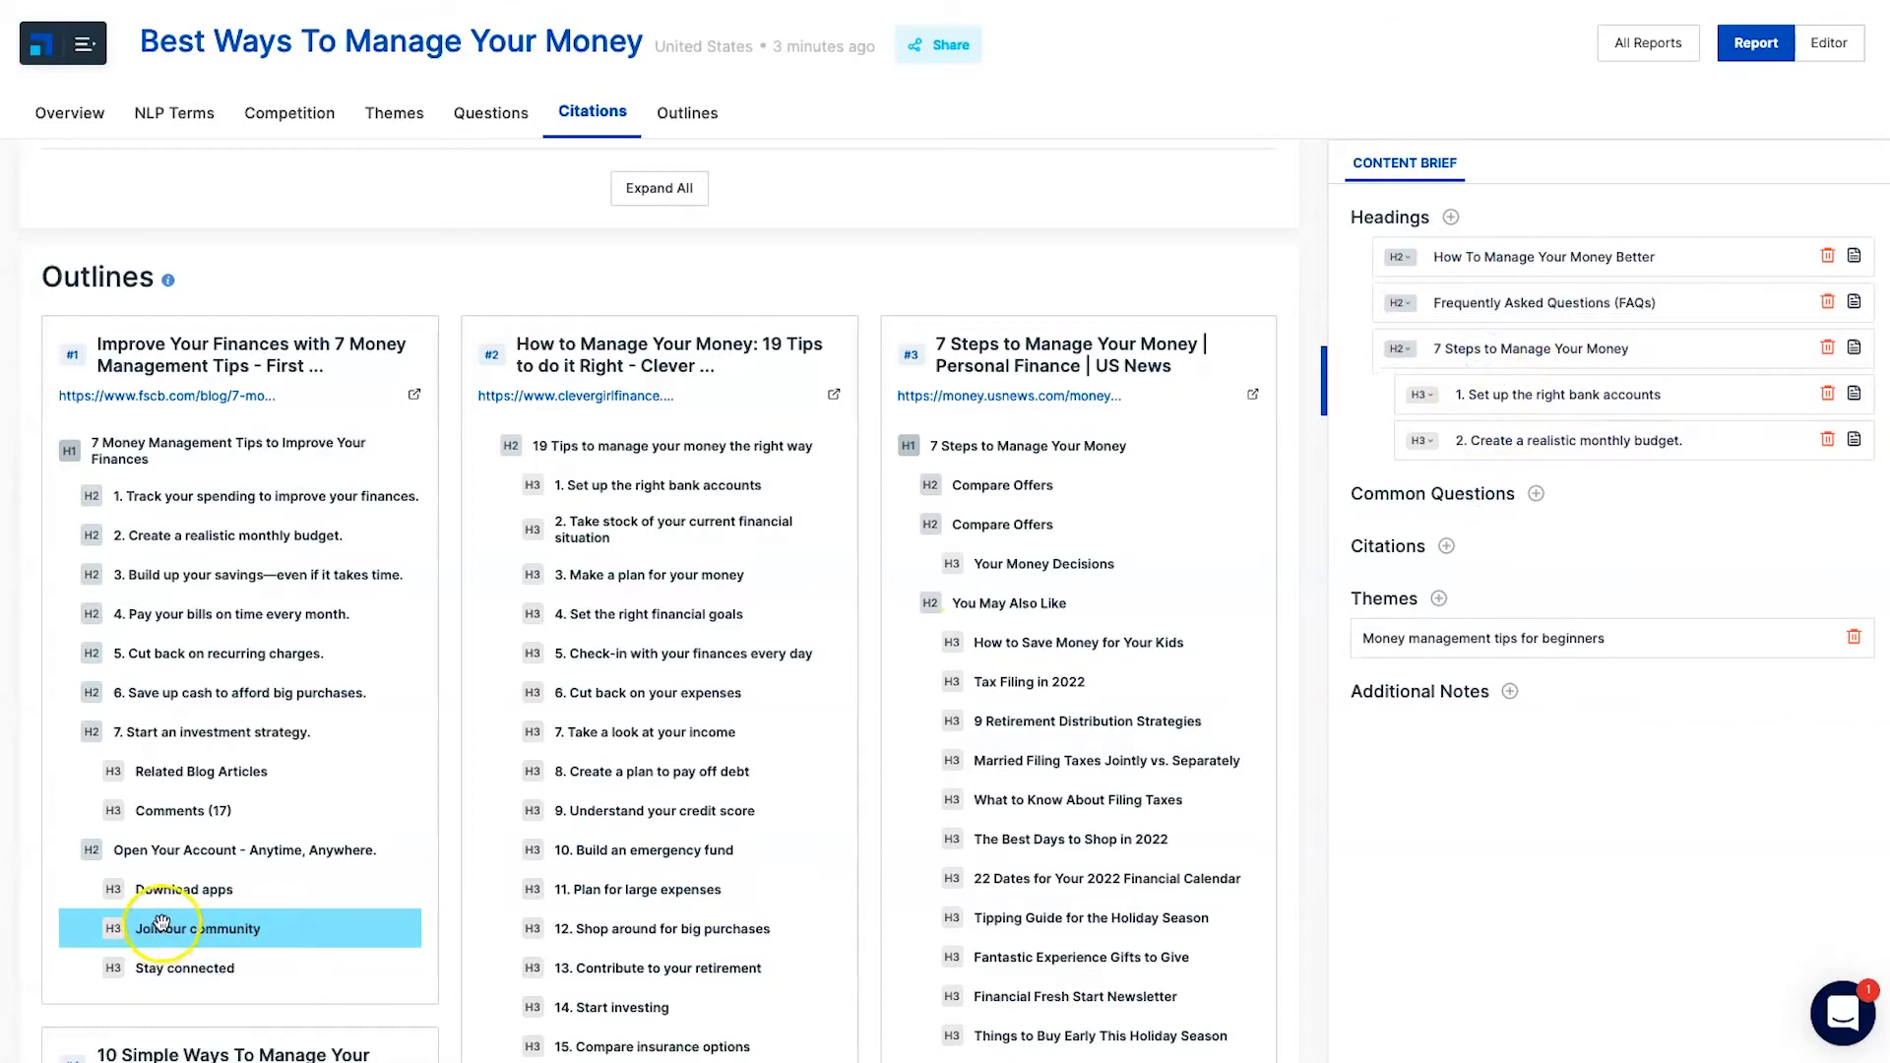
Add "3. Build up your savings—even if it takes time.", "4. Set the right financial goals" and "6. Cut back on your expenses" to the brief's headings
click(279, 577)
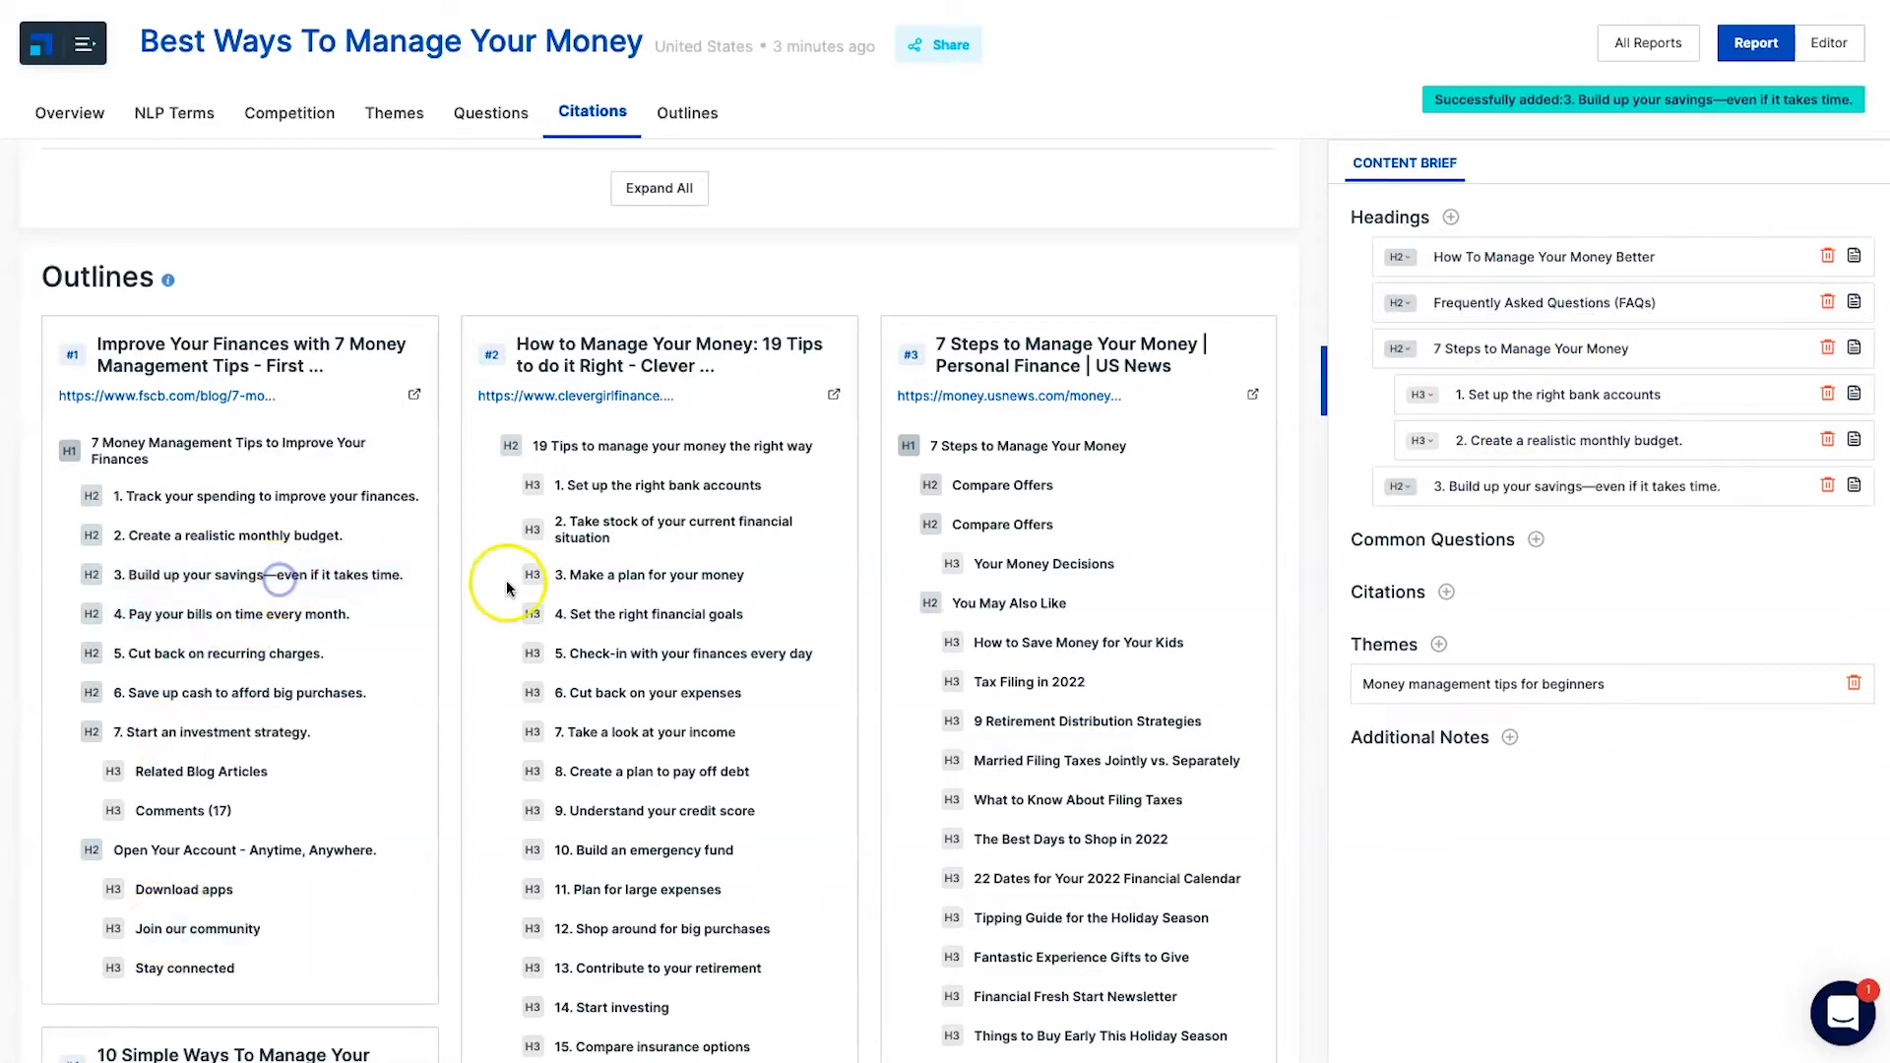
click(692, 622)
scroll(725, 748, down, 2)
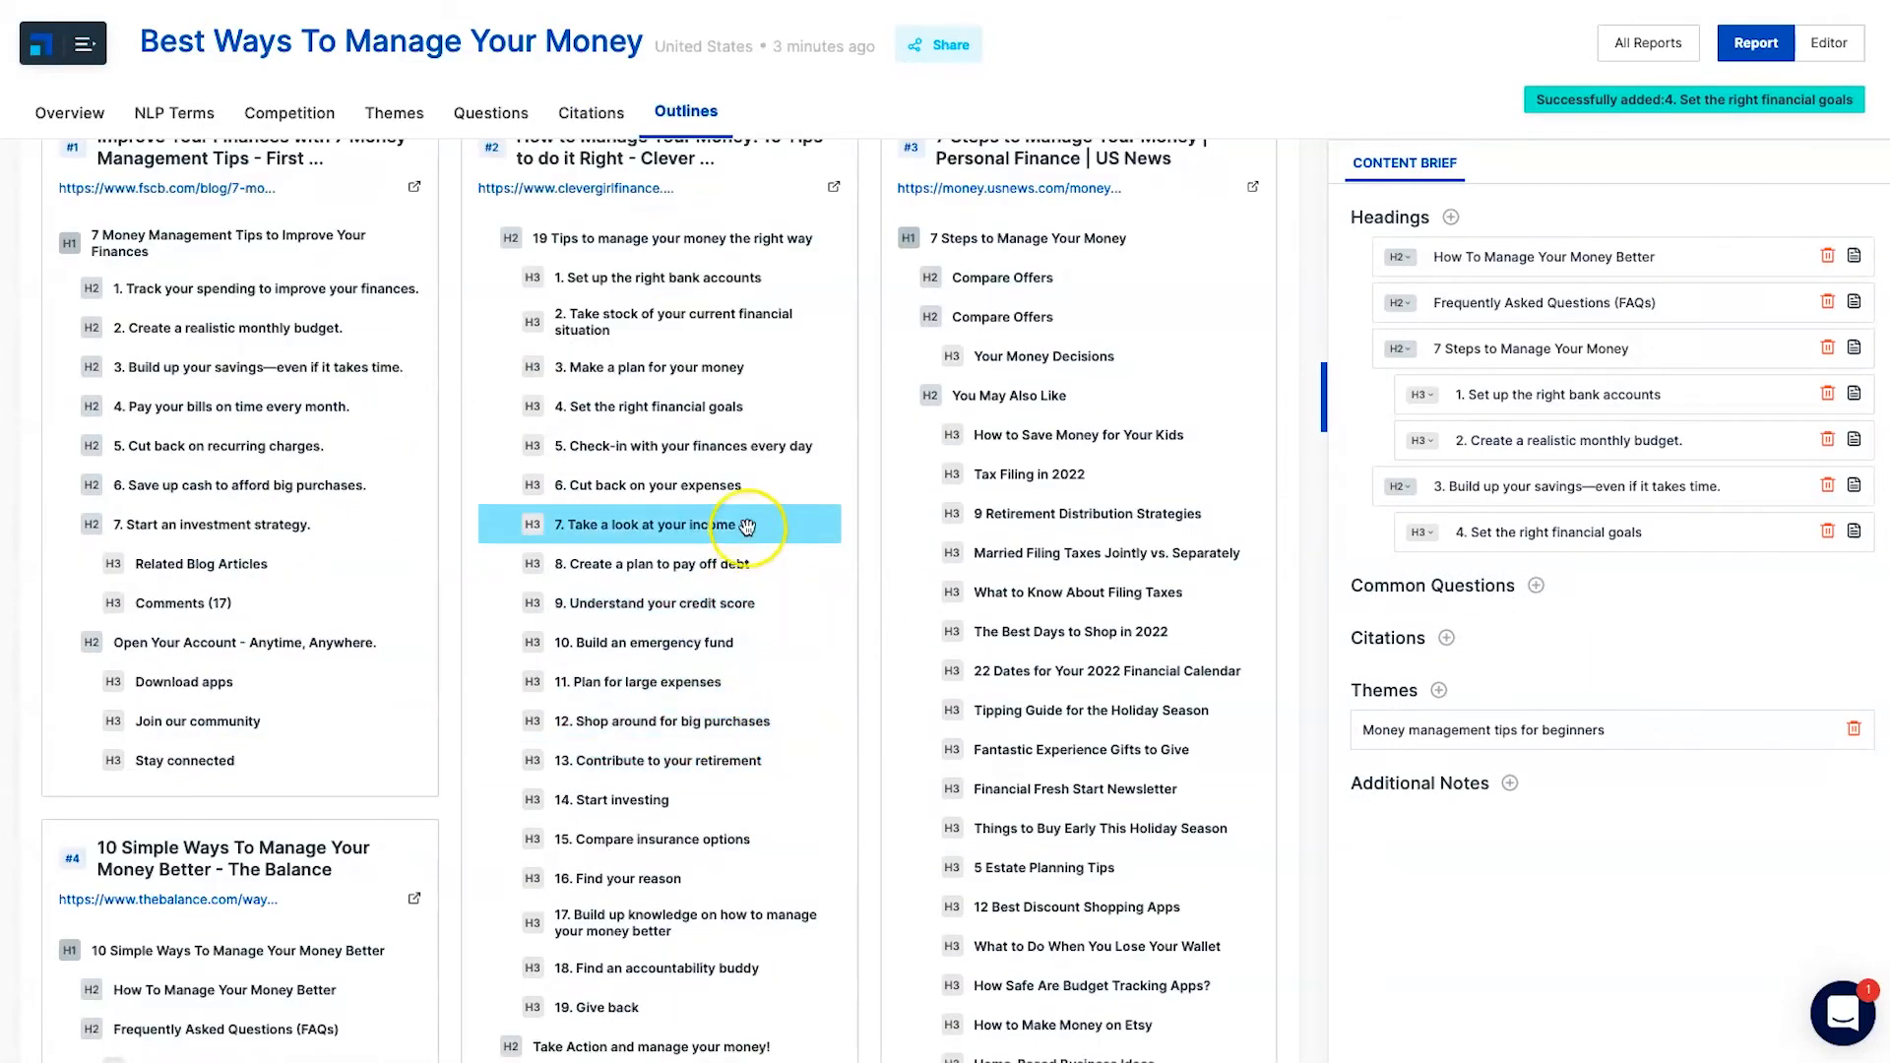
click(728, 486)
scroll(1093, 541, down, 1)
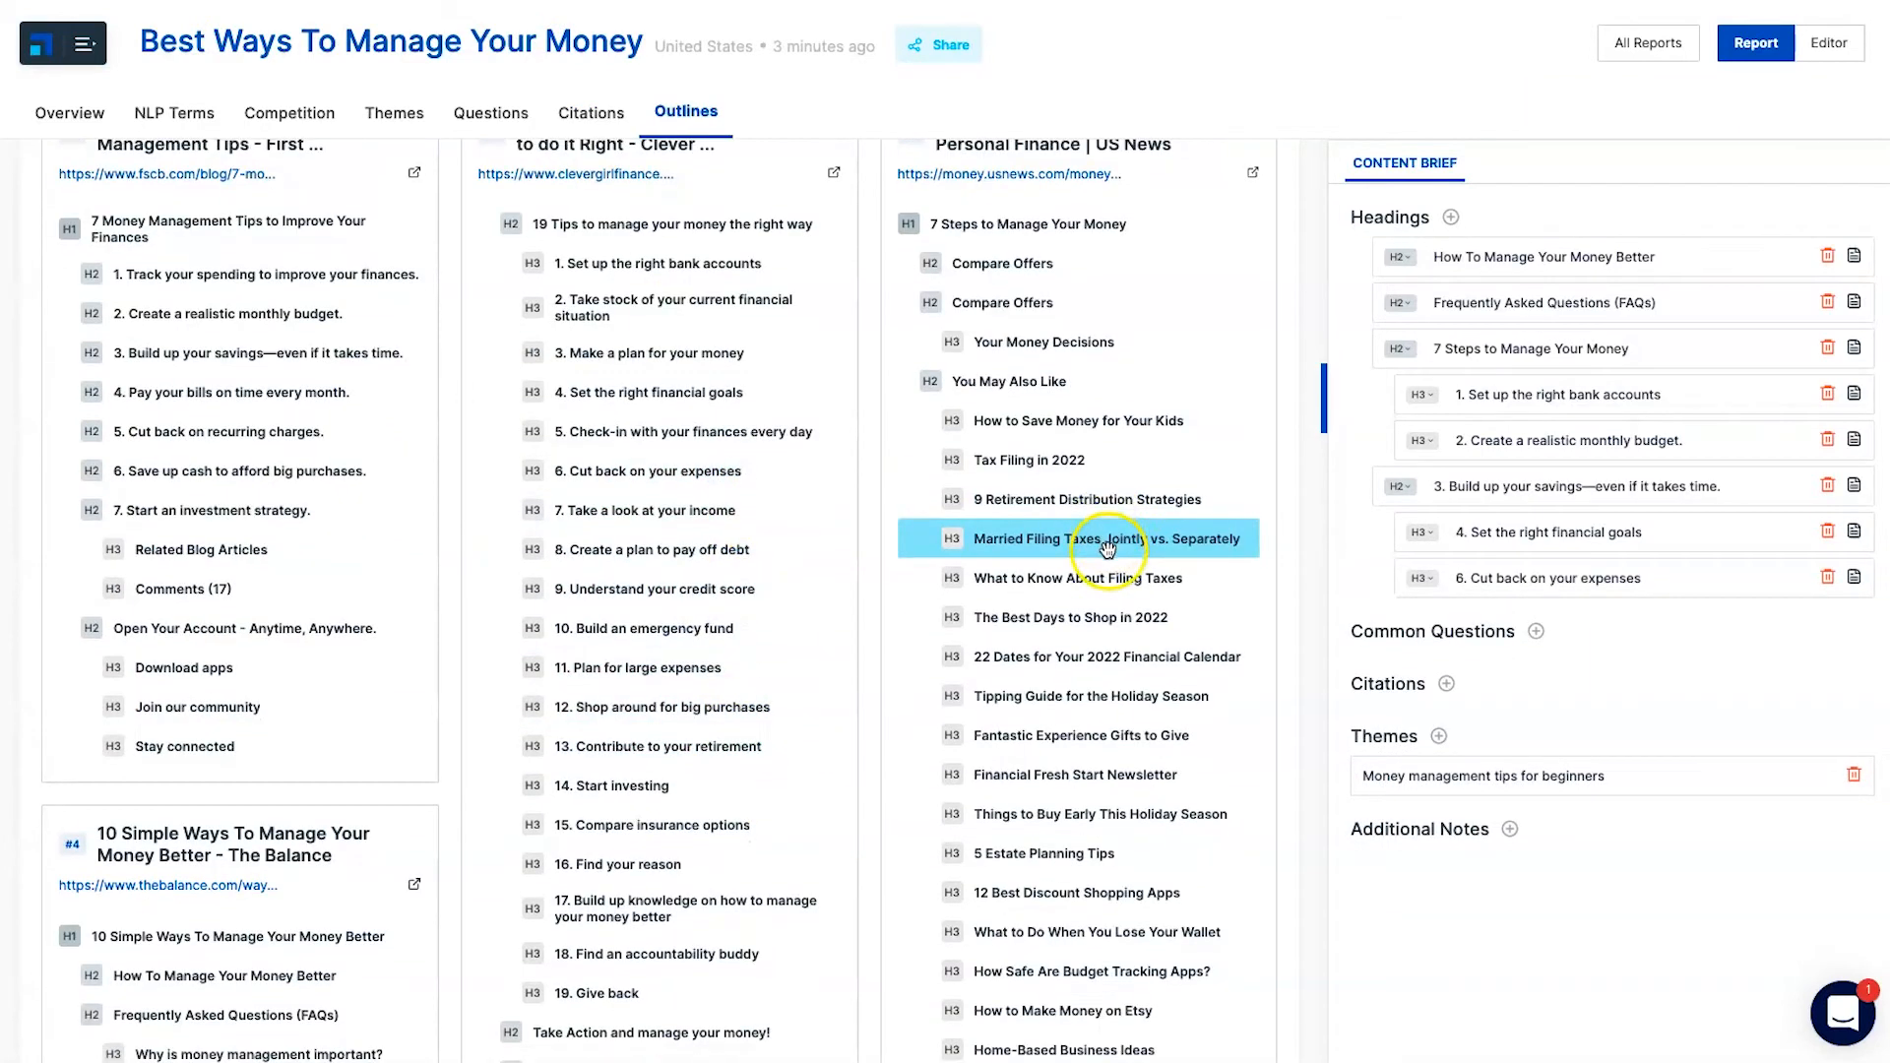
Add "Compare Offers" from the third outline to the brief's headings and set its level to H3
click(1047, 317)
scroll(886, 781, down, 6)
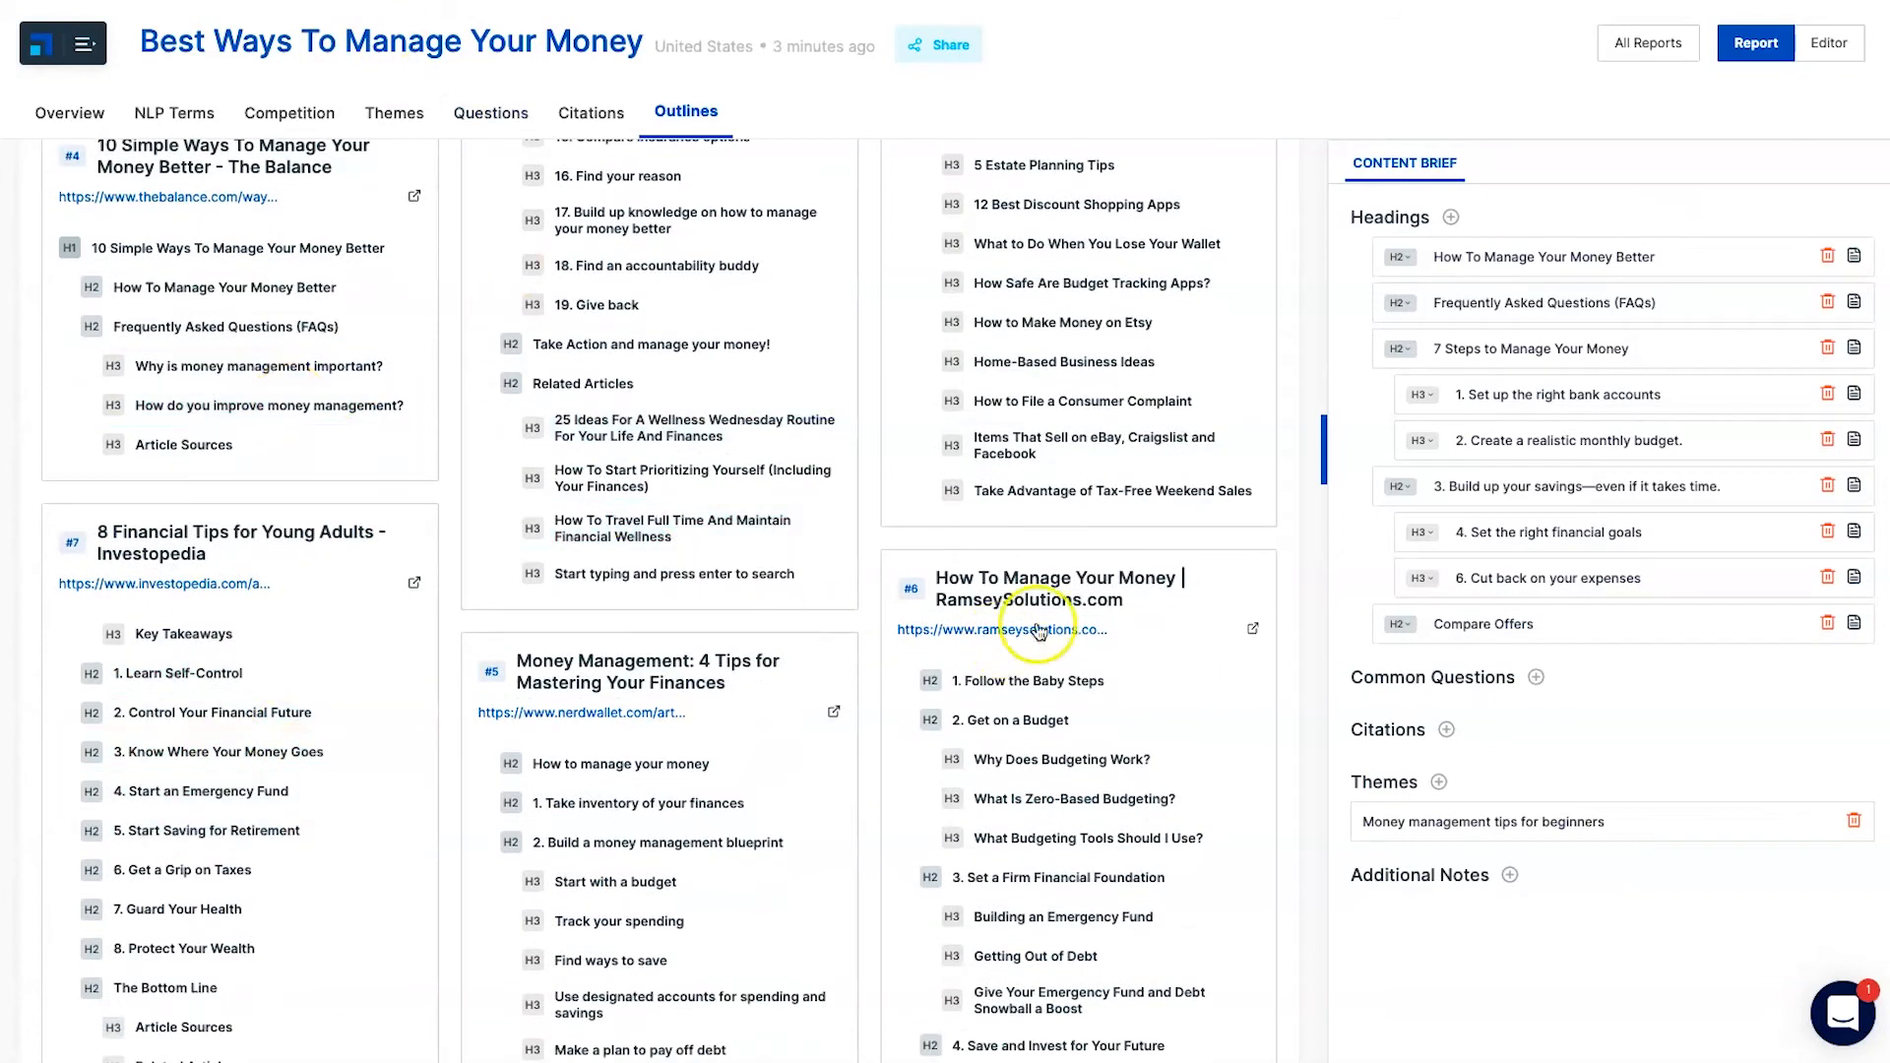
scroll(433, 267, up, 15)
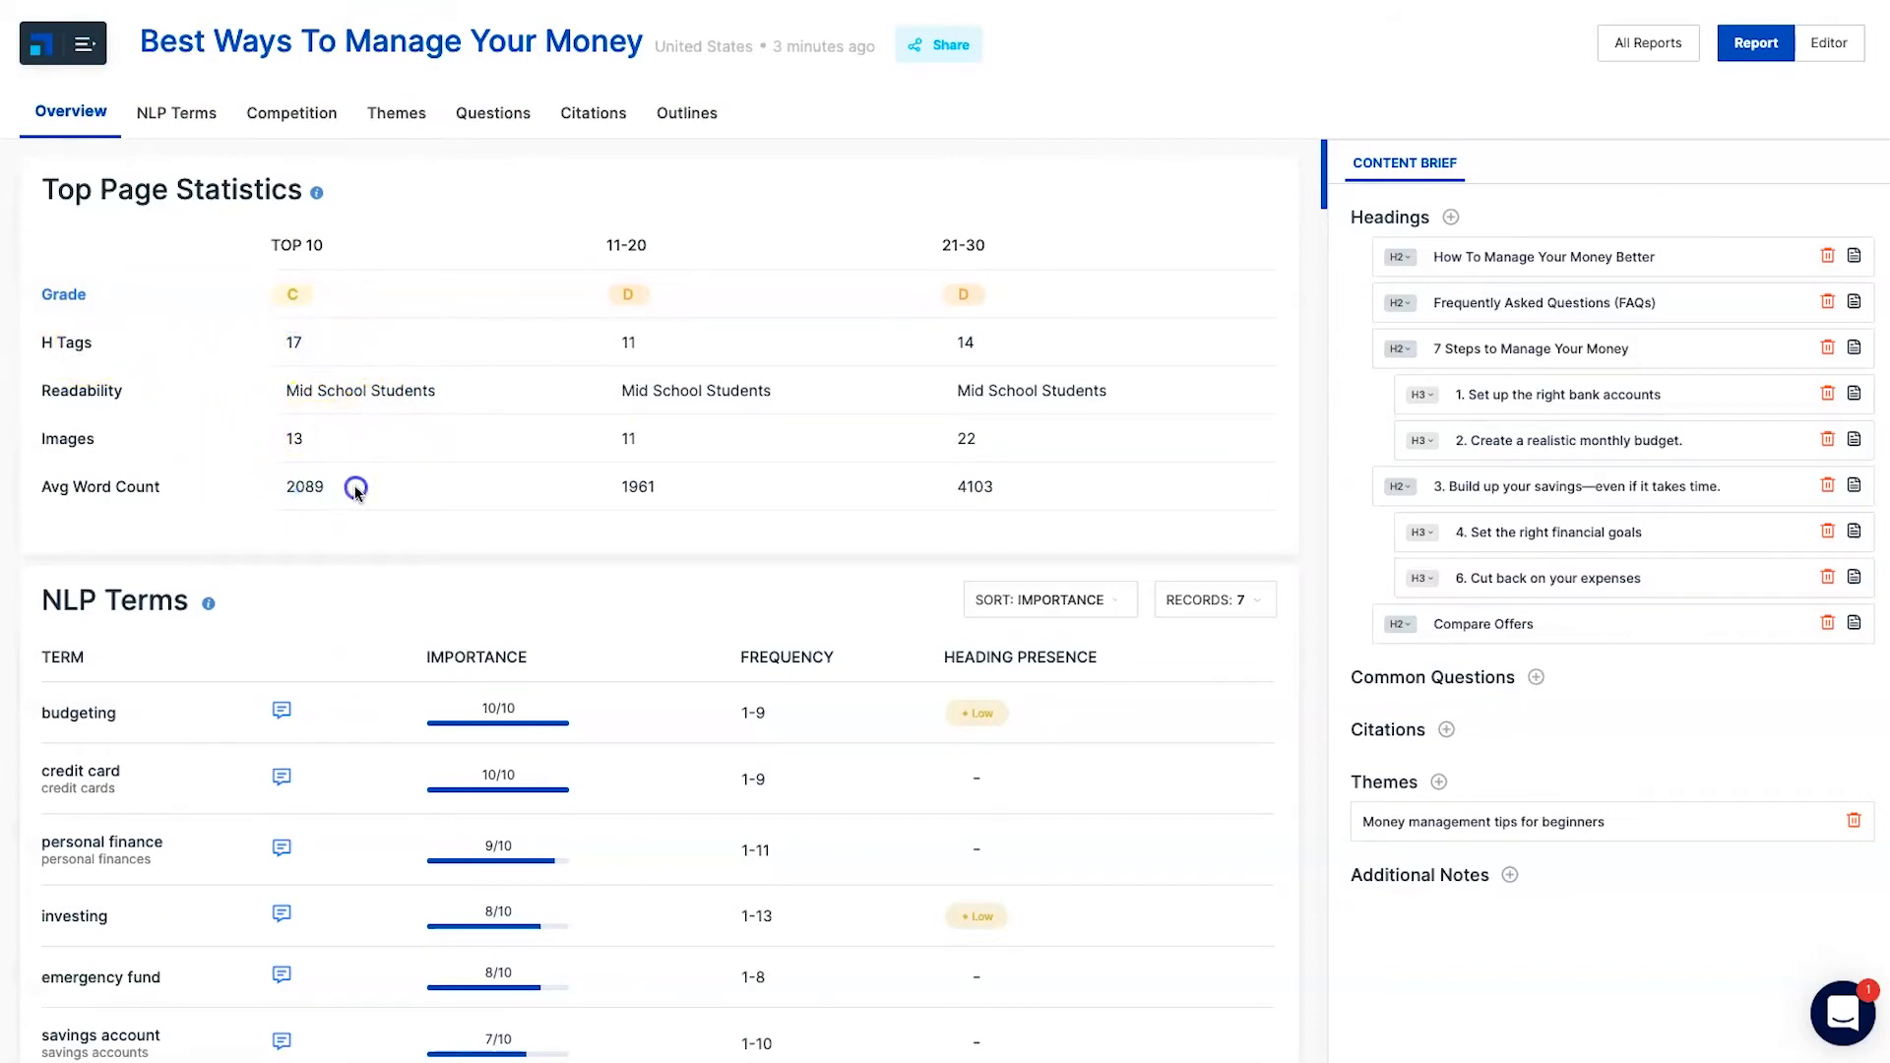
click(1420, 623)
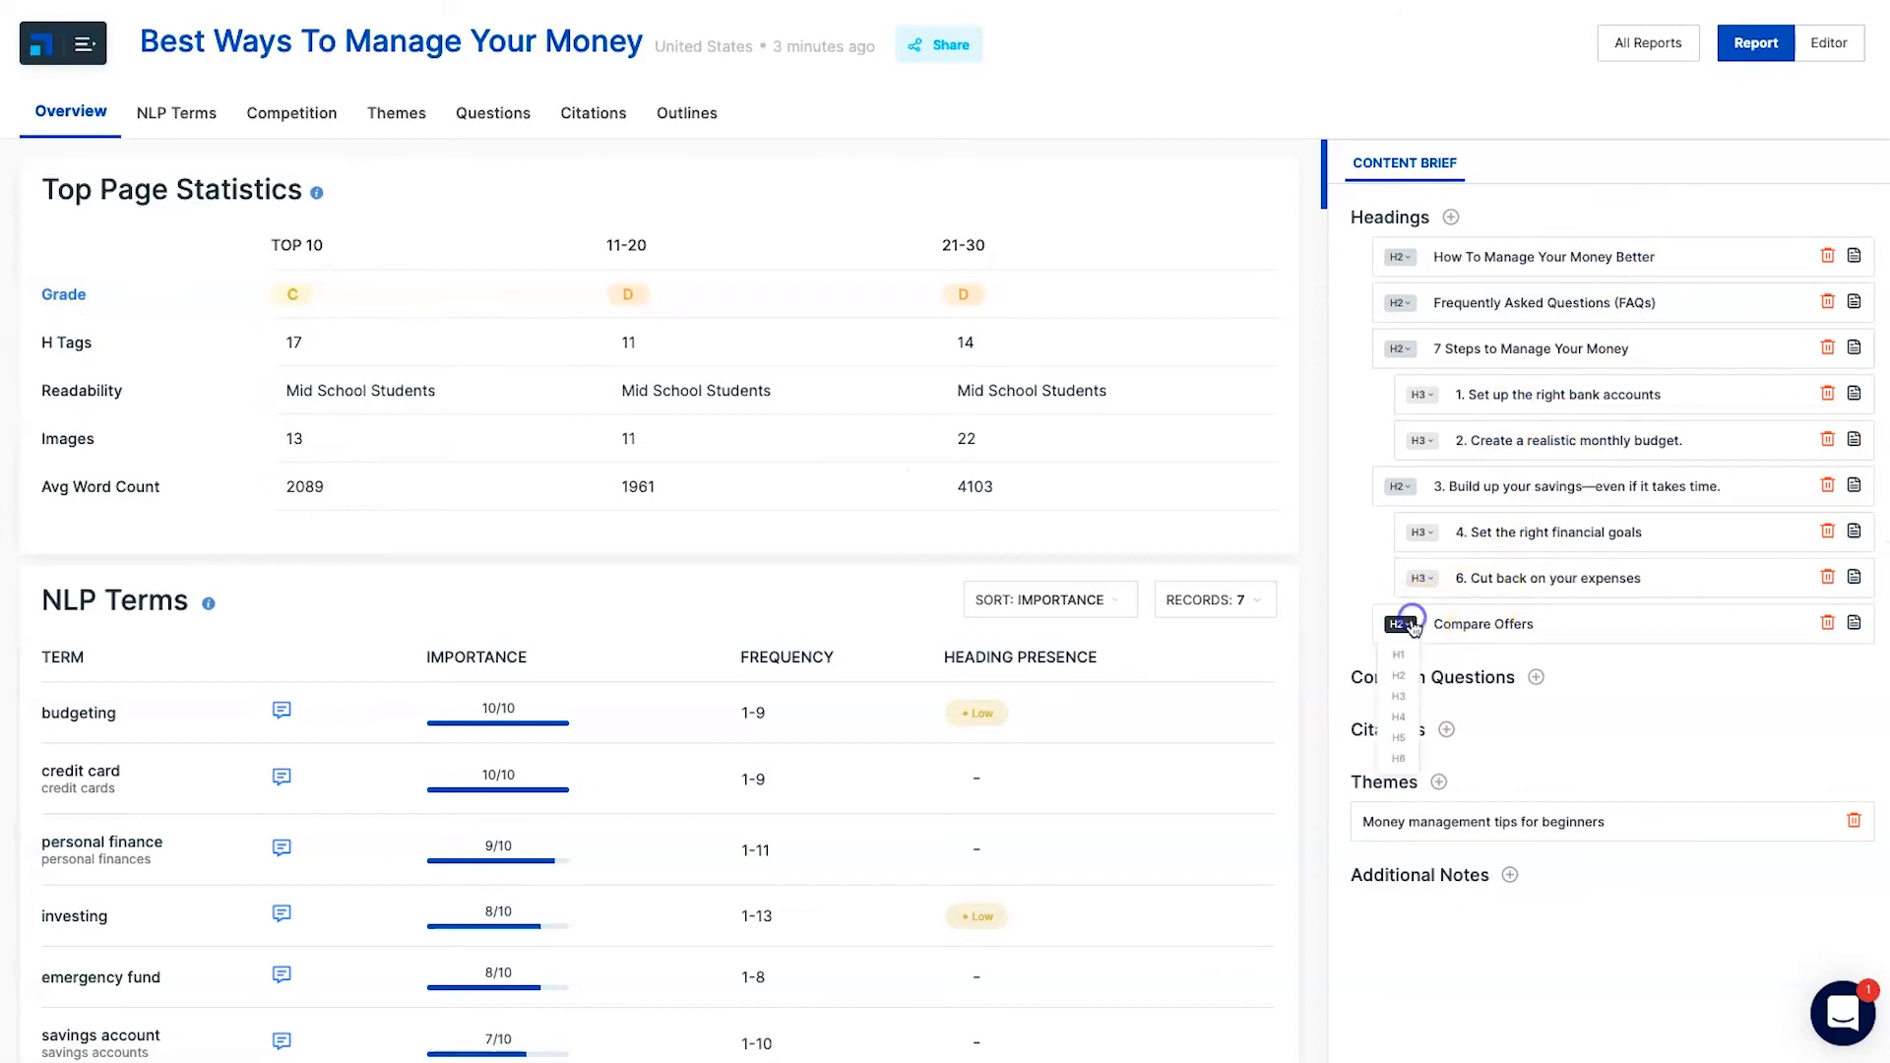
click(1416, 687)
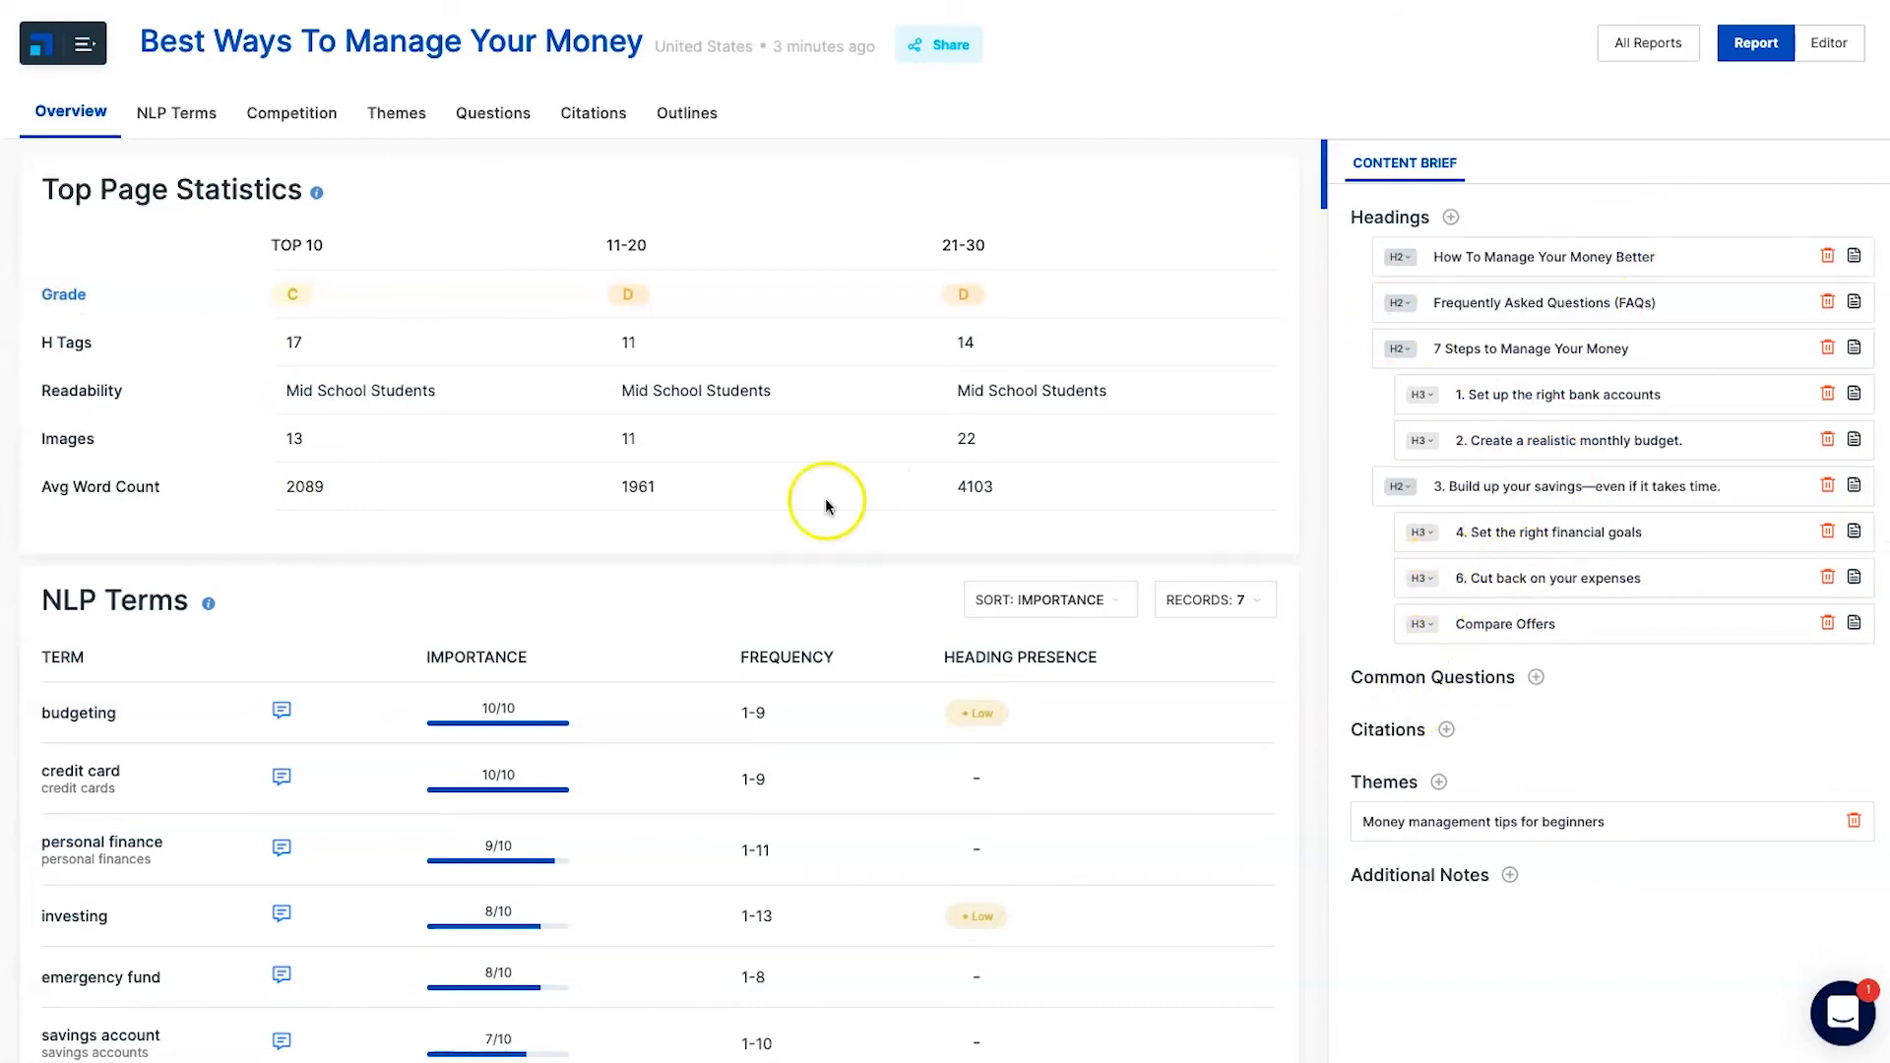
Add the outline headings "4. Start an Emergency Fund", "5. Start Saving for Retirement", "Track your spending" and "Find ways to save" to the brief
scroll(590, 492, down, 20)
scroll(518, 534, down, 8)
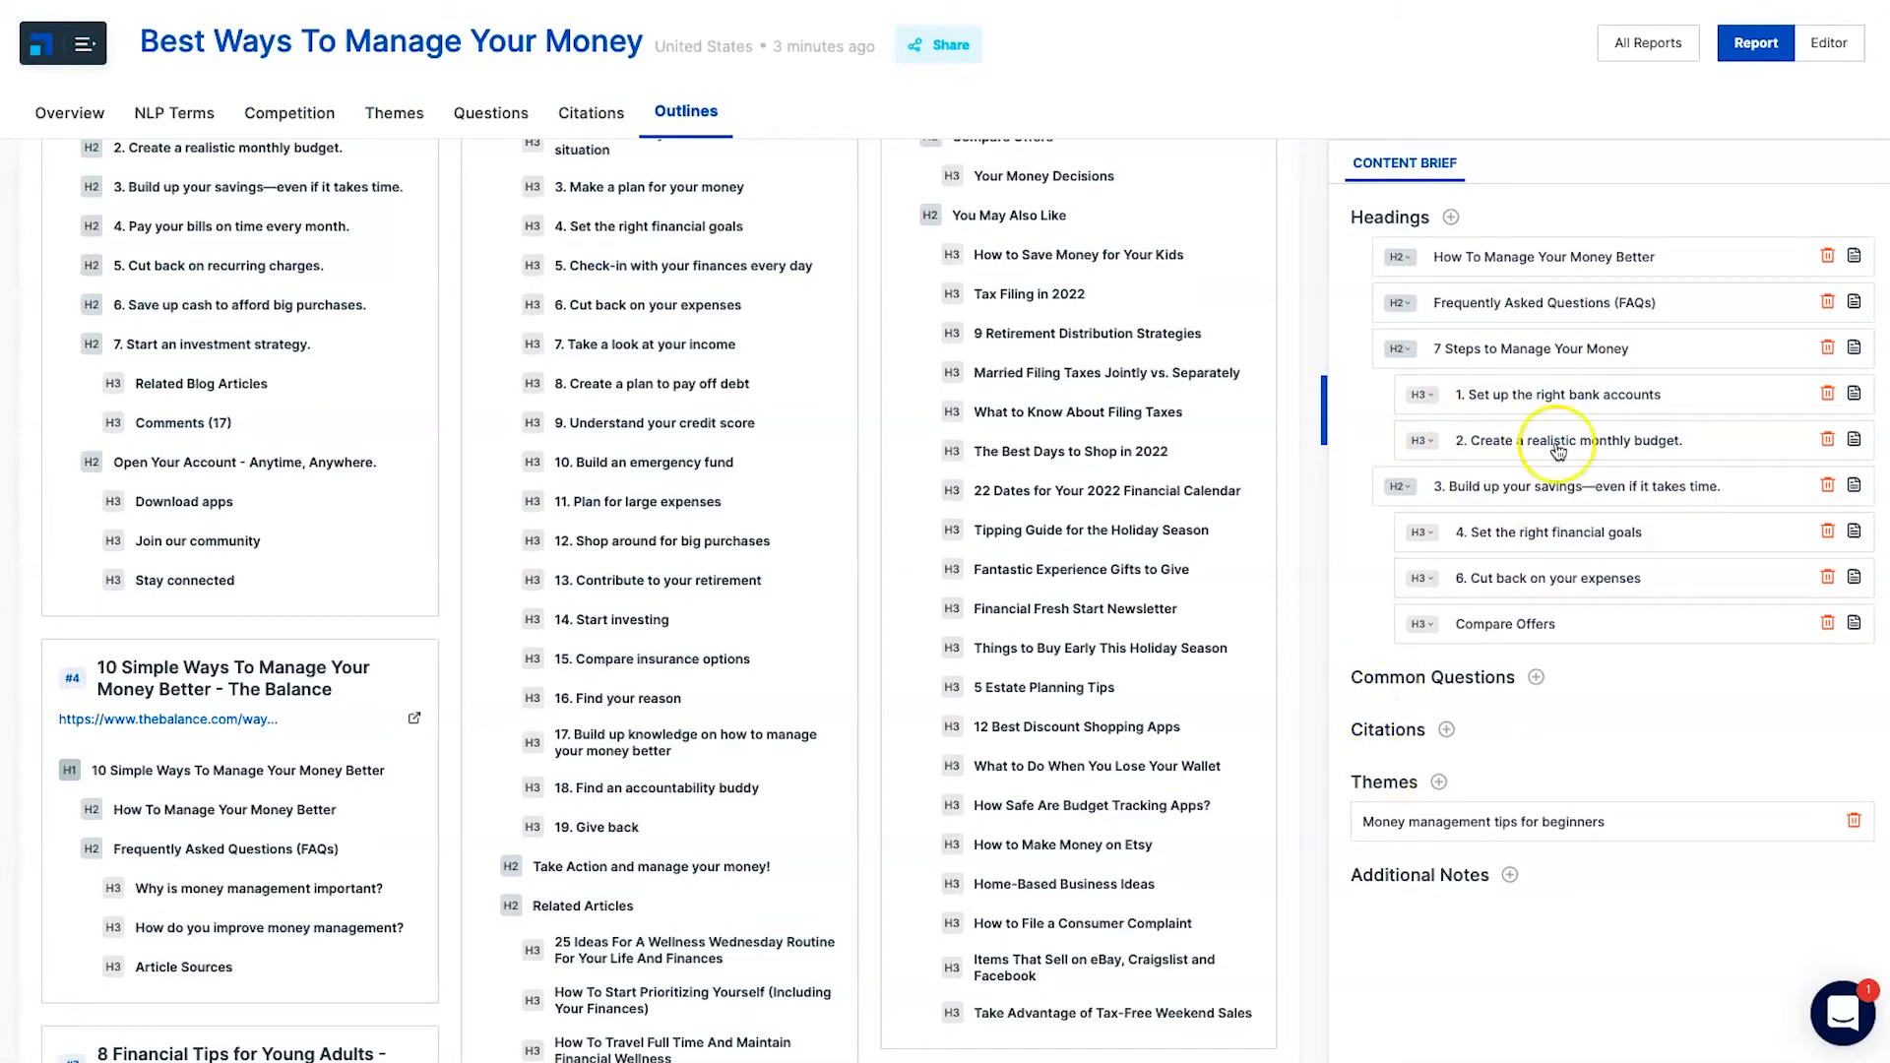
scroll(571, 863, down, 3)
scroll(571, 863, down, 7)
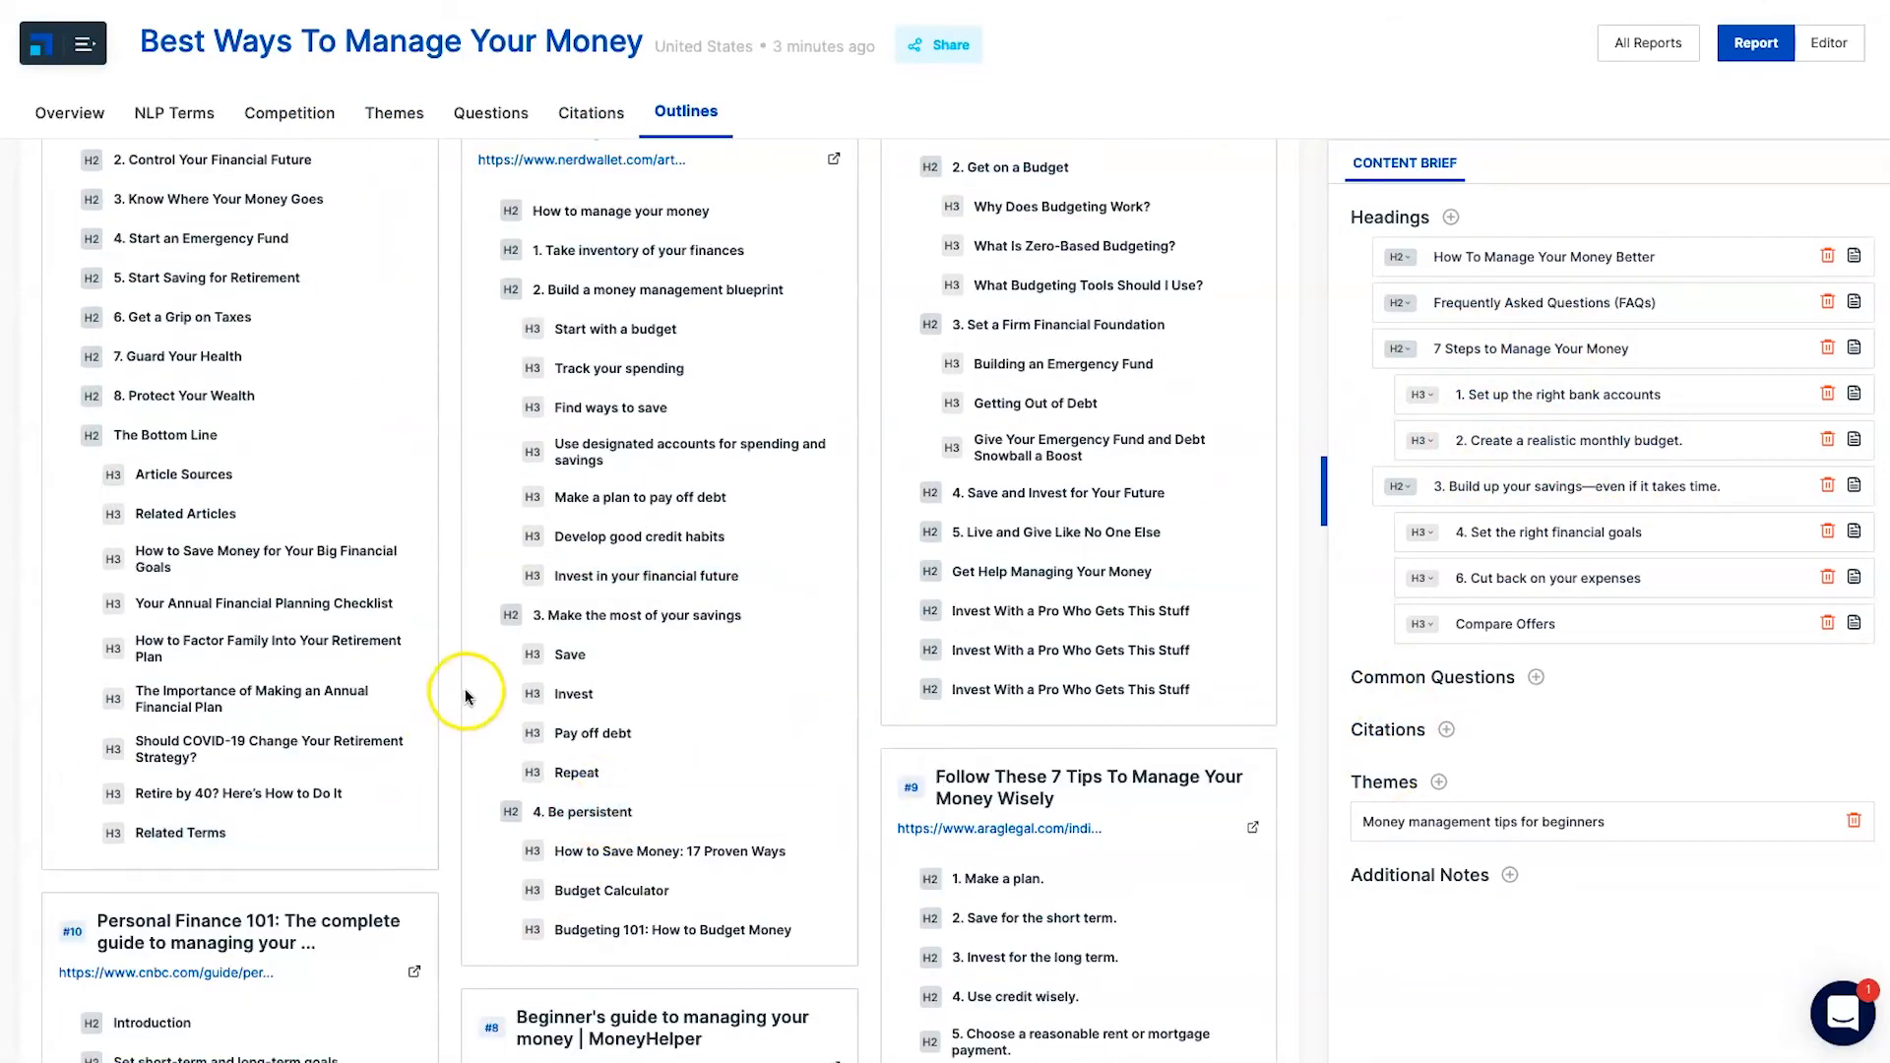
scroll(464, 694, up, 2)
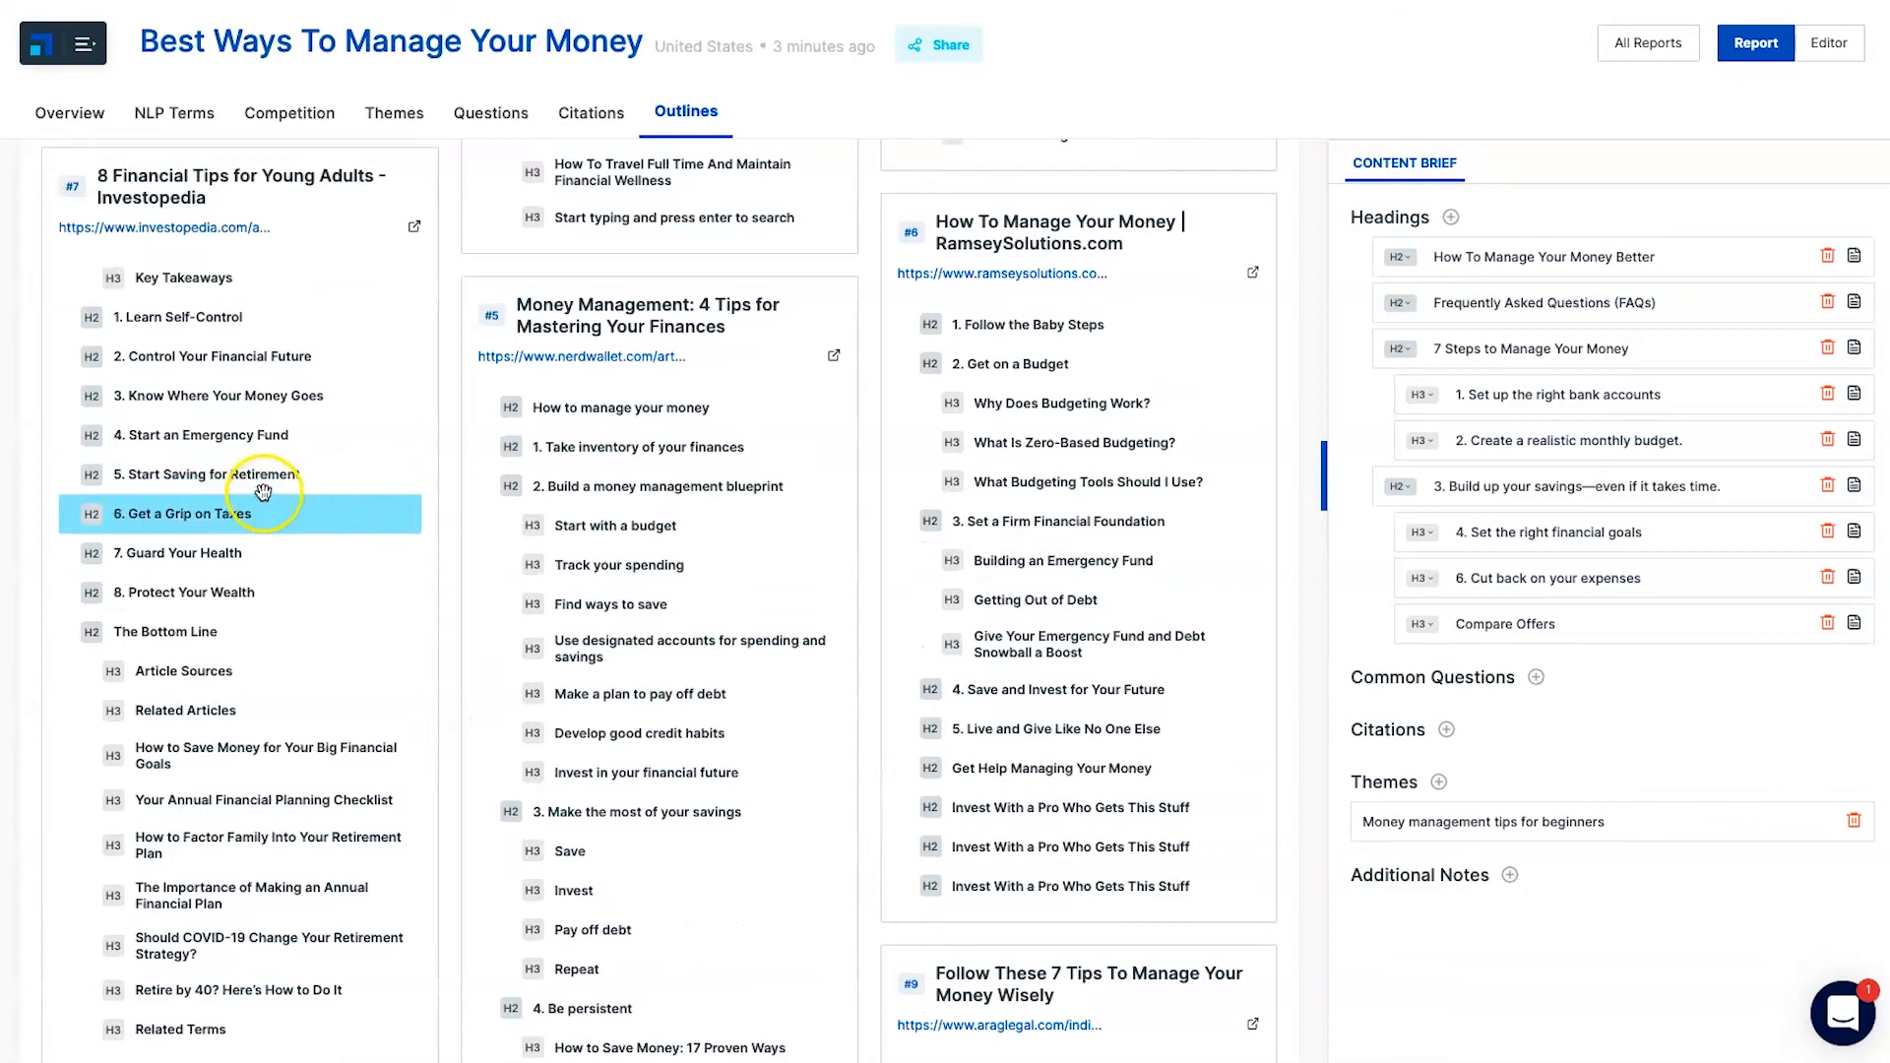
click(239, 438)
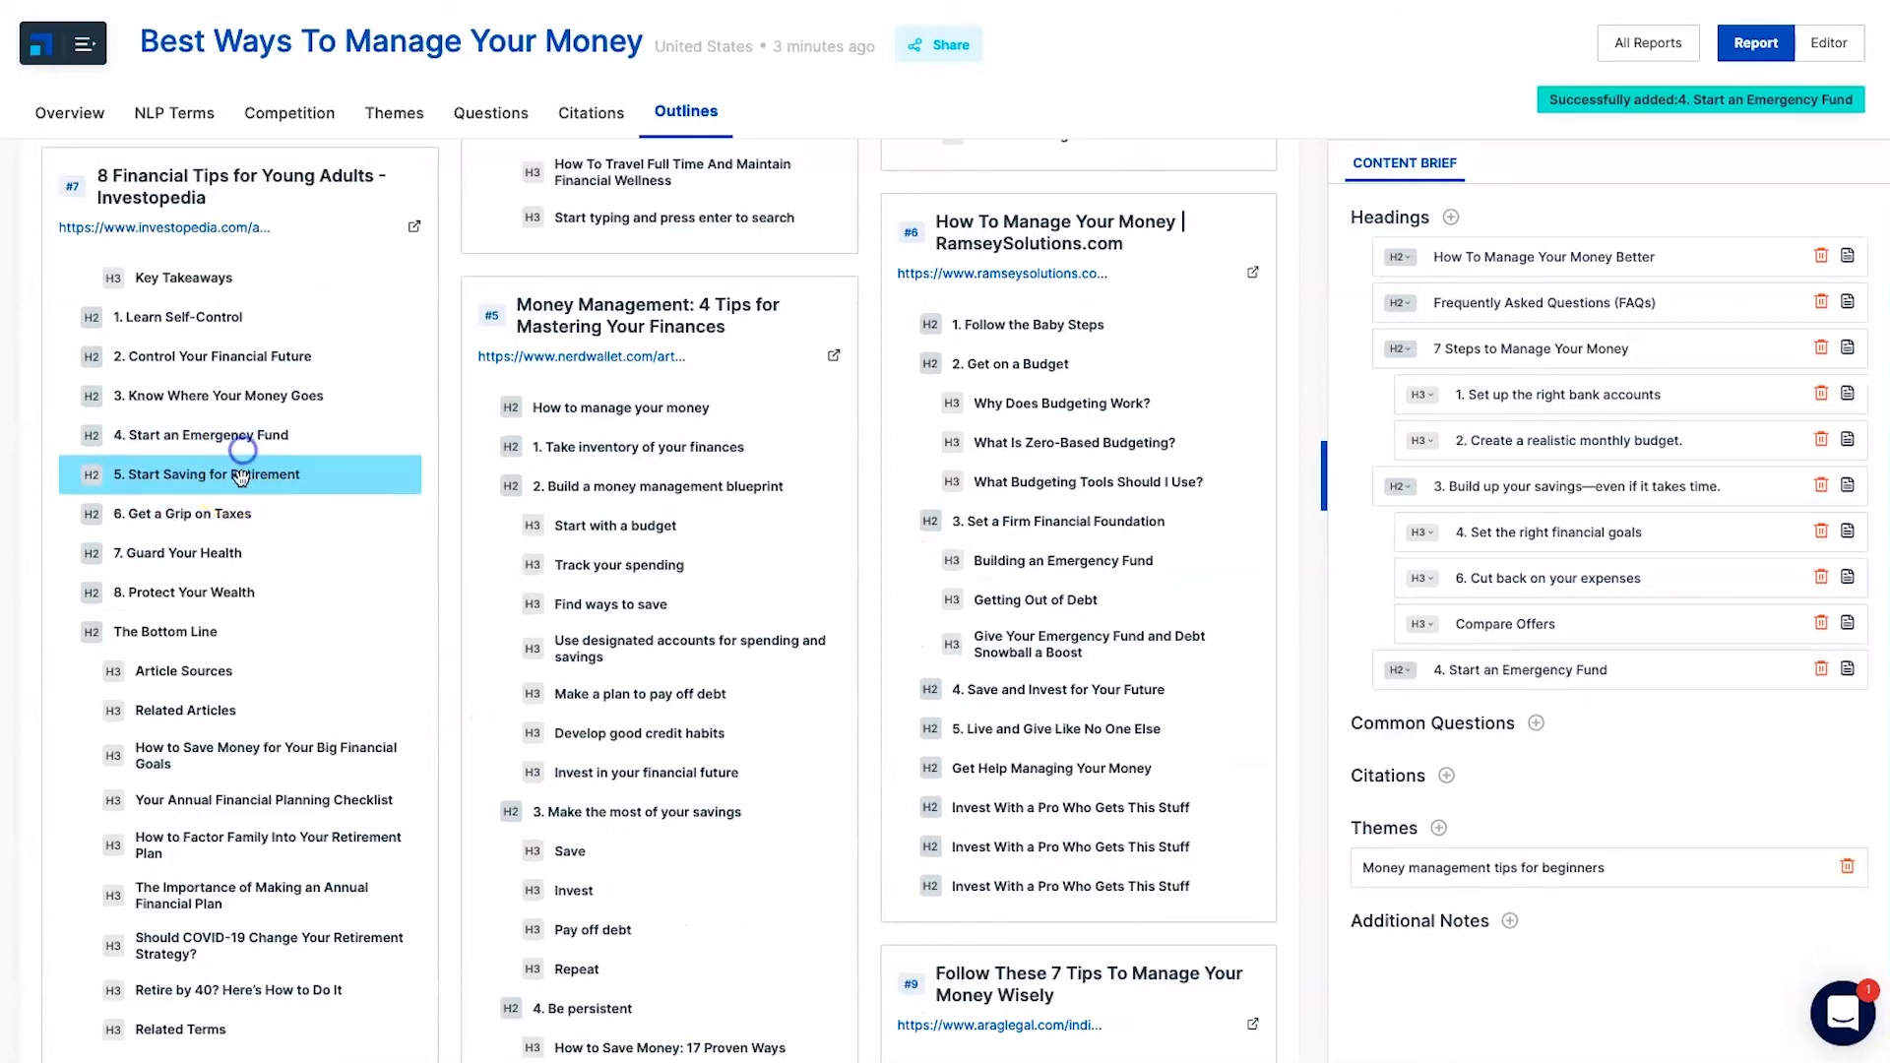
click(236, 471)
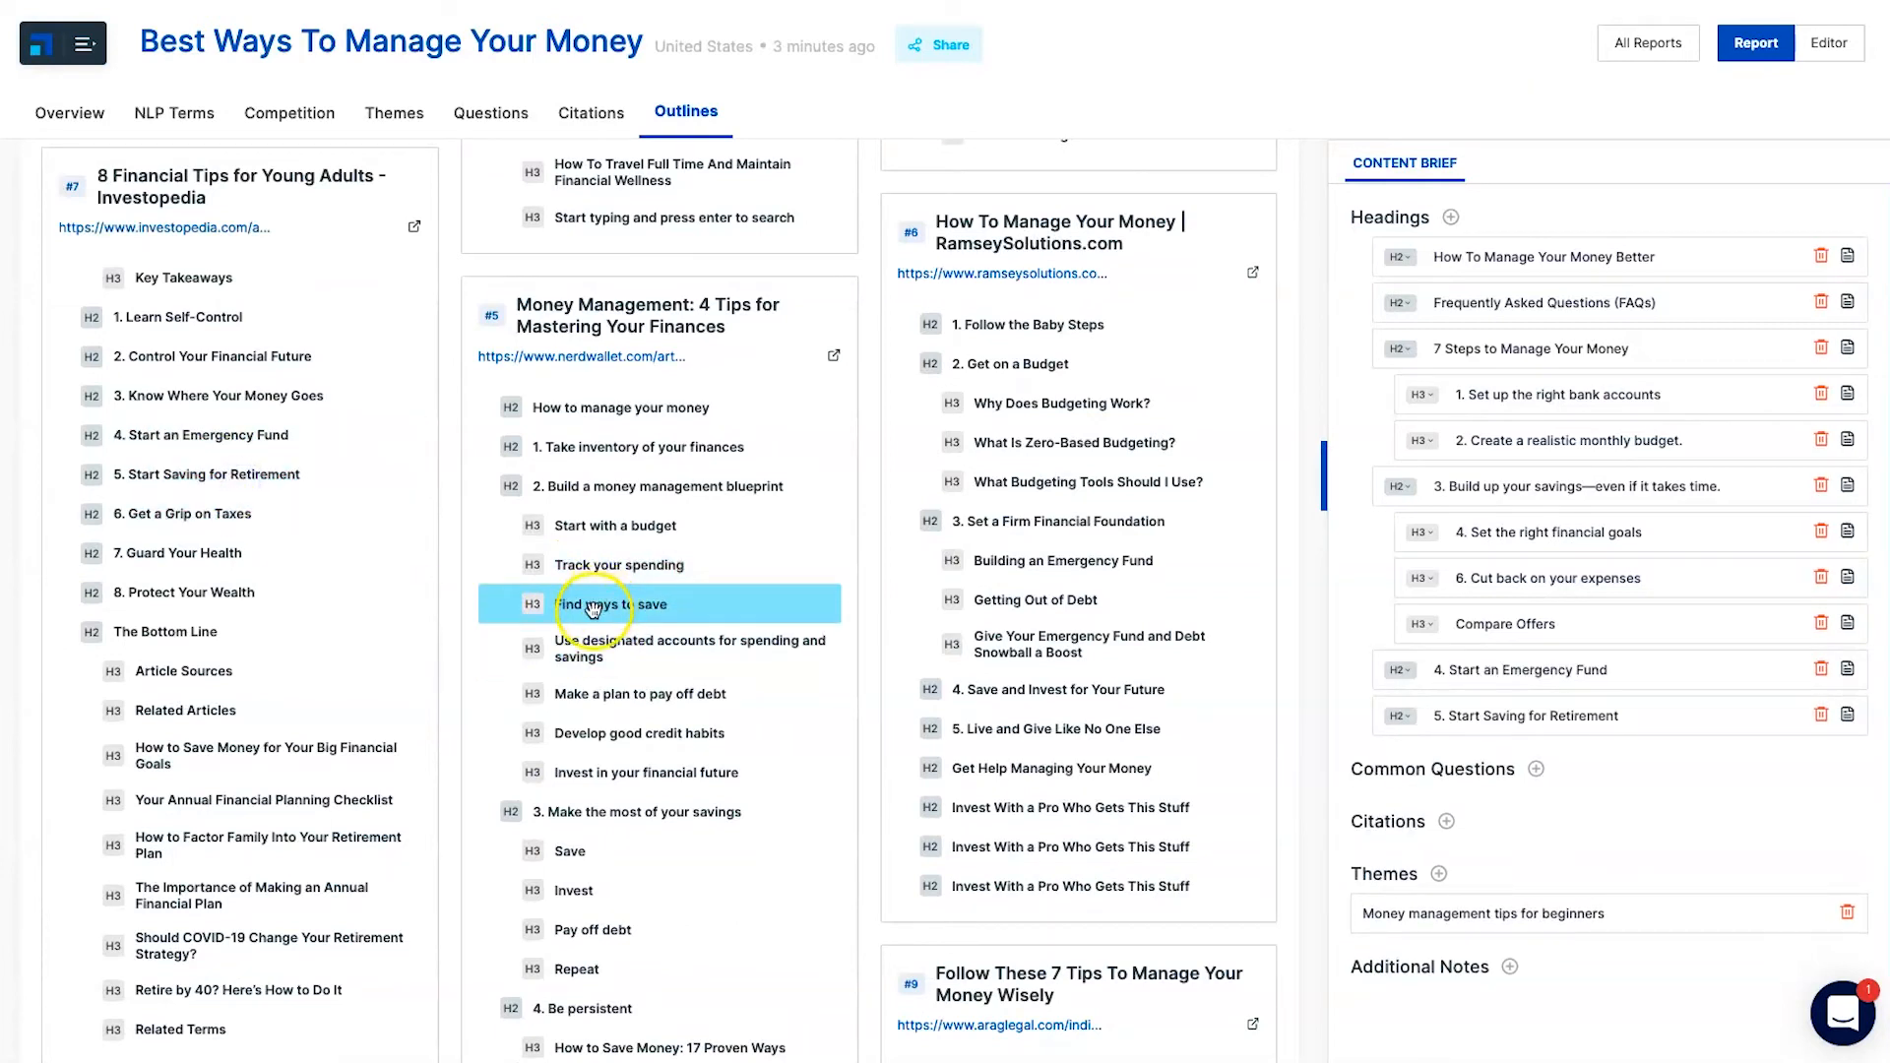
click(619, 564)
click(615, 603)
Set the brief headings "5. Start Saving for Retirement" and "4. Start an Emergency Fund" to H3
click(1400, 715)
click(1409, 781)
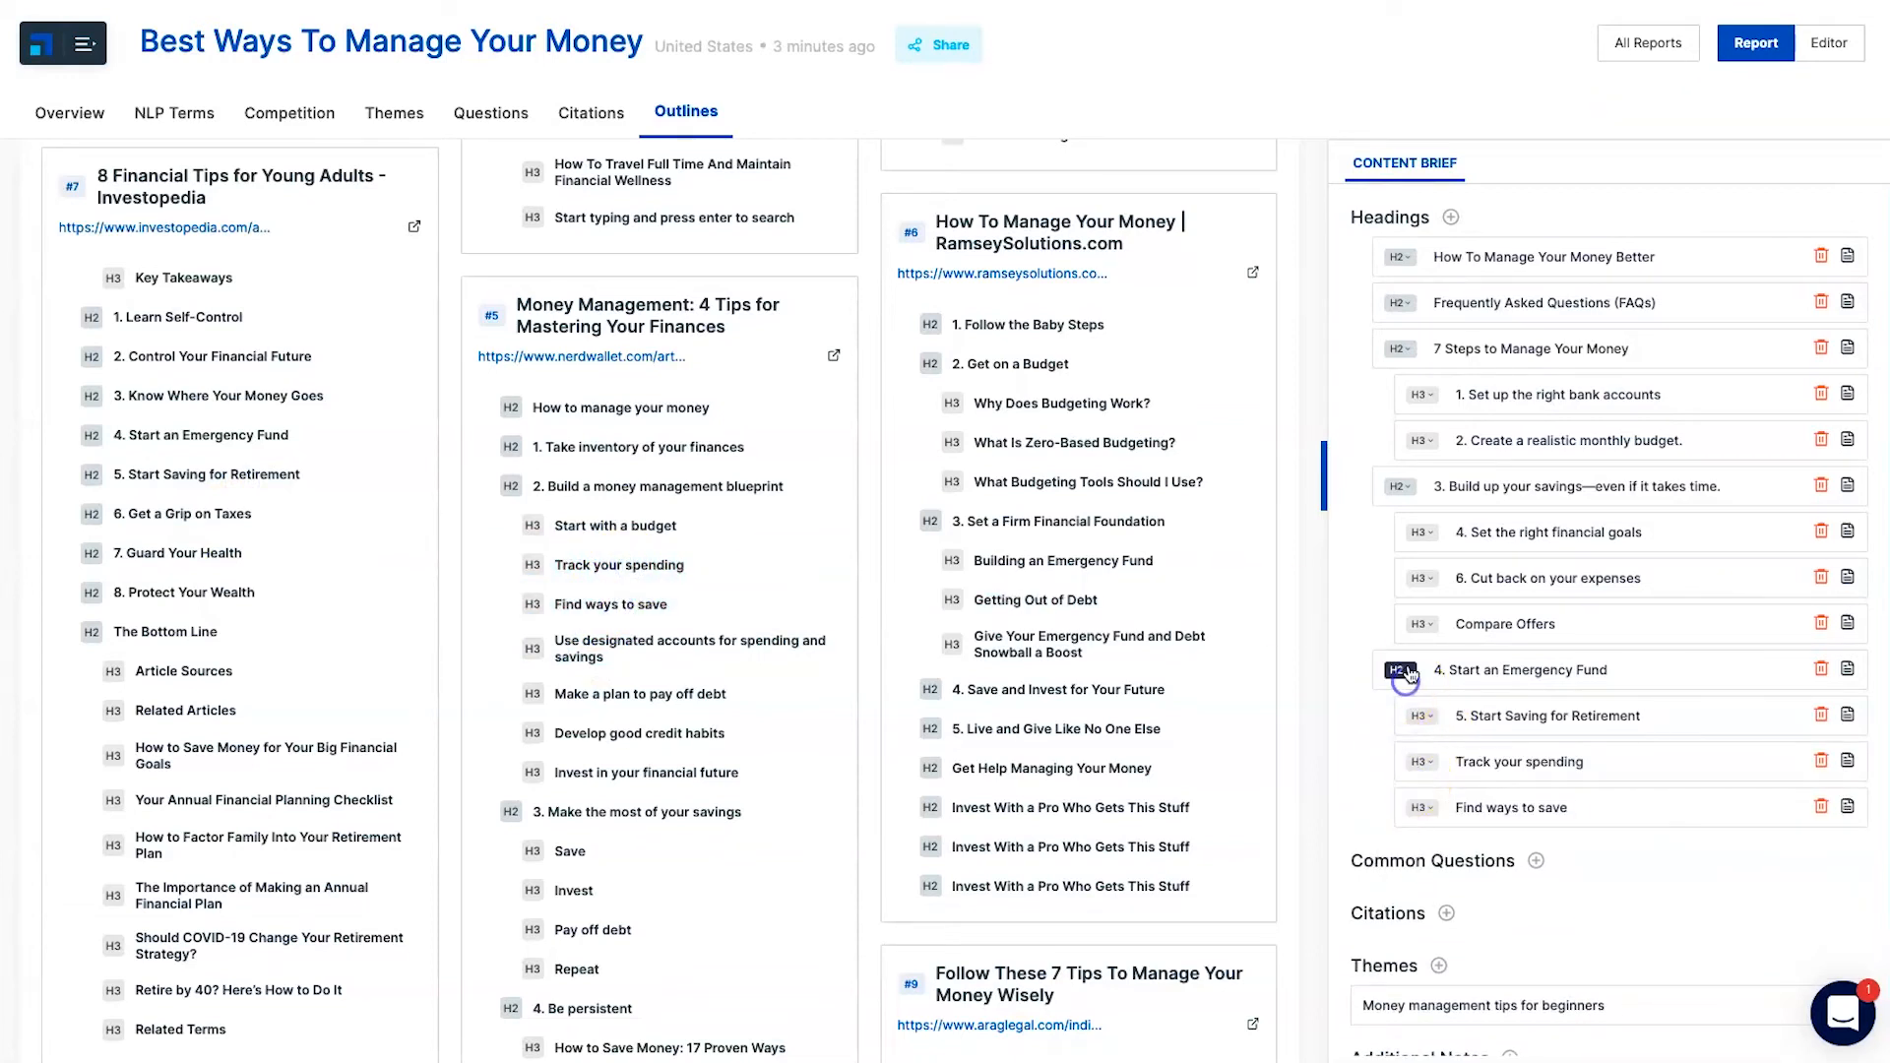
click(1402, 741)
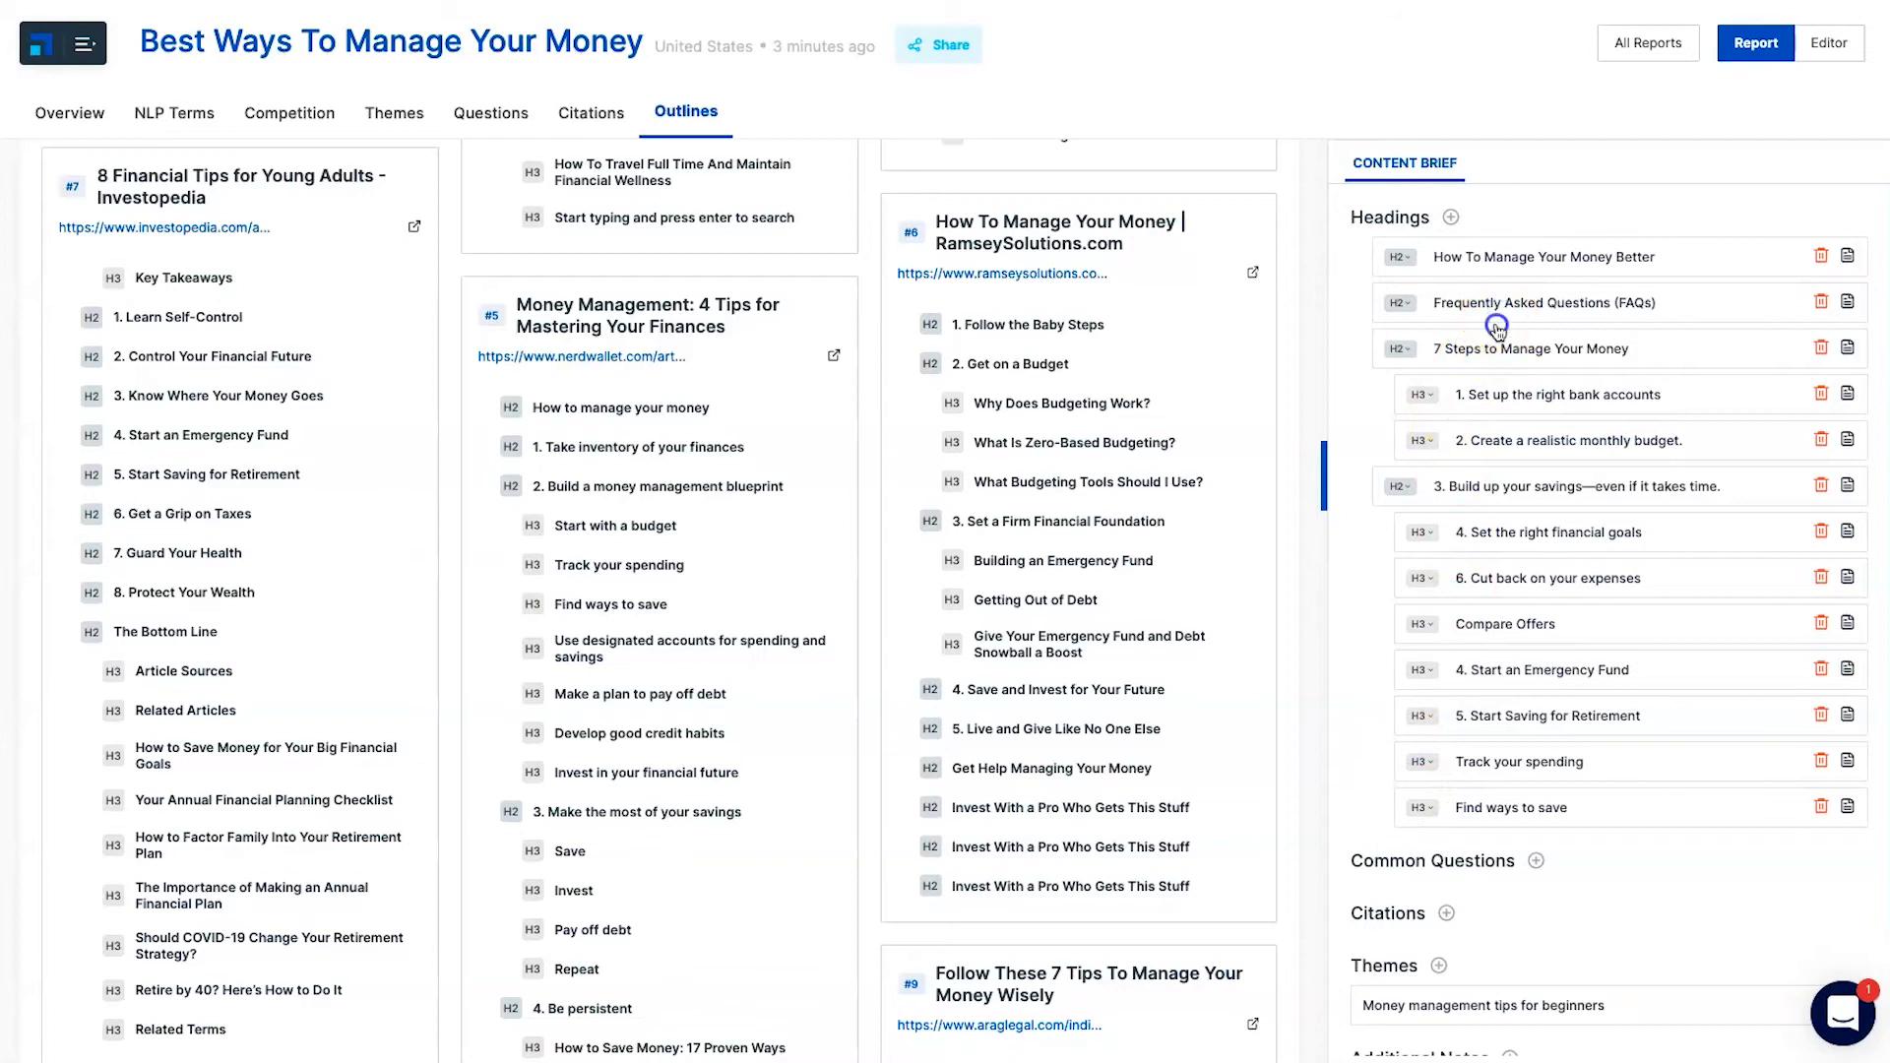
Move Frequently Asked Questions (FAQs) to the end of the brief's headings, after "Find ways to save"
drag(1487, 306, 1495, 830)
scroll(1528, 963, down, 2)
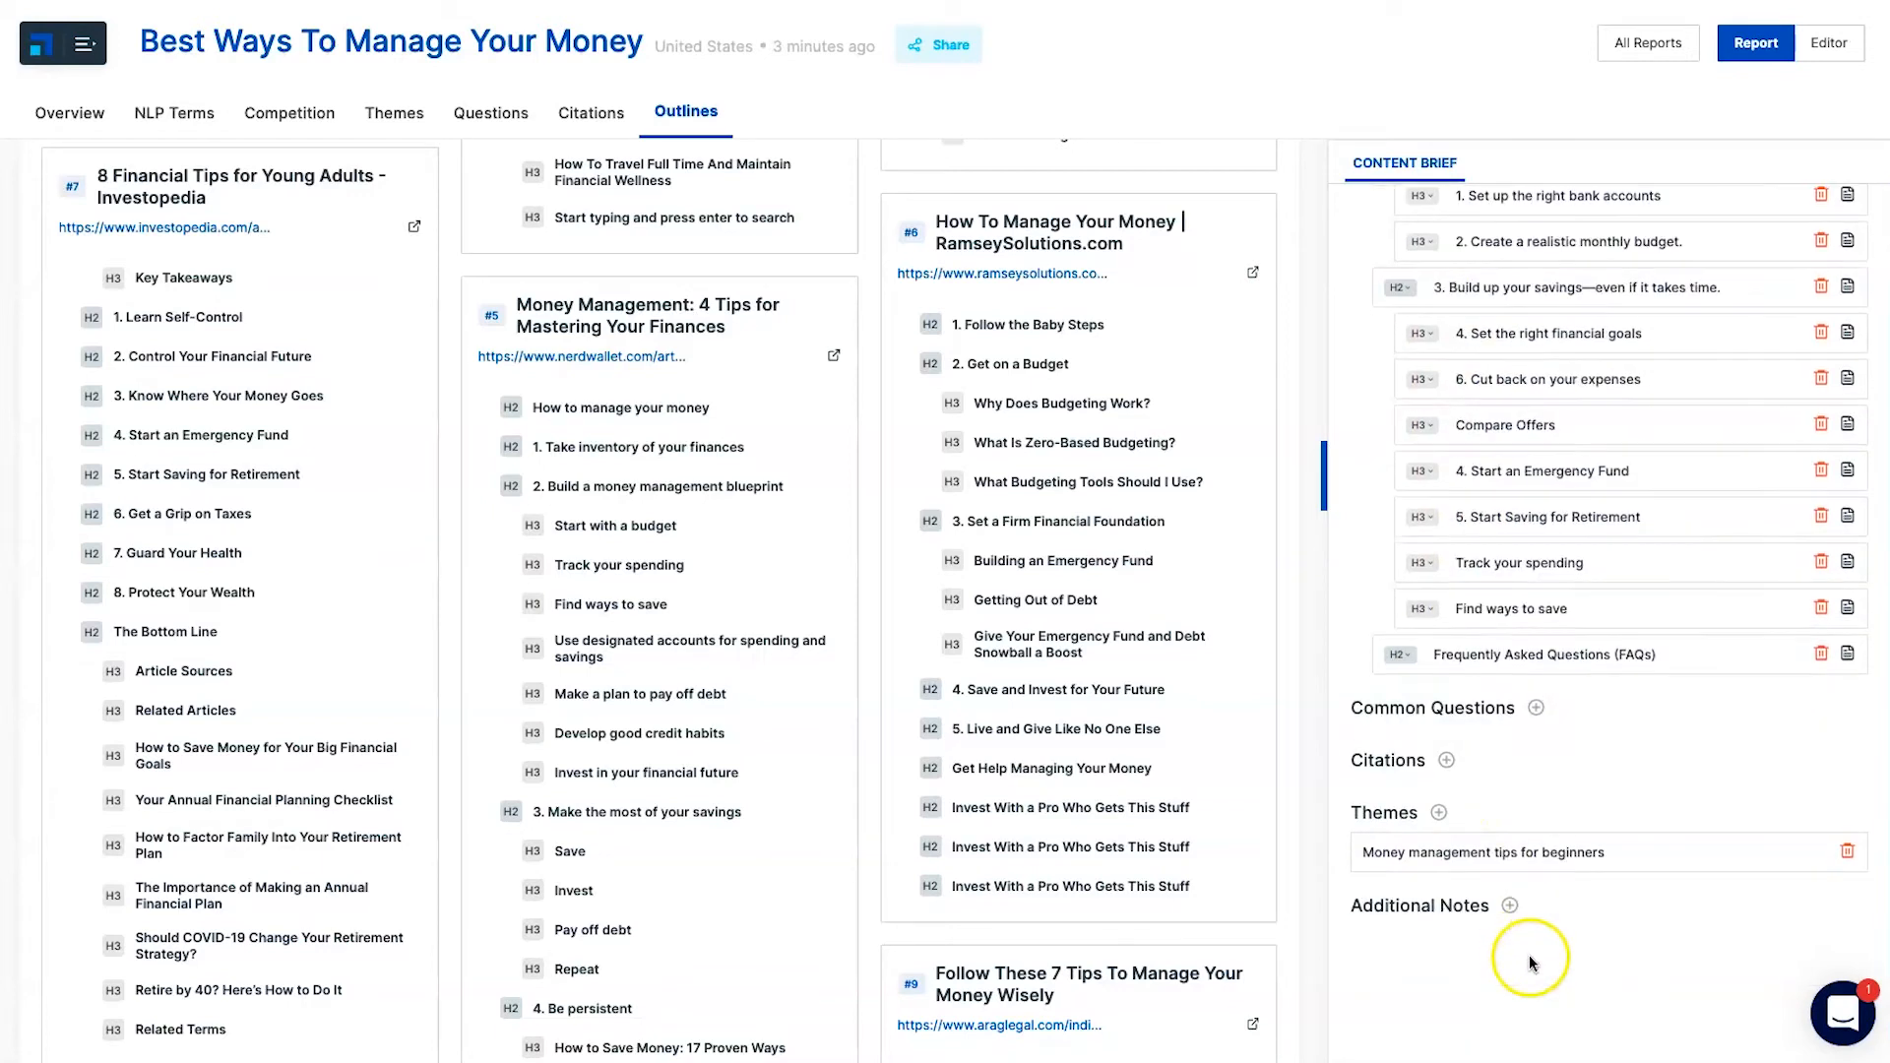
scroll(1471, 655, up, 2)
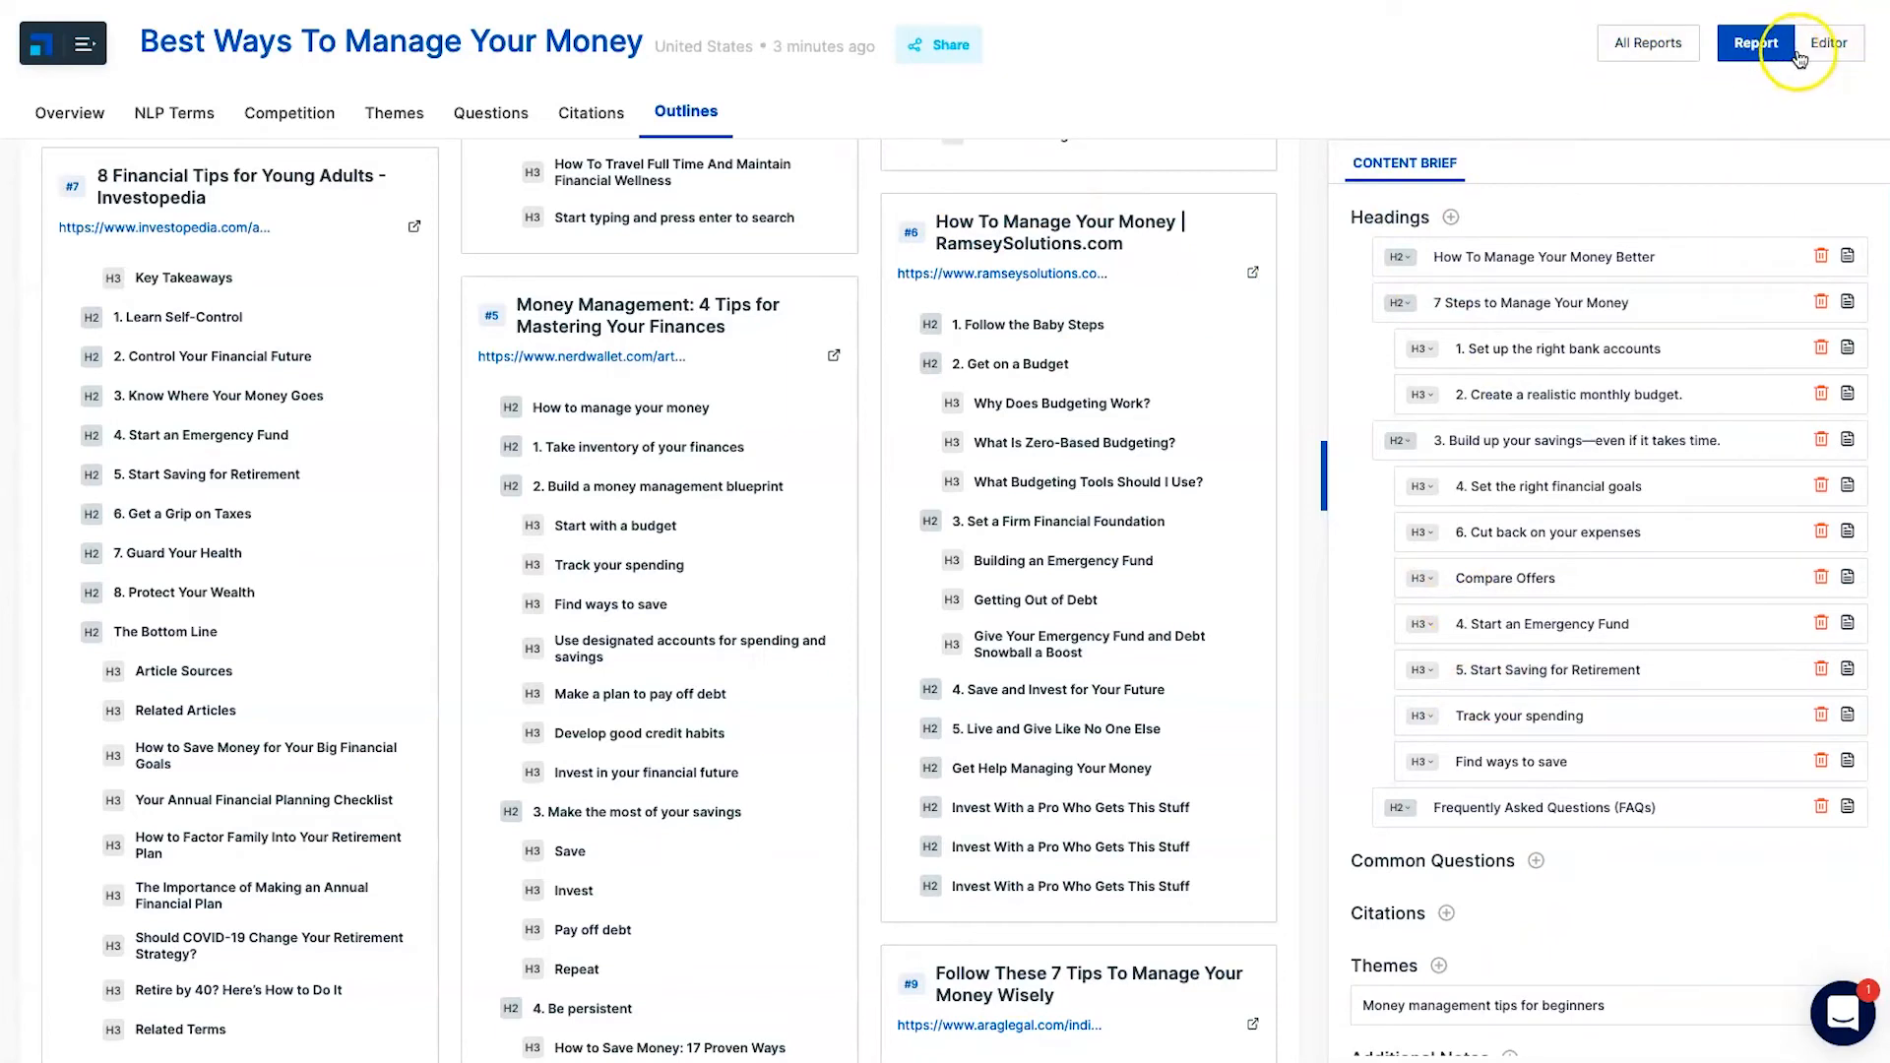
Switch to the report's editor and set the AI output length to Long and creativity to Medium
click(1831, 44)
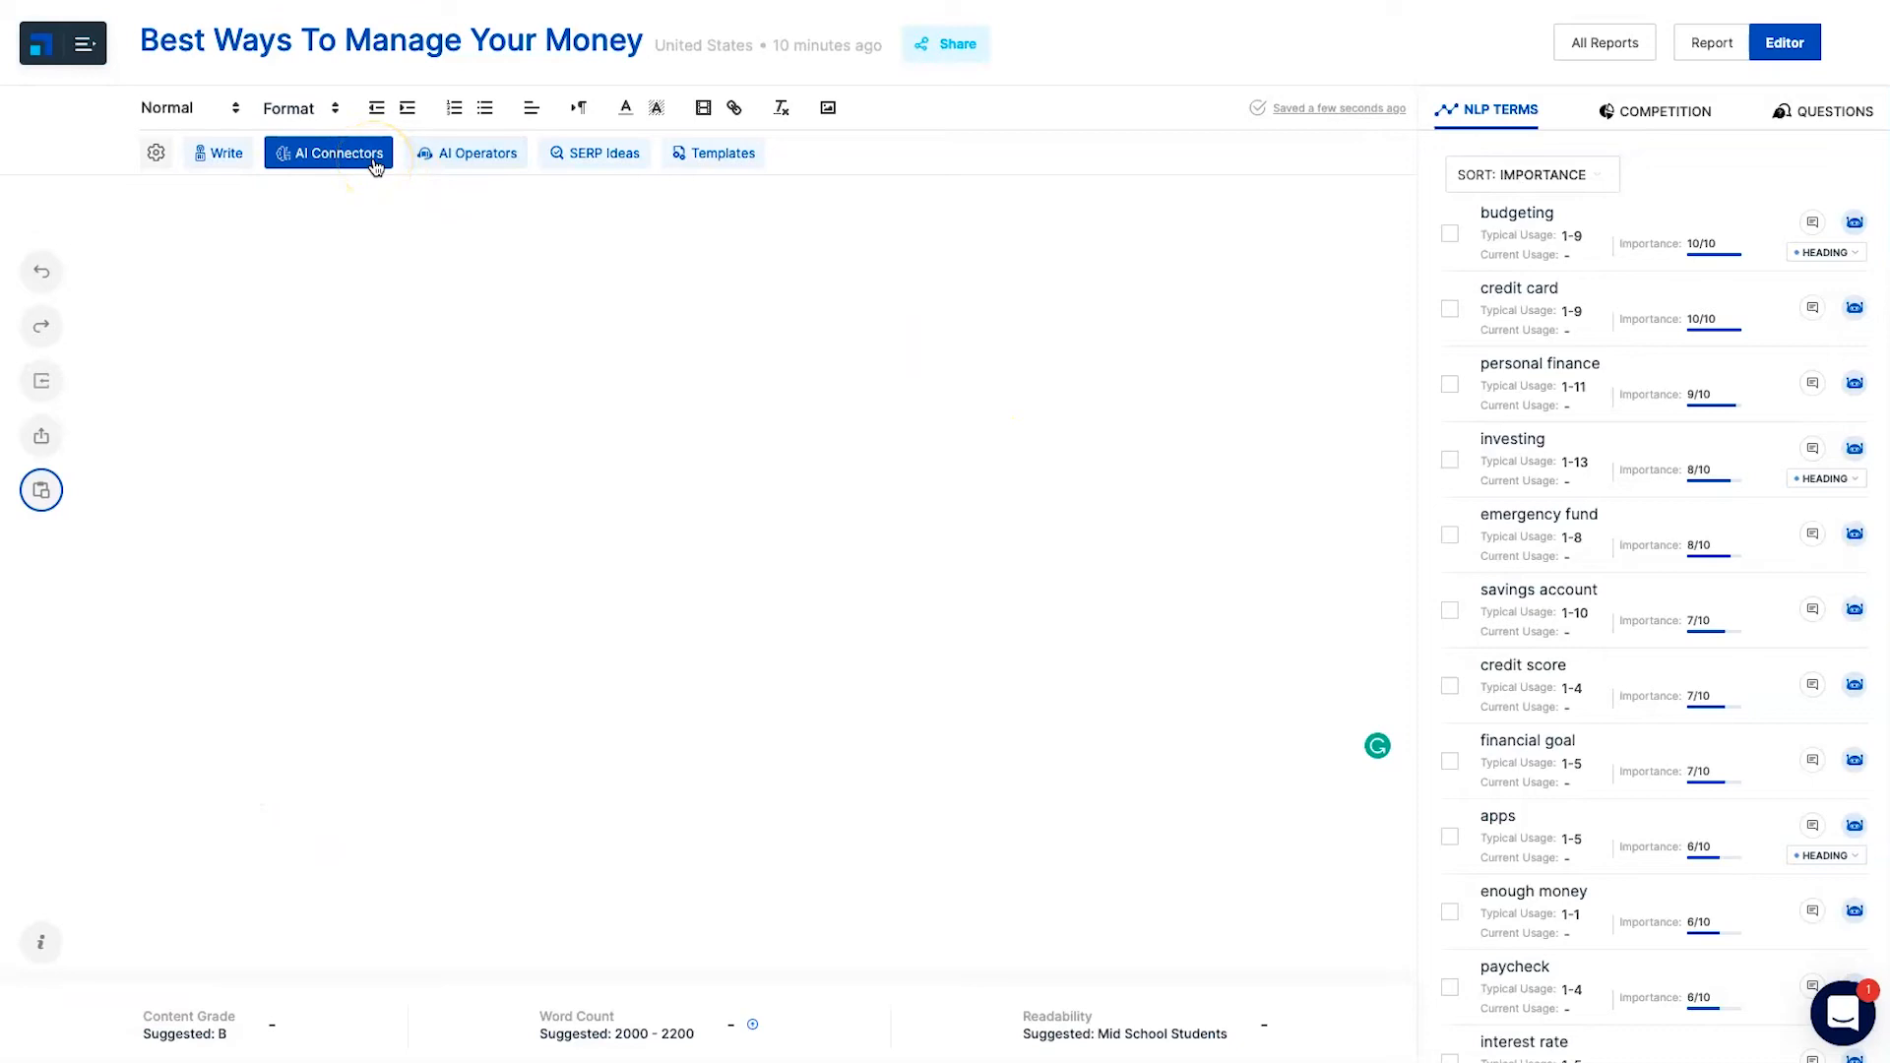
click(234, 250)
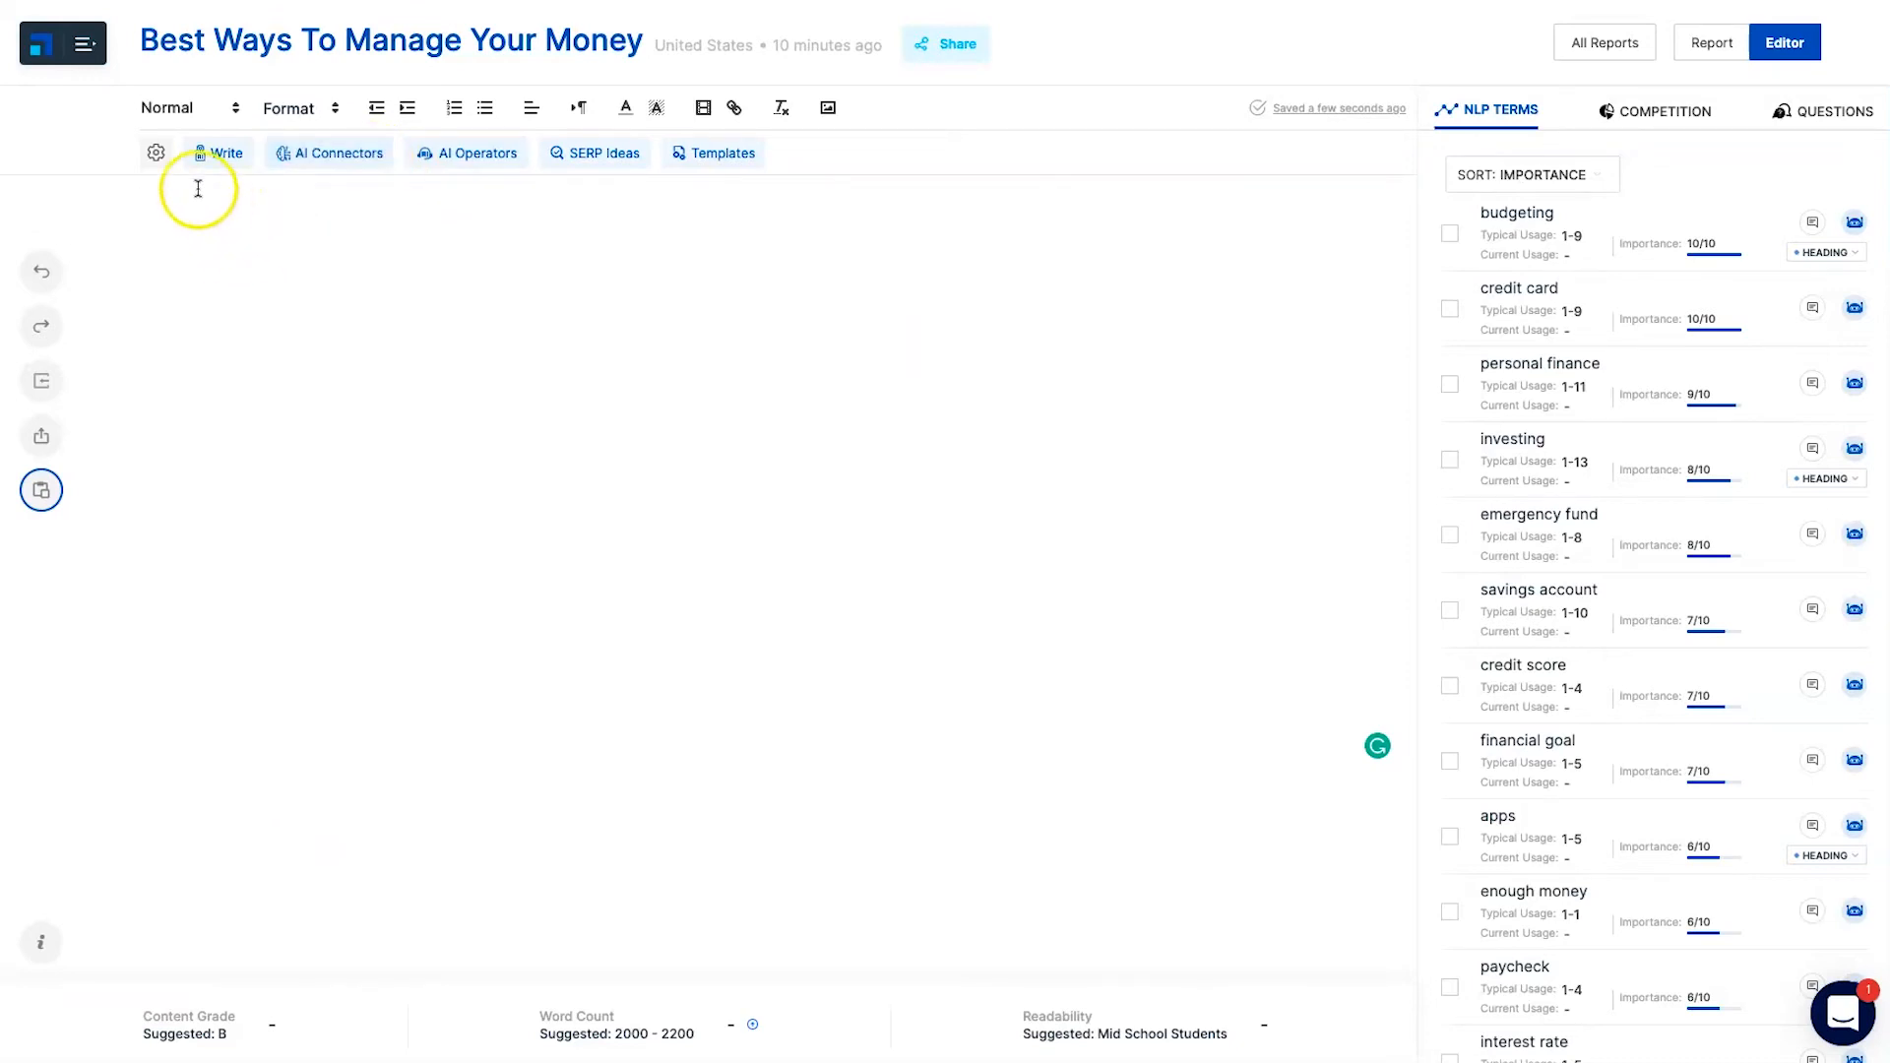
click(156, 153)
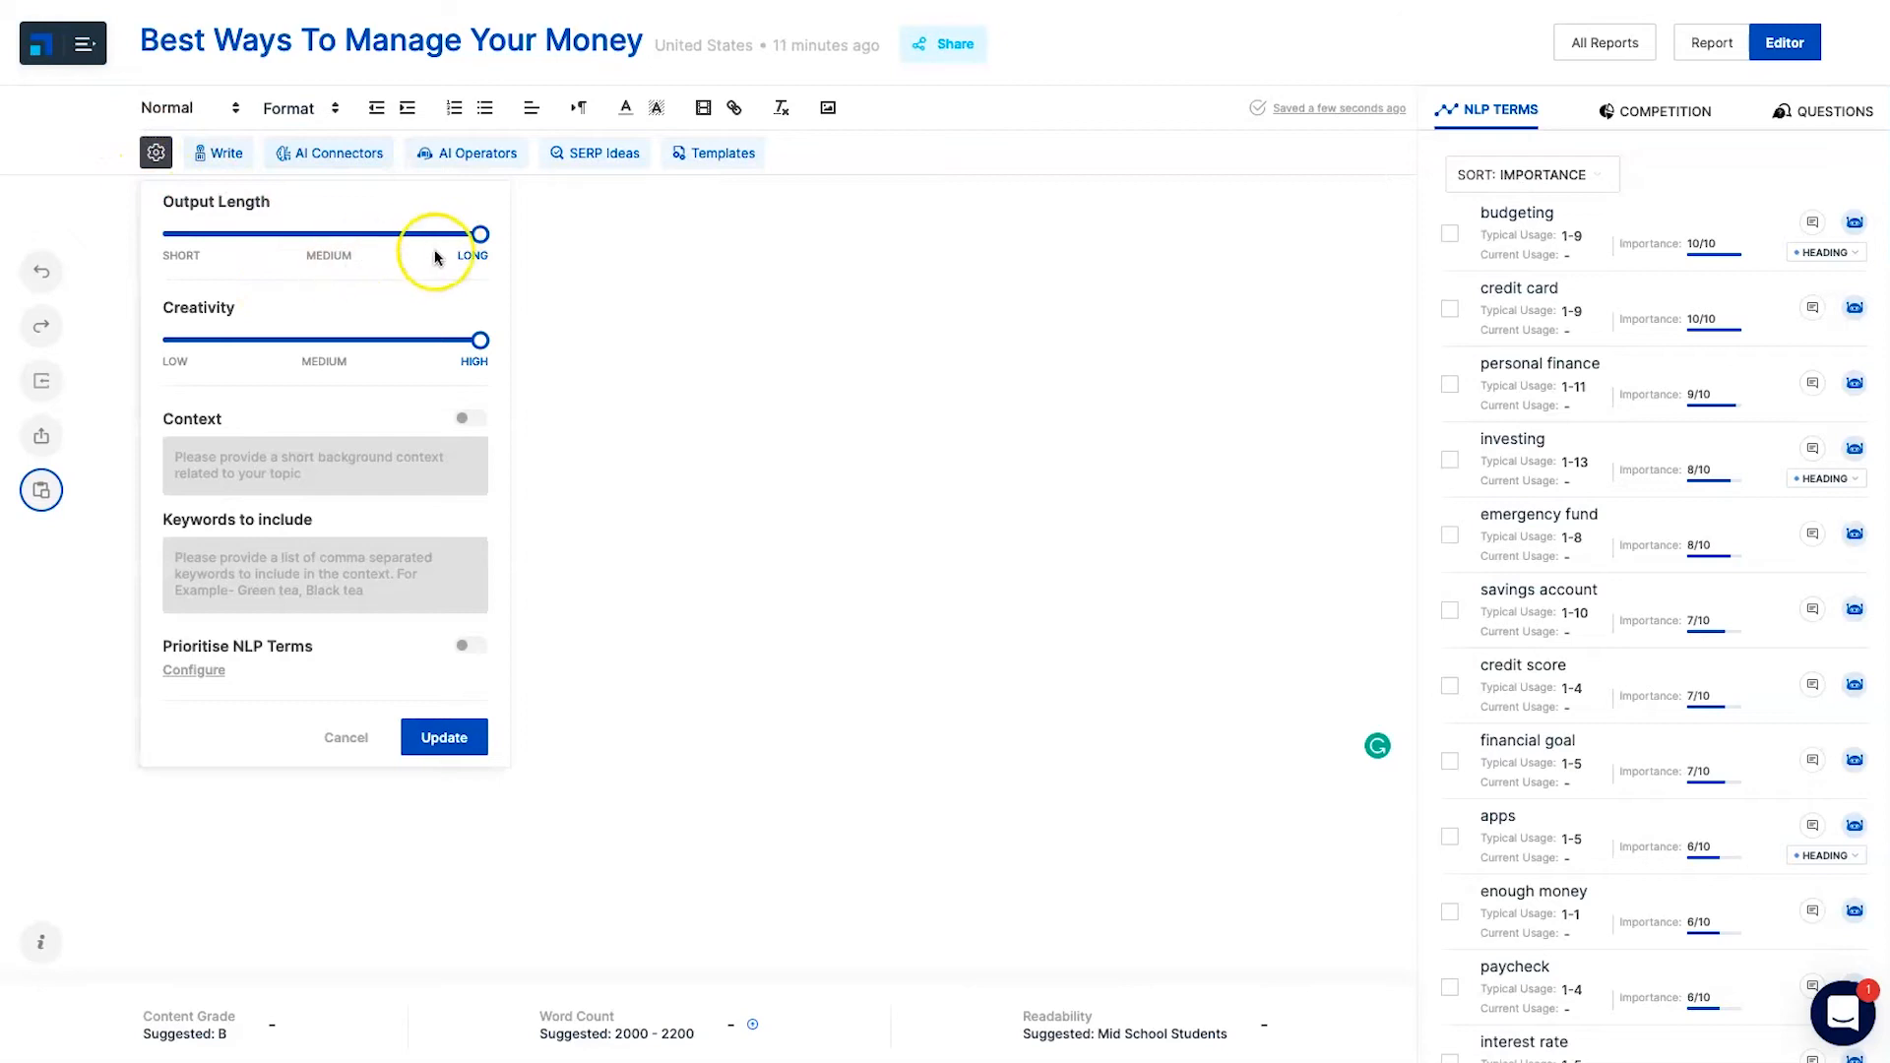
drag(480, 236, 107, 238)
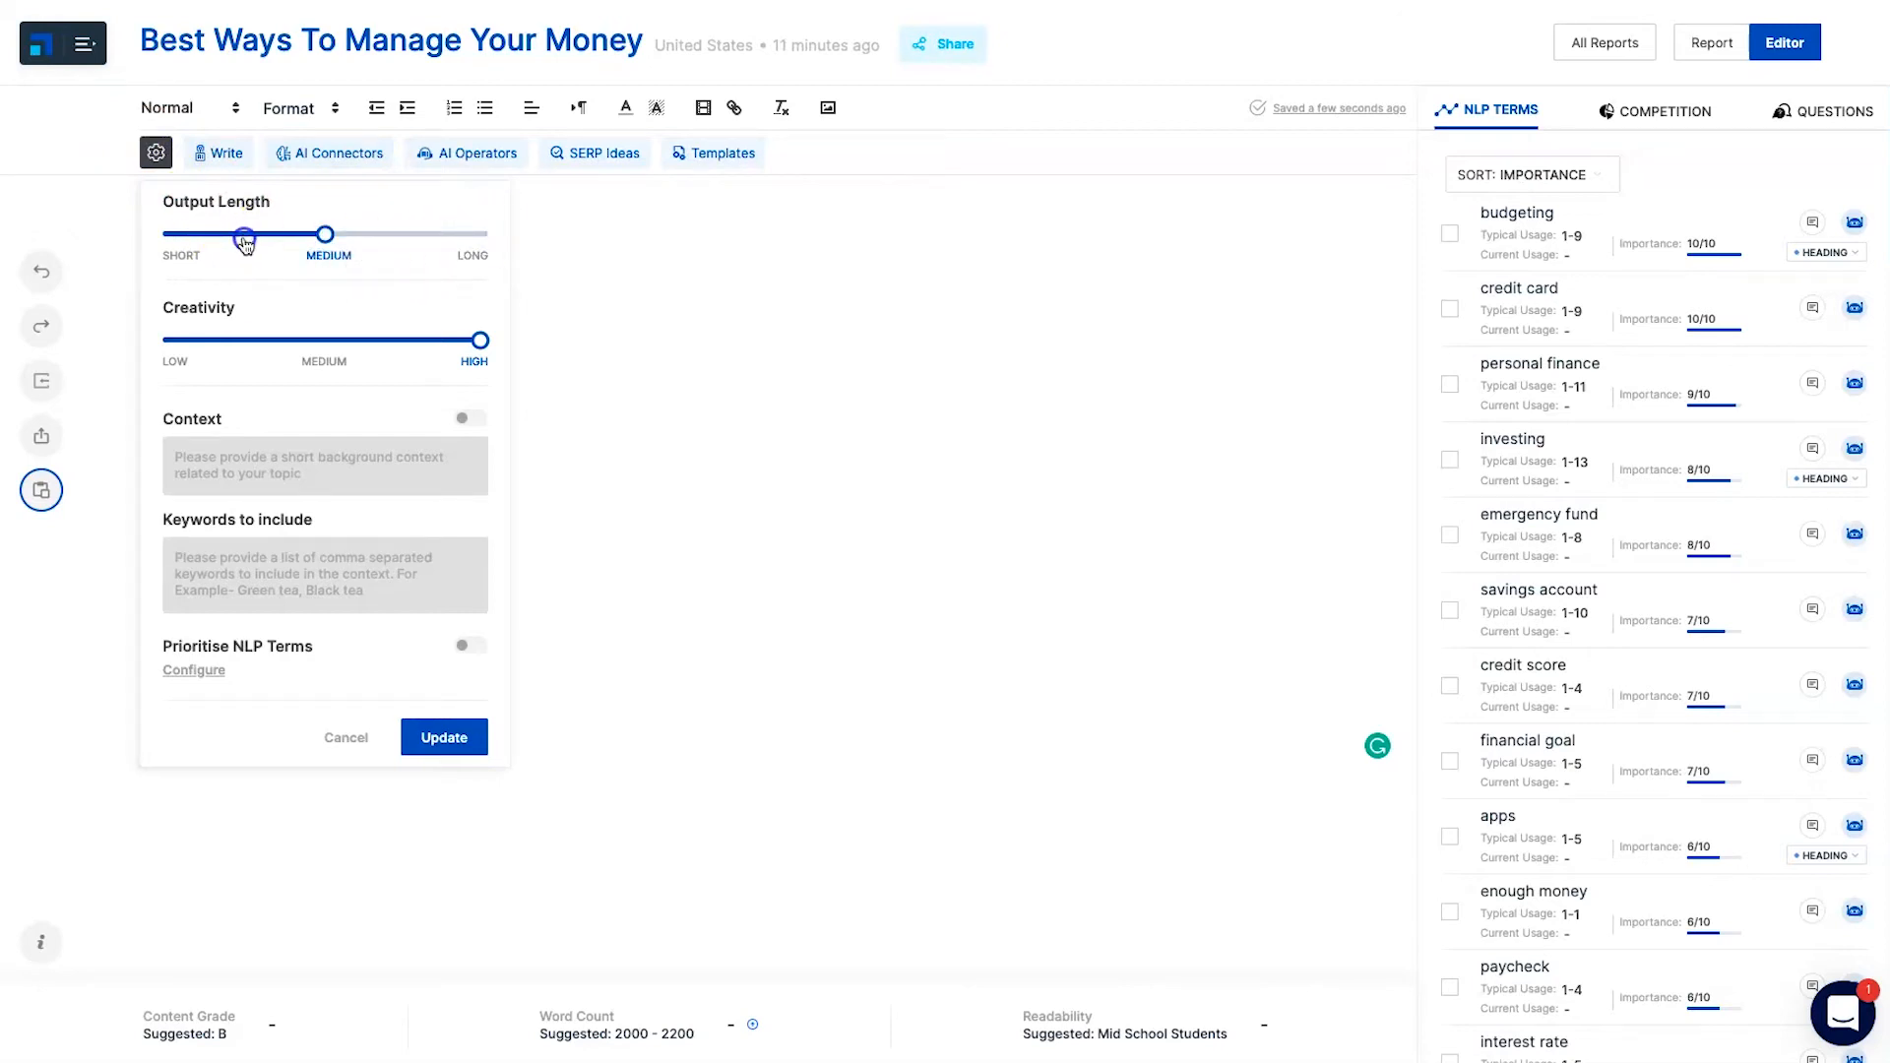
drag(324, 243, 181, 238)
click(475, 241)
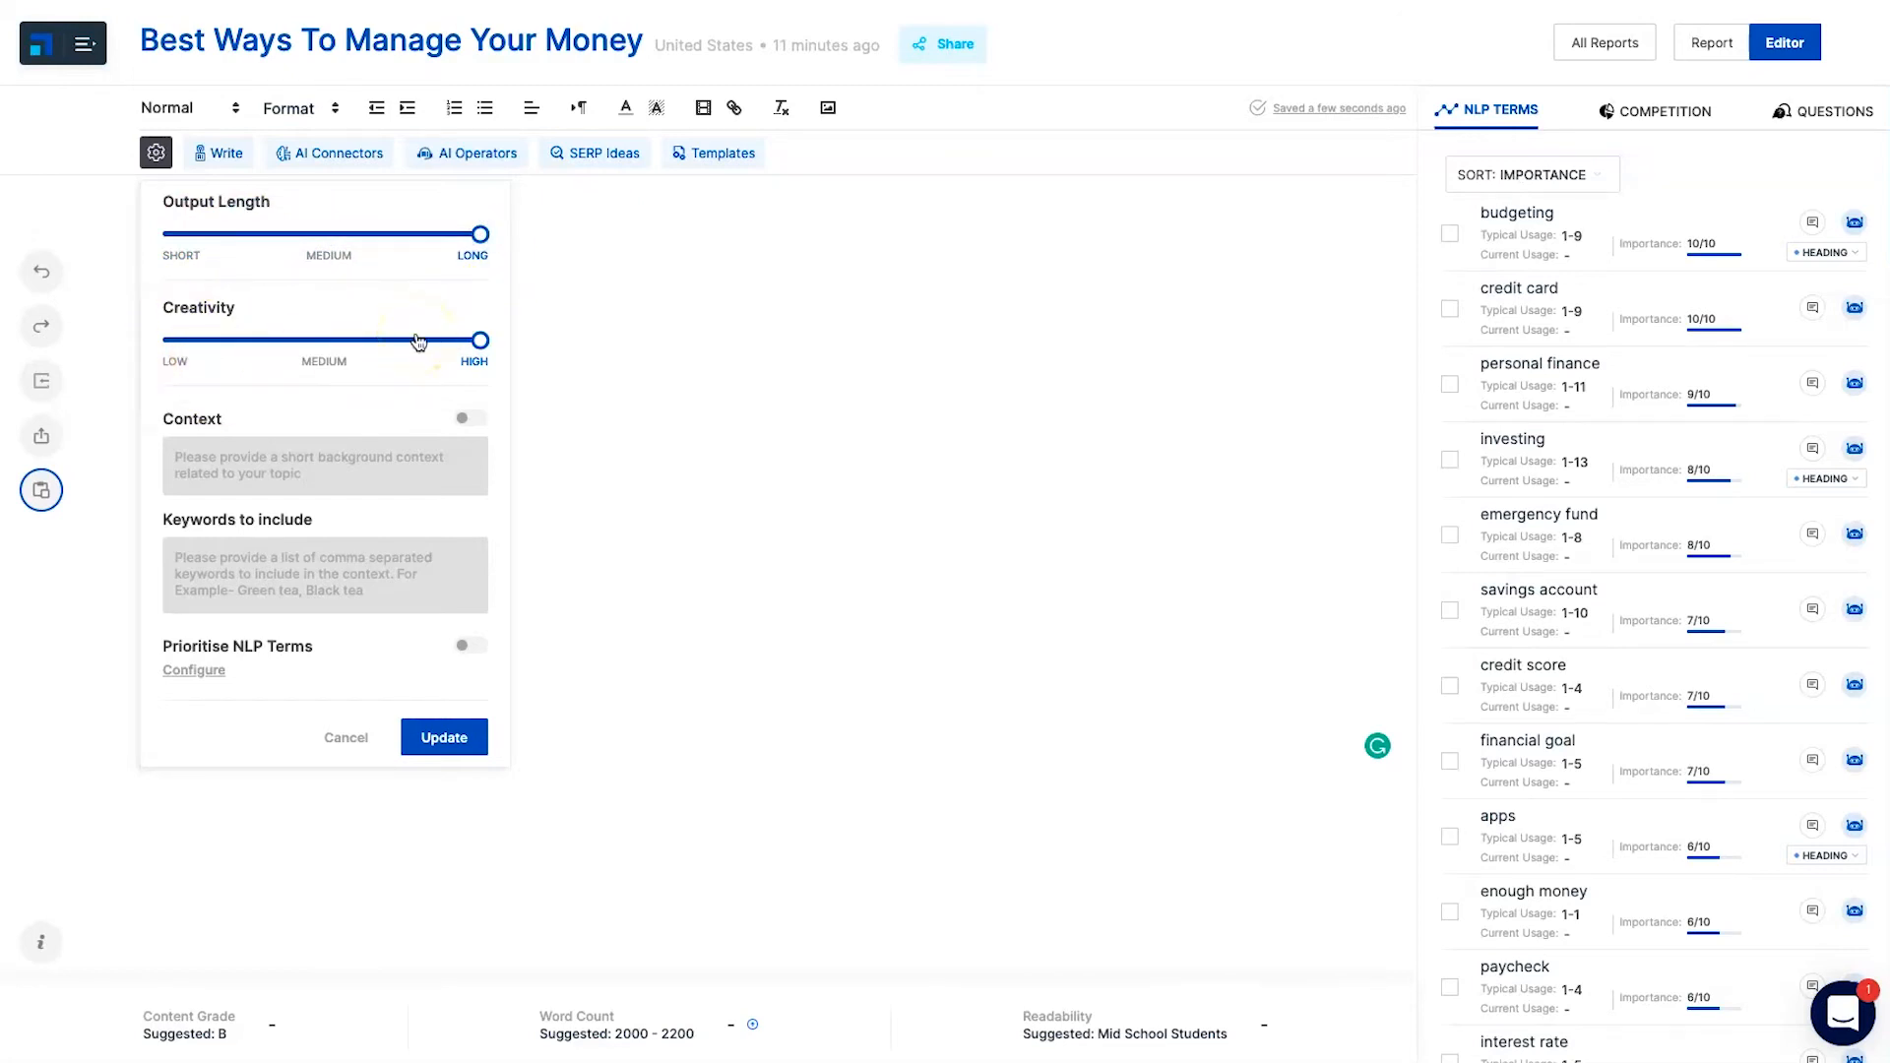
click(324, 341)
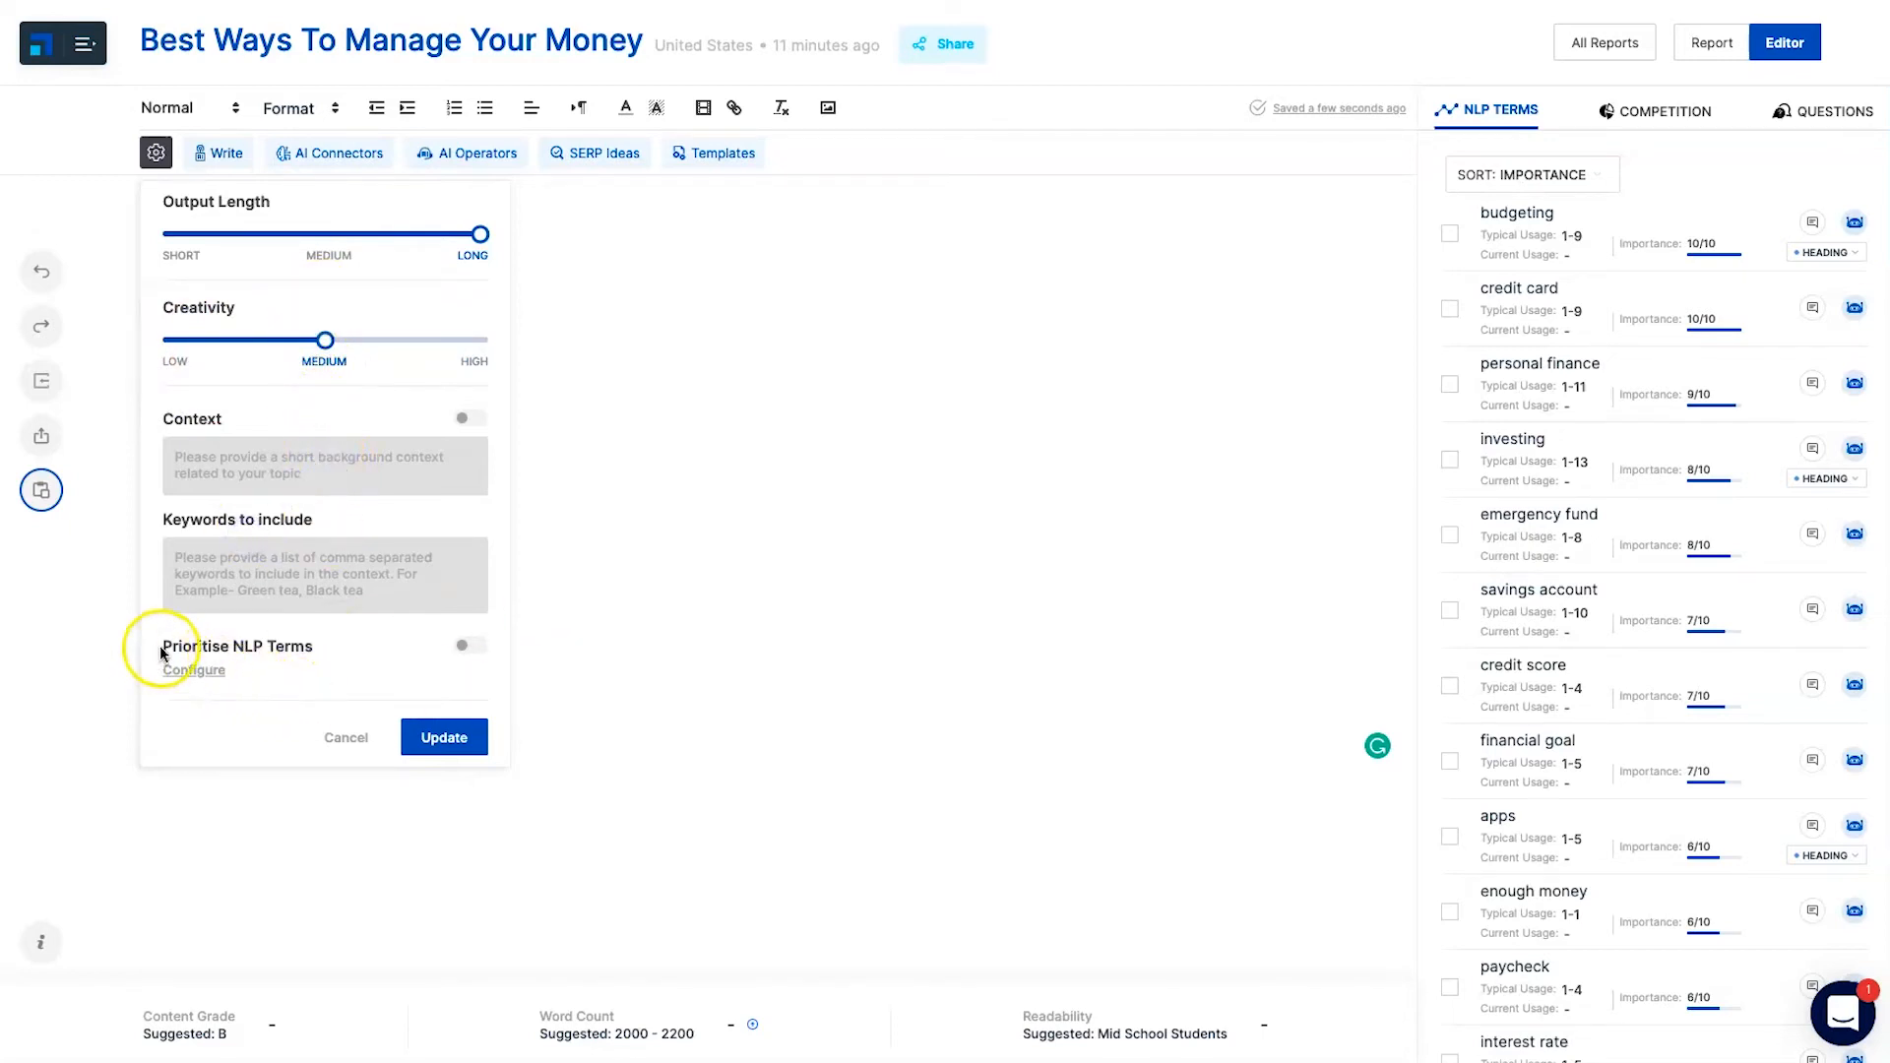
Enable Prioritise NLP Terms in the AI settings and open its priority configuration
drag(162, 652, 324, 652)
click(358, 647)
click(464, 647)
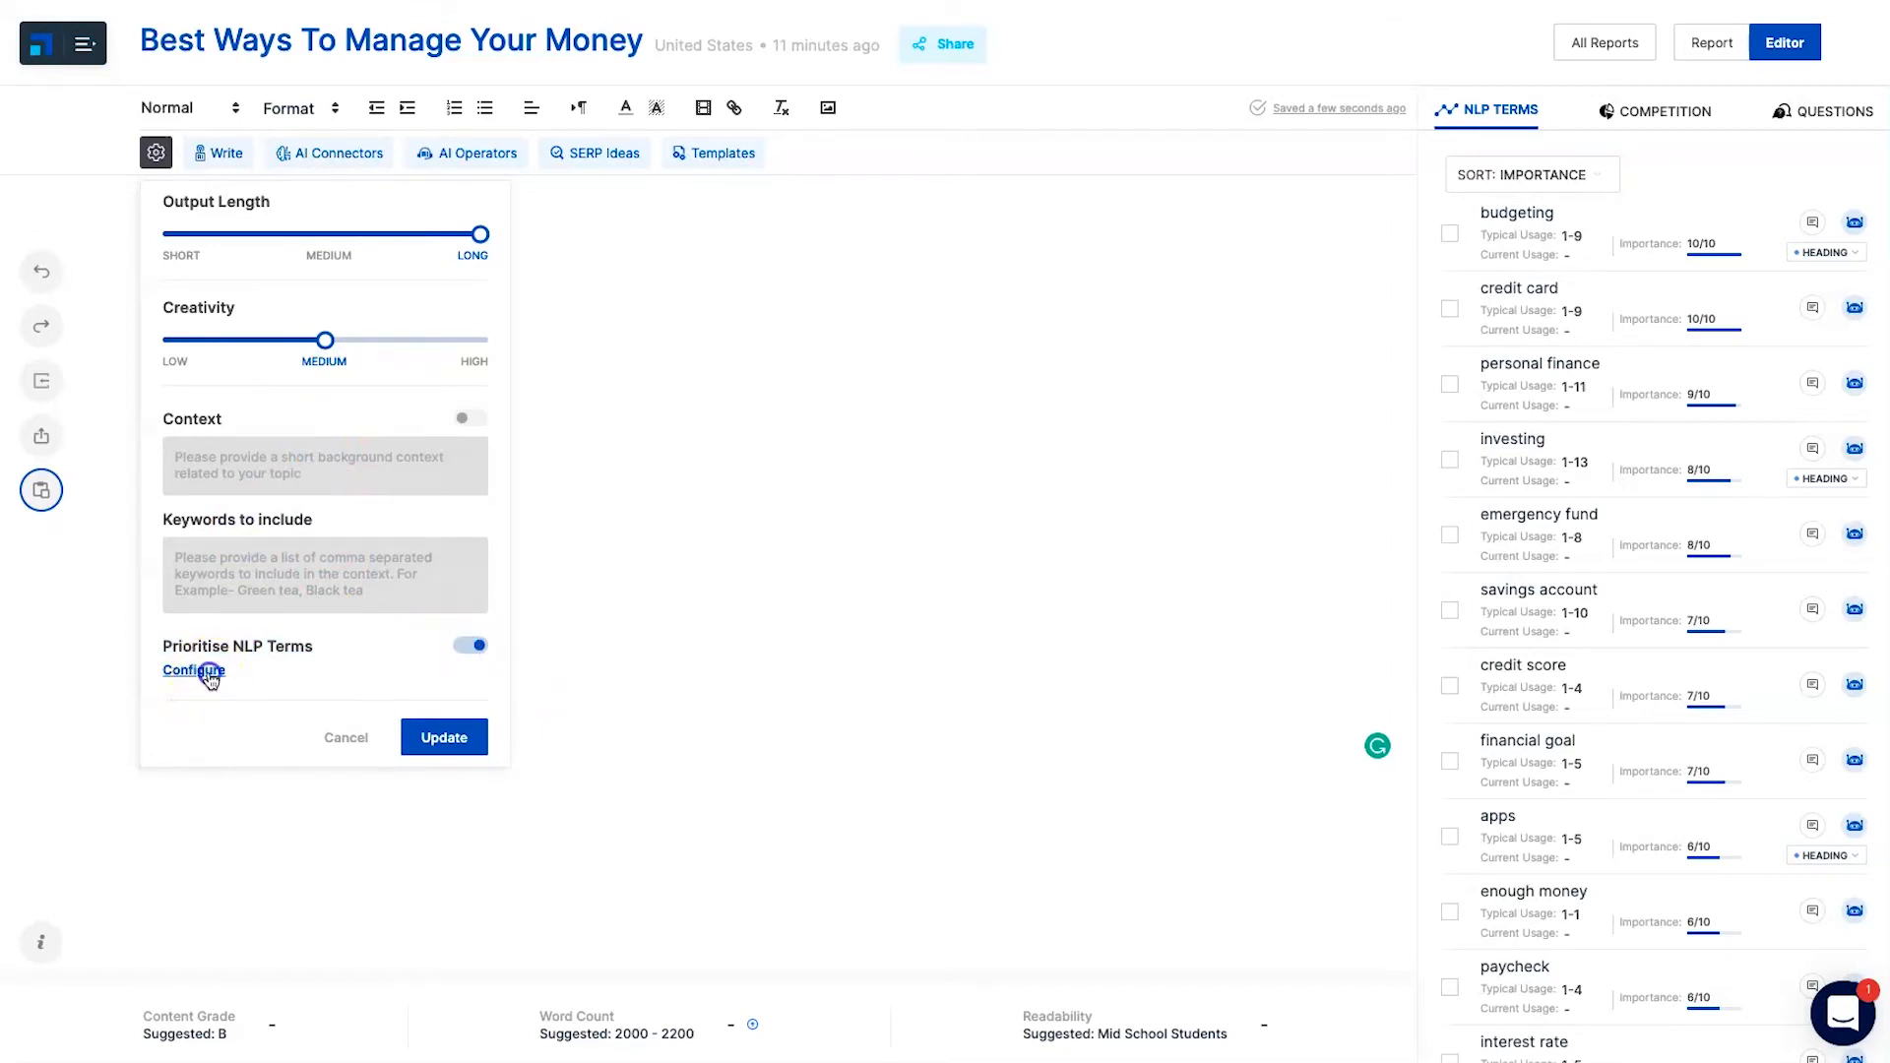
click(197, 670)
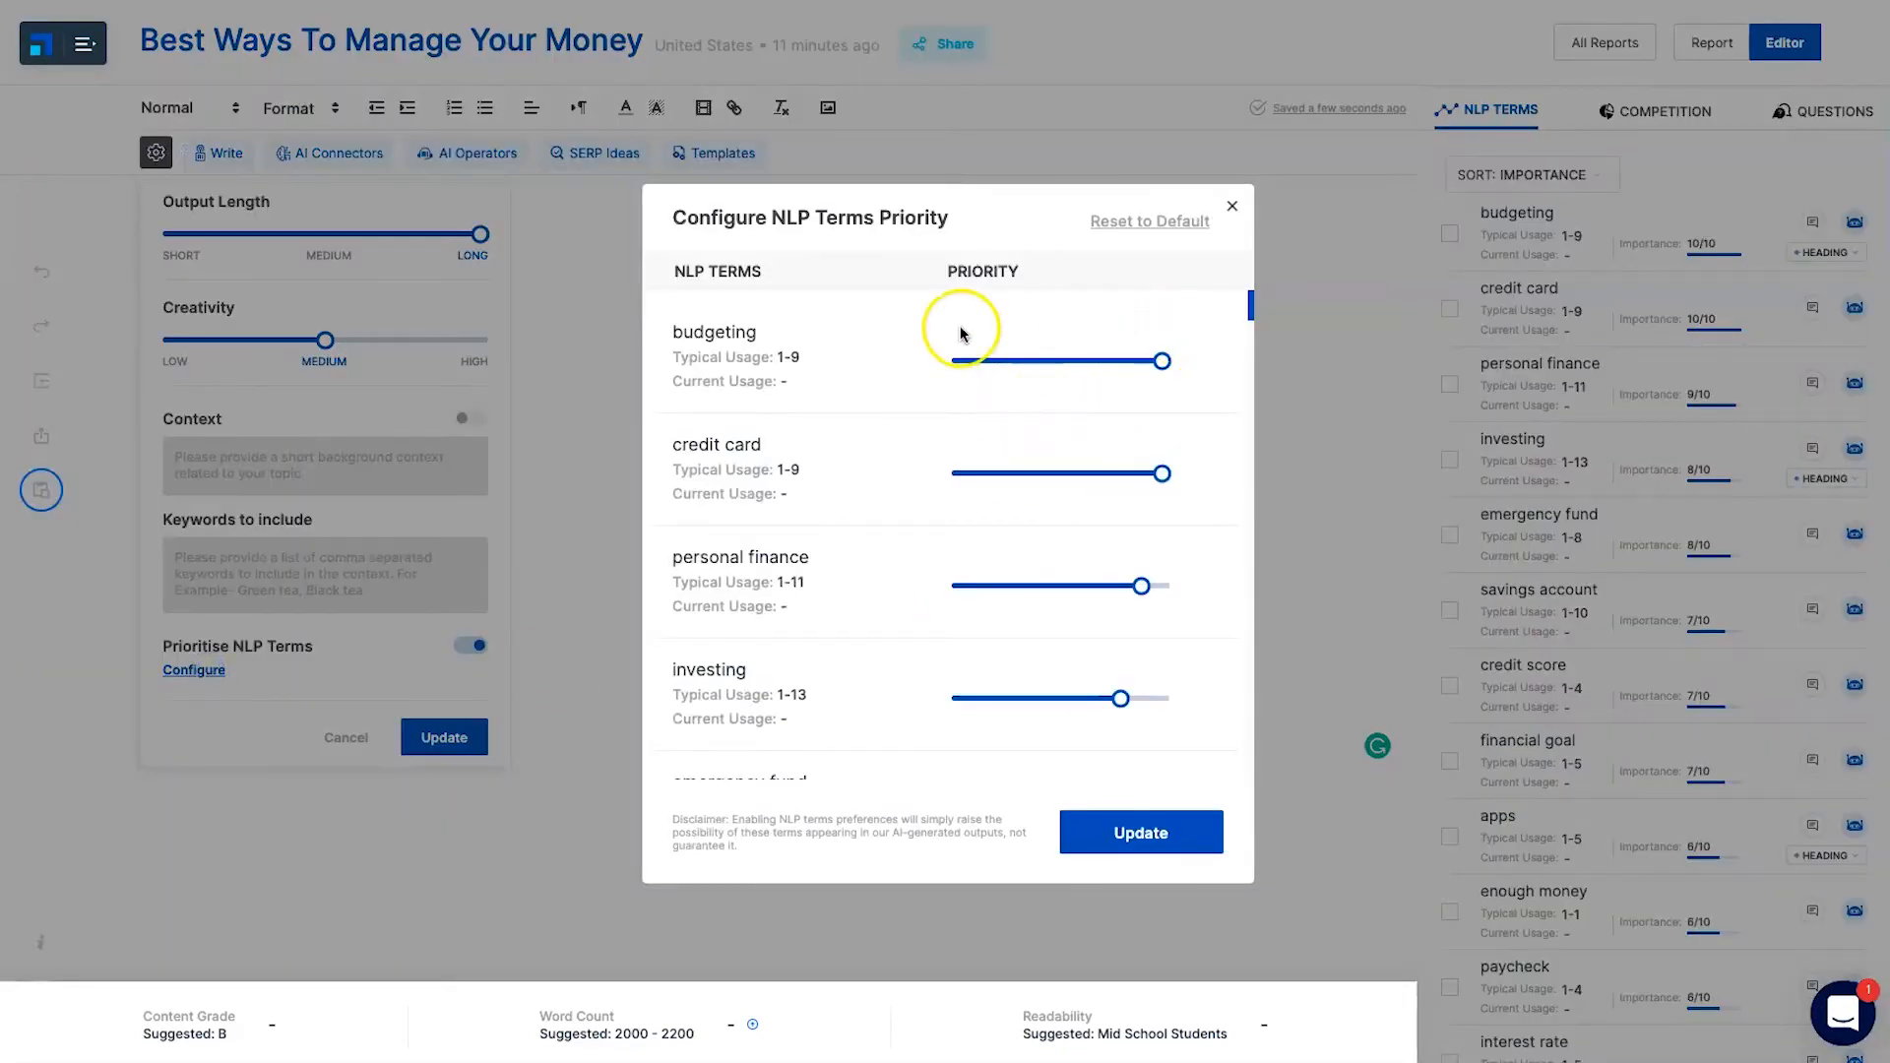
Review the list of NLP terms and their priorities to find terms that do not suit the article
scroll(821, 423, down, 2)
scroll(819, 420, down, 2)
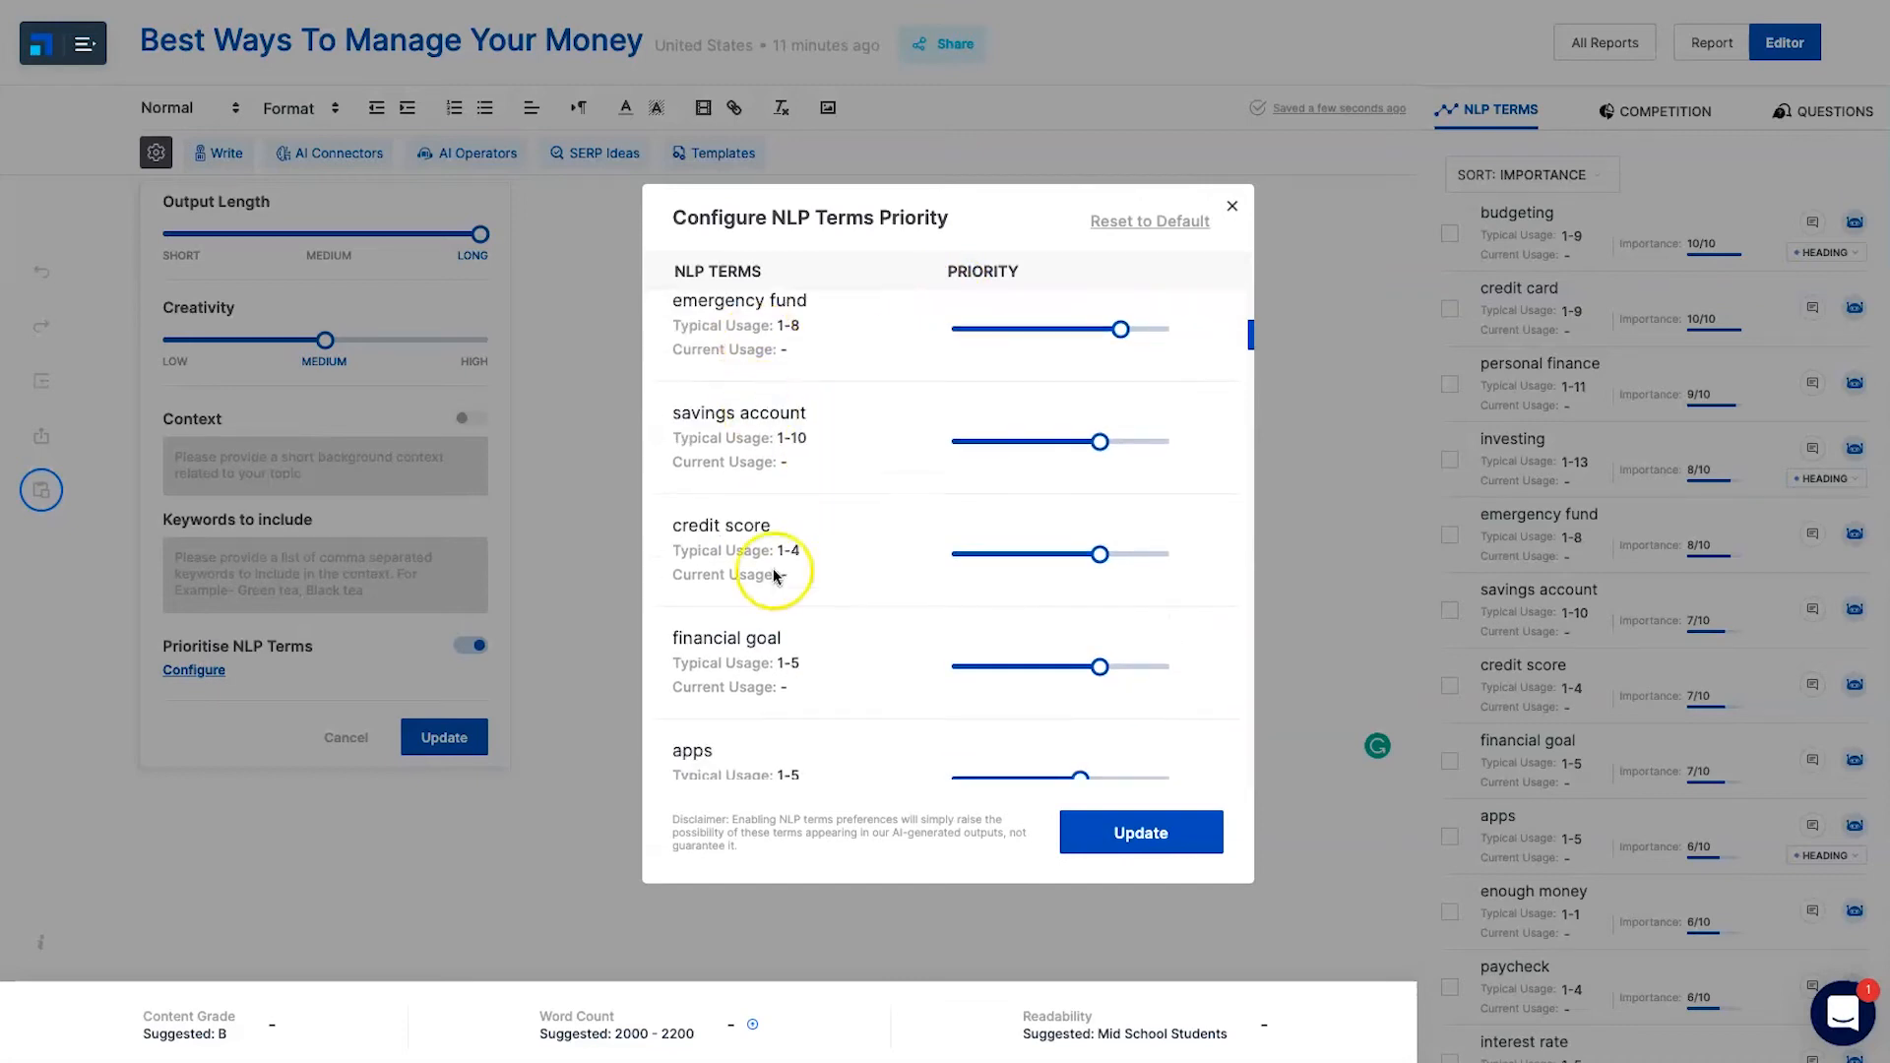
scroll(752, 676, down, 2)
scroll(985, 305, down, 3)
scroll(1067, 276, down, 3)
scroll(1026, 548, down, 10)
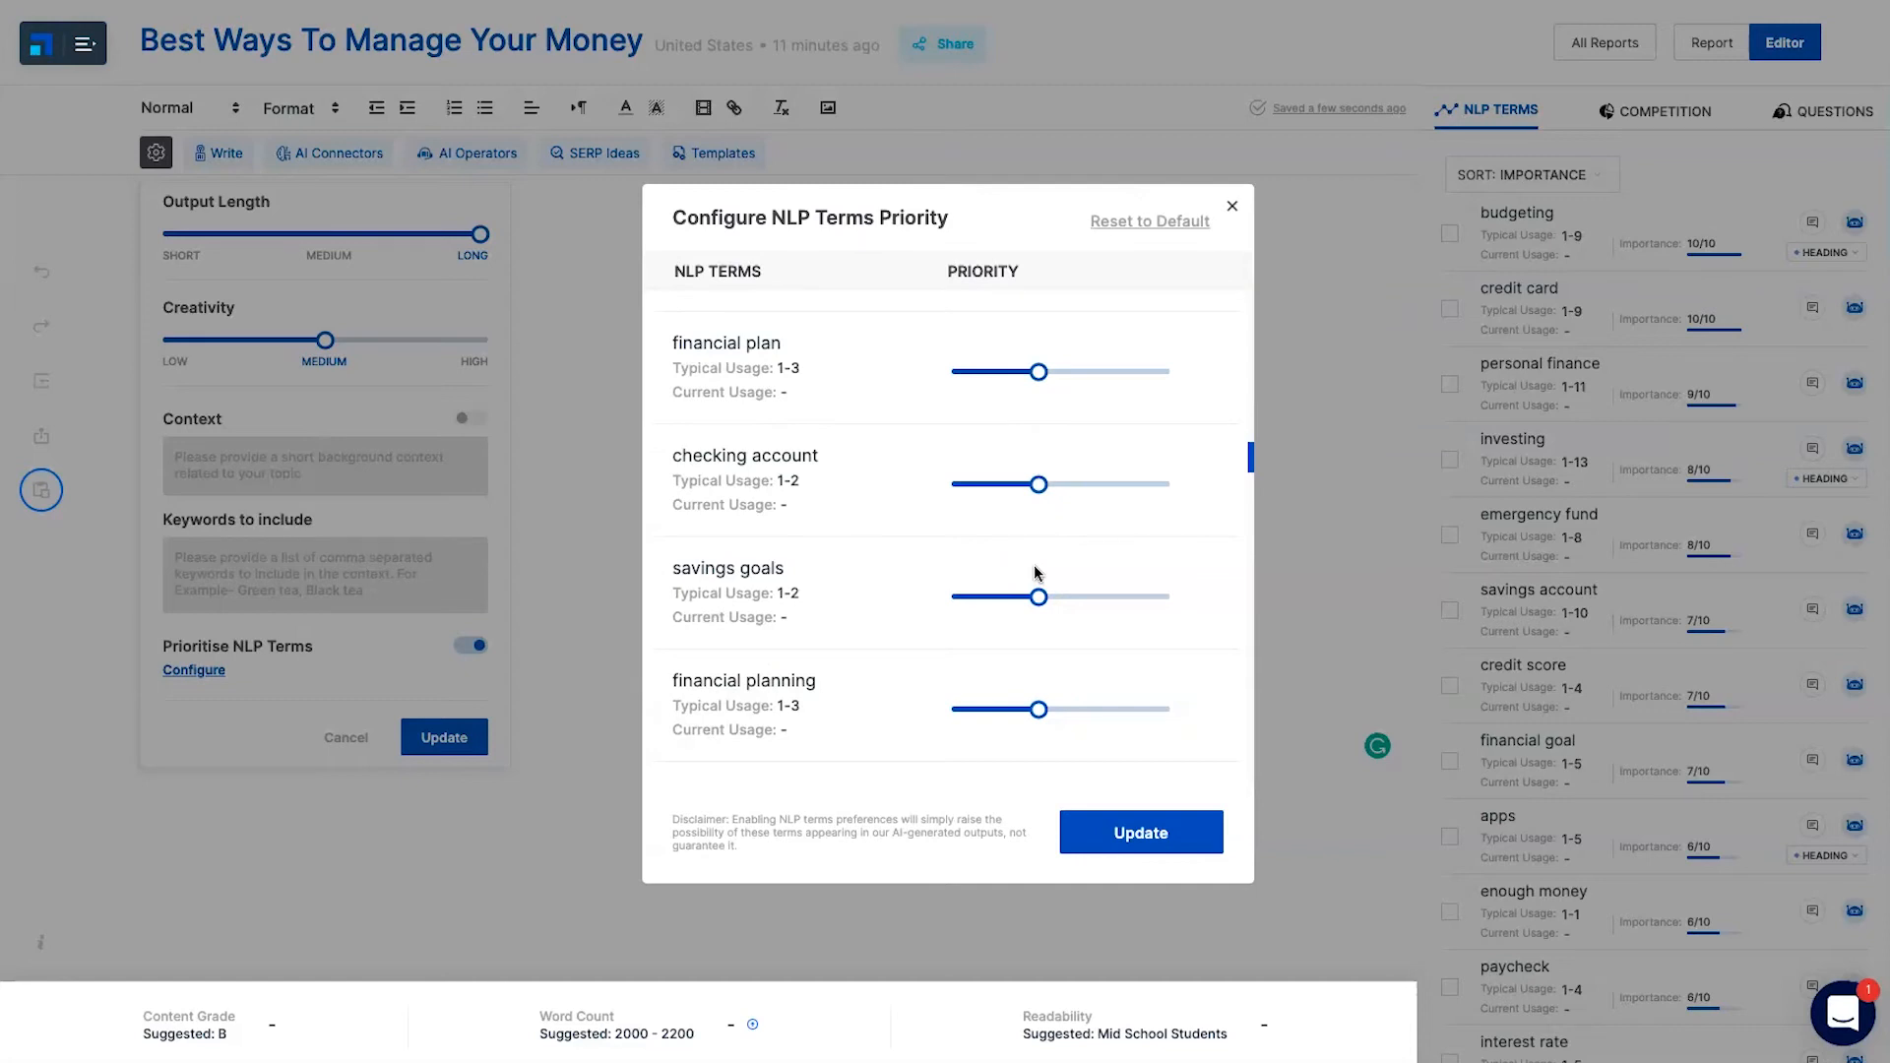
drag(692, 718, 775, 484)
click(1035, 504)
scroll(1034, 512, down, 2)
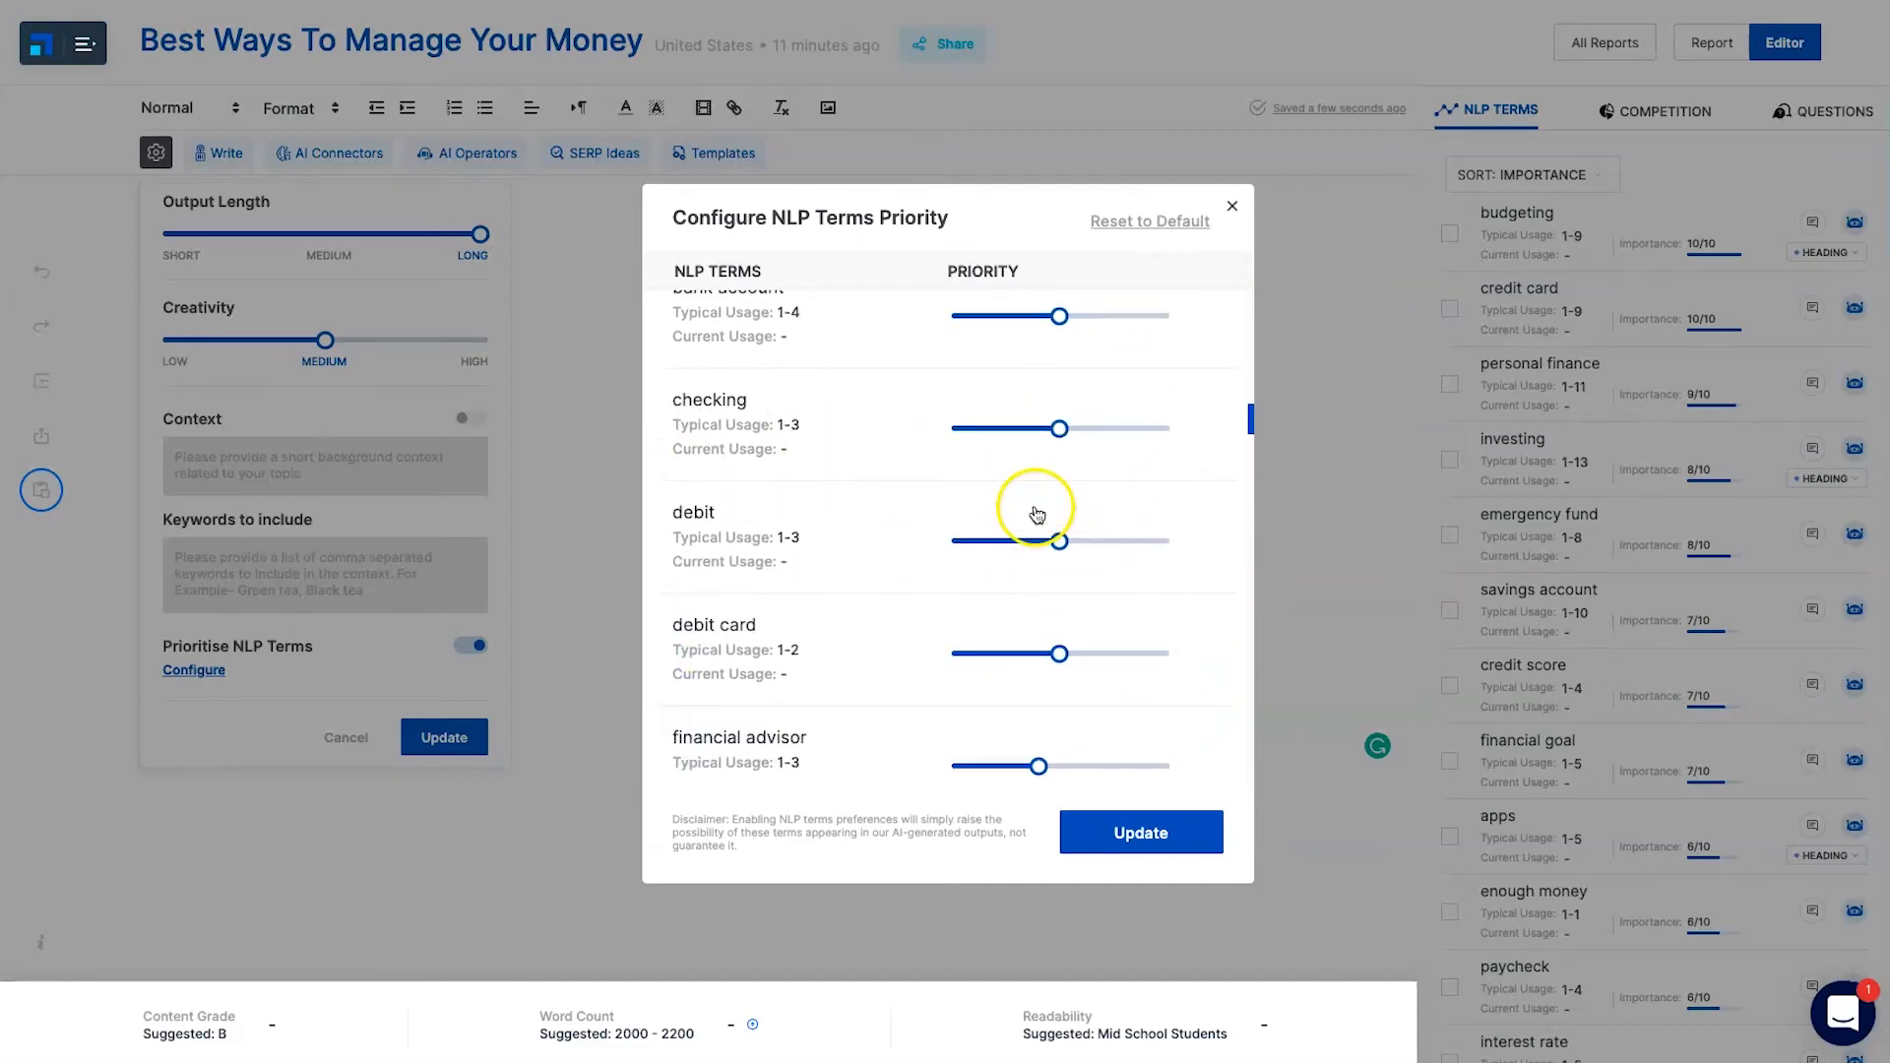
scroll(932, 617, down, 3)
scroll(964, 580, up, 5)
scroll(978, 561, down, 3)
scroll(800, 569, down, 2)
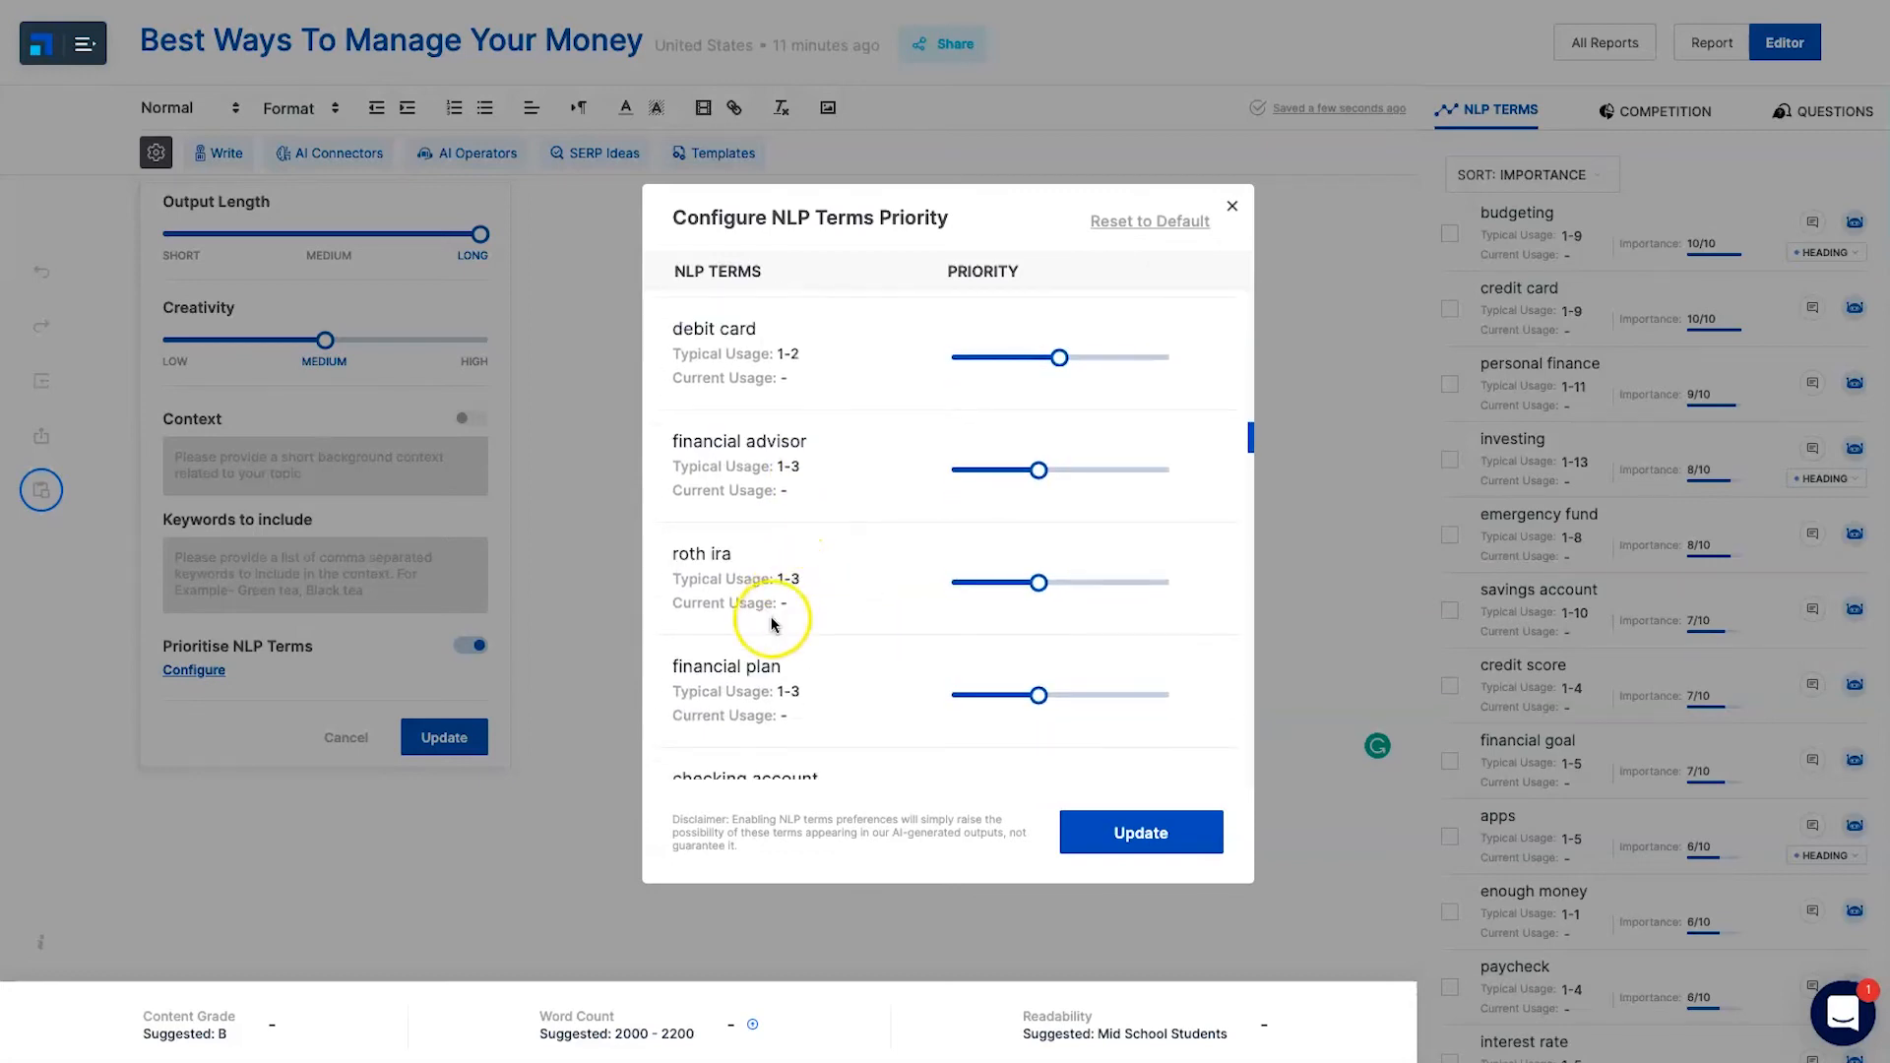
Lower the priority of the NLP terms "roth ira" and "new car" to the minimum, and save the priorities and AI settings
drag(1028, 588, 781, 599)
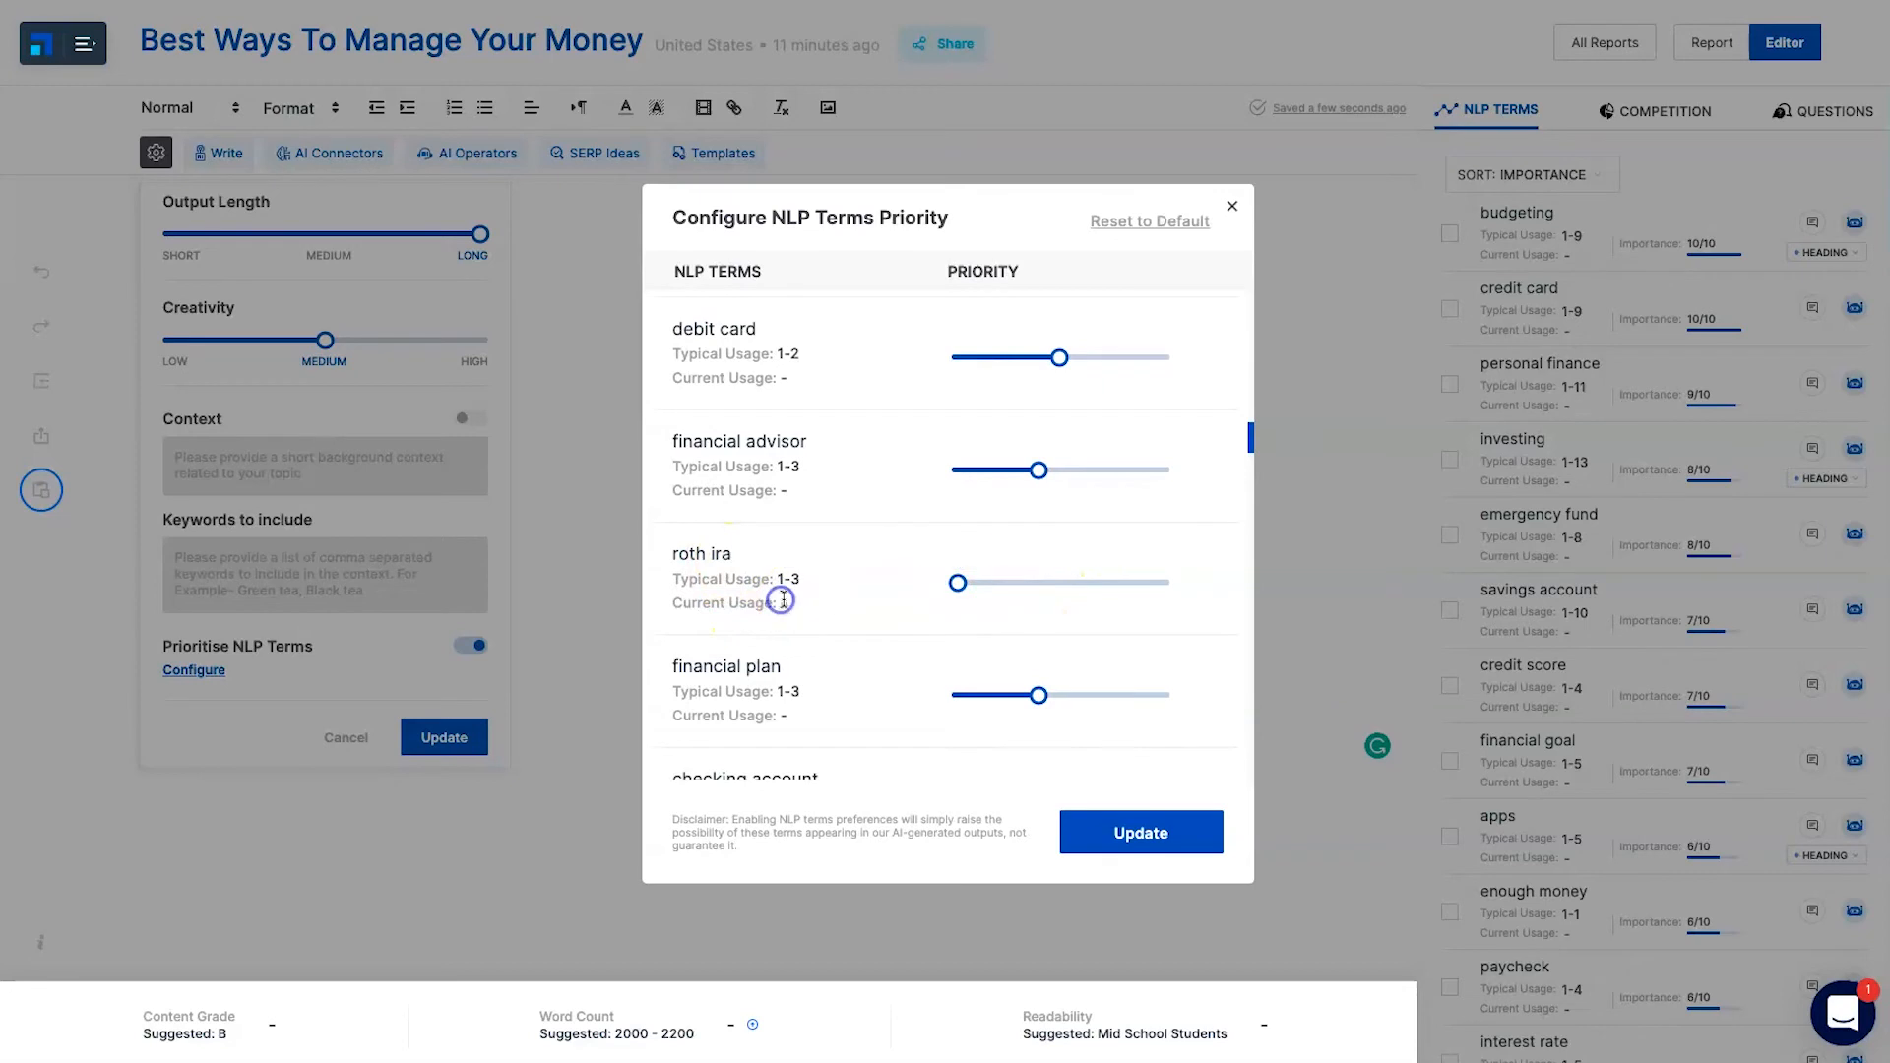
scroll(830, 591, down, 3)
scroll(898, 624, down, 1)
drag(1038, 728, 856, 688)
scroll(856, 688, down, 2)
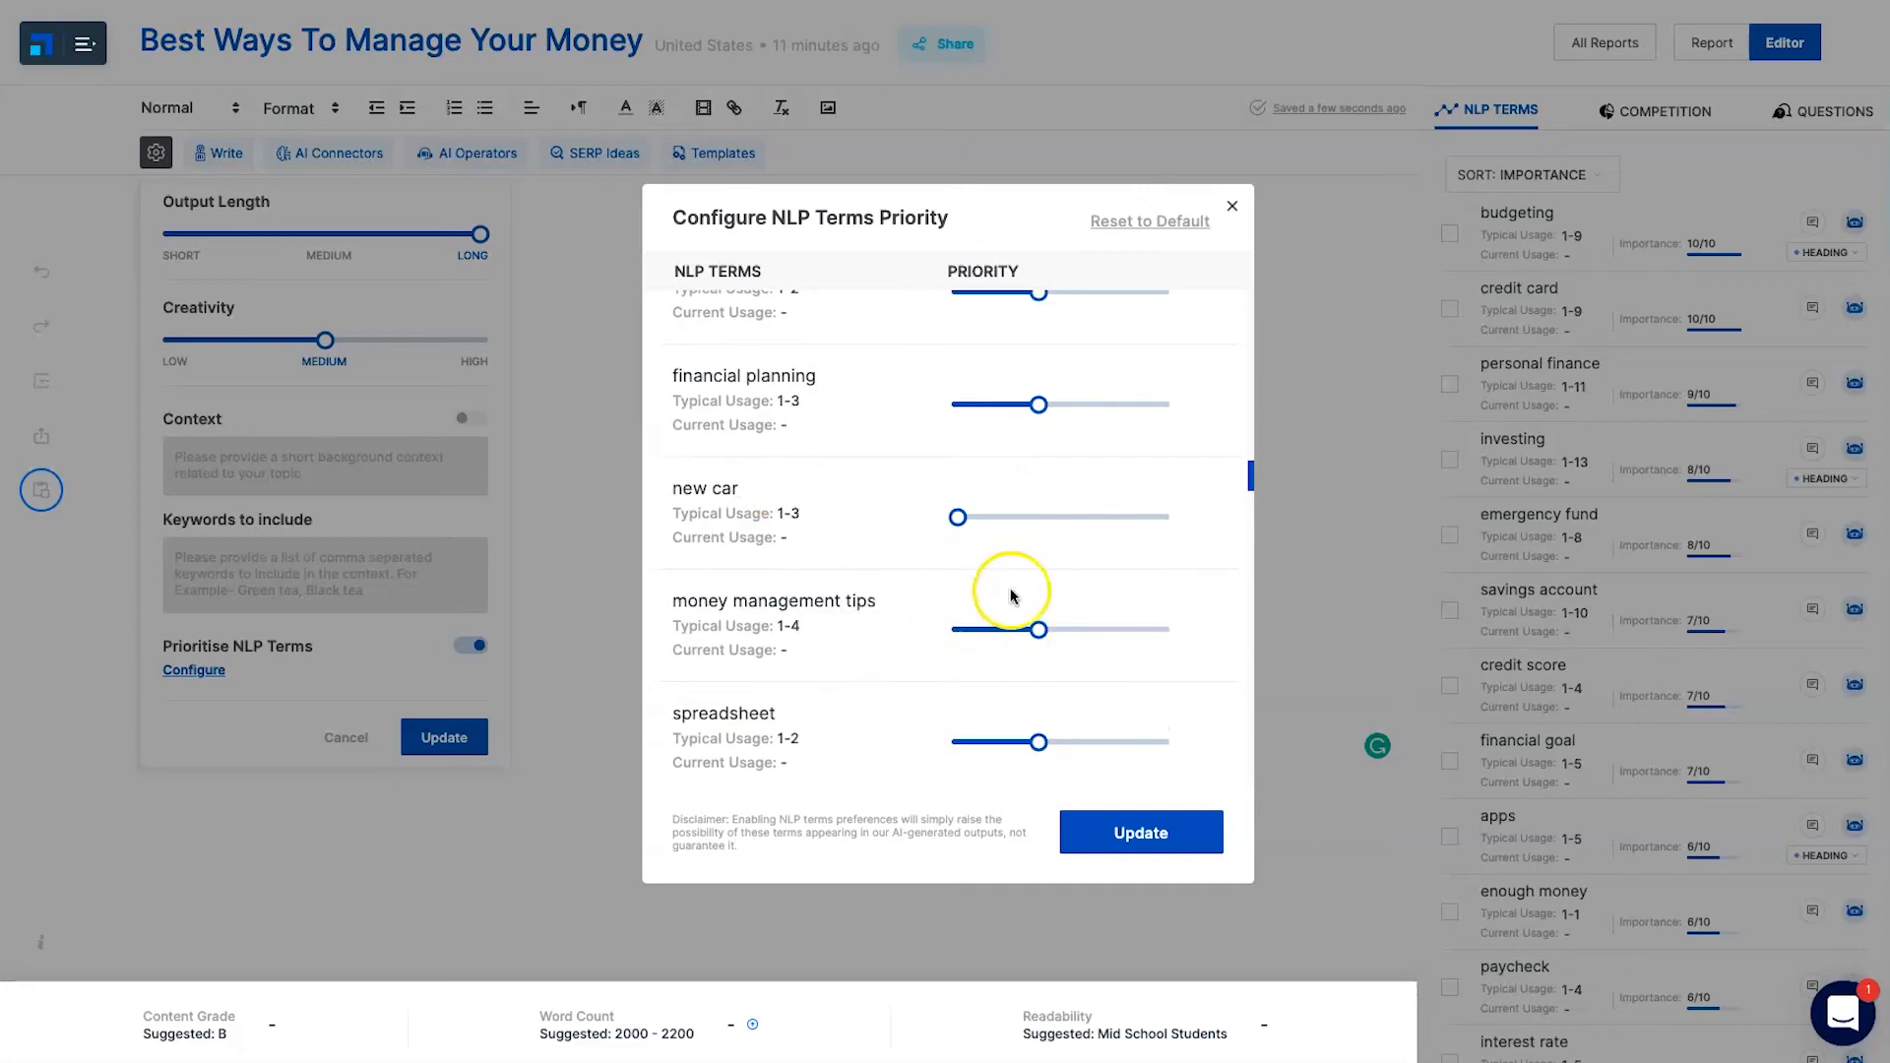
click(1135, 835)
click(444, 737)
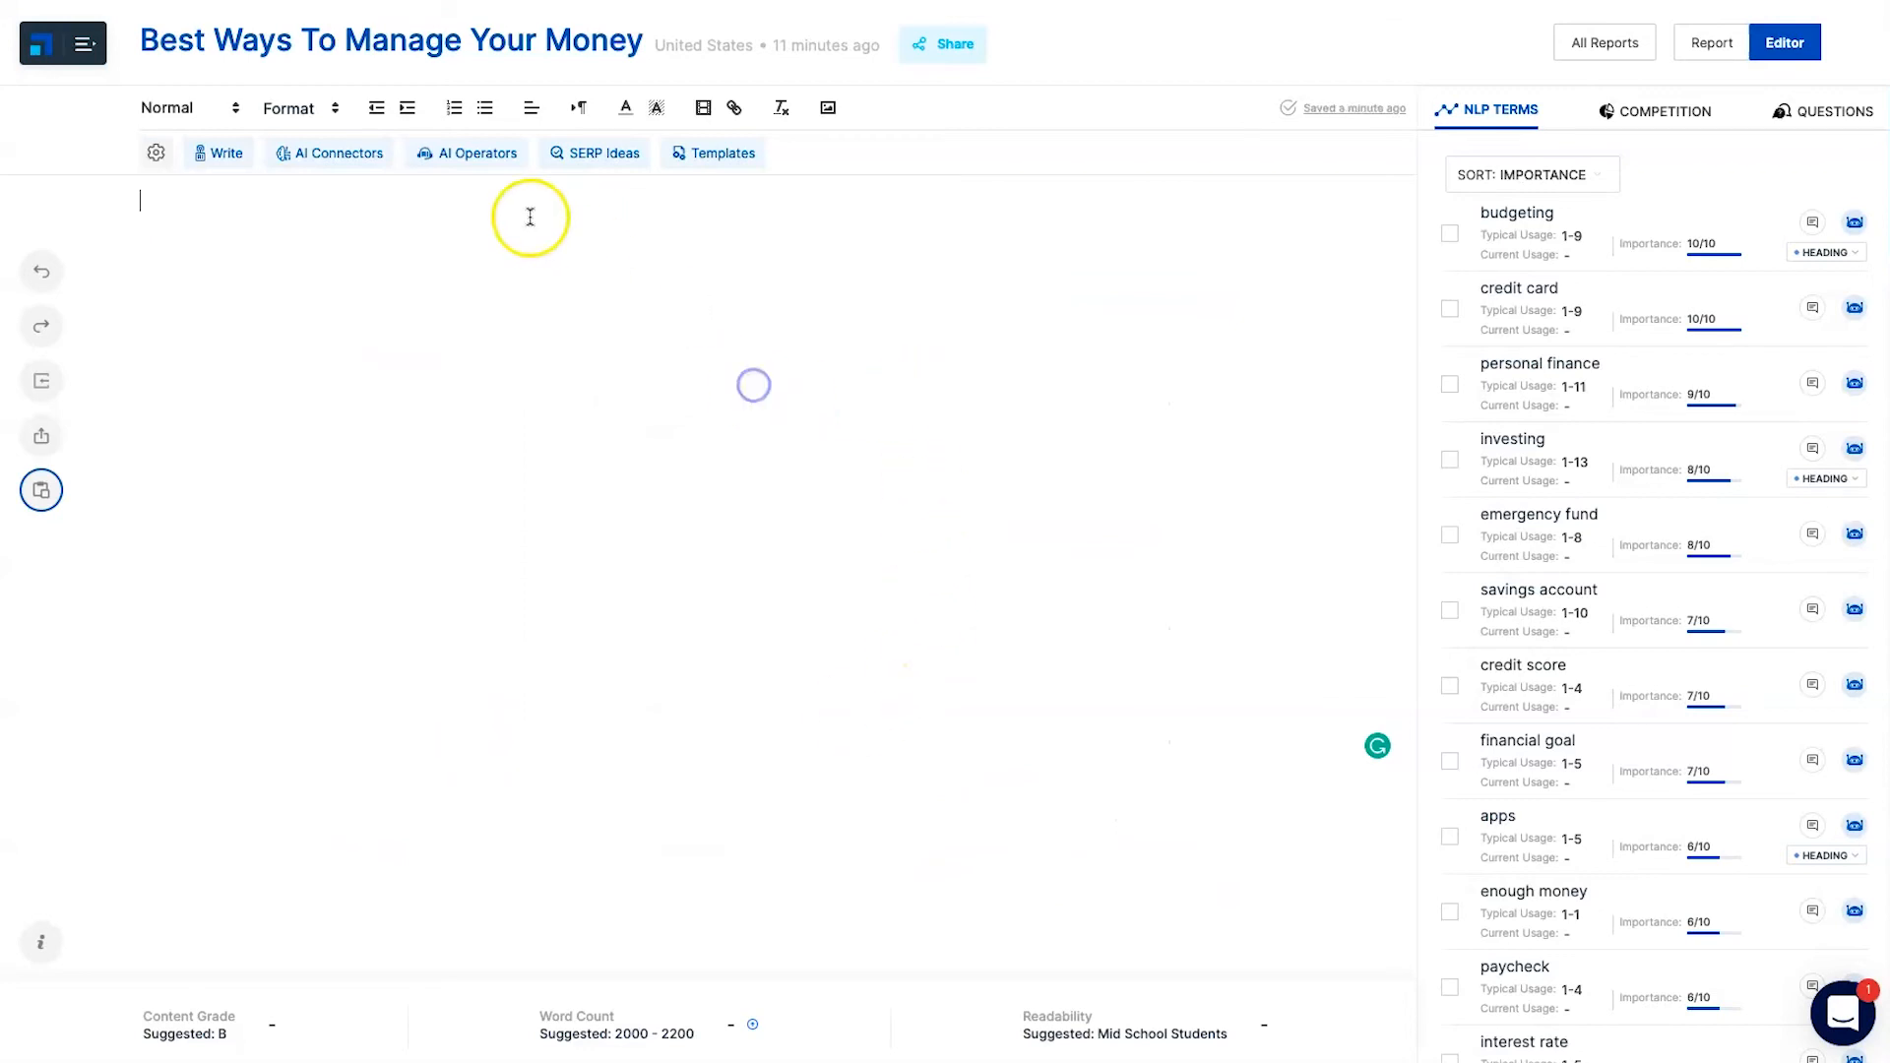
Enter "What are the best ways to manage money?" in the empty document and have the AI write the text that follows
right_click(240, 230)
click(237, 234)
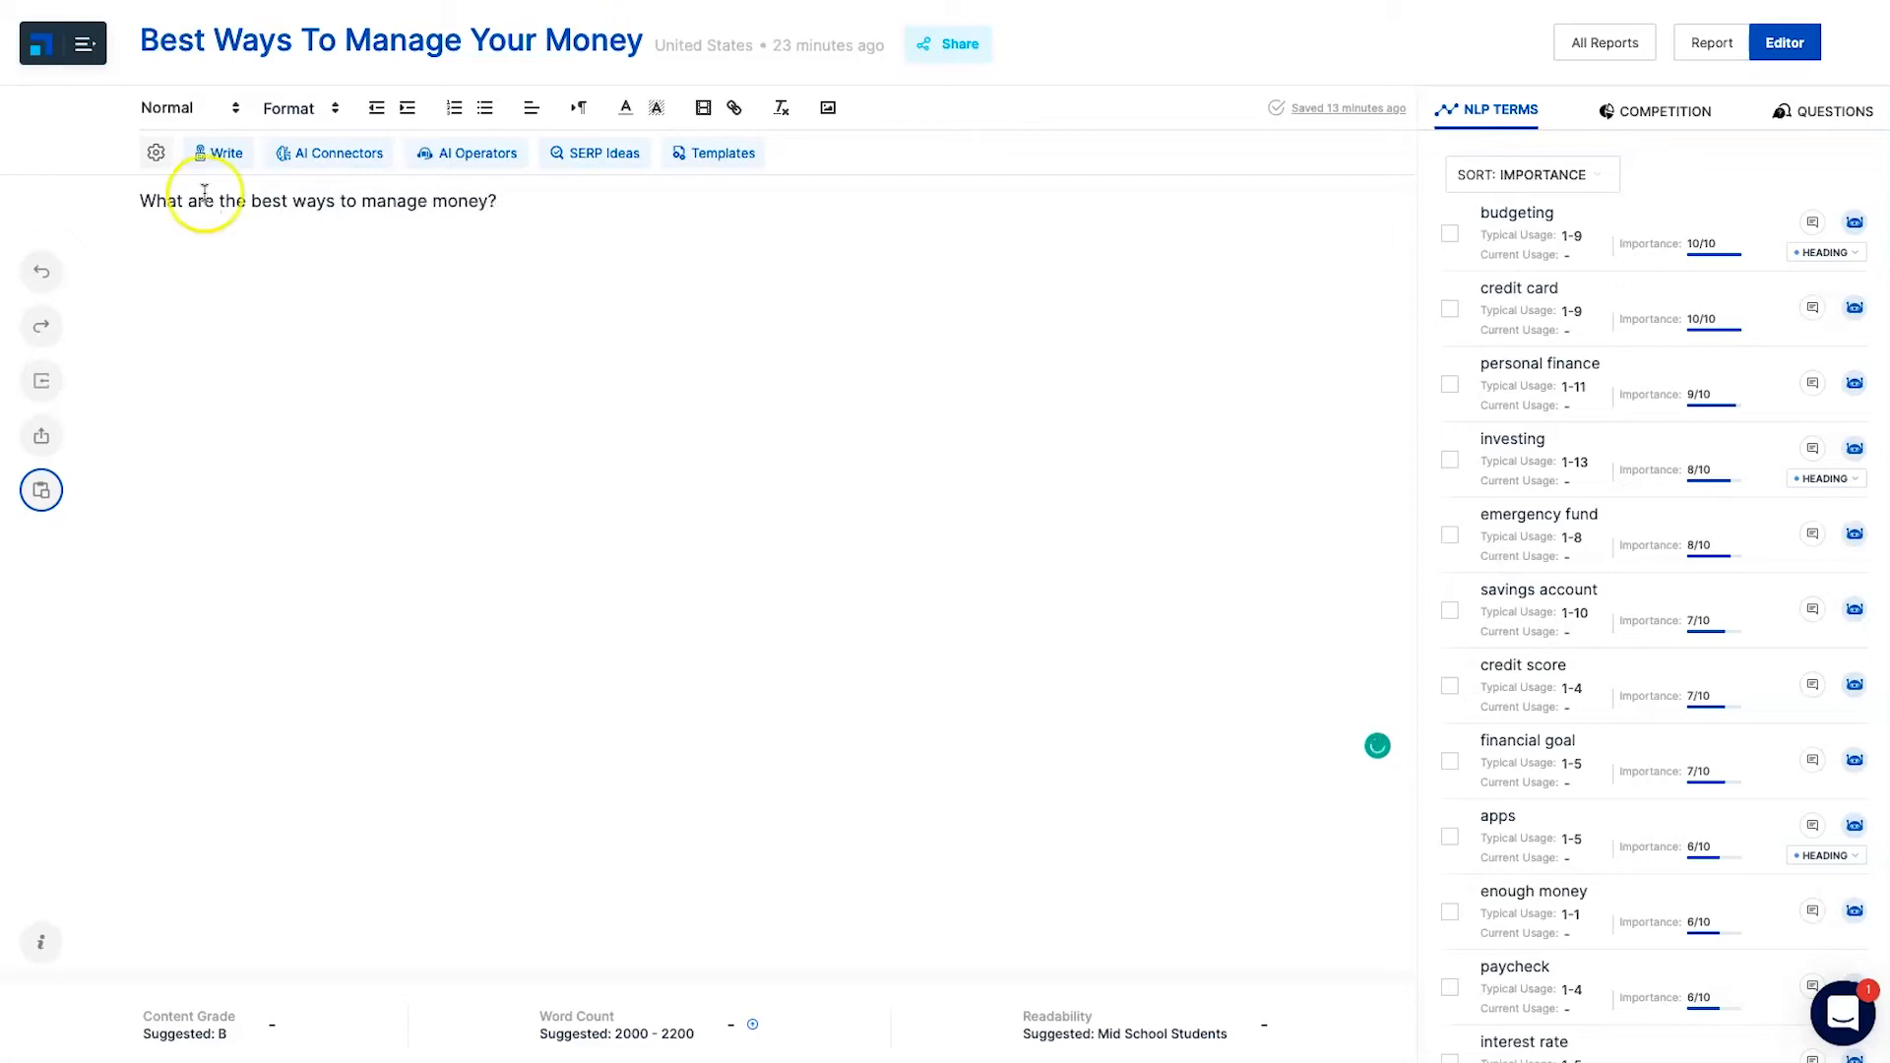
click(220, 153)
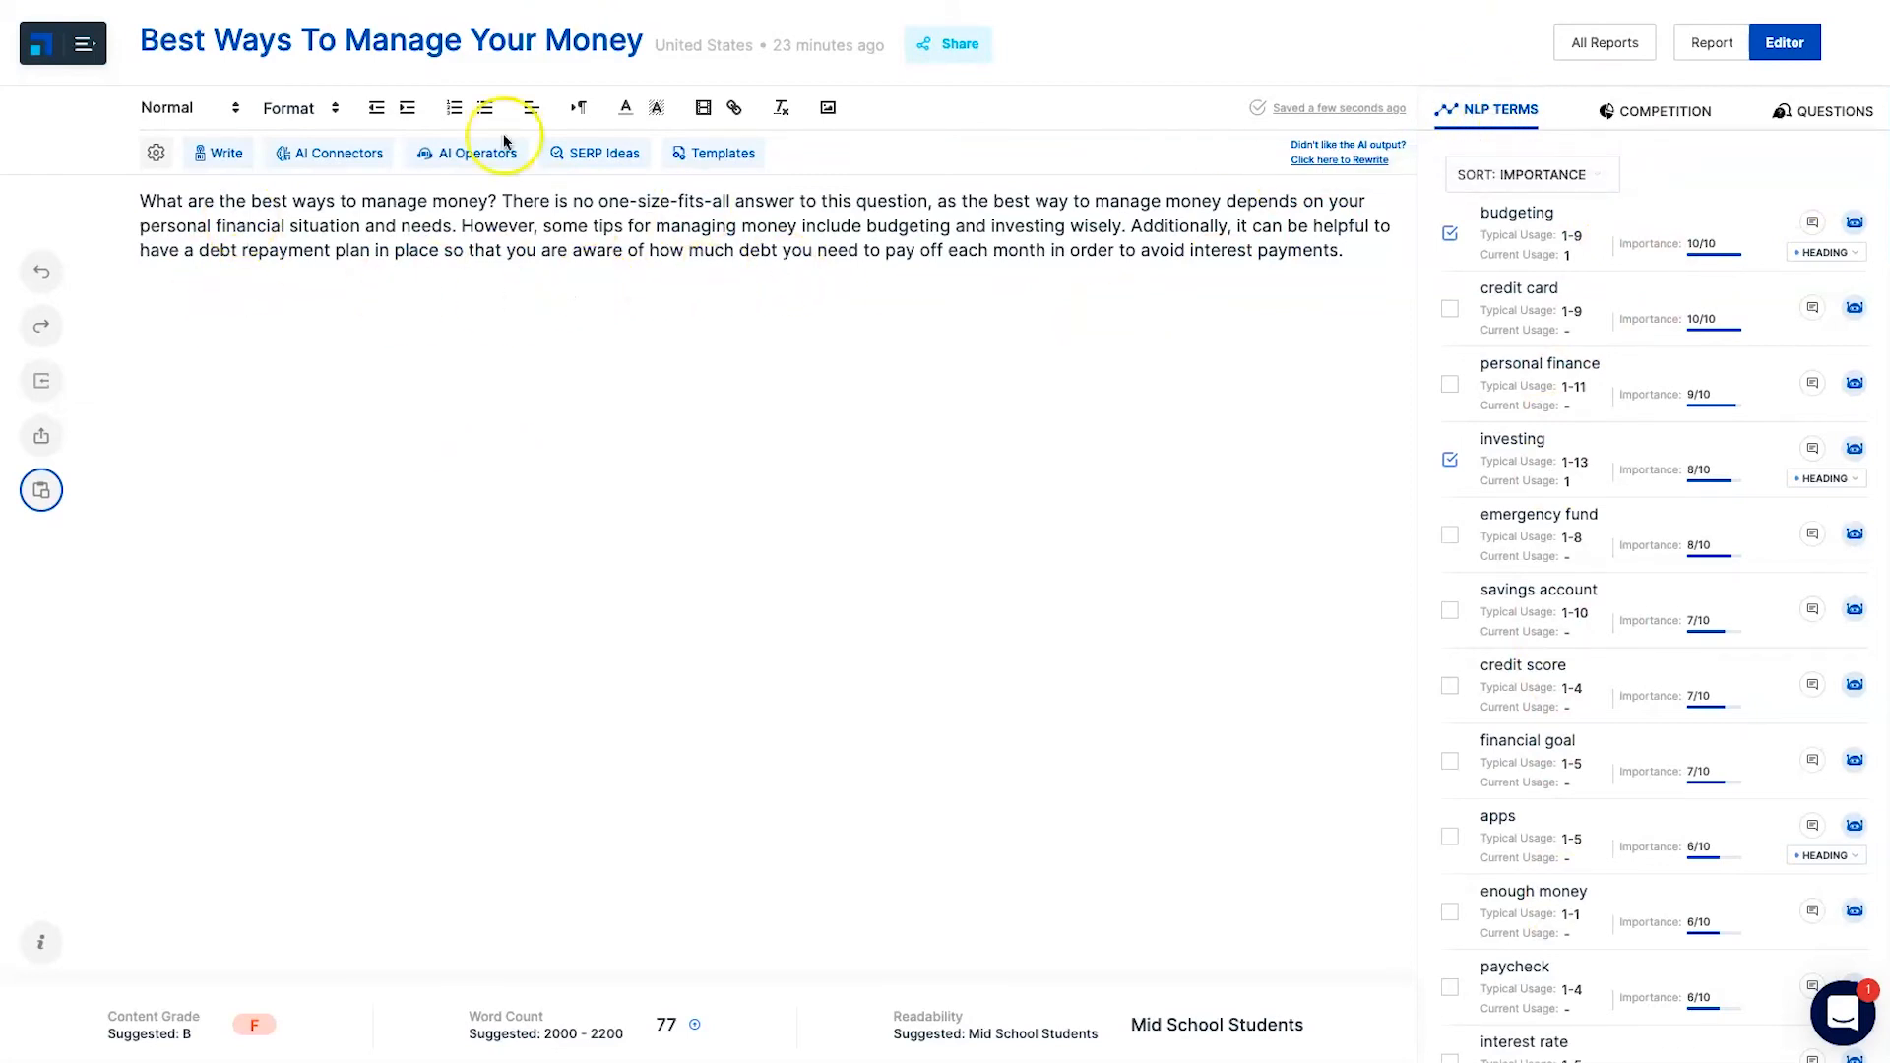
double_click(382, 238)
click(299, 253)
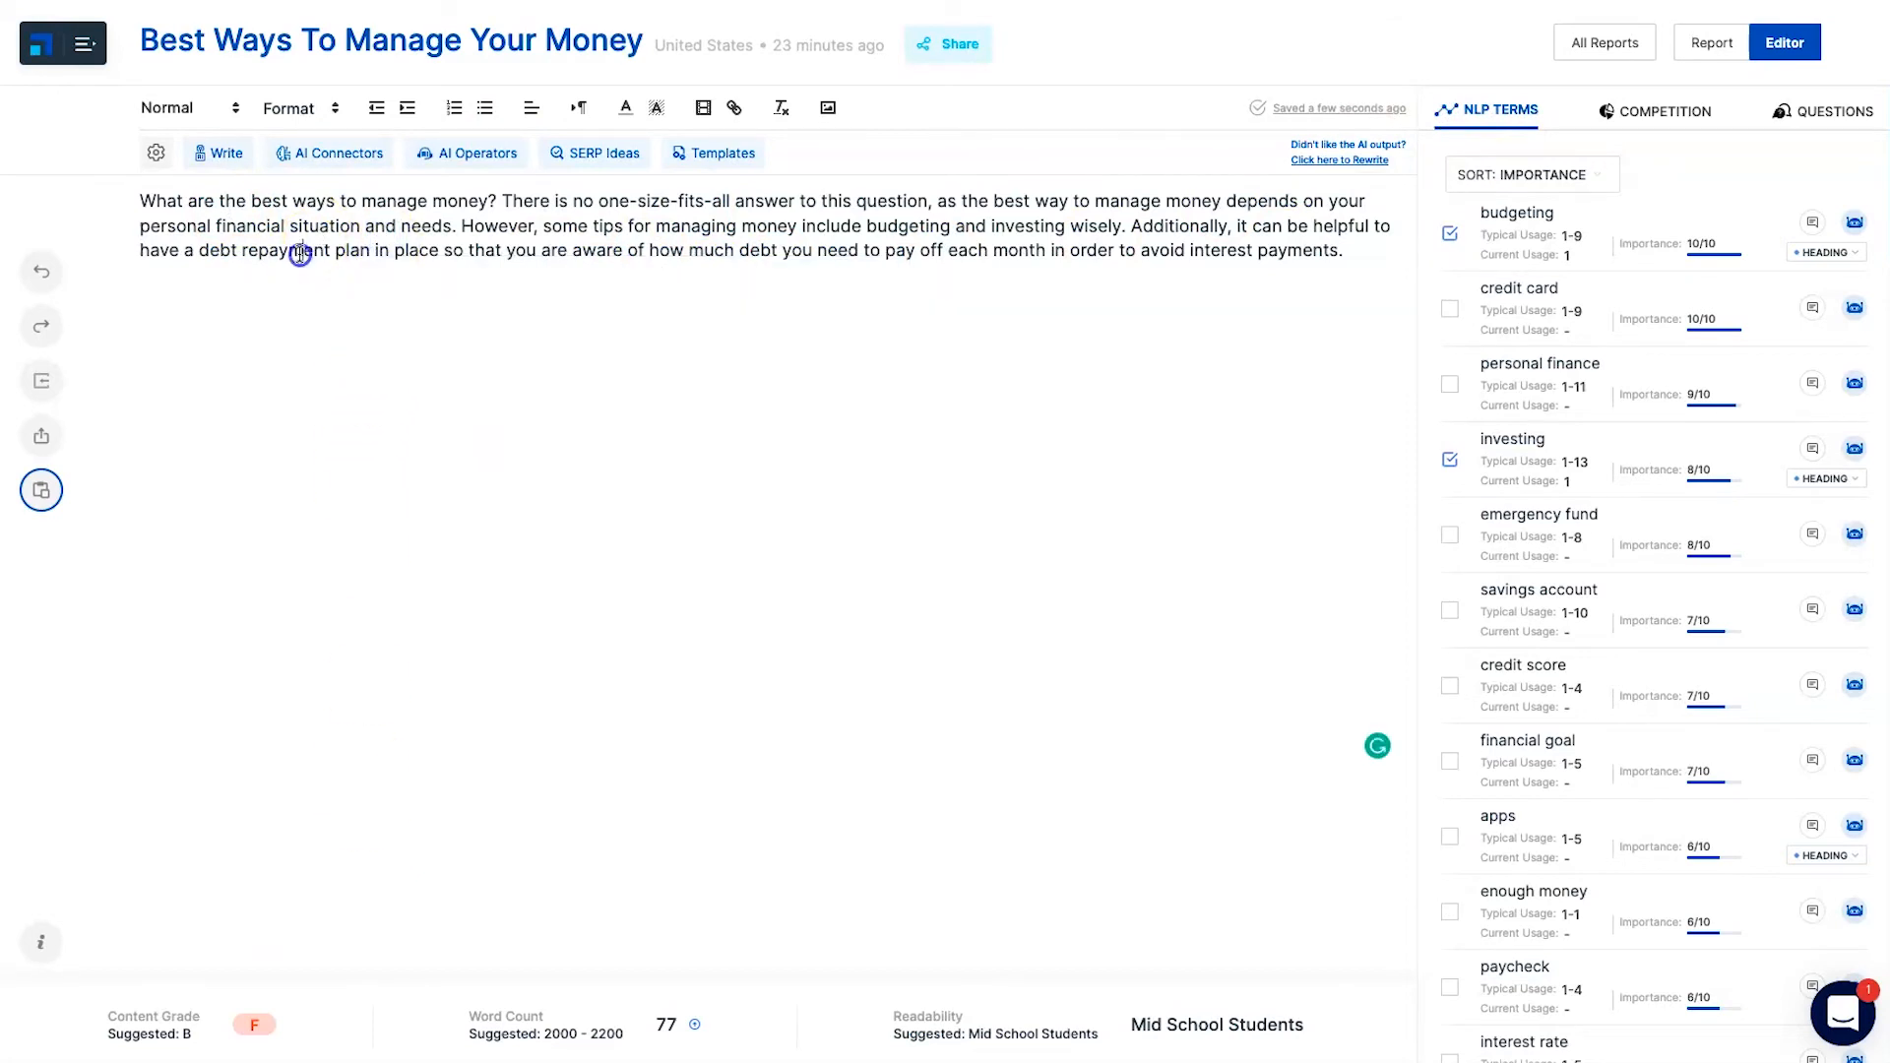
Examine the AI connector categories and the AI operators available for extending the article text
click(891, 303)
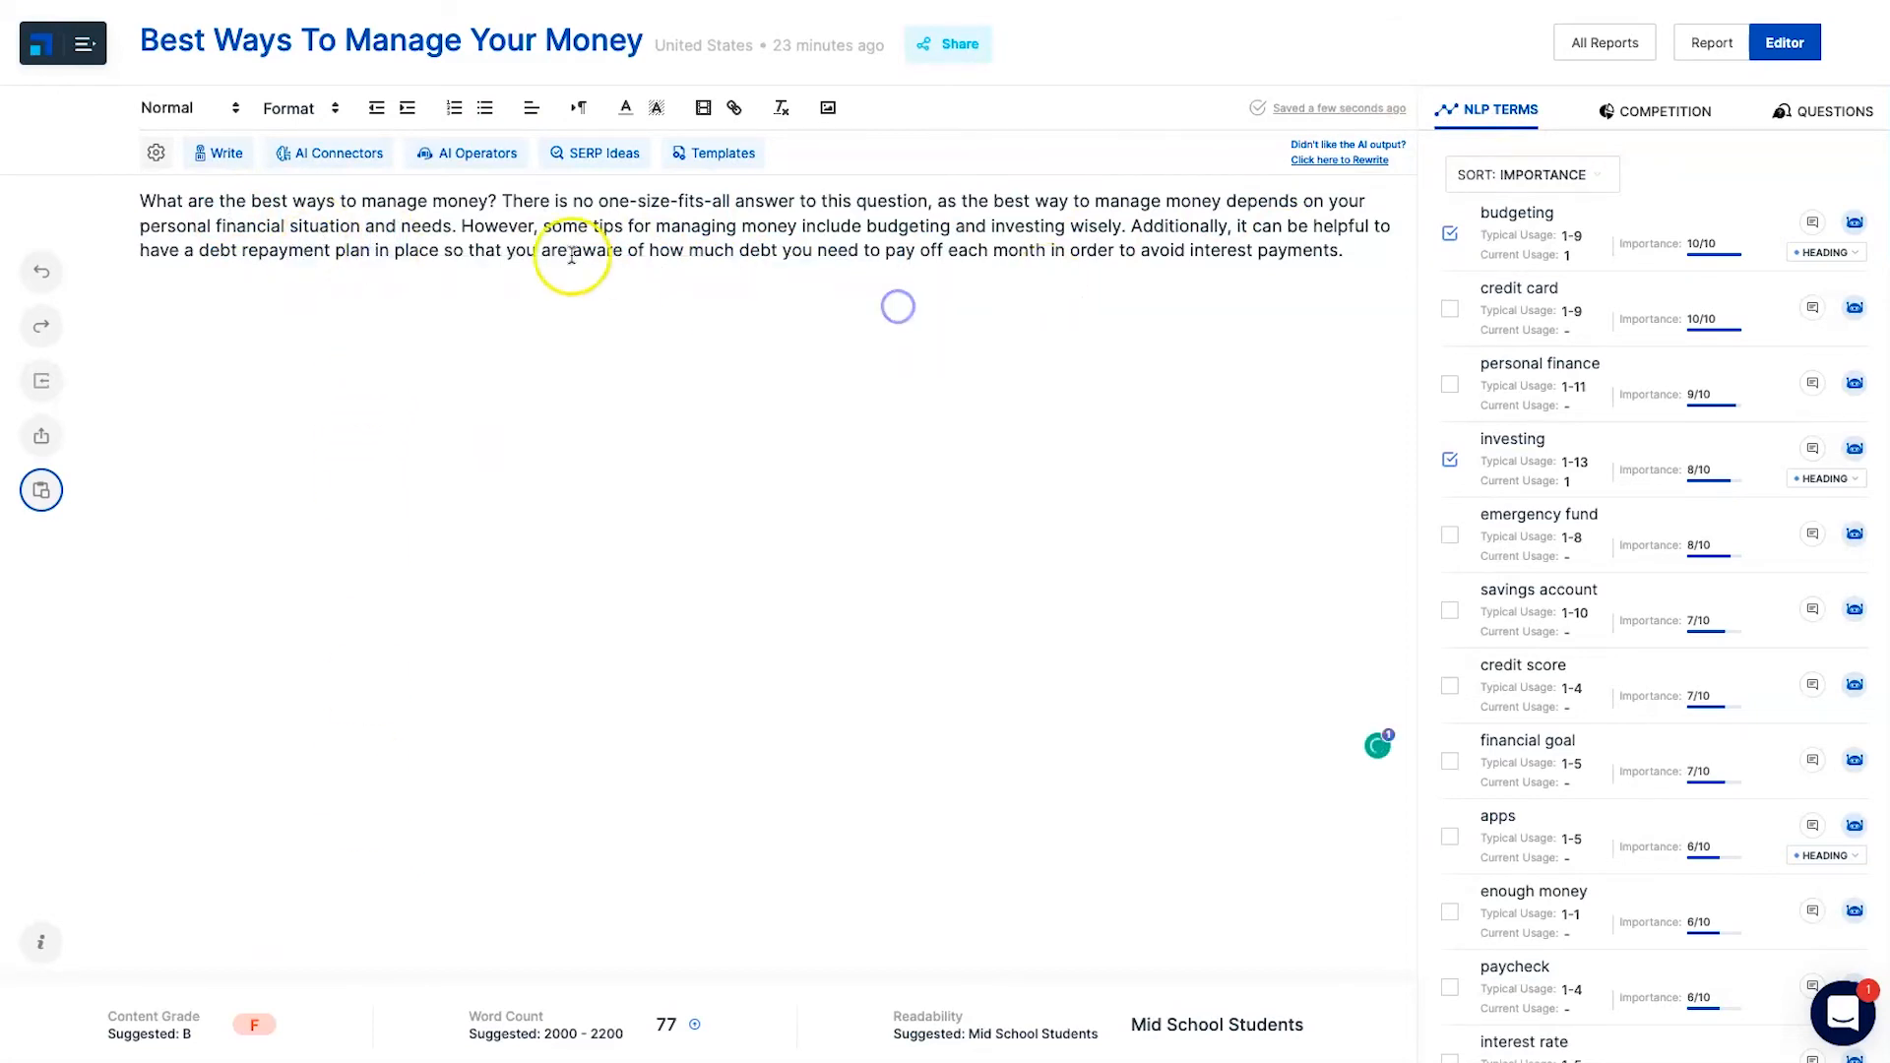
click(325, 155)
mouse_move(337, 192)
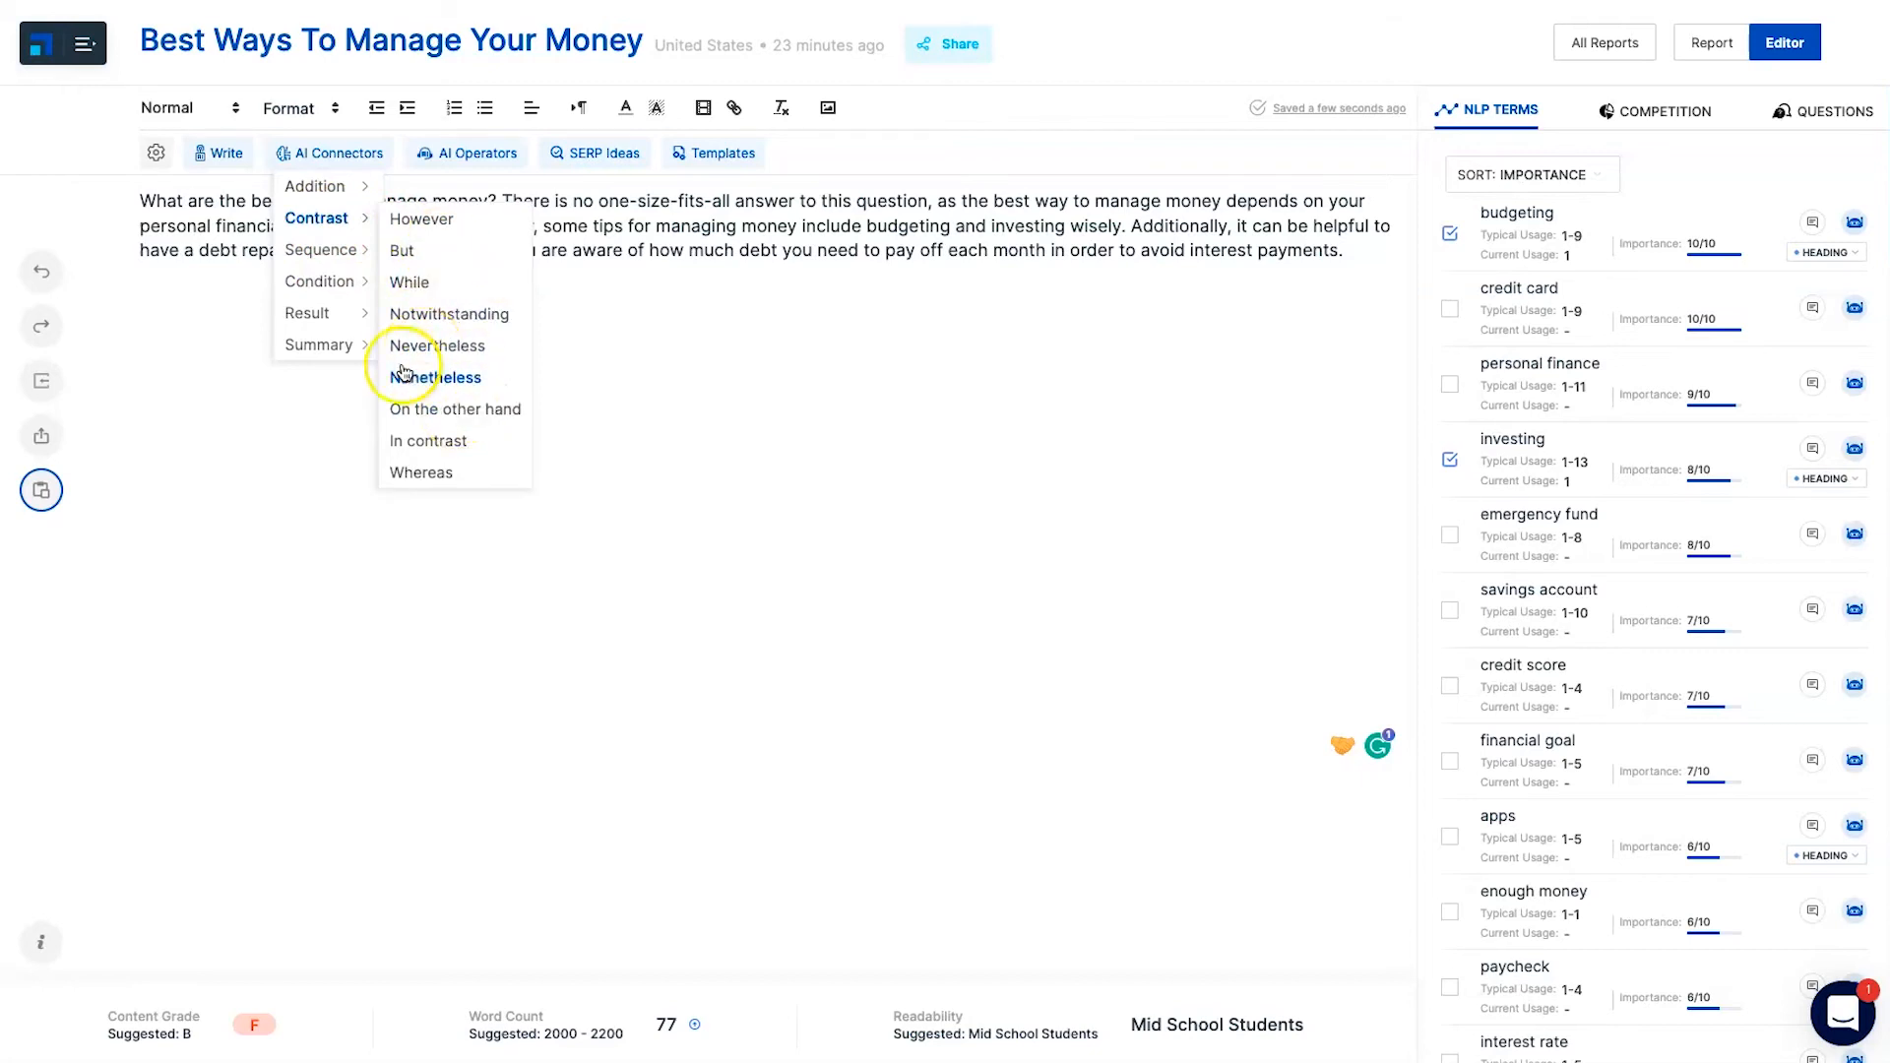
mouse_move(310, 313)
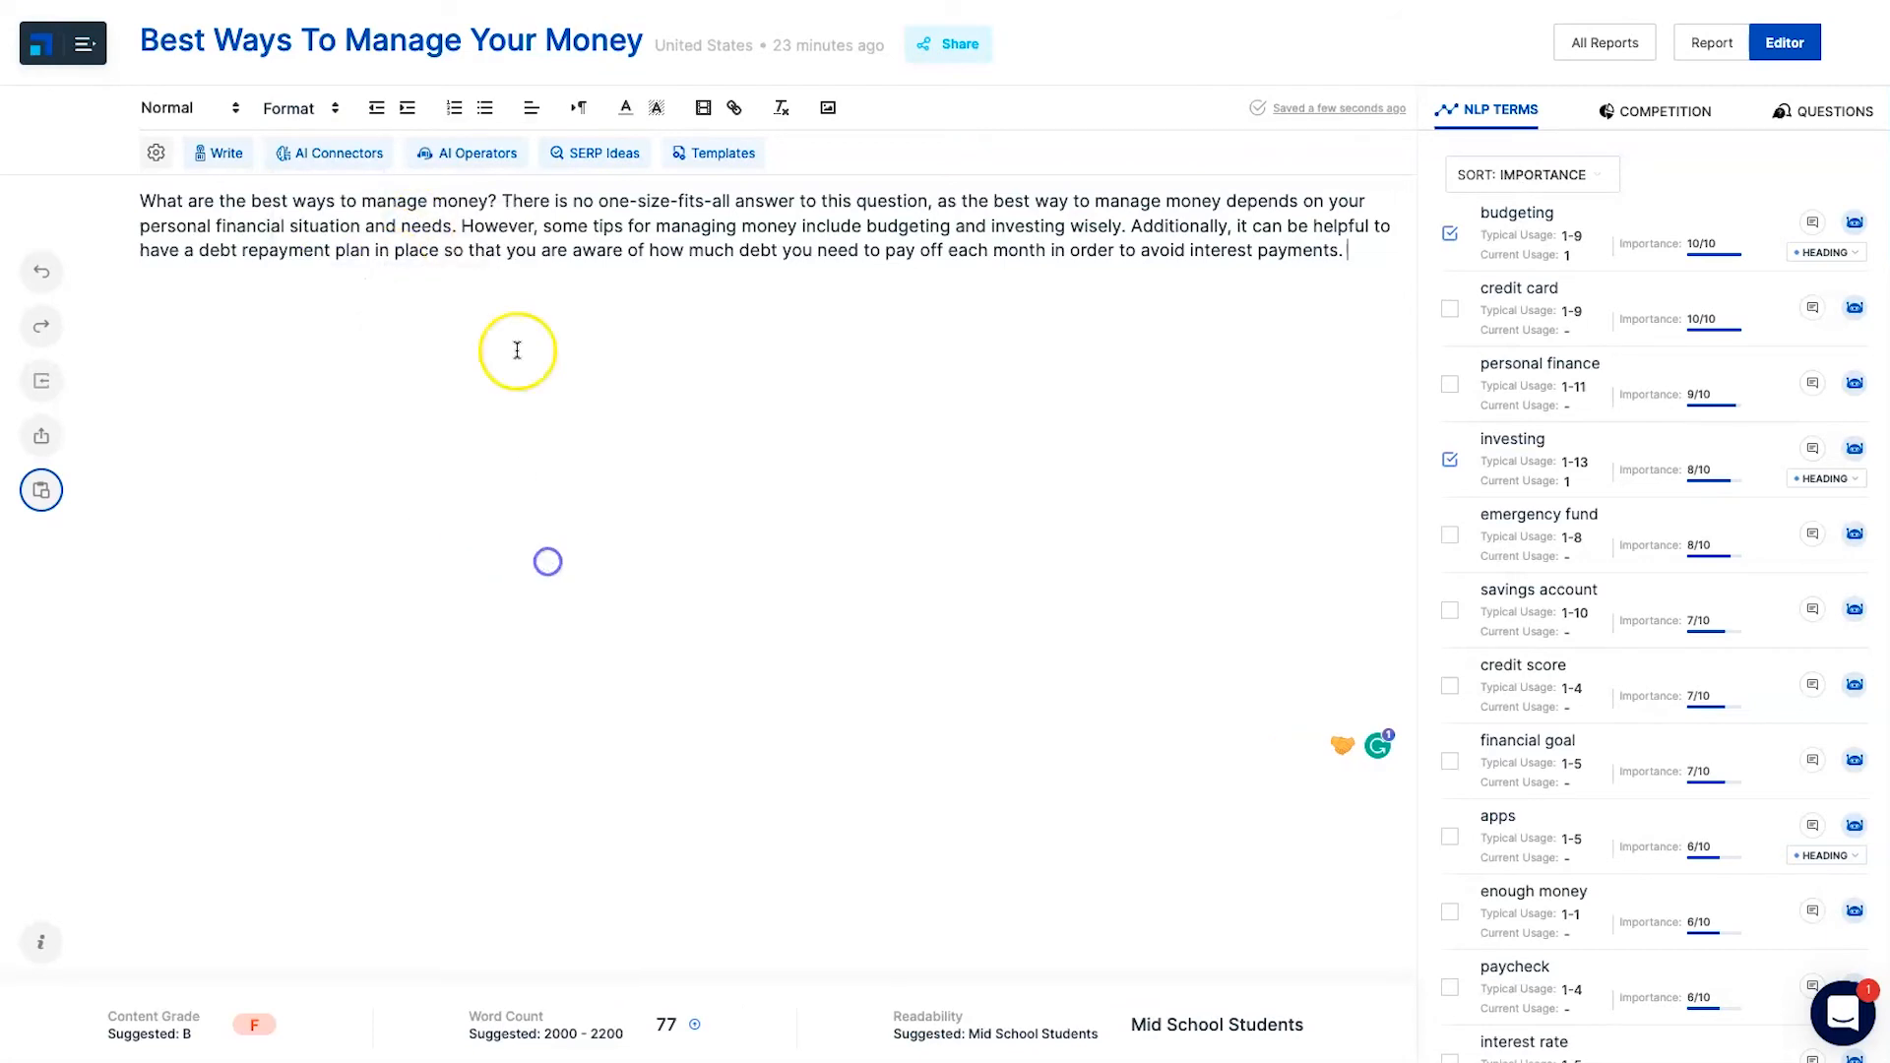
click(480, 154)
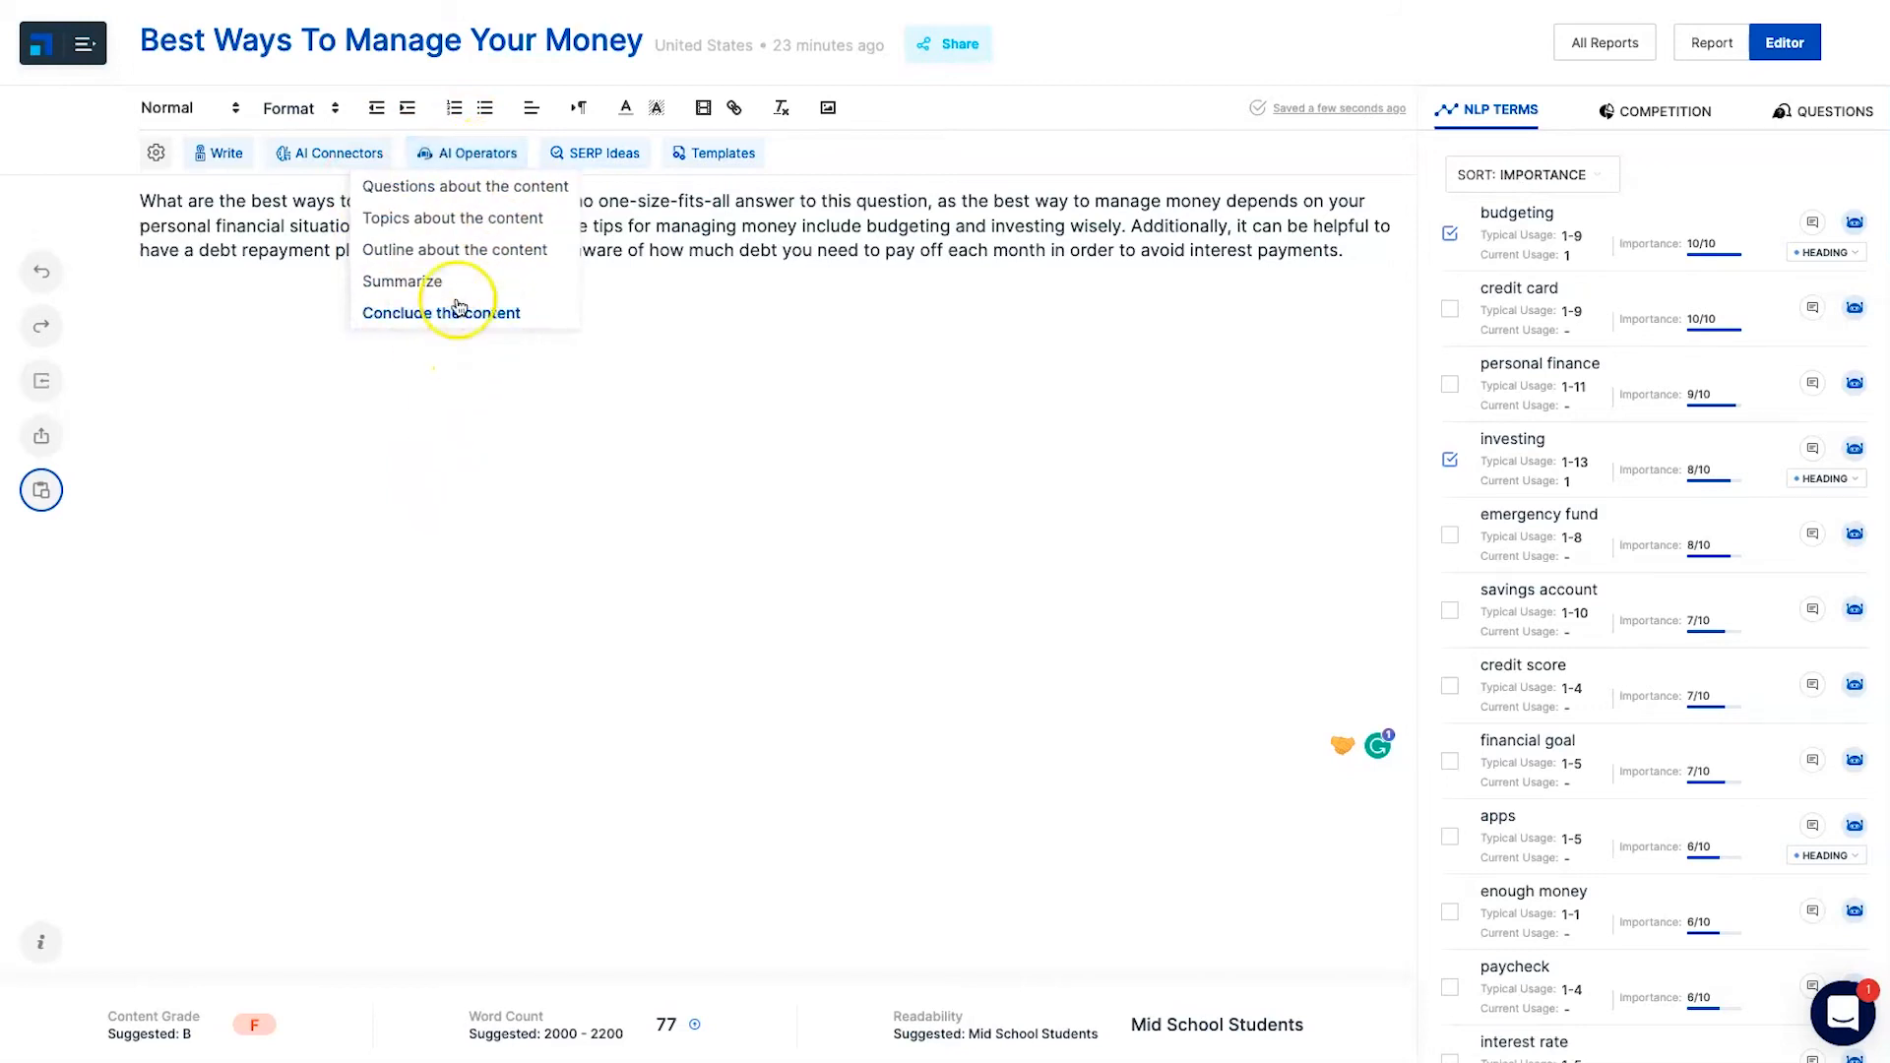
Find SERP ideas for "money management tips" and have the AI write about "Seven Money Management Tips to Make Your Finances Better"
click(630, 154)
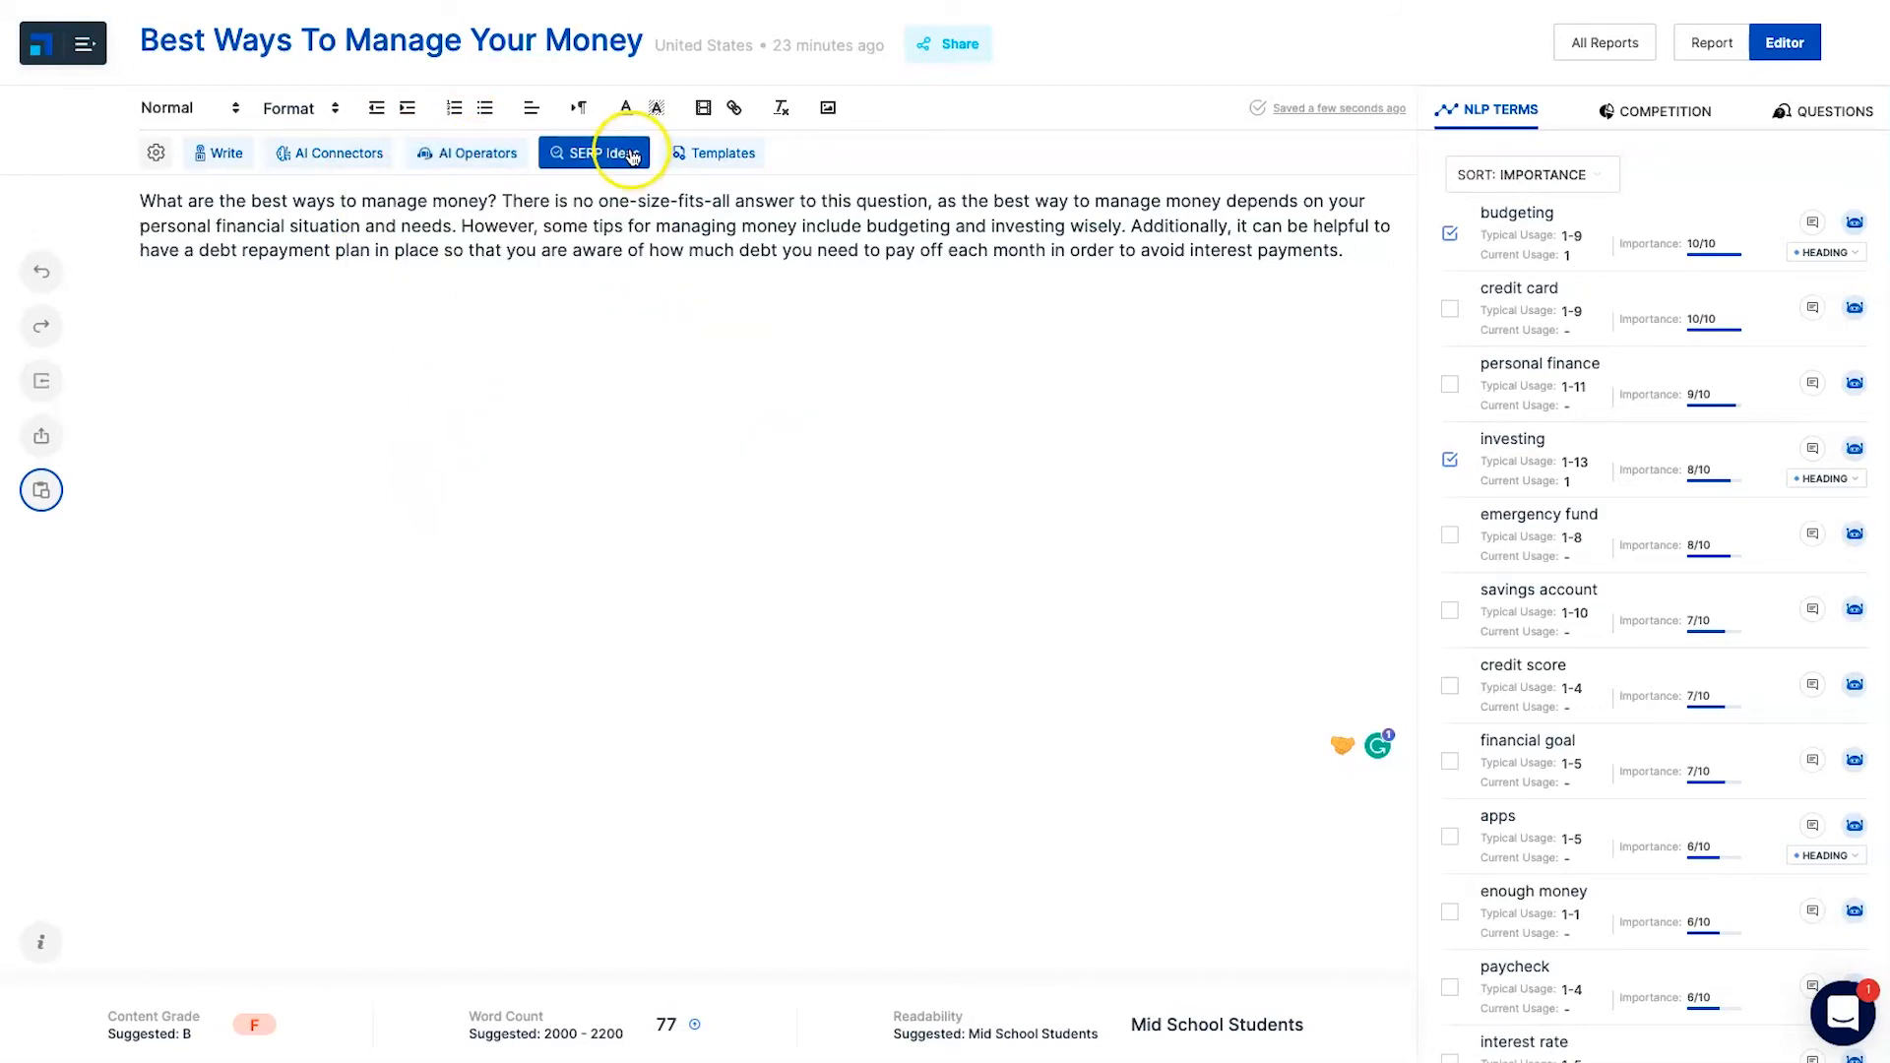
click(1561, 154)
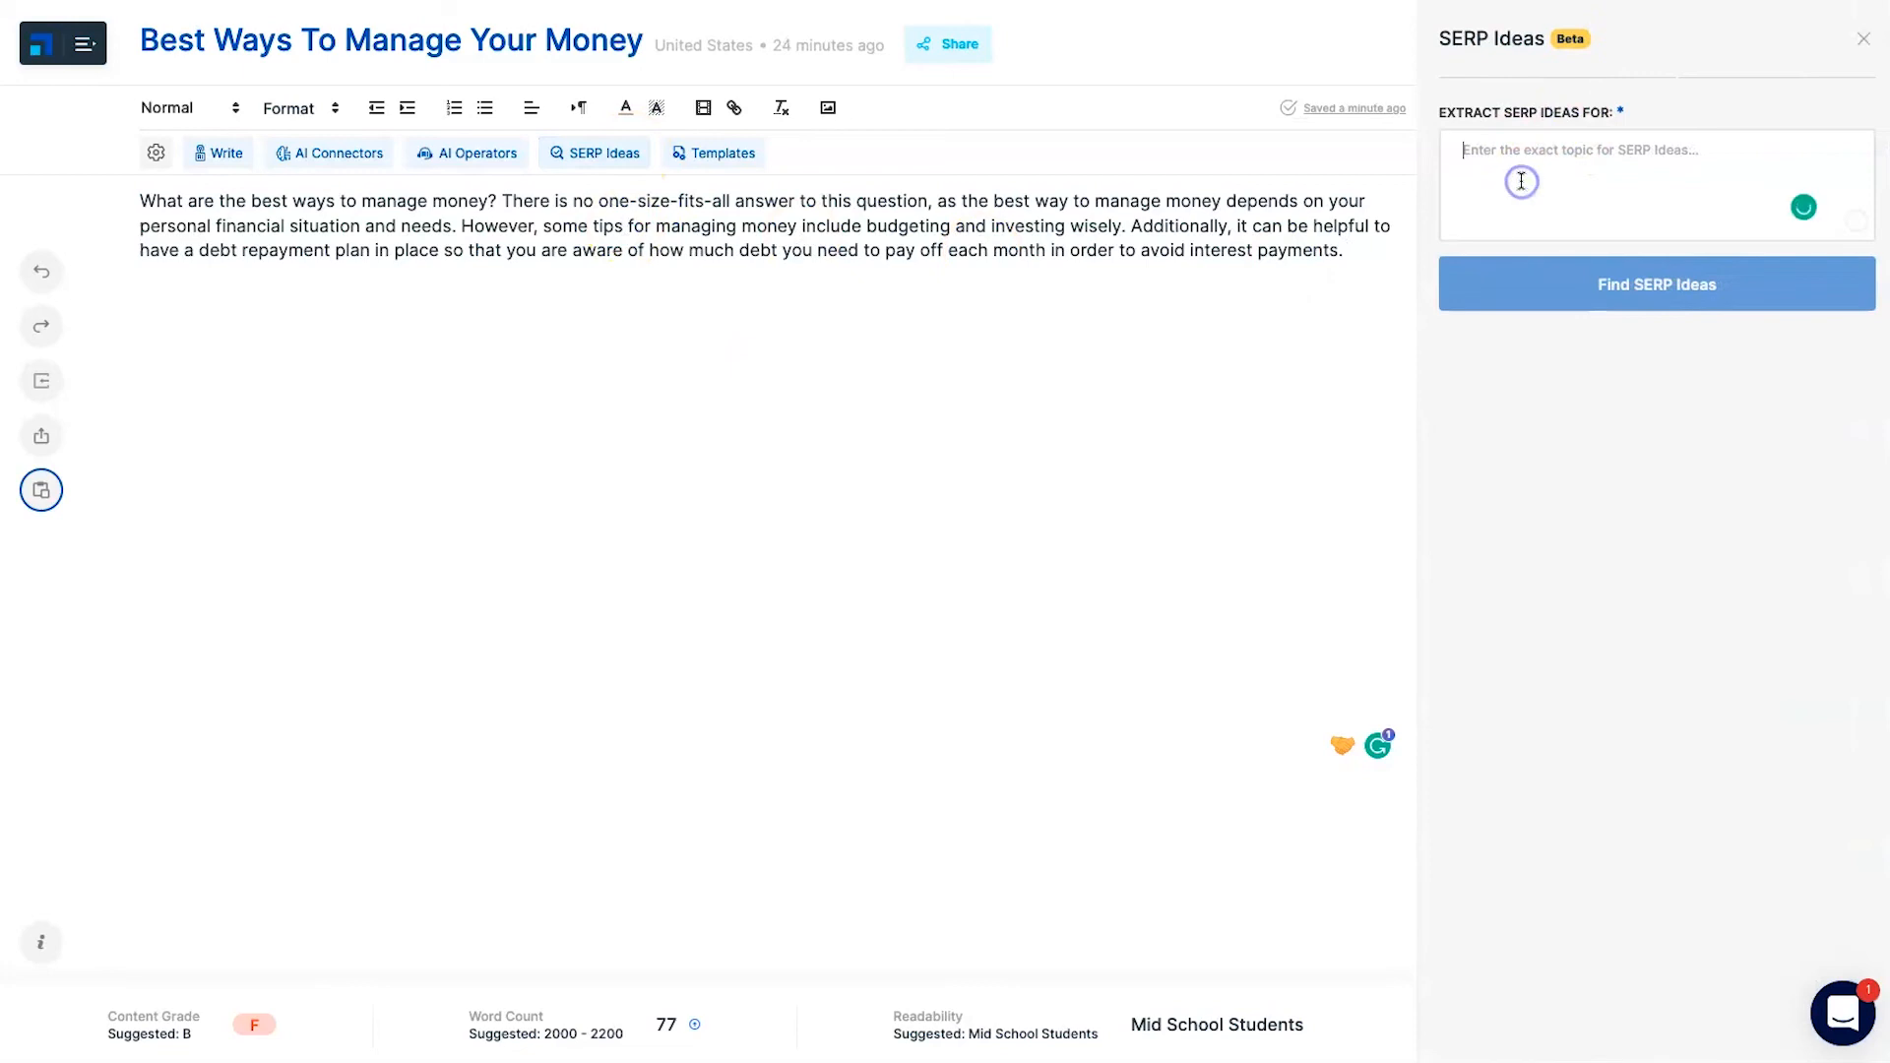
text(money management tips)
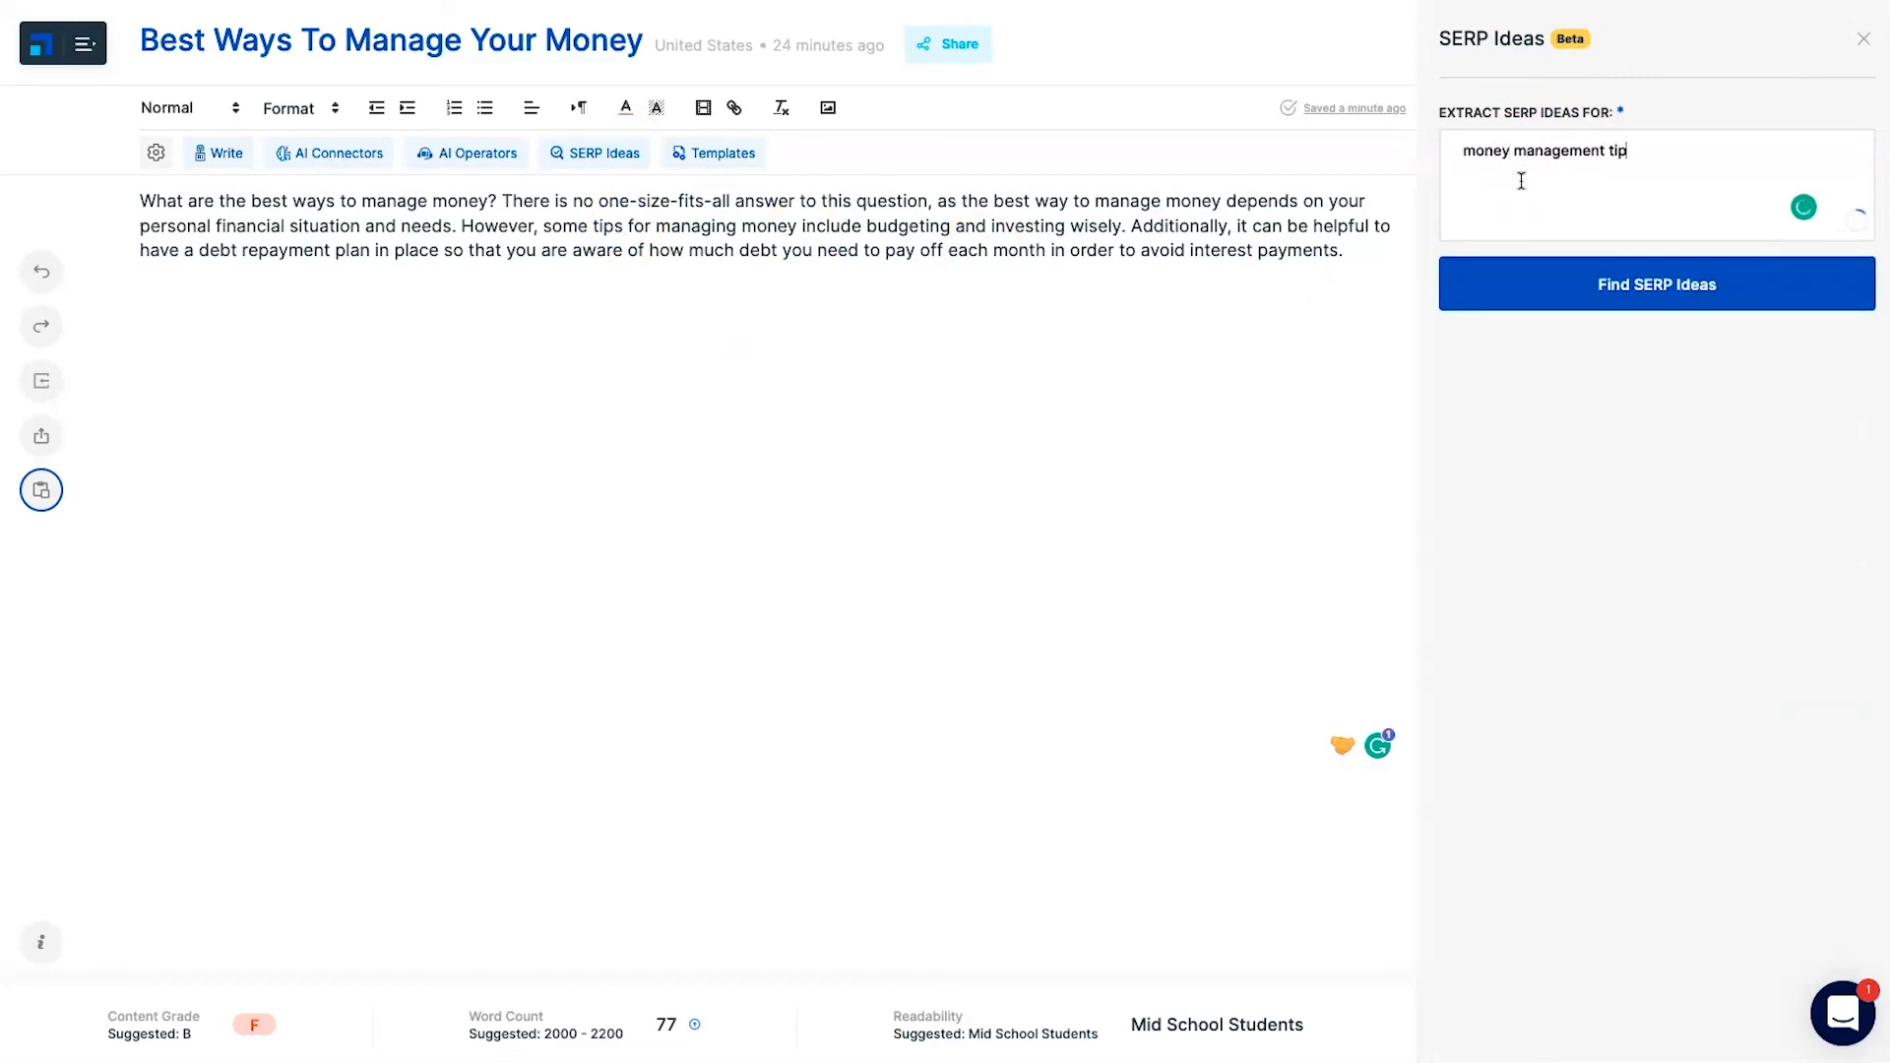
click(1654, 280)
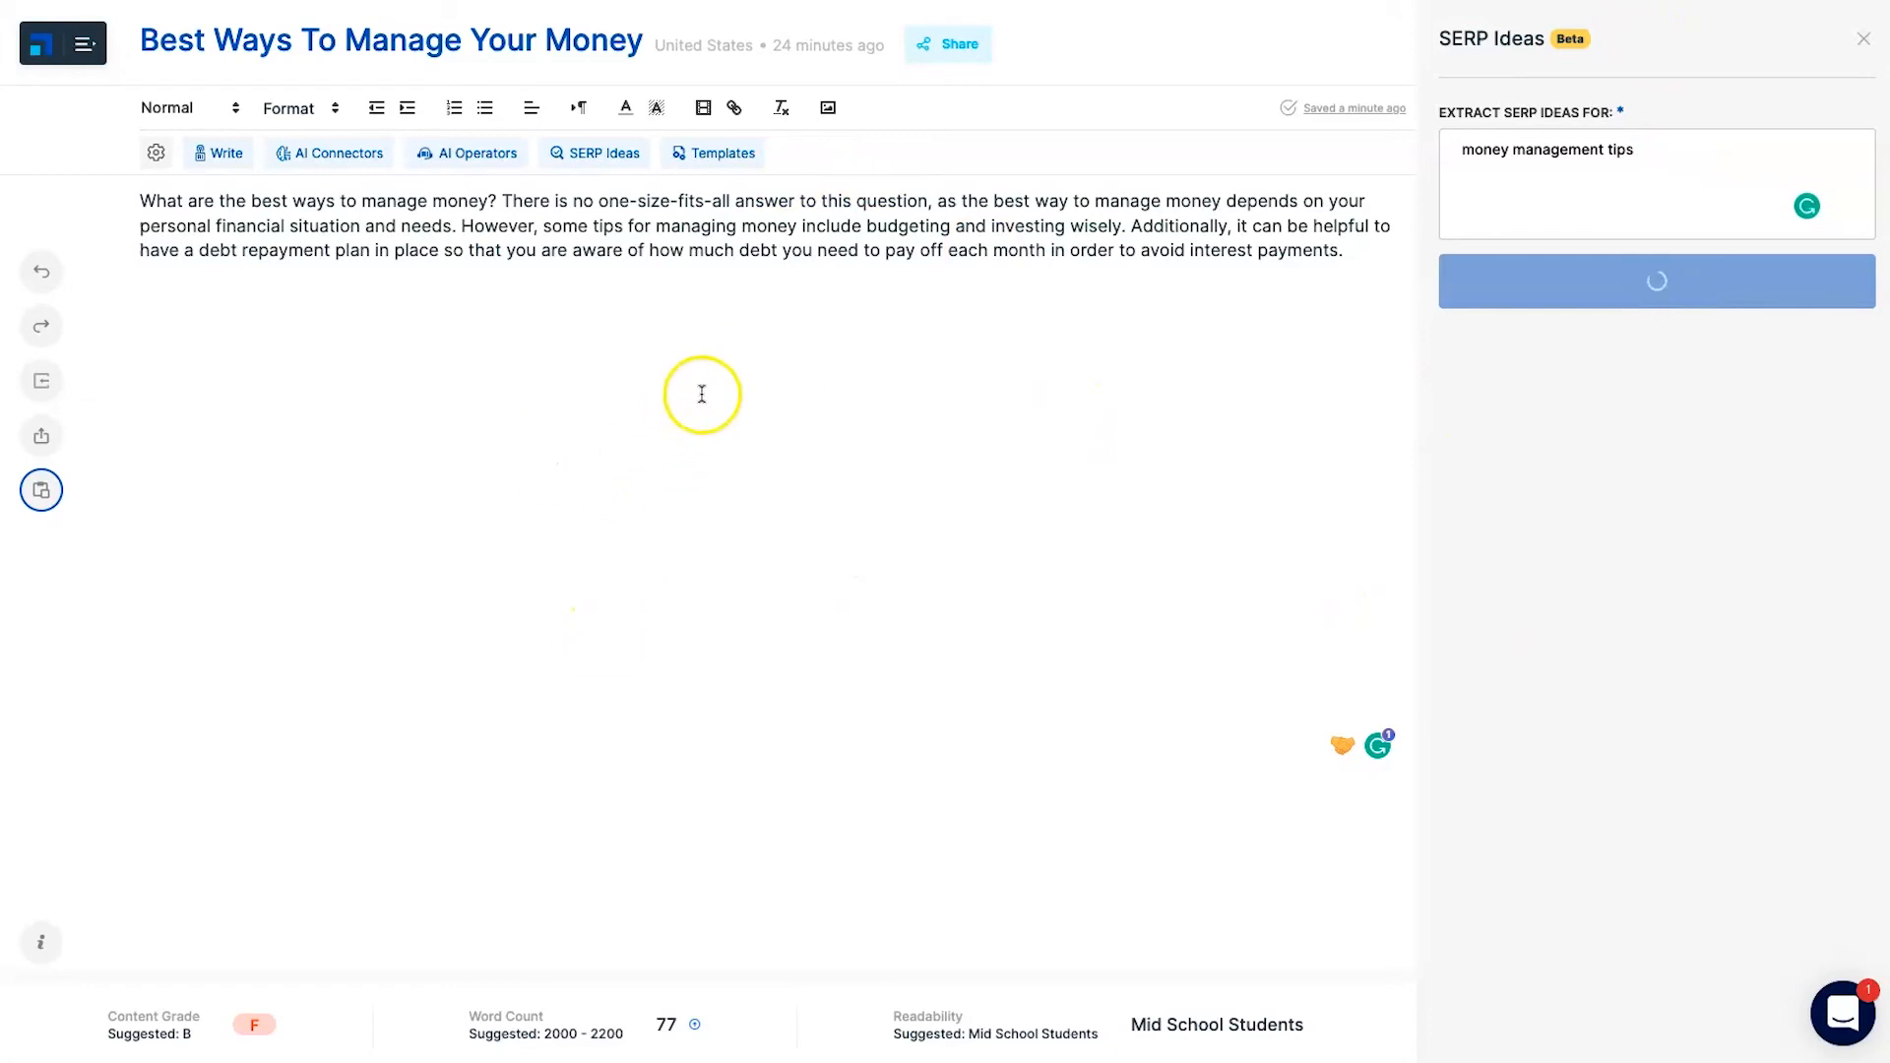
scroll(1615, 515, down, 3)
scroll(1616, 515, up, 3)
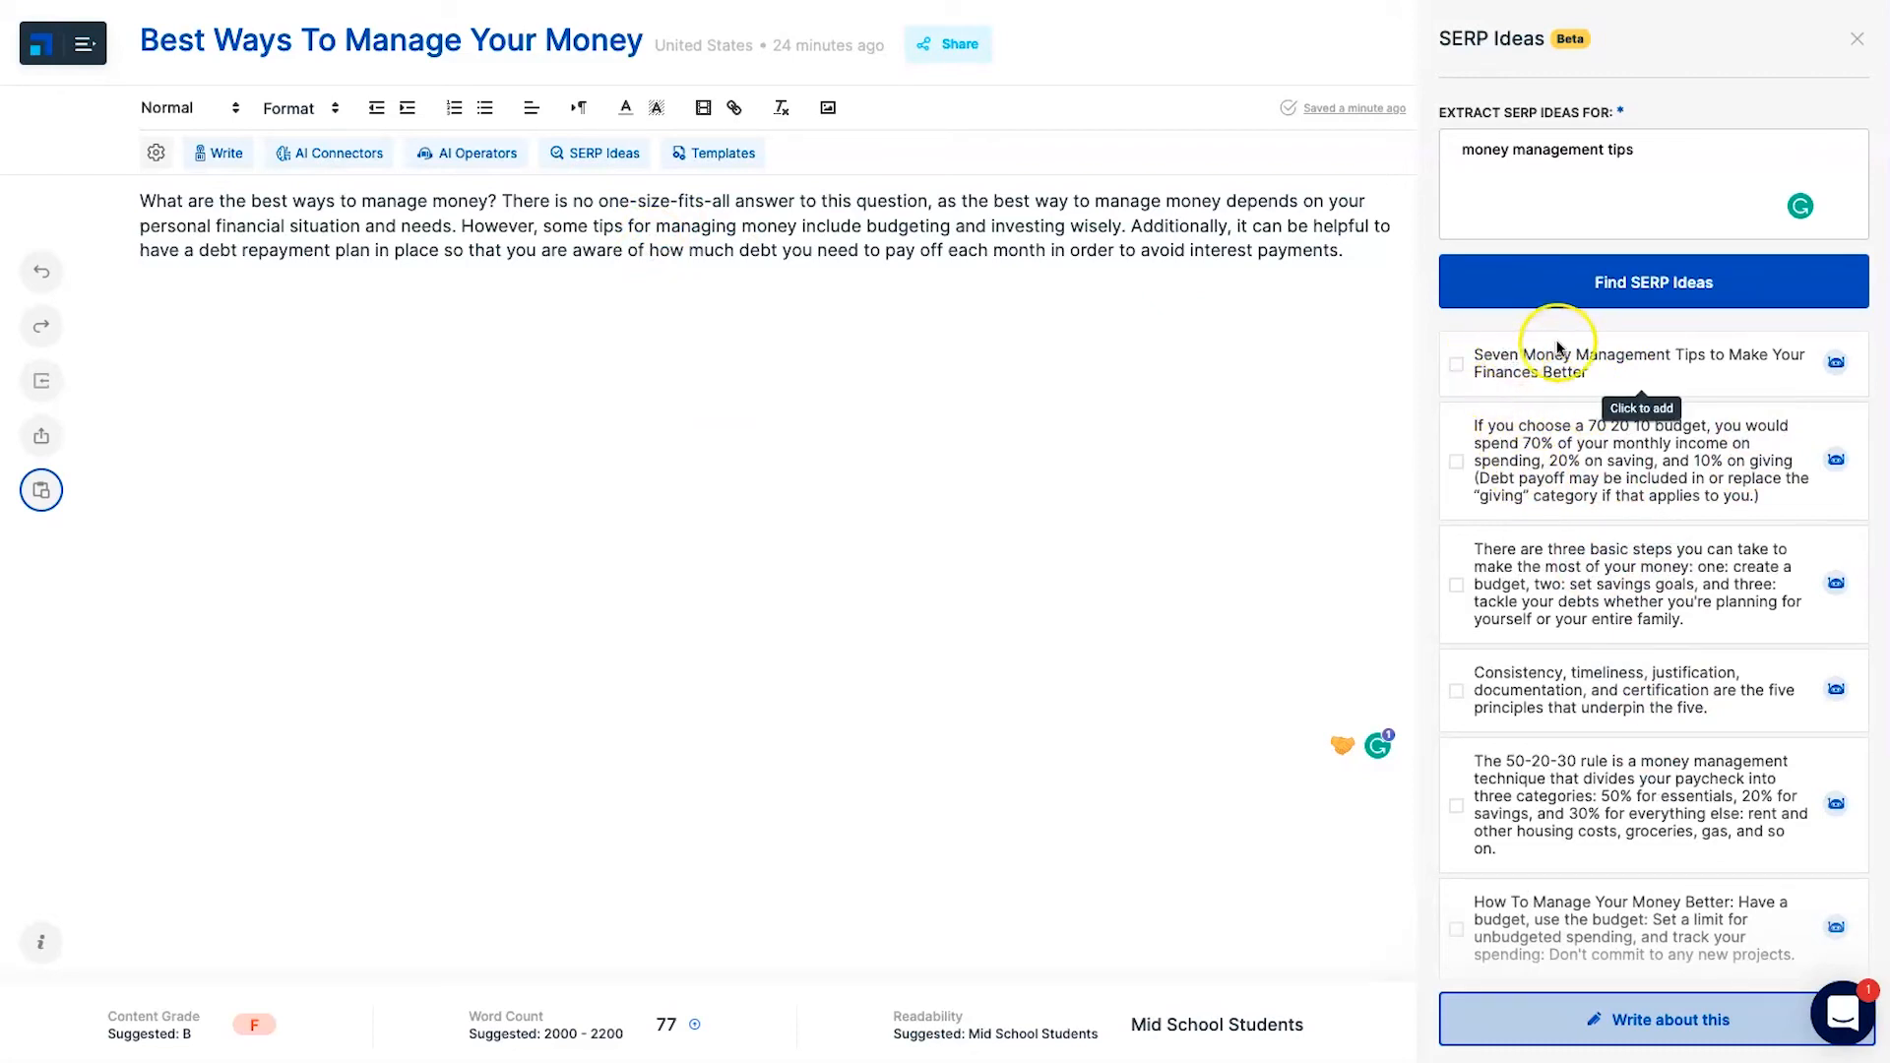
click(1834, 367)
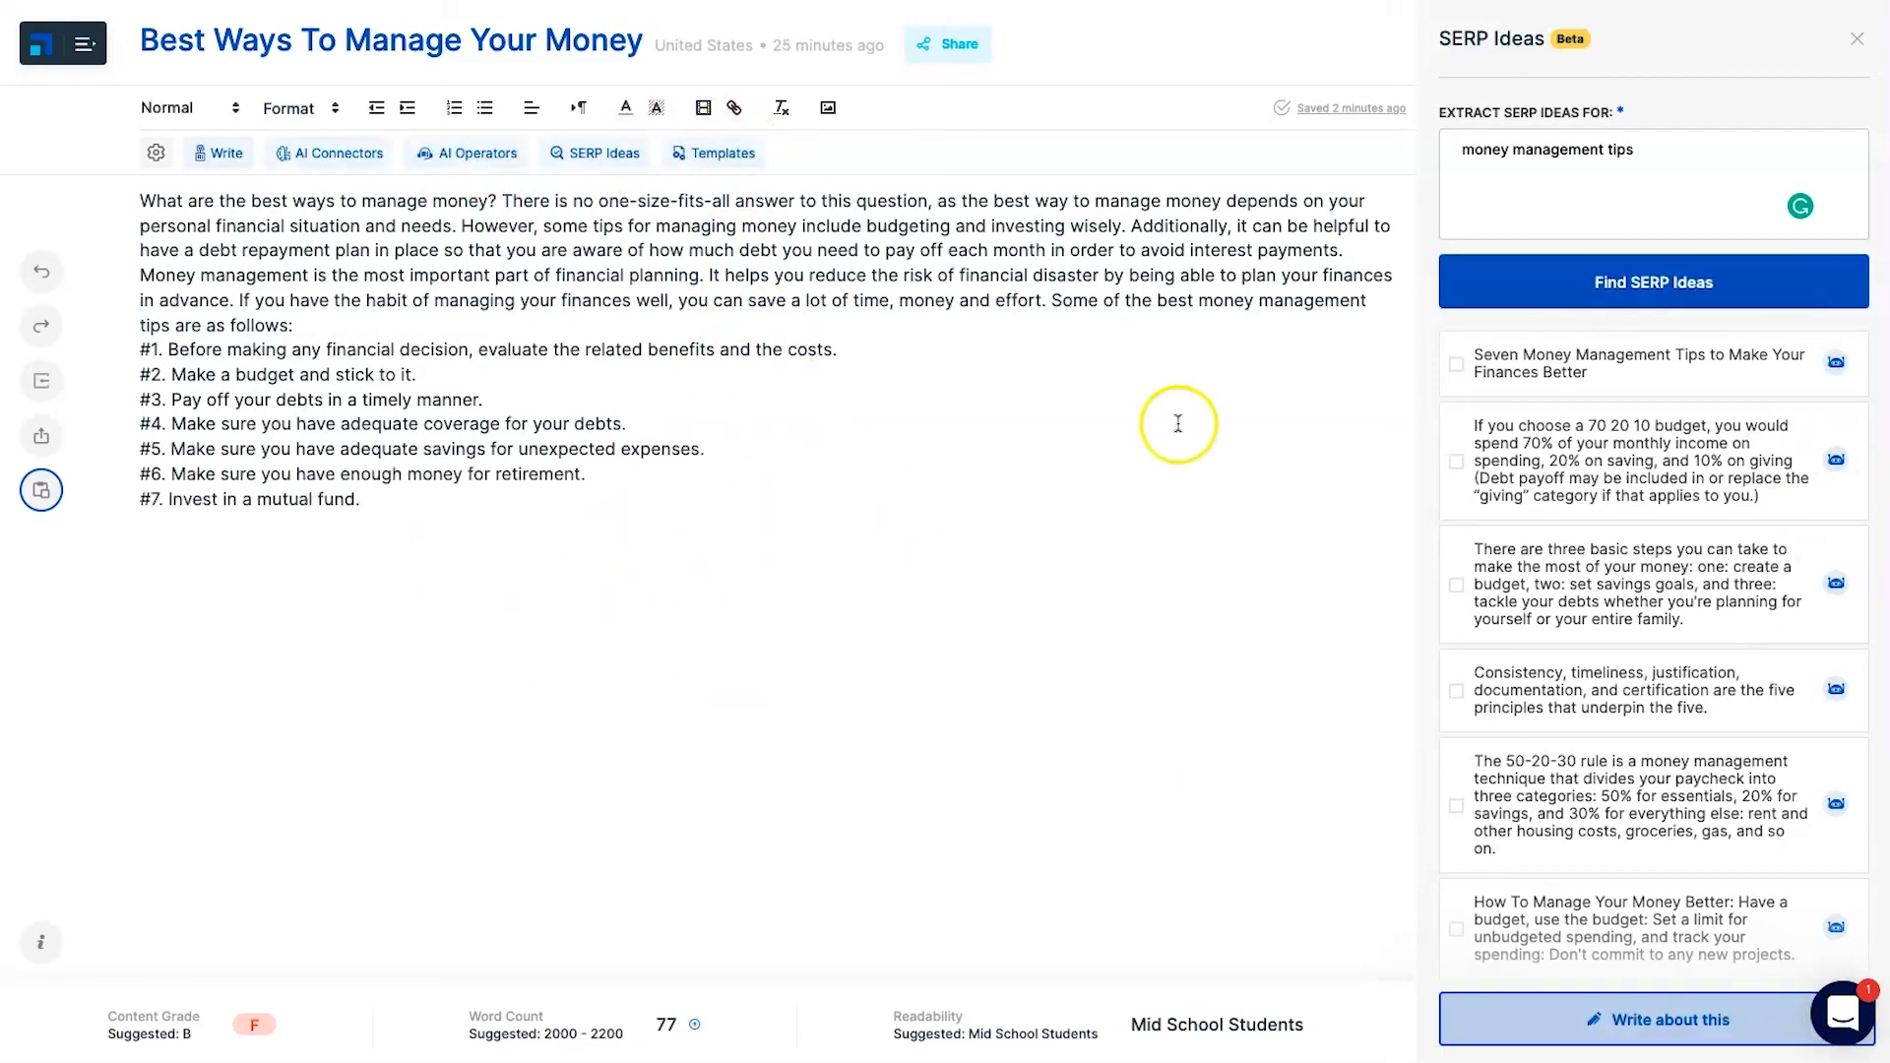
Close the SERP ideas and delete all text from the document
click(1858, 44)
drag(534, 557, 135, 201)
key(BackSpace)
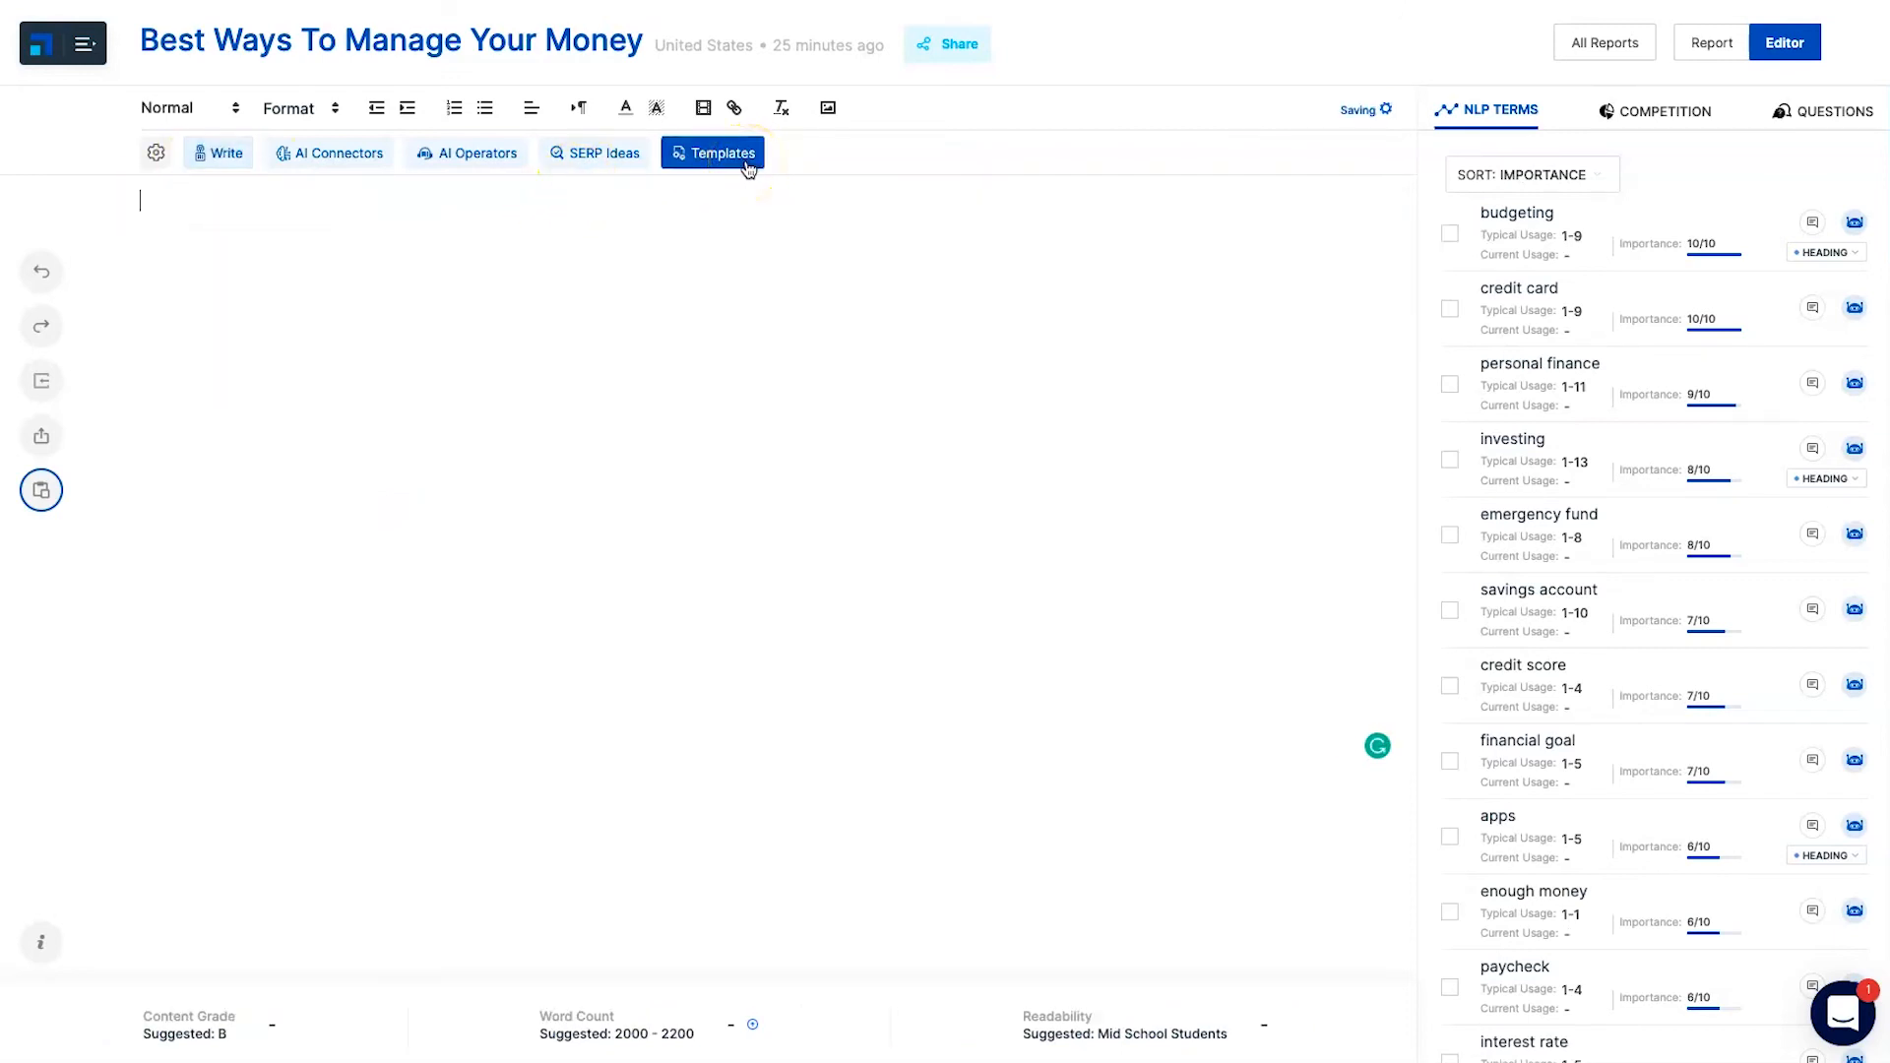
Generate blog titles with the Blog Title Creator template for the keyword "best ways to manage your money"
click(708, 157)
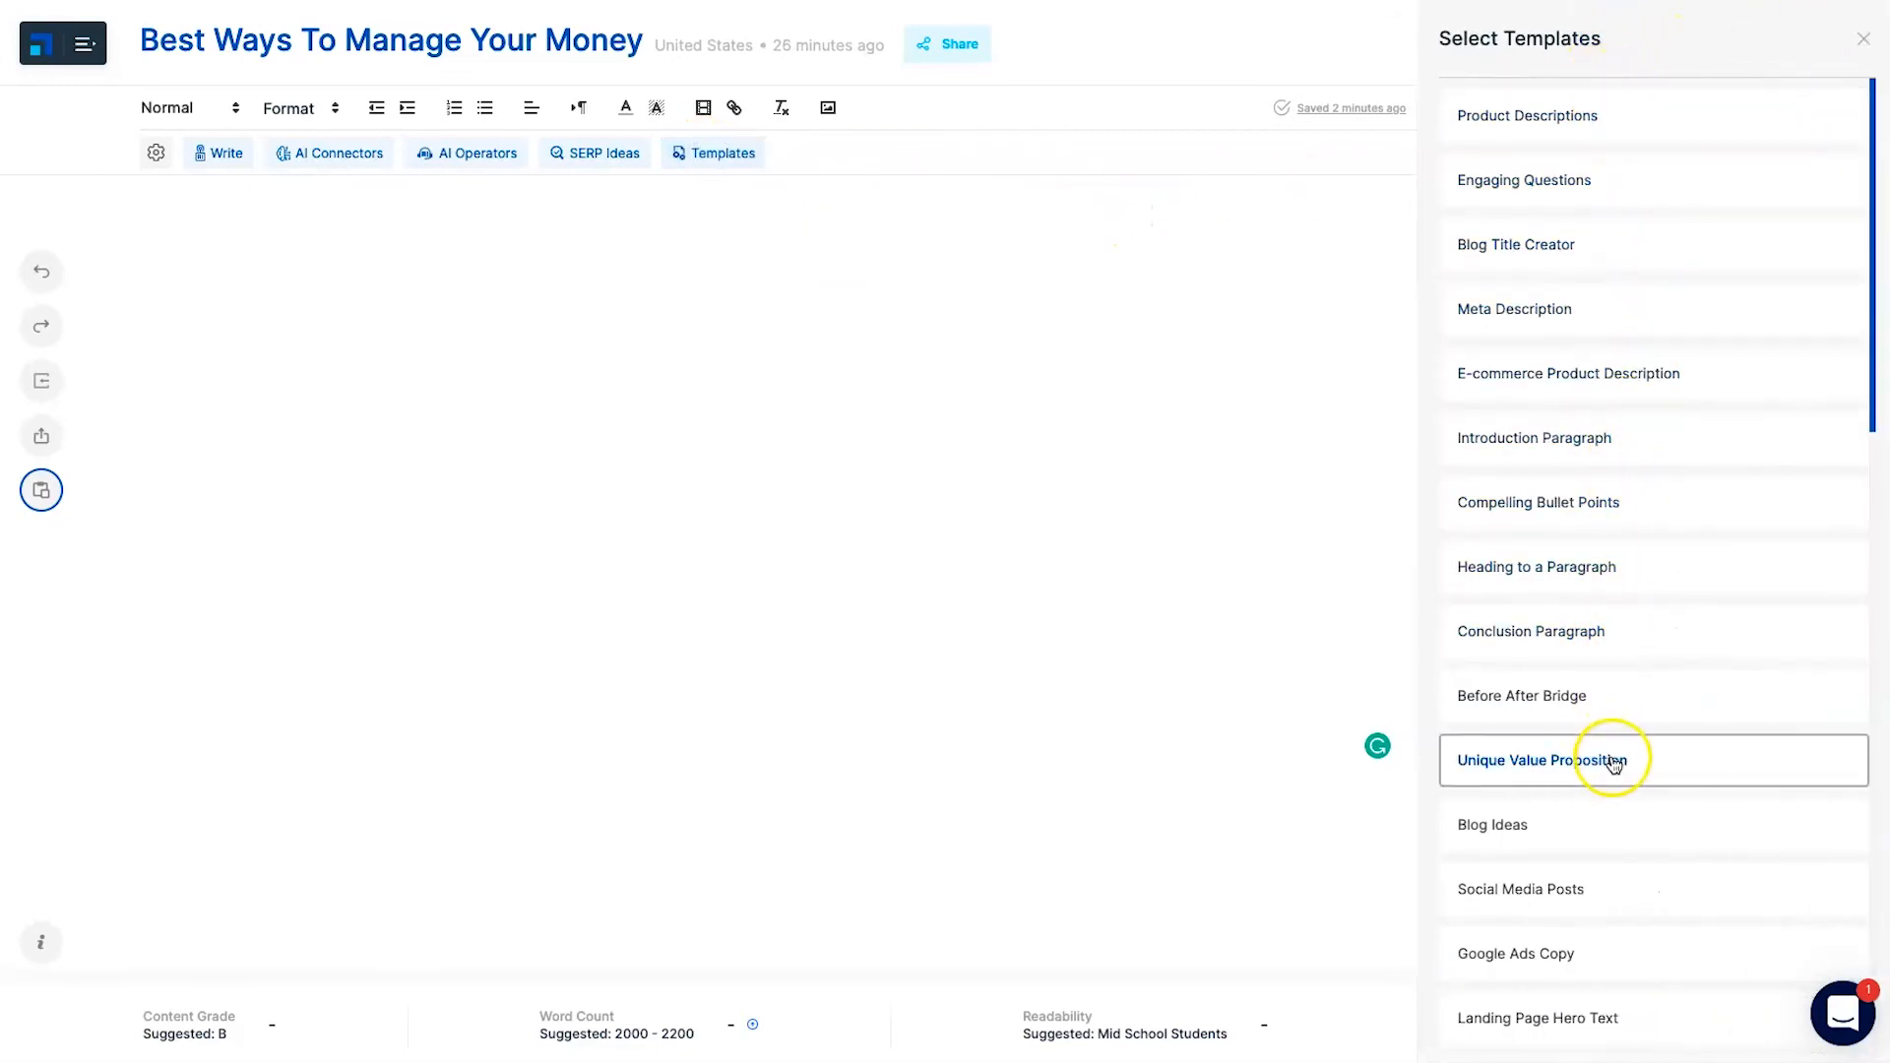
scroll(1611, 762, down, 5)
scroll(1565, 591, up, 5)
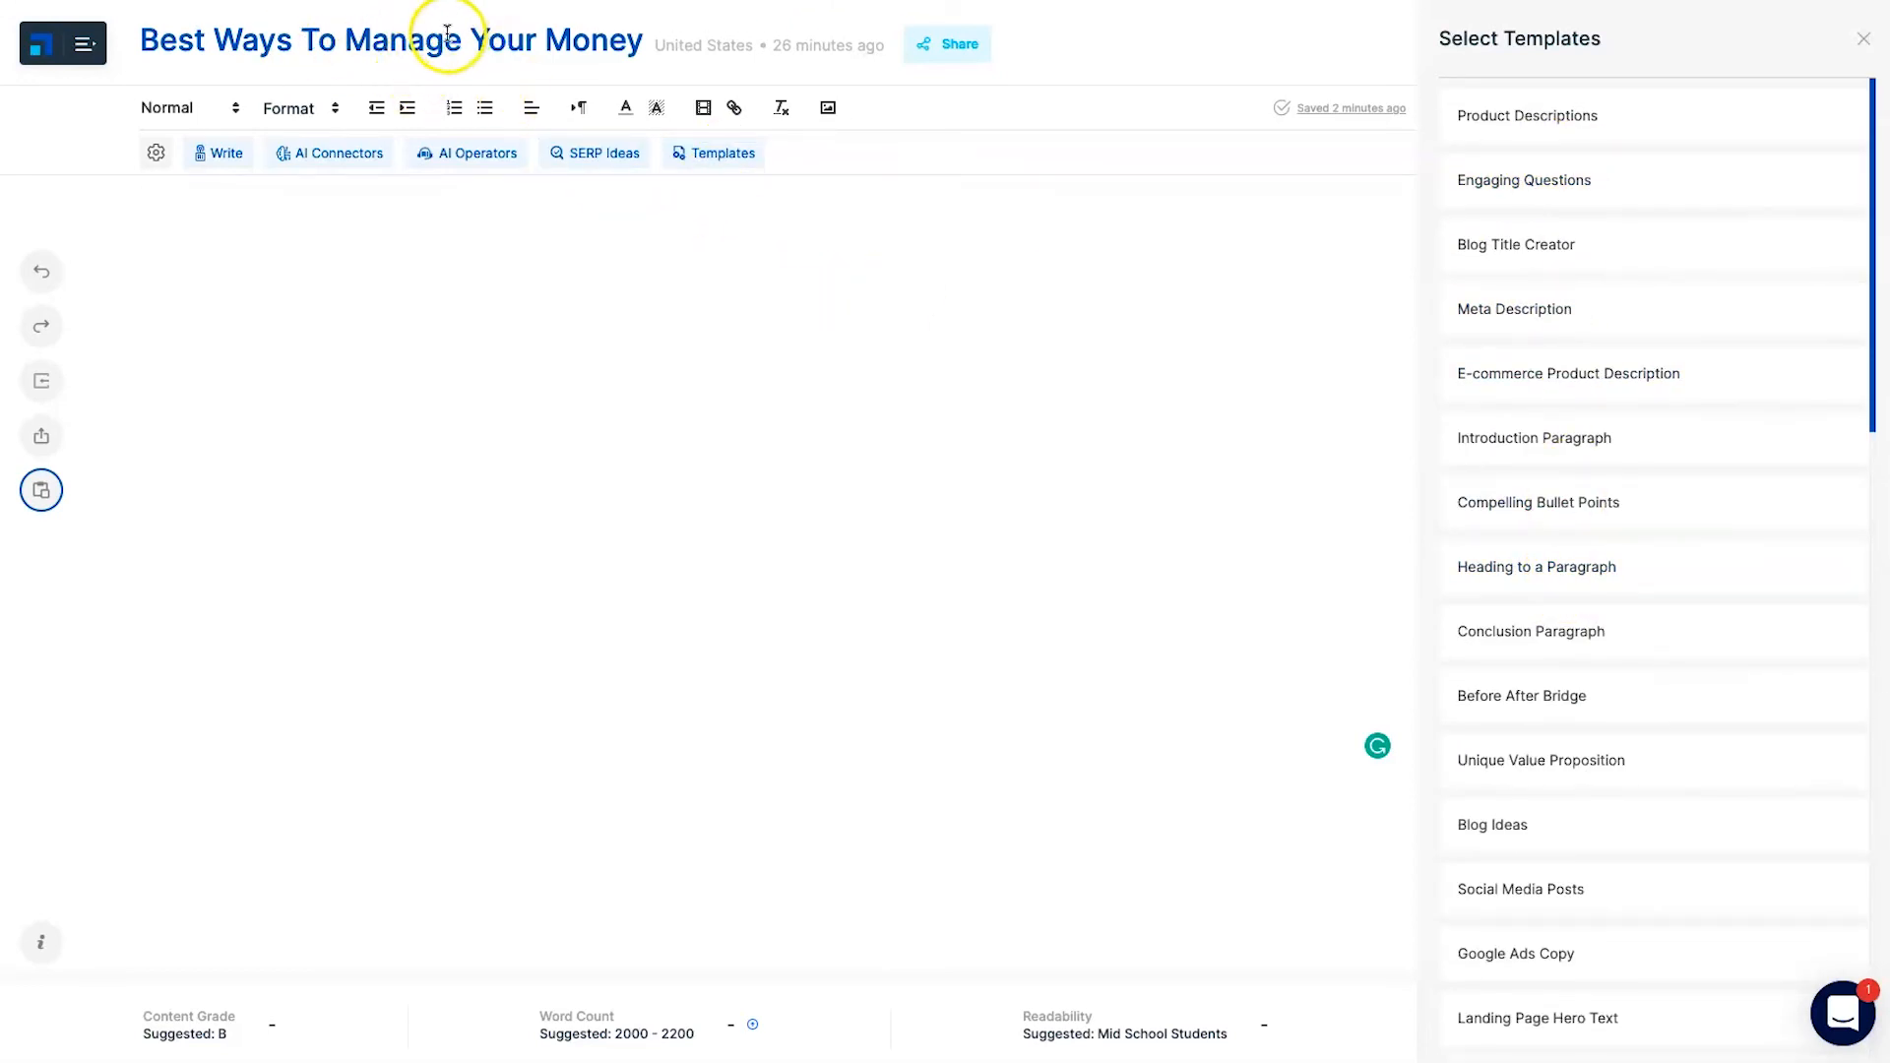
click(1494, 252)
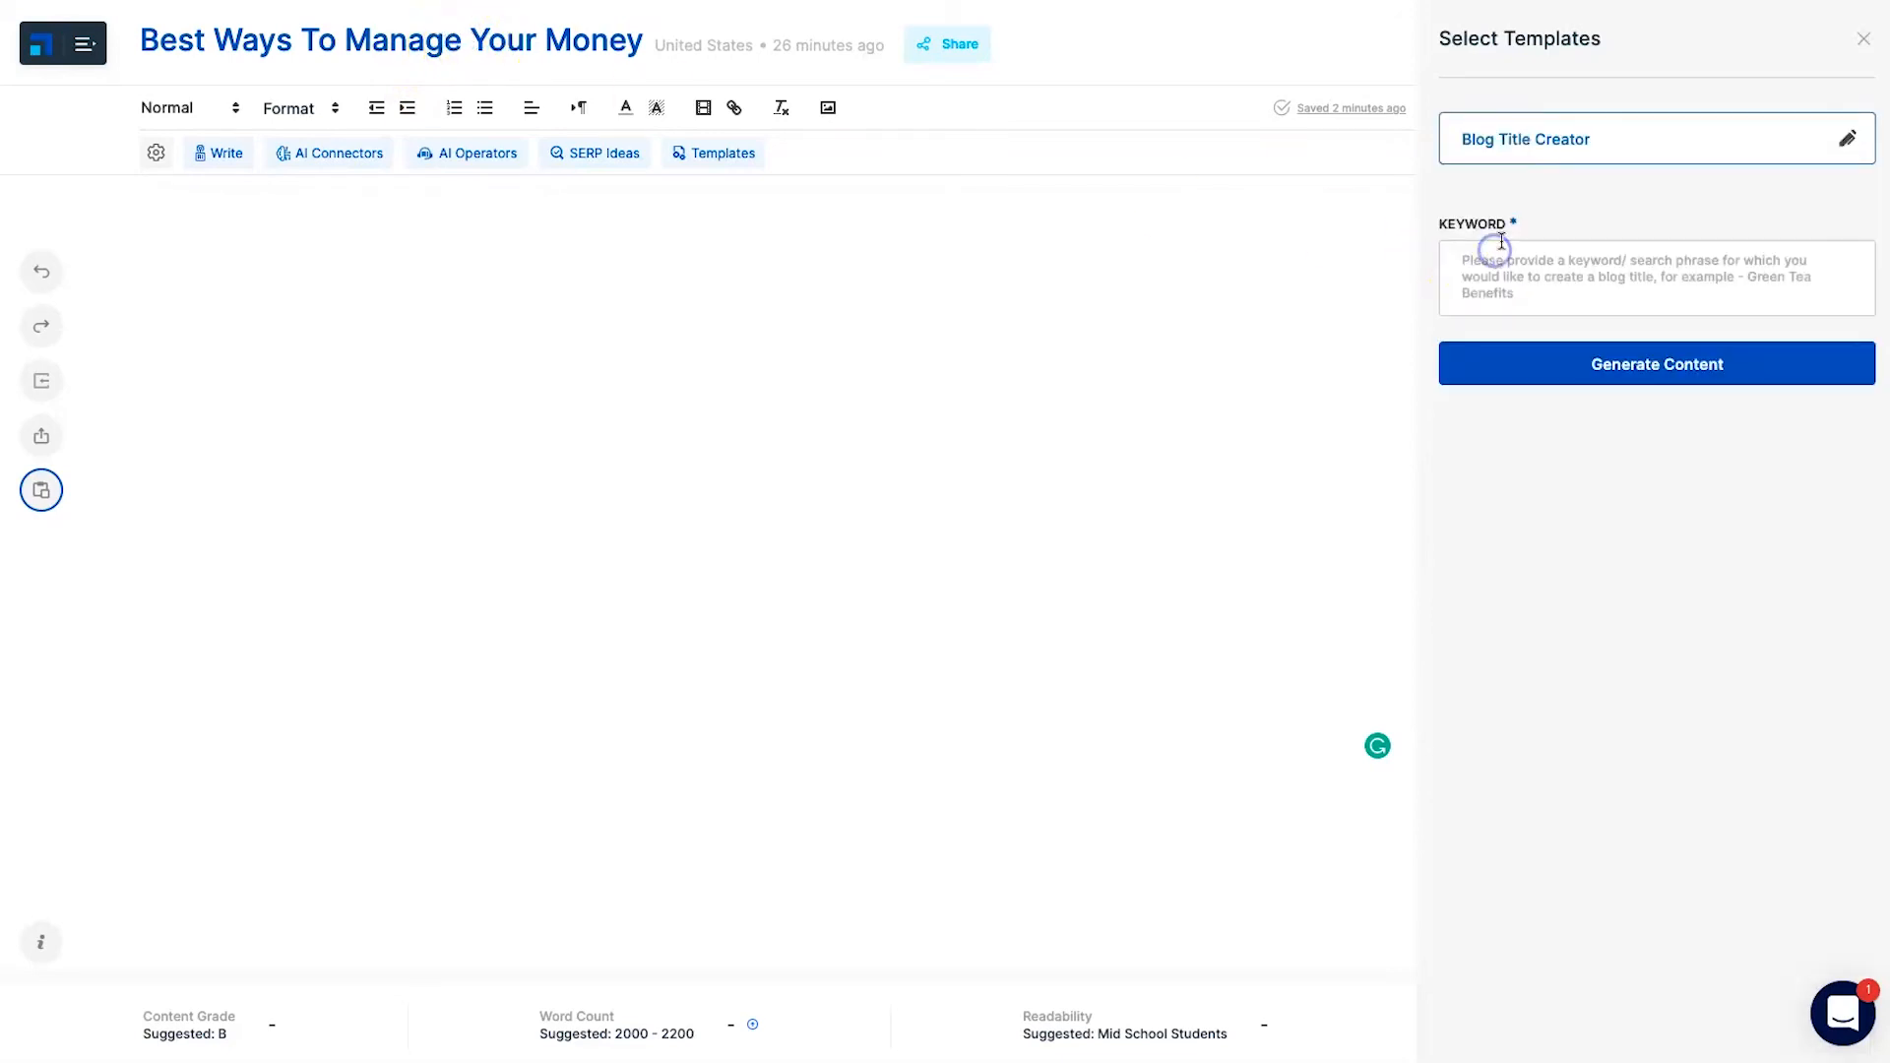
click(1506, 298)
text(nest wau)
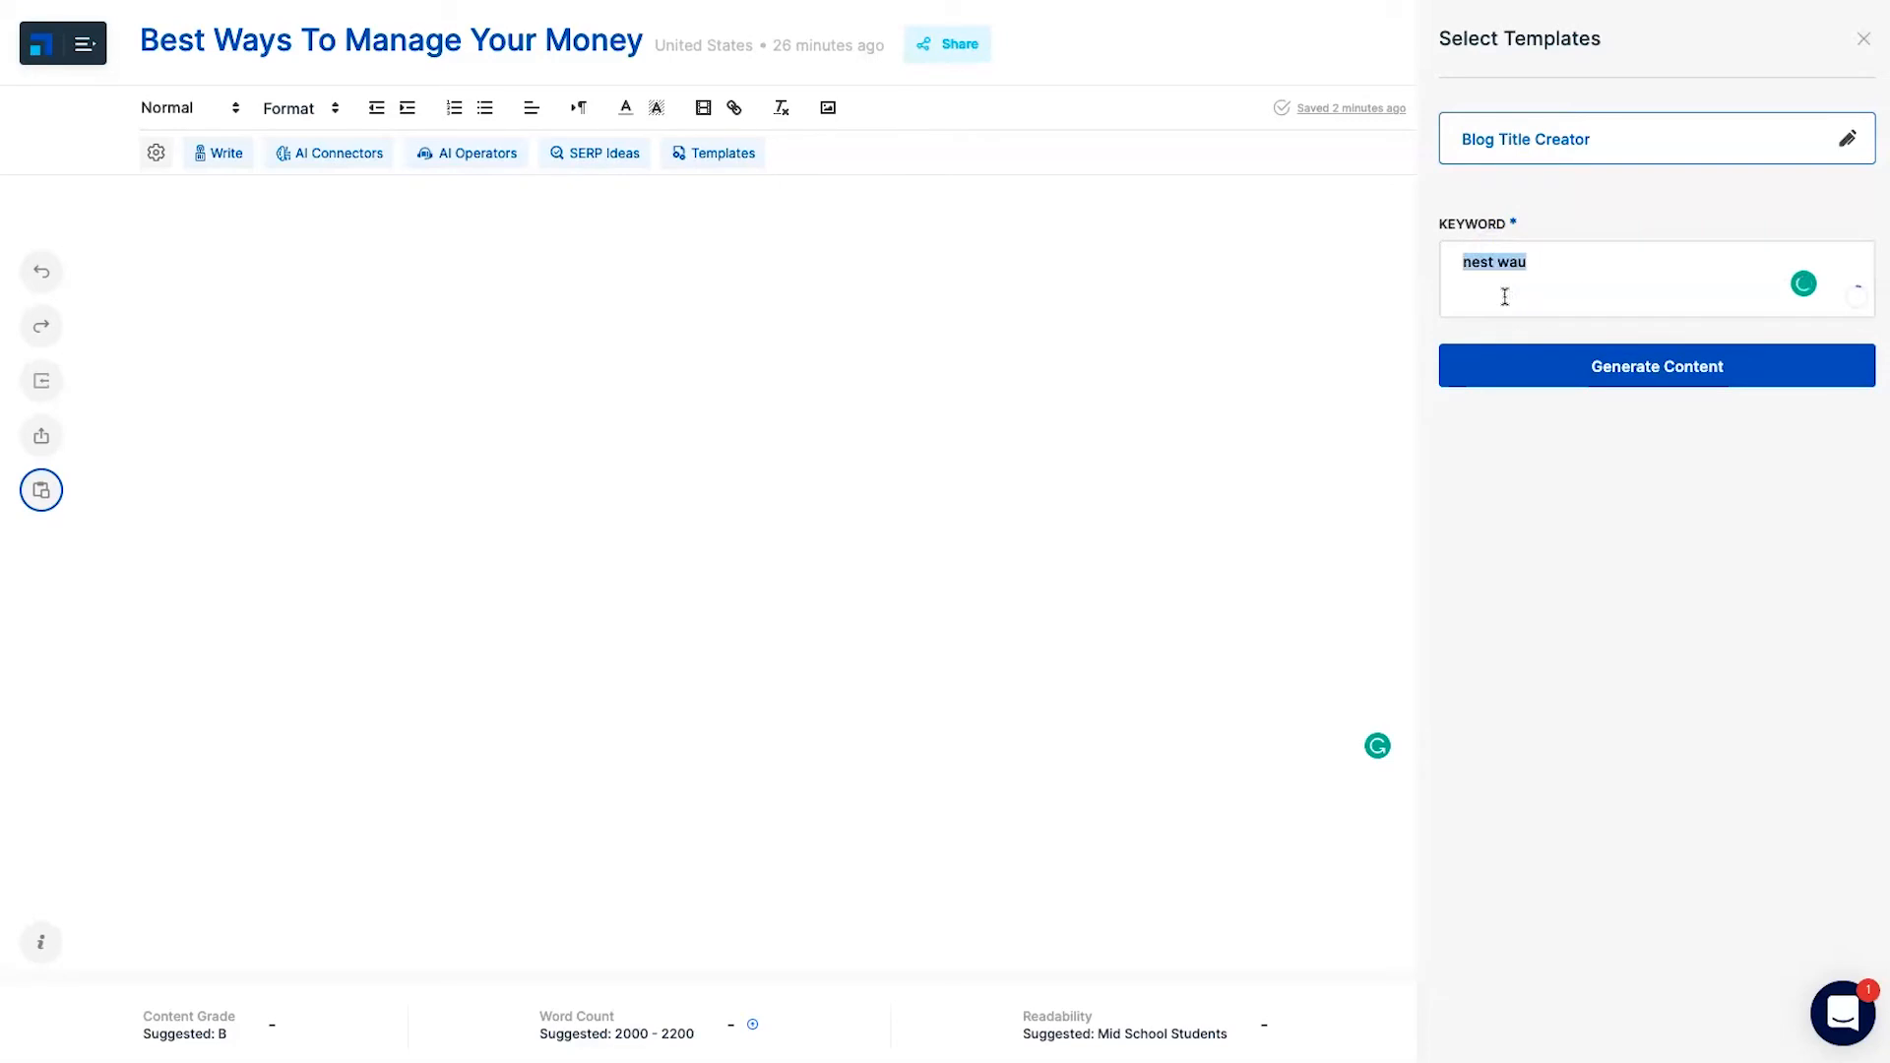
key(BackSpace)
text(b)
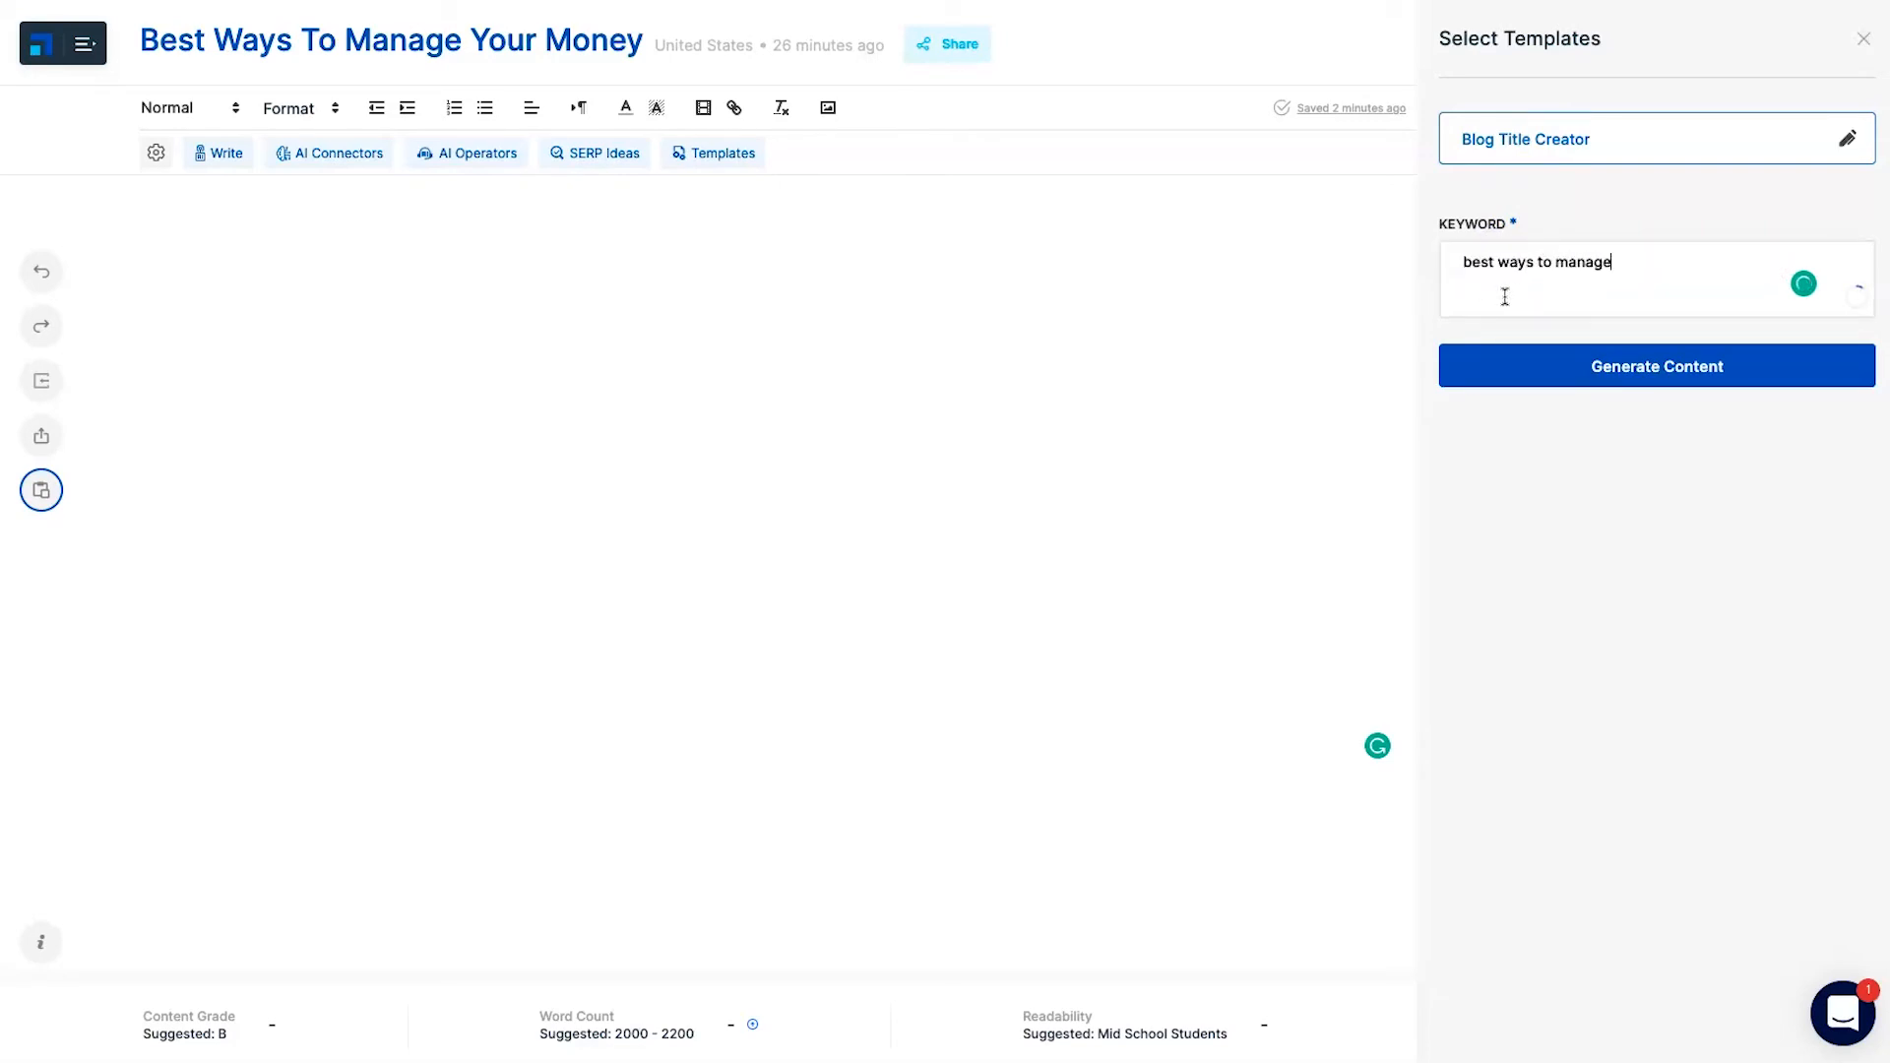
click(1677, 366)
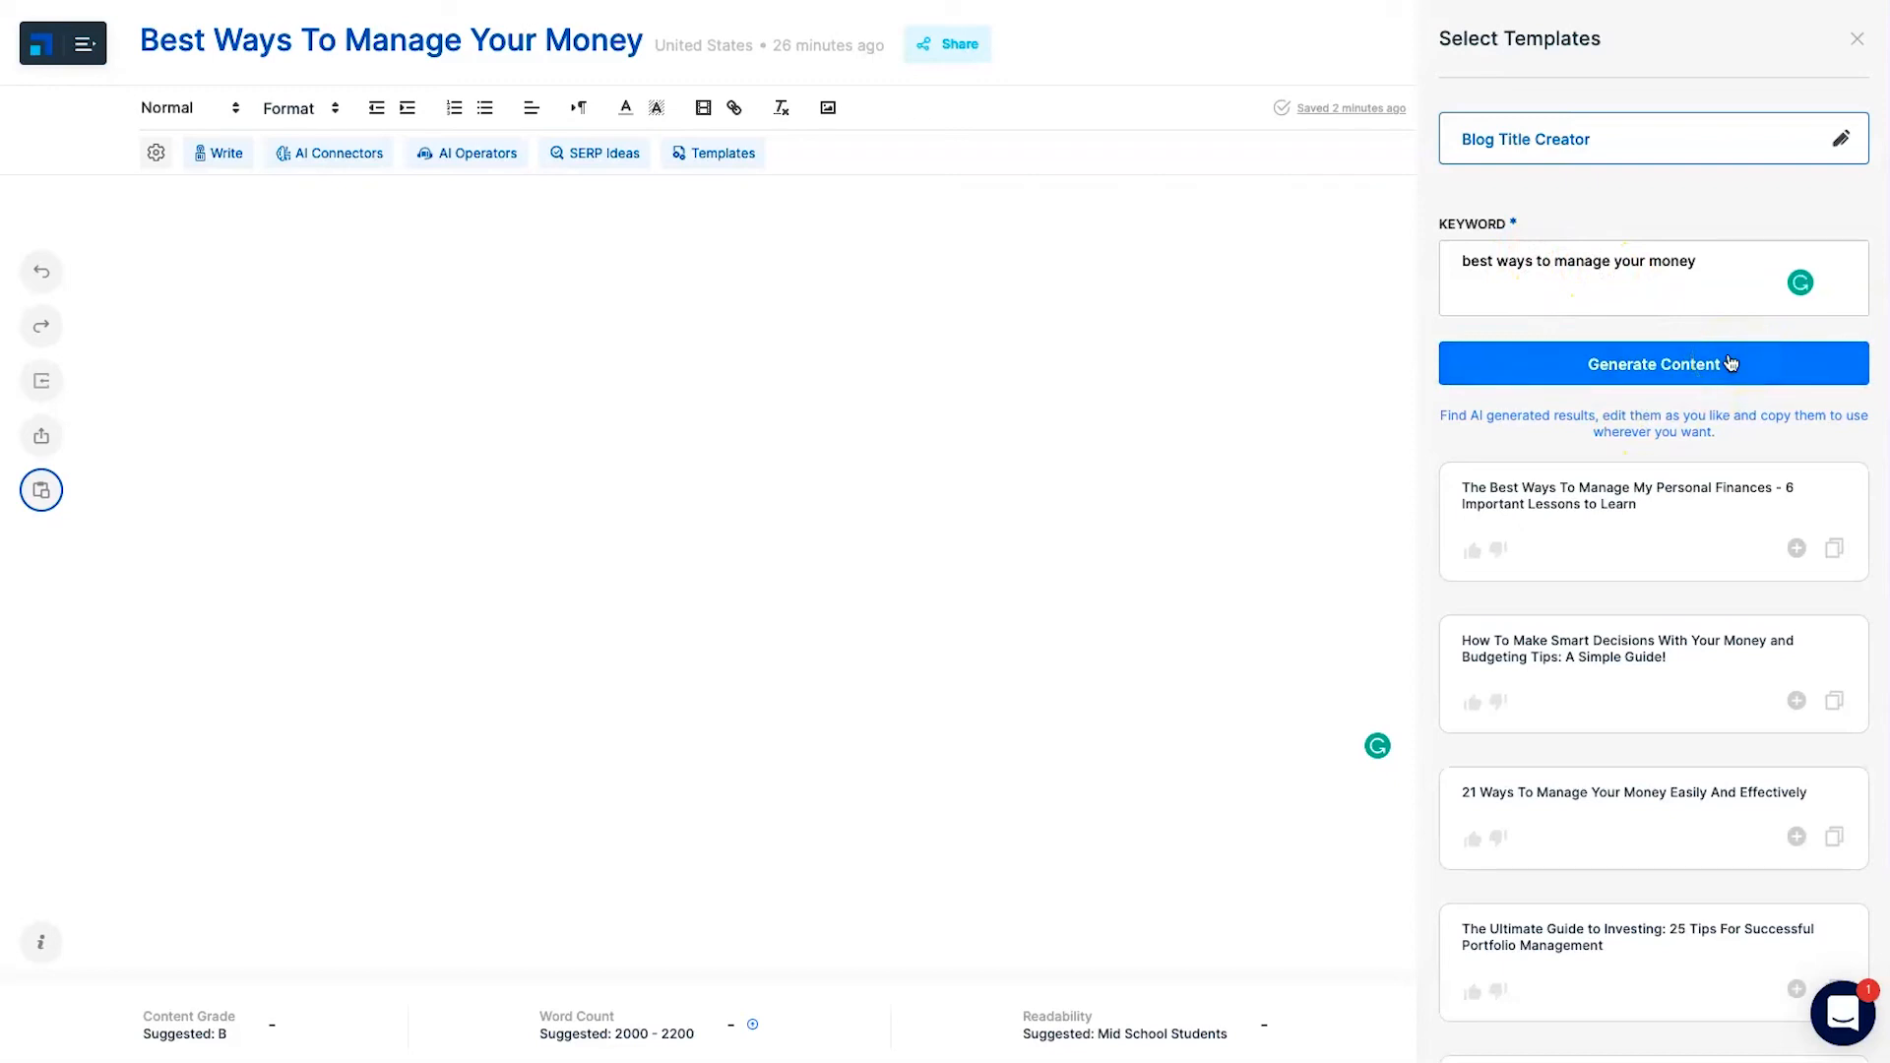
Review the generated titles and insert "21 Ways To Manage Your Money Easily And Effectively" into the document
scroll(1687, 718, down, 3)
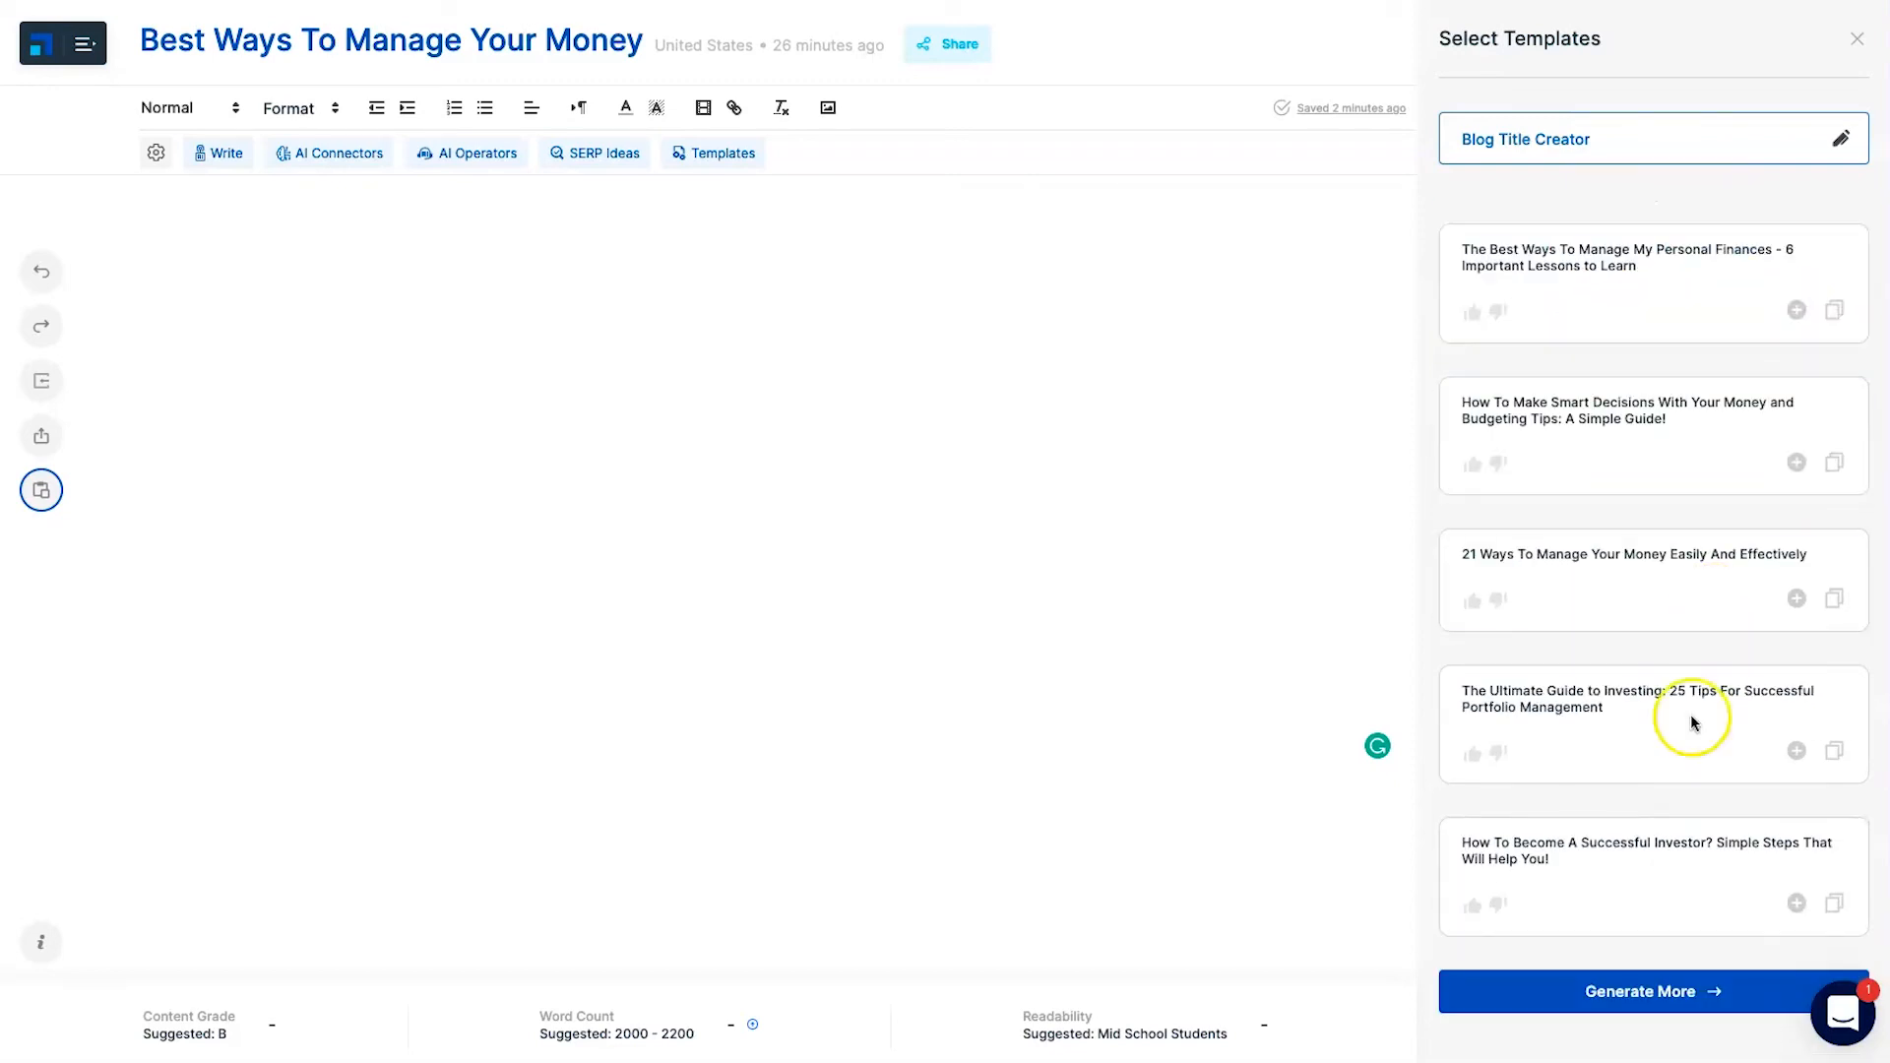
scroll(1664, 847, up, 3)
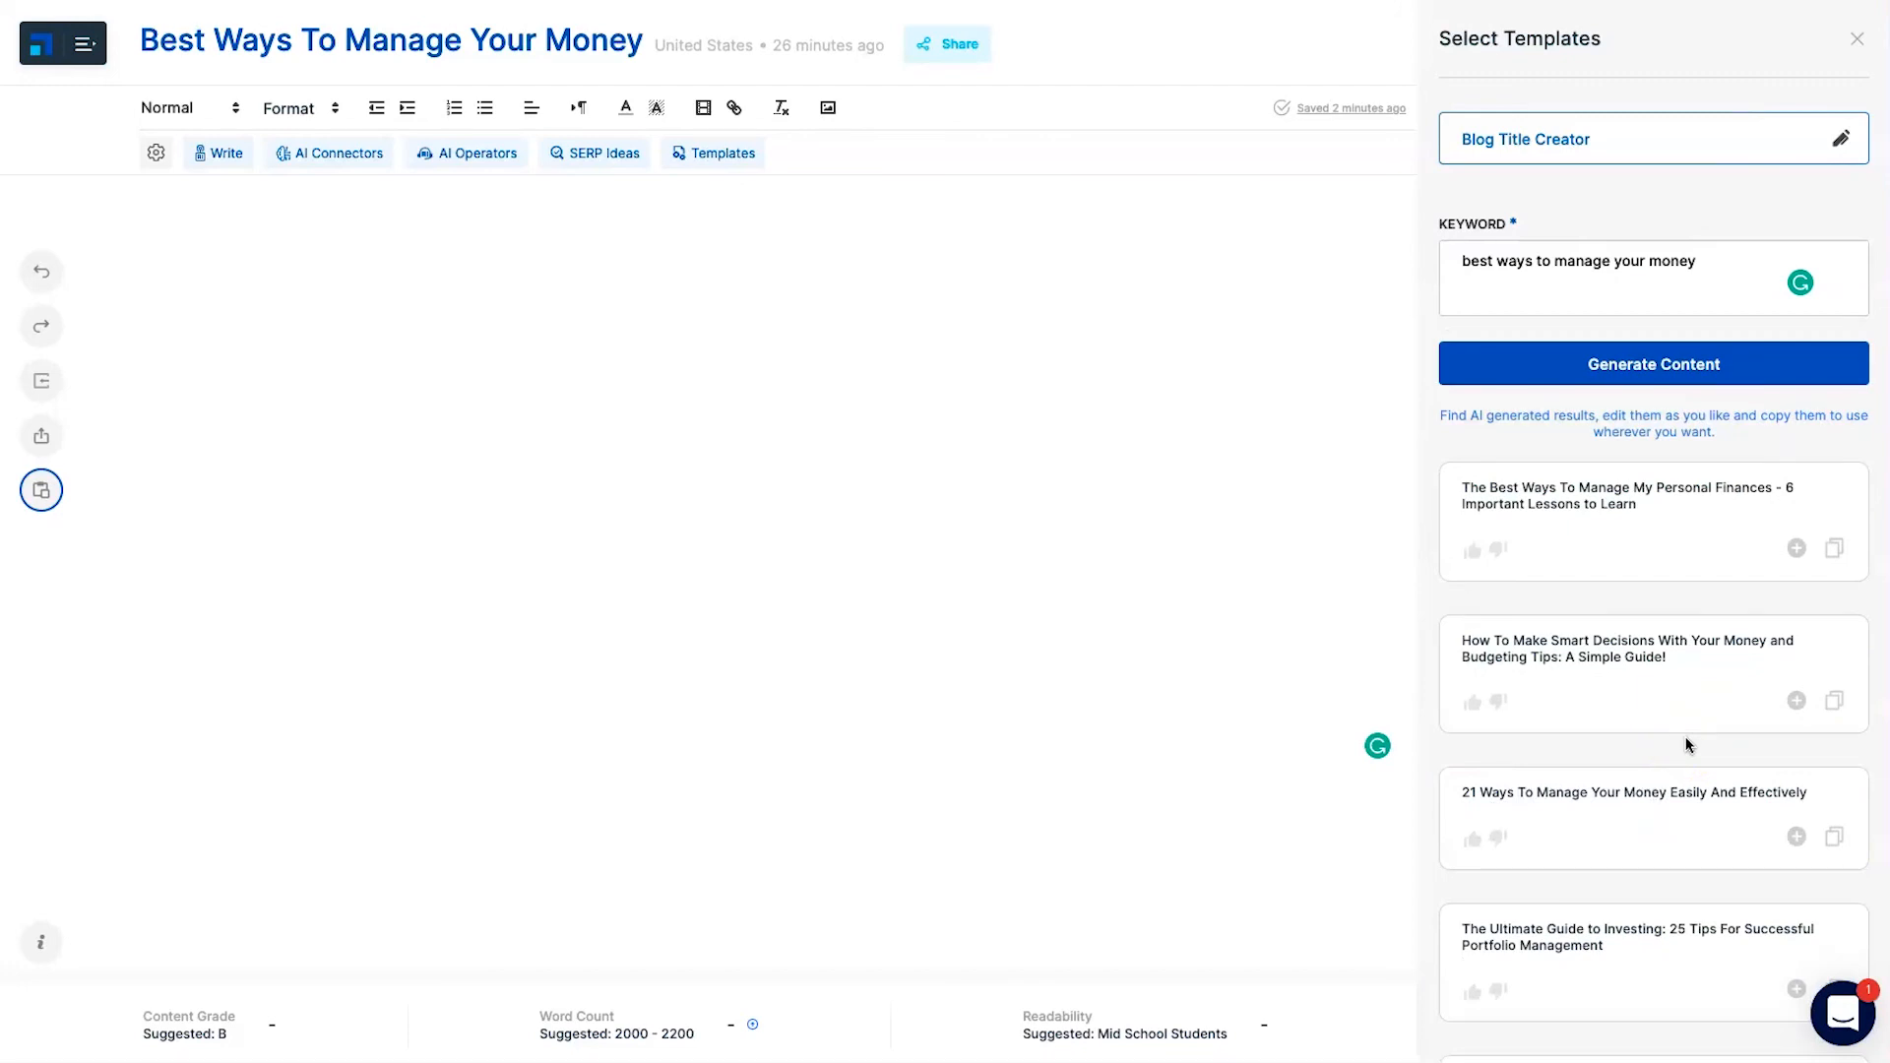
scroll(1624, 591, down, 1)
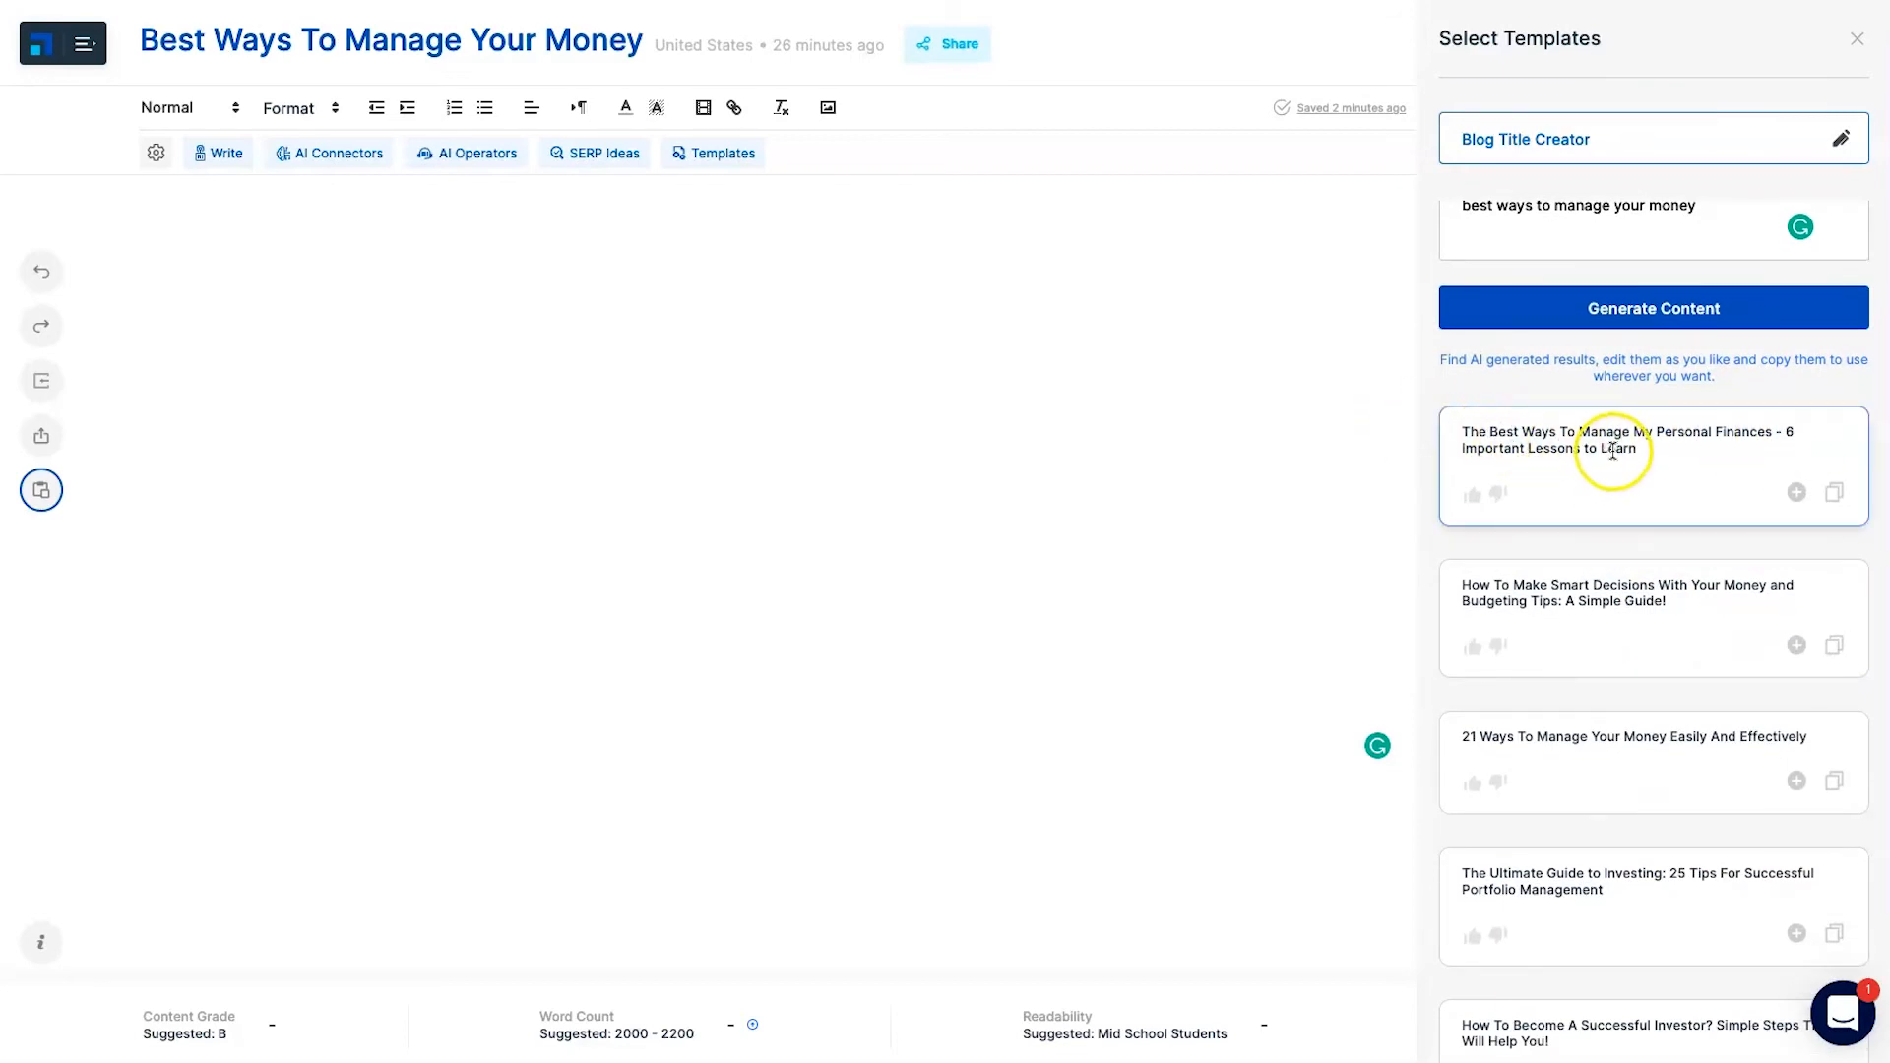
scroll(1624, 448, down, 1)
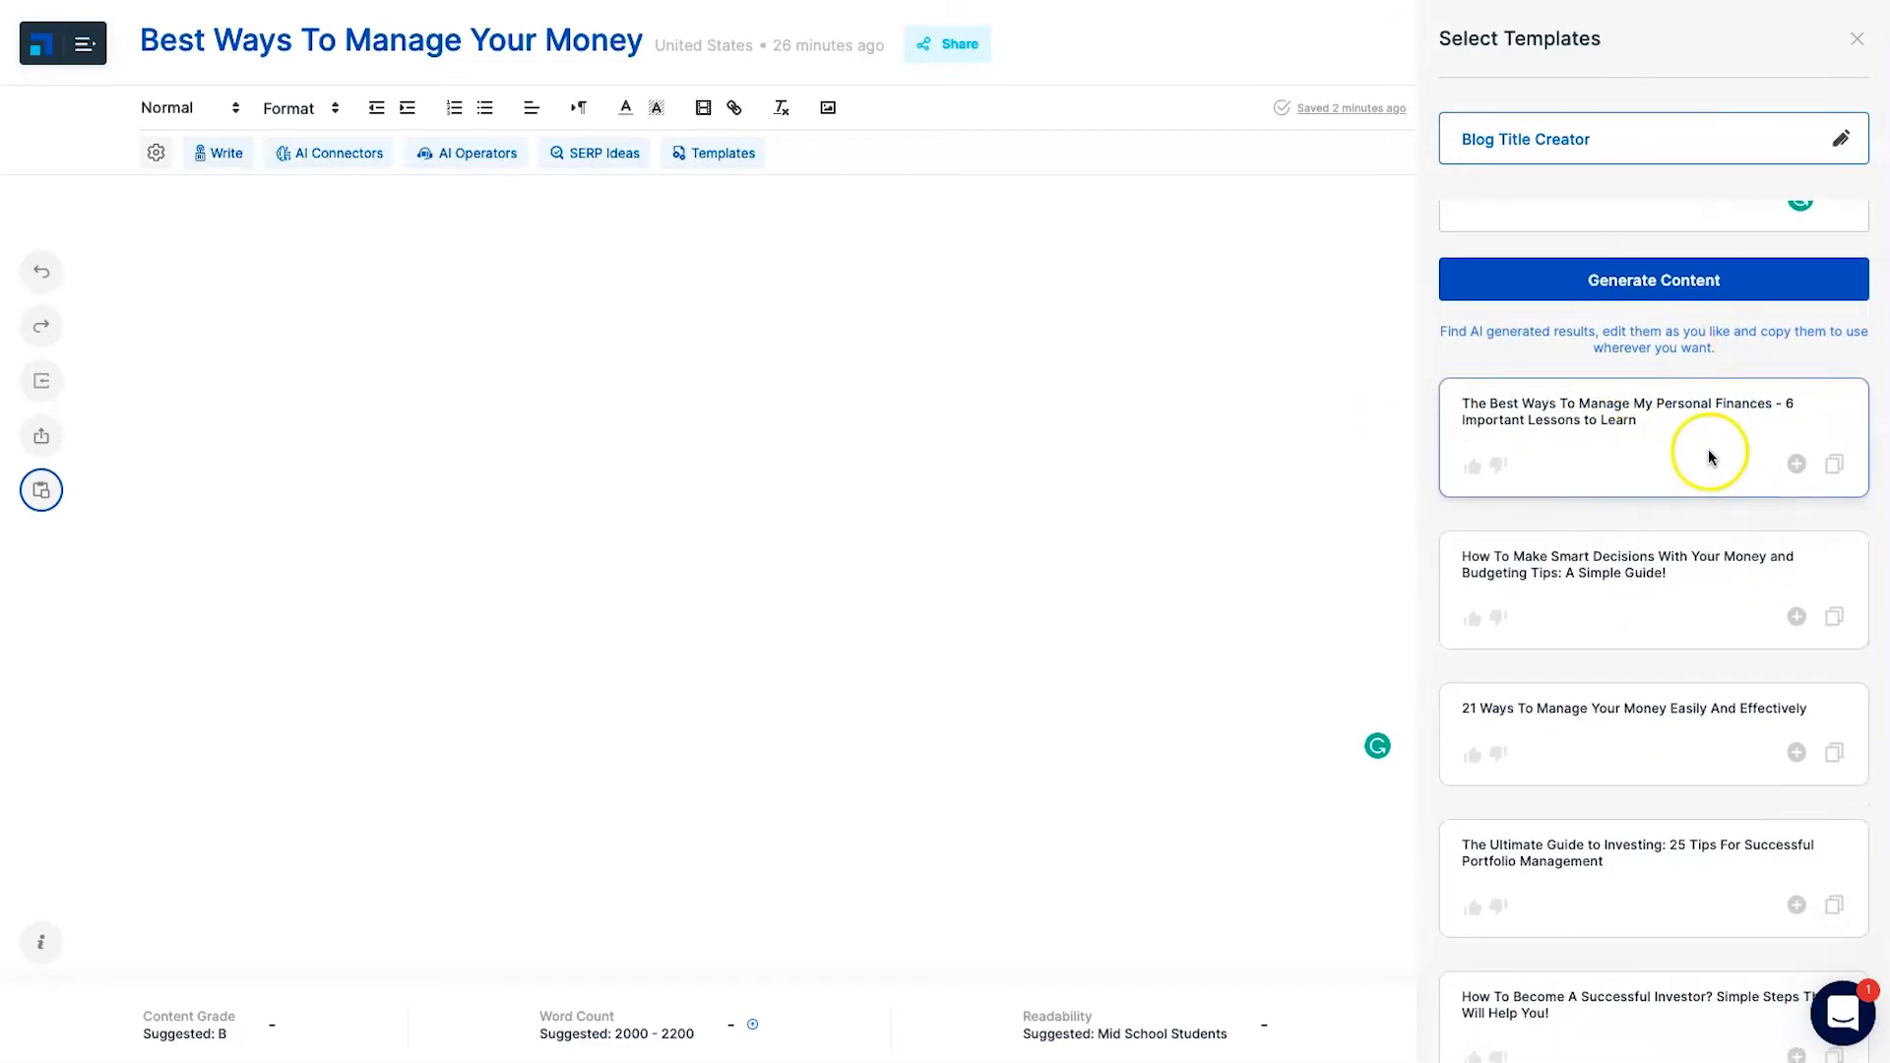
scroll(1689, 463, down, 2)
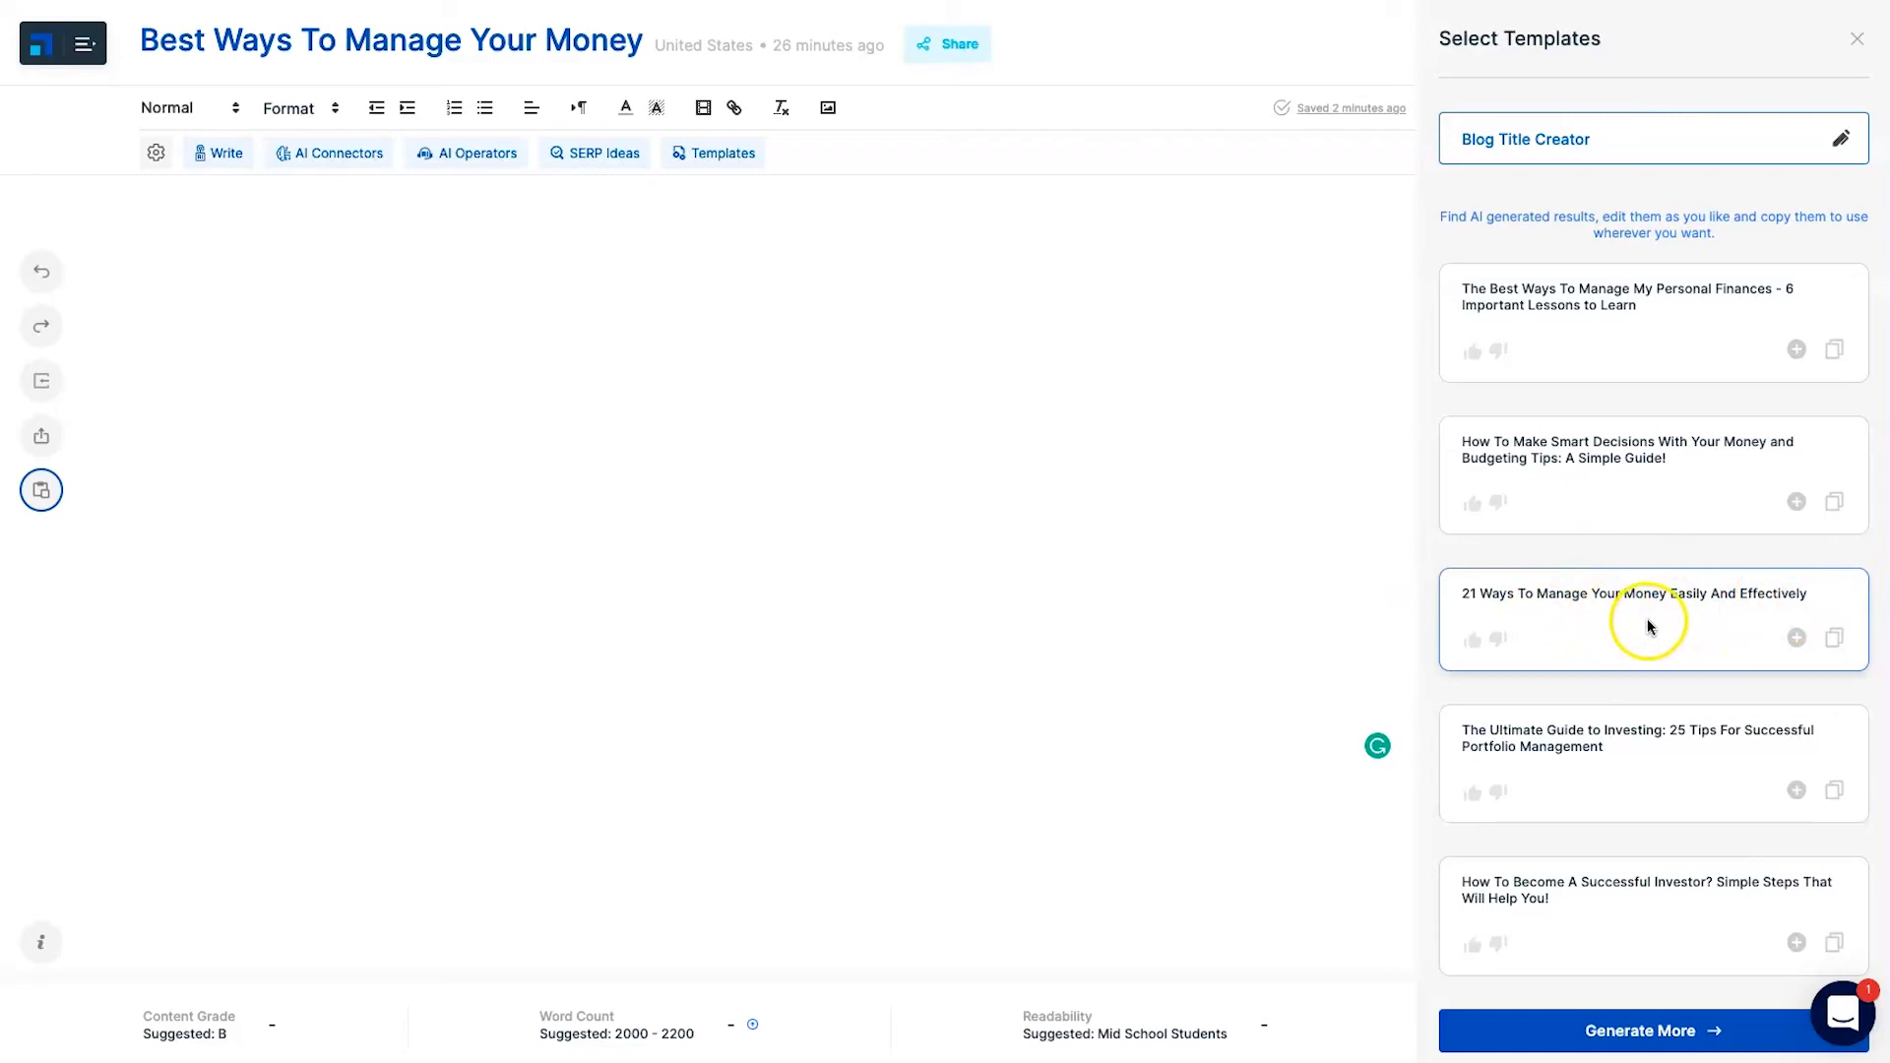
click(1793, 640)
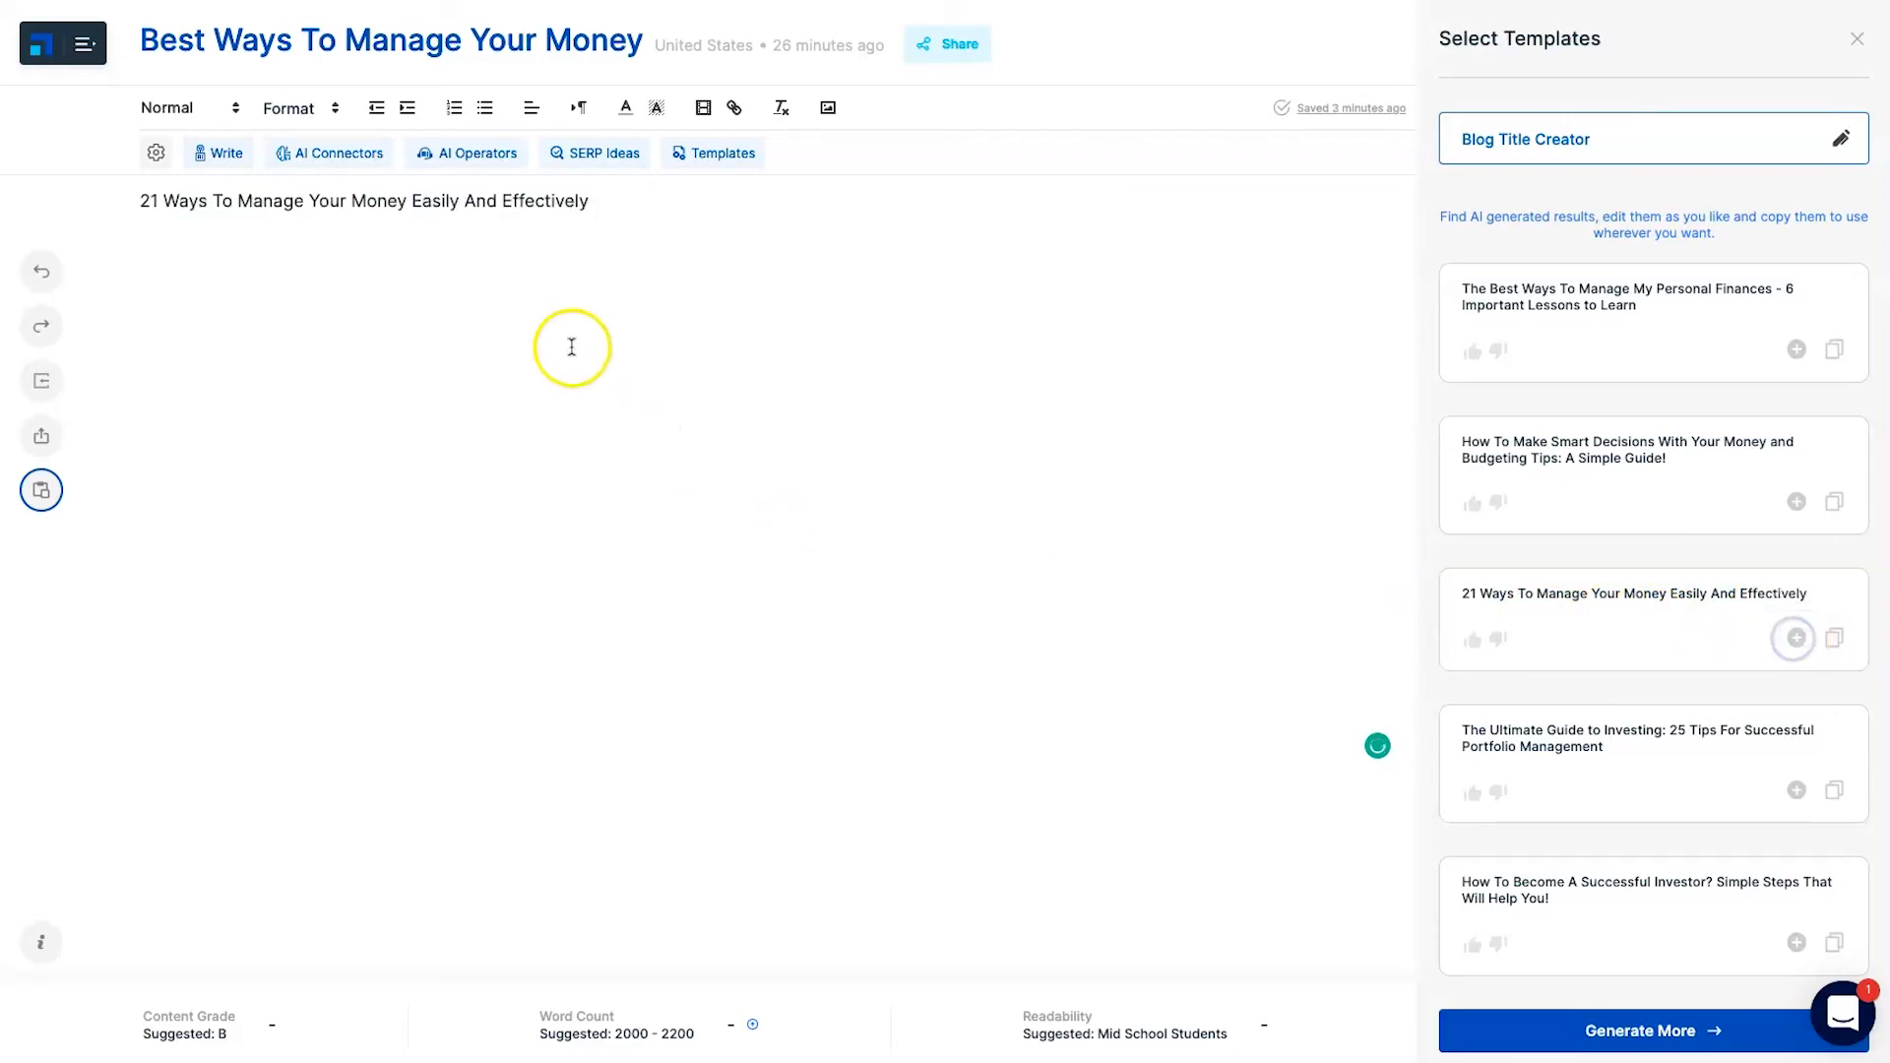
Format the inserted title as Heading 1 and start a new line below it
triple_click(441, 207)
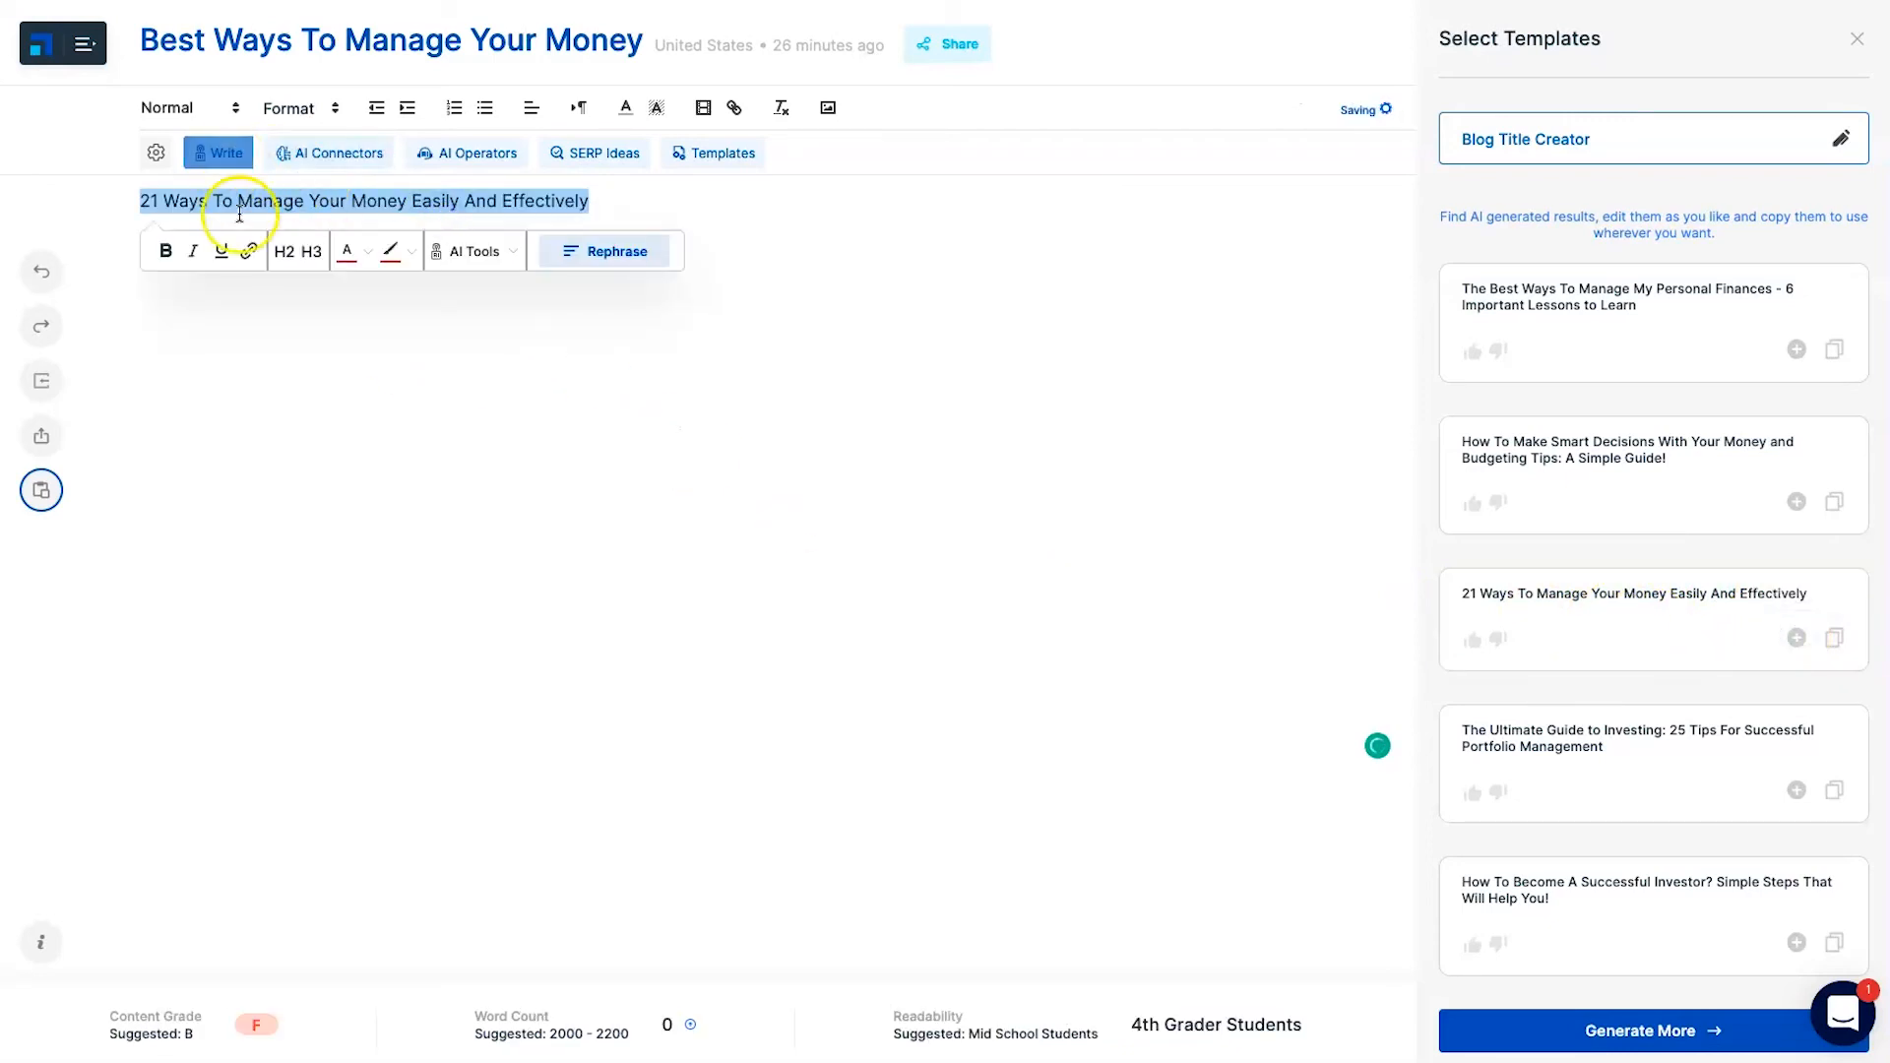
click(186, 108)
click(209, 147)
click(604, 342)
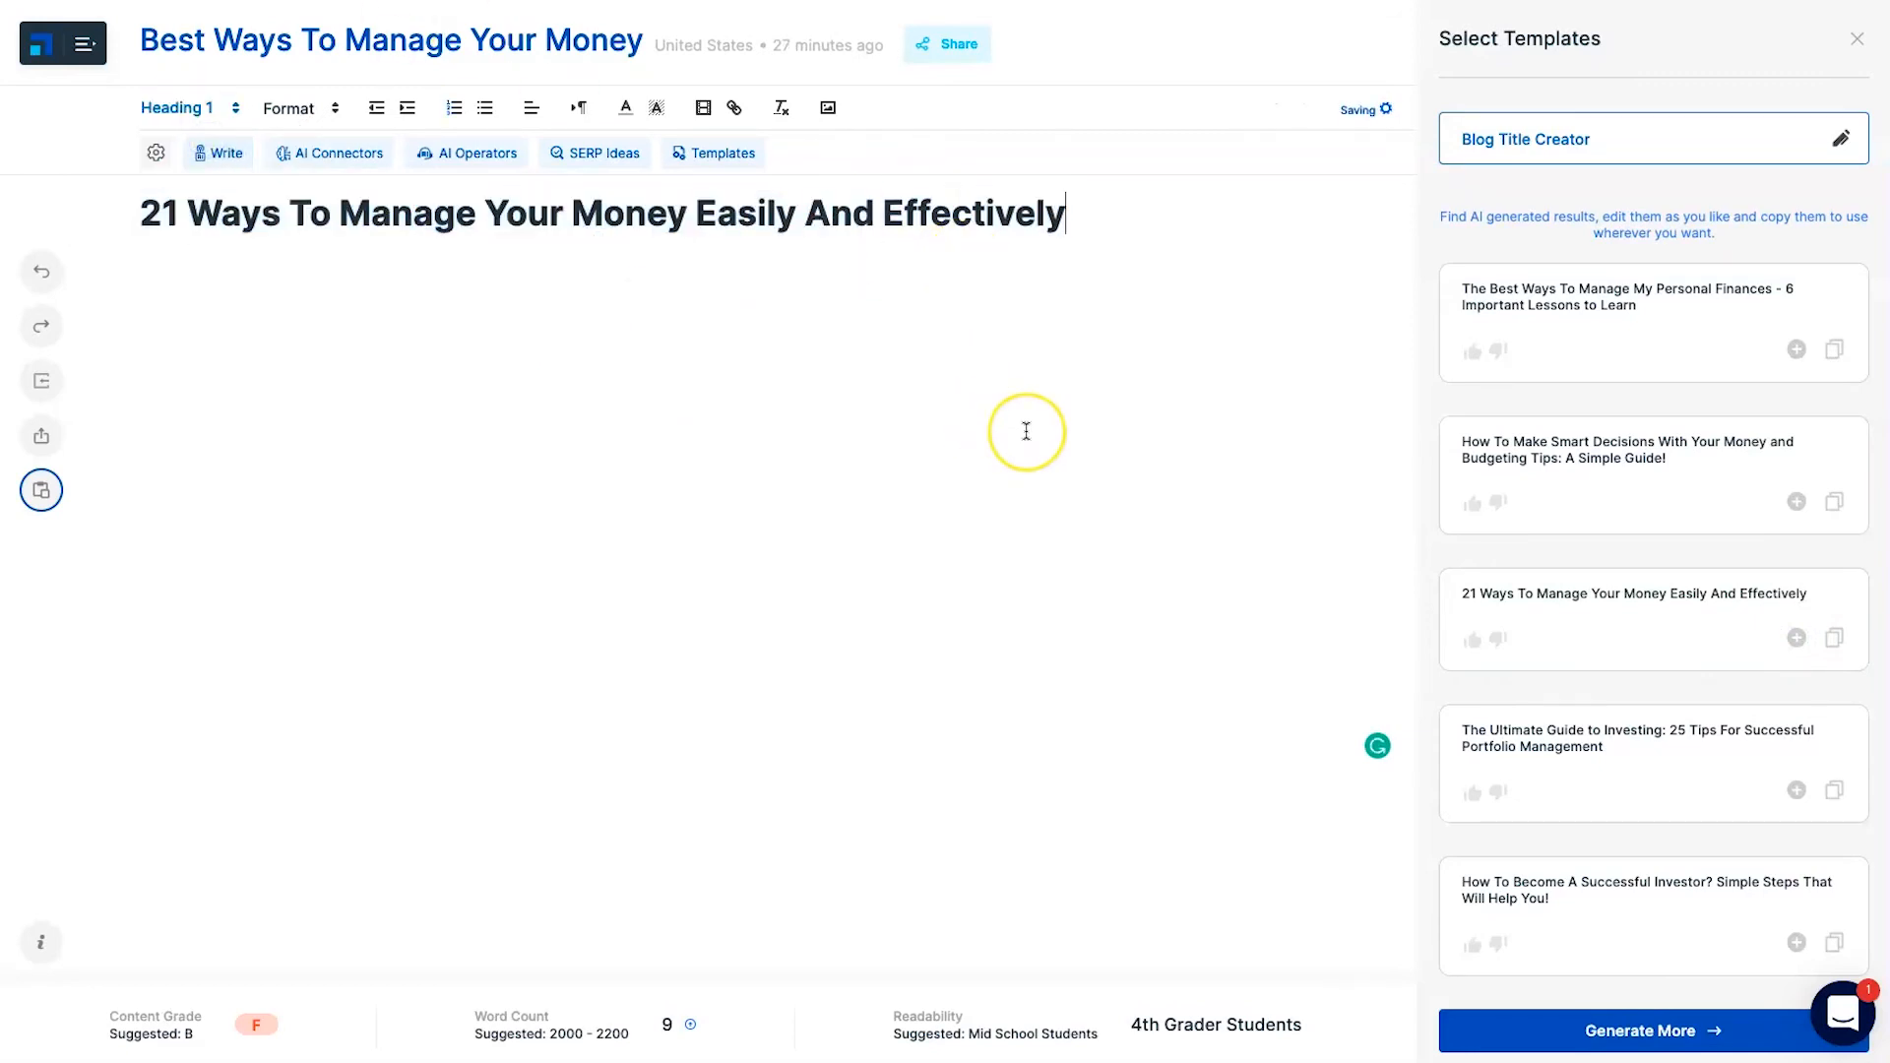
key(Return)
Generate more blog title suggestions, look through them and close the templates
scroll(1732, 781, down, 1)
click(1640, 975)
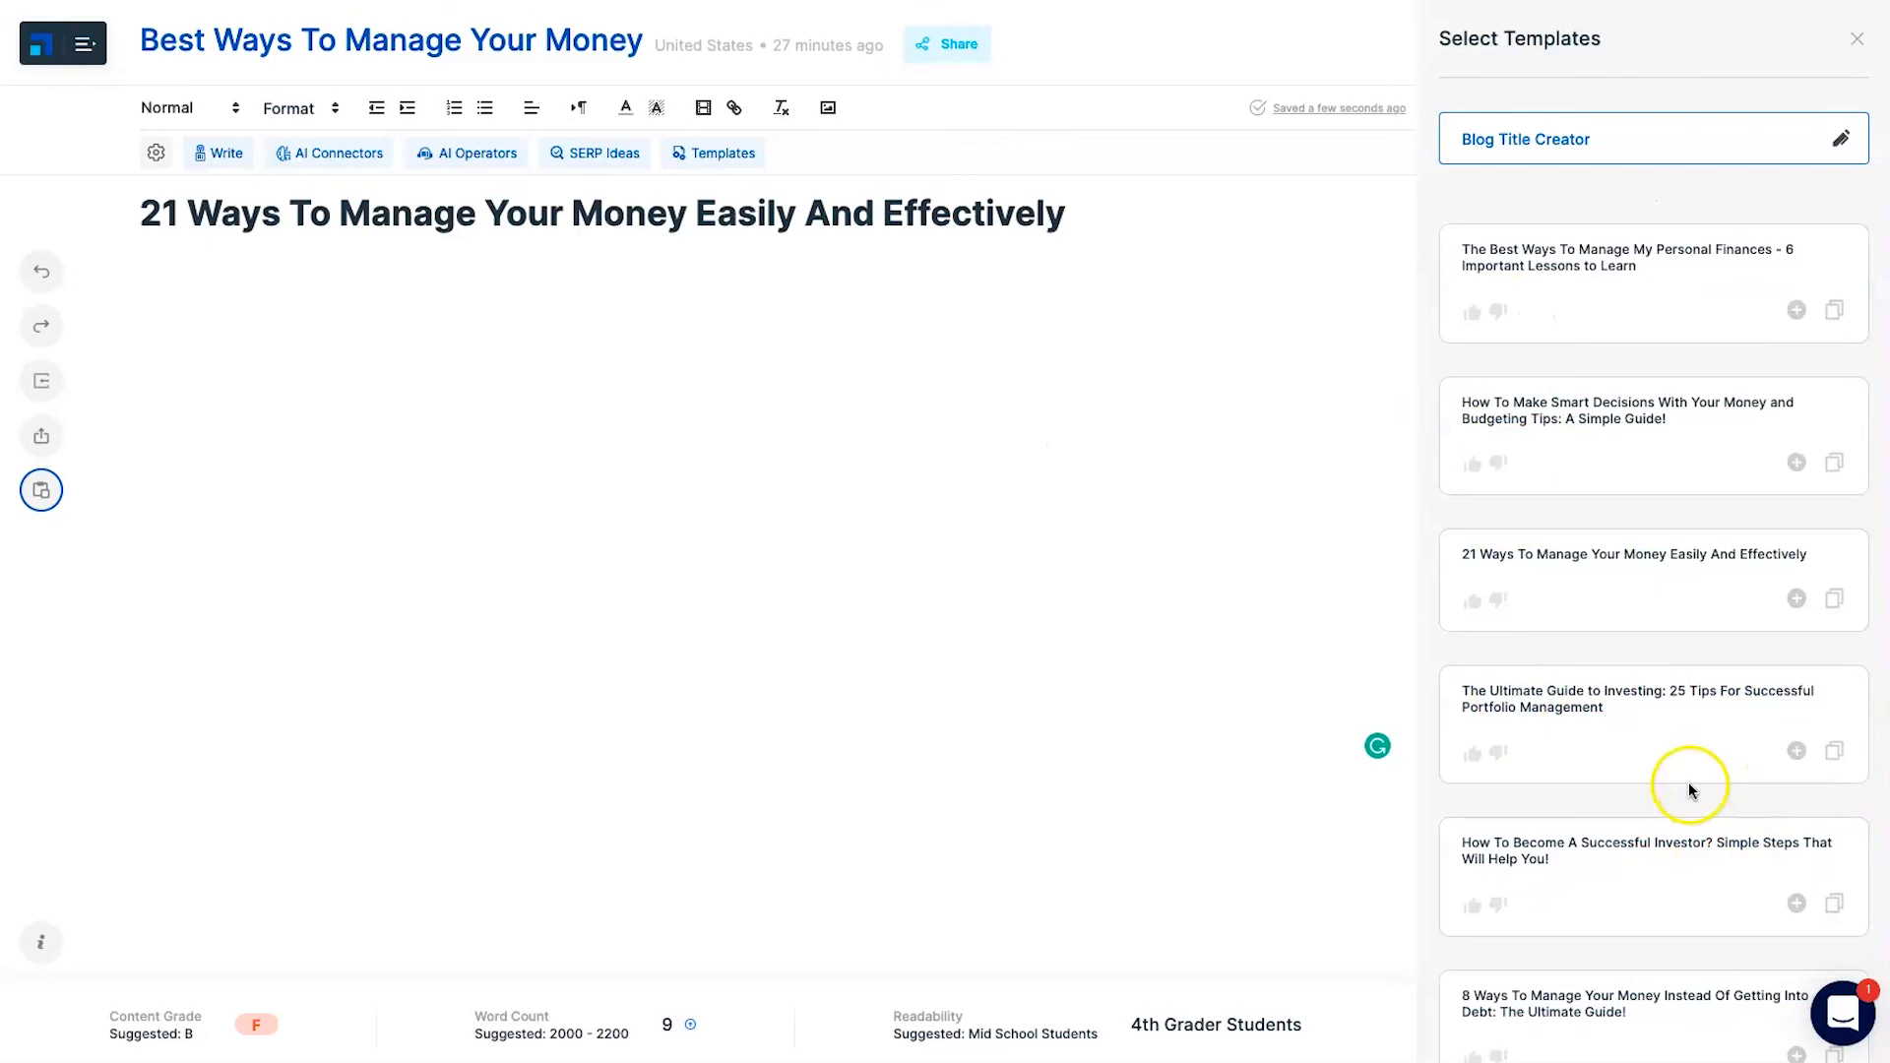
scroll(1709, 682, up, 2)
click(1856, 38)
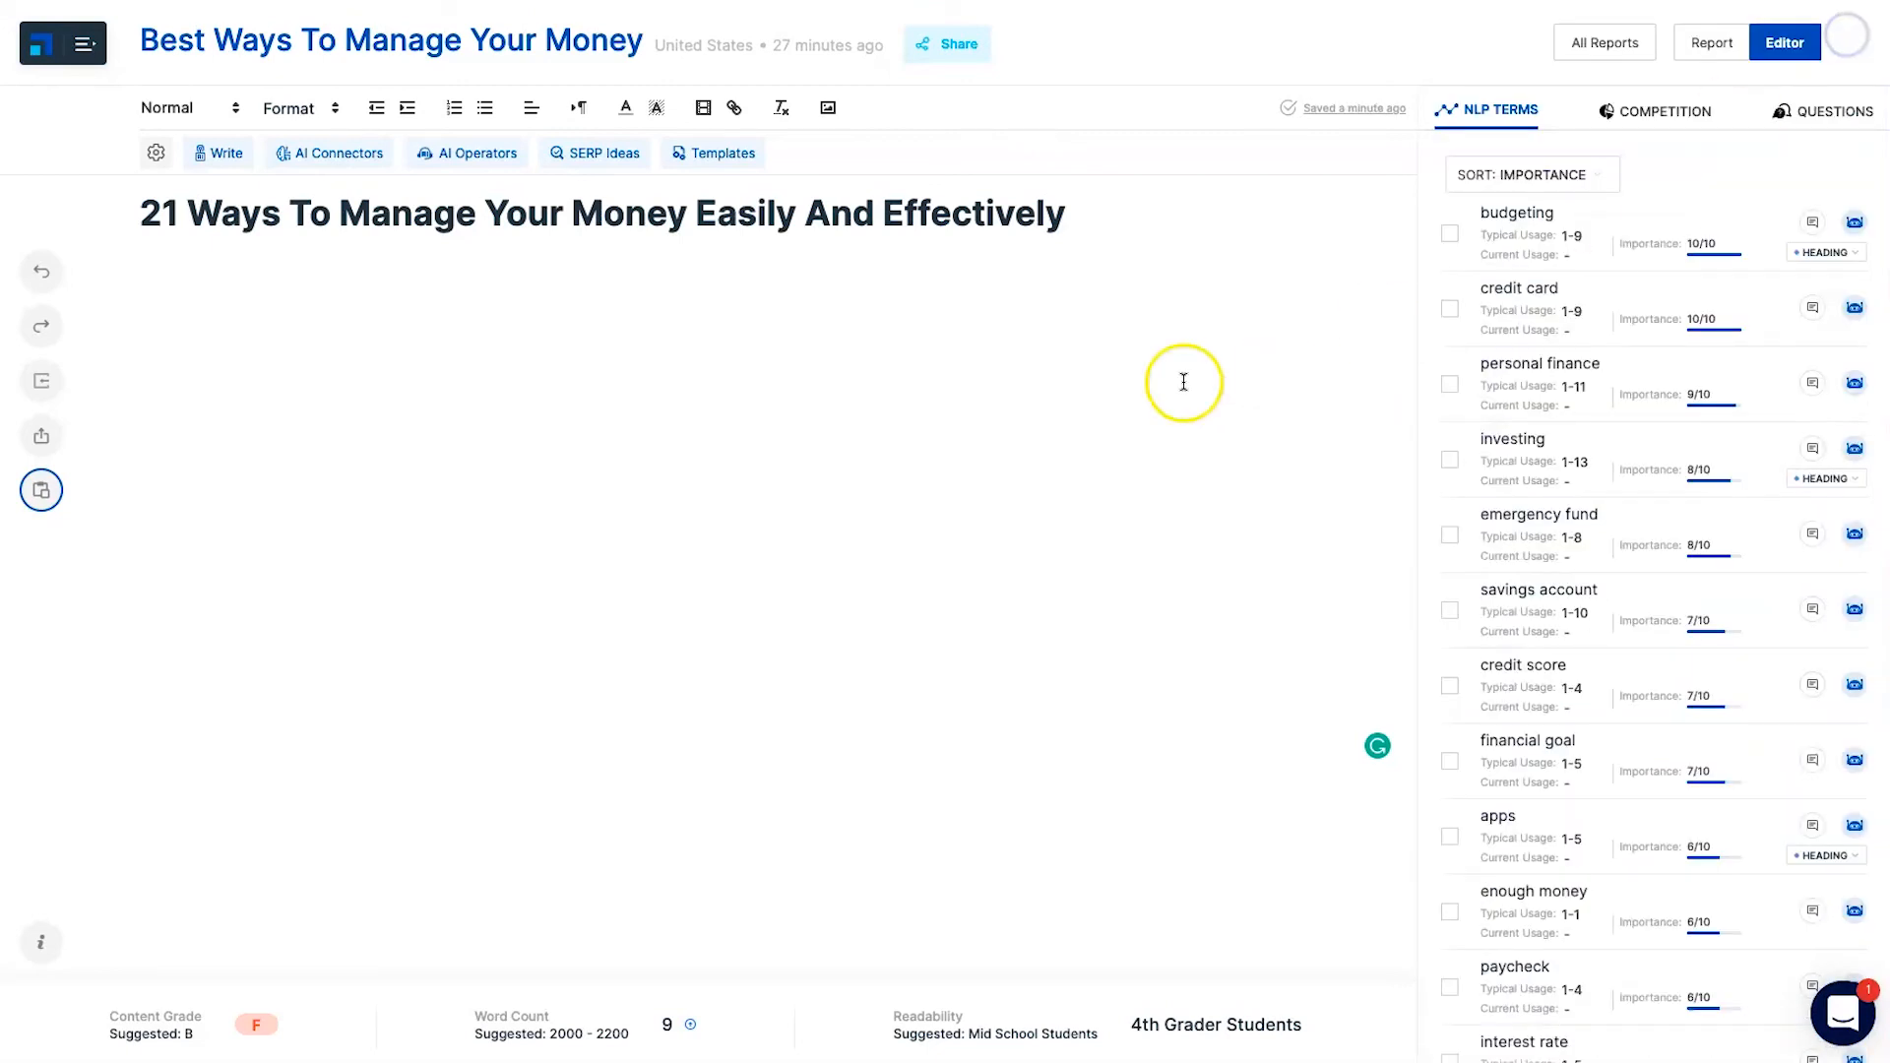
Generate two rounds of introductions with the Introduction Paragraph template for the topic "best ways to manage your money"
click(701, 150)
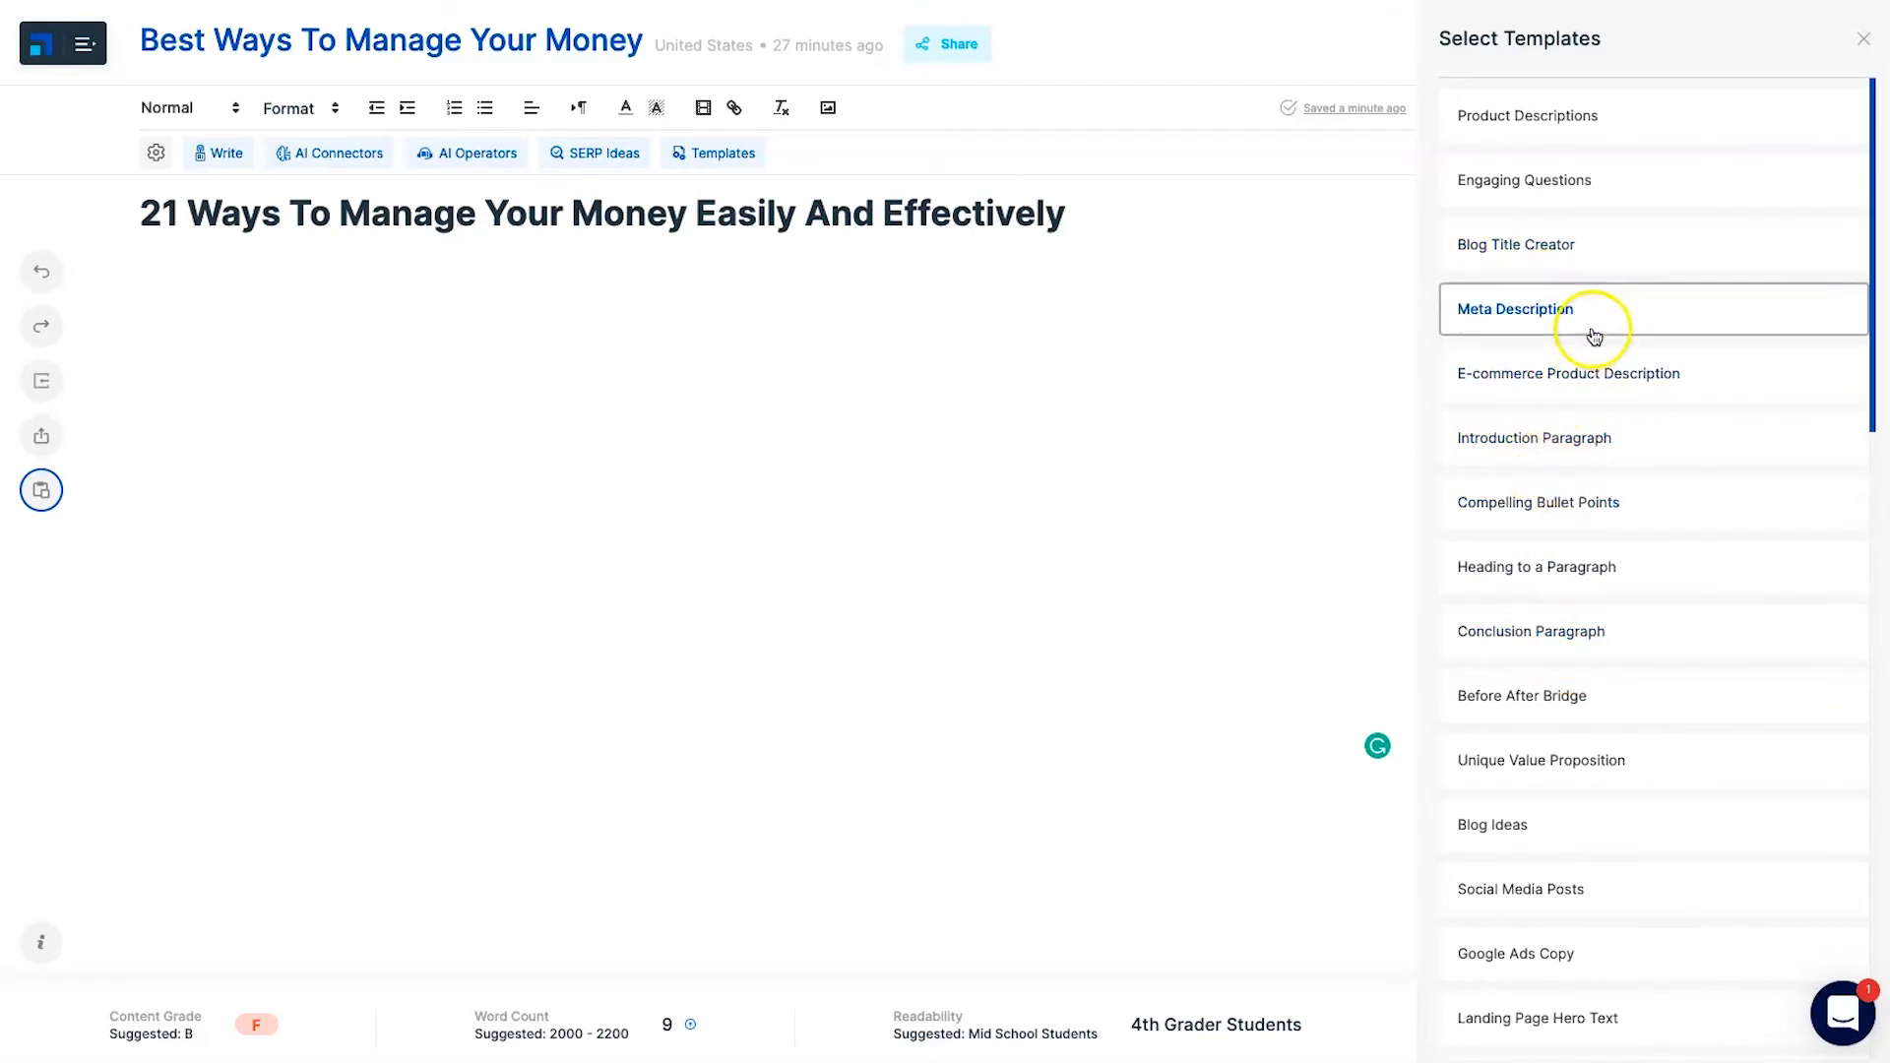
click(1607, 453)
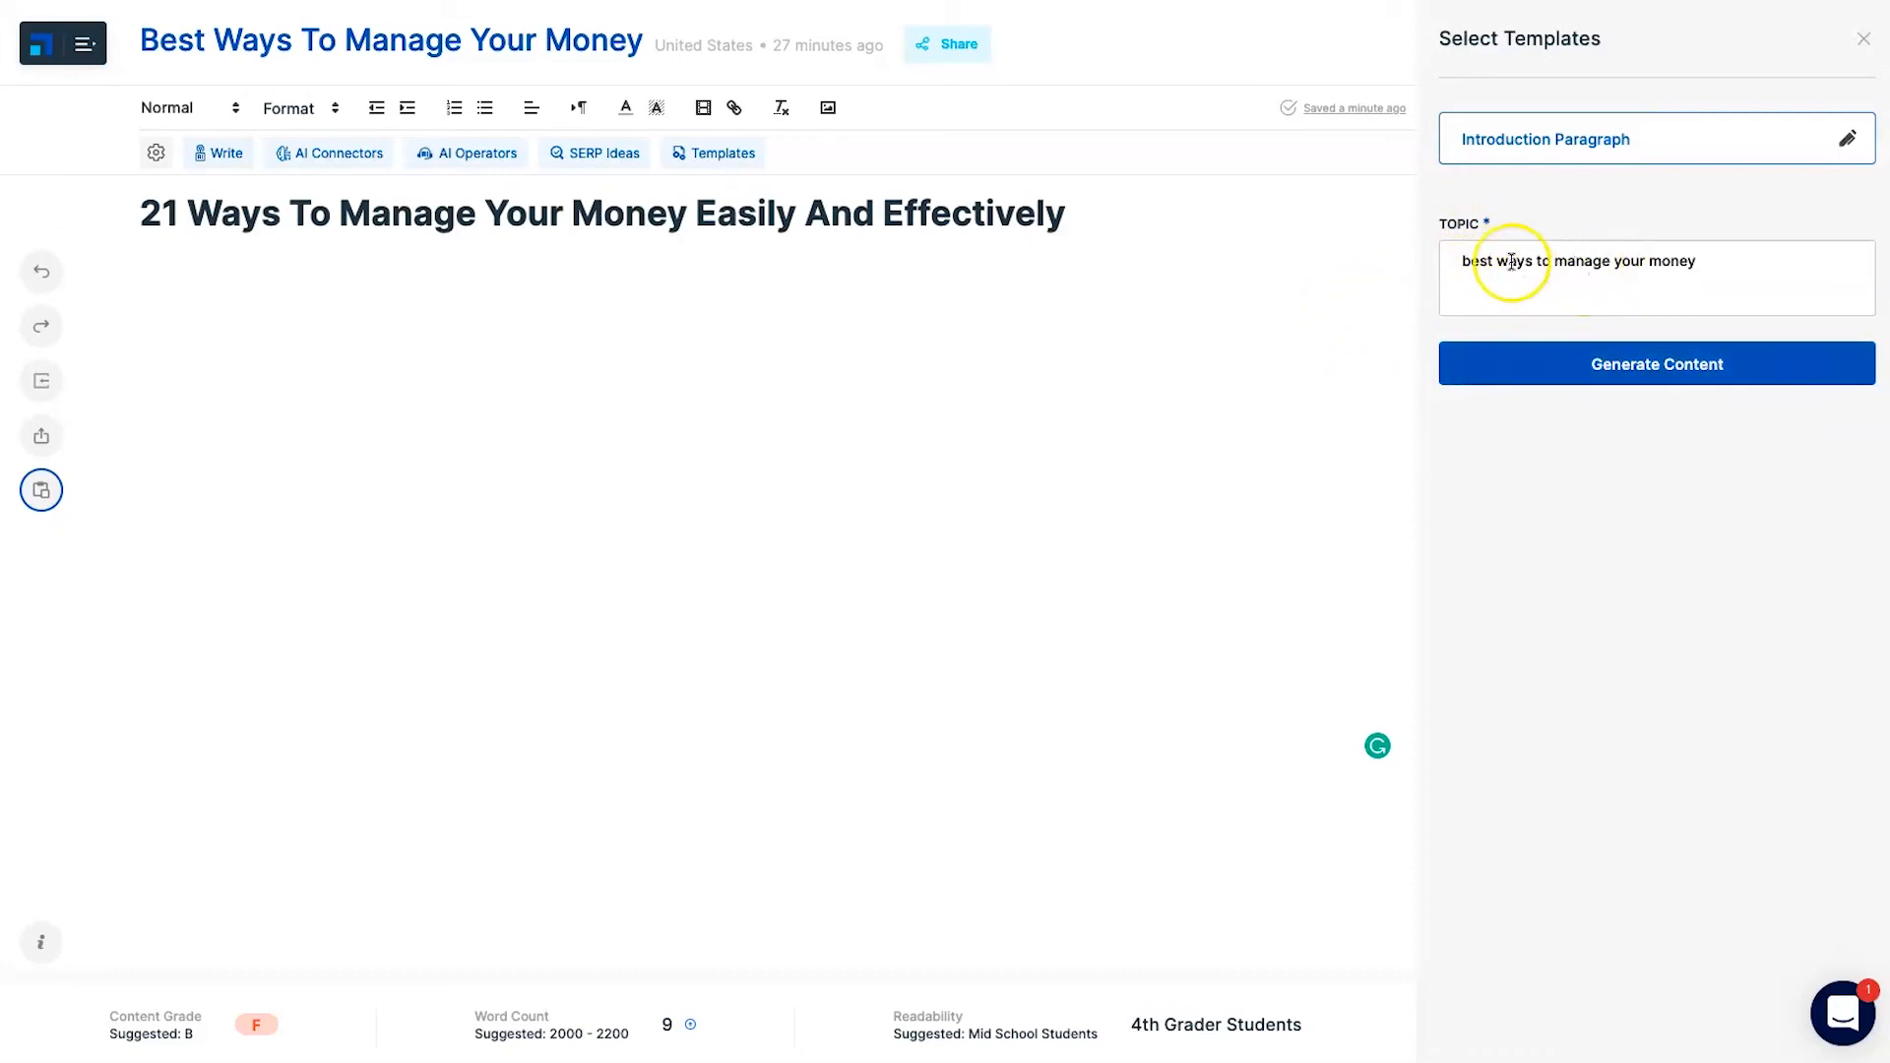
click(1674, 359)
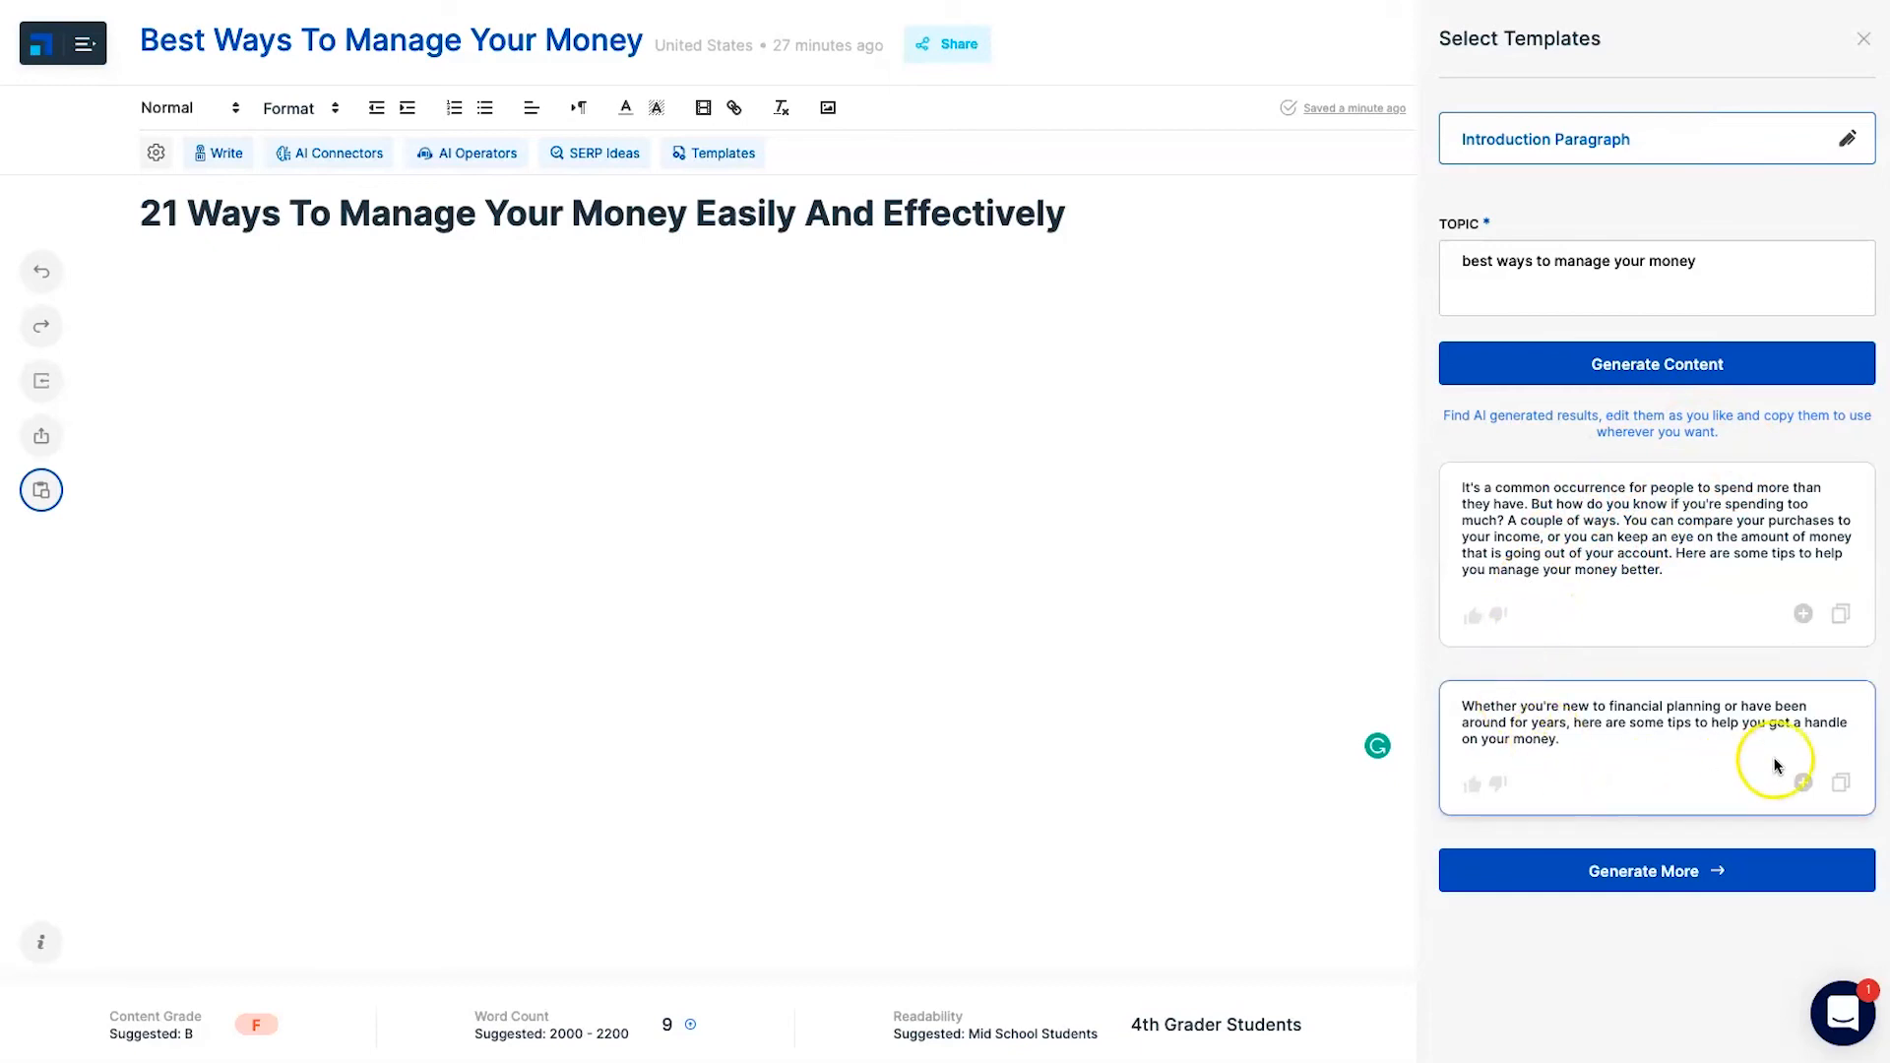
click(1658, 883)
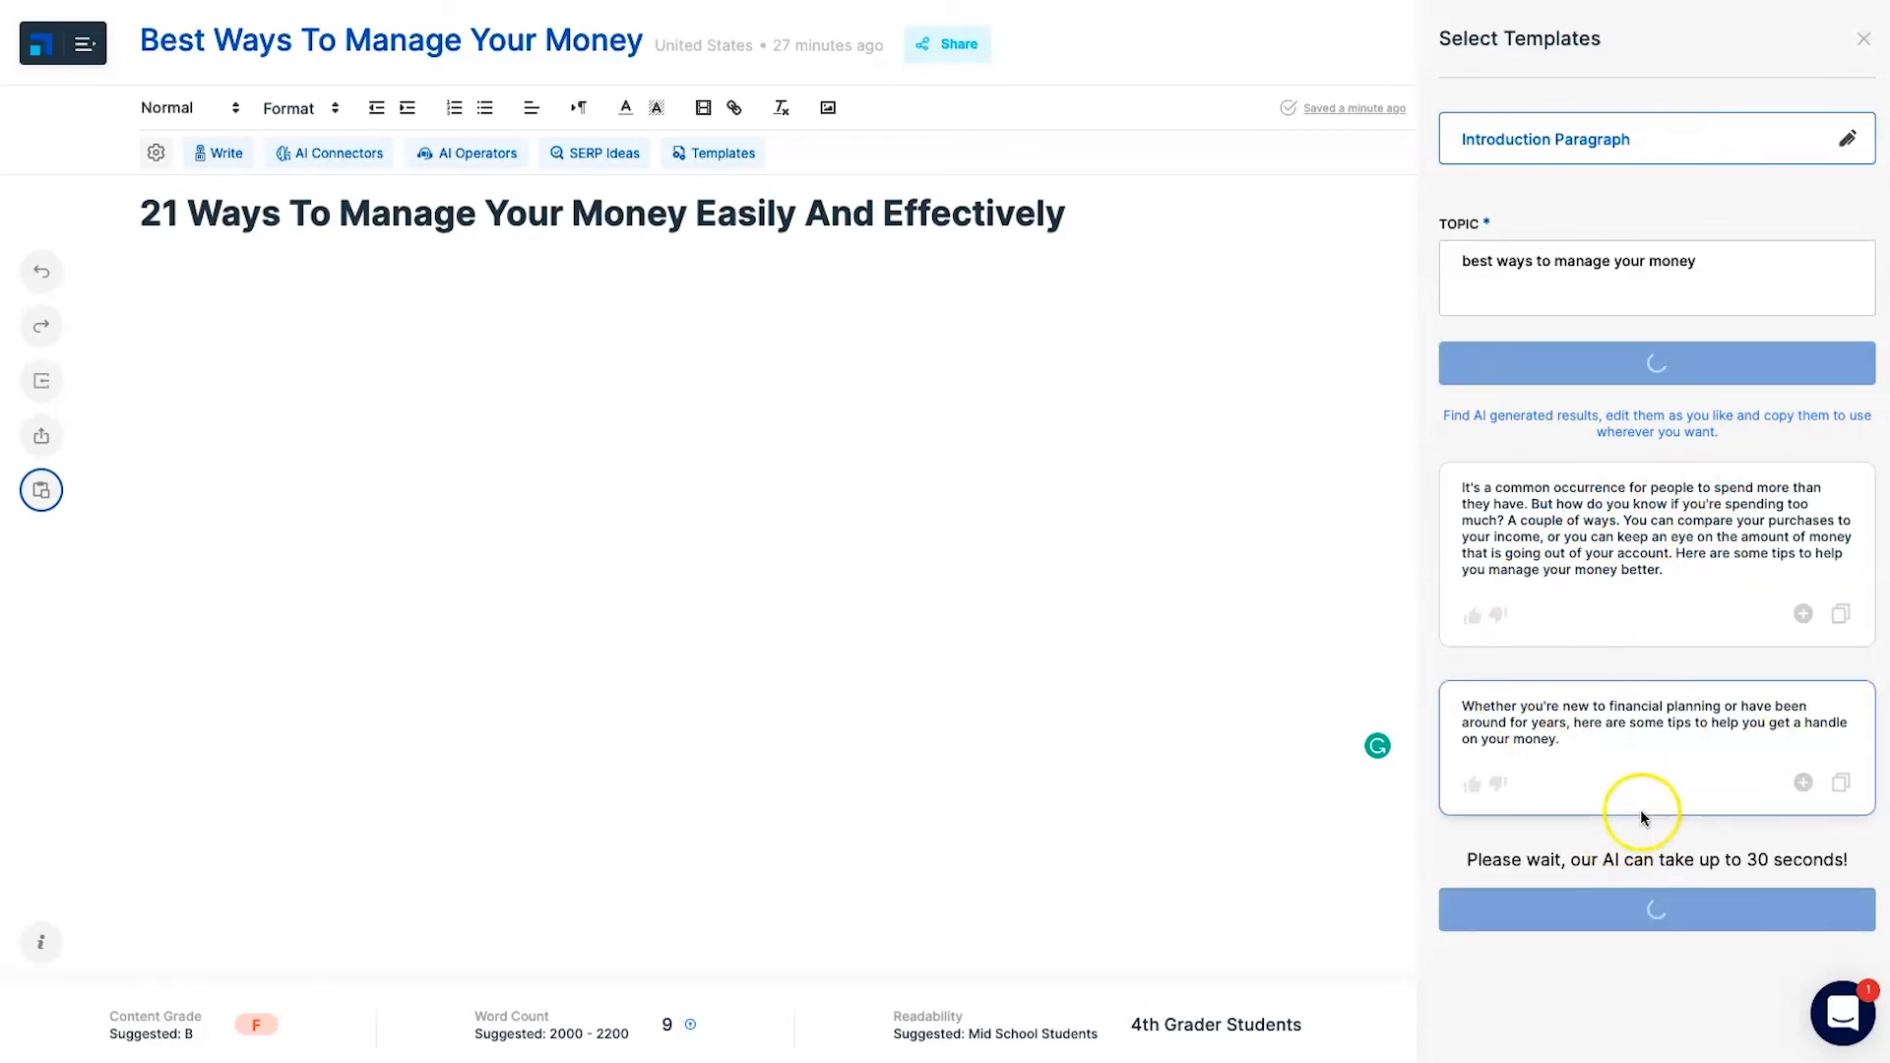
Insert the introduction beginning "In today's financial climate" below the heading and correct "regards" to "regard" in its last sentence
scroll(1739, 642, down, 2)
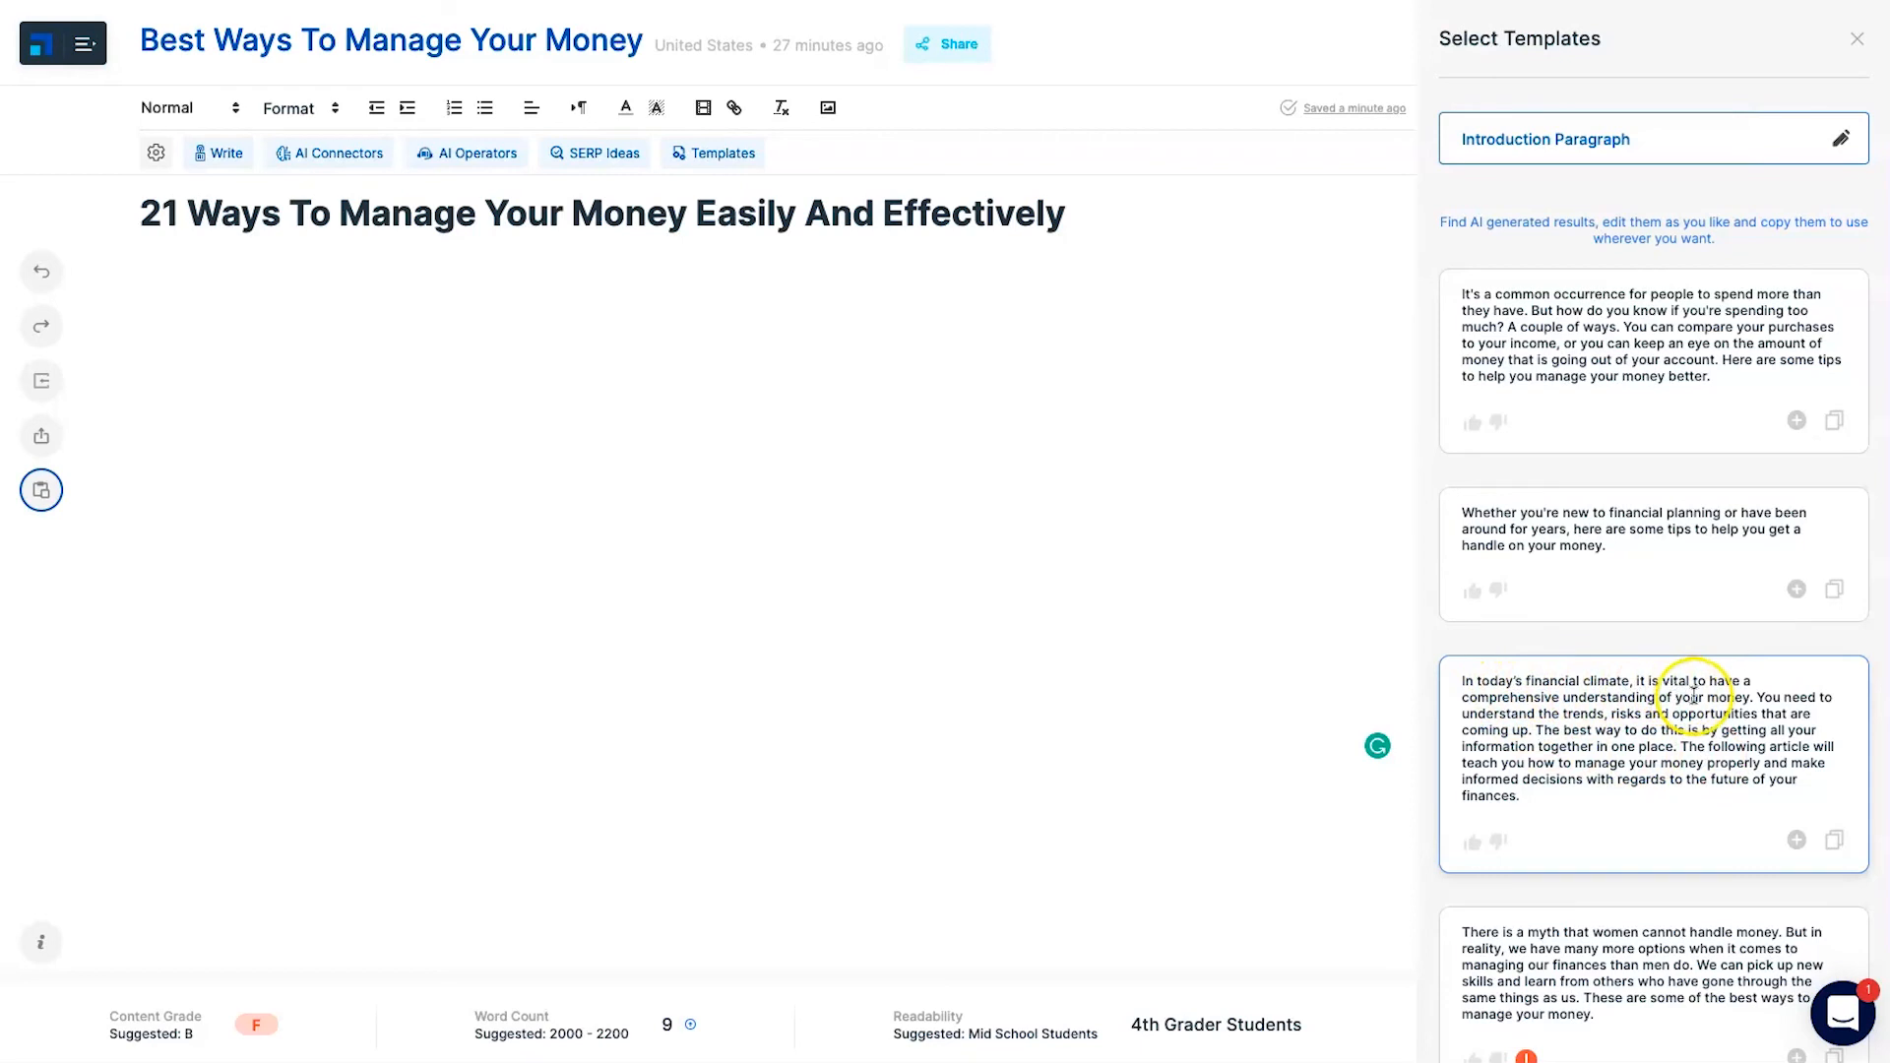
scroll(1742, 733, down, 2)
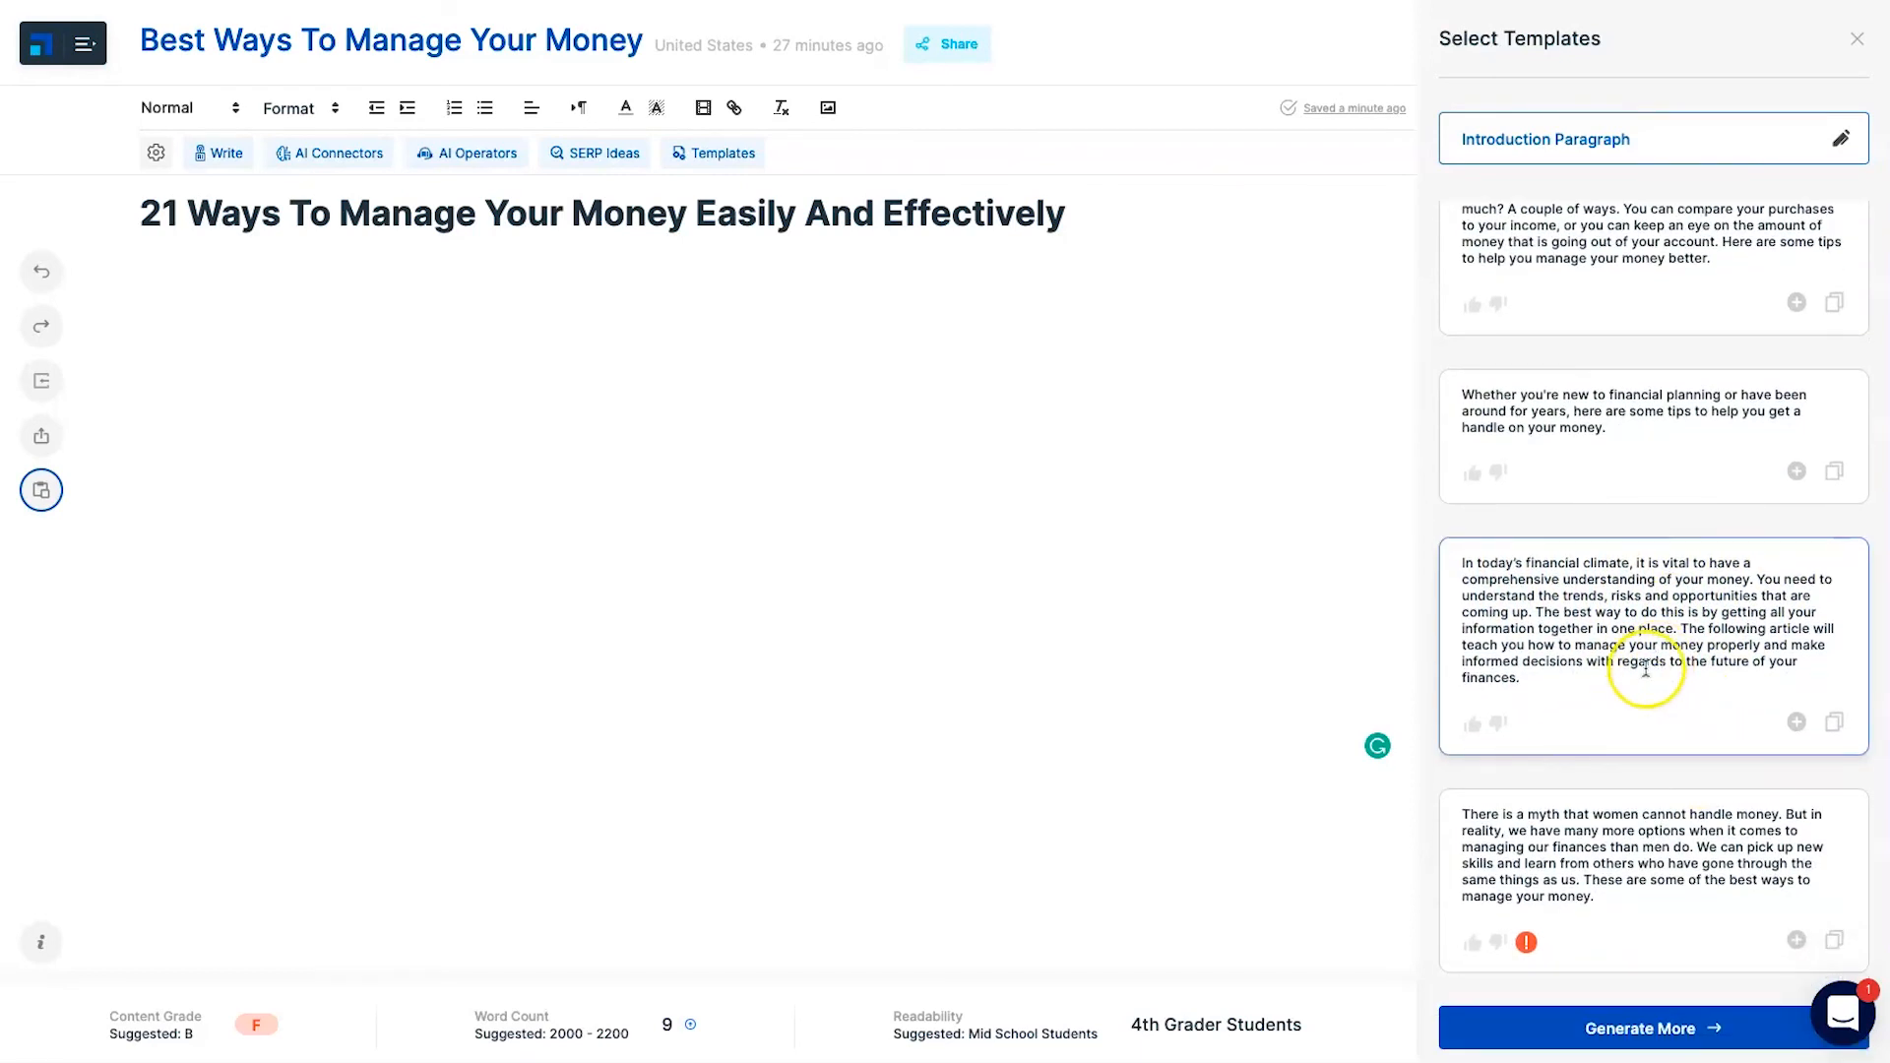
click(1797, 722)
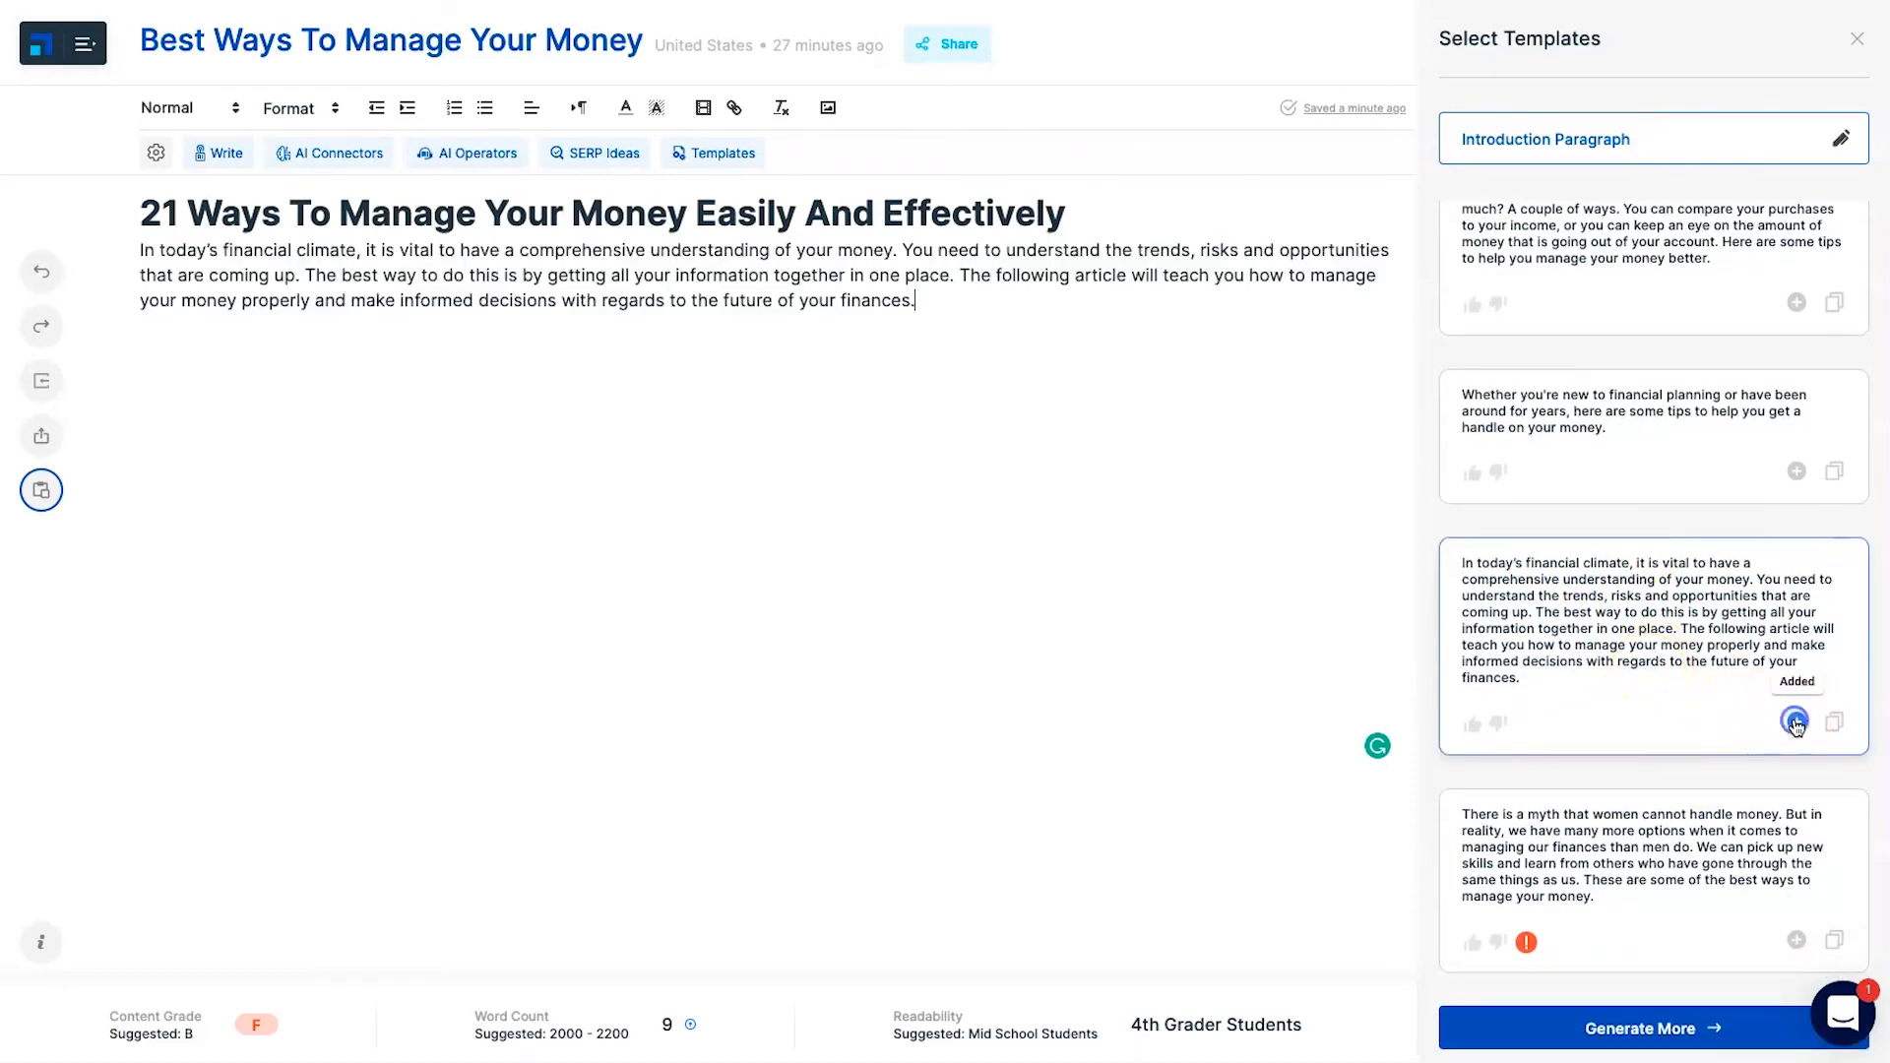
click(635, 301)
click(657, 356)
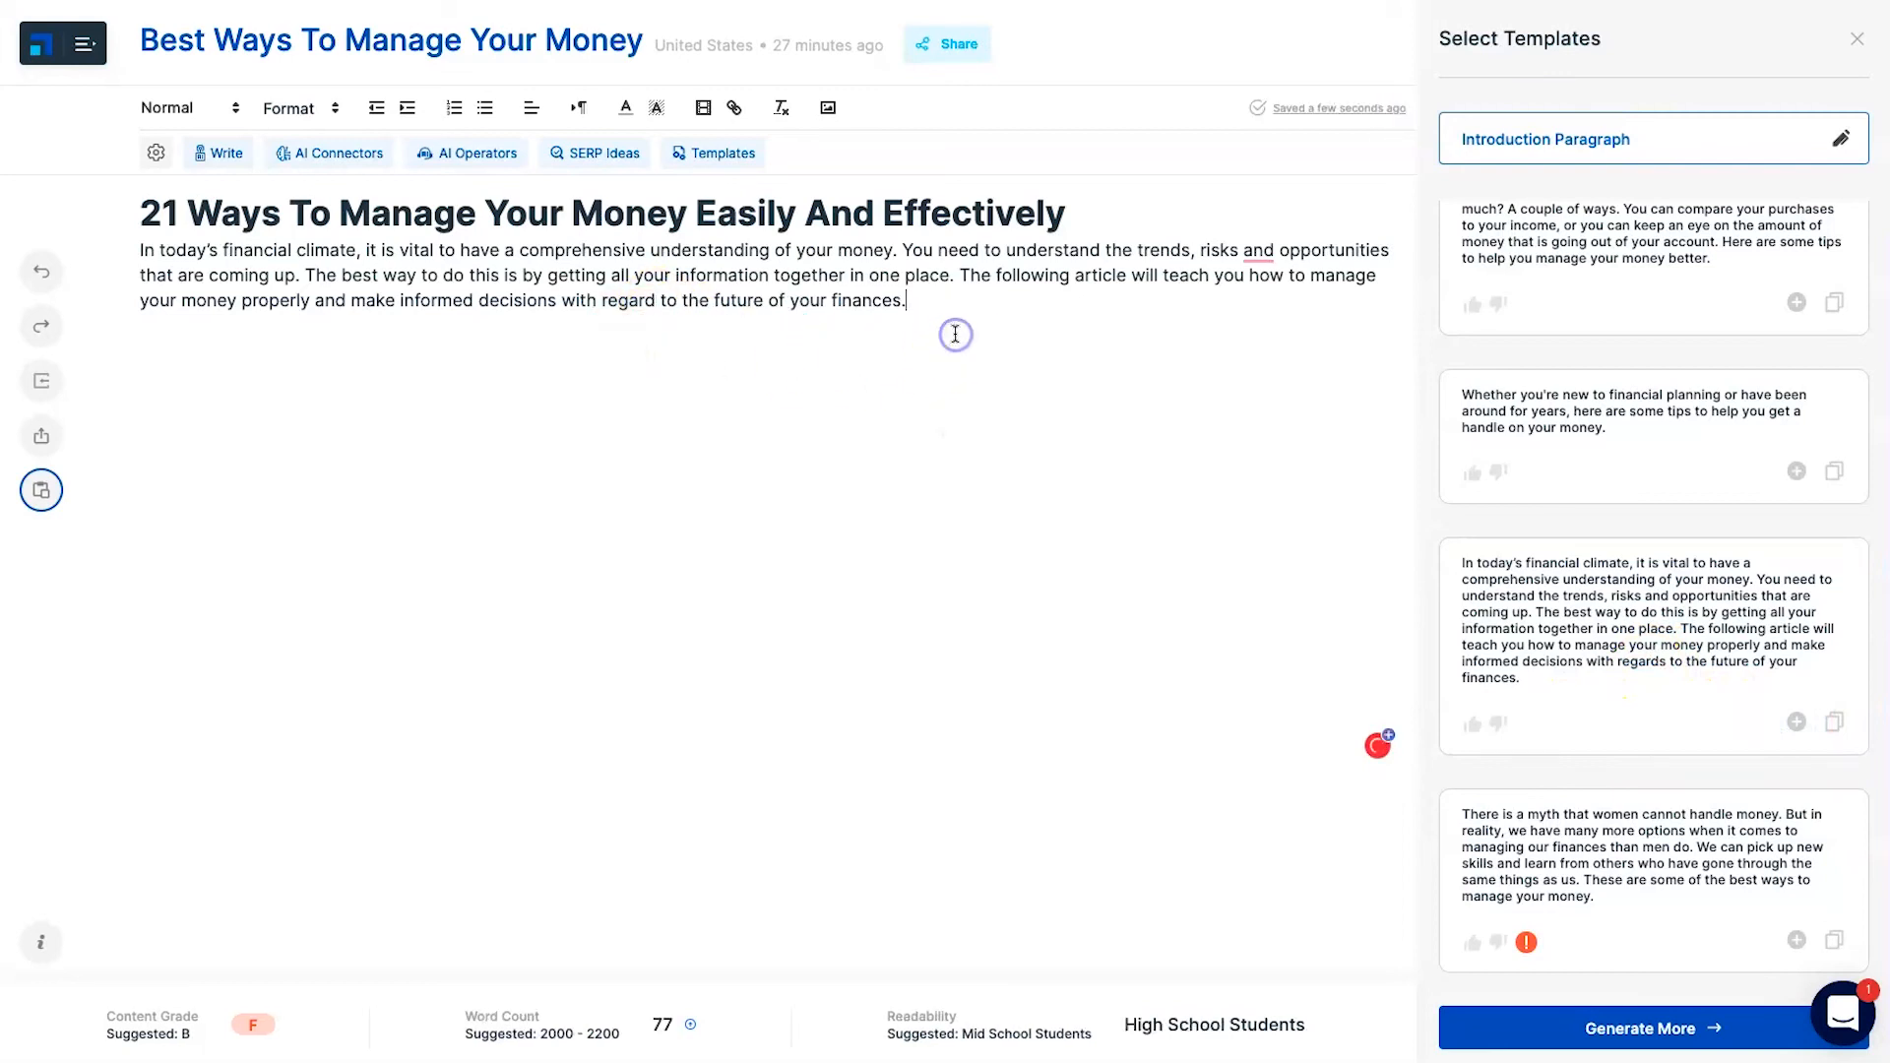
Accept the correction that adds a comma after "risks" in the introduction and close the templates
click(1250, 252)
click(1255, 292)
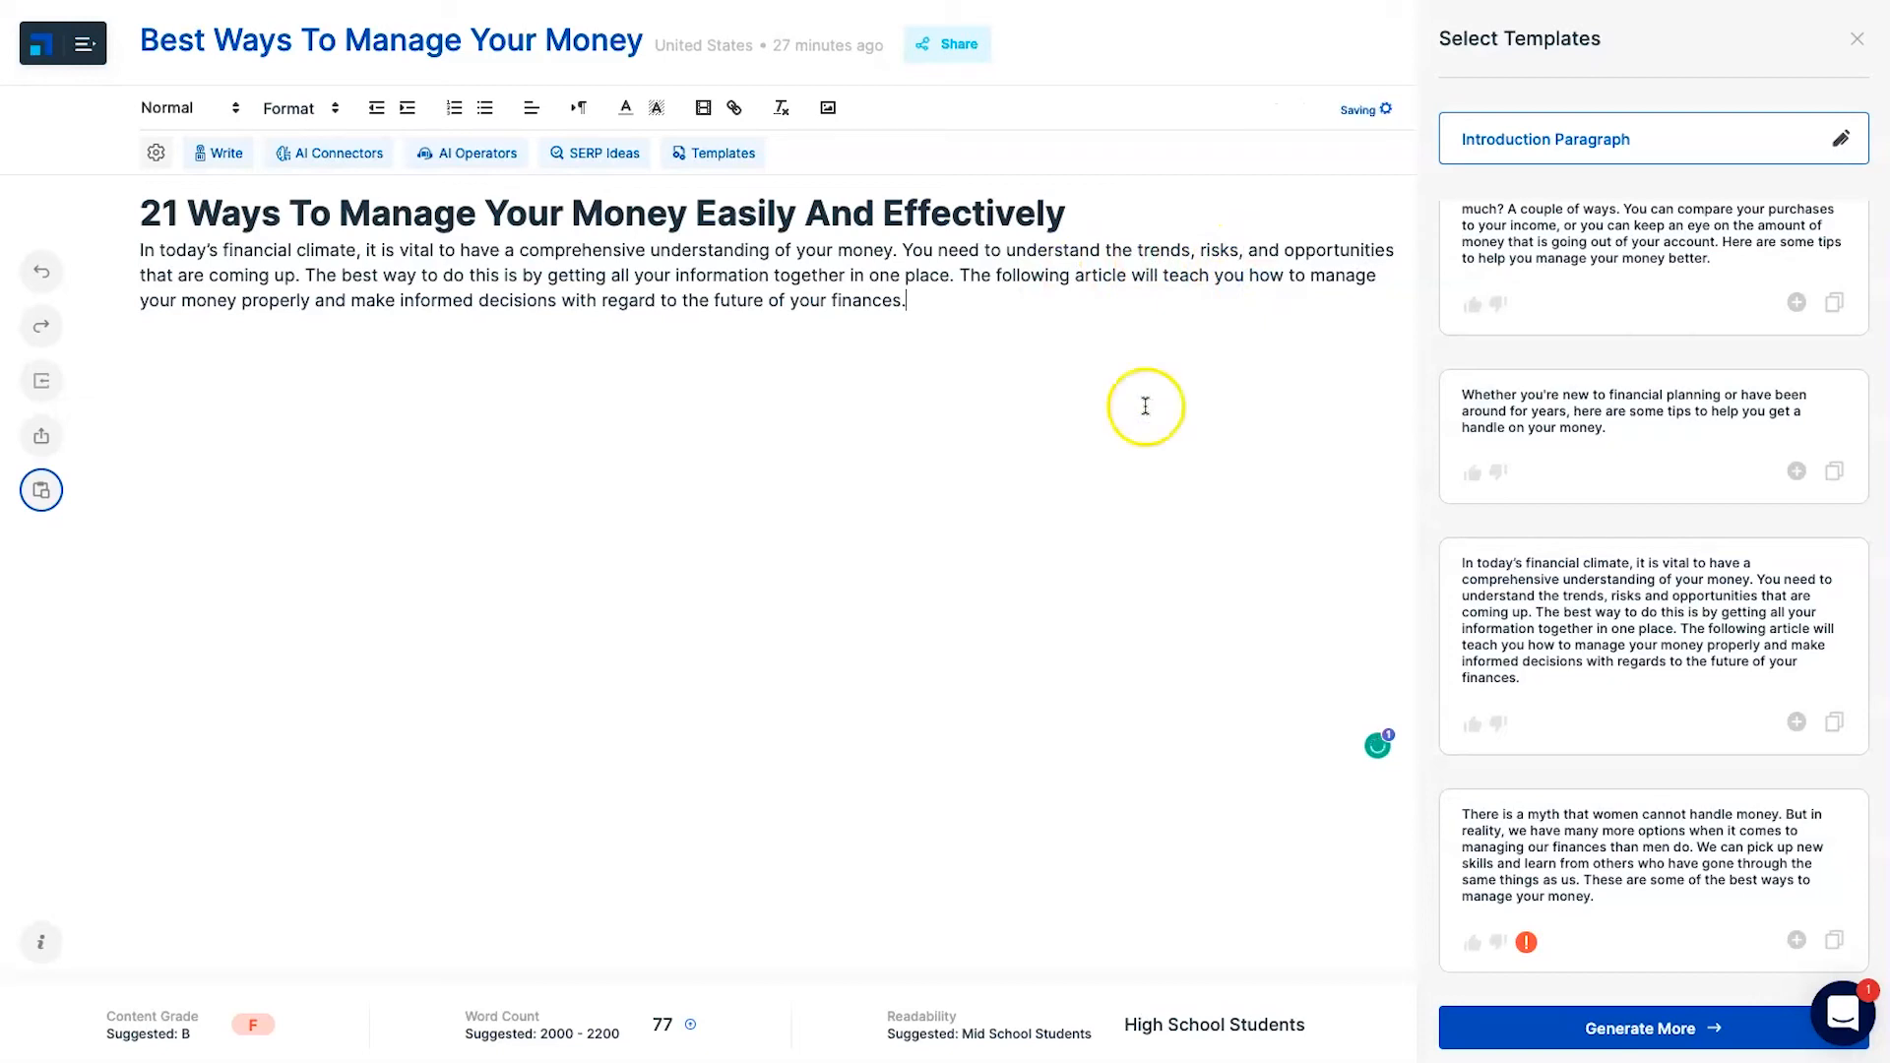
click(1856, 39)
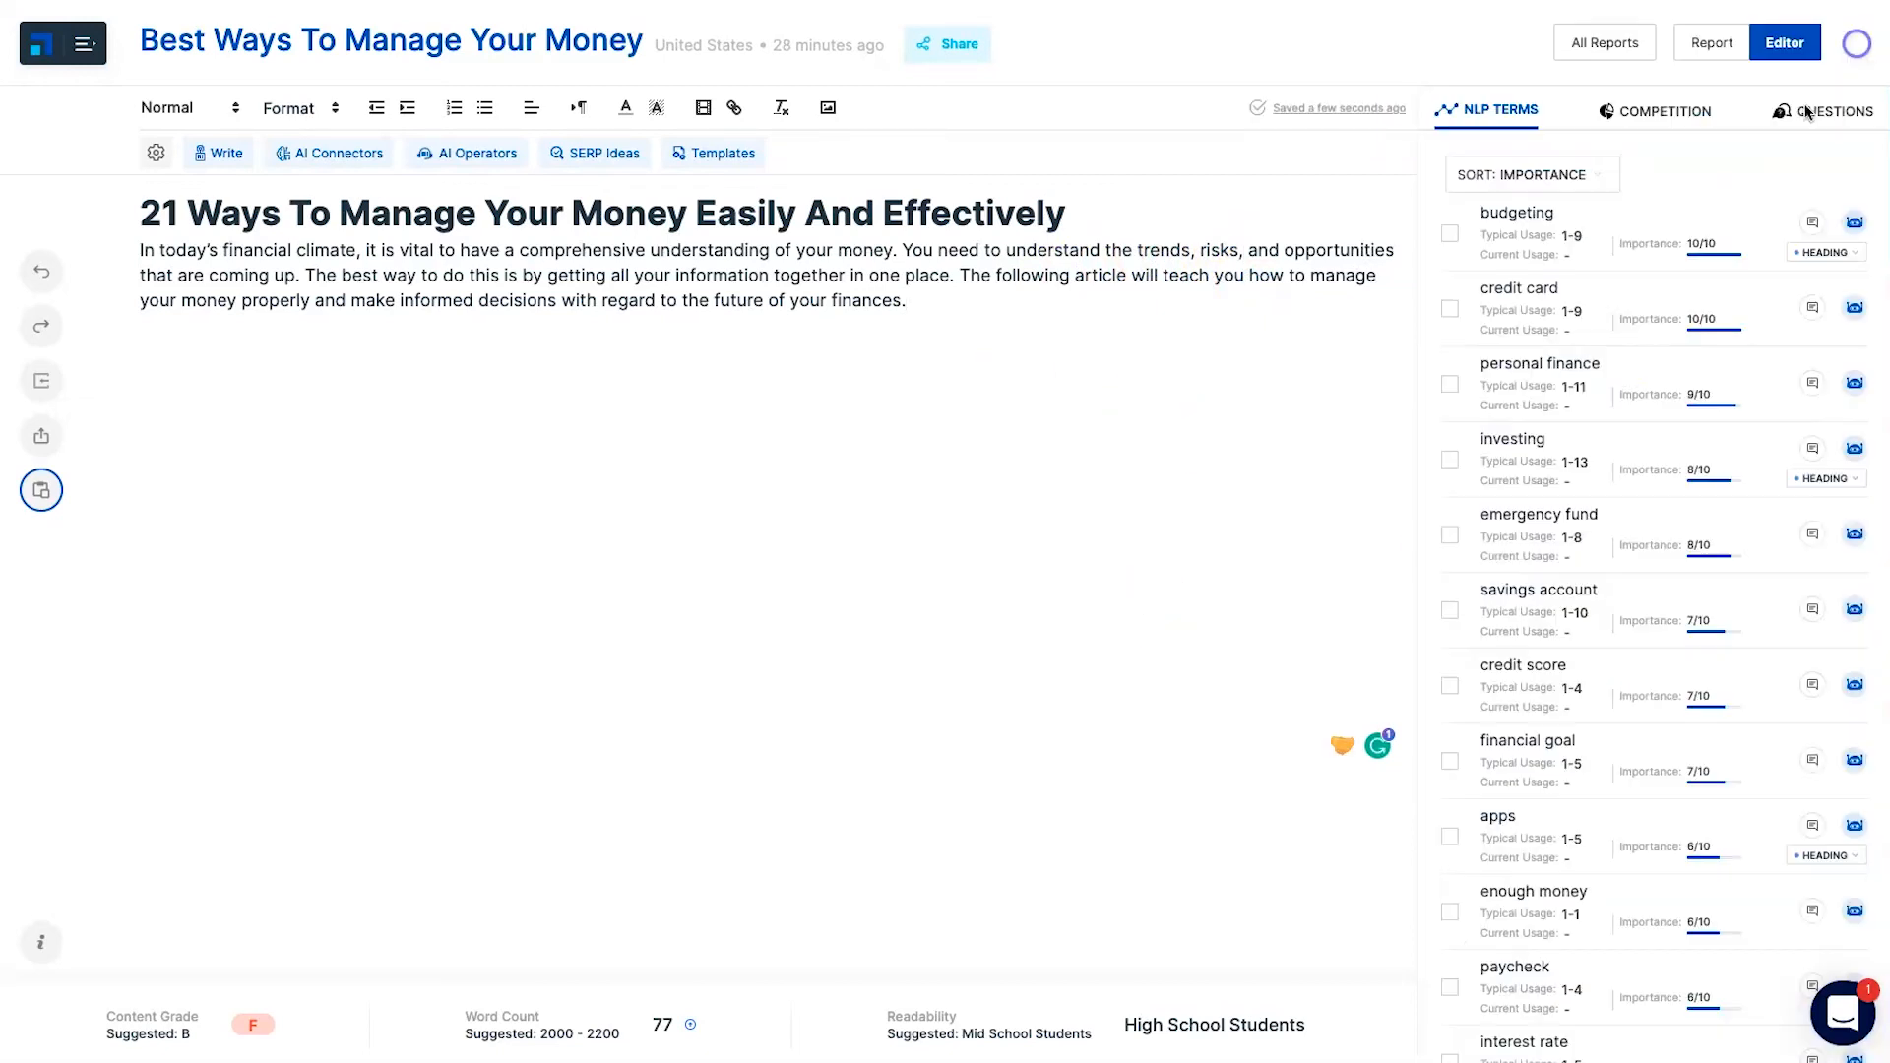
Look through the list of available writing templates and close it
click(726, 154)
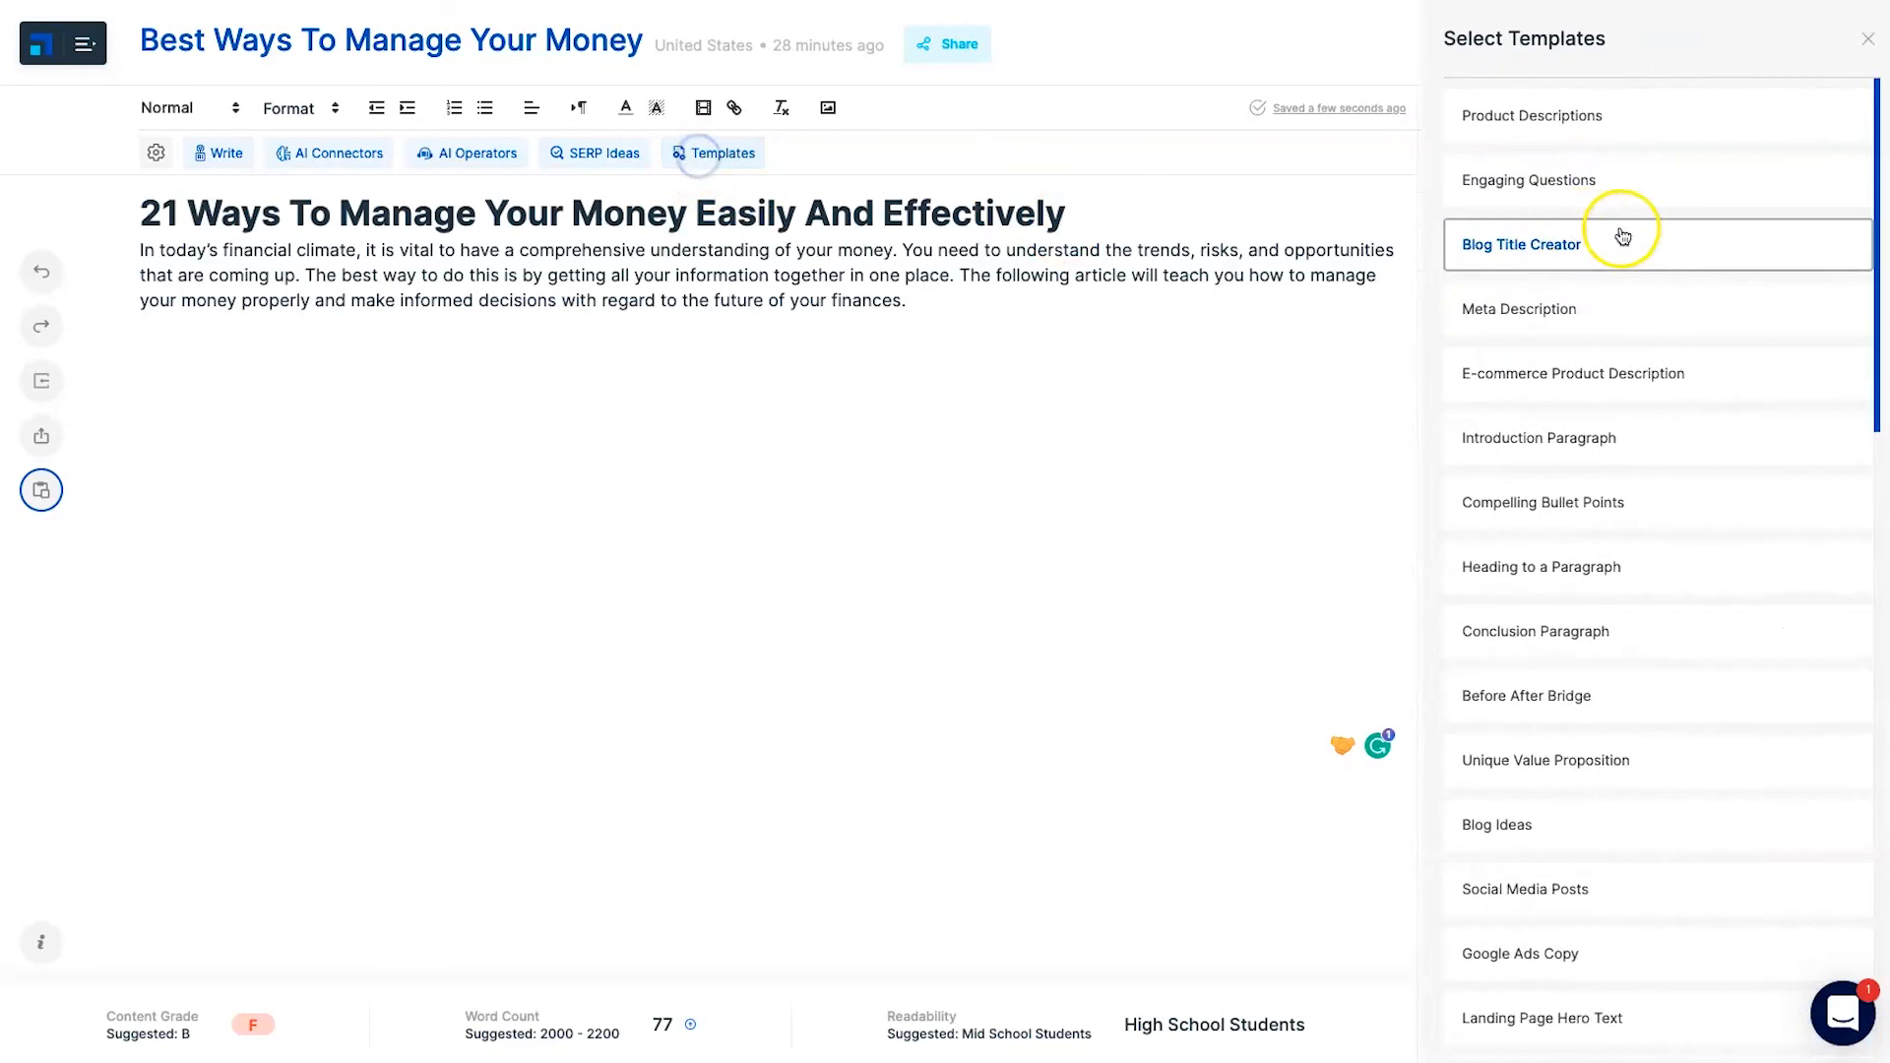
scroll(1565, 574, down, 2)
scroll(1569, 582, down, 3)
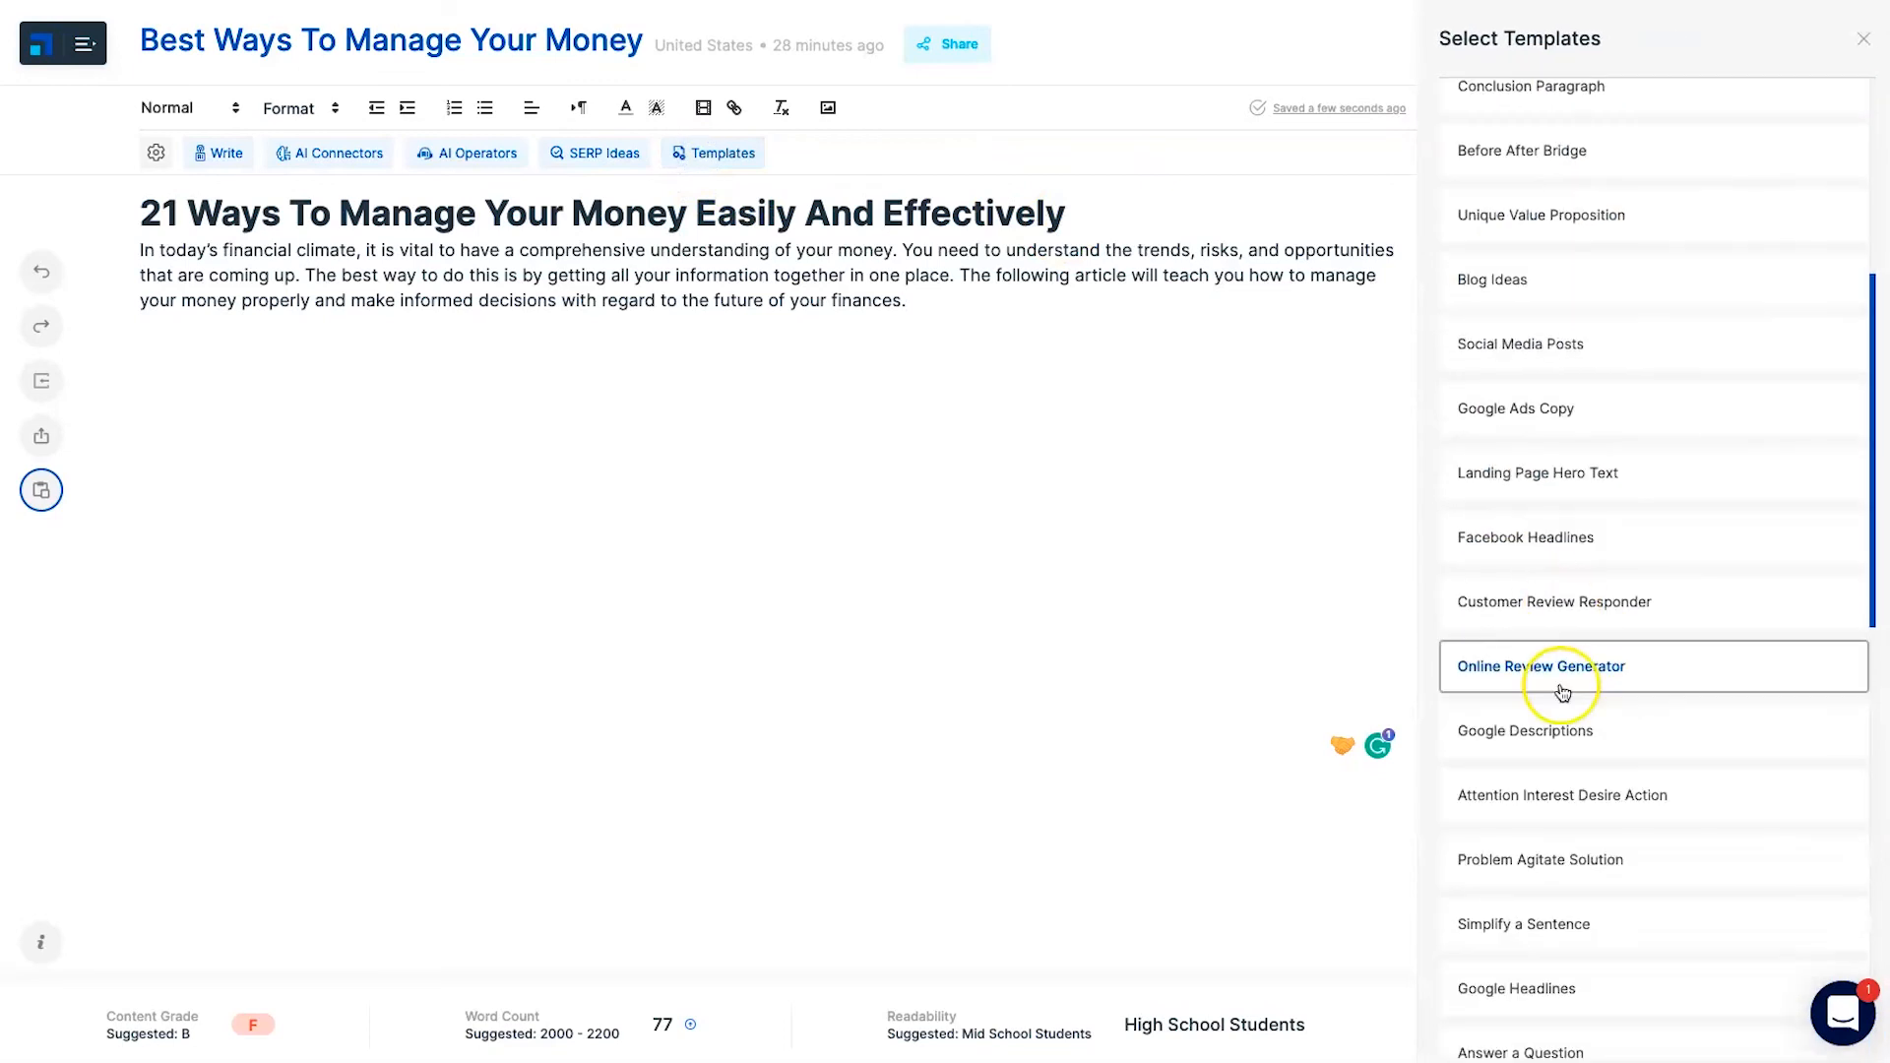
scroll(1580, 748, up, 5)
click(1211, 595)
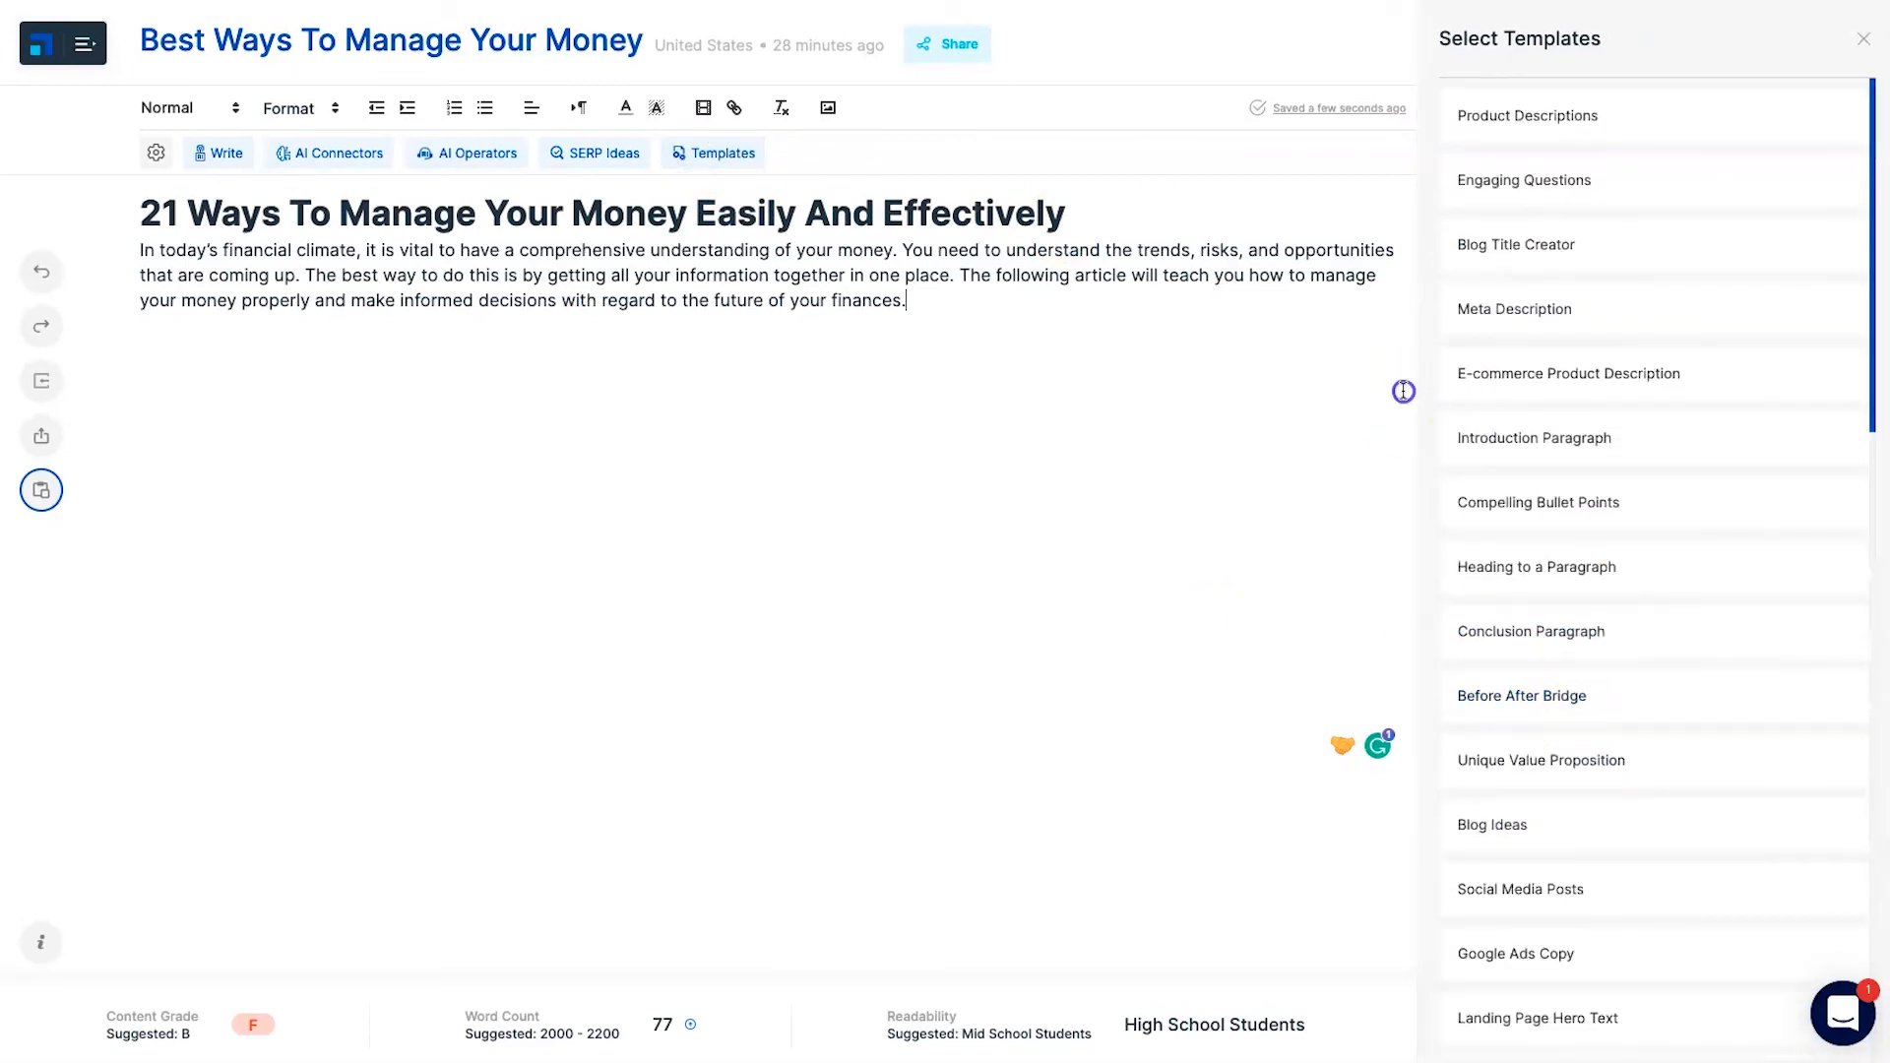
click(1864, 38)
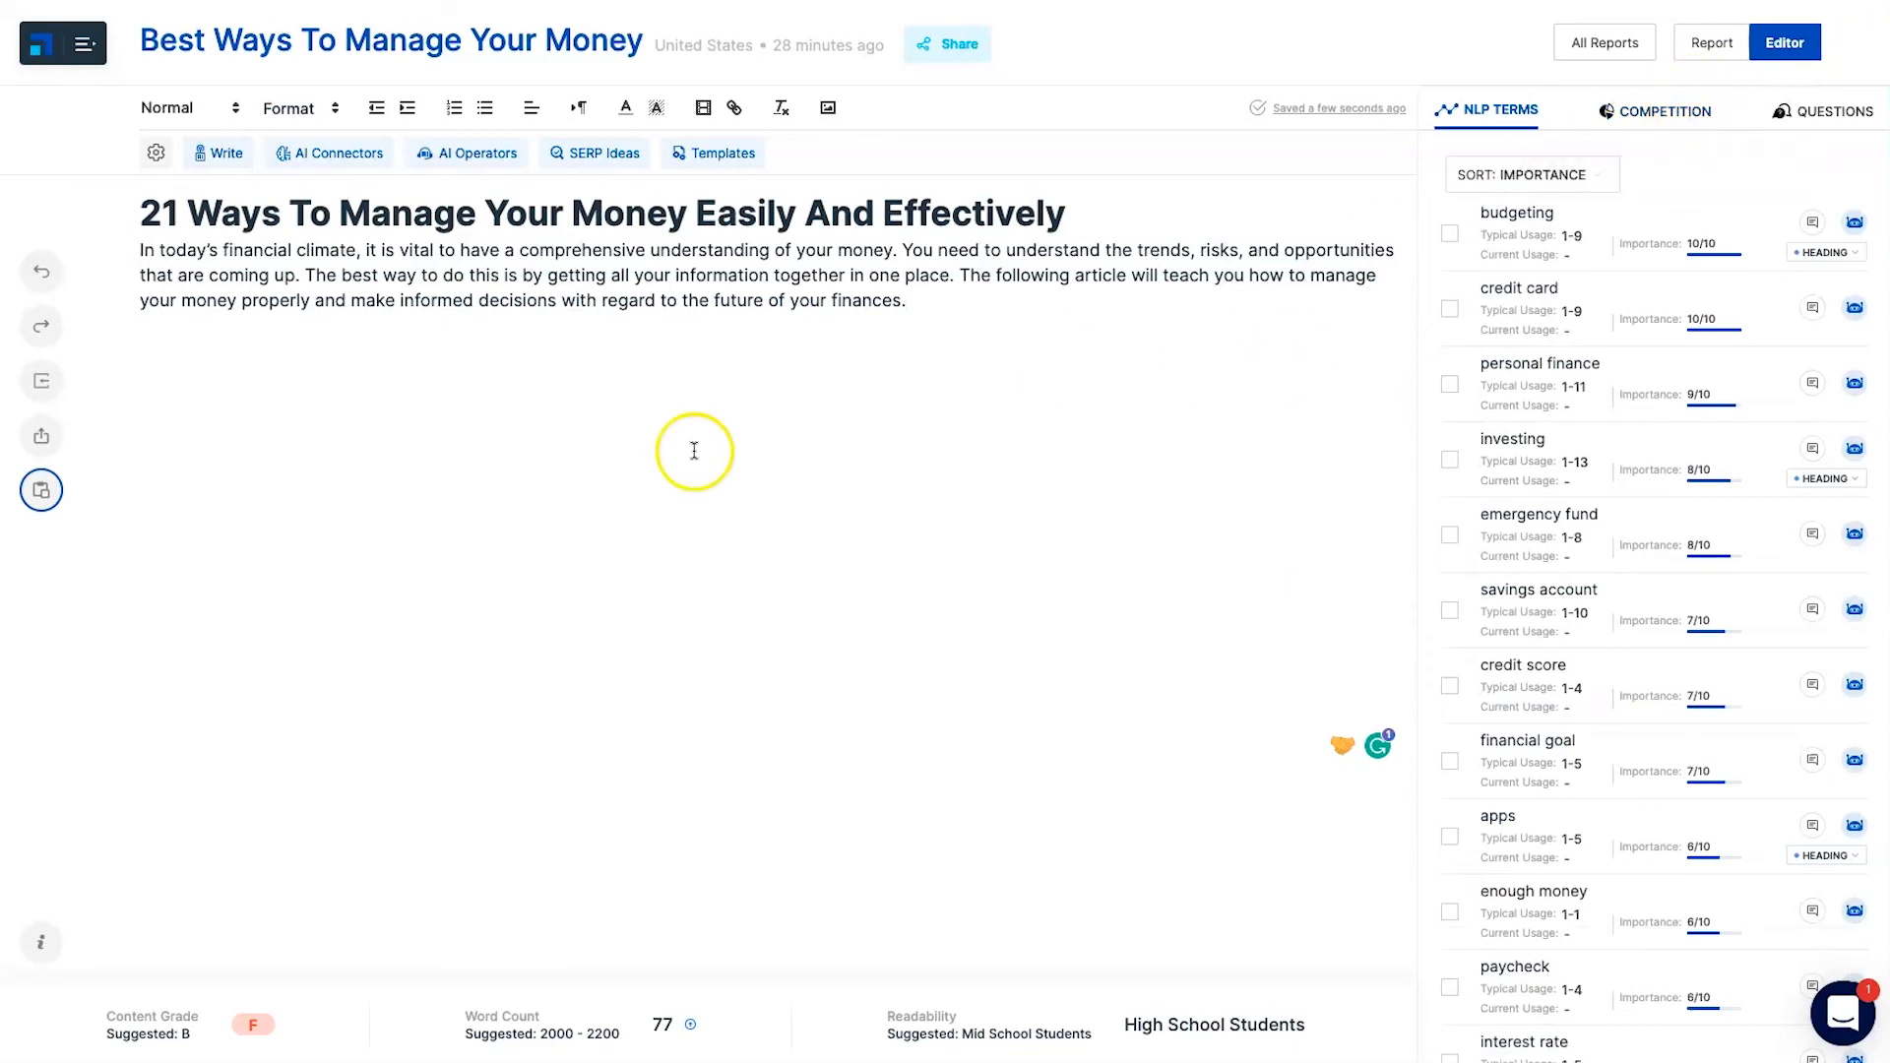
Look through the suggested NLP terms, the competing articles and the related questions
click(31, 508)
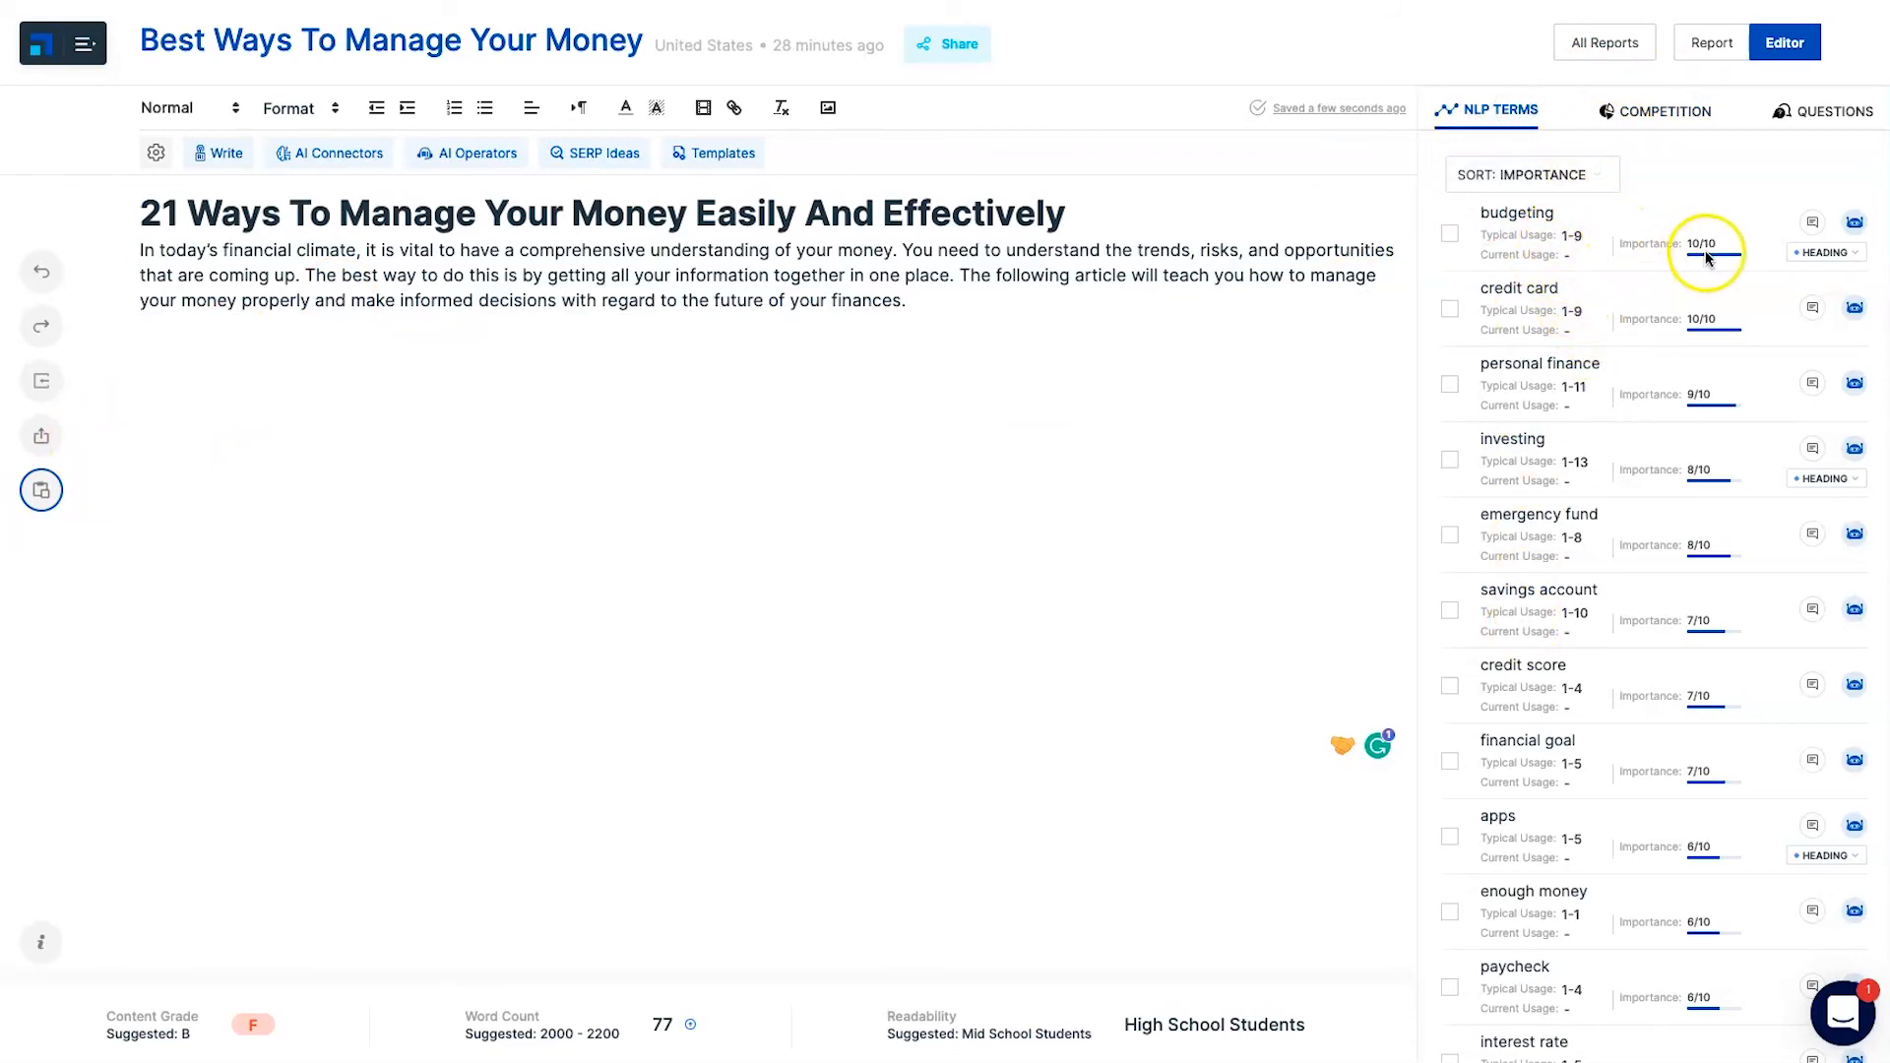
scroll(1541, 697, down, 4)
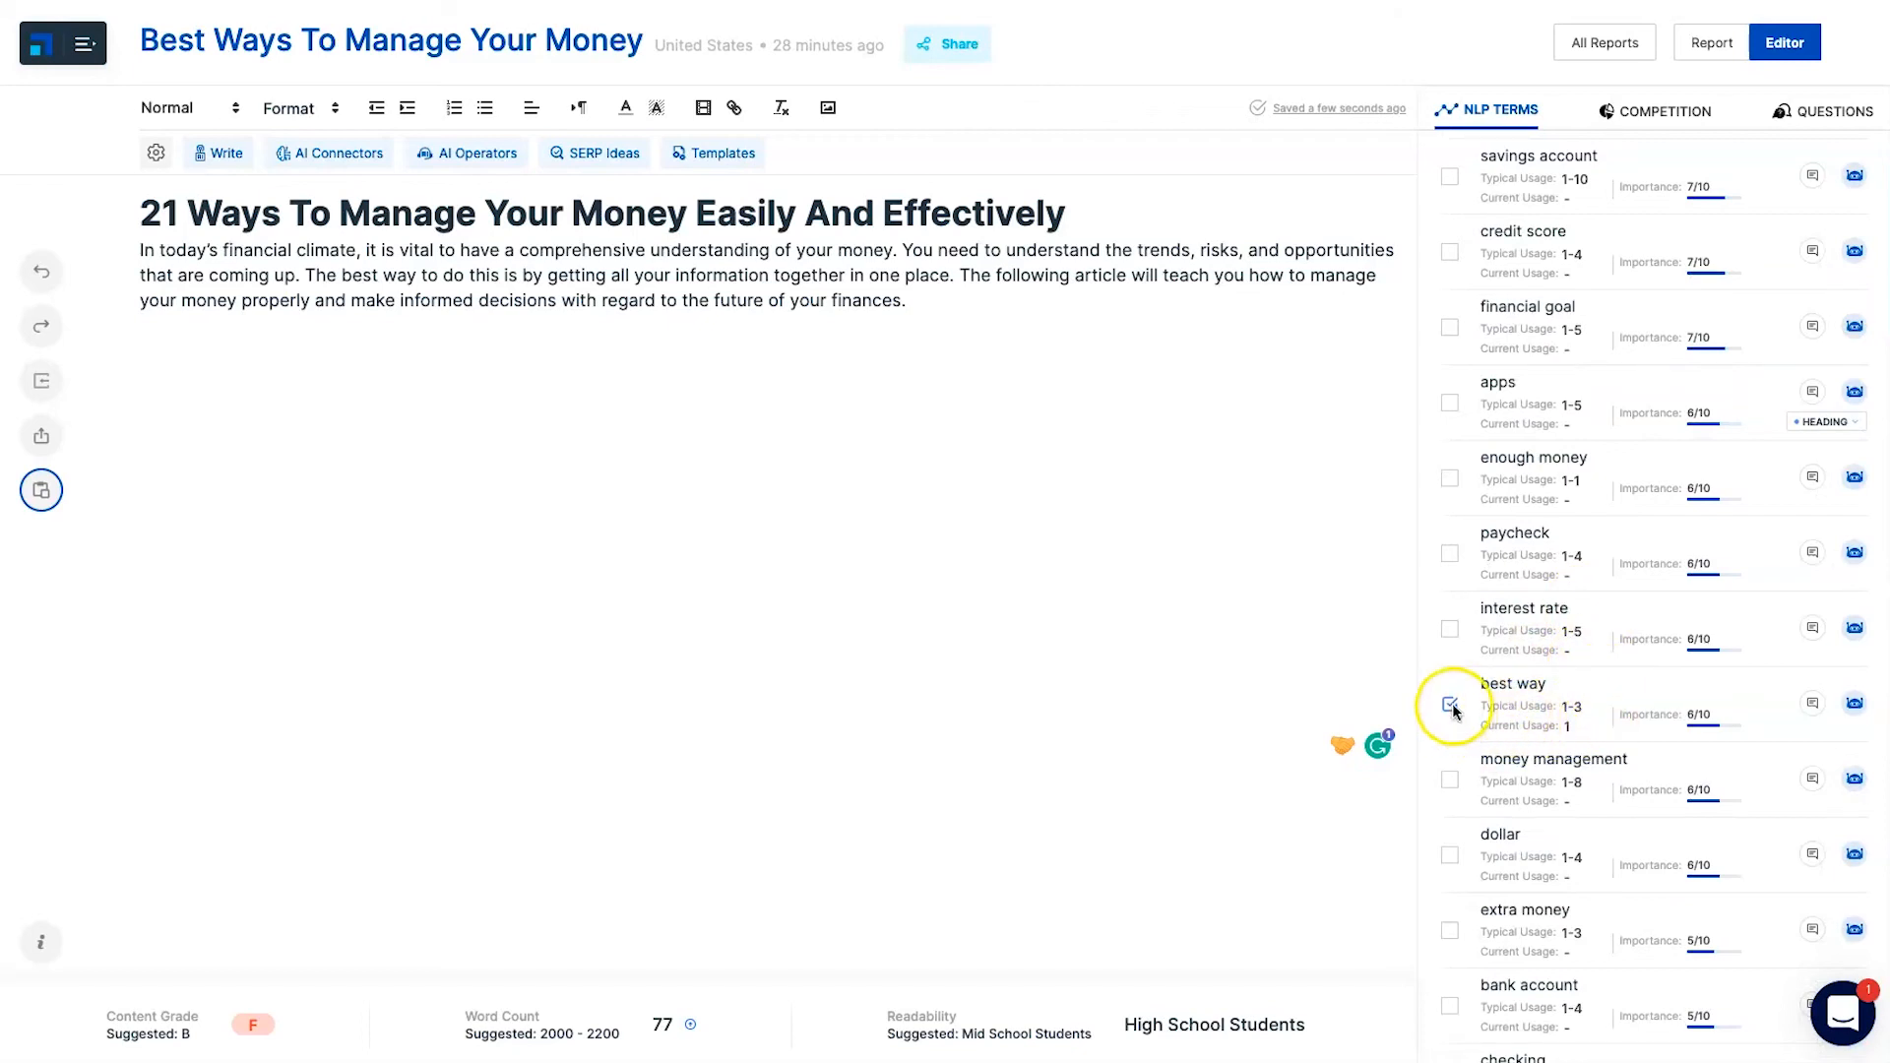
scroll(1638, 685, down, 7)
scroll(1638, 685, up, 12)
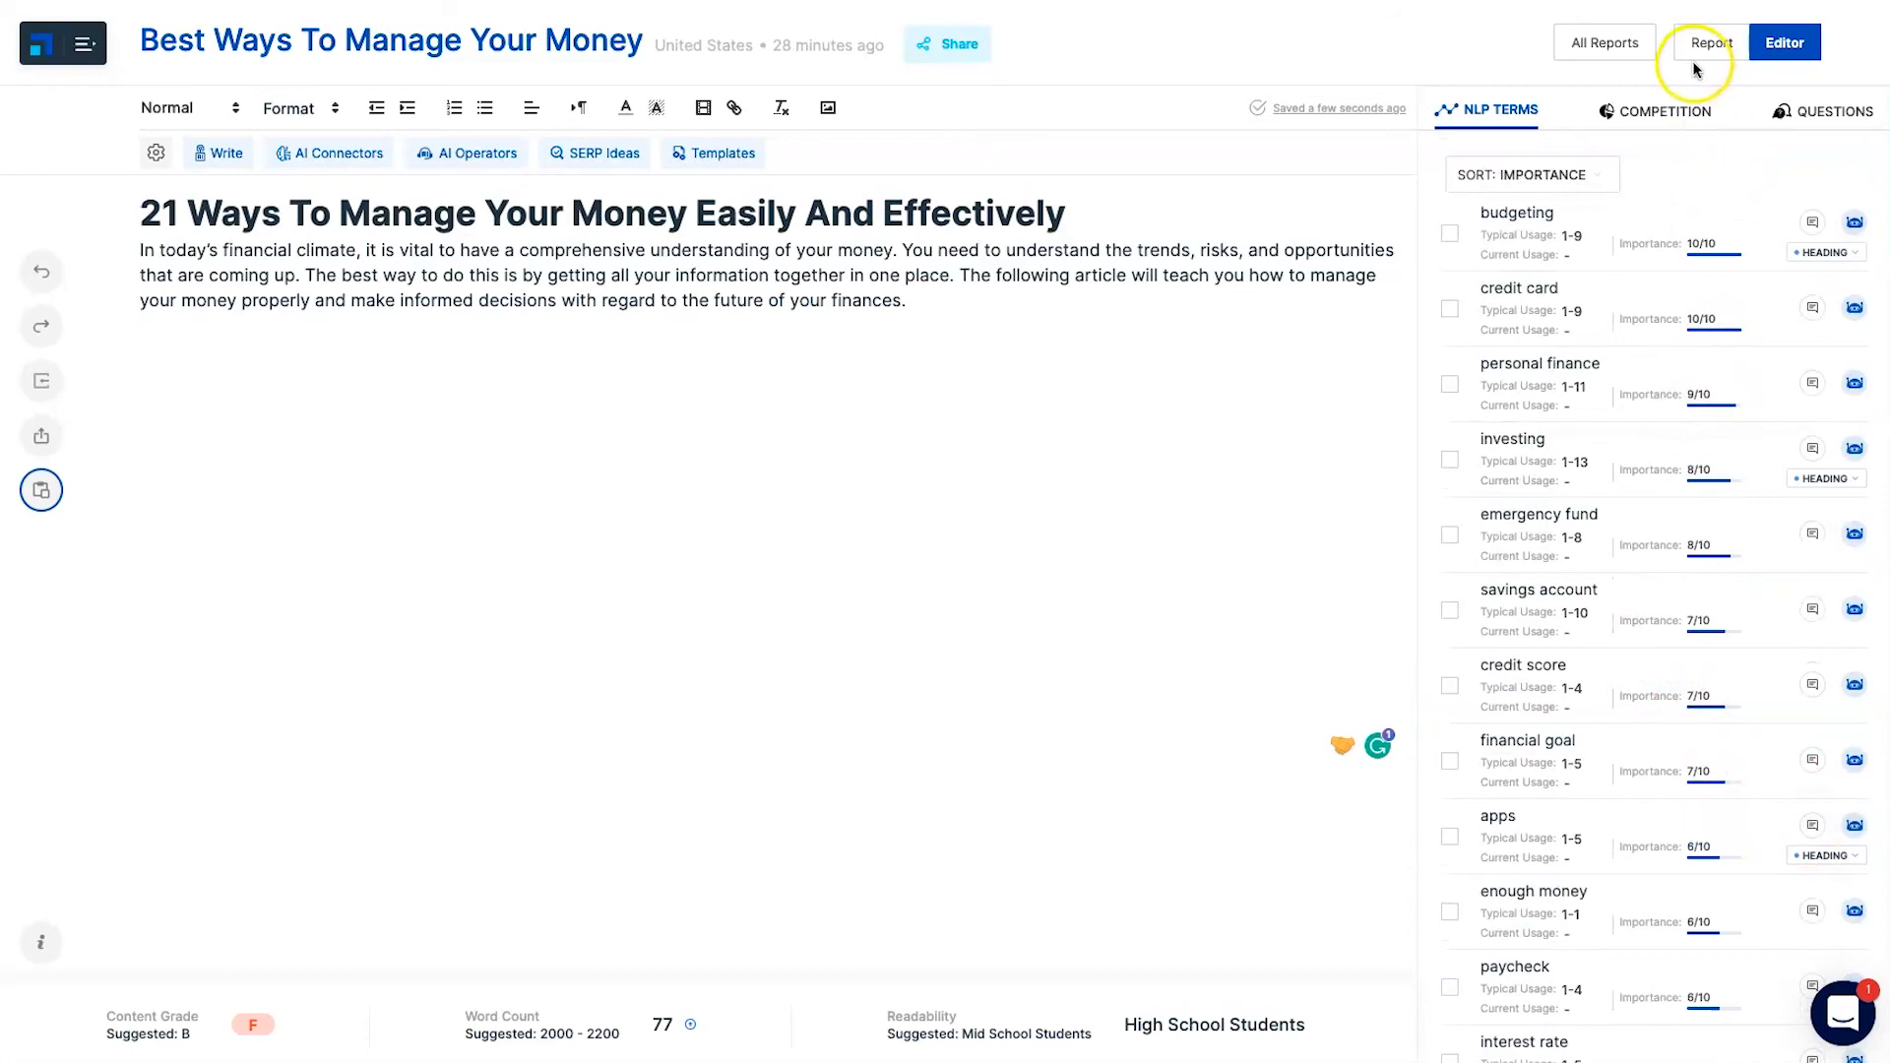
click(1663, 113)
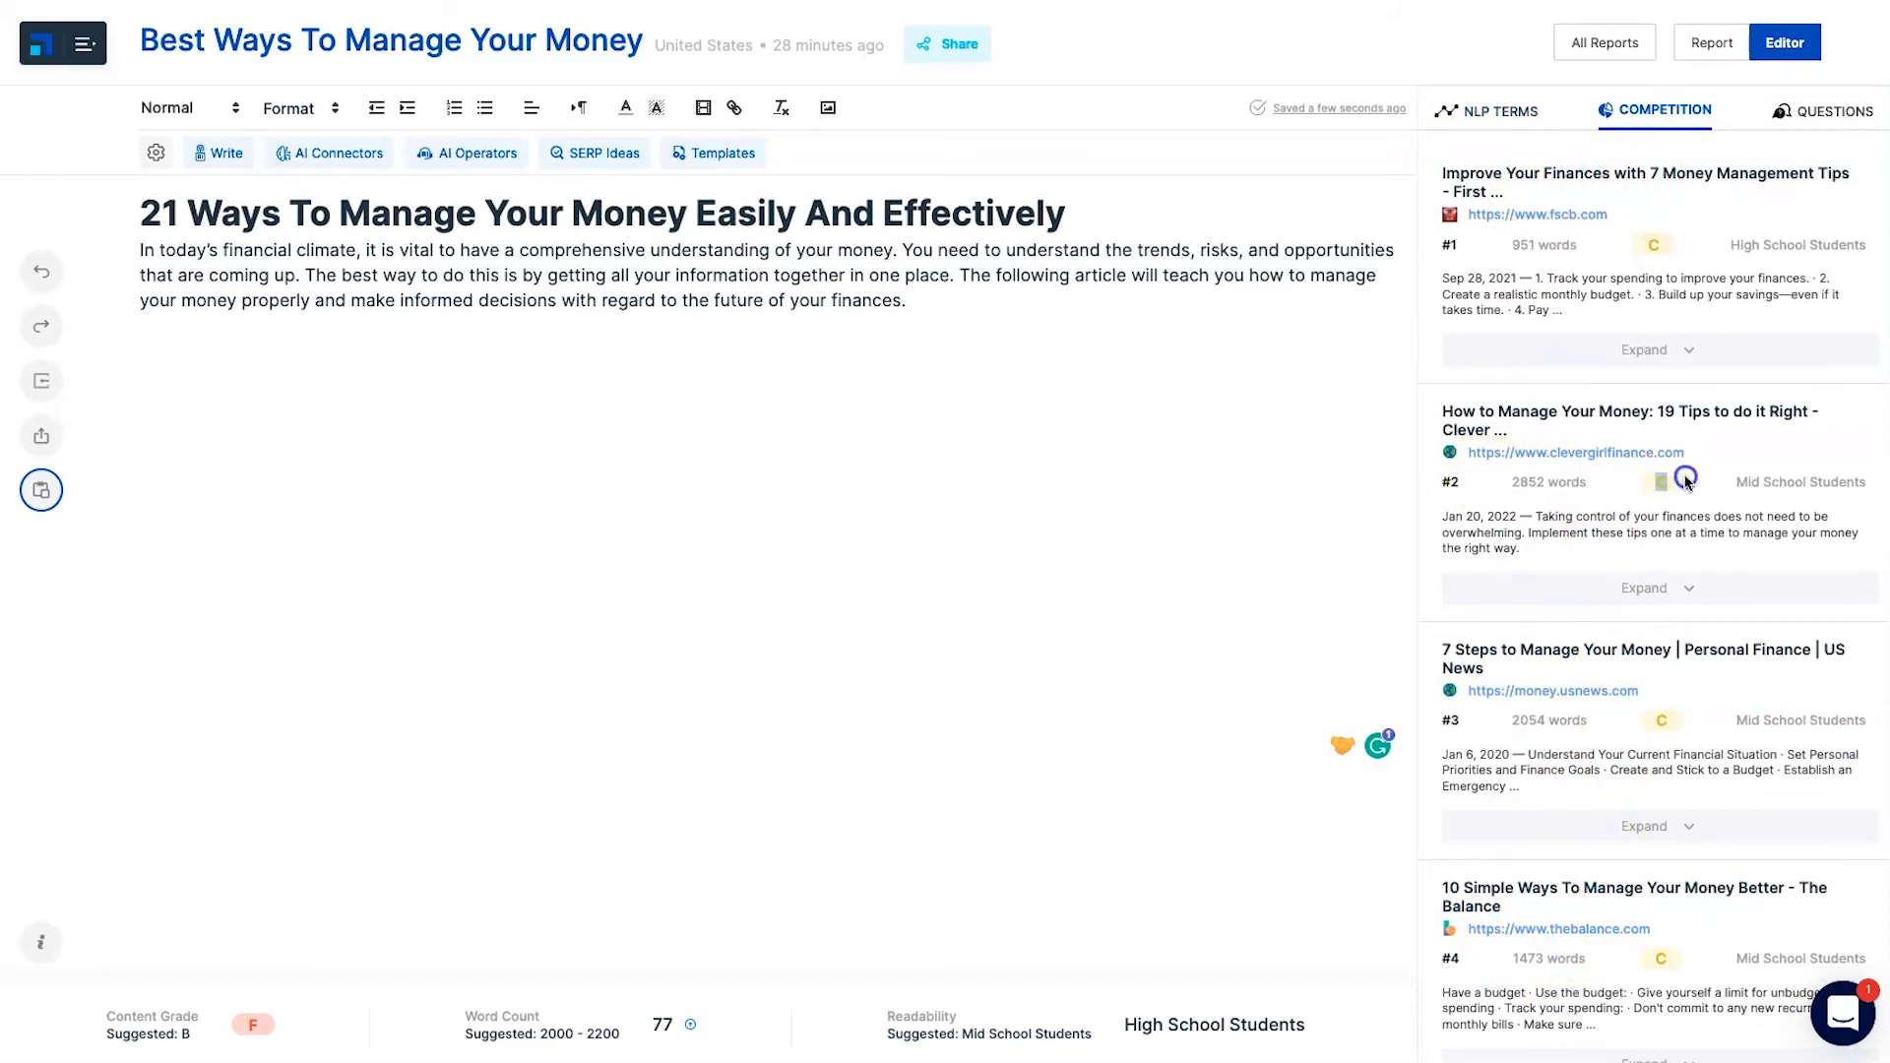
click(1863, 500)
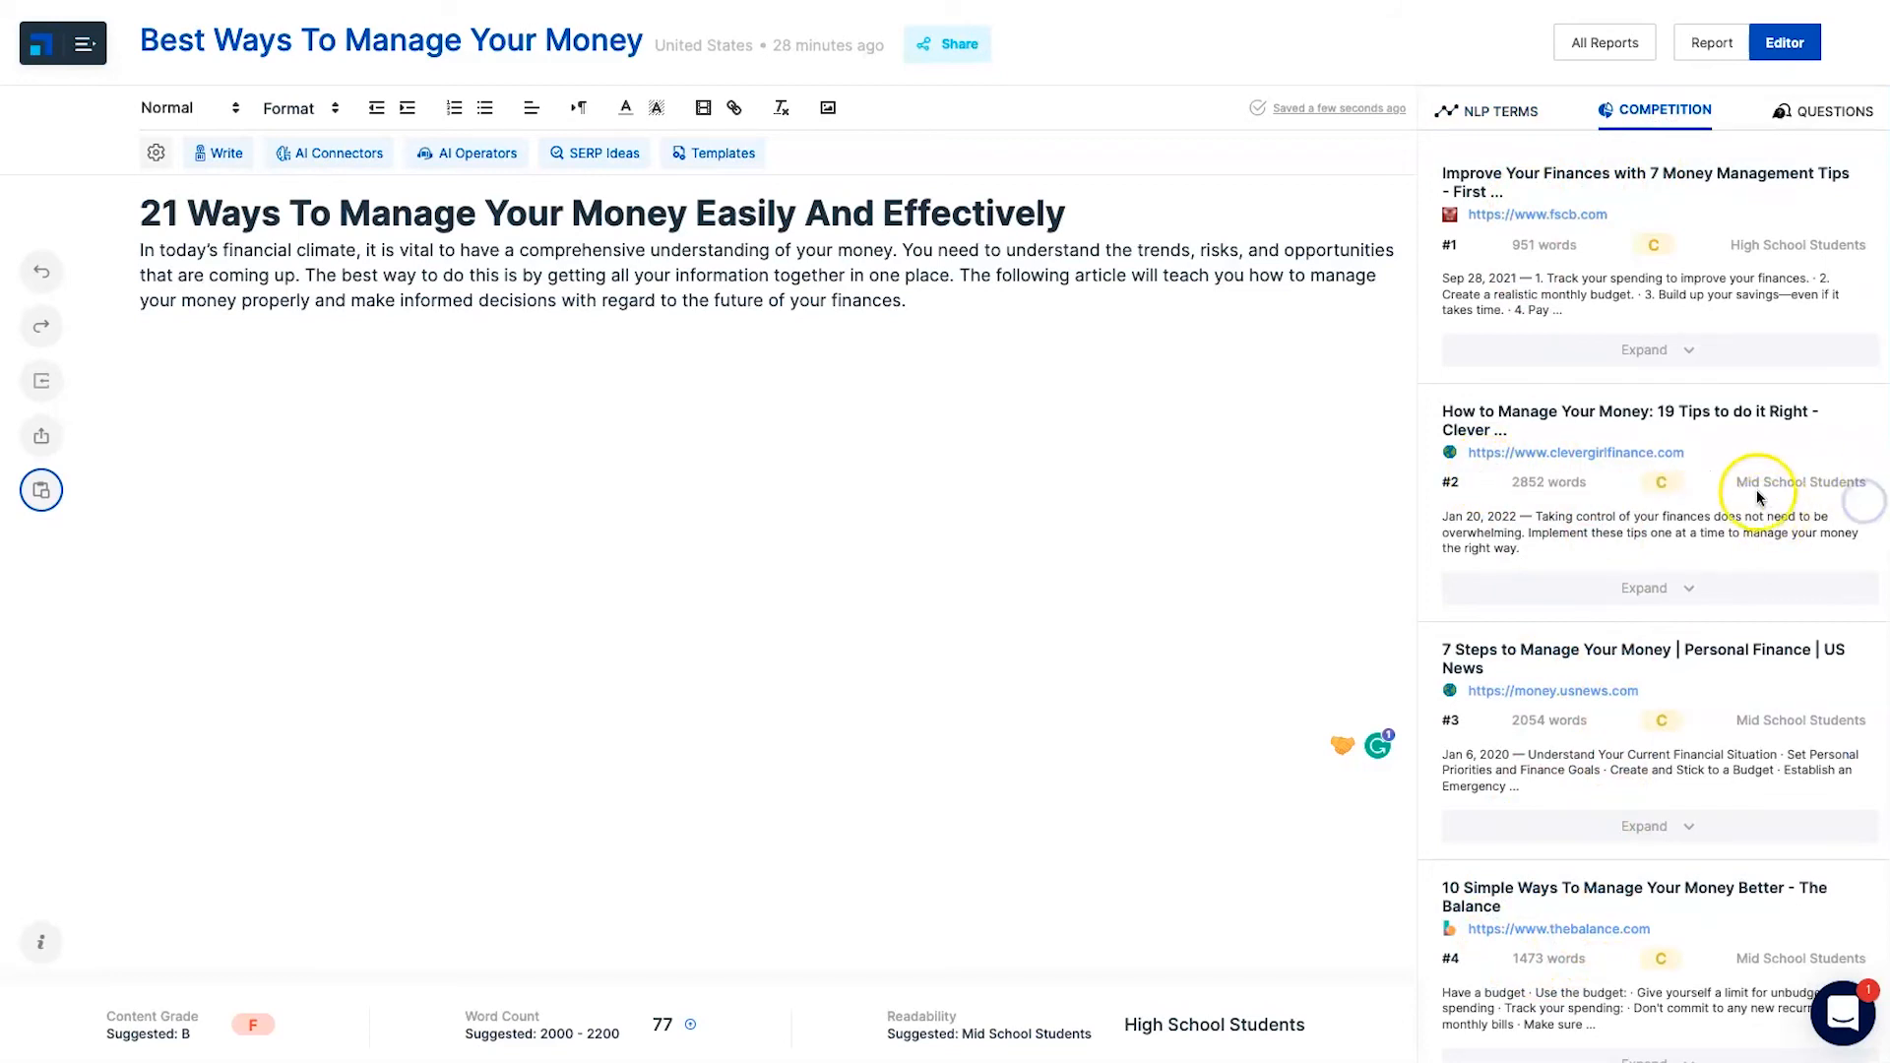
click(1793, 116)
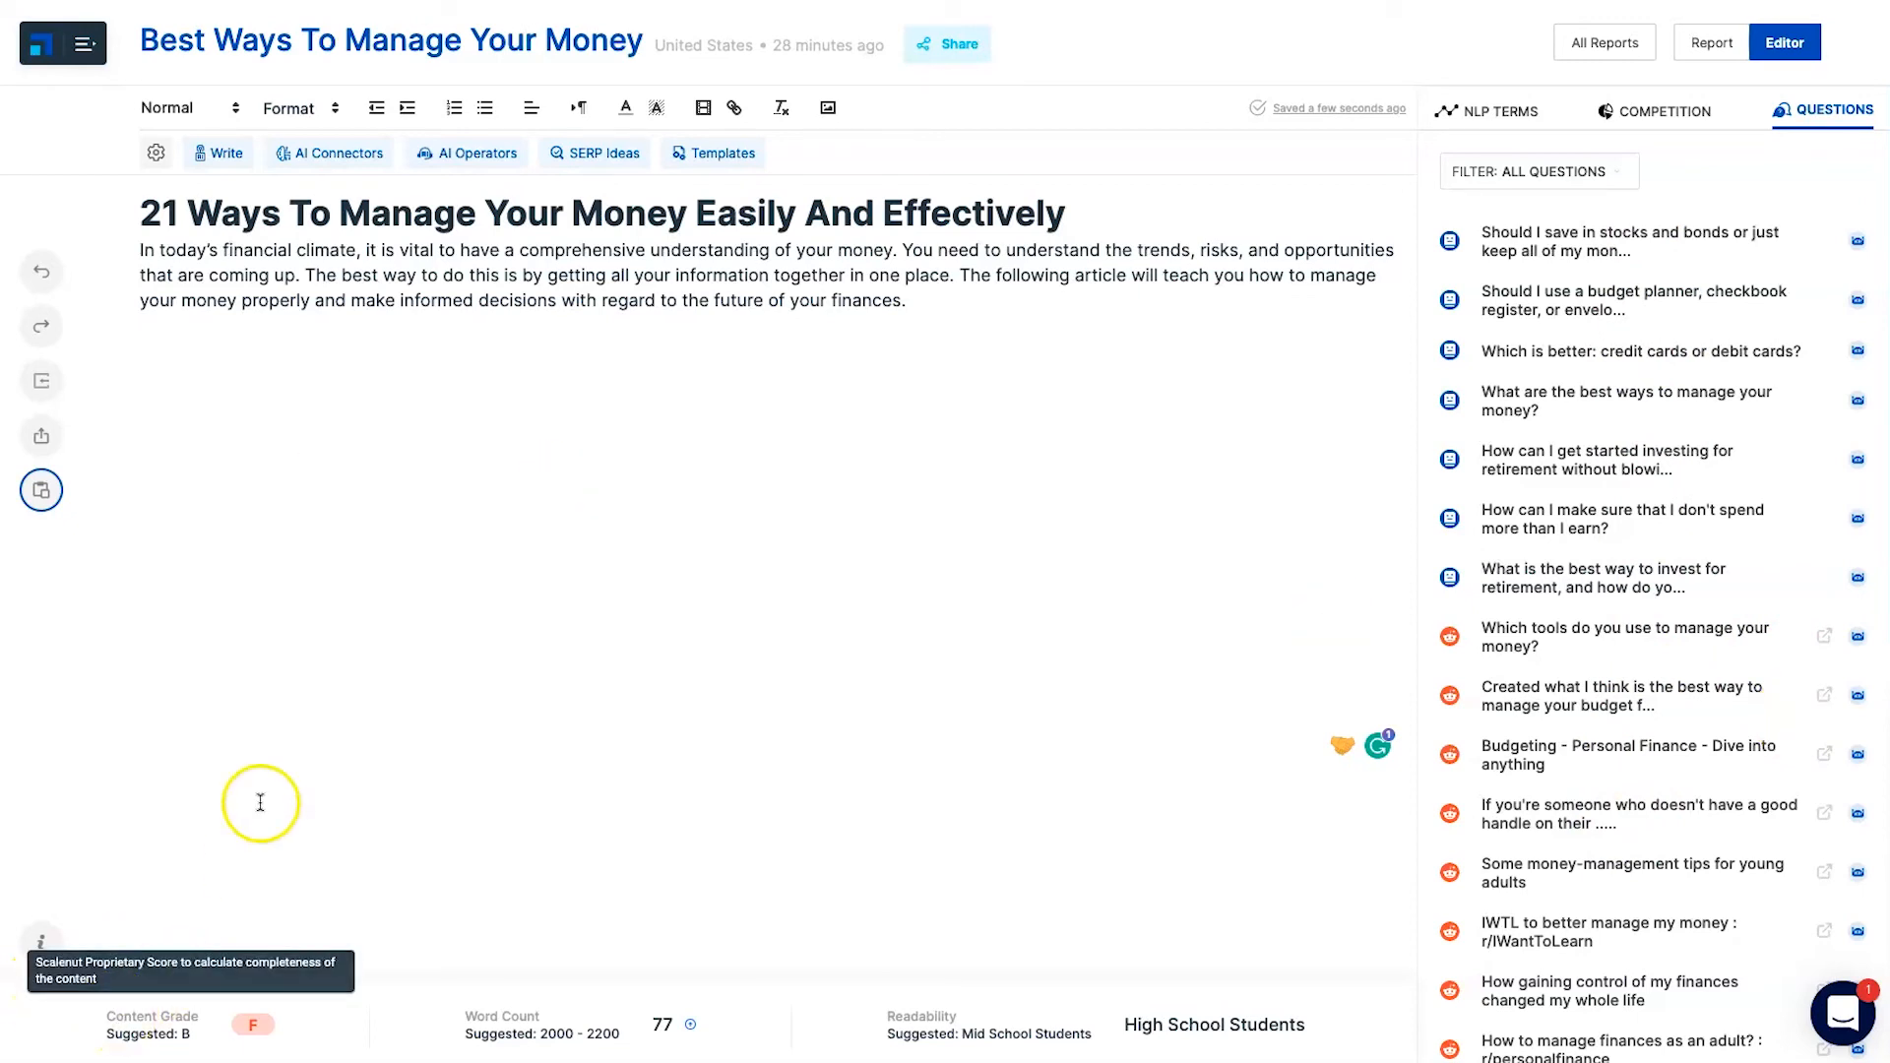
Examine the article's content grade, word count and readability against their suggested targets
mouse_move(110, 1024)
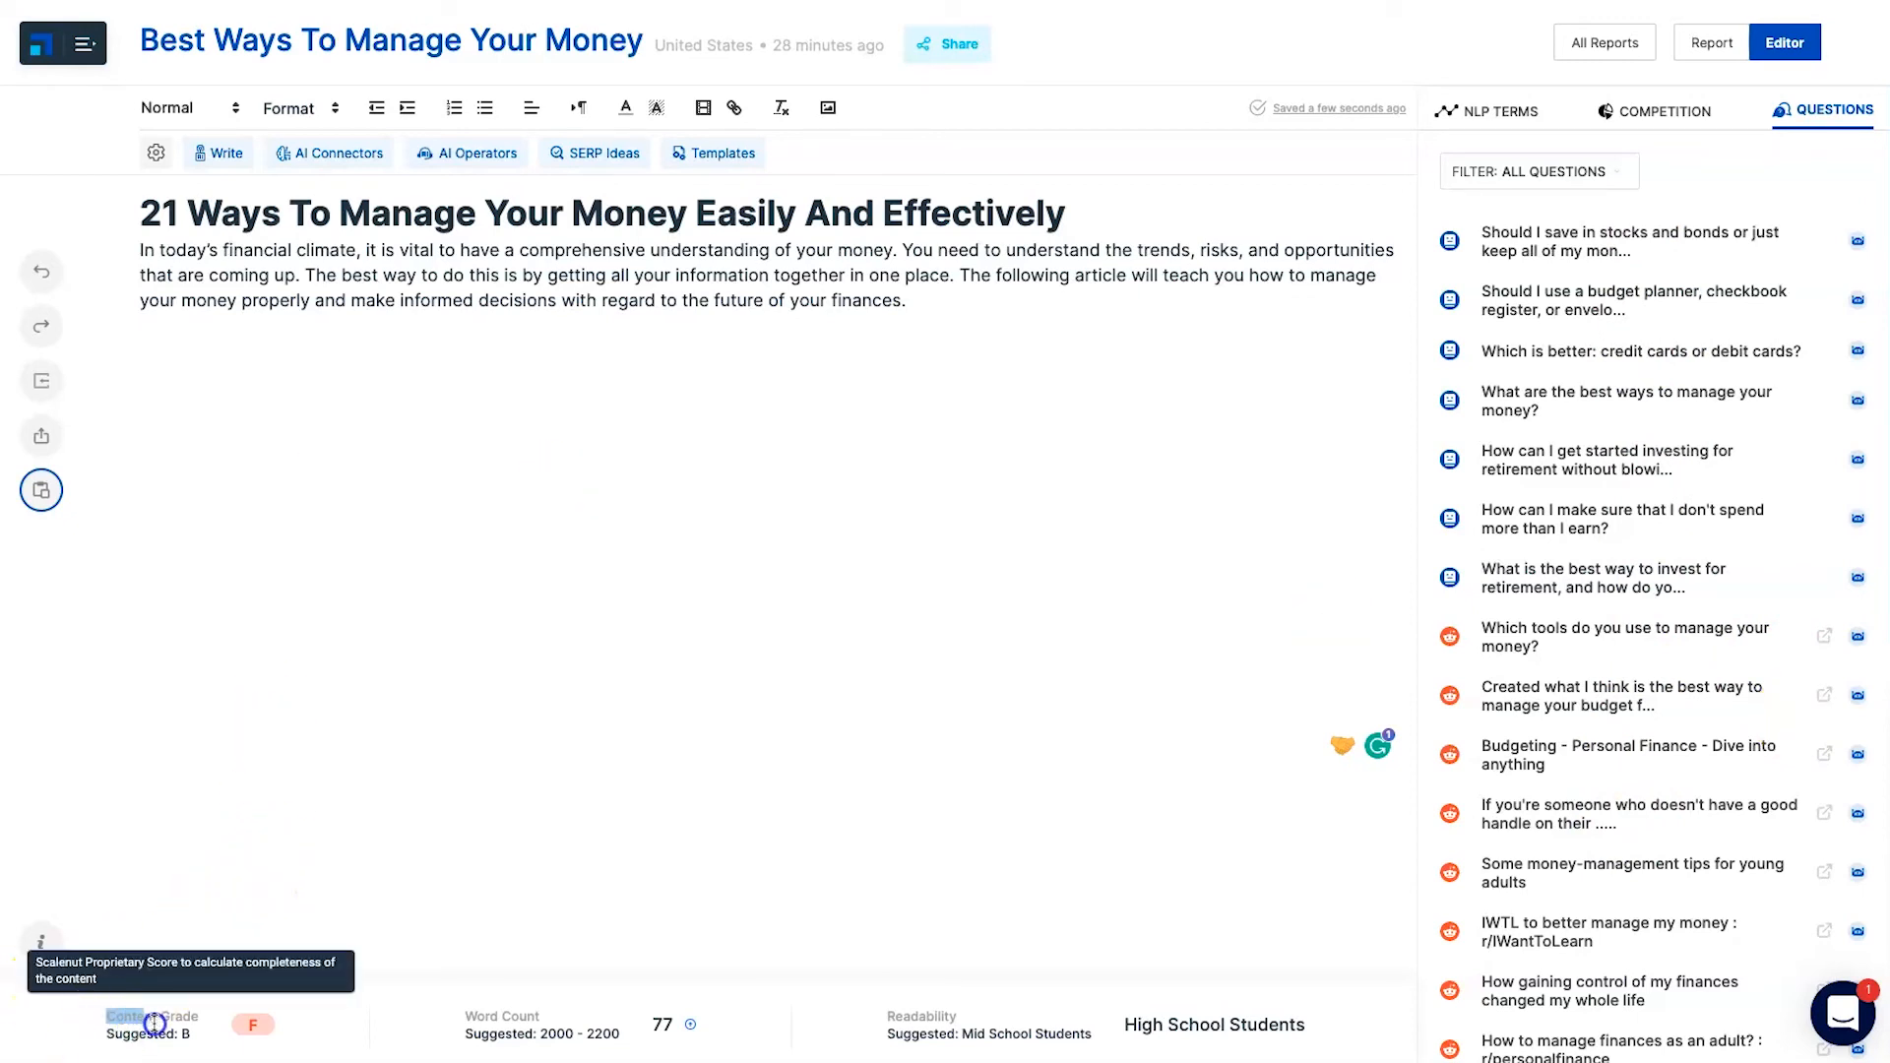
click(199, 1031)
click(268, 1017)
mouse_move(667, 1016)
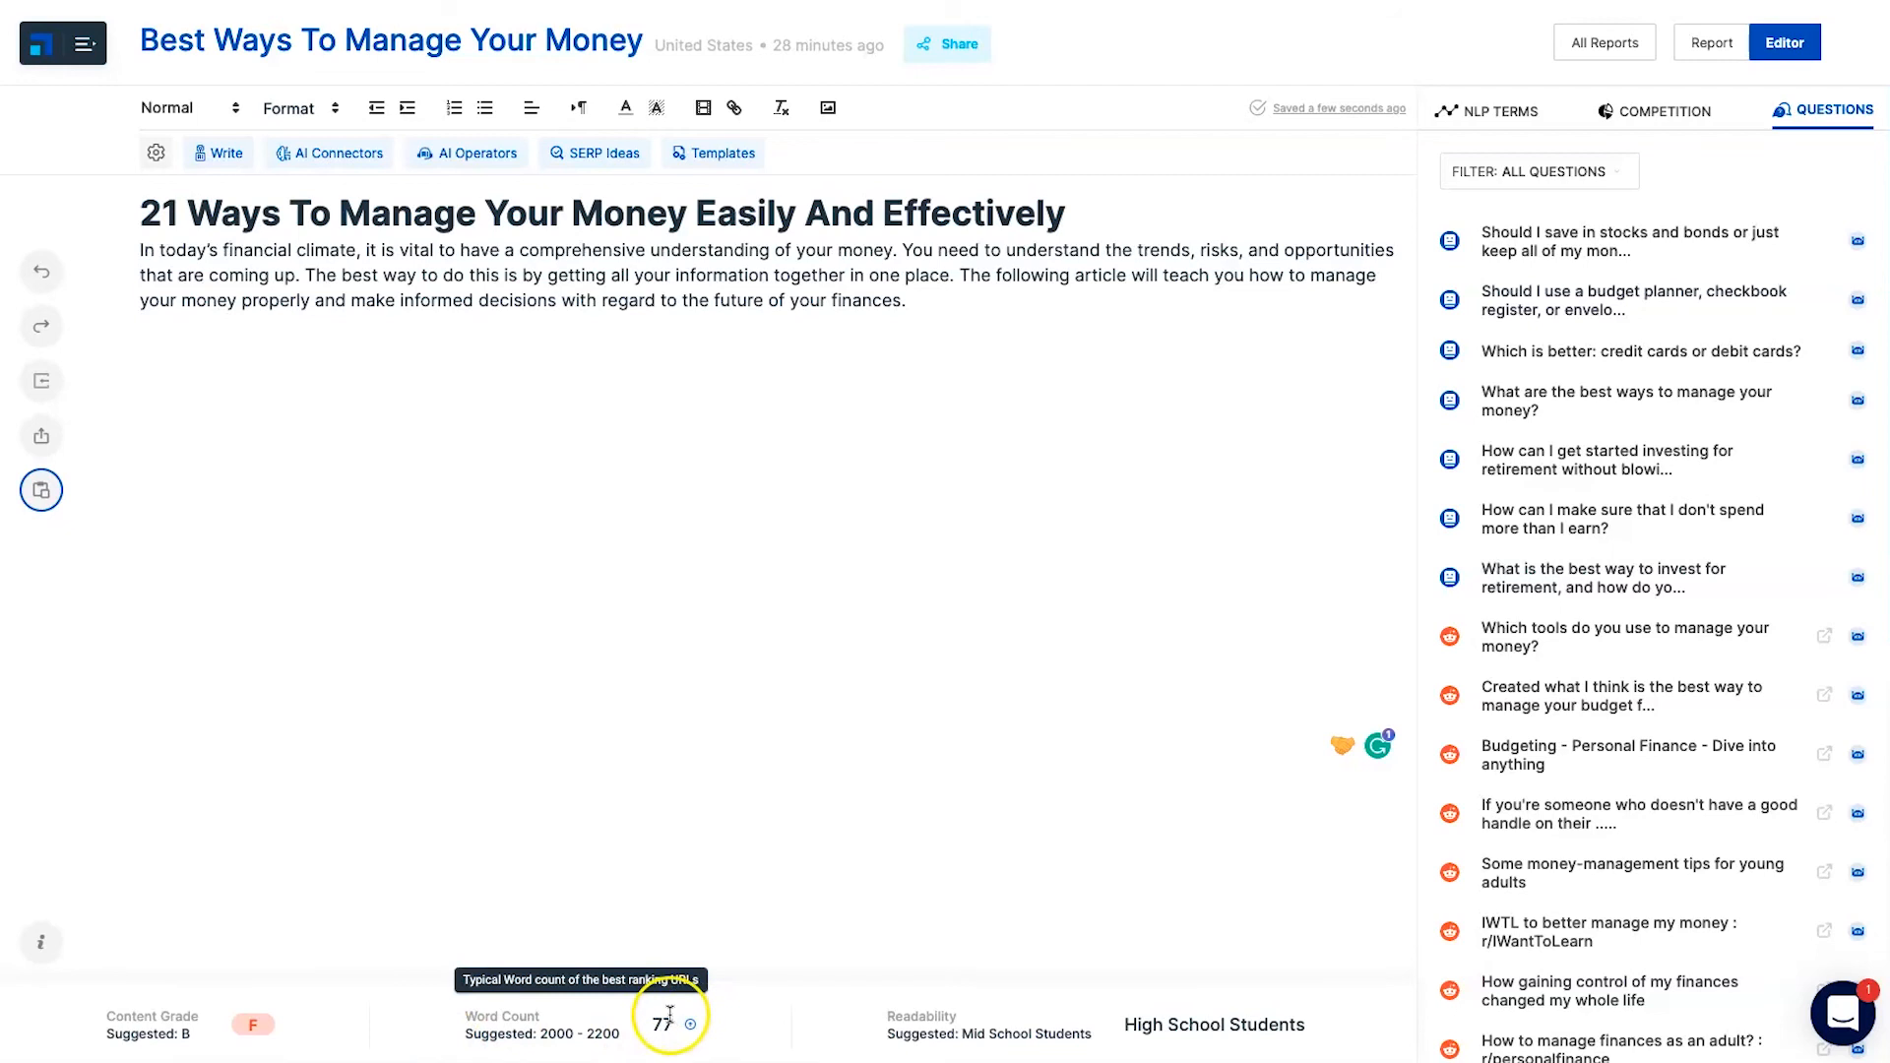
drag(533, 1034, 594, 1034)
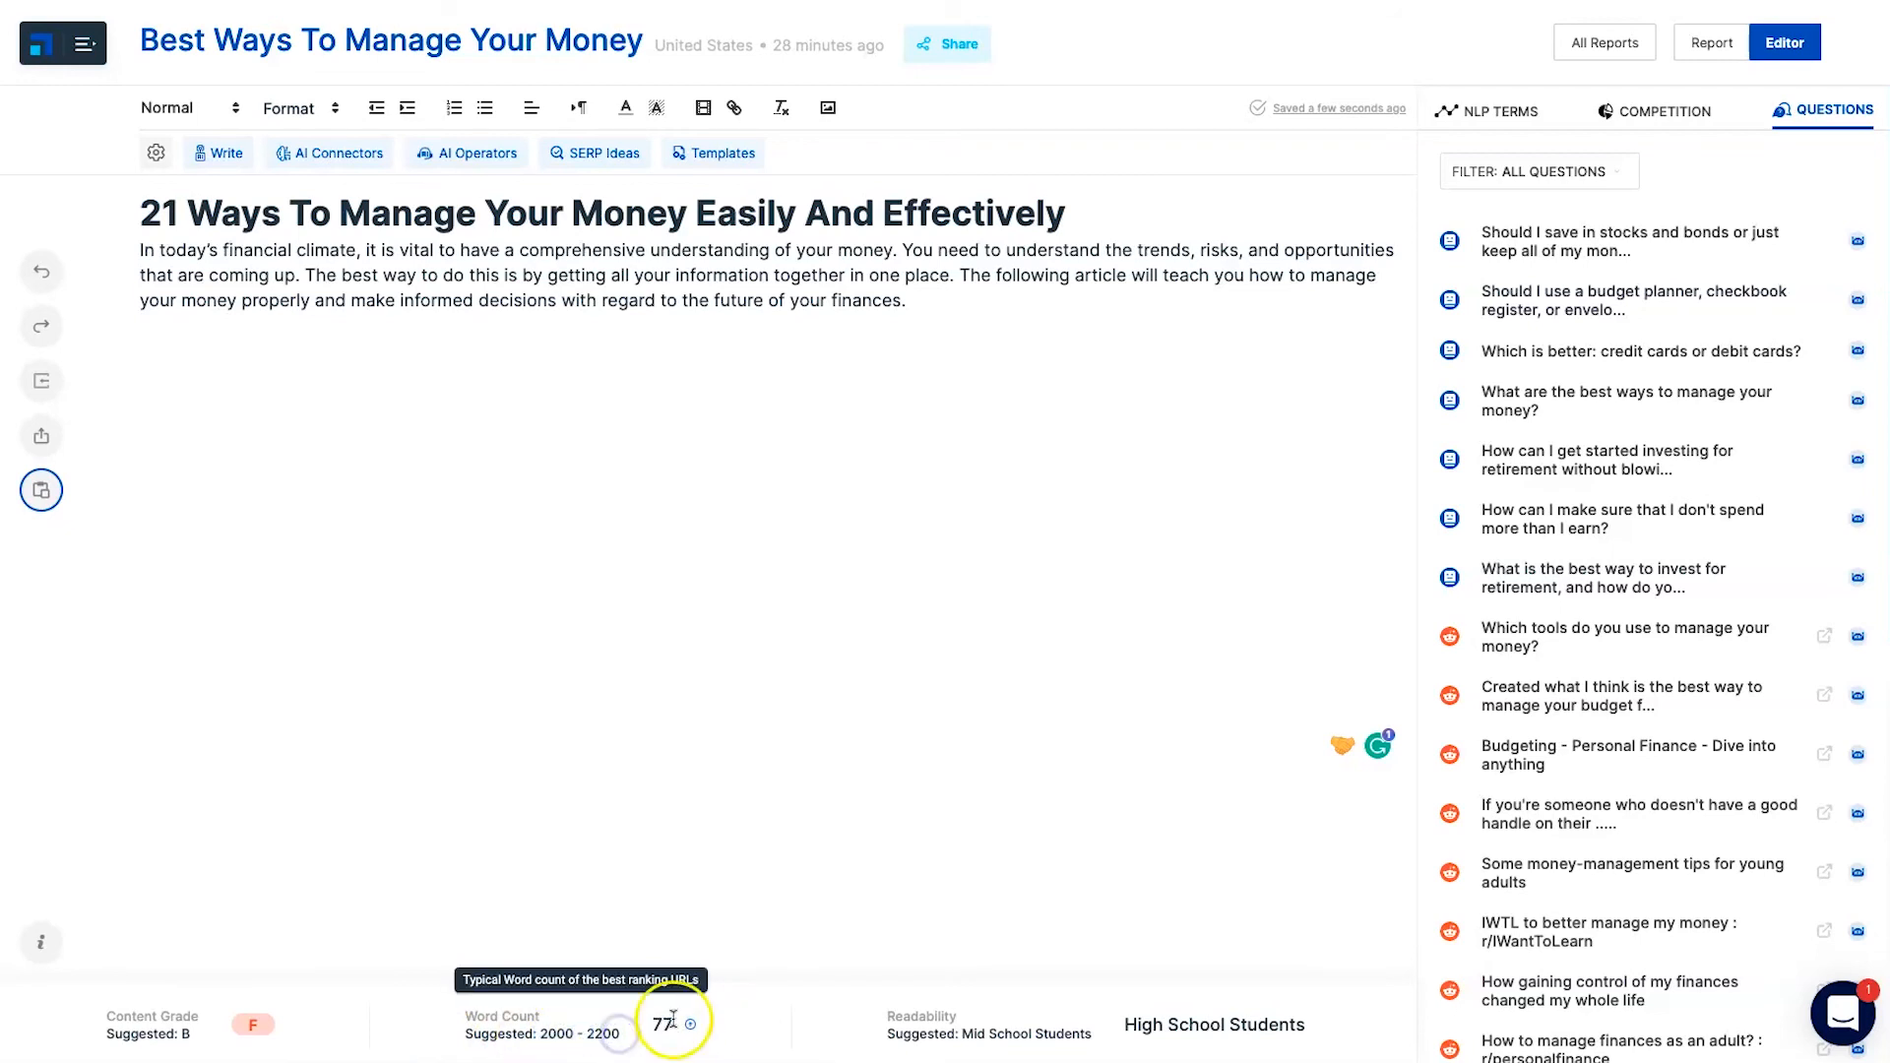
mouse_move(905, 1030)
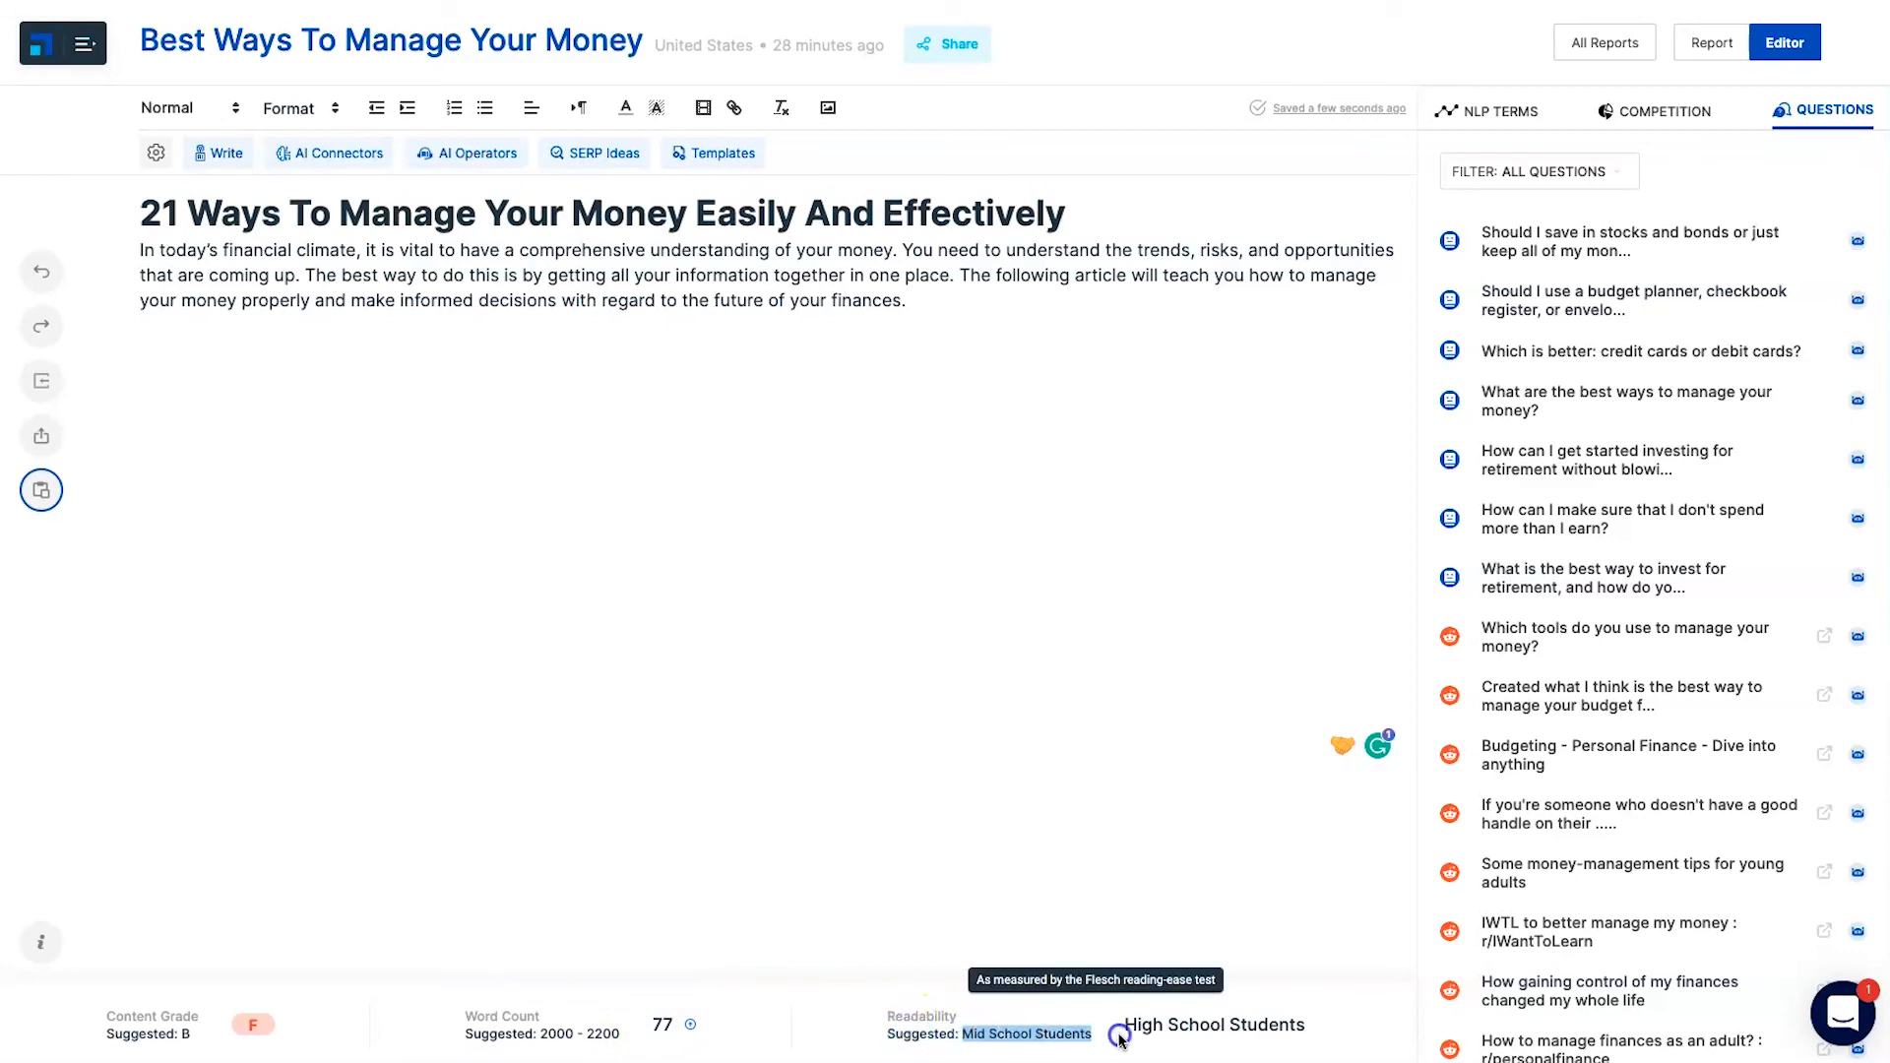
click(1086, 1026)
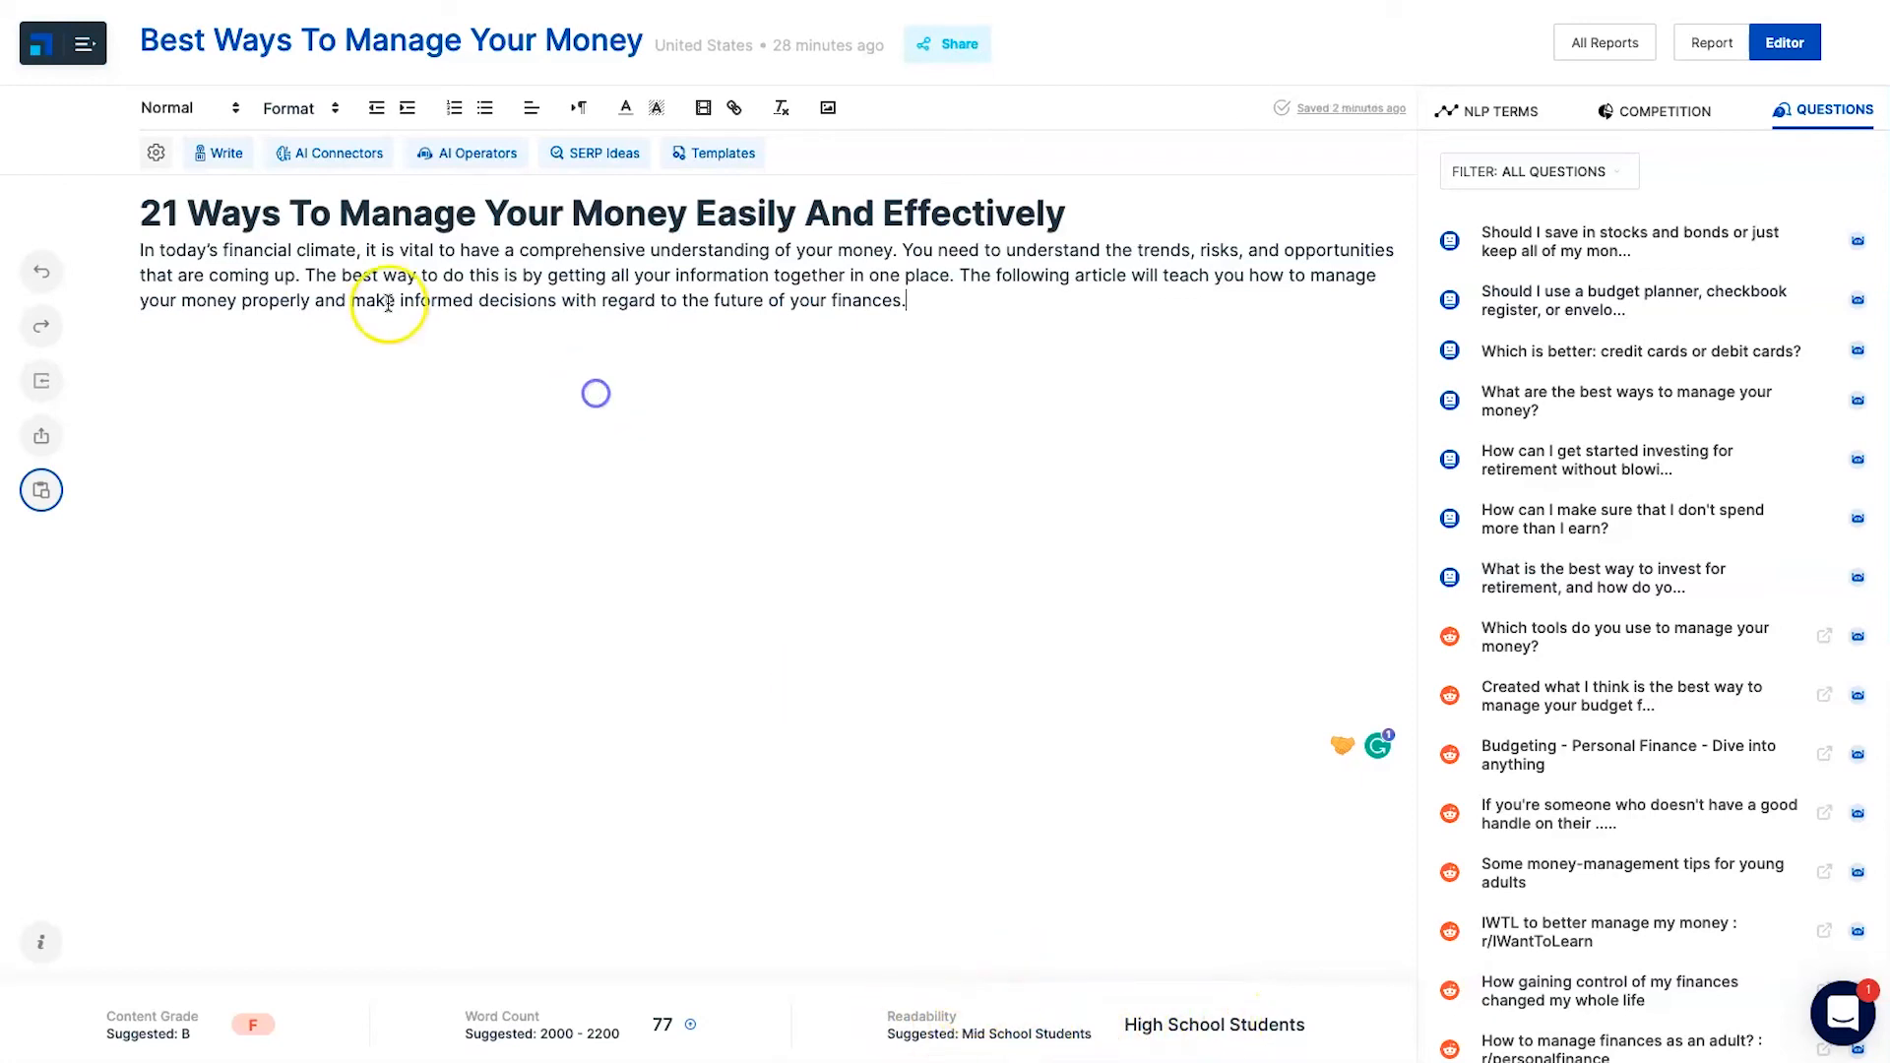
Insert the saved outline of headings below the introduction and look through it
click(406, 599)
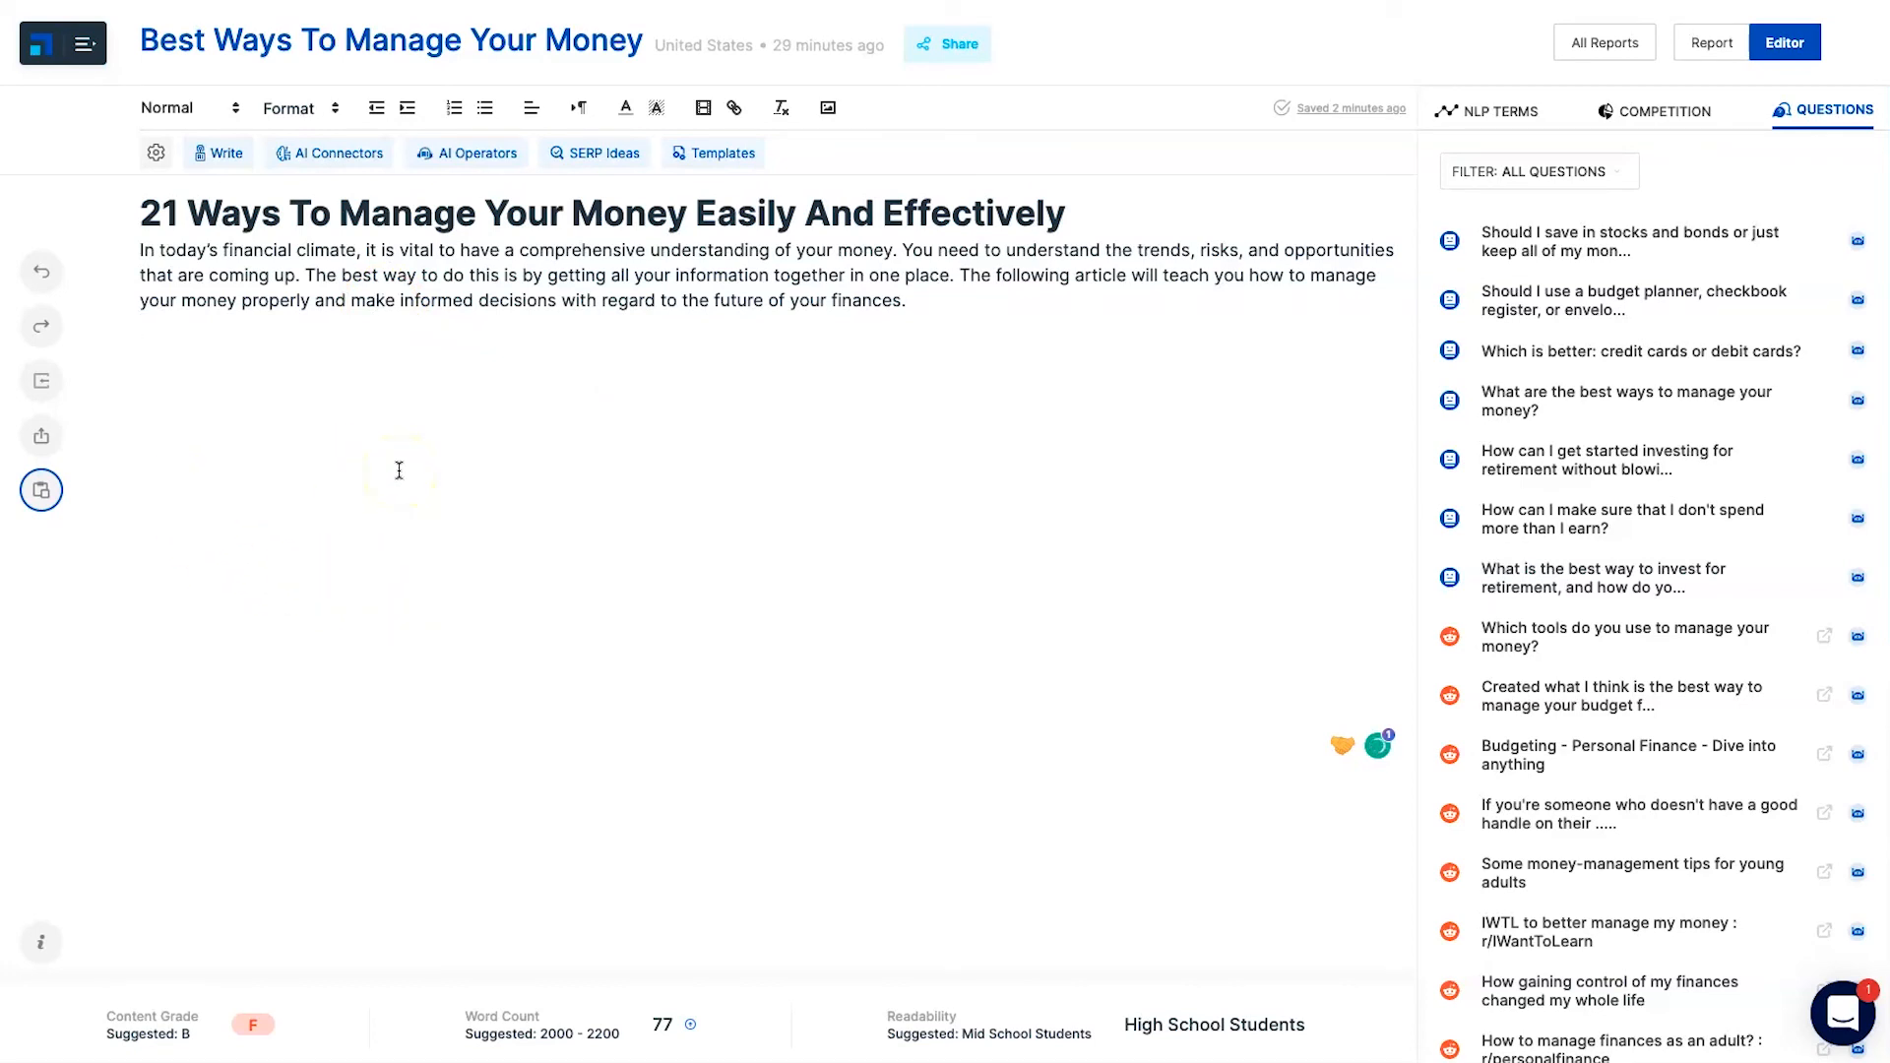
click(63, 493)
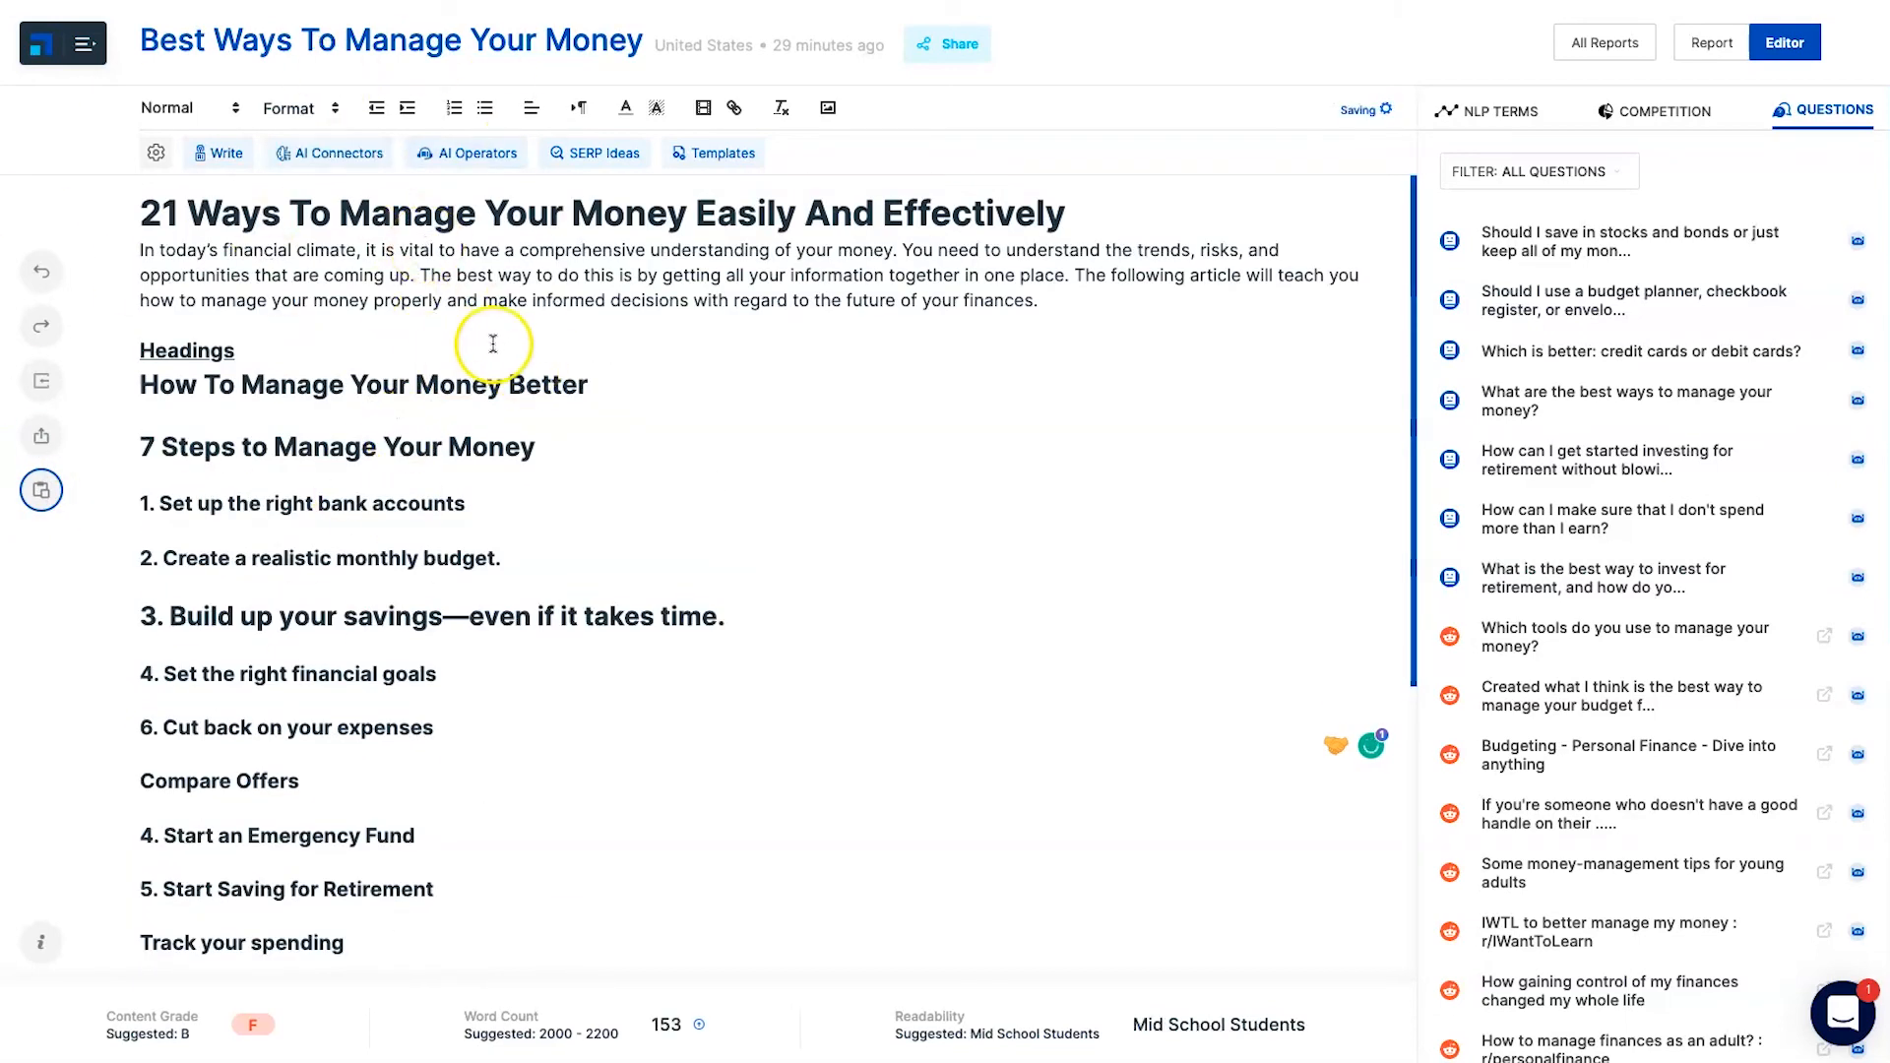
scroll(394, 571, down, 4)
scroll(401, 551, up, 4)
Delete the "Headings" label, the "How To Manage Your Money Better" heading and the leftover empty line
click(602, 376)
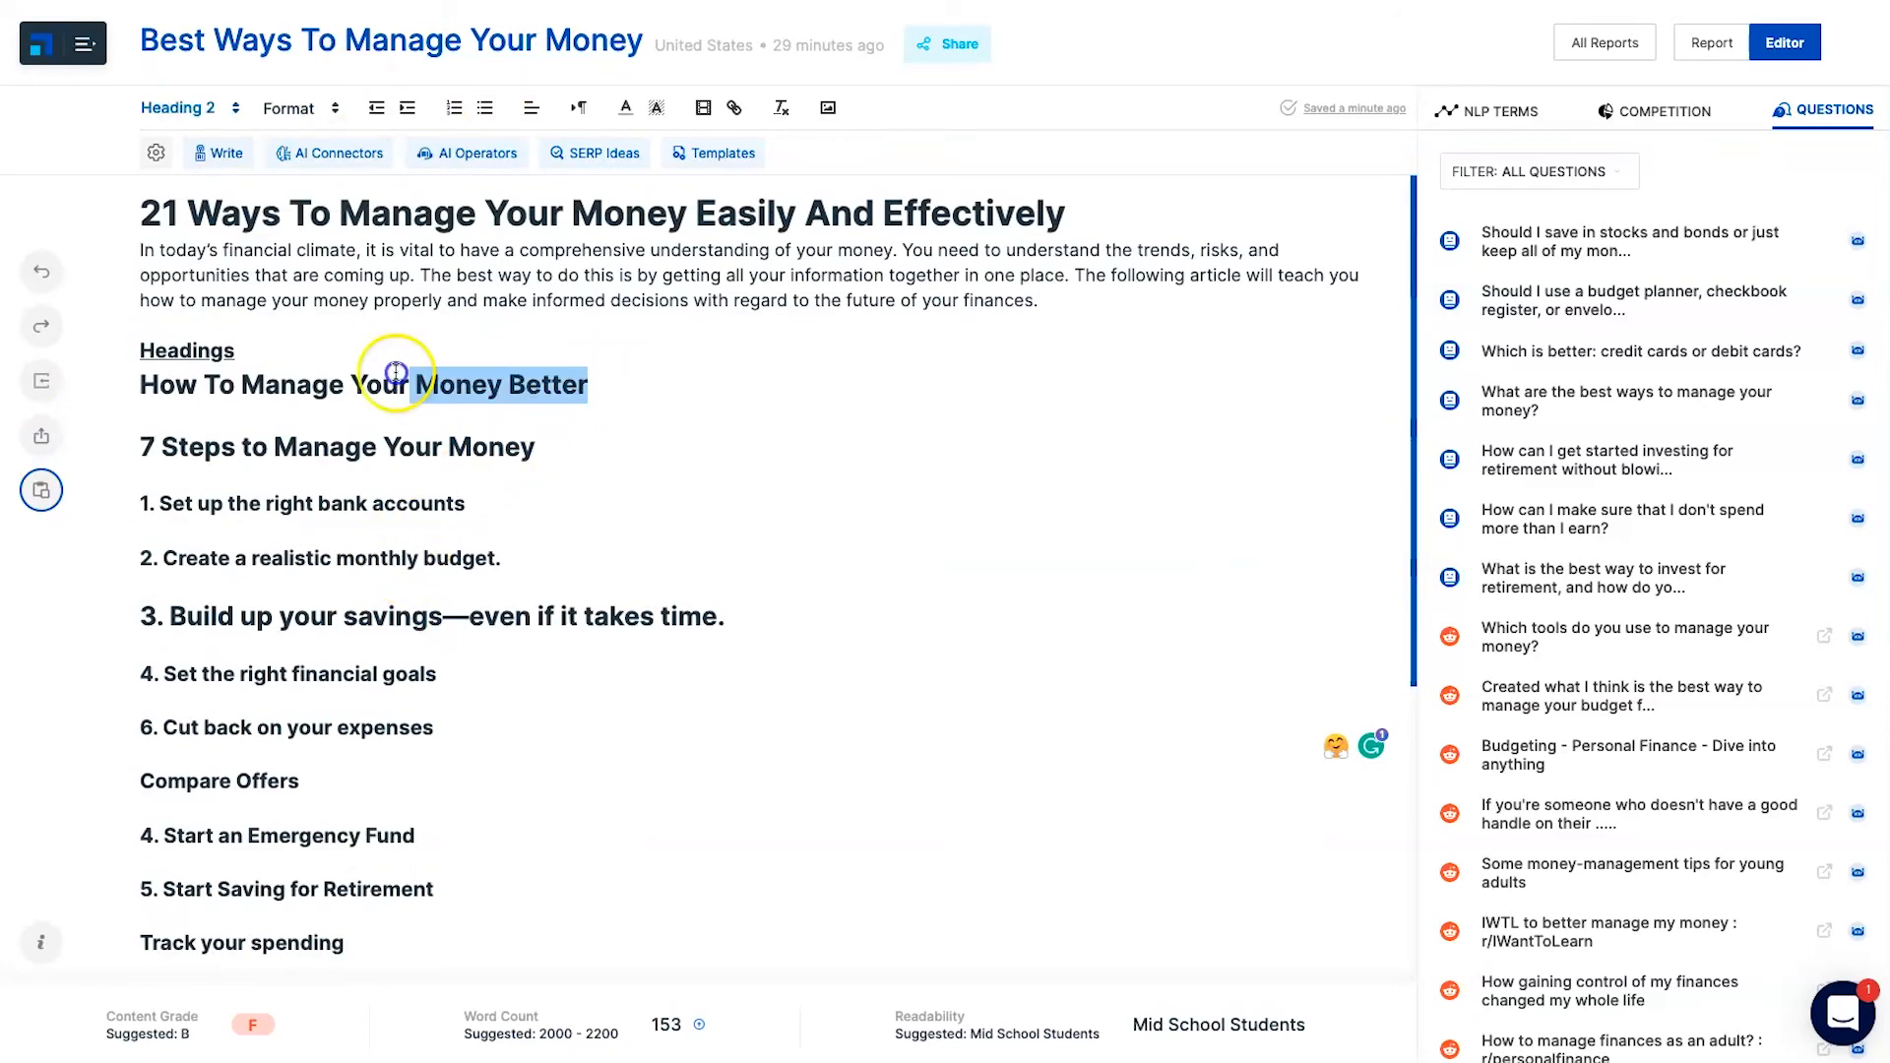
drag(514, 413, 139, 346)
key(BackSpace)
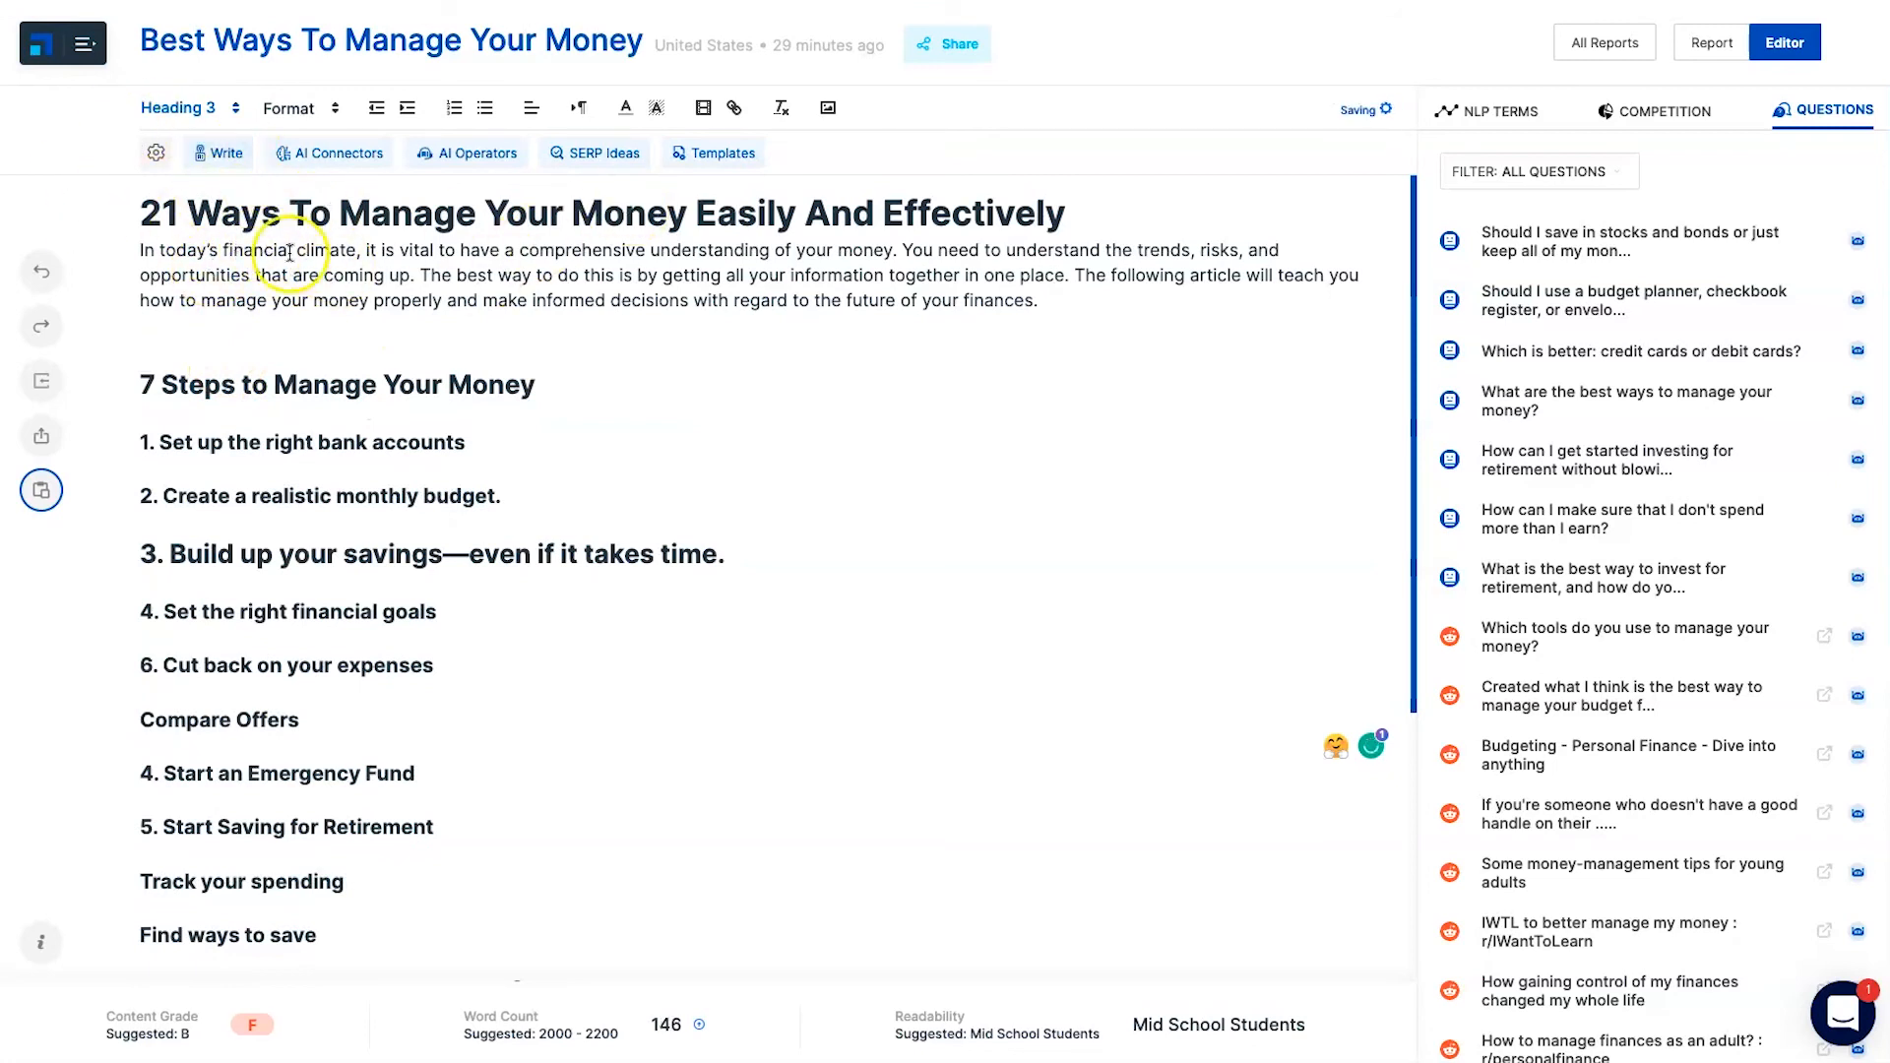
key(BackSpace)
Format "3. Build up your savings—even if it takes time." as Heading 3
double_click(218, 351)
triple_click(217, 352)
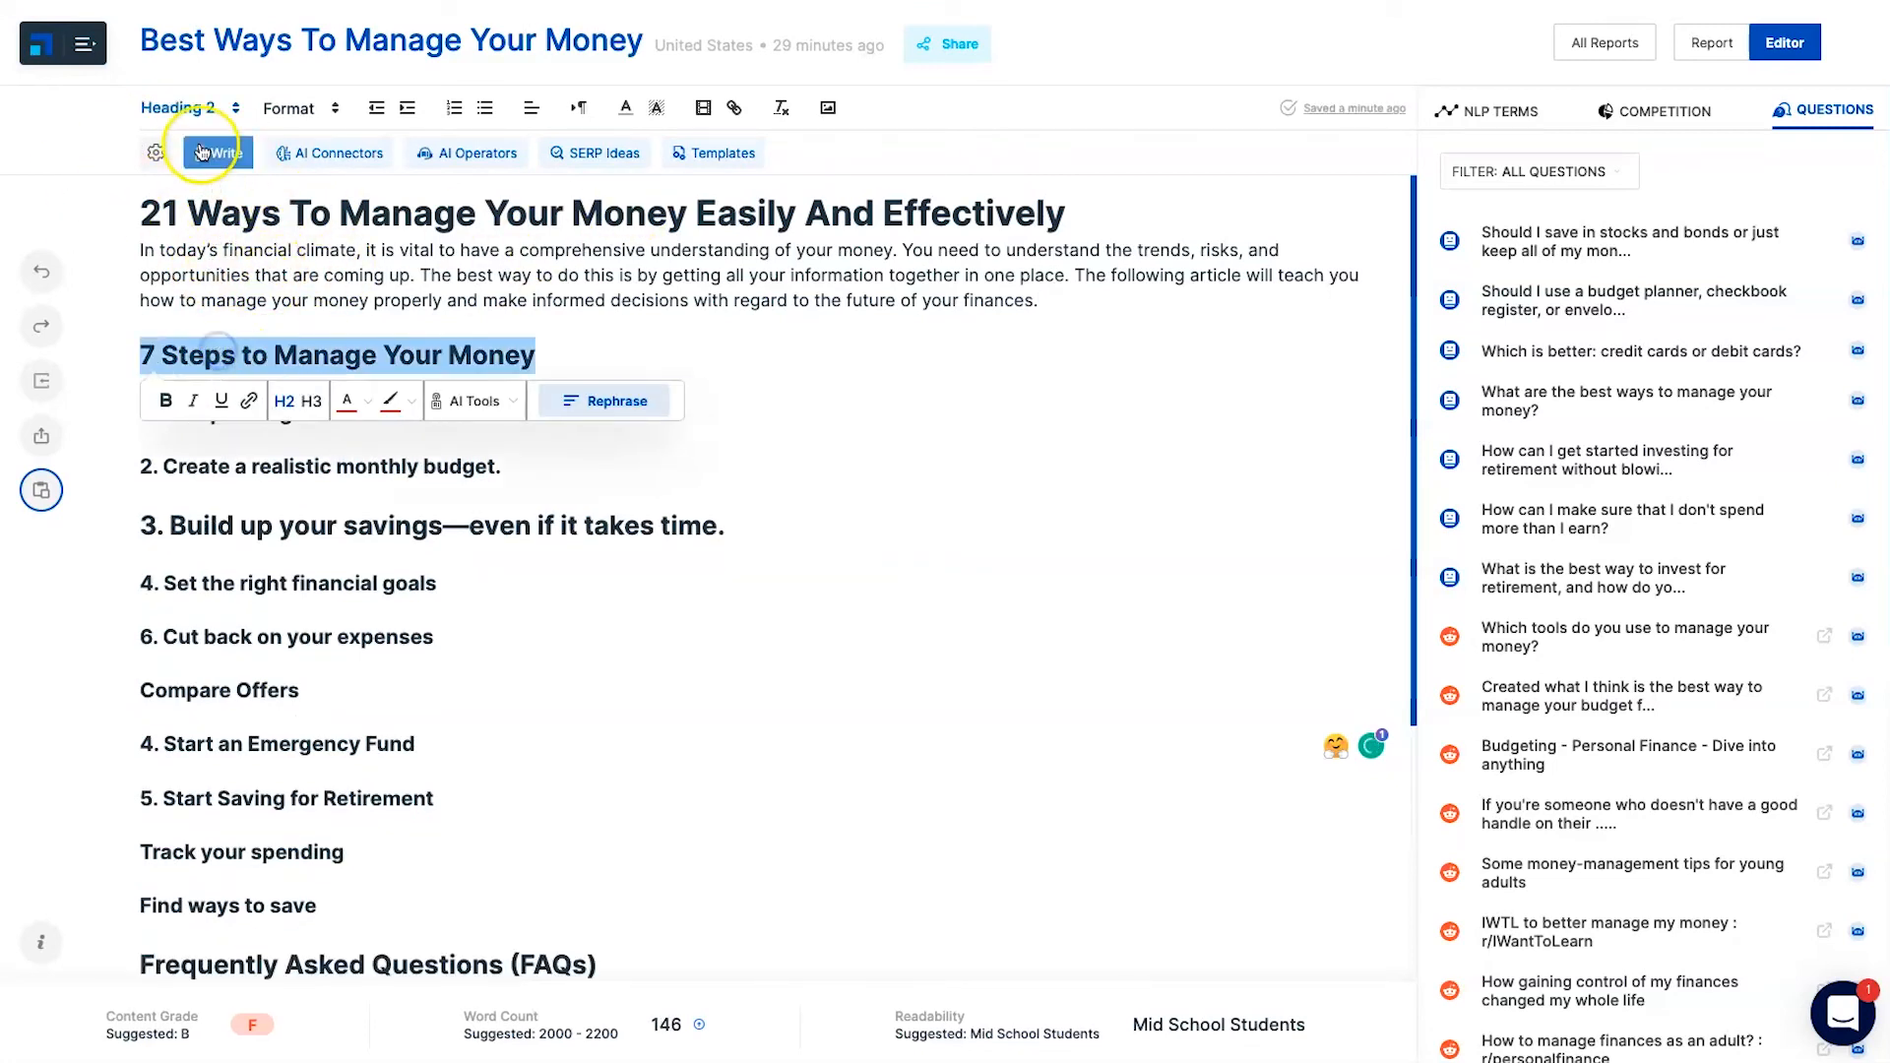
click(707, 351)
triple_click(359, 524)
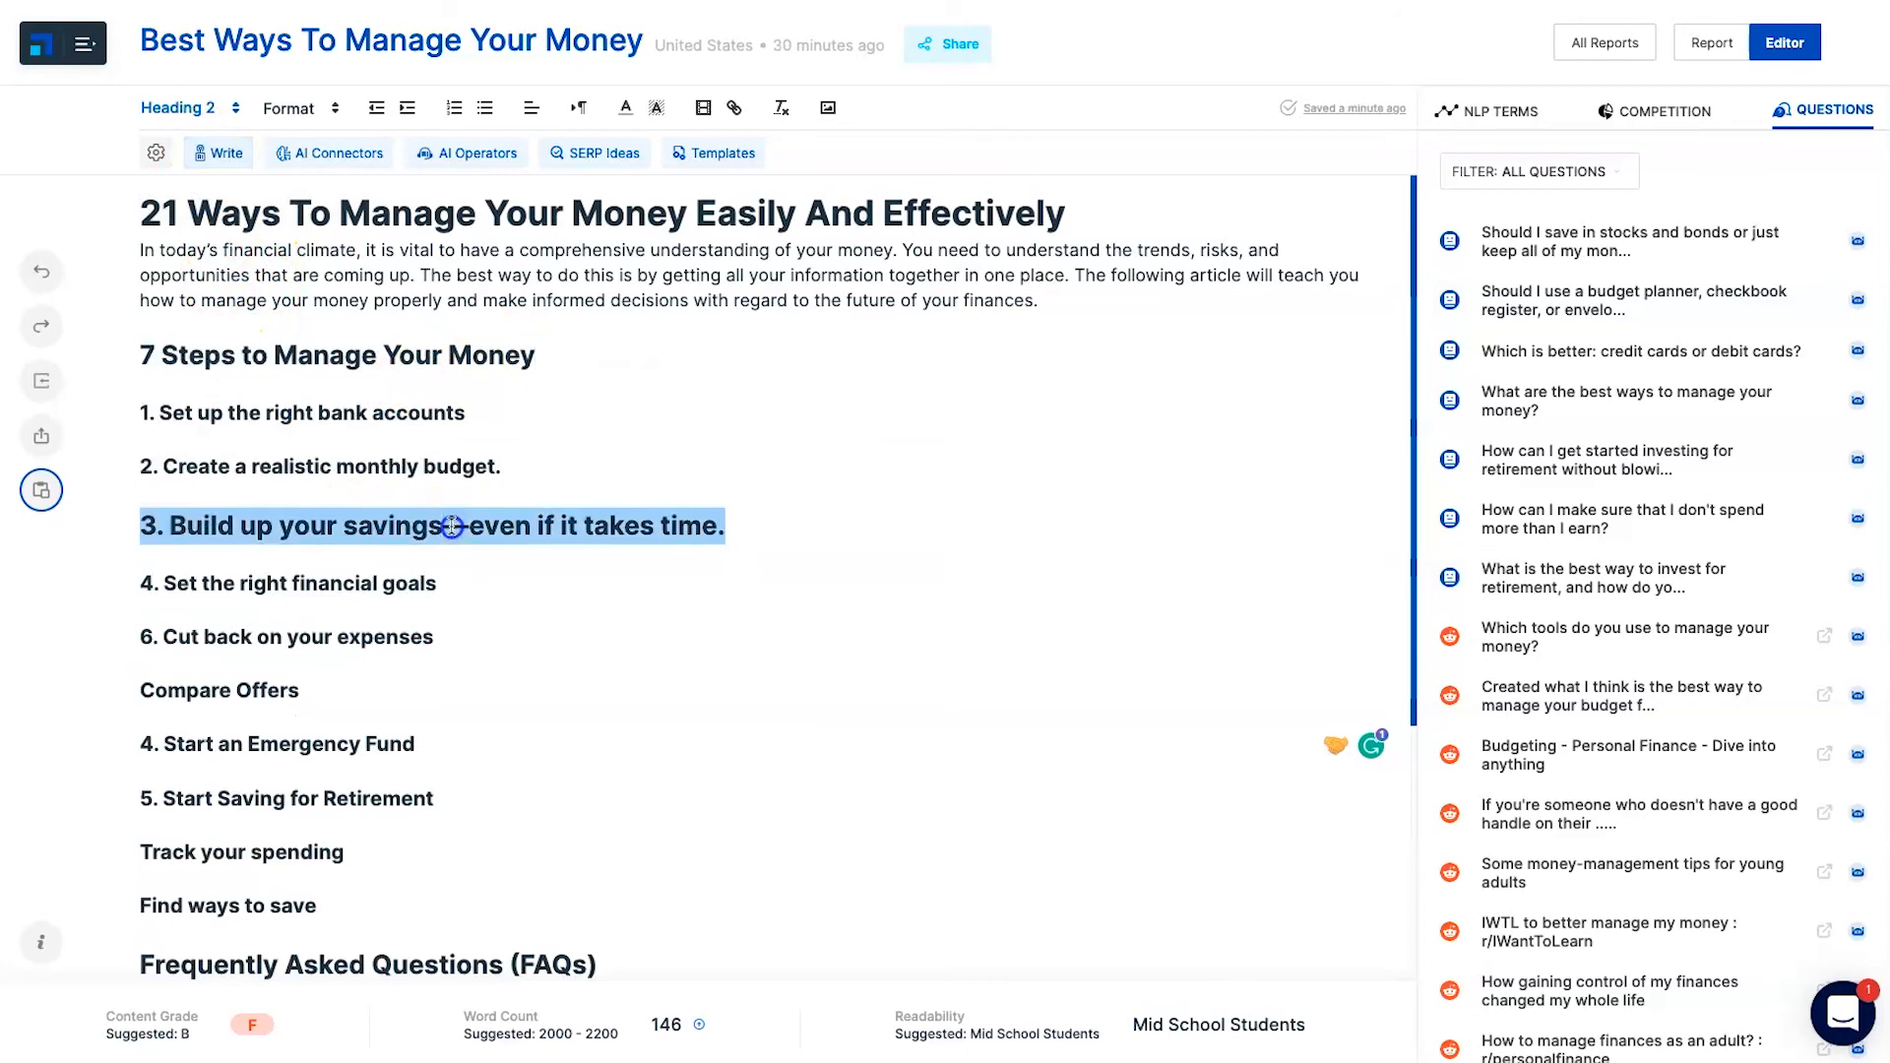
click(313, 462)
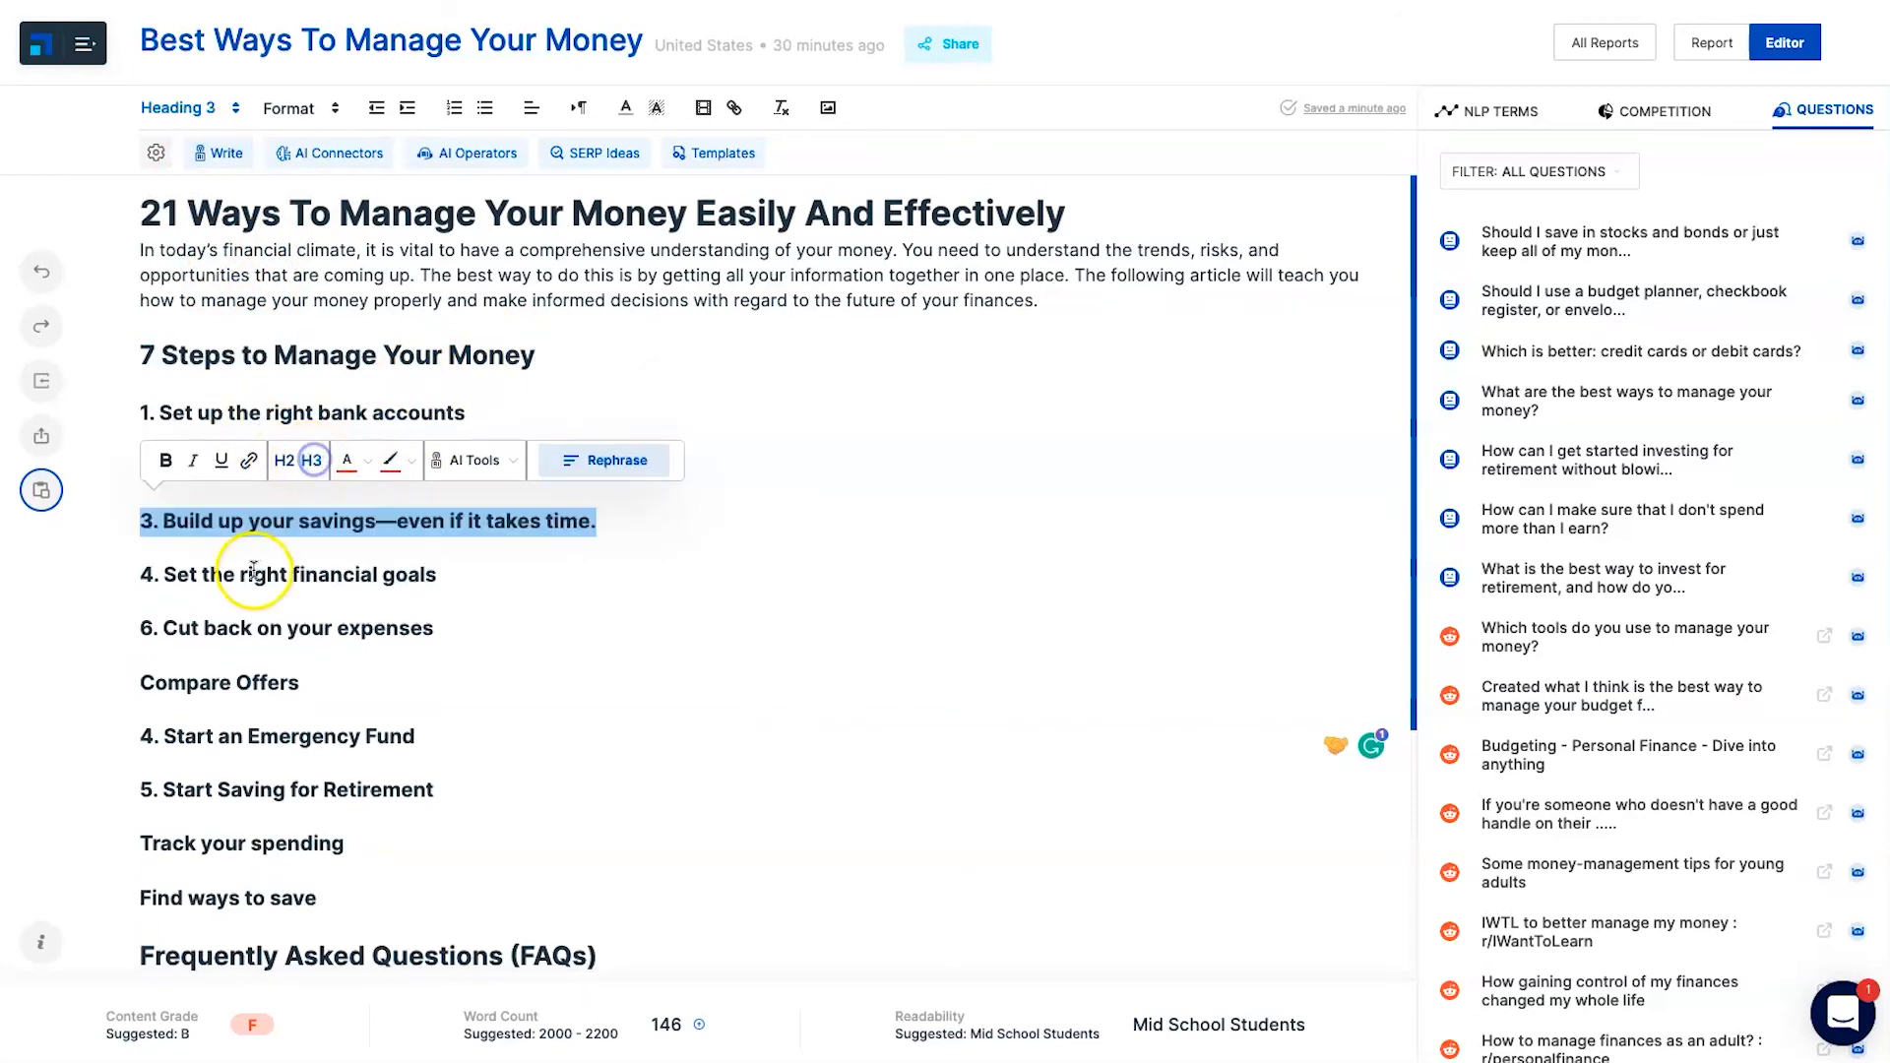
Renumber the heading "Cut back on your expenses" as 5 and number "Compare Offers" as 6
click(248, 574)
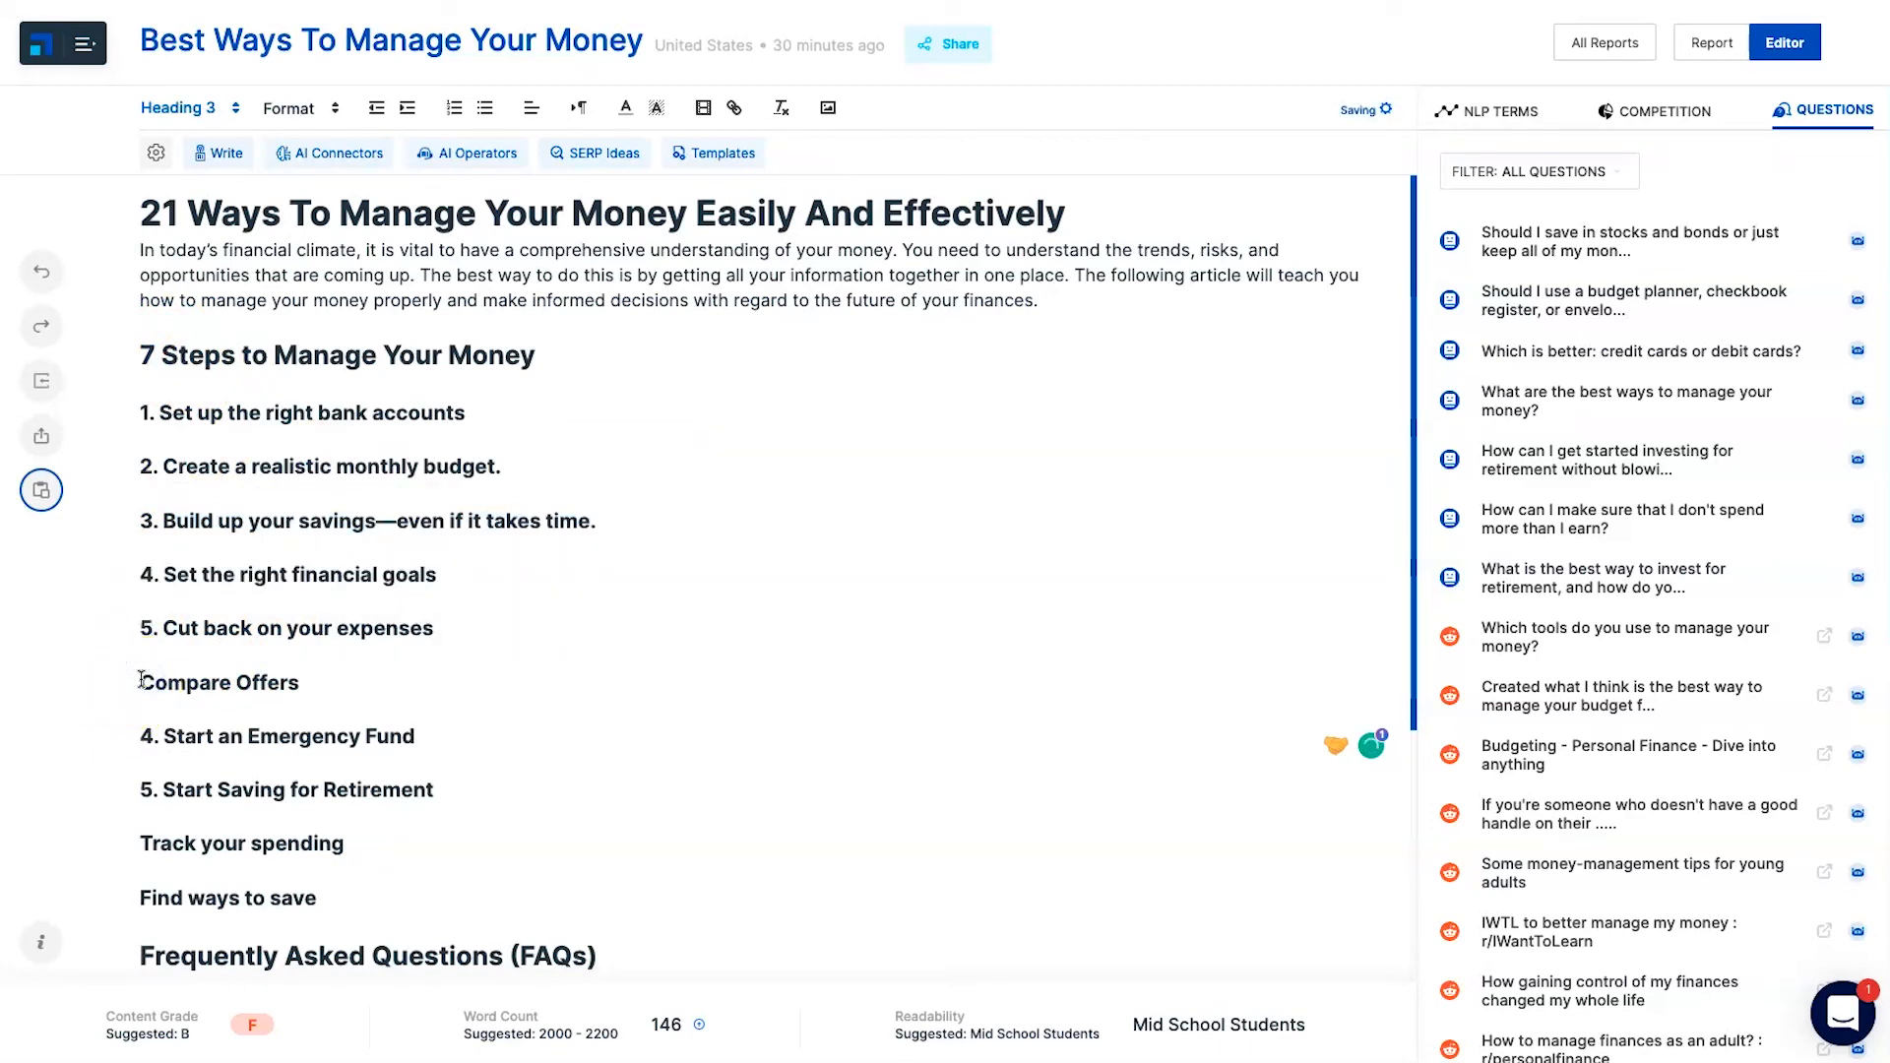
key(BackSpace)
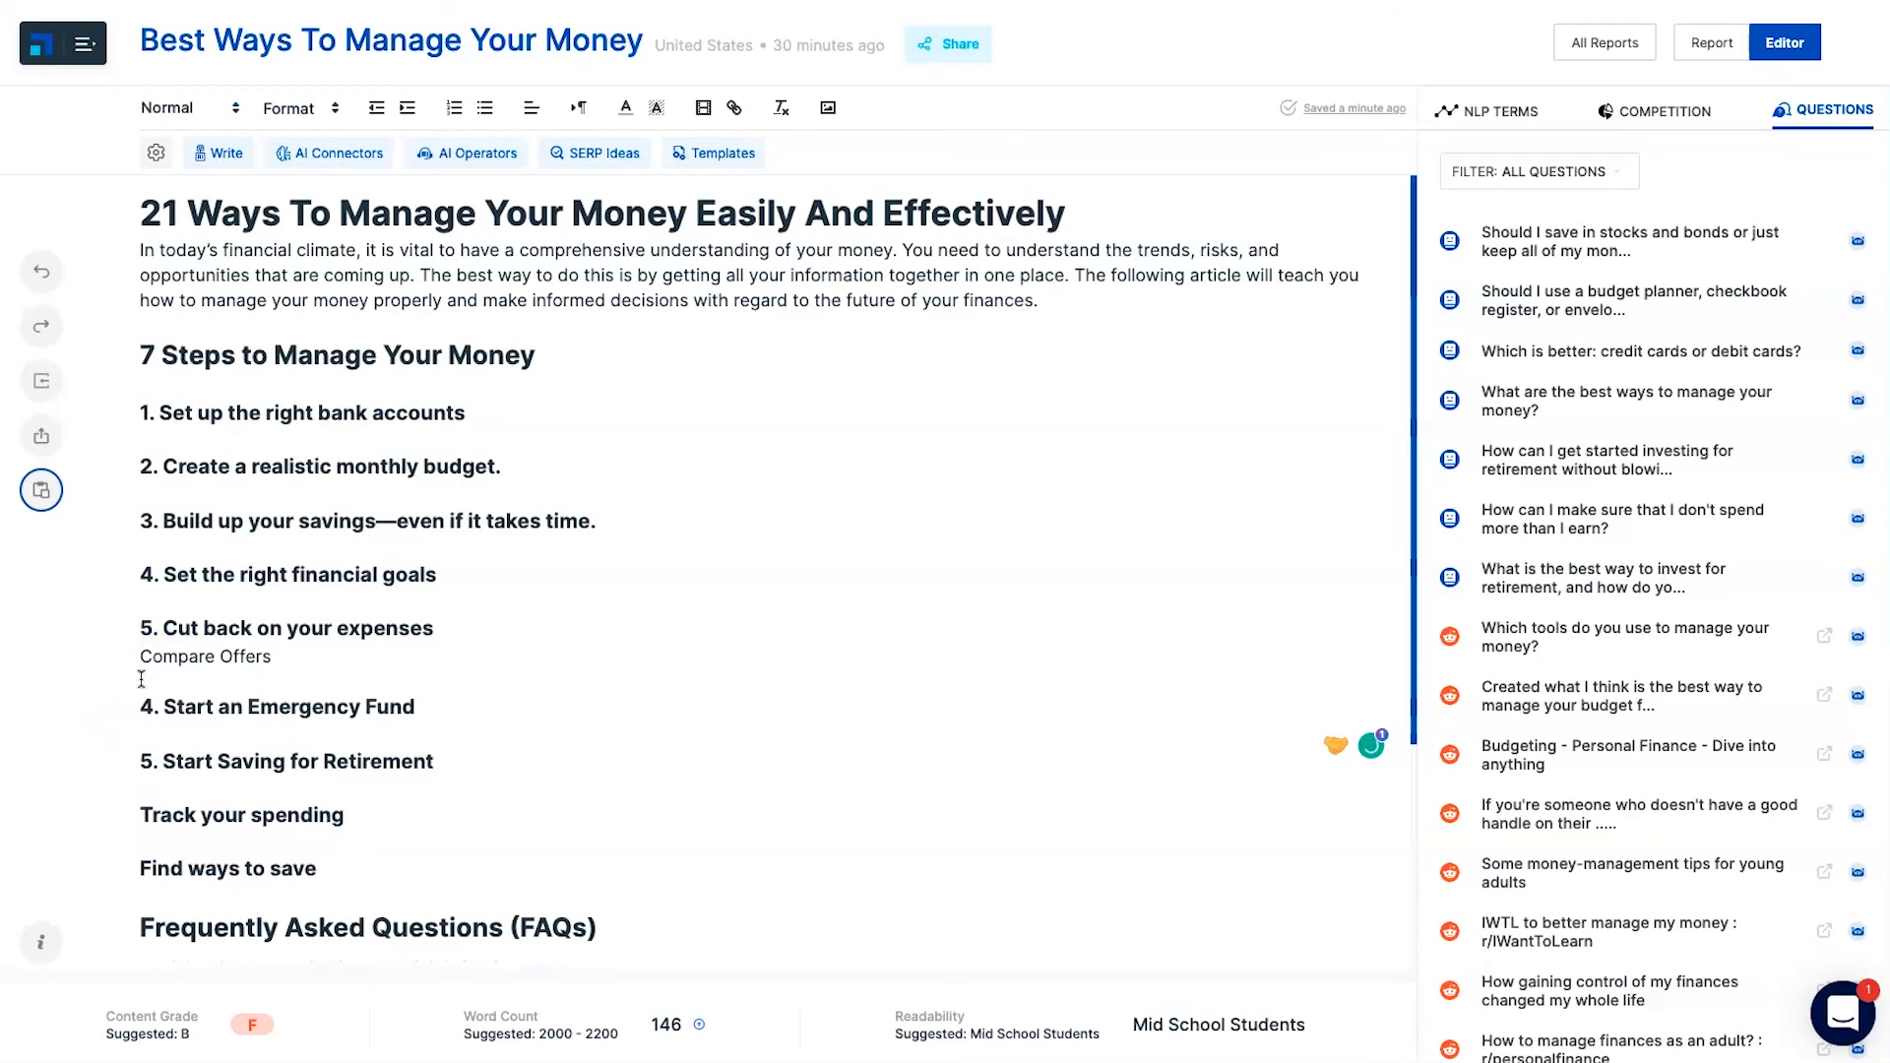
key(ctrl+z)
click(876, 547)
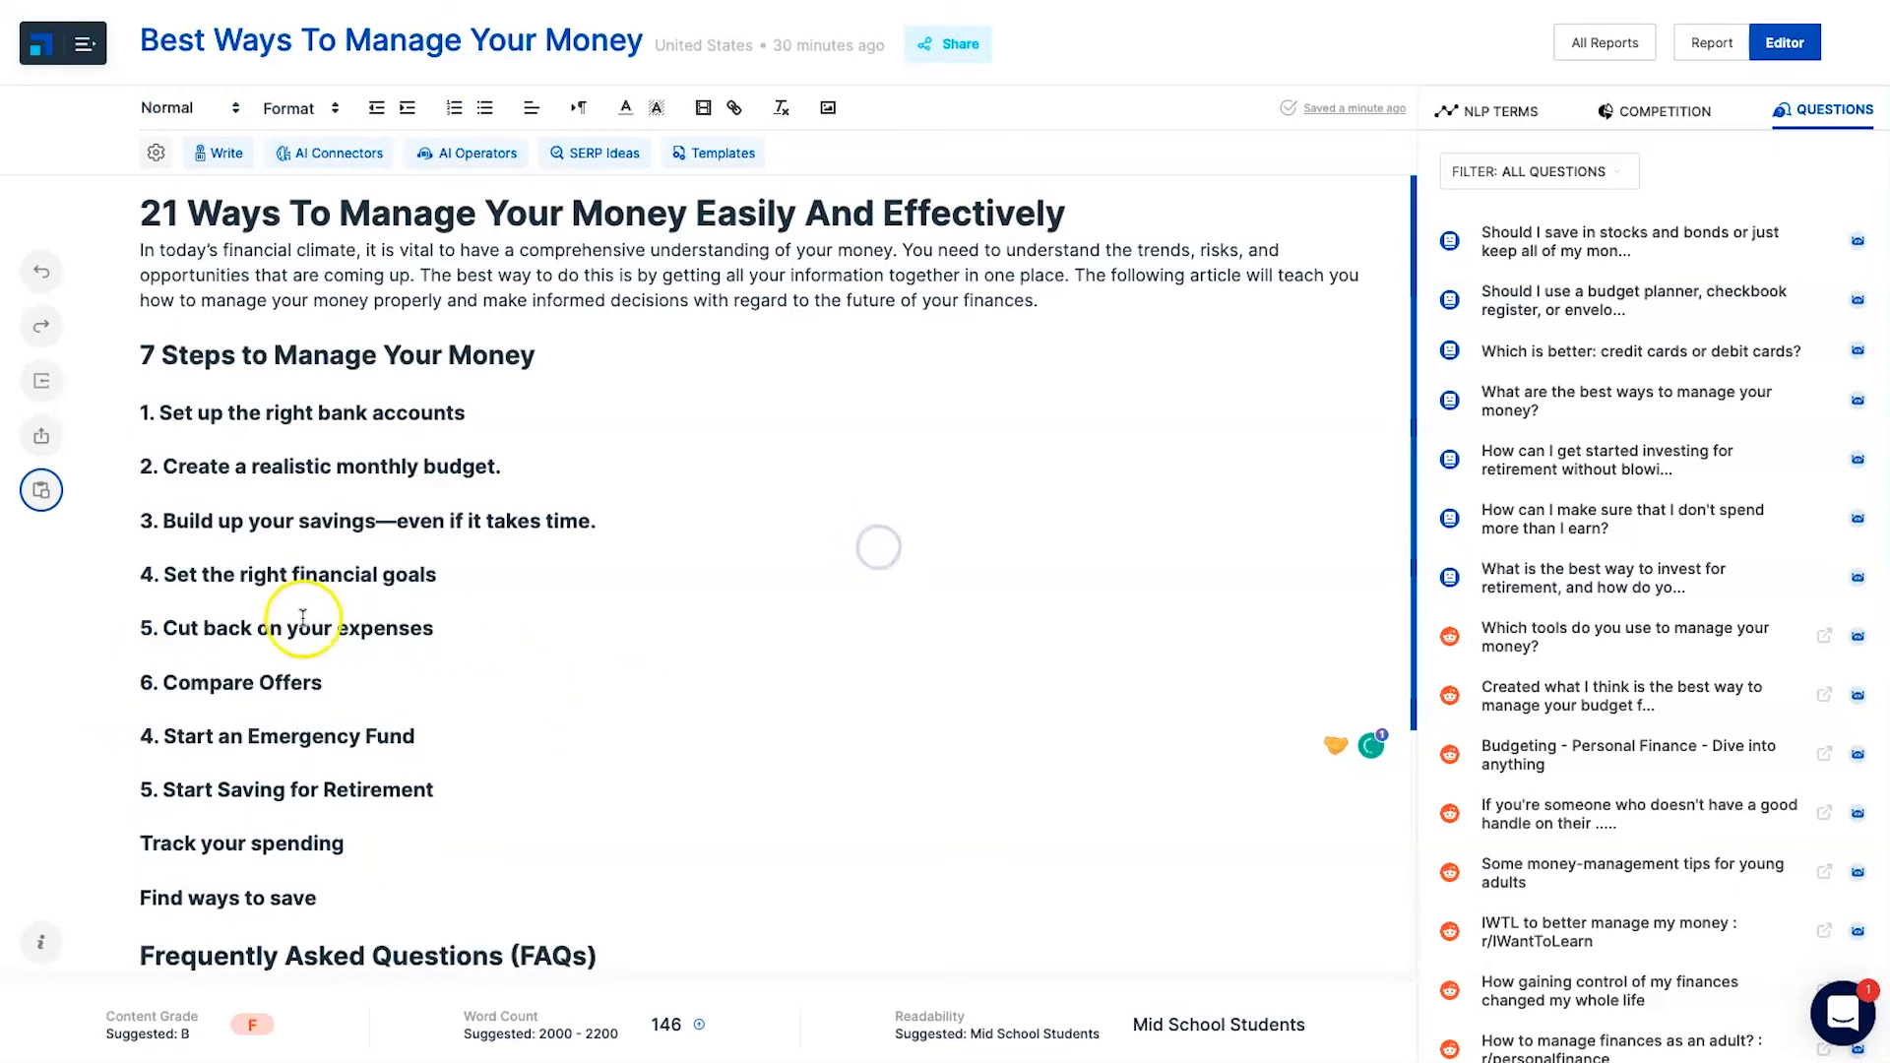
Renumber the heading "Start an Emergency Fund" as 7 and "Start Saving for Retirement" as 8
double_click(148, 745)
text(7)
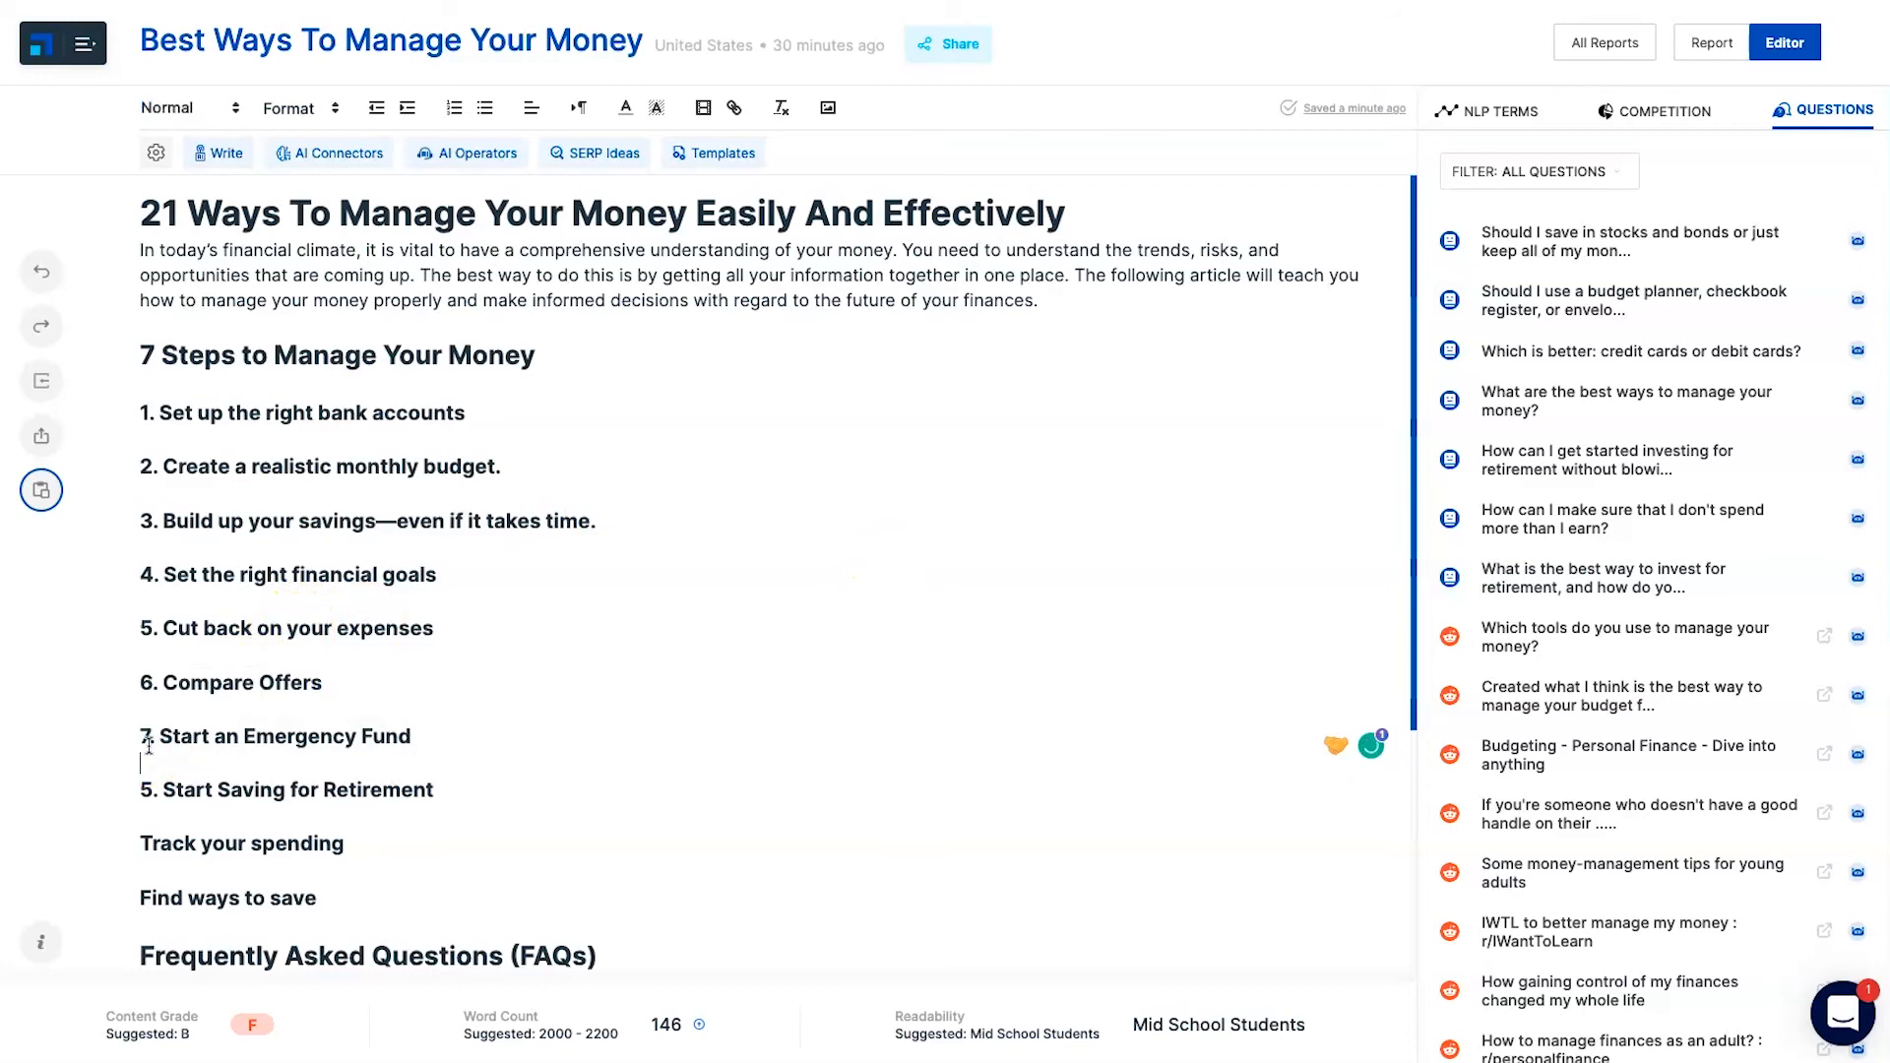
key(shift+Left)
text(8)
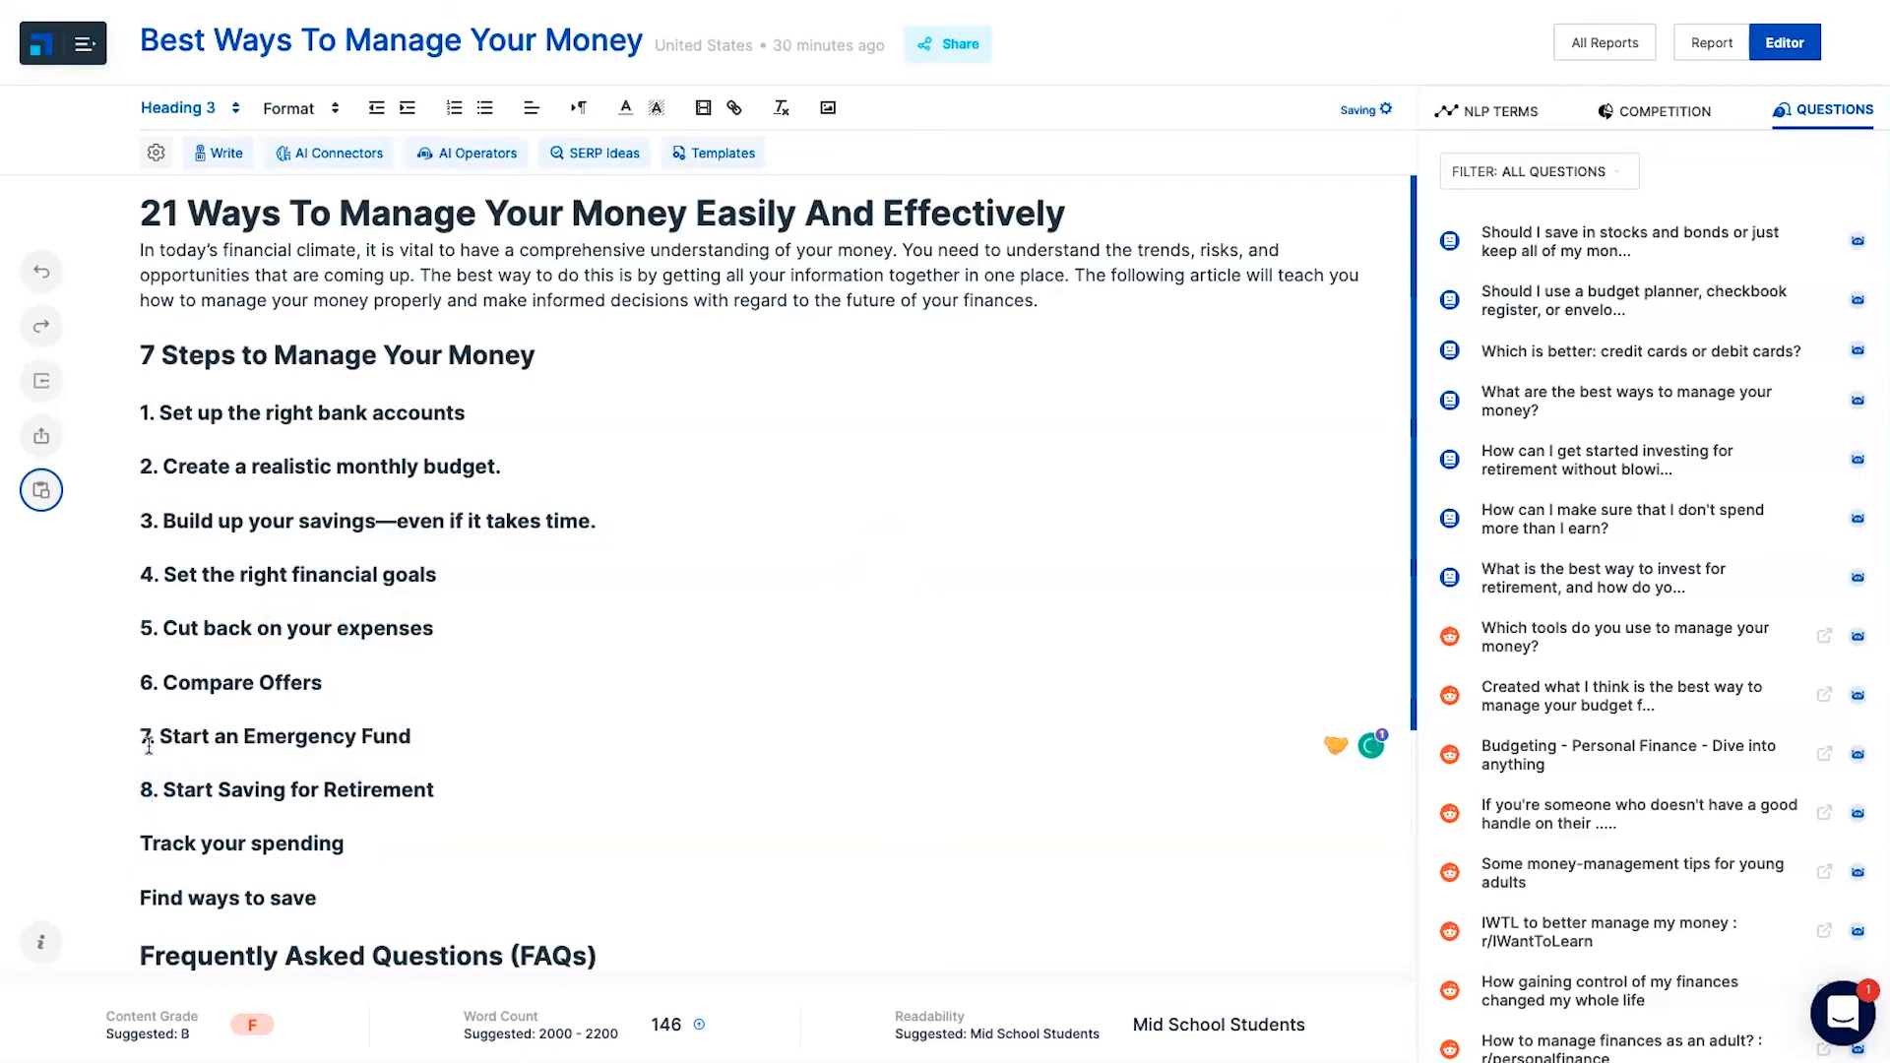
Number the heading "Track your spending" as 9 and "Find ways to save" as 10
click(138, 848)
text(1.)
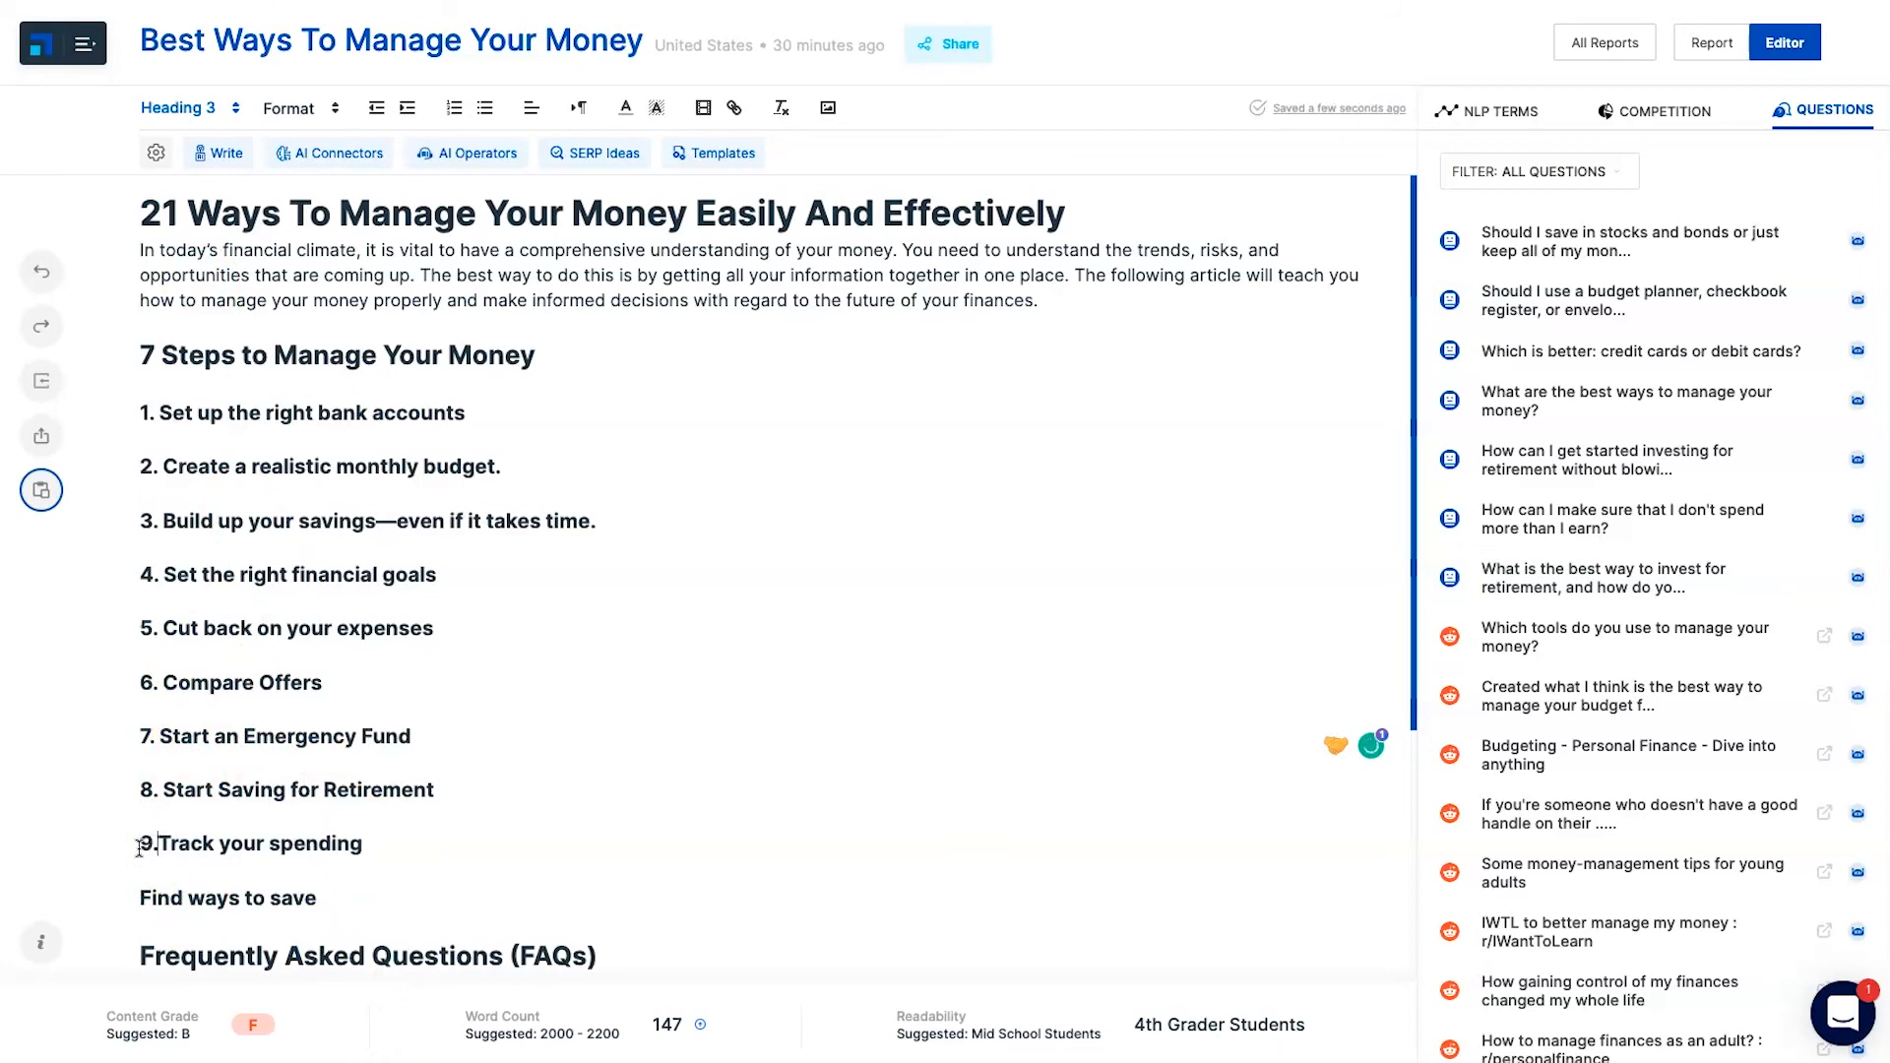
key(ctrl+z)
text(9.)
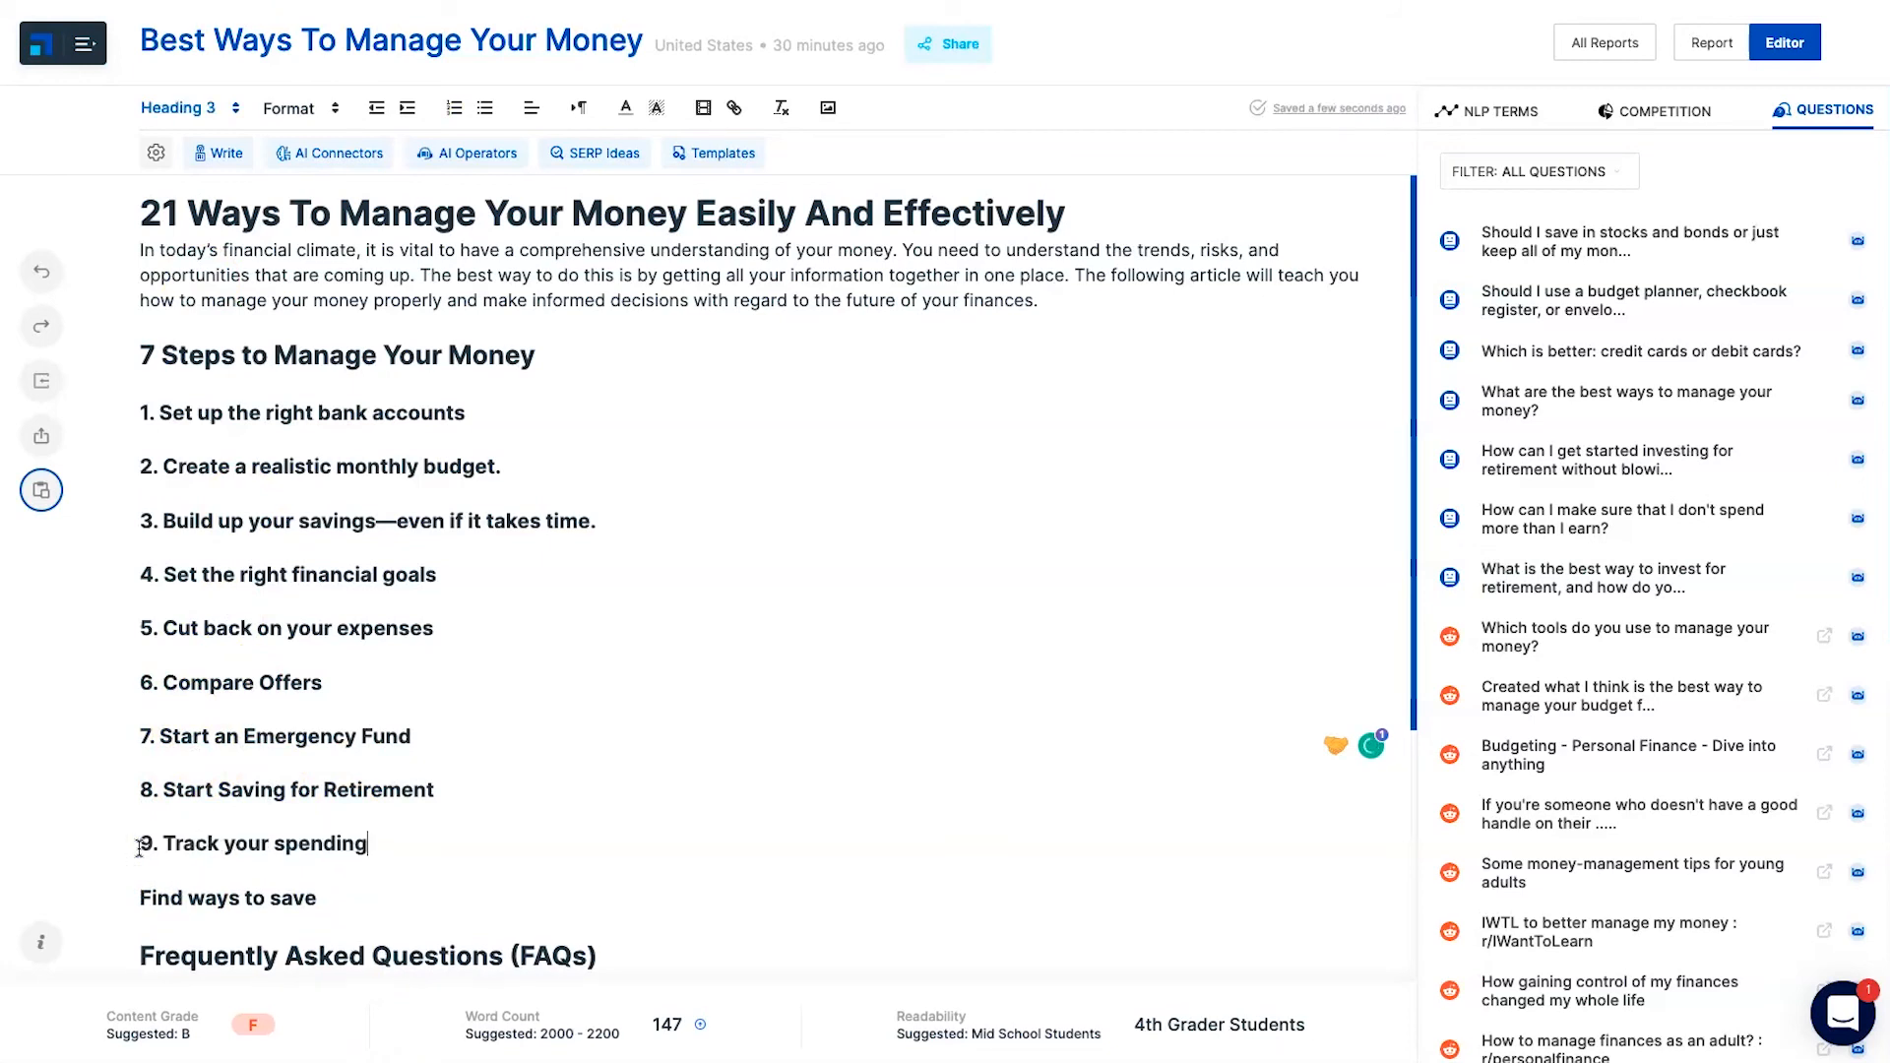
key(End)
click(139, 896)
text(10.)
click(515, 887)
scroll(515, 887, down, 3)
scroll(294, 748, up, 3)
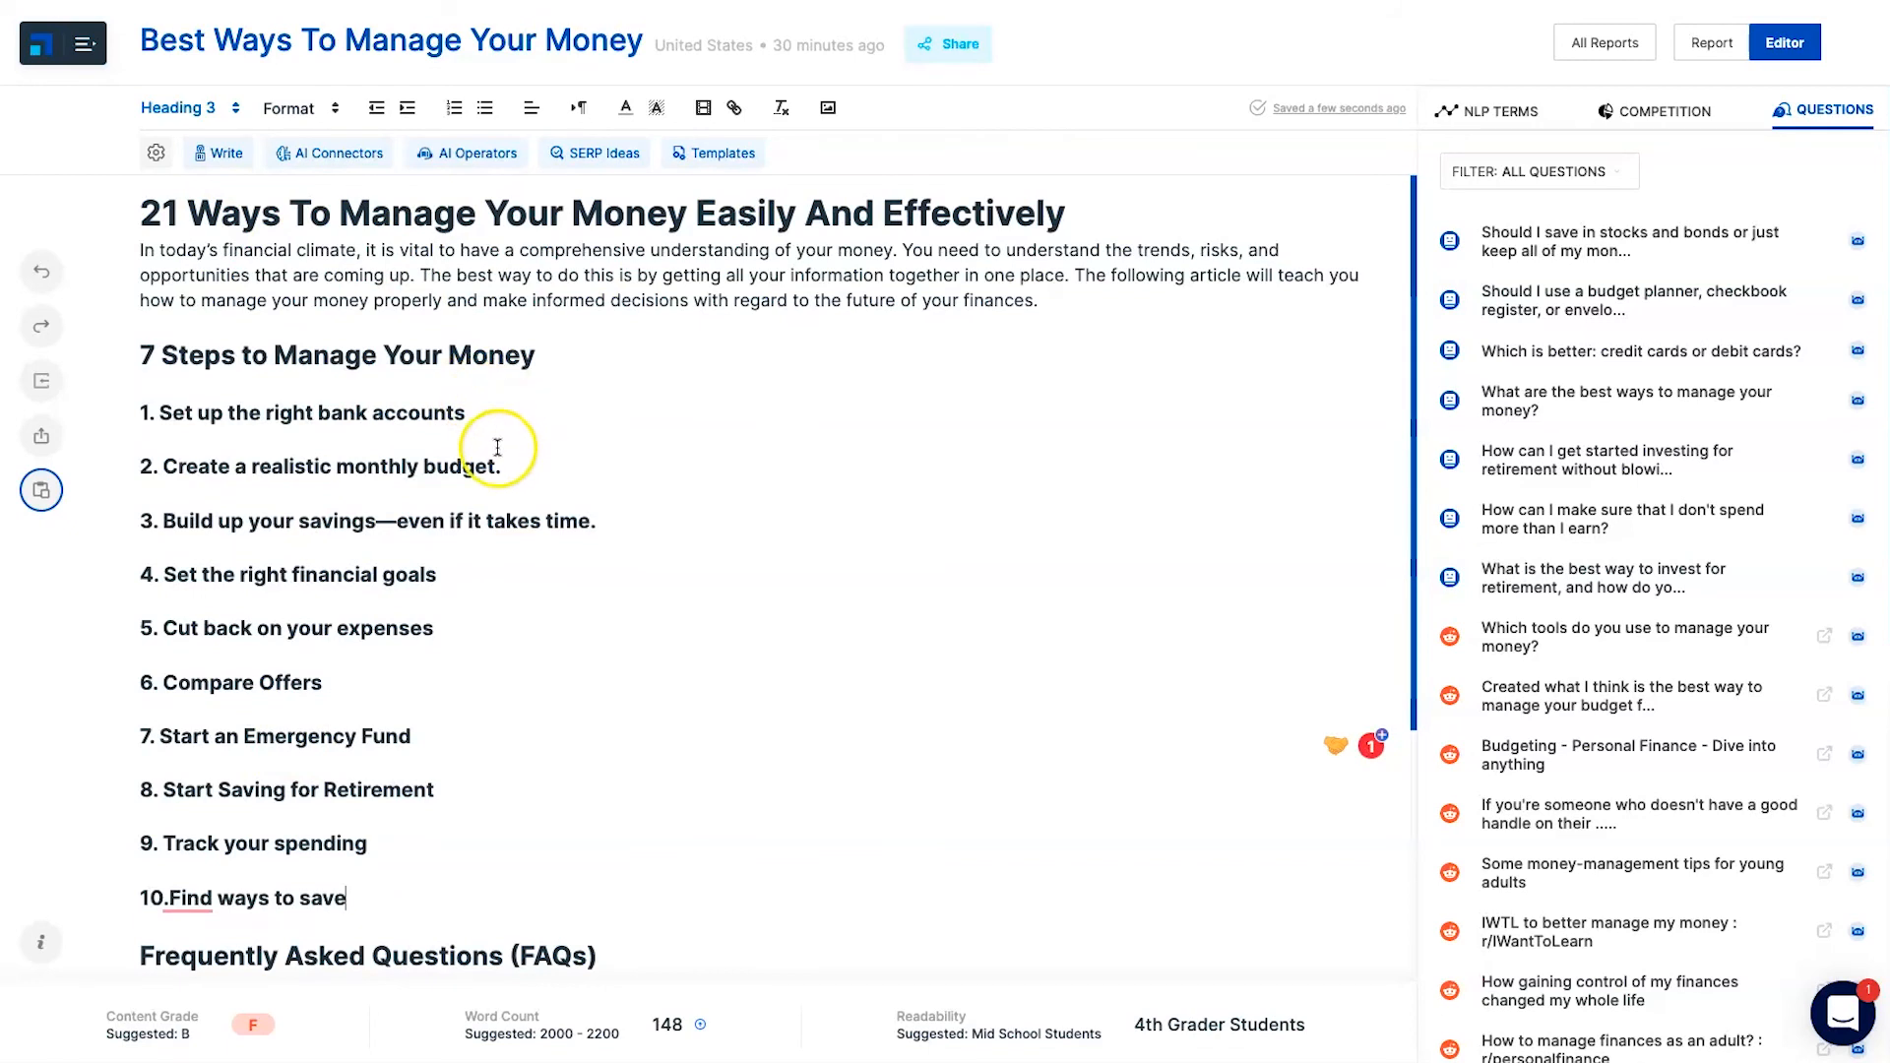
Add an empty line under "1. Set up the right bank accounts" and generate that section's text with the AI Write tool
key(Return)
click(342, 421)
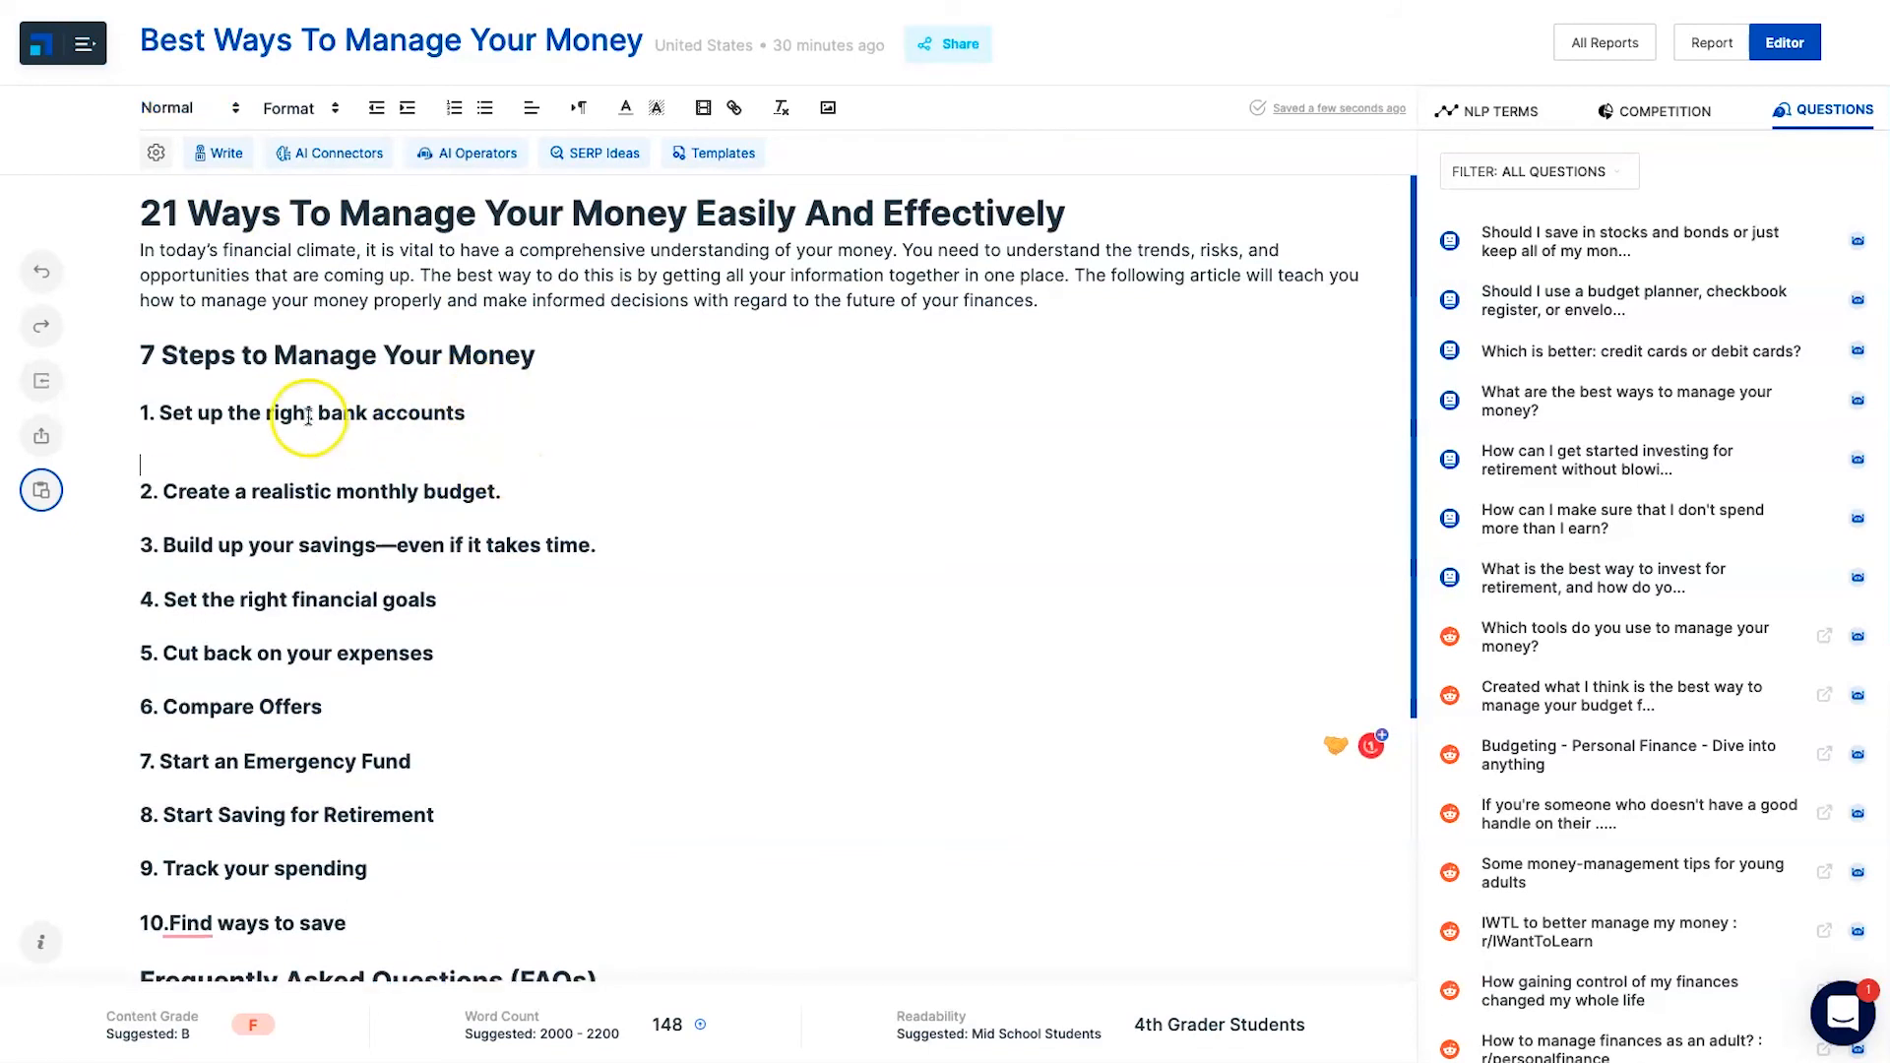
triple_click(272, 400)
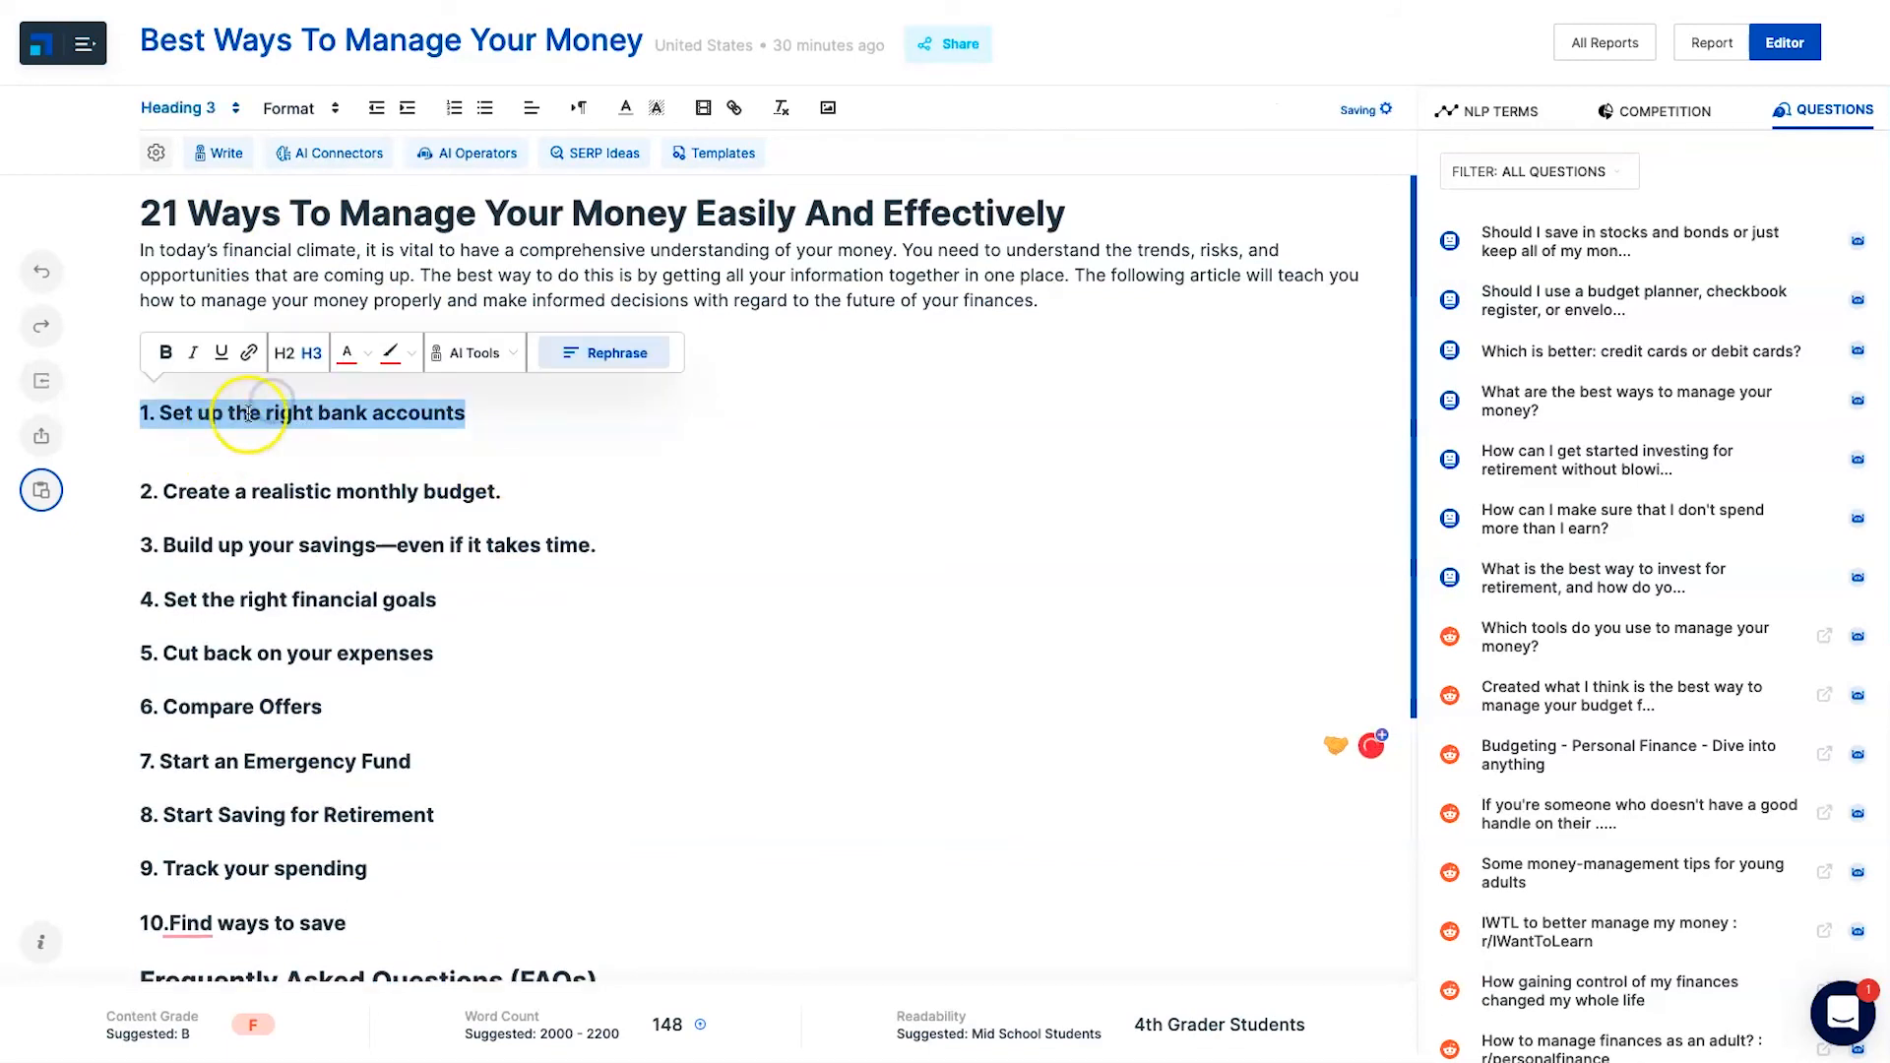
click(311, 412)
triple_click(311, 413)
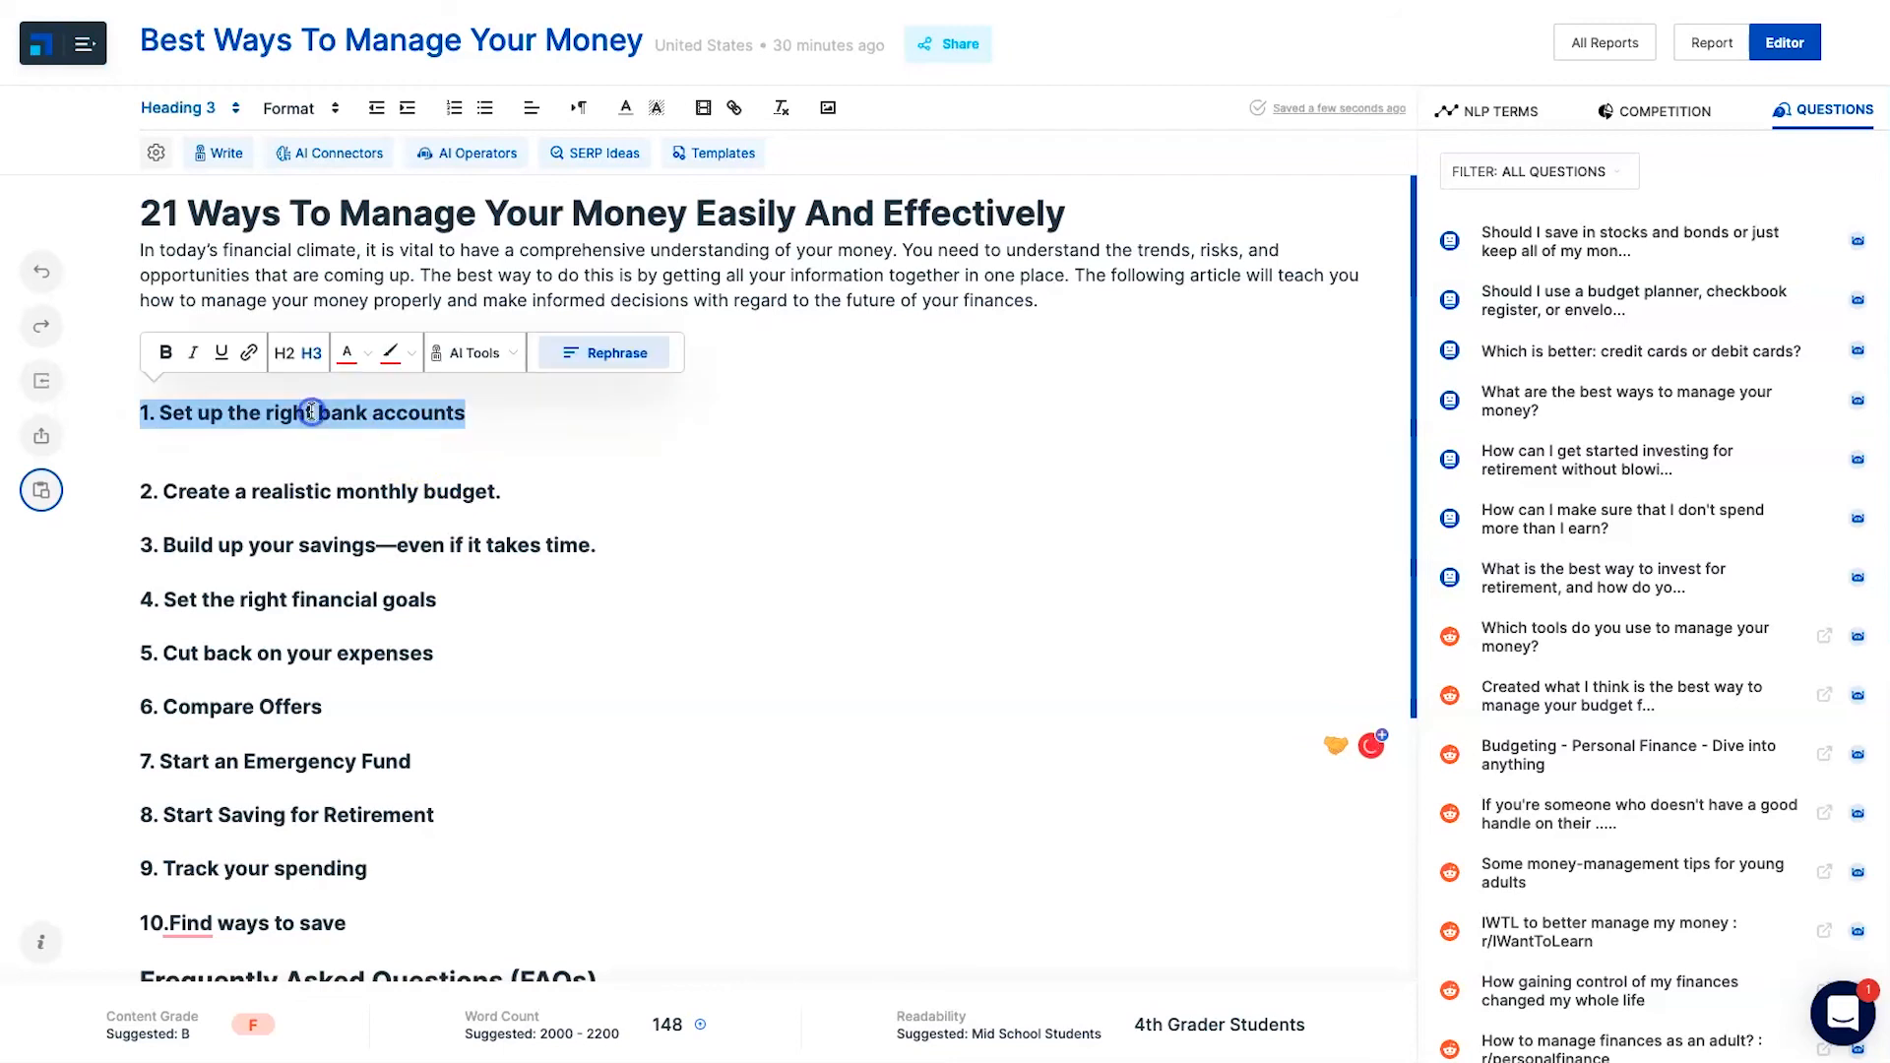
click(506, 352)
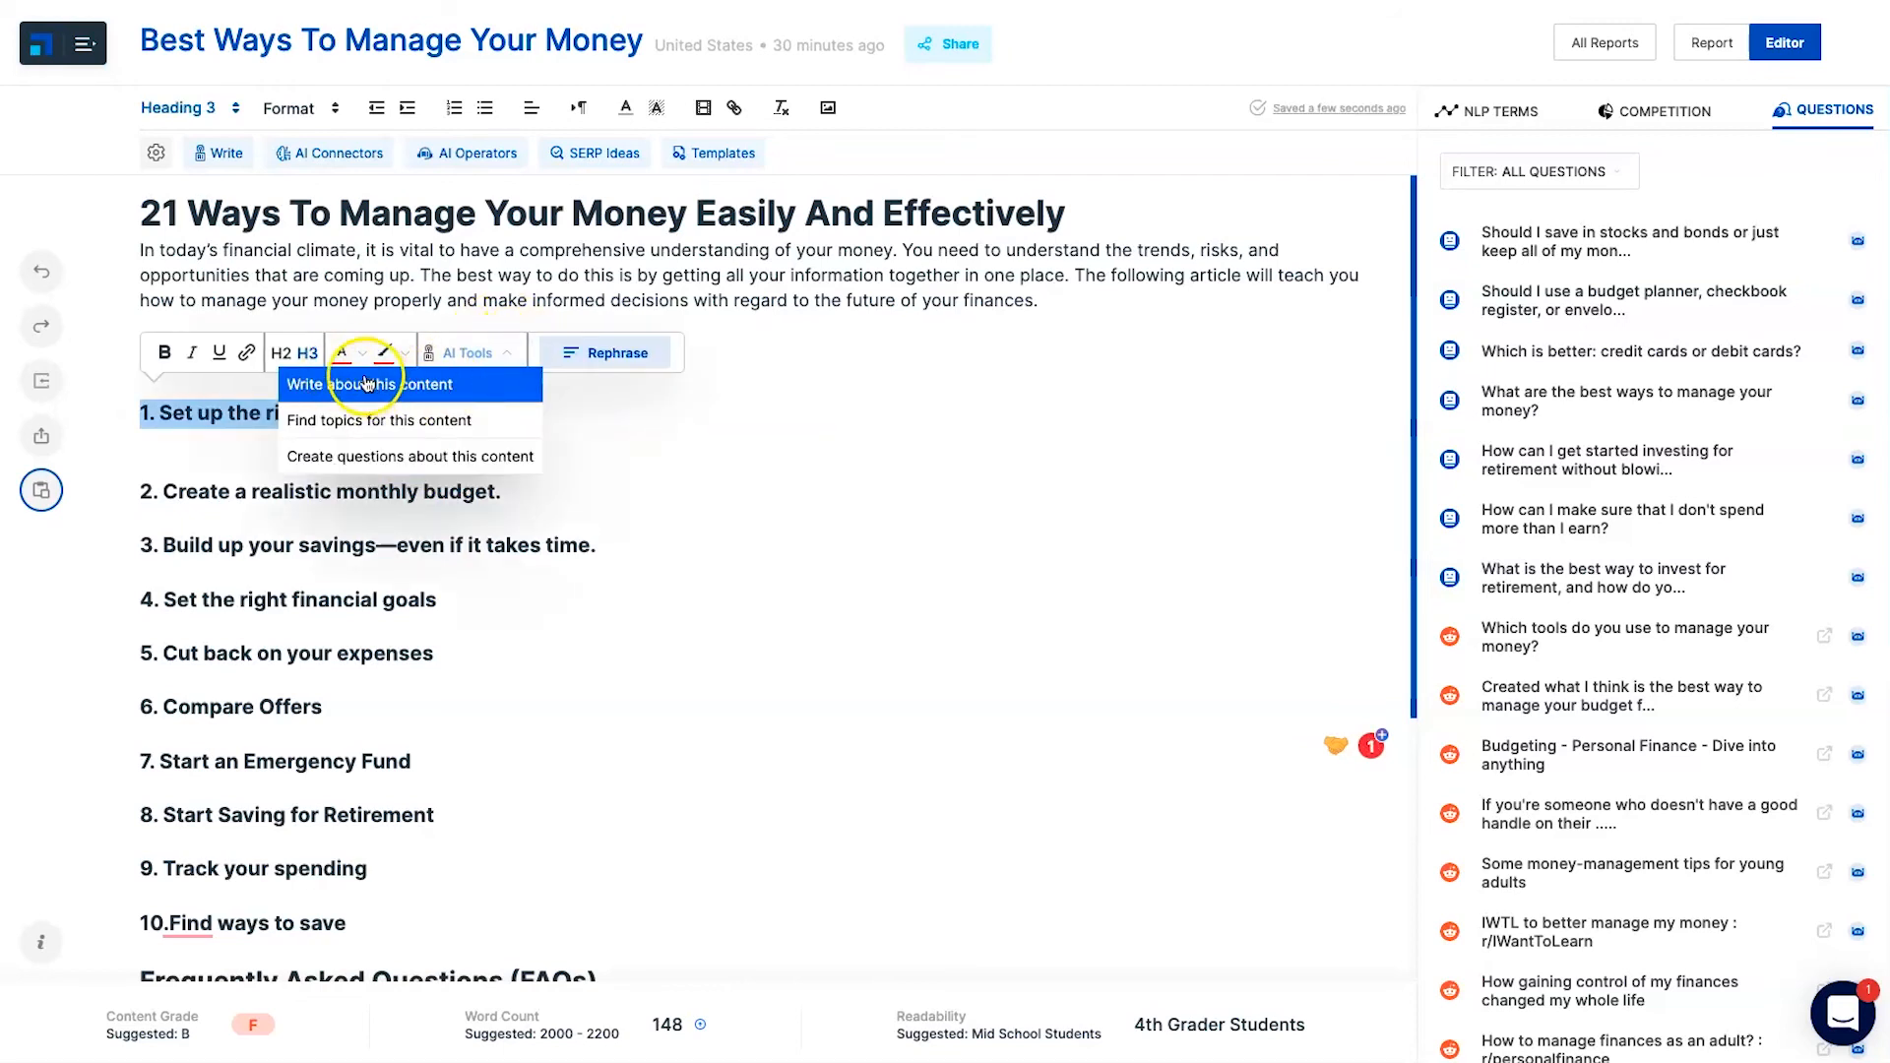
click(245, 451)
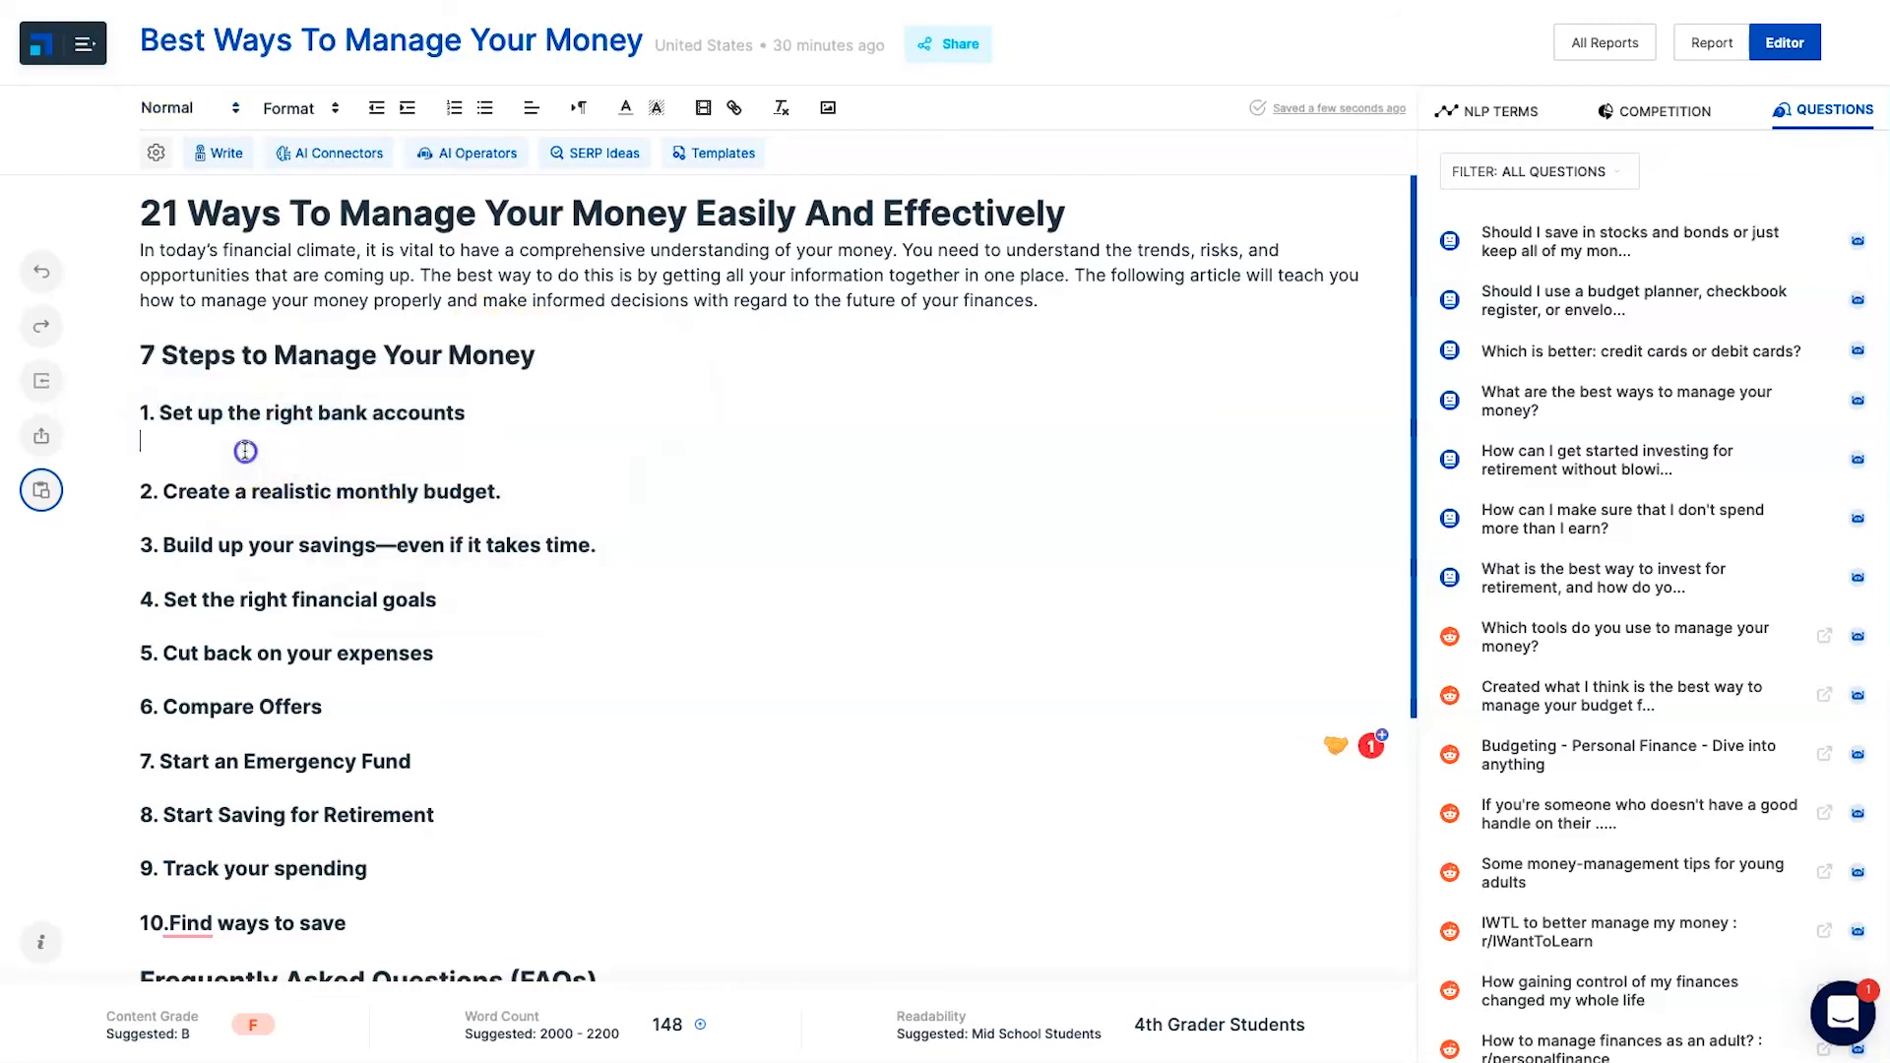
triple_click(231, 406)
click(198, 439)
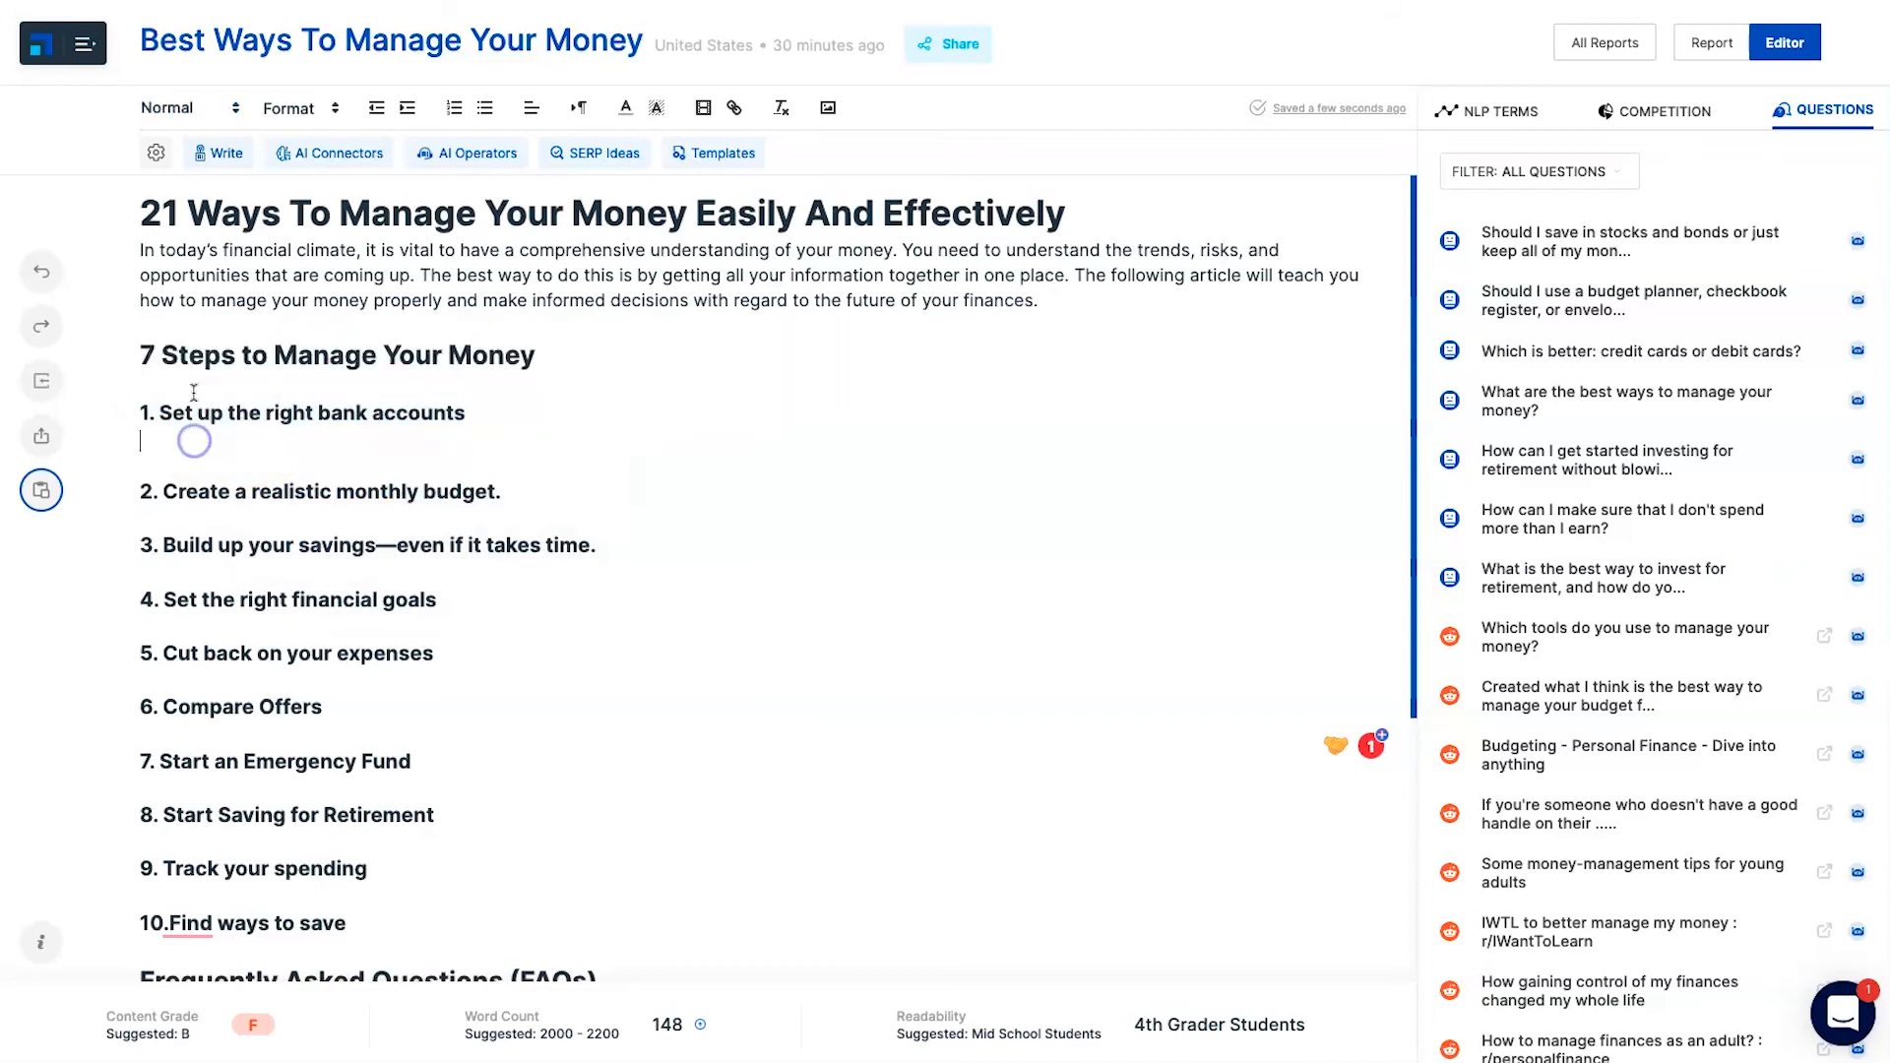
click(203, 154)
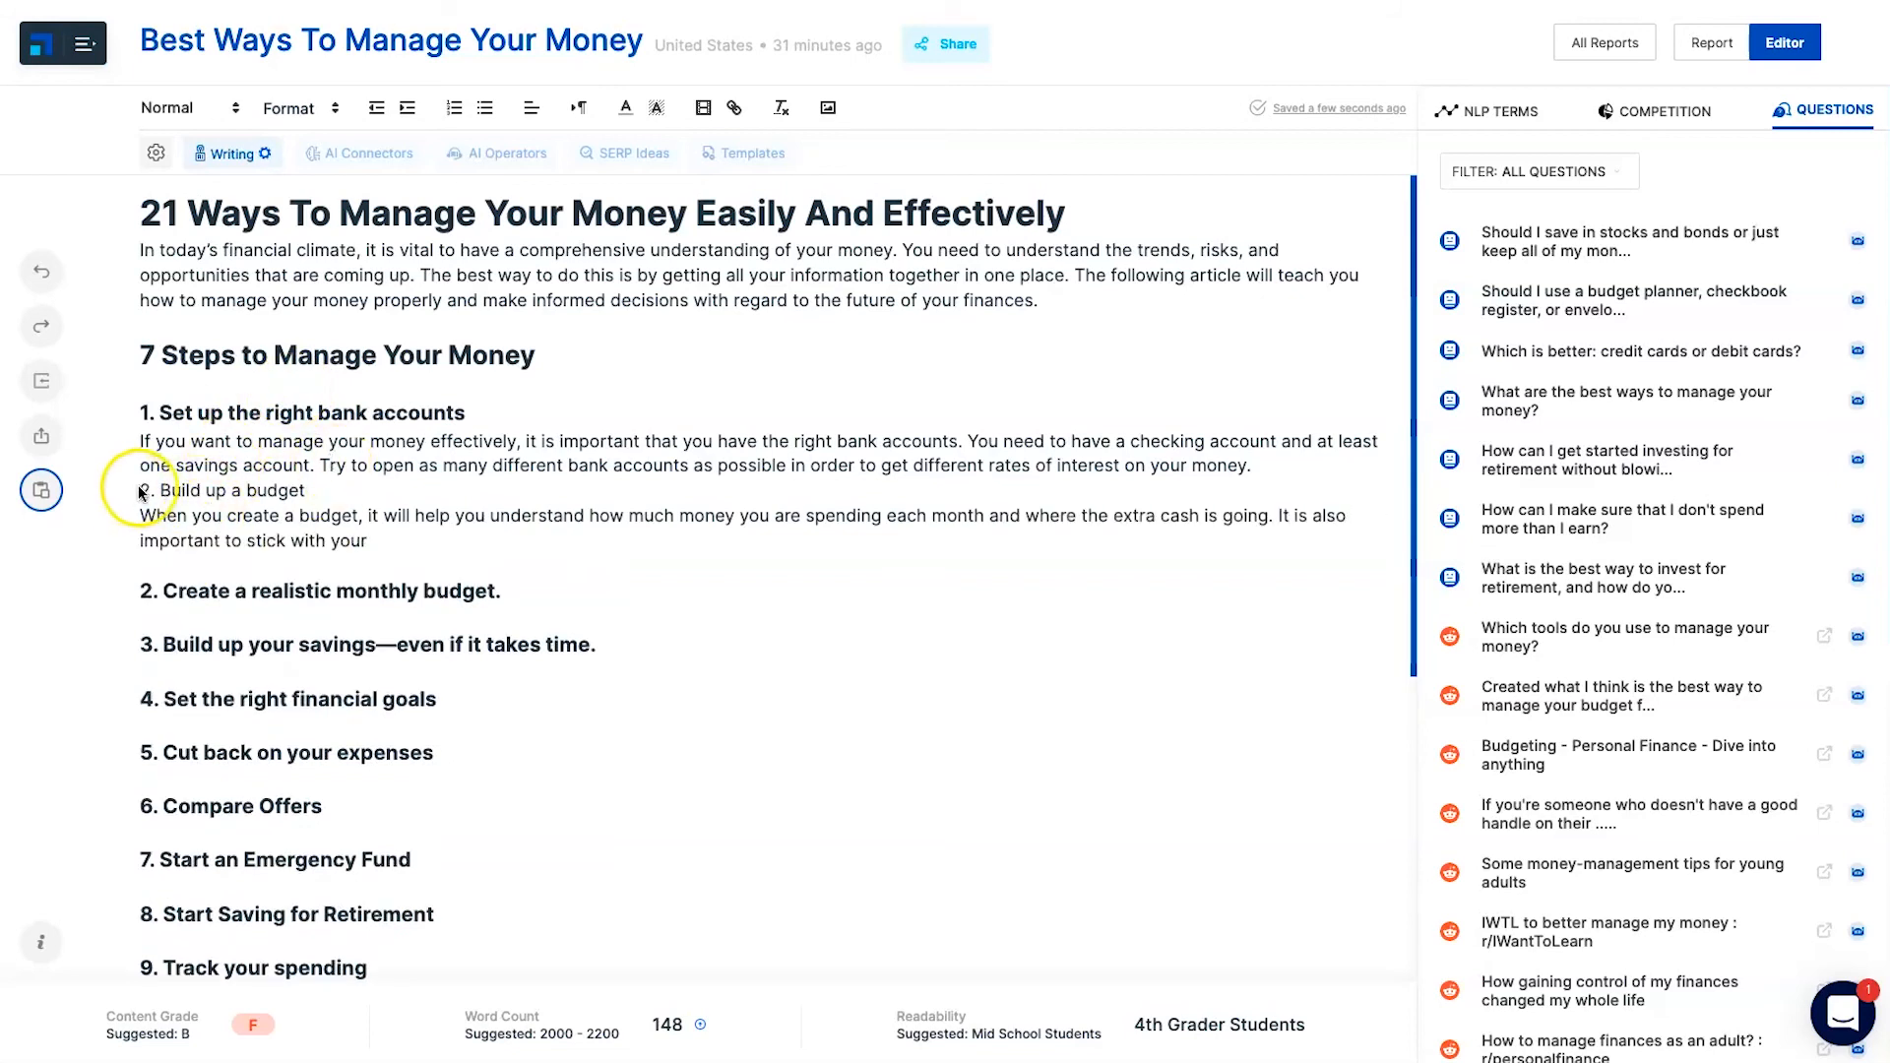
Delete the surplus generated "2. Build up a budget" line and its paragraph from the bank accounts section
drag(1338, 541, 139, 490)
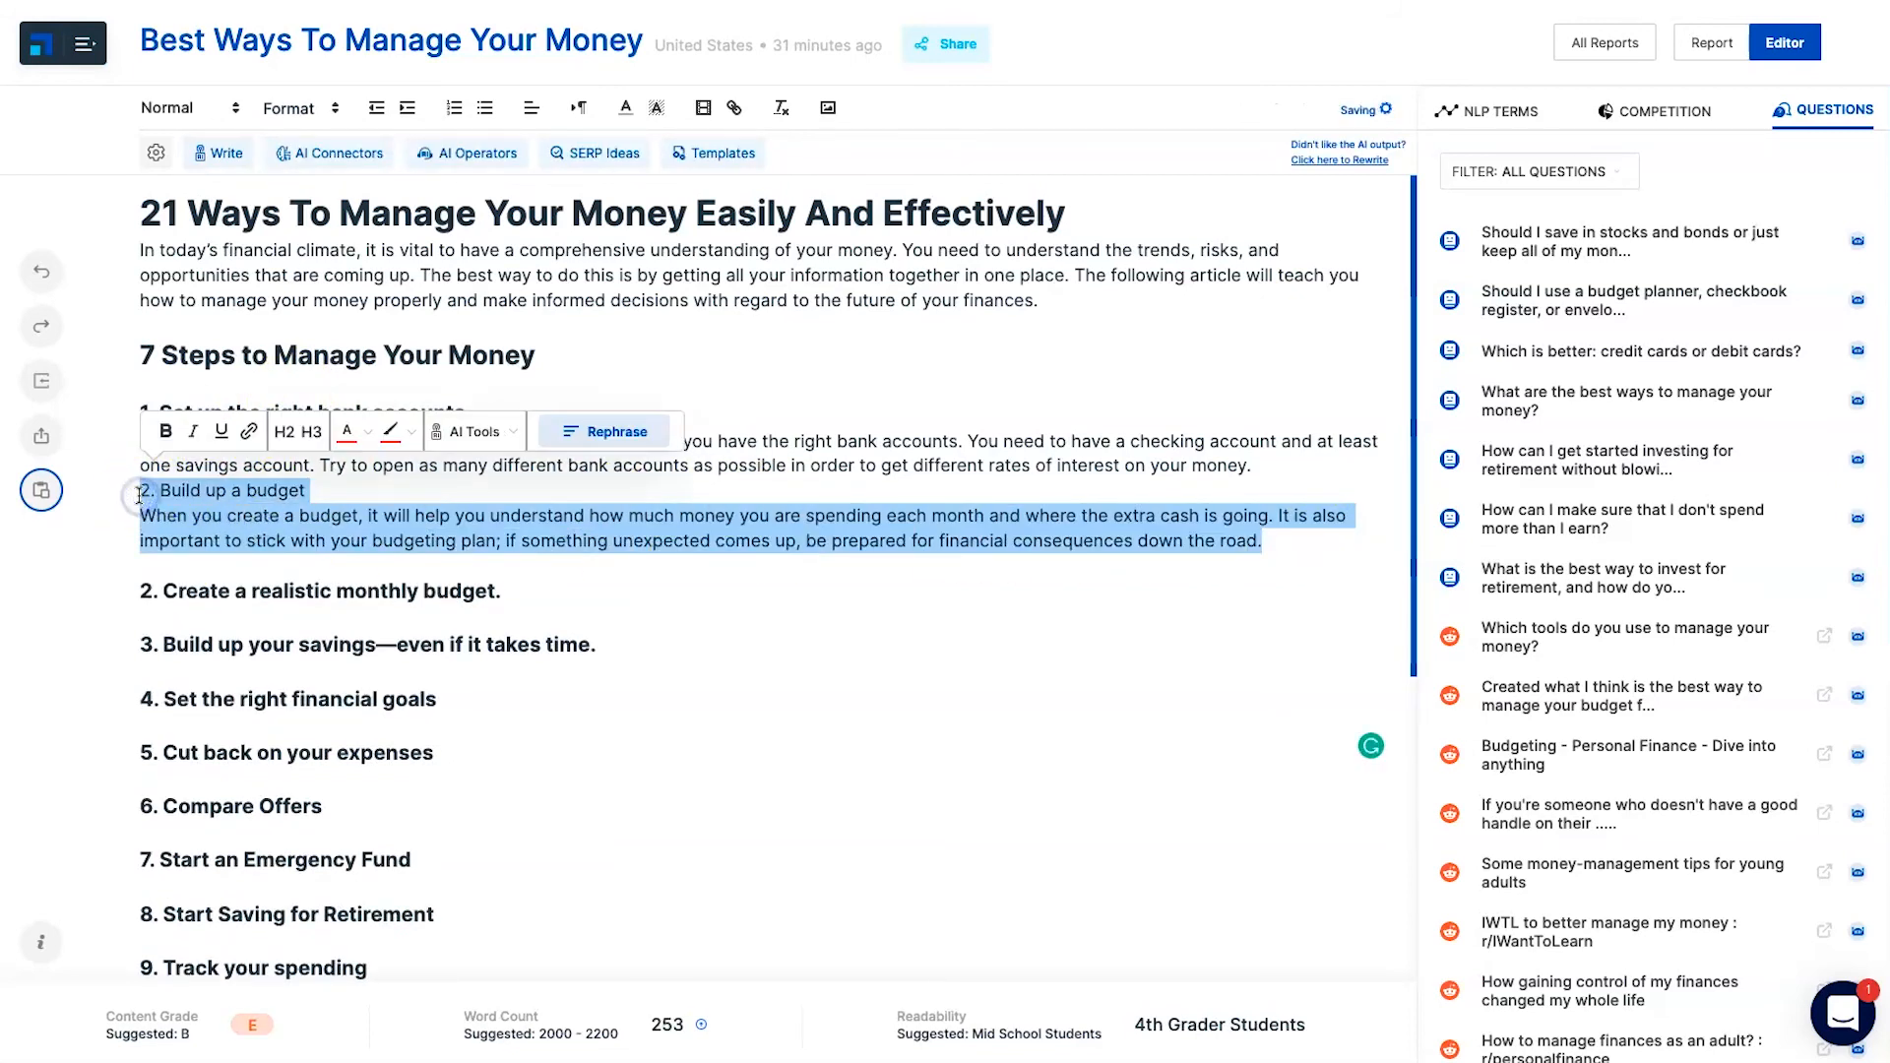
key(BackSpace)
key(BackSpace)
Have the AI write about "2. Create a realistic monthly budget." and delete the surplus generated item on coupons and thrift stores
triple_click(202, 516)
click(427, 476)
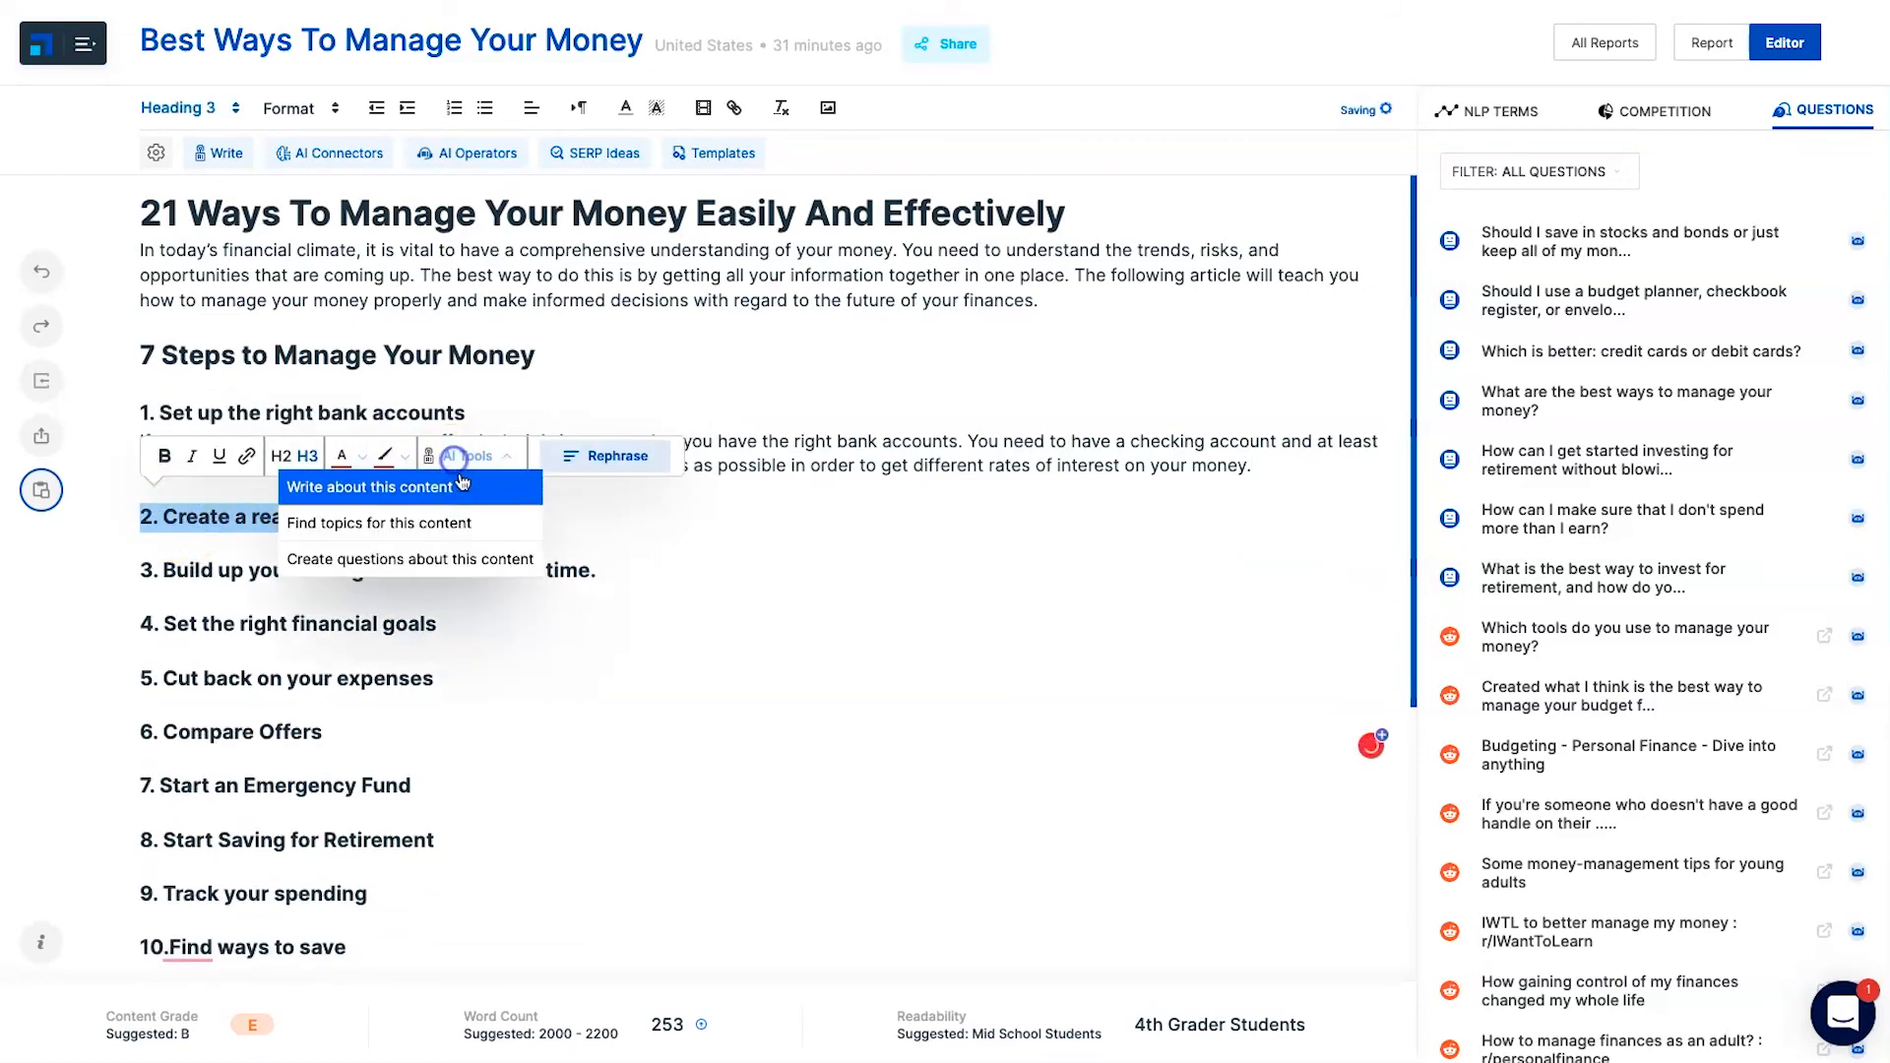
click(461, 491)
click(417, 562)
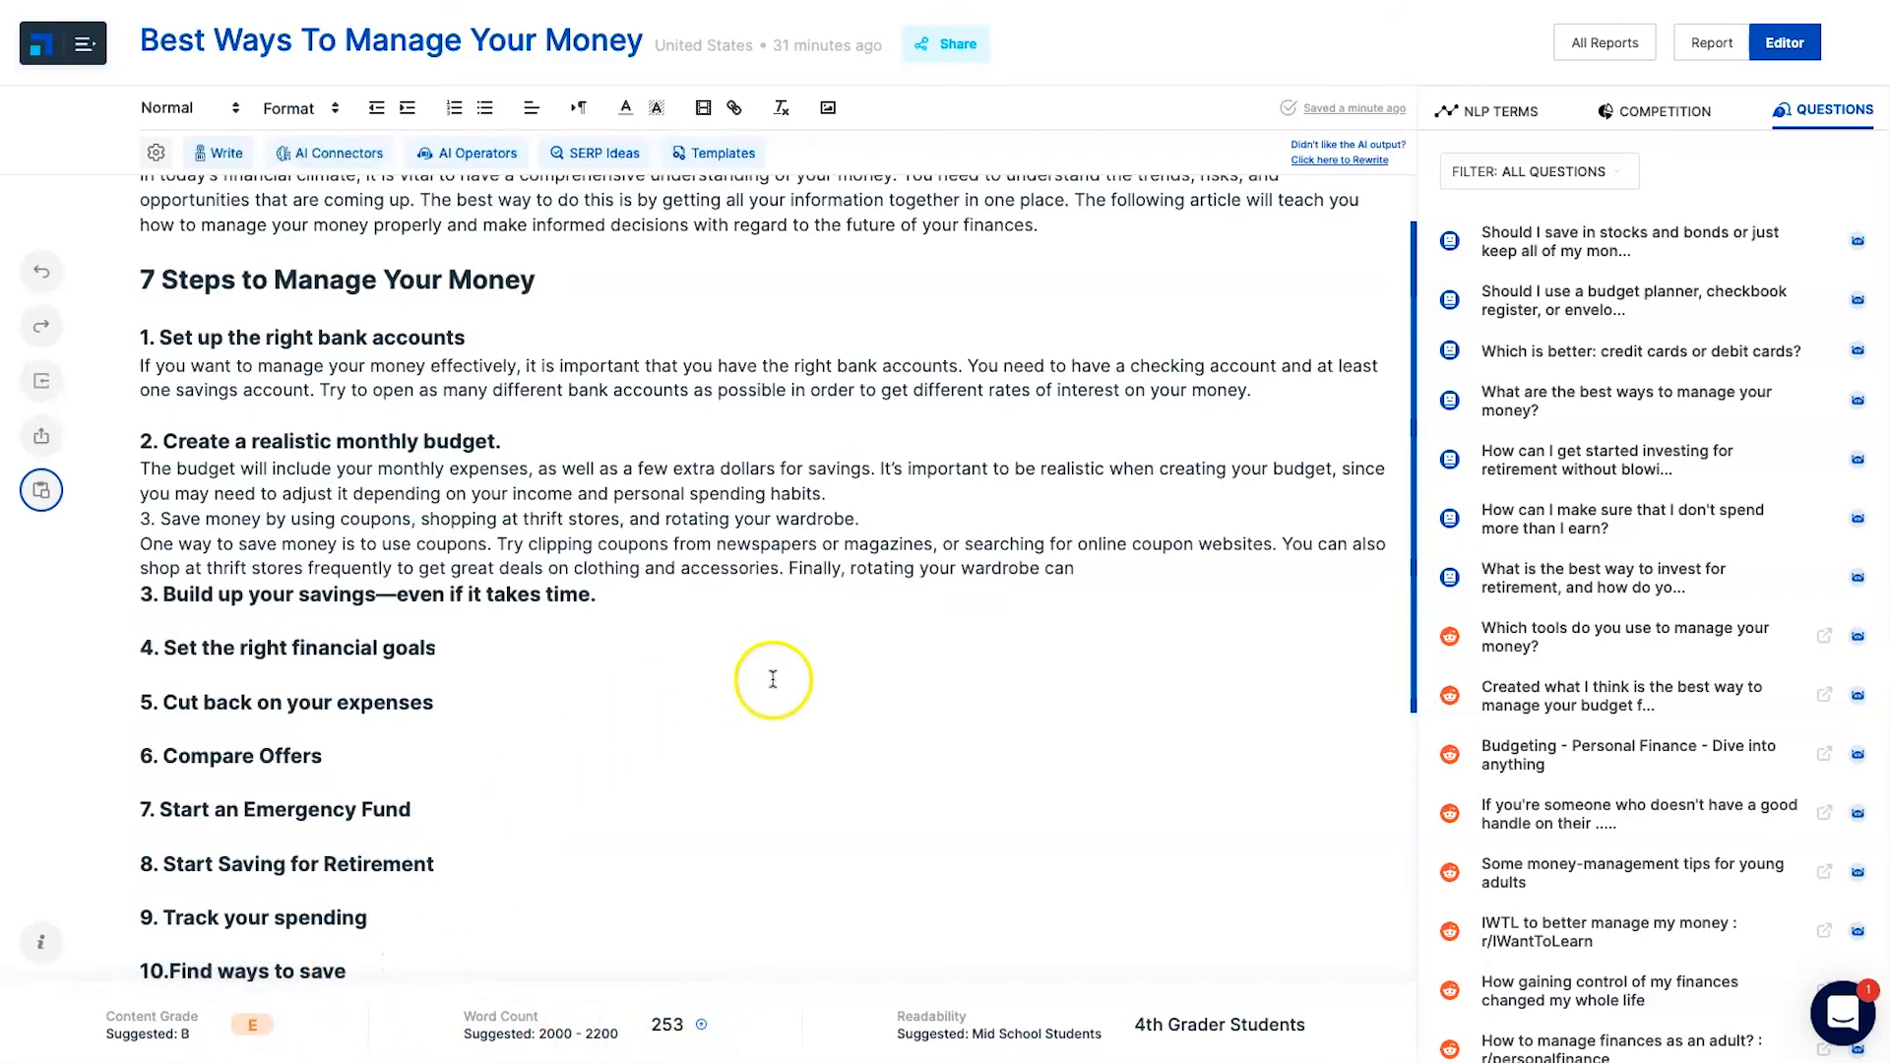
drag(1074, 569, 143, 517)
key(BackSpace)
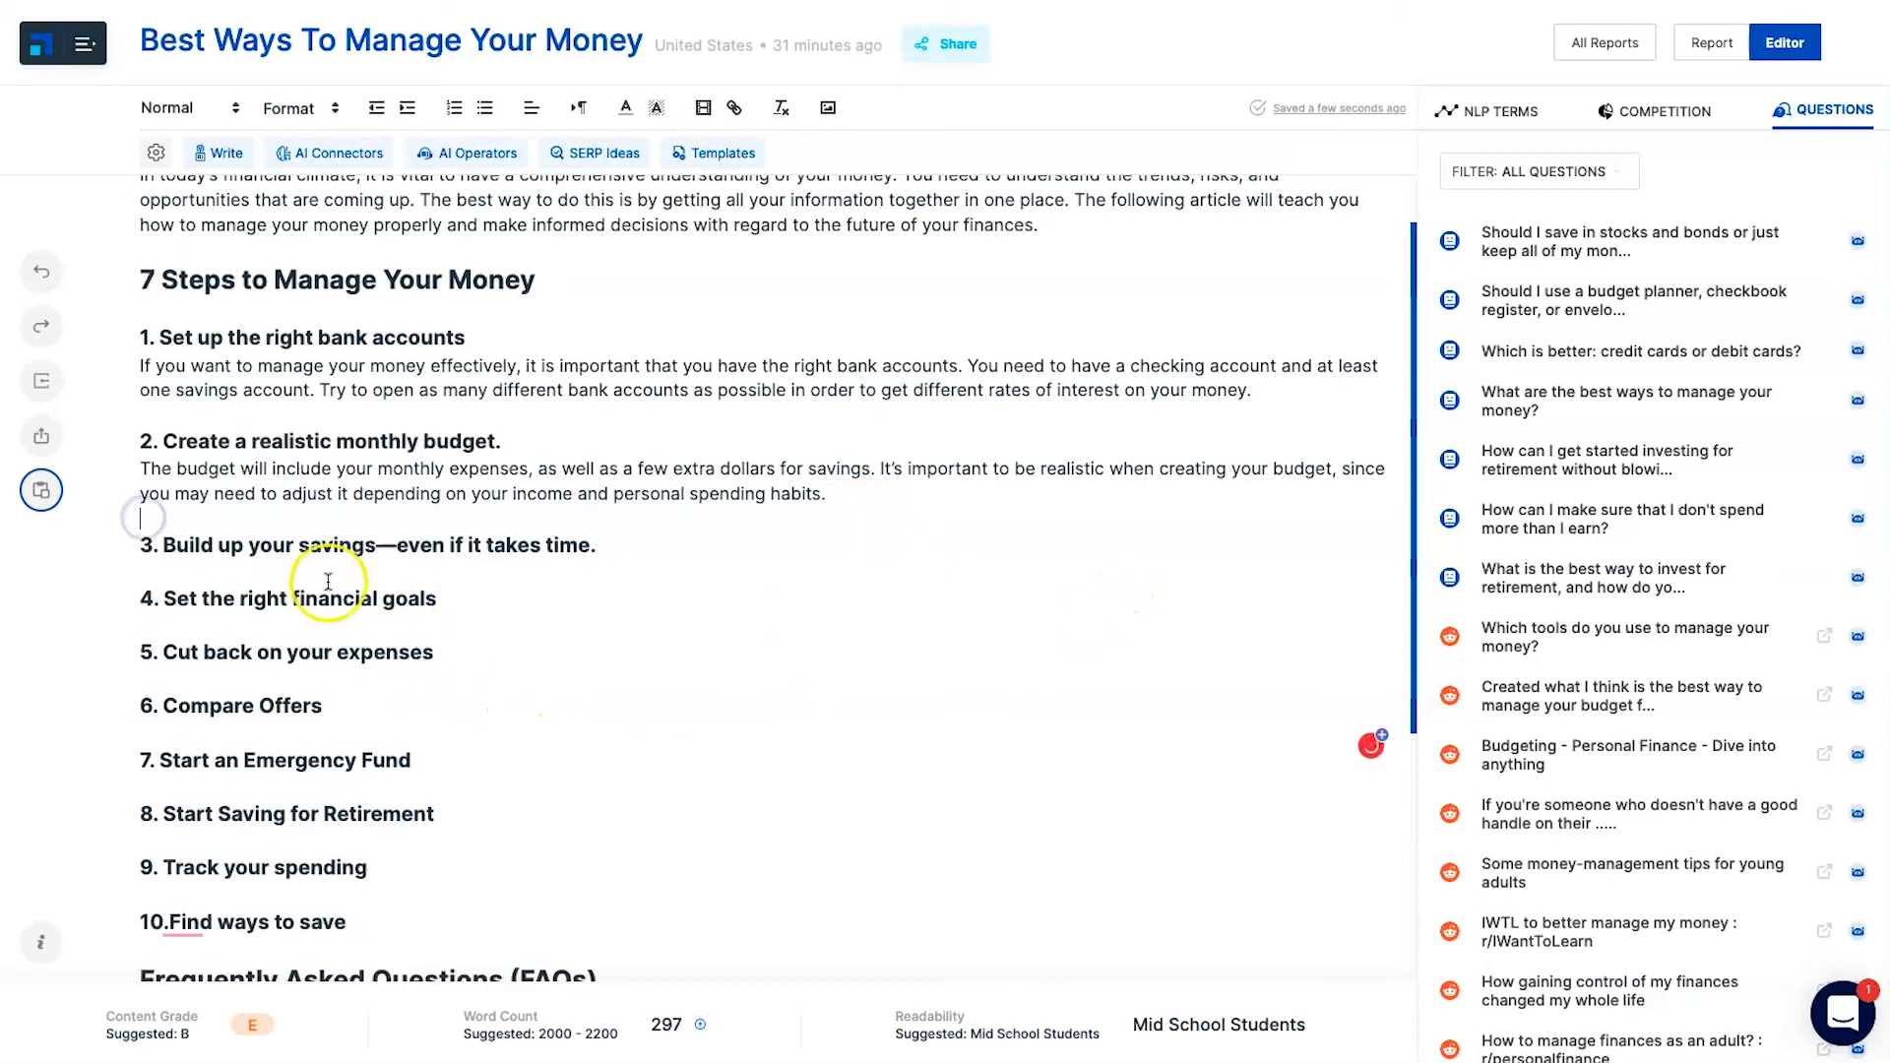
Have the AI write about "3. Build up your savings—even if it takes time." and delete the surplus generated item on interest rates
triple_click(212, 549)
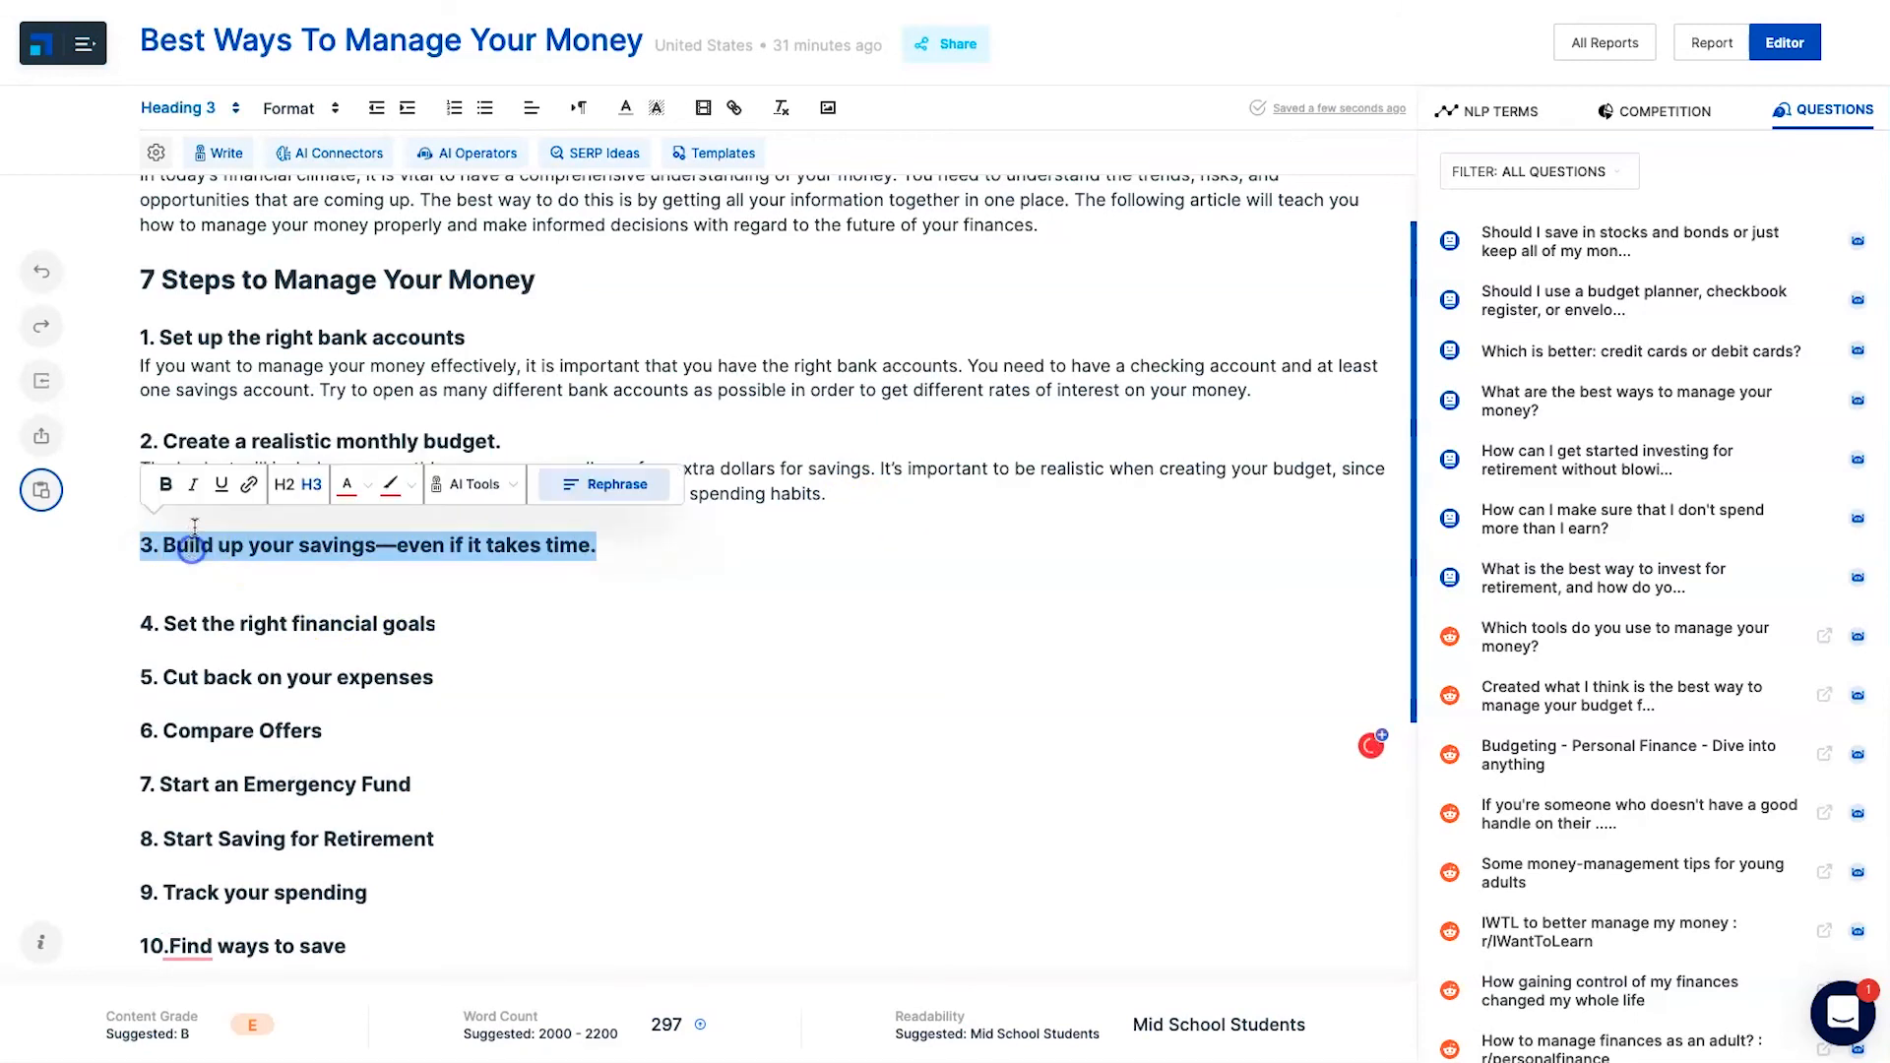
click(467, 483)
click(481, 516)
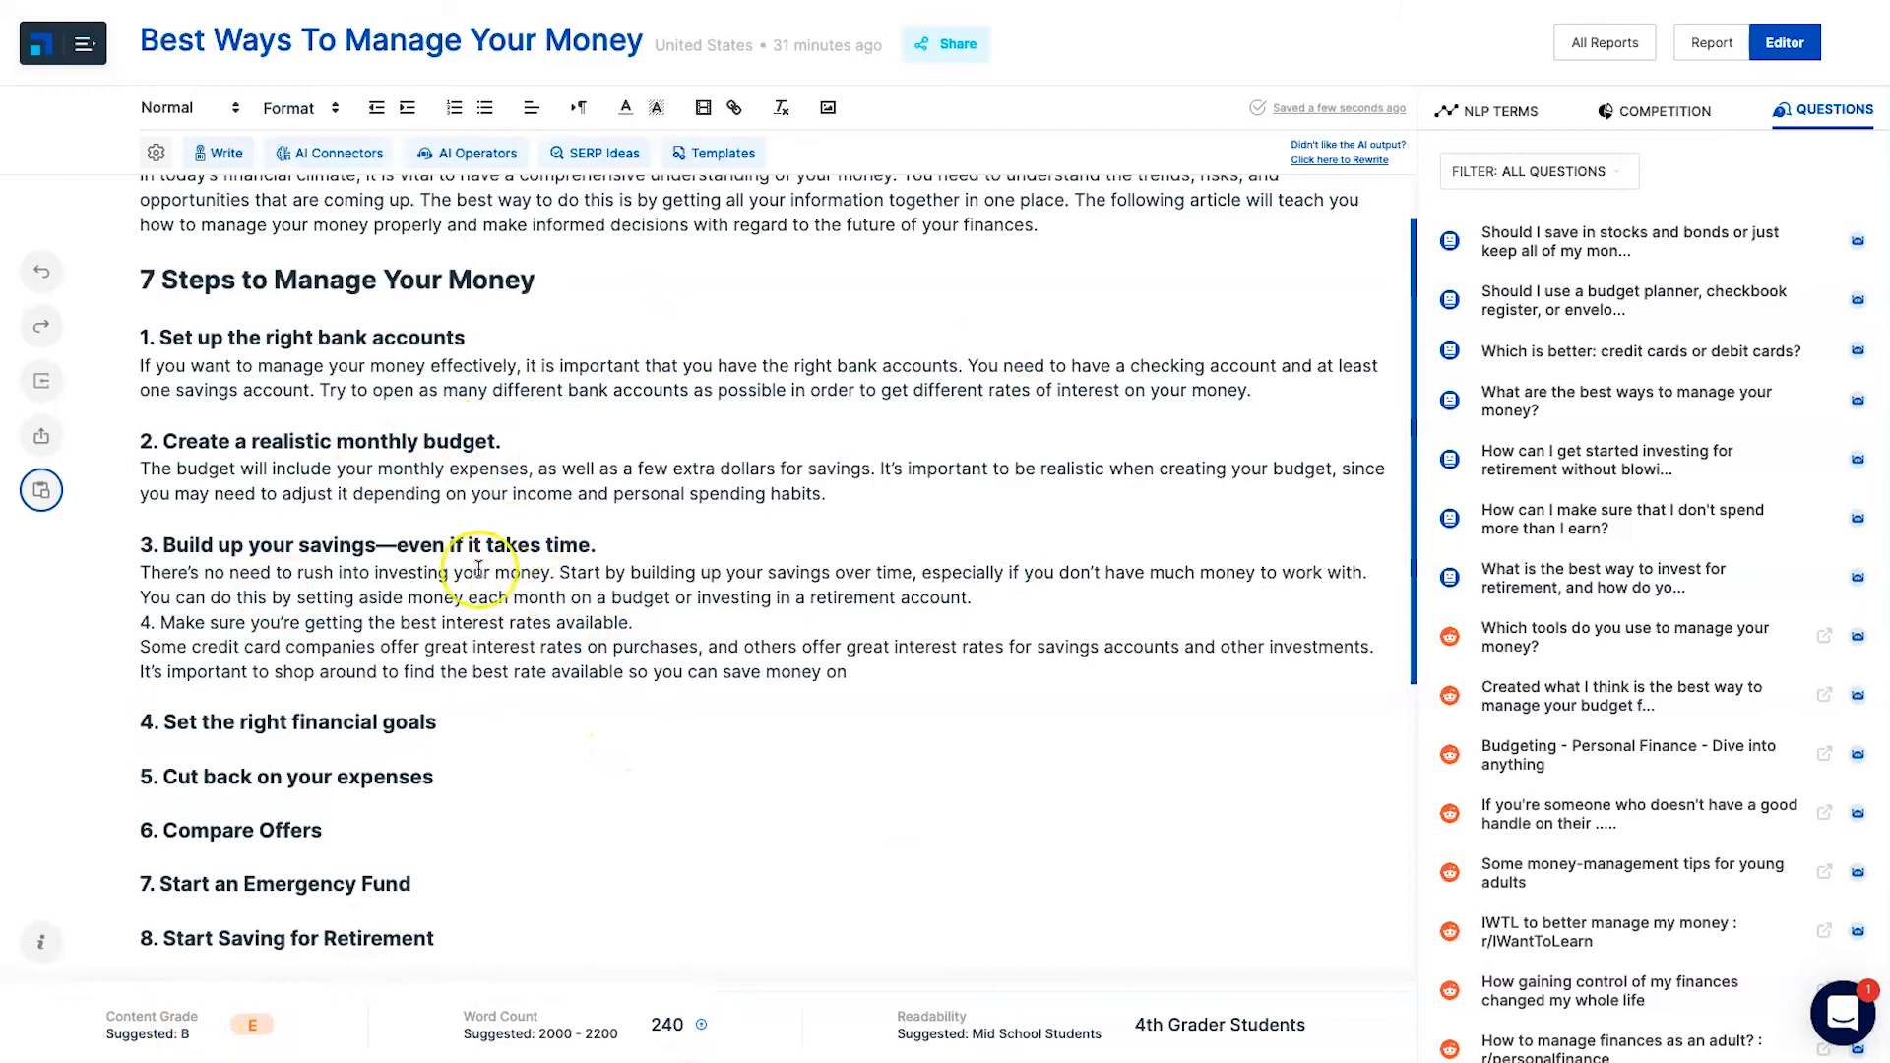
drag(855, 670, 112, 629)
key(BackSpace)
key(BackSpace)
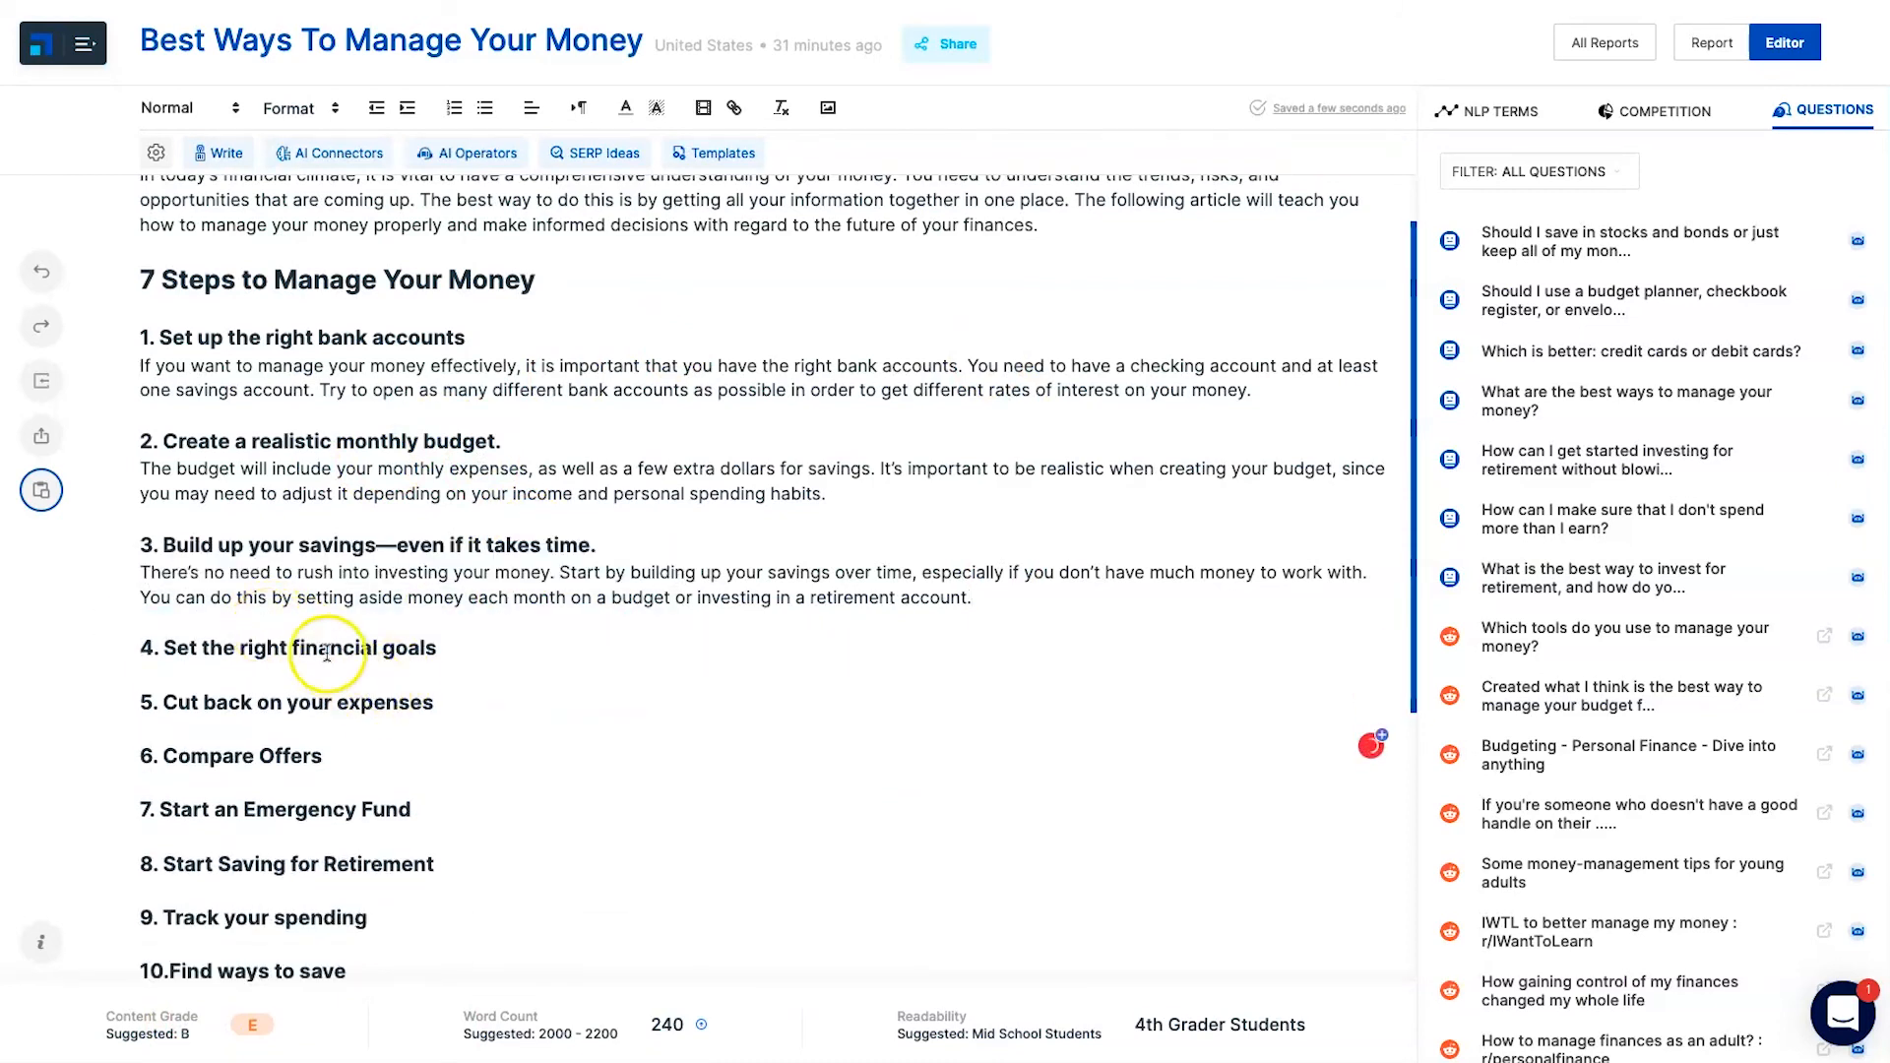
Add an empty line under "4. Set the right financial goals" and have the AI write about that heading
click(462, 647)
key(Return)
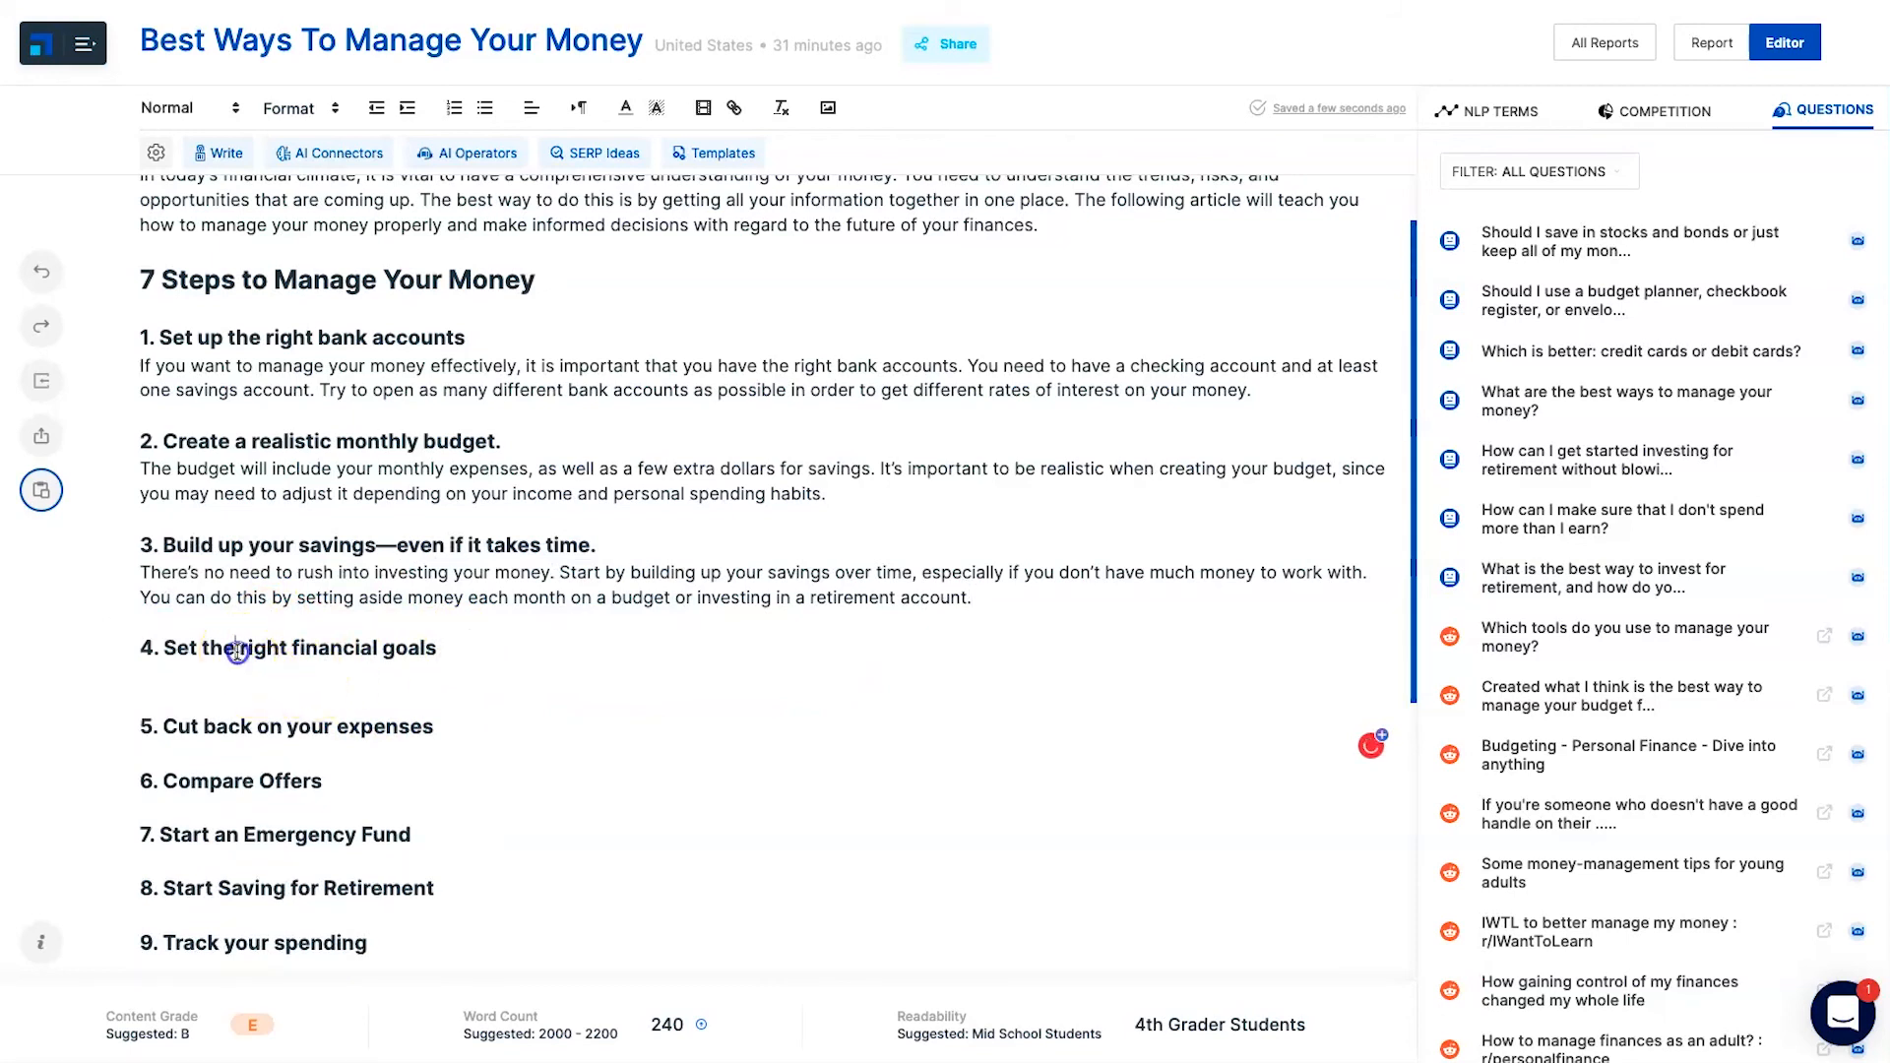
triple_click(237, 652)
click(476, 587)
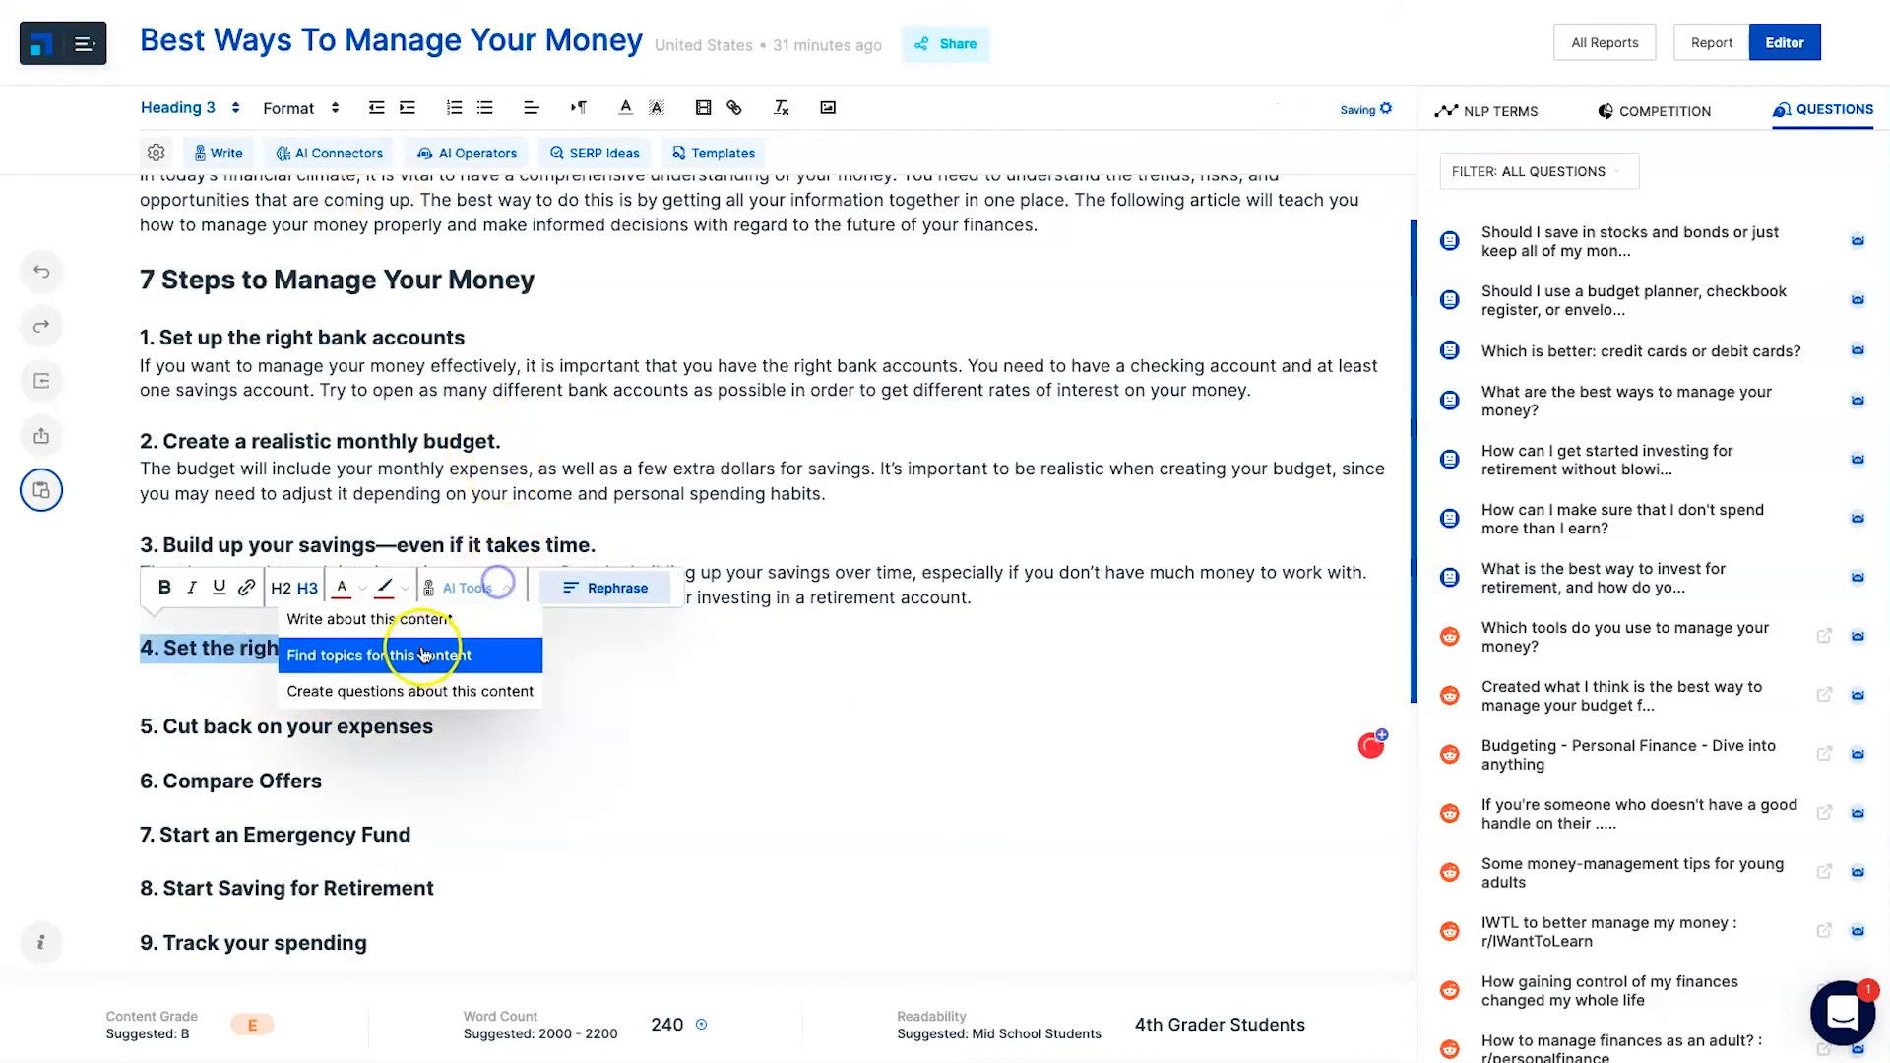
click(423, 624)
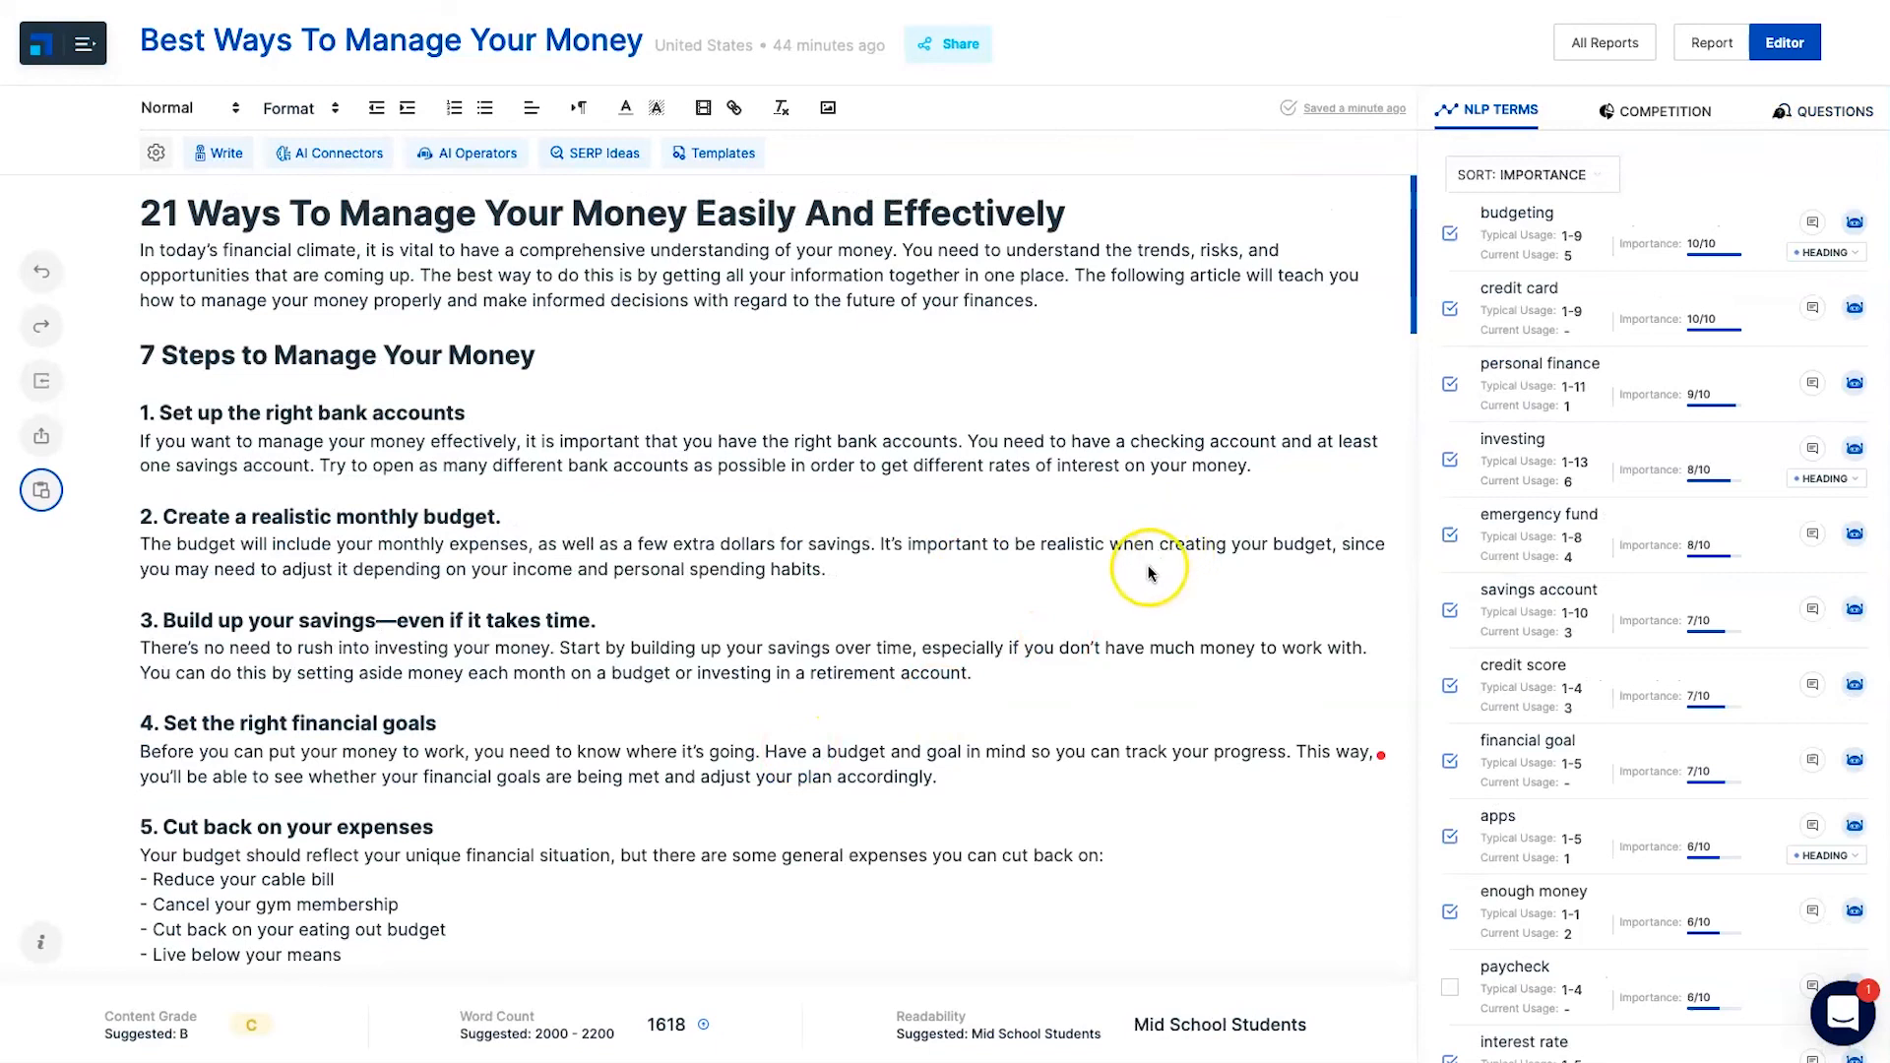
Read through the completed ten money-management sections from the article's introduction down to the Frequently Asked Questions
scroll(1148, 573, down, 5)
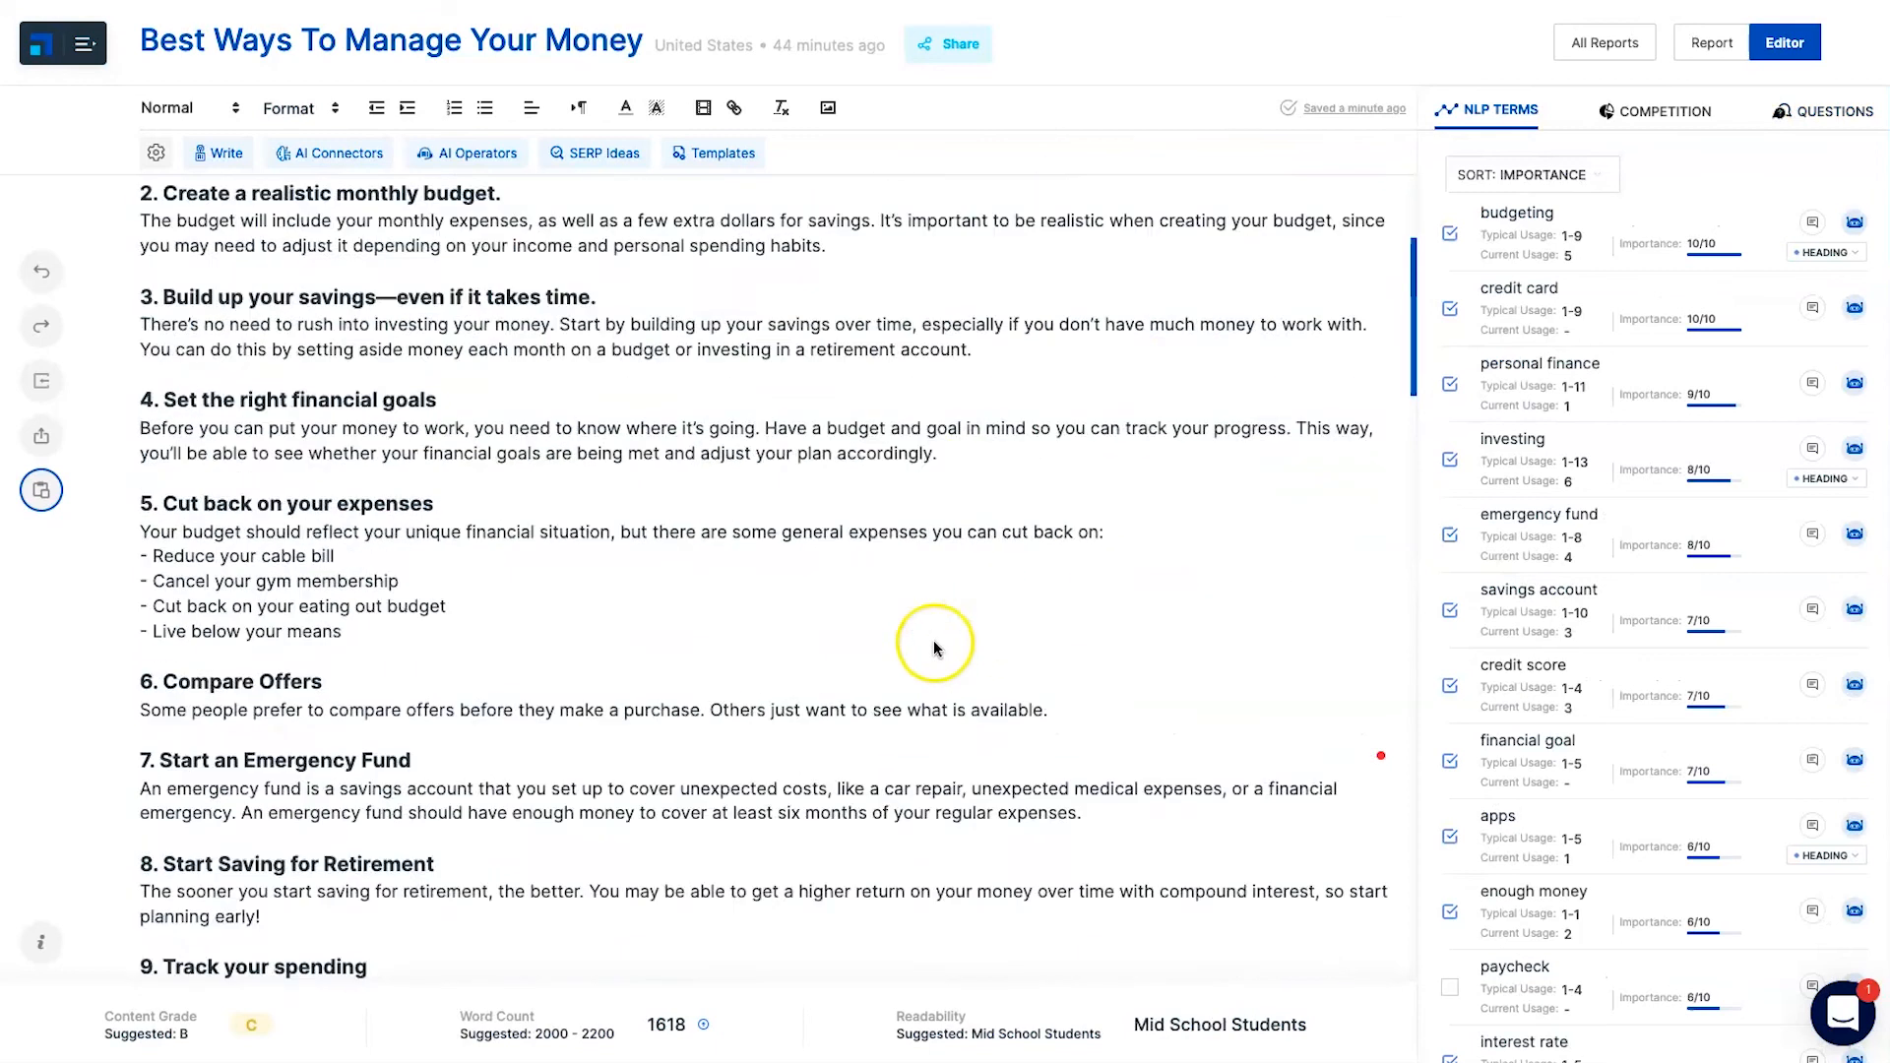
scroll(879, 675, up, 5)
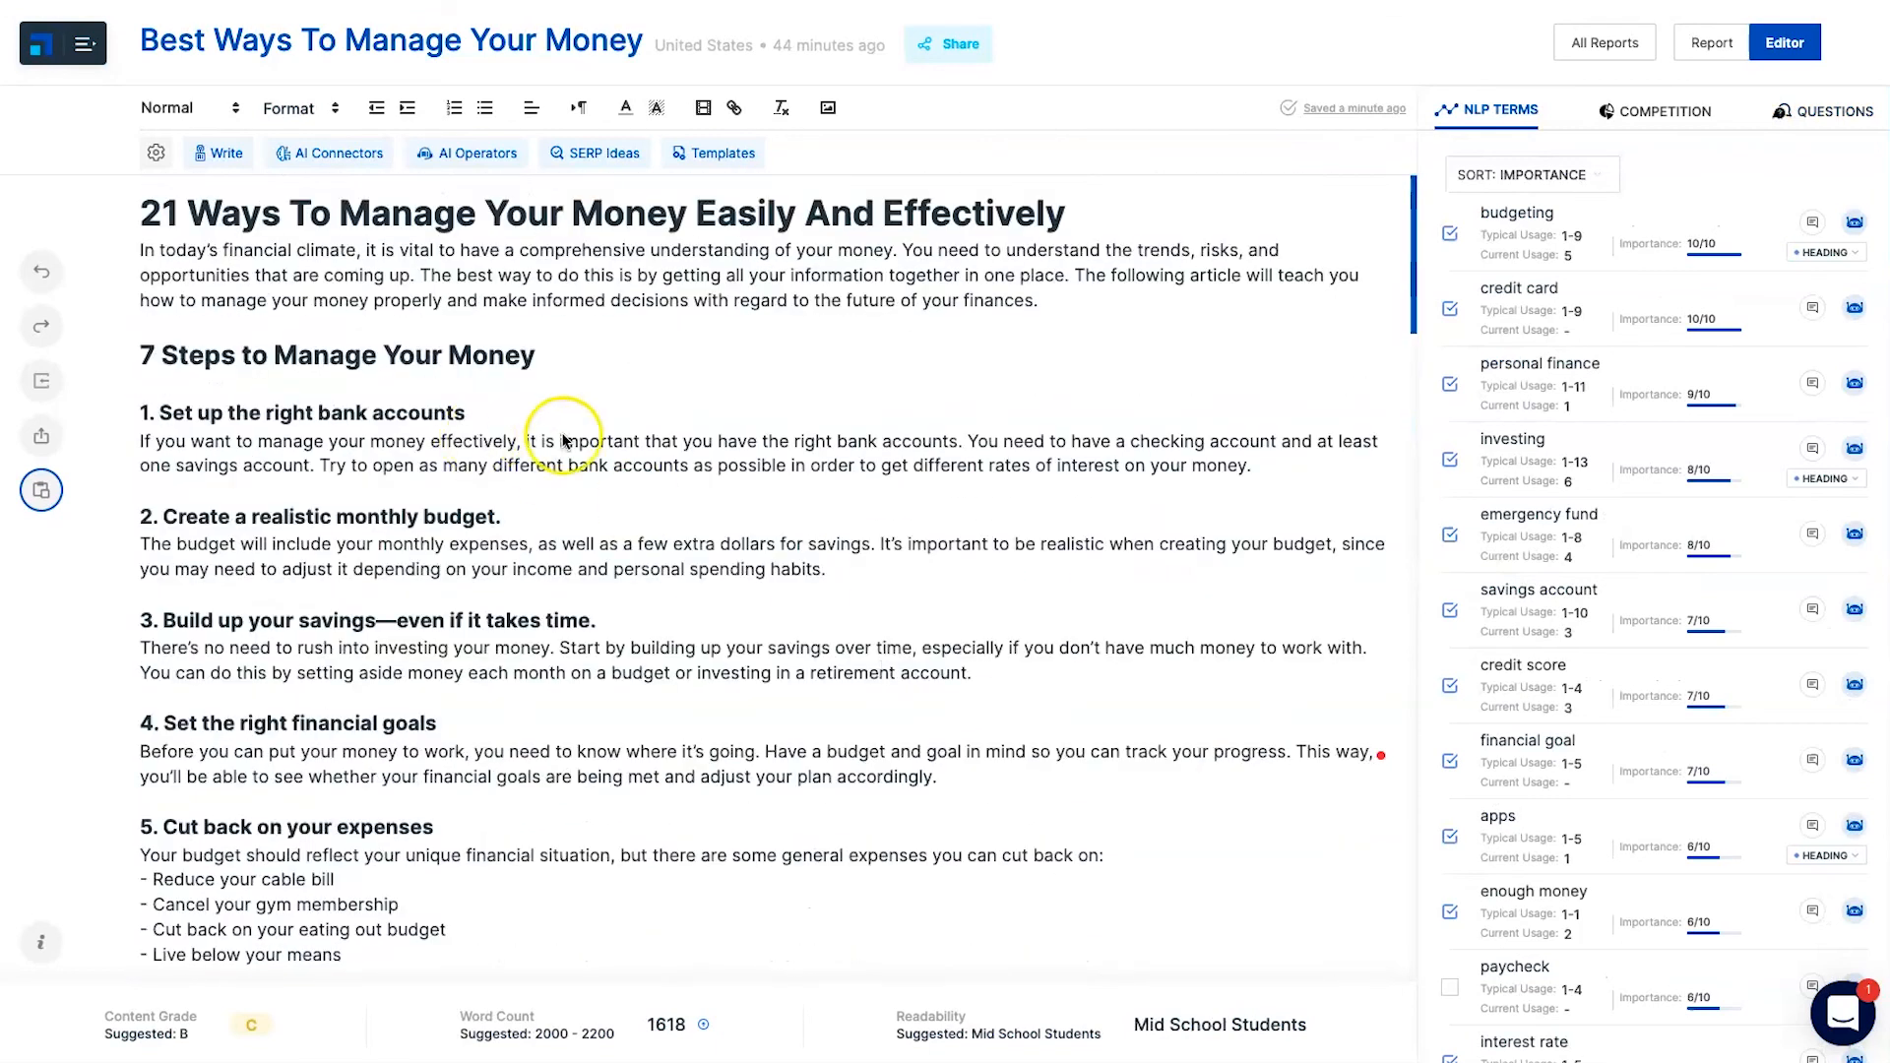
scroll(413, 571, down, 2)
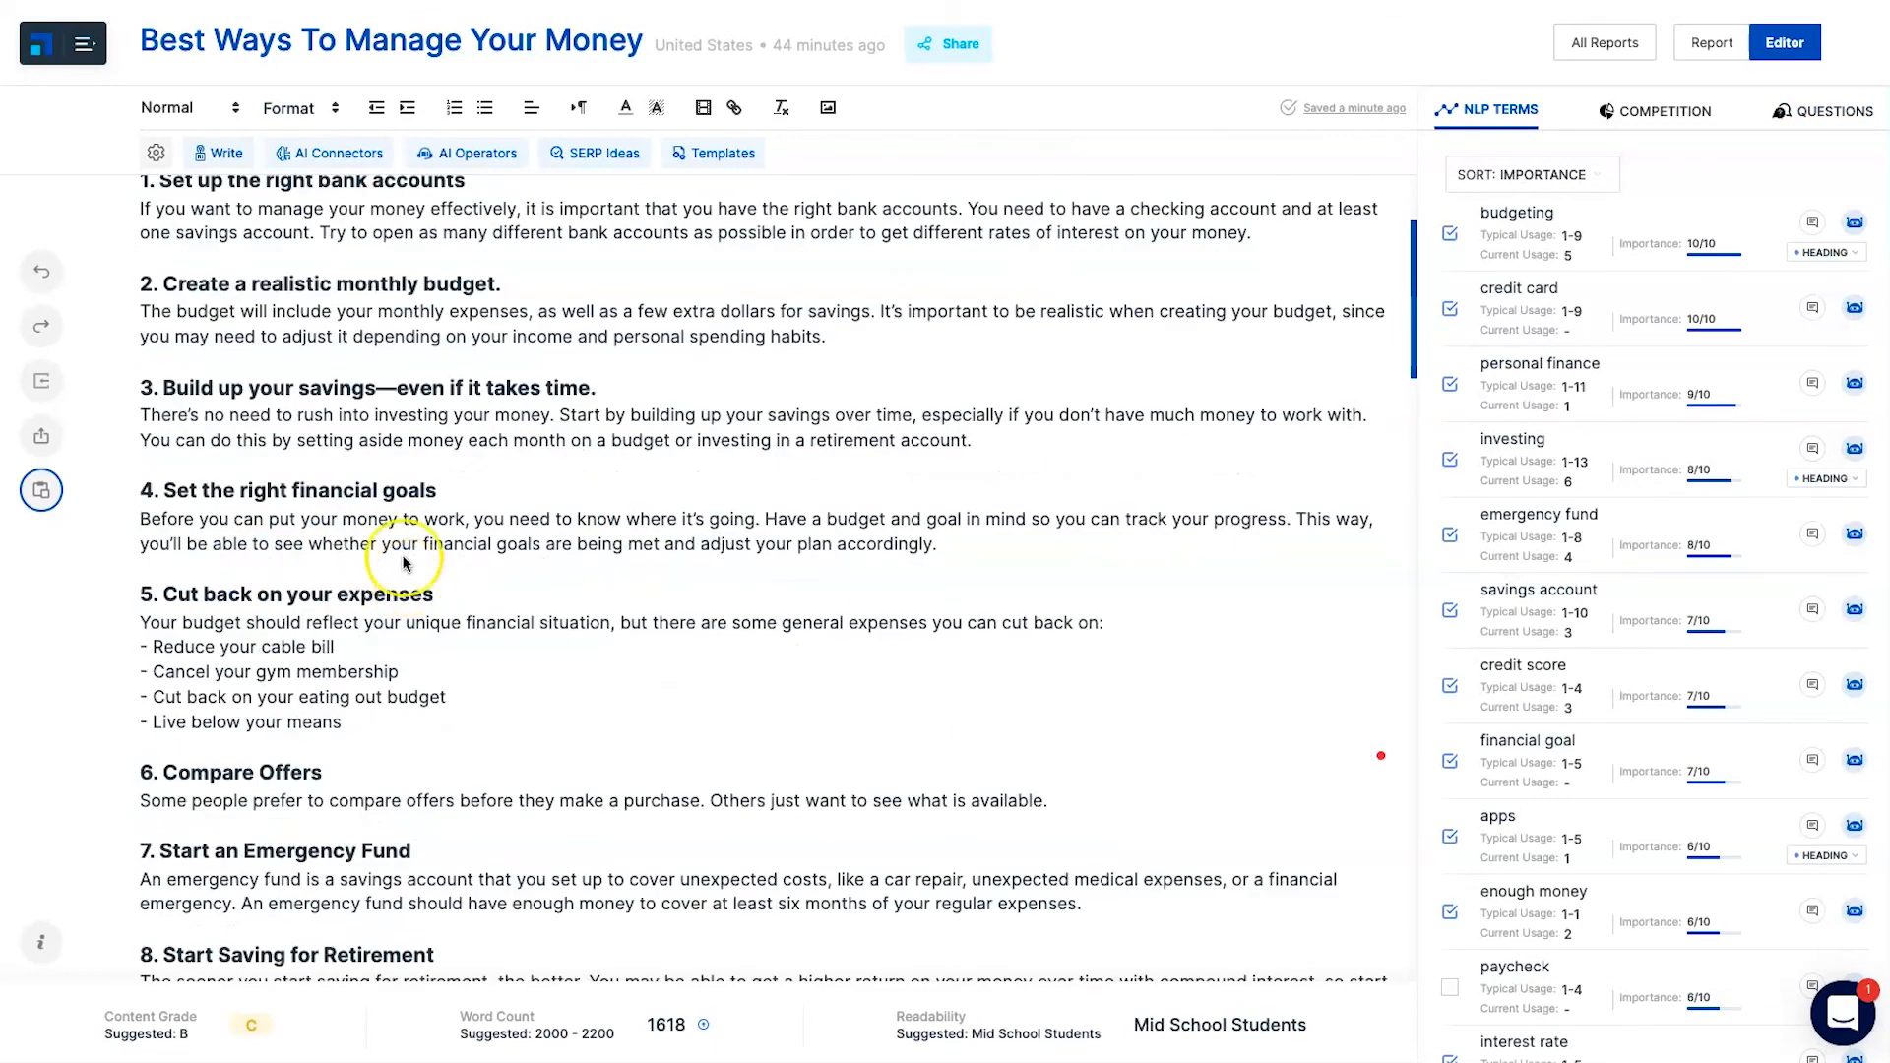
scroll(280, 551, down, 3)
scroll(296, 556, down, 1)
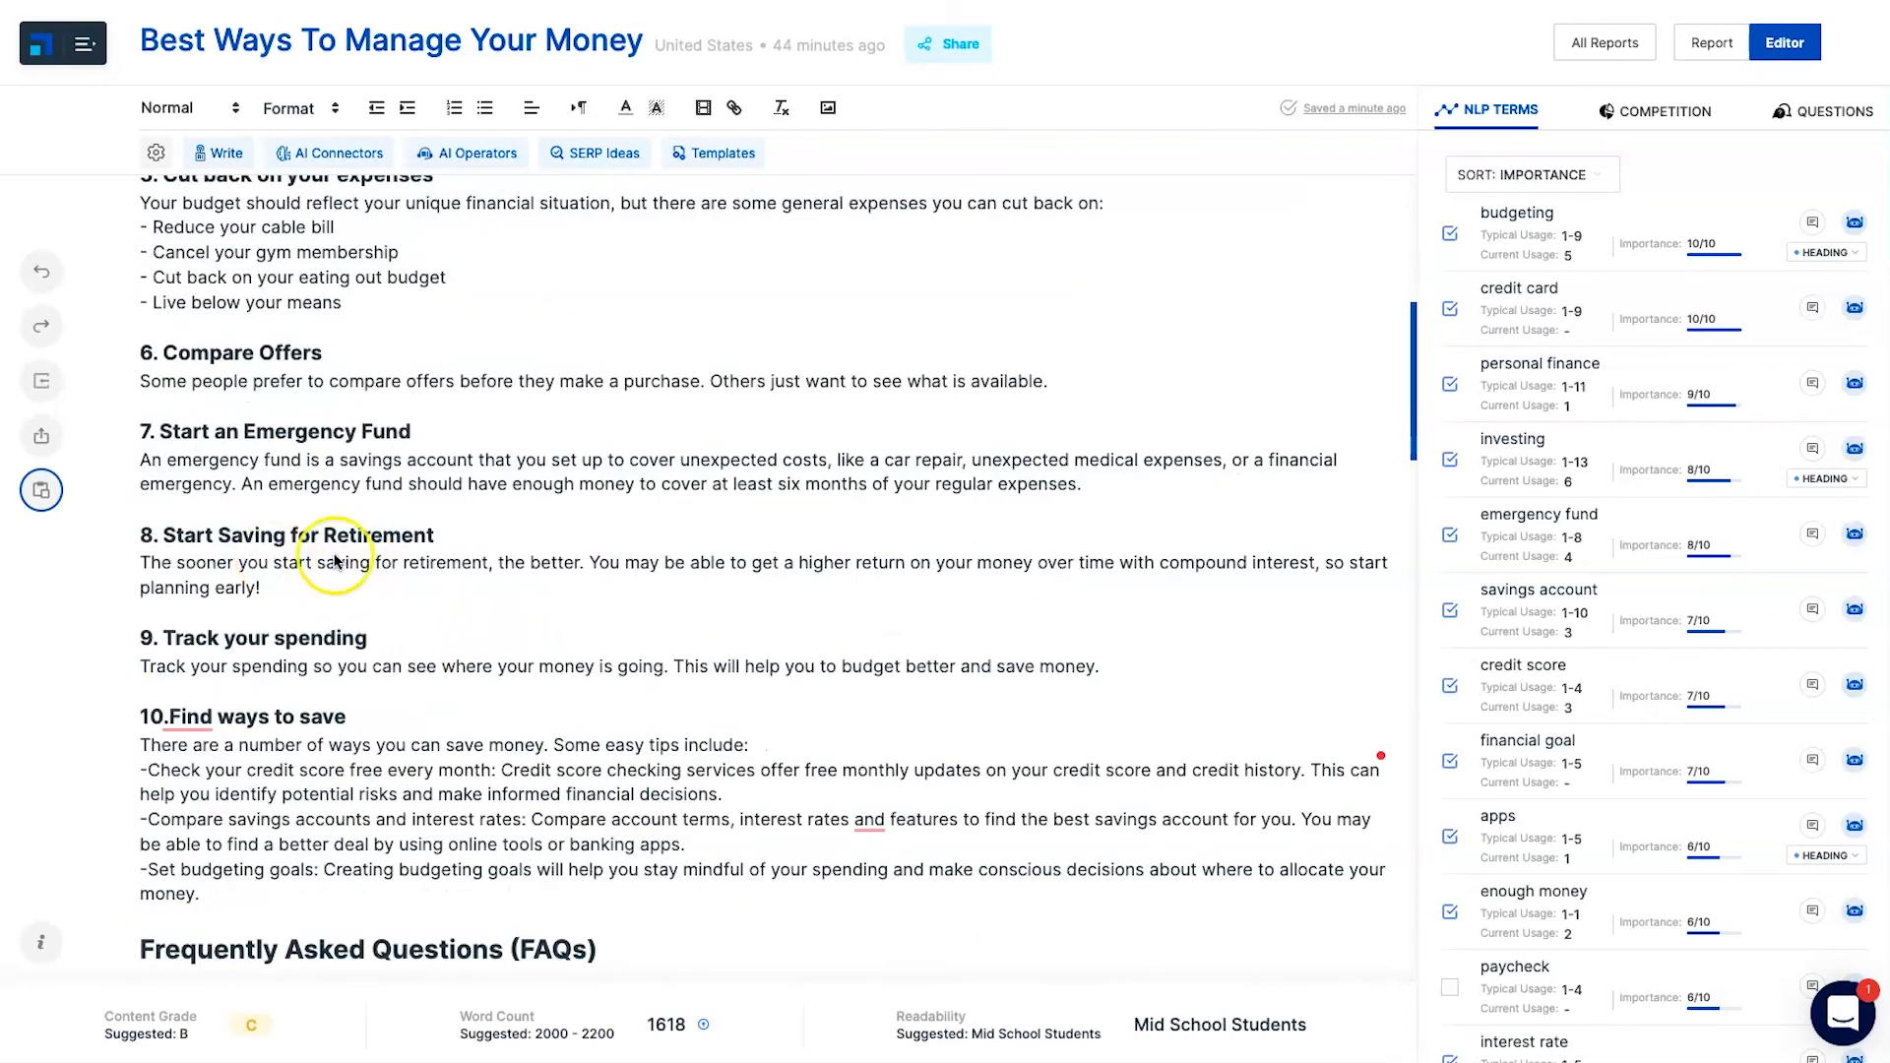
scroll(264, 758, down, 3)
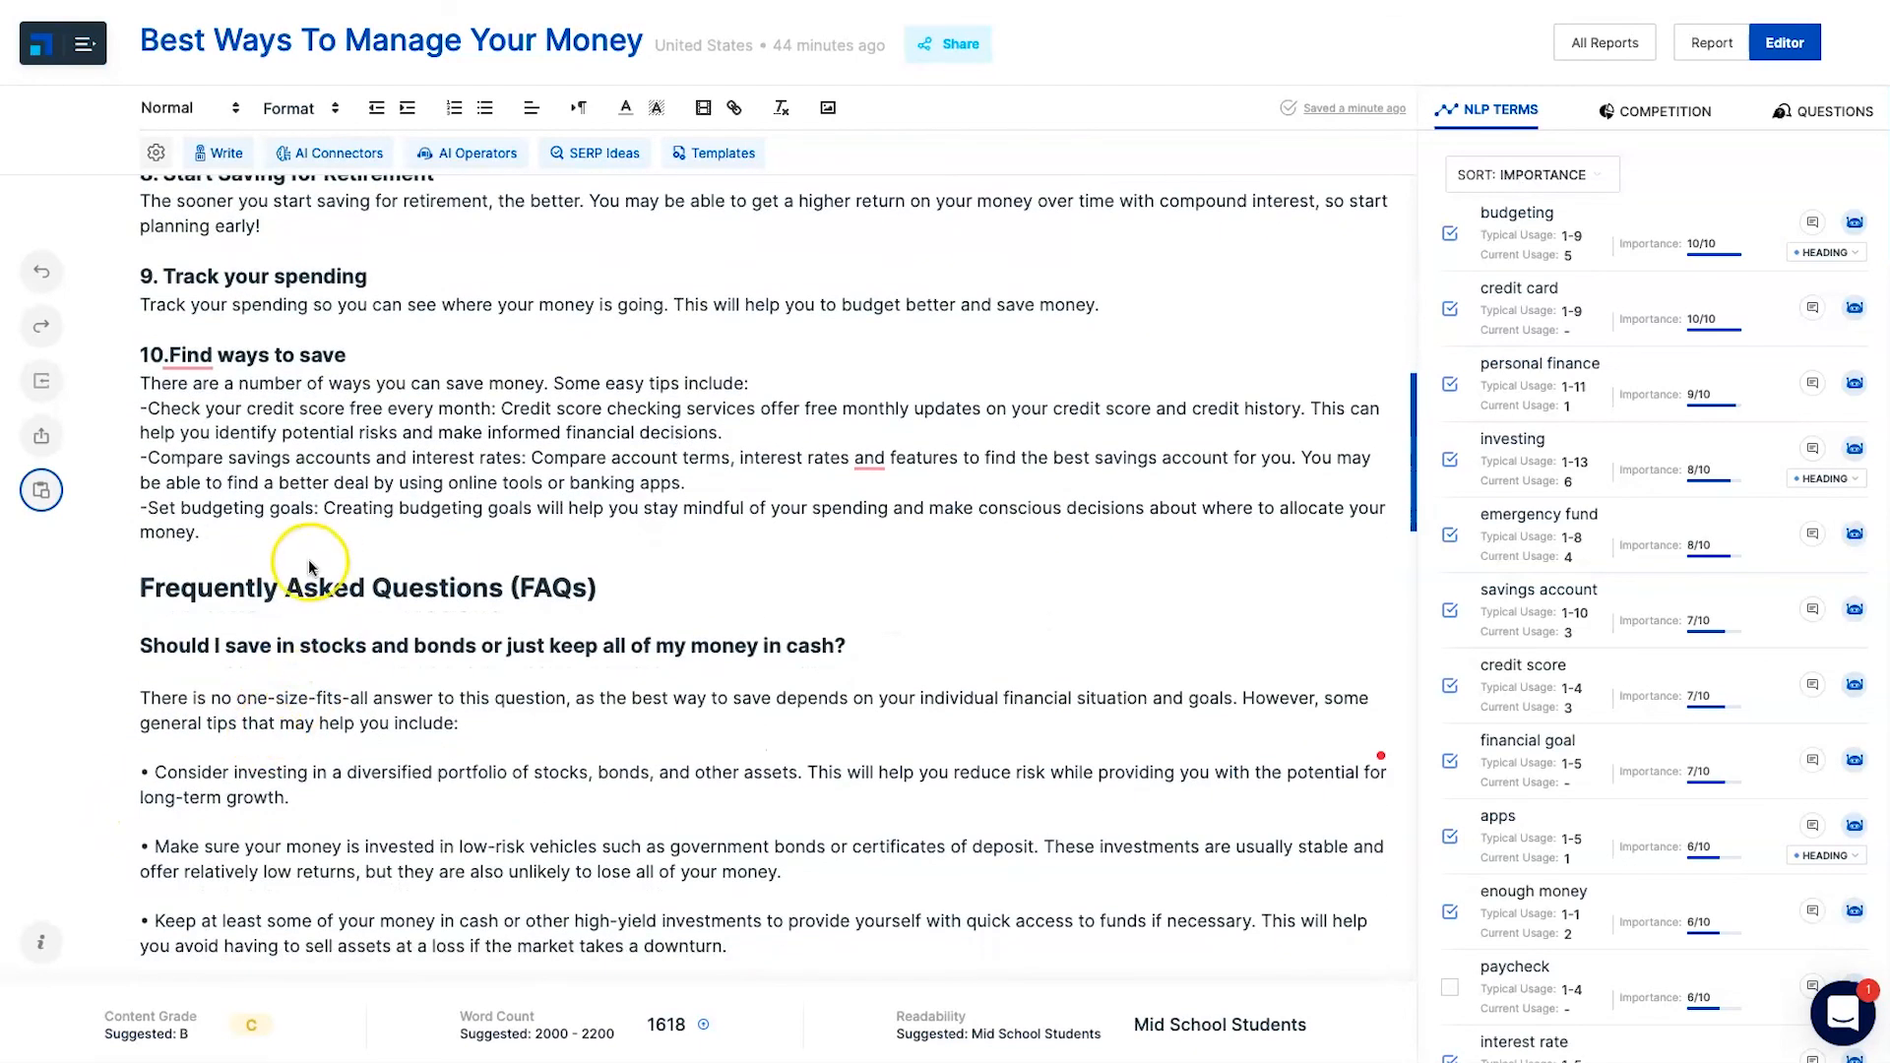
scroll(1231, 492, down, 2)
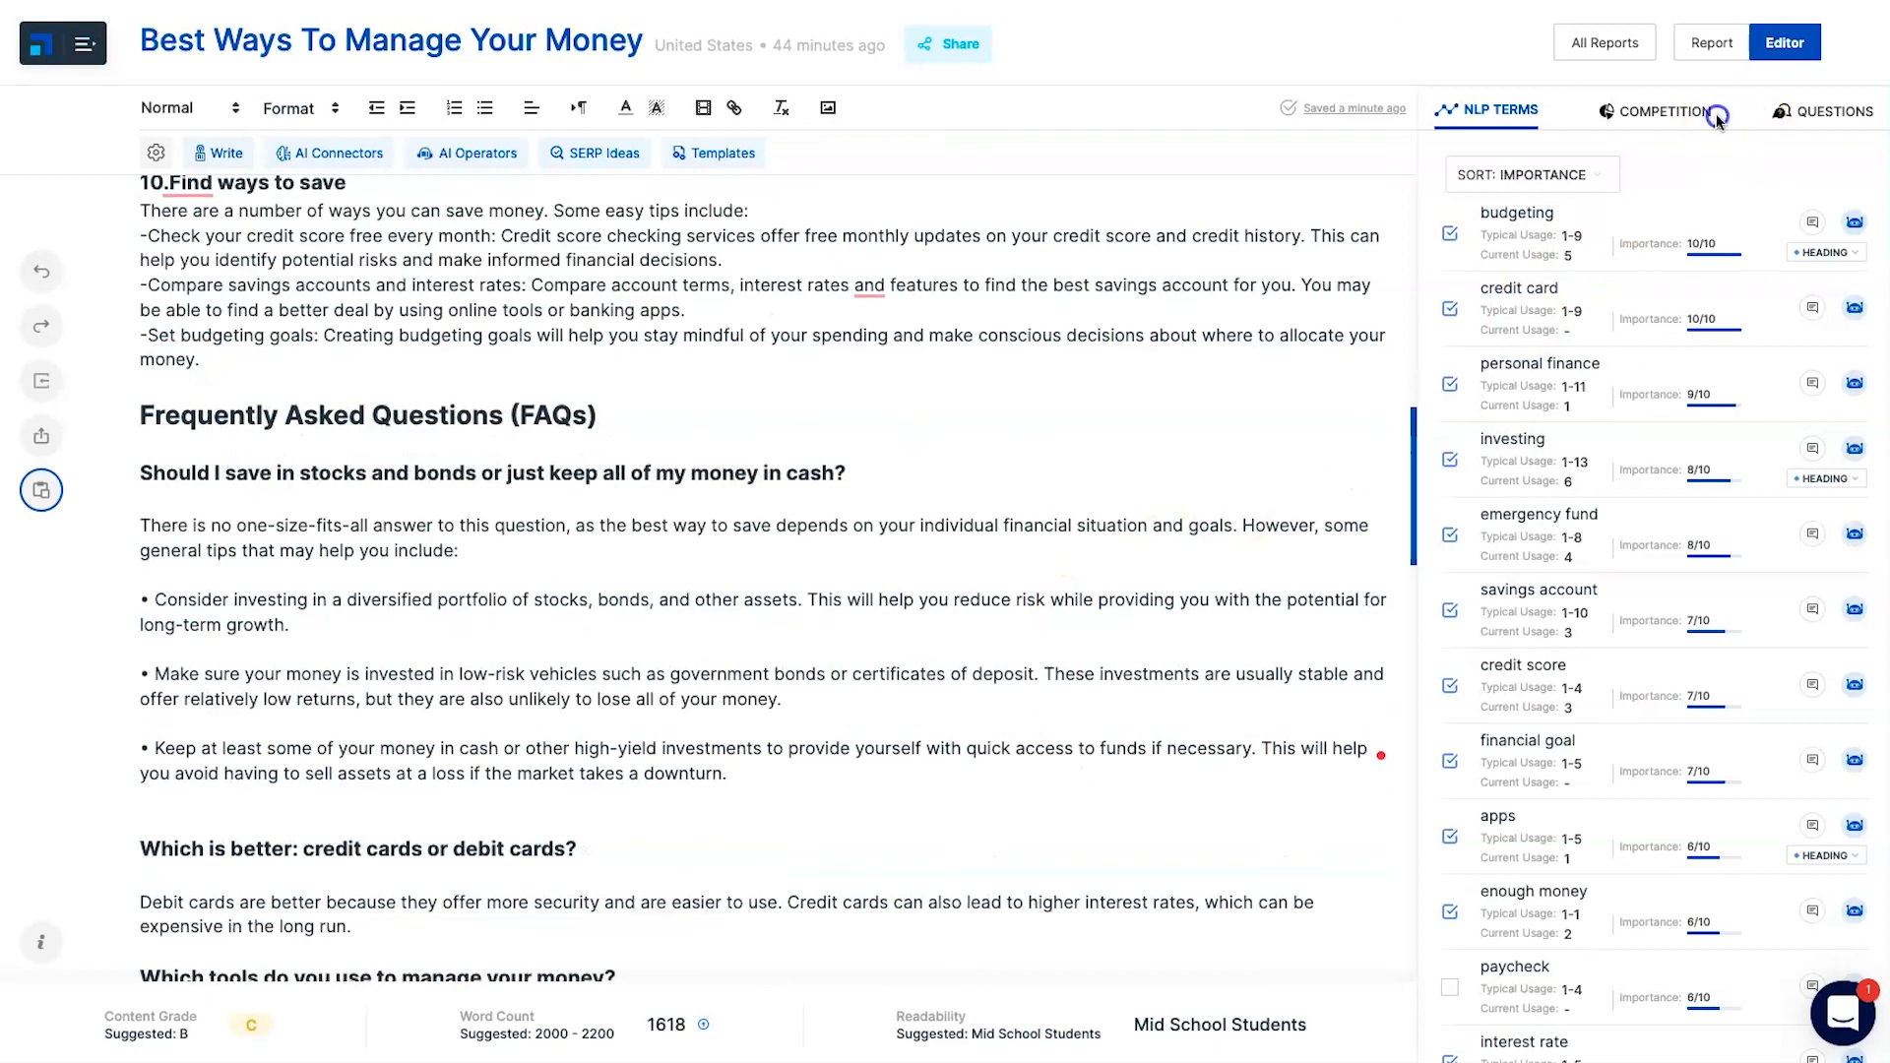
Show the suggested questions and review the article's FAQ answers through to the closing sections on money management
click(1703, 110)
click(1807, 116)
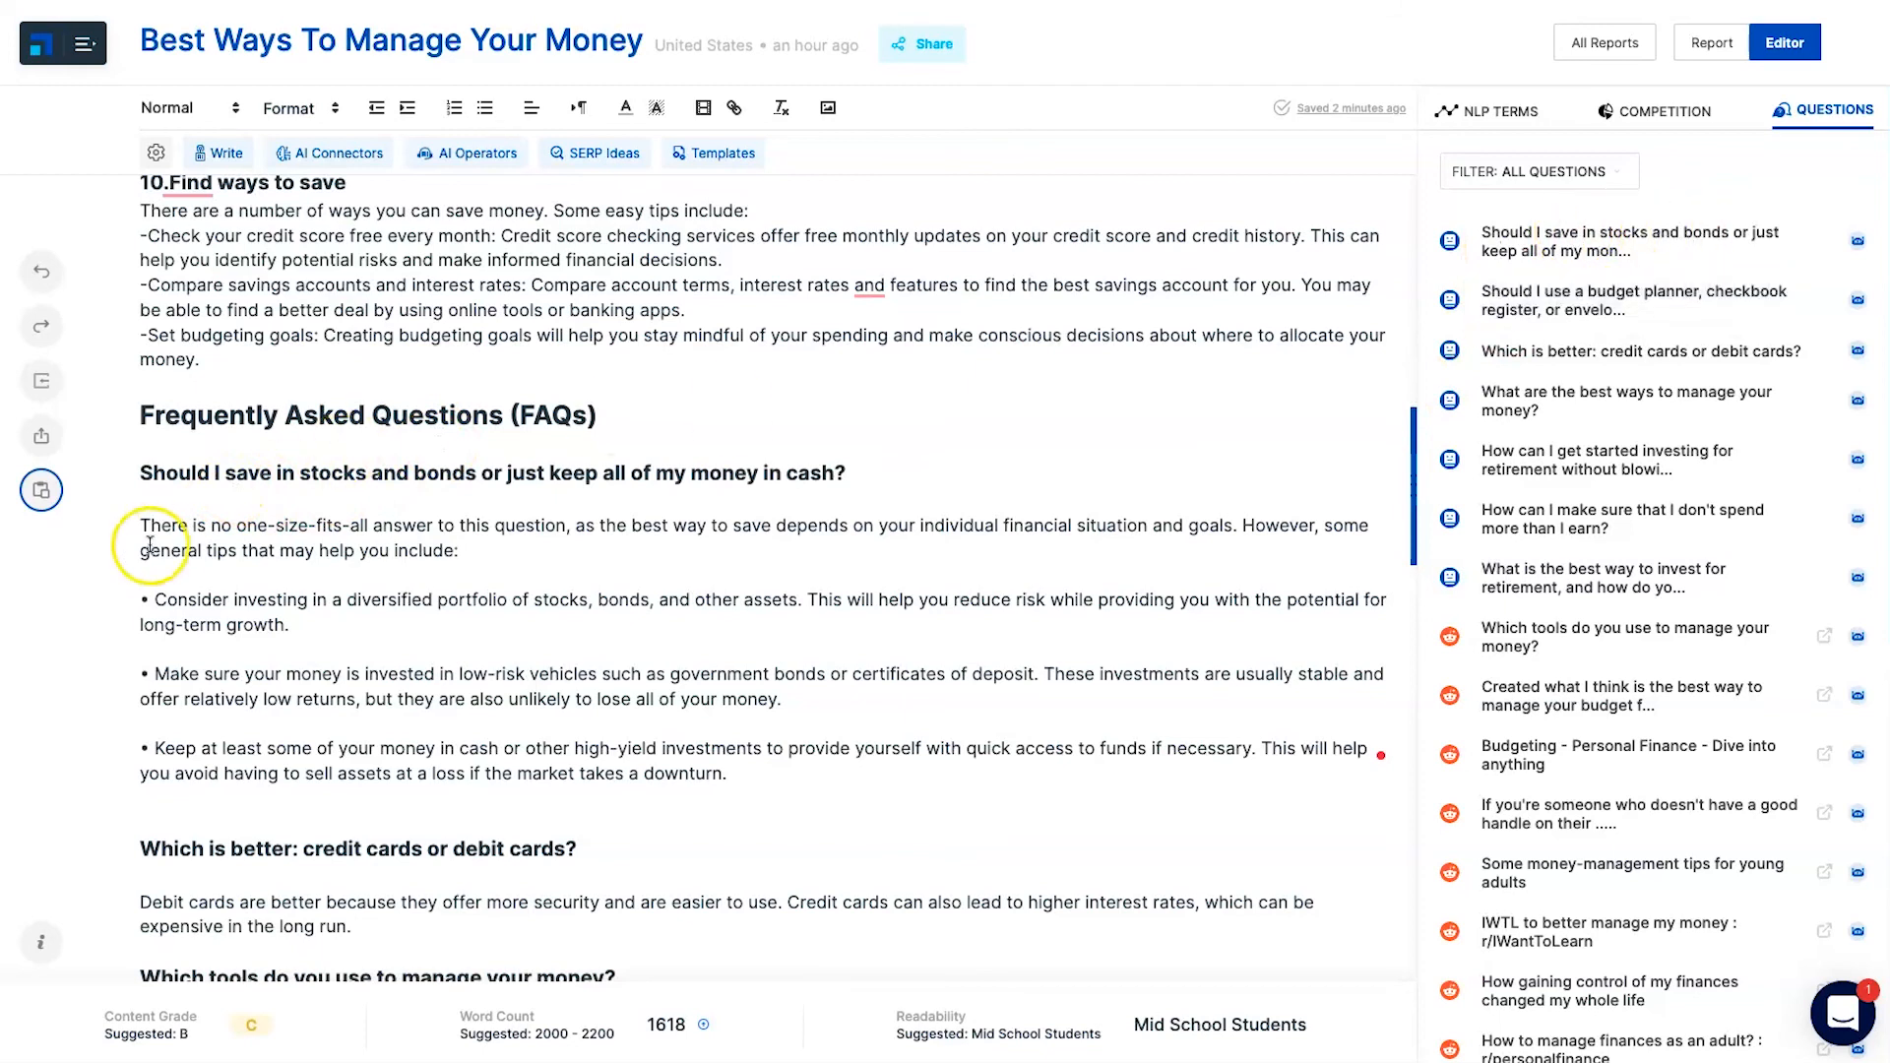
drag(843, 474, 694, 474)
click(700, 472)
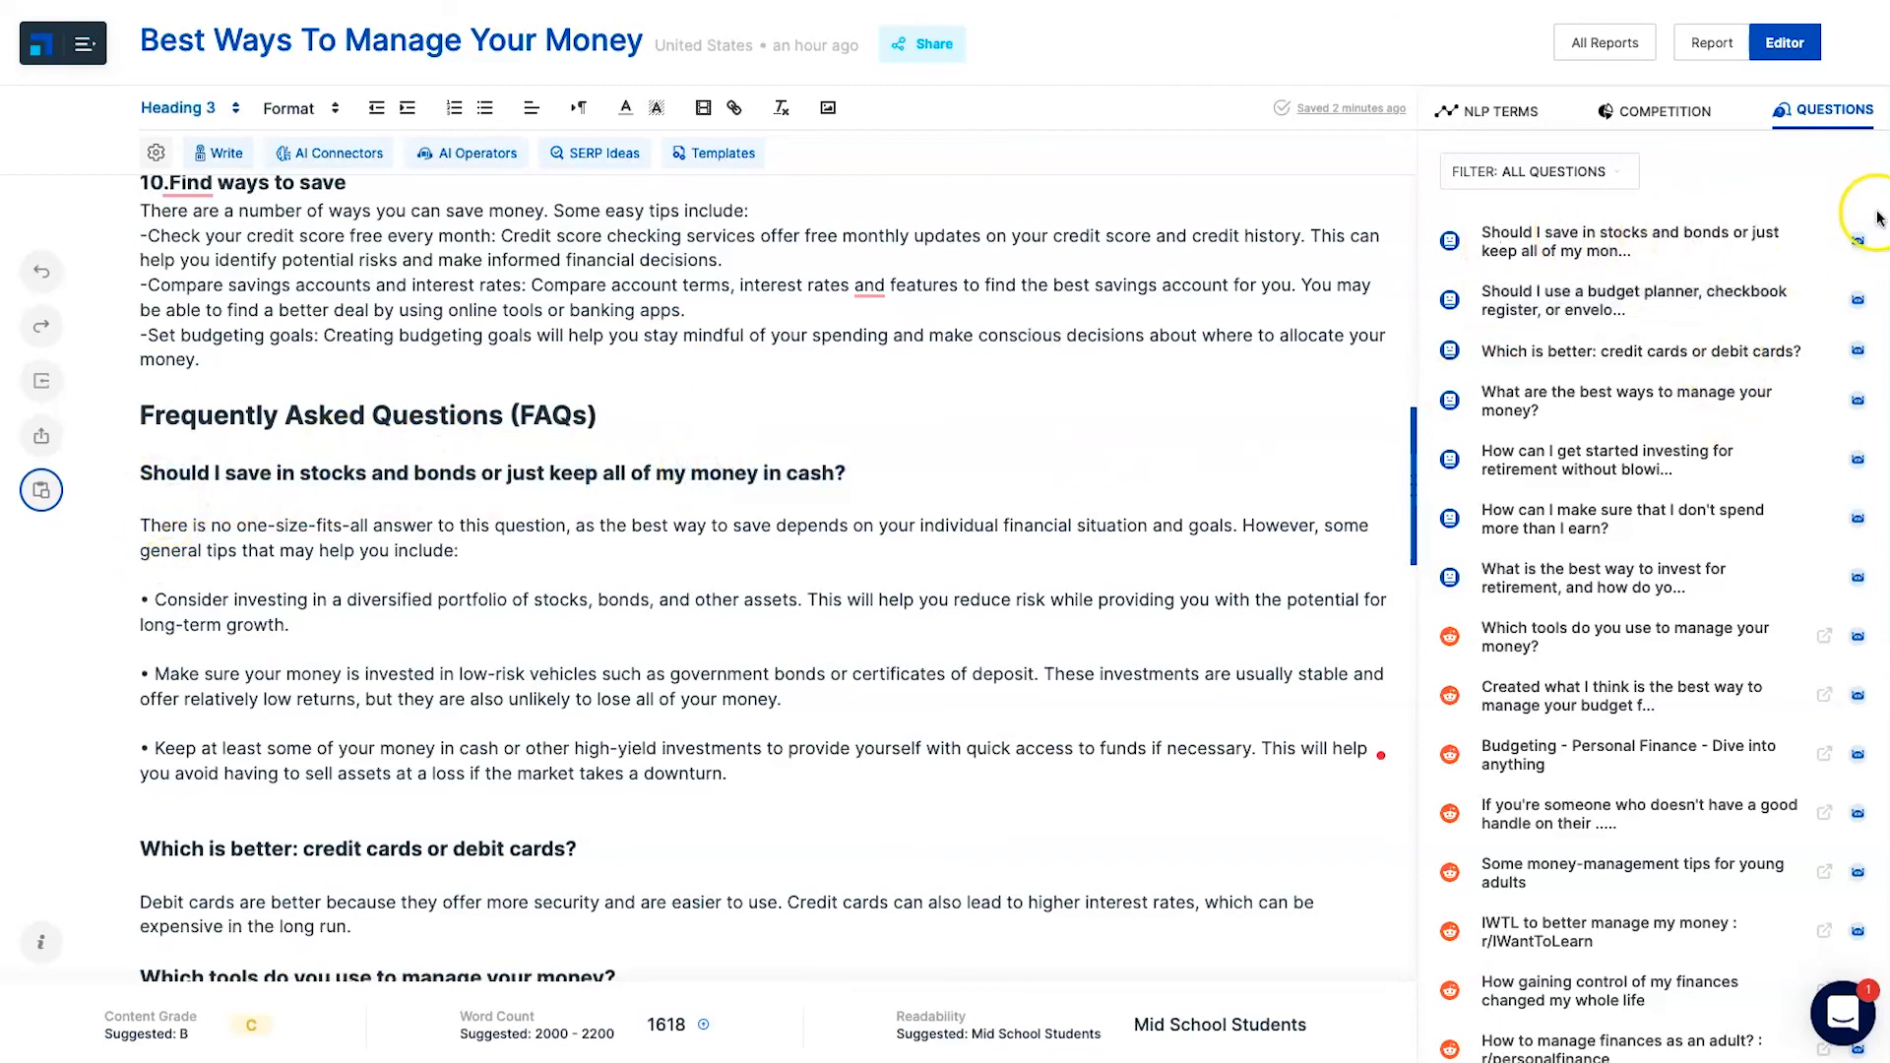
scroll(865, 578, down, 8)
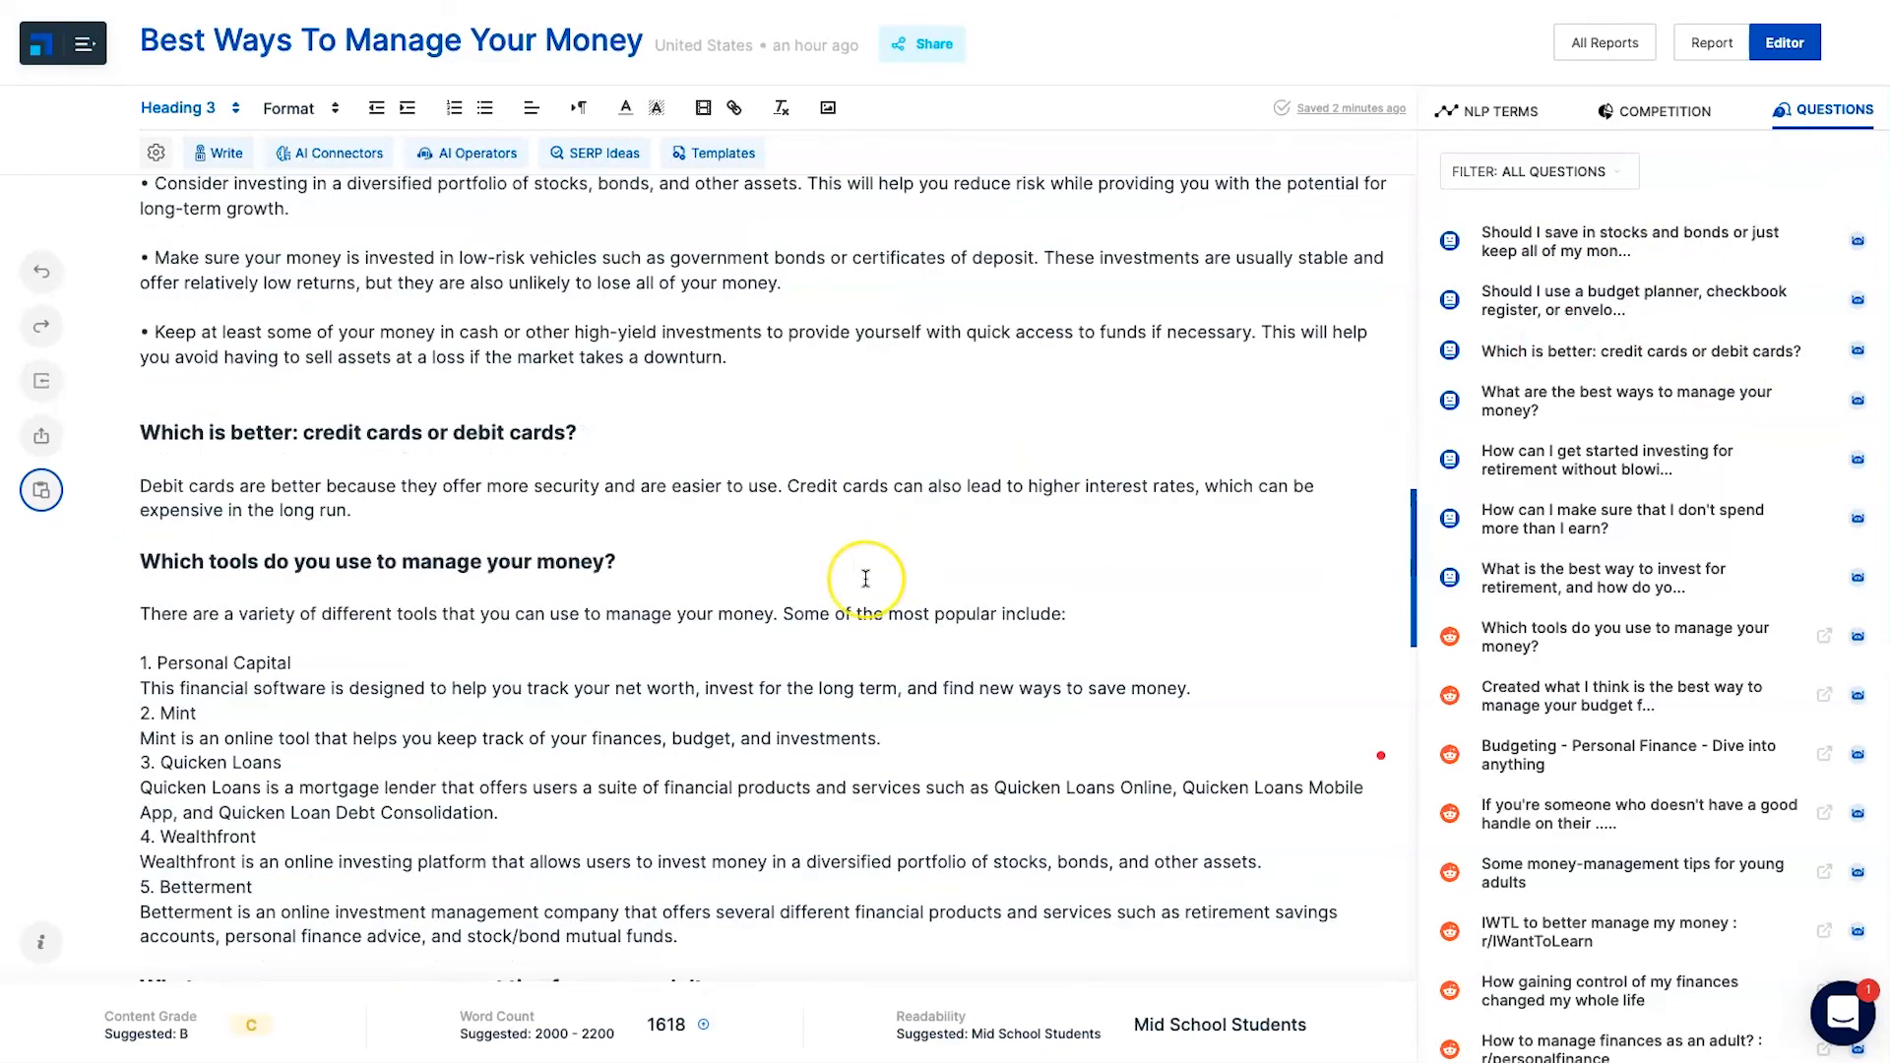
scroll(866, 578, down, 15)
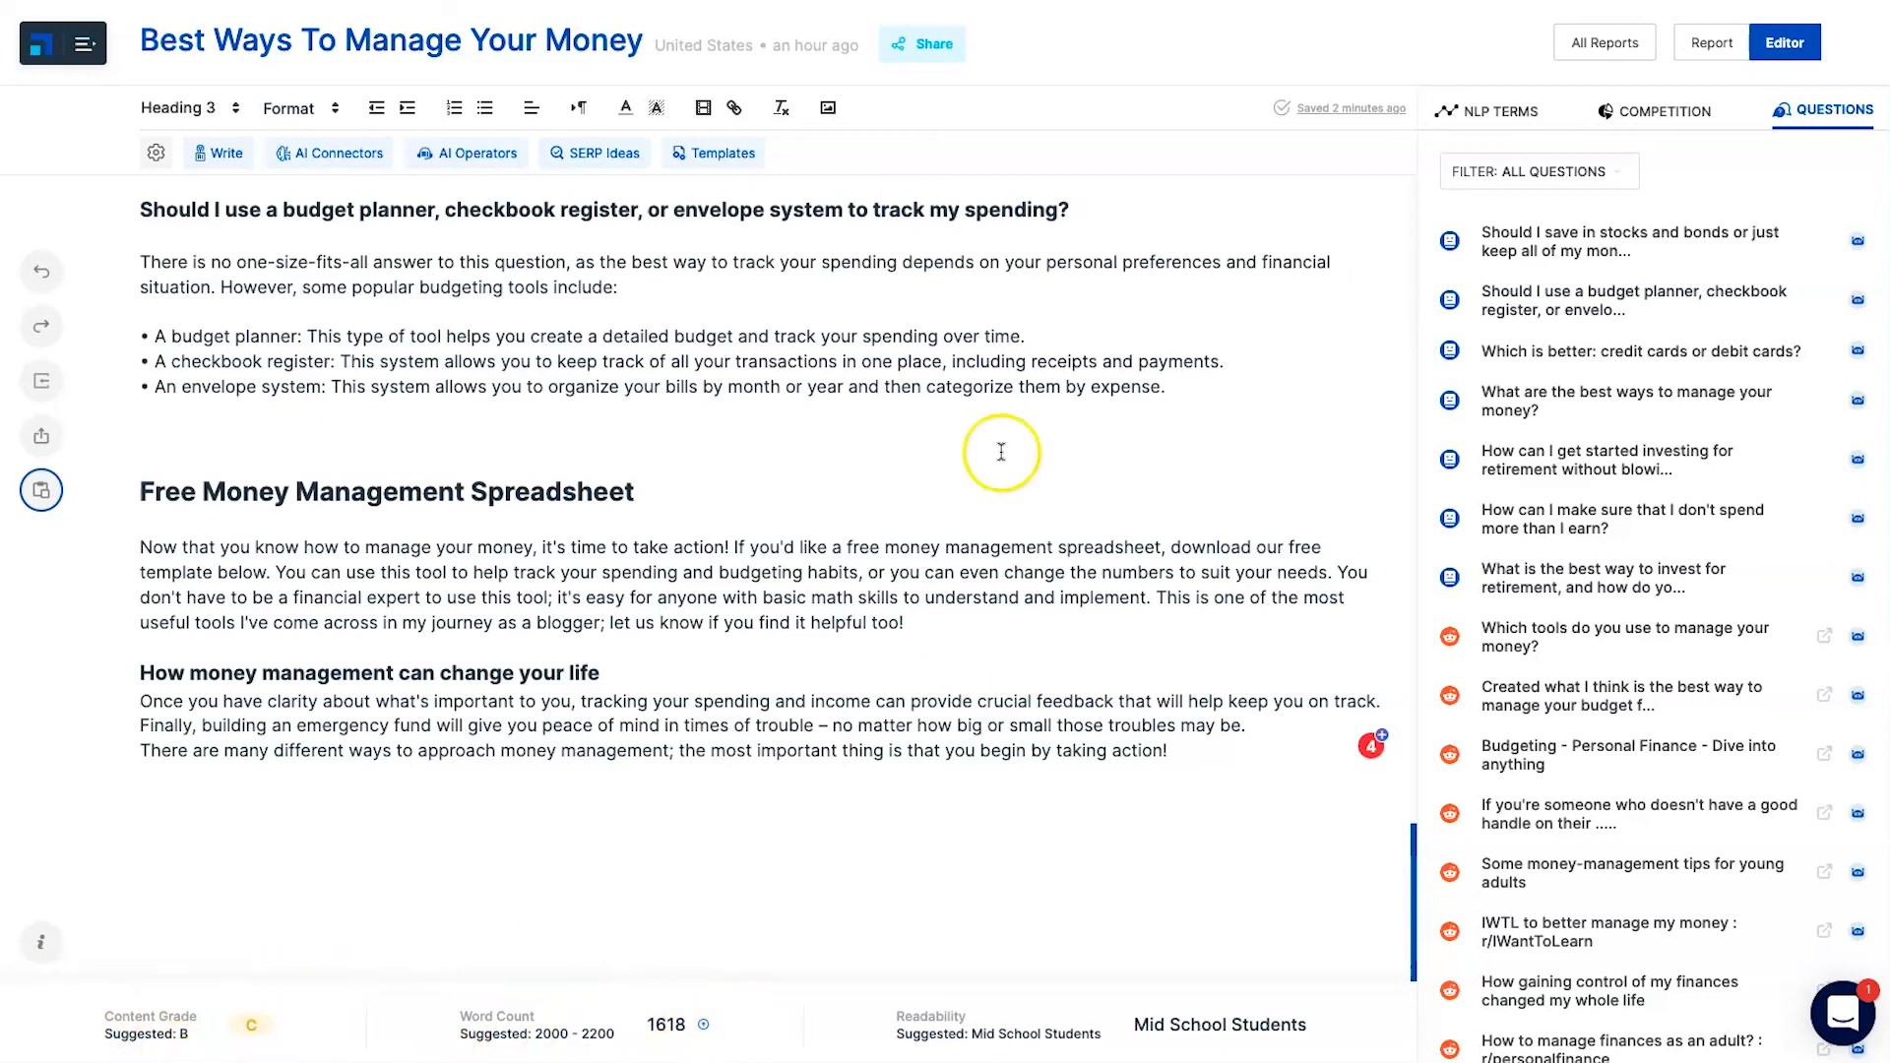
scroll(957, 804, up, 20)
scroll(953, 780, down, 12)
scroll(970, 700, down, 15)
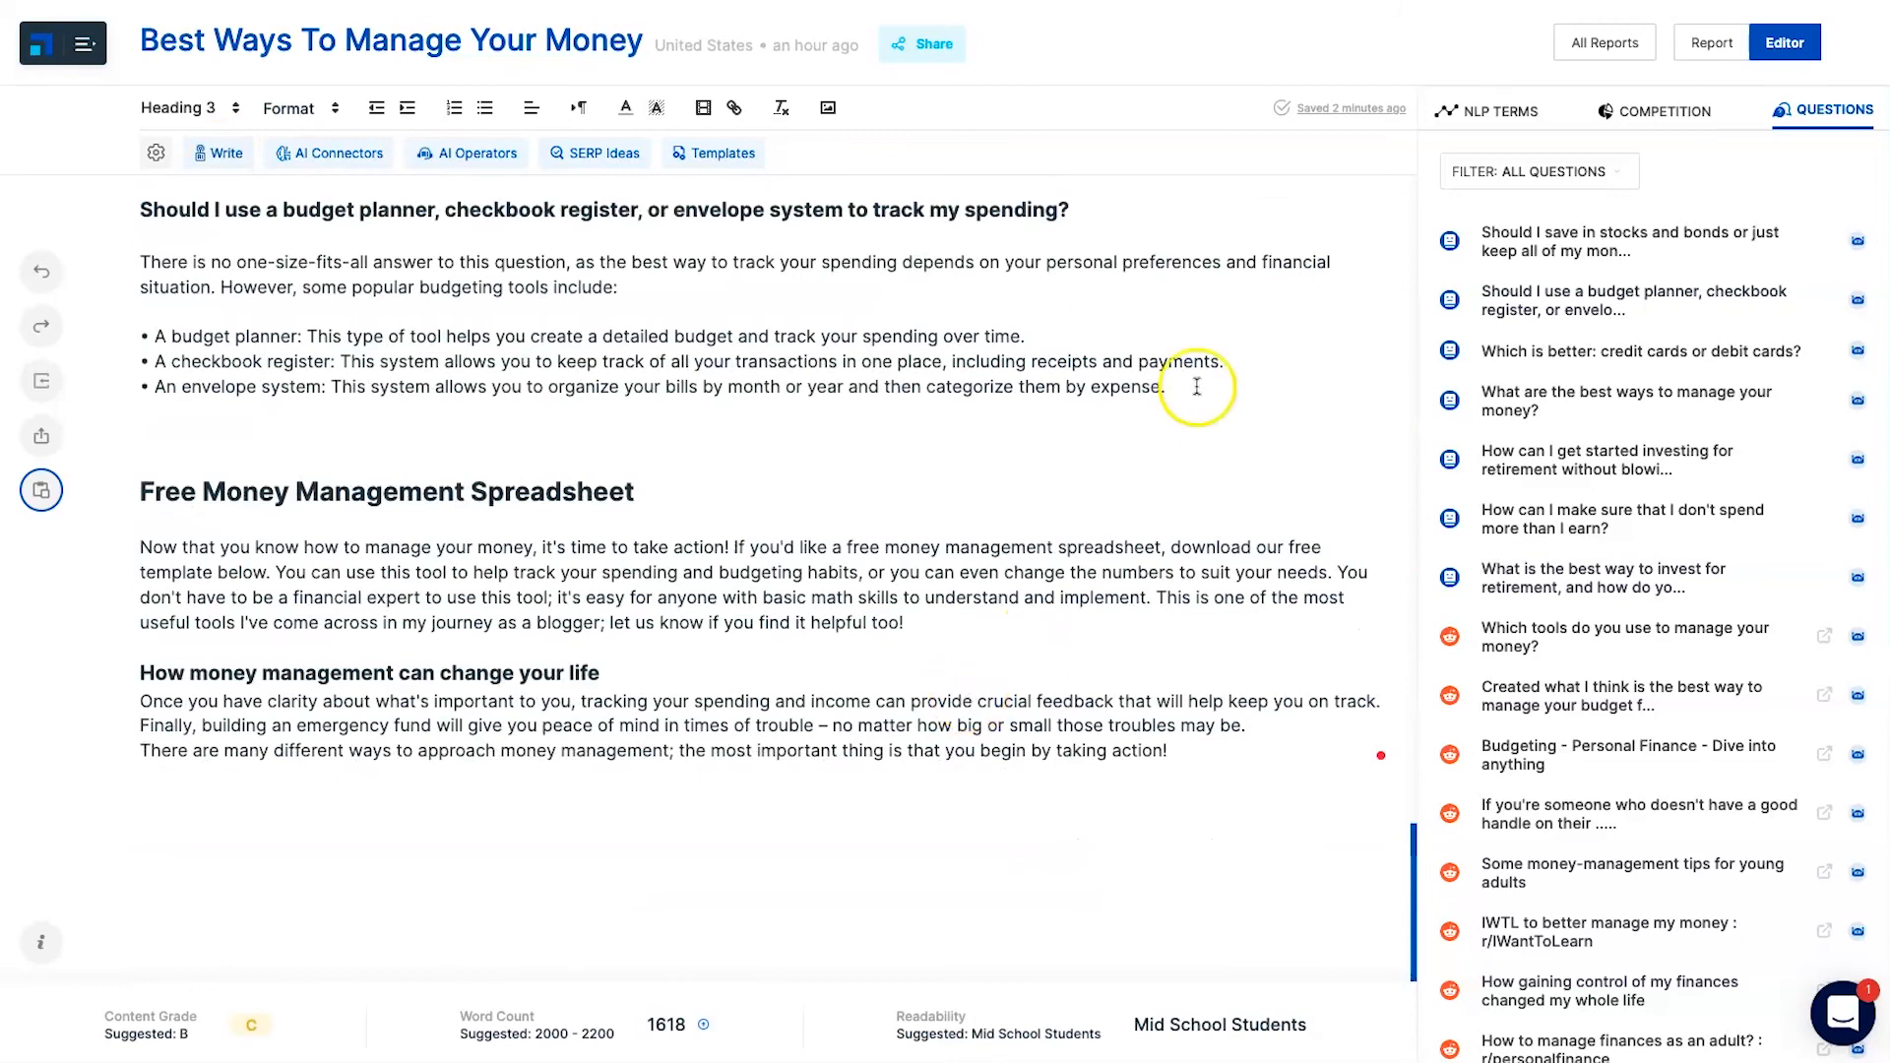
scroll(954, 473, up, 10)
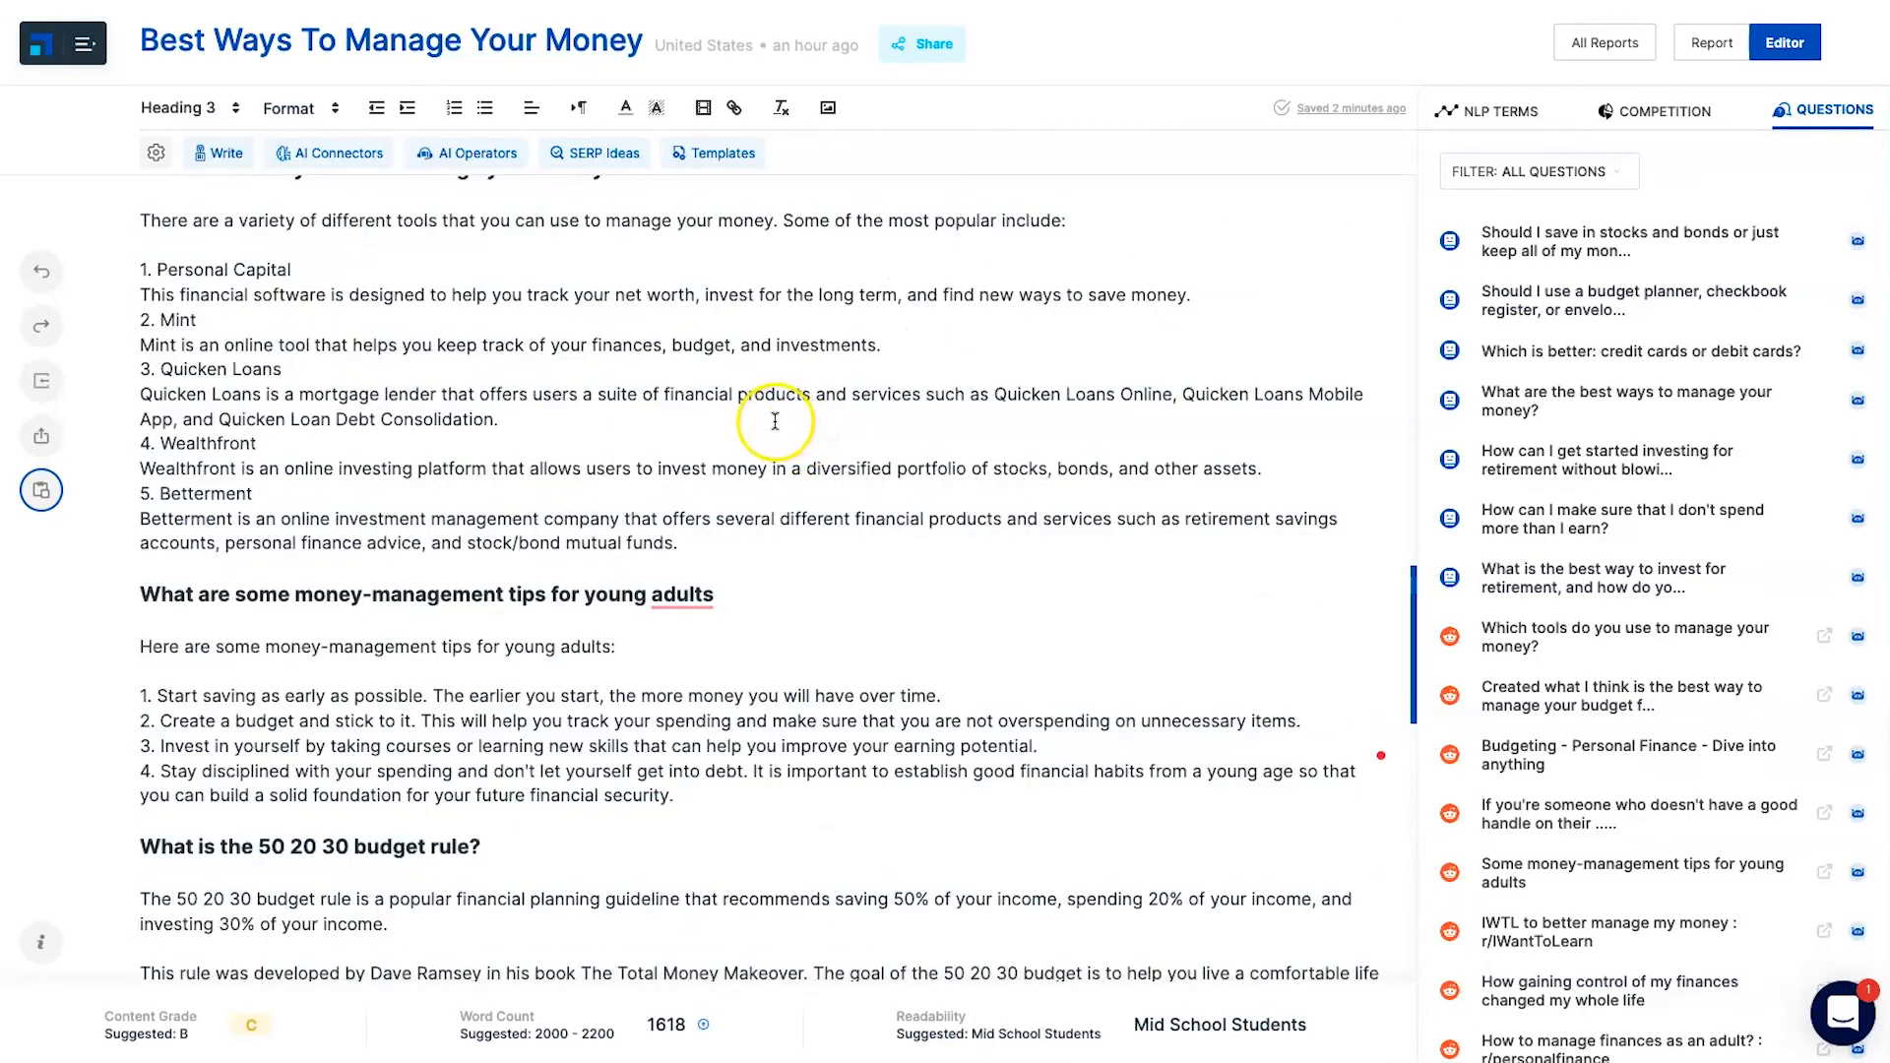
scroll(748, 454, up, 9)
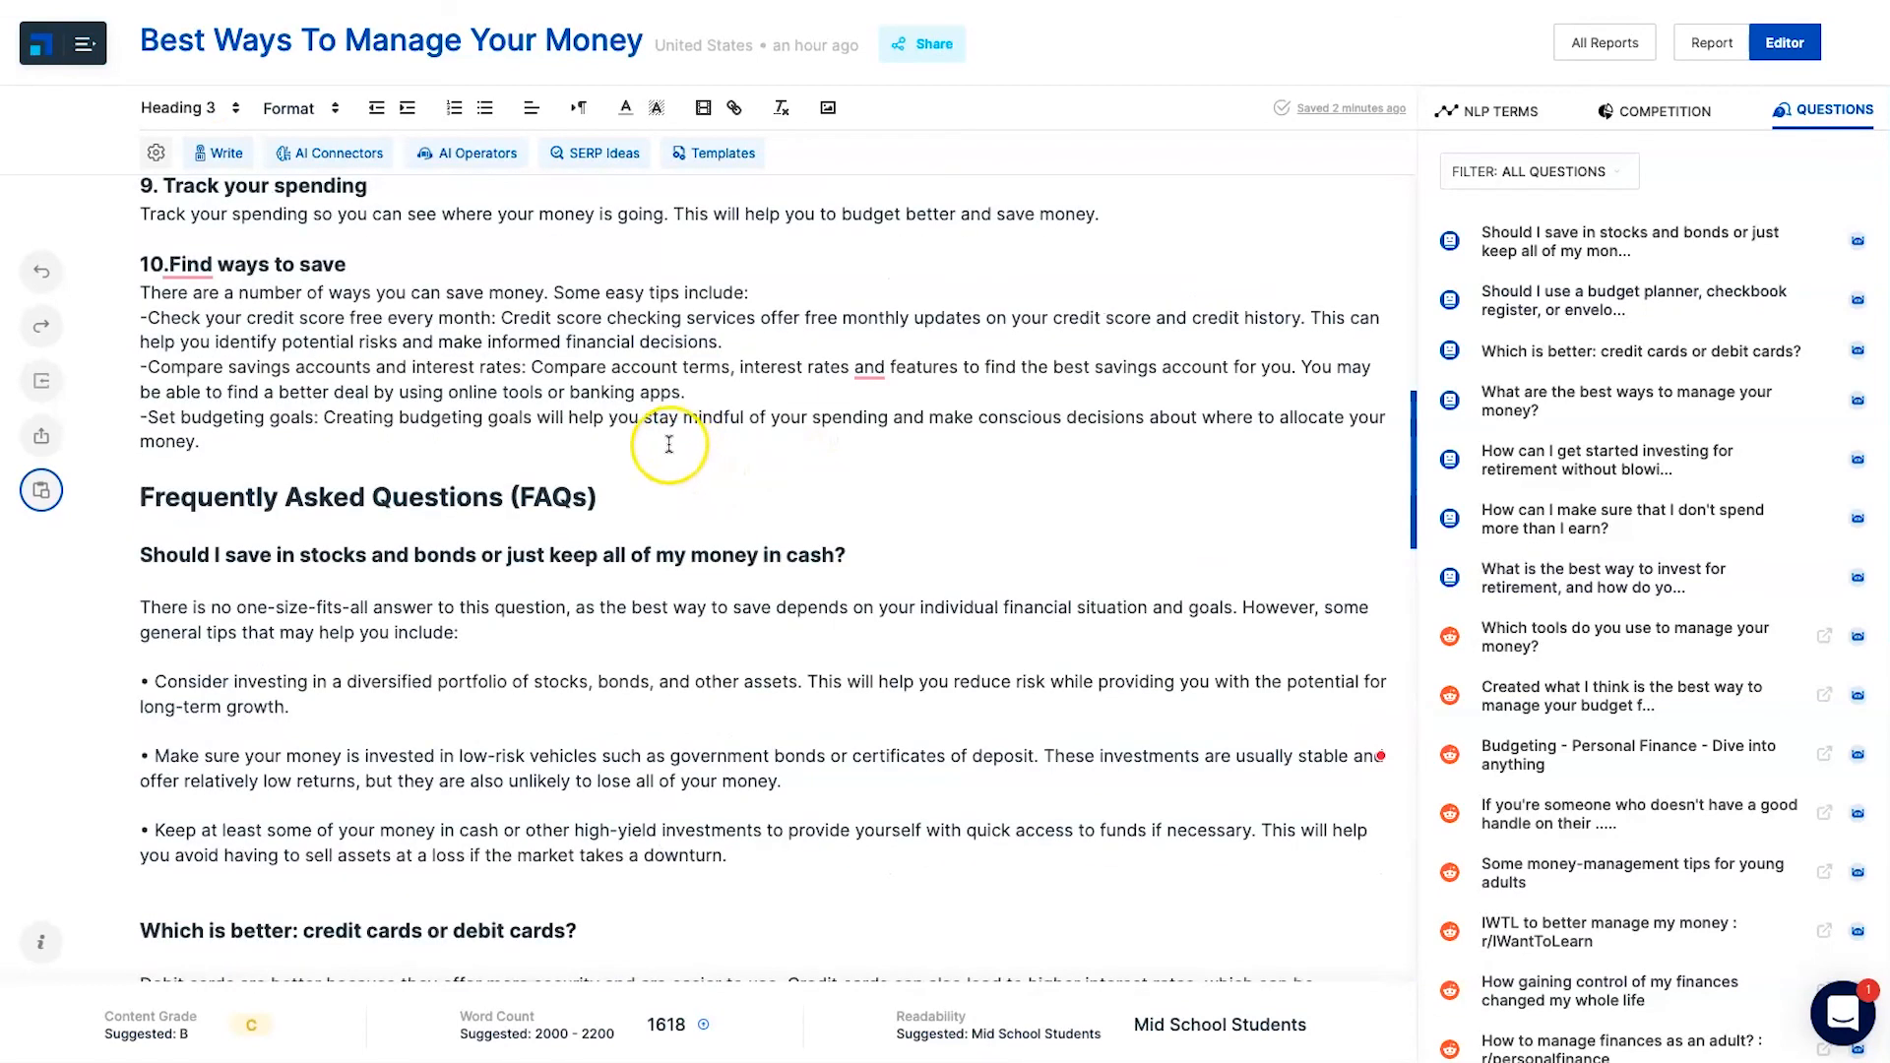
scroll(503, 417, up, 7)
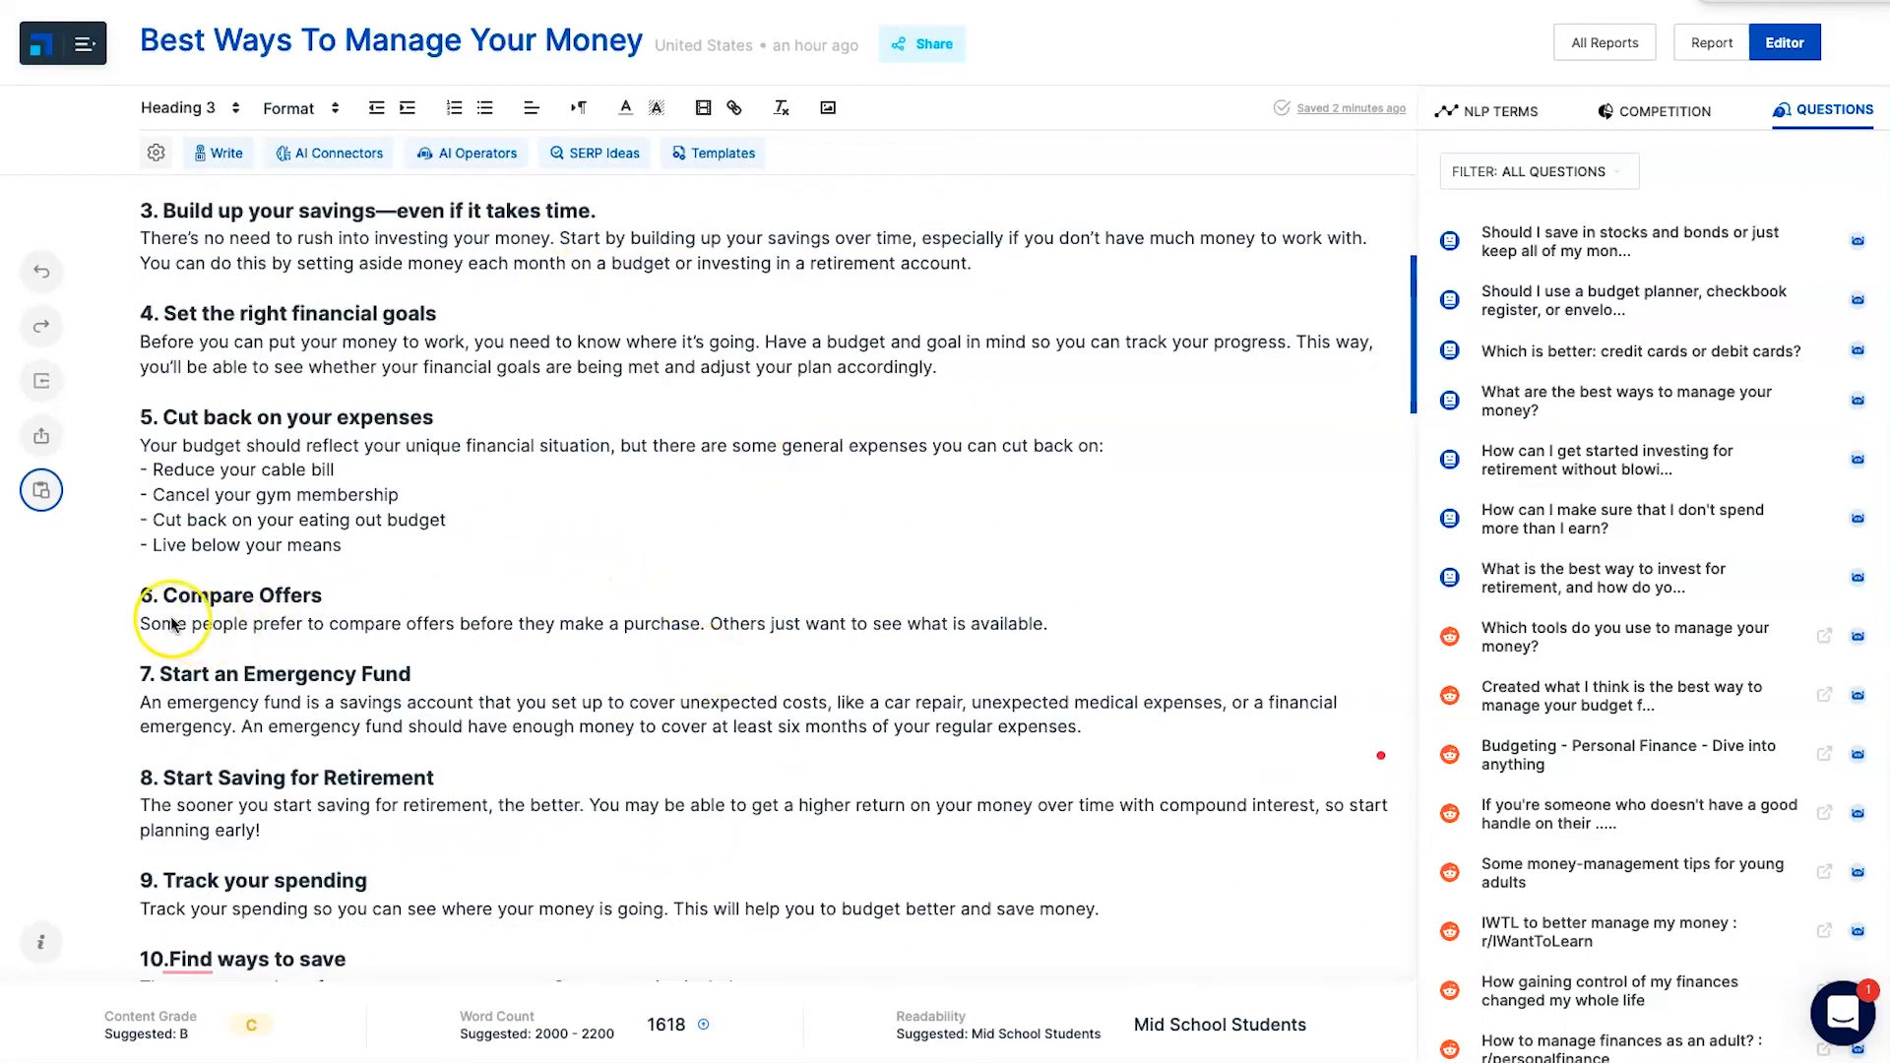
Examine the generated sentence under the heading "6. Compare Offers"
drag(322, 597, 178, 596)
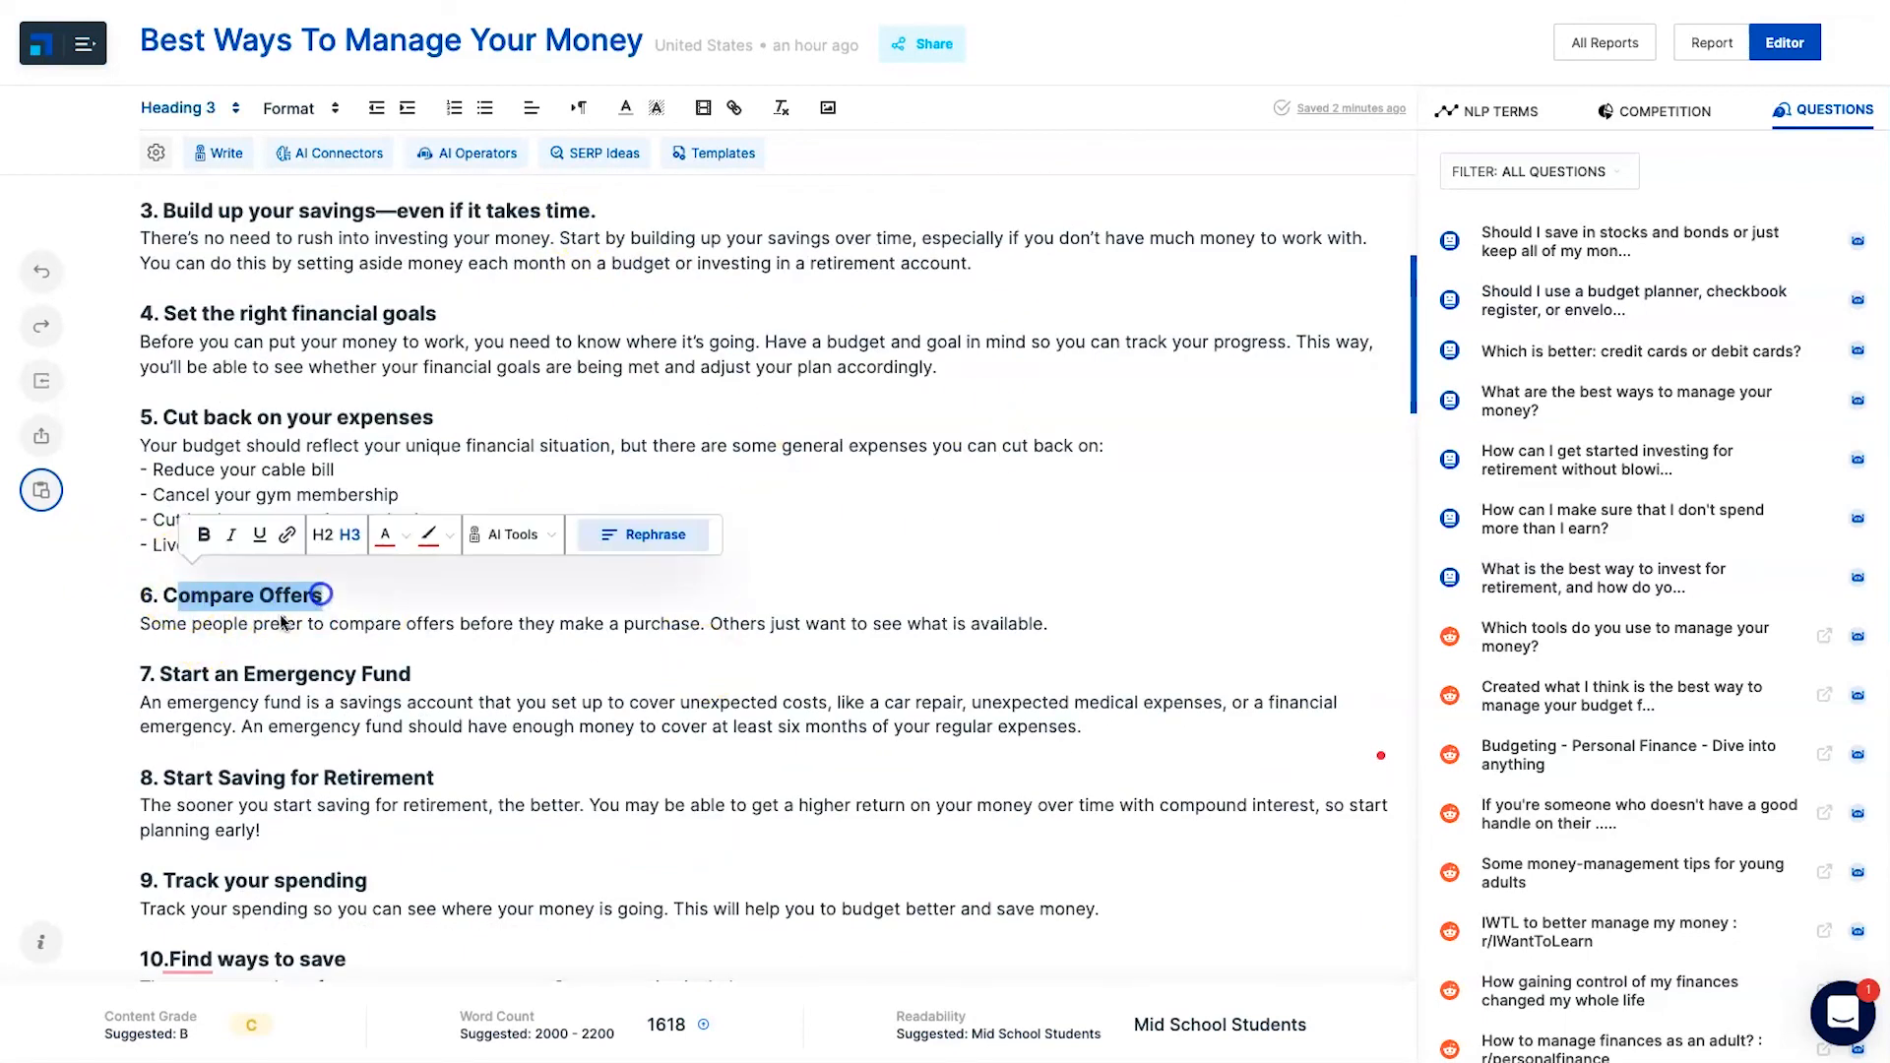
triple_click(258, 626)
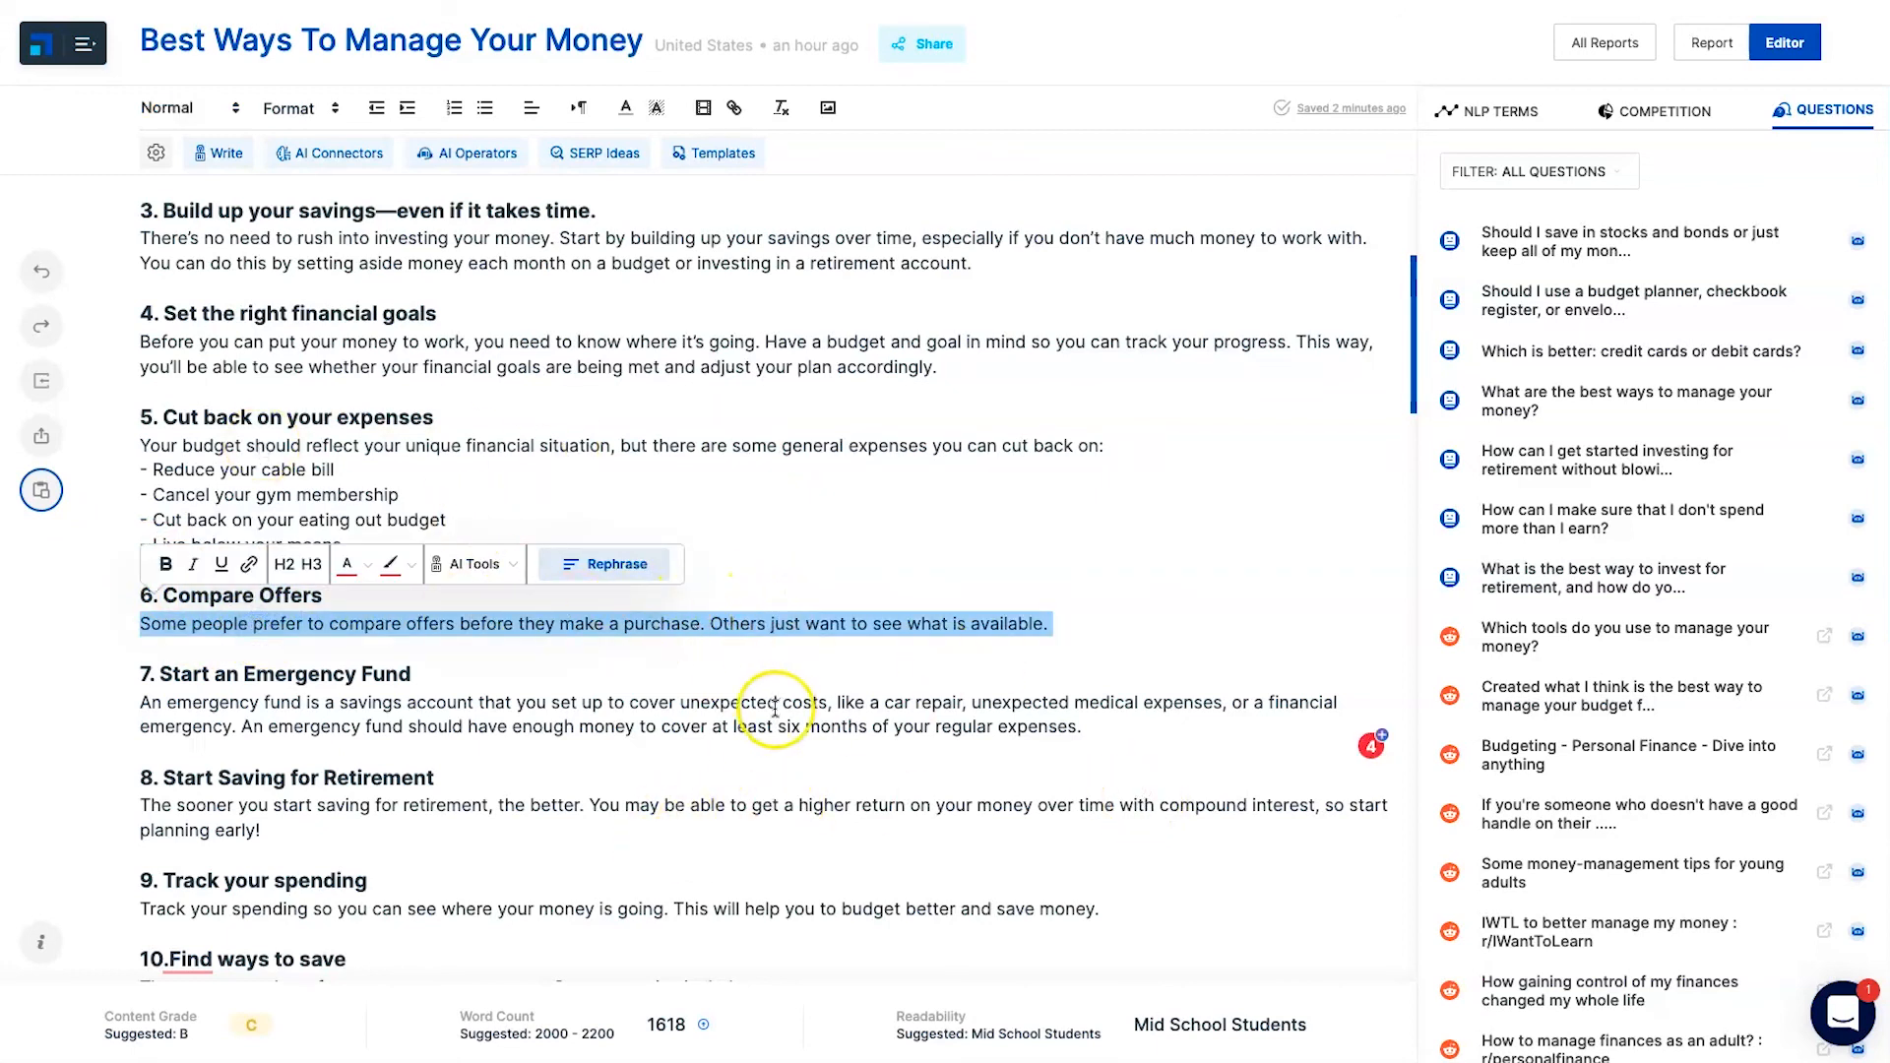
click(728, 823)
scroll(635, 863, down, 3)
scroll(643, 736, up, 10)
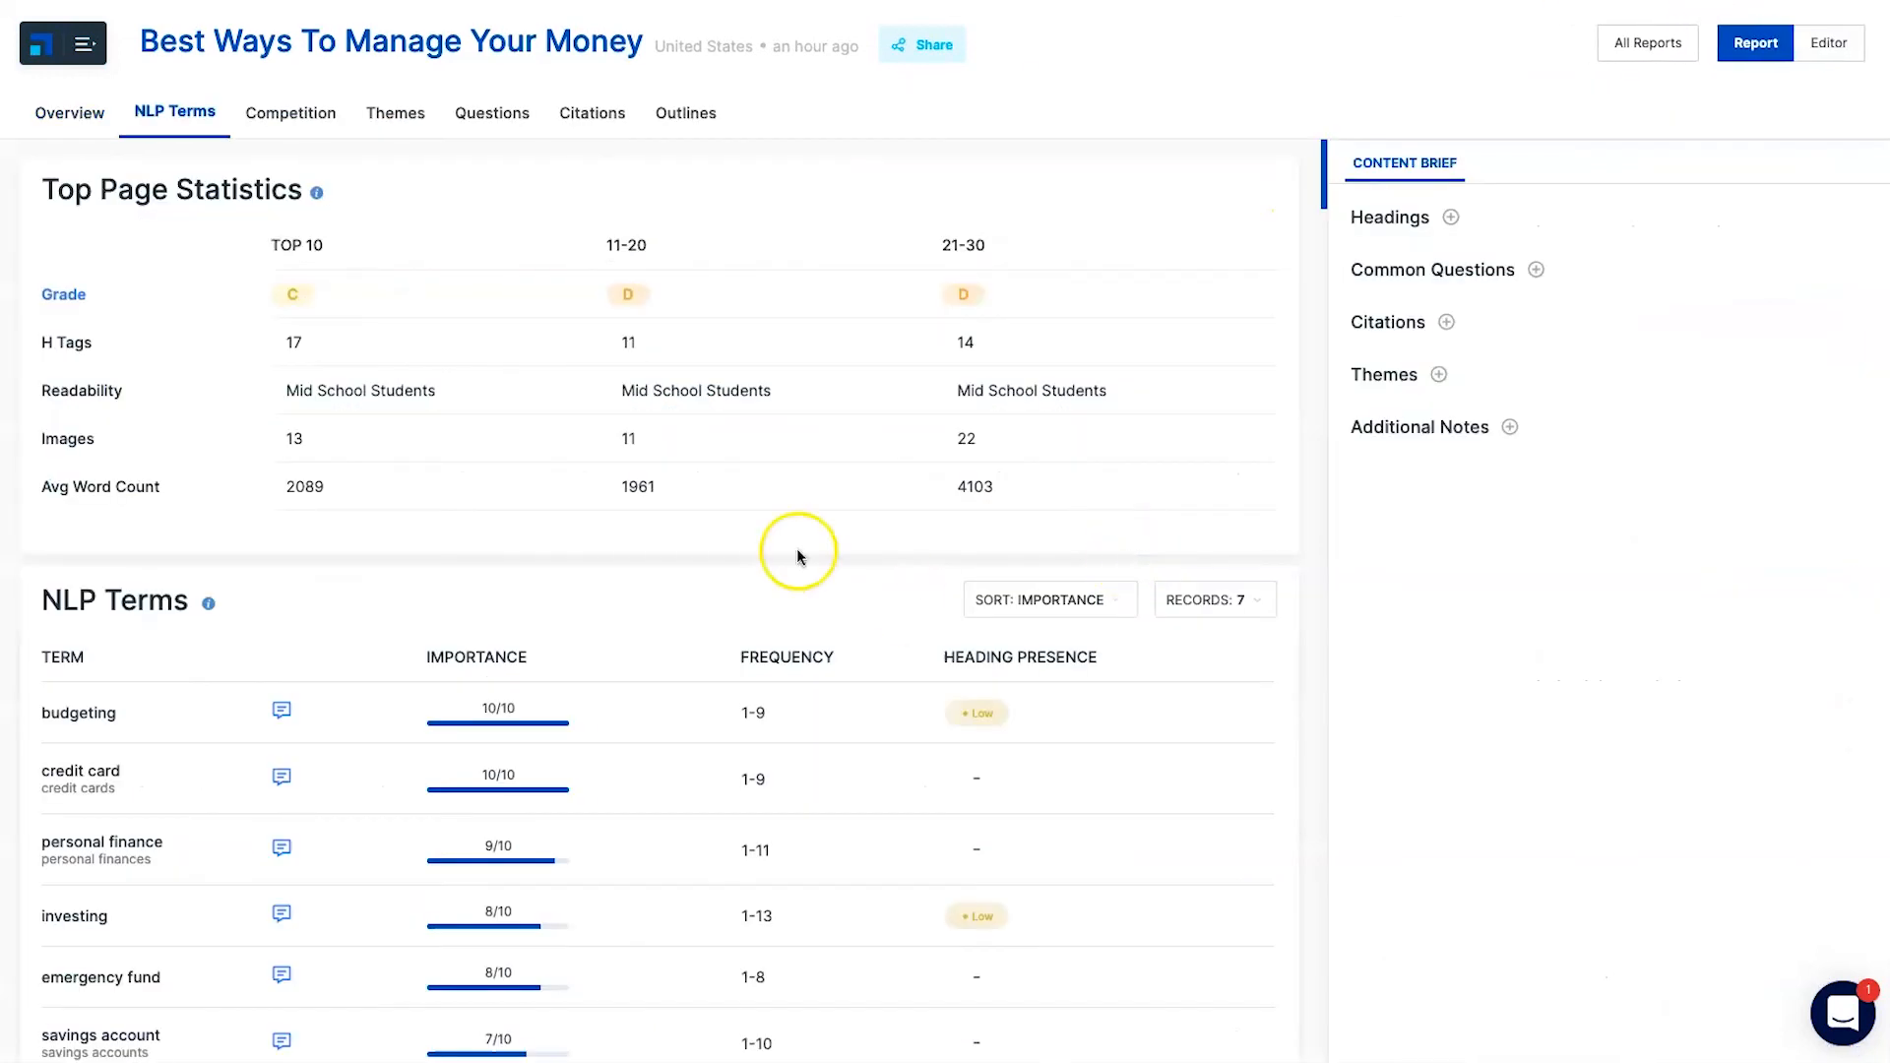
Review the keyword report from its NLP terms down to the common questions and citations, and return to the article editor
scroll(793, 548, down, 9)
scroll(245, 584, down, 8)
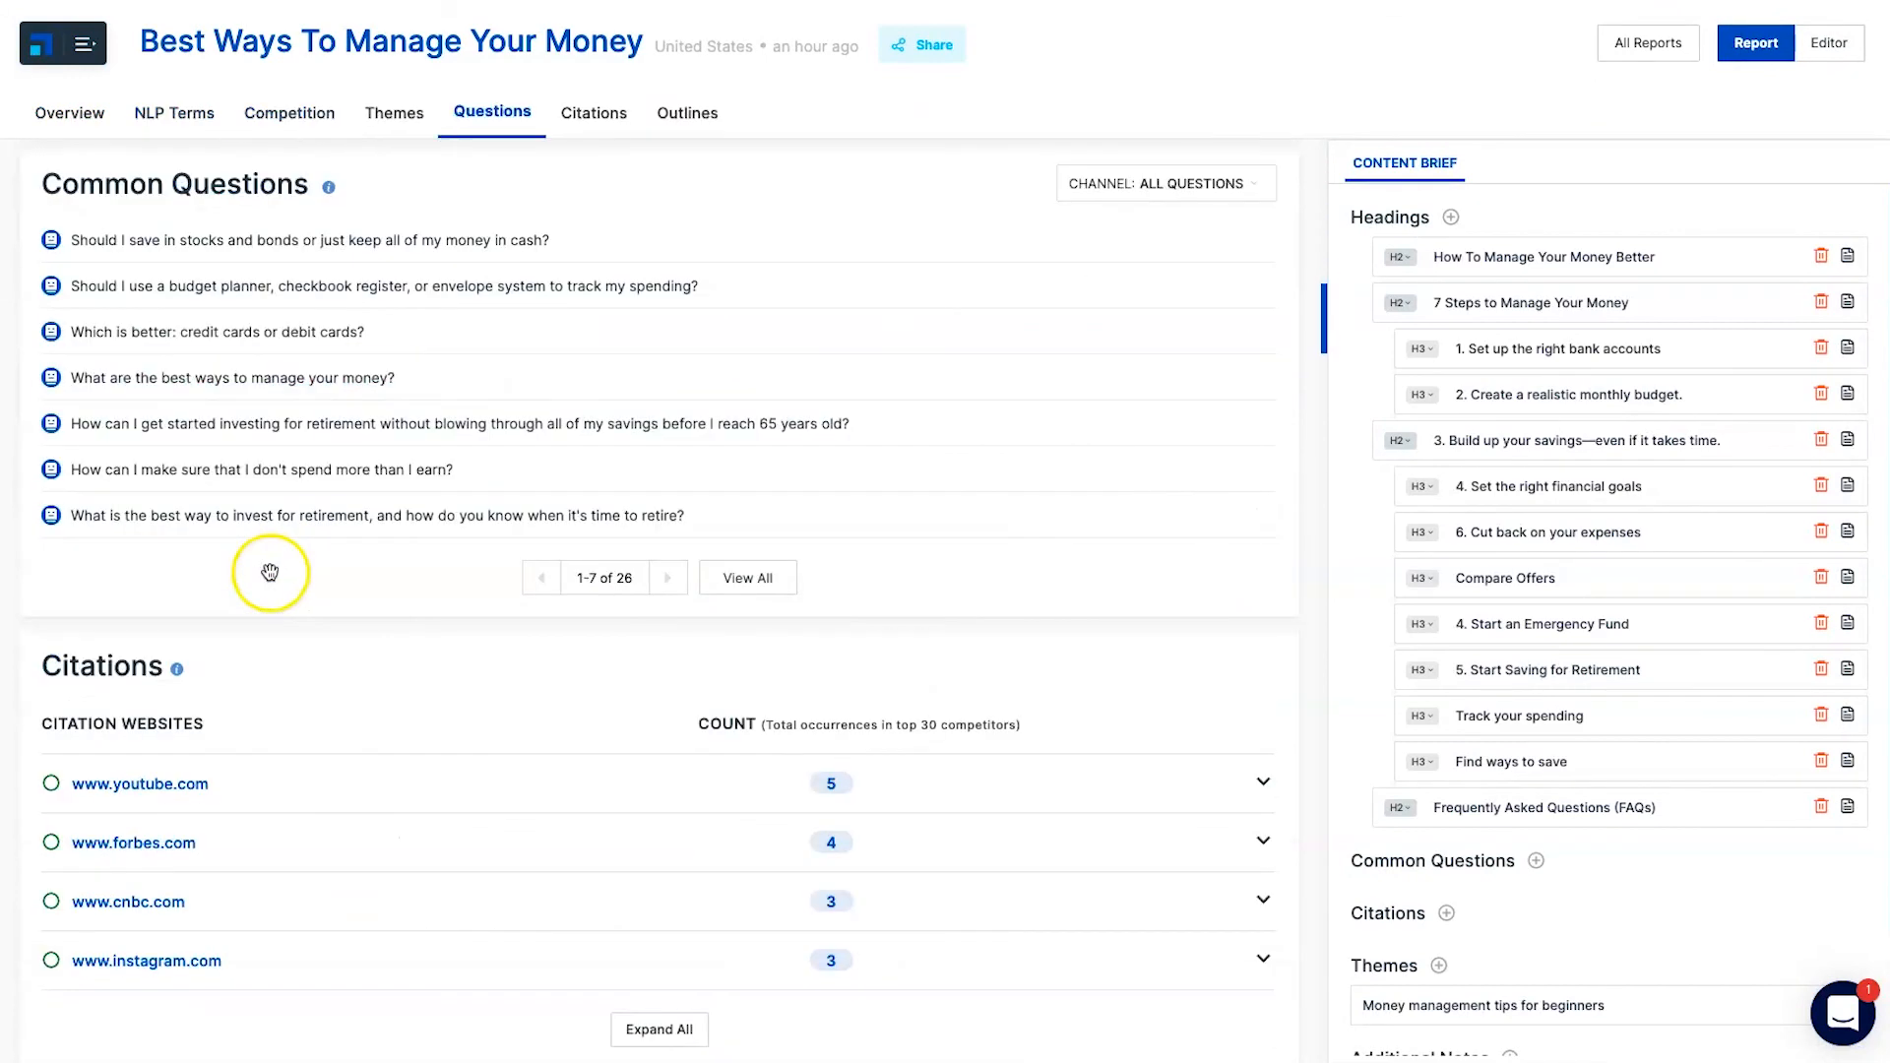
click(1828, 43)
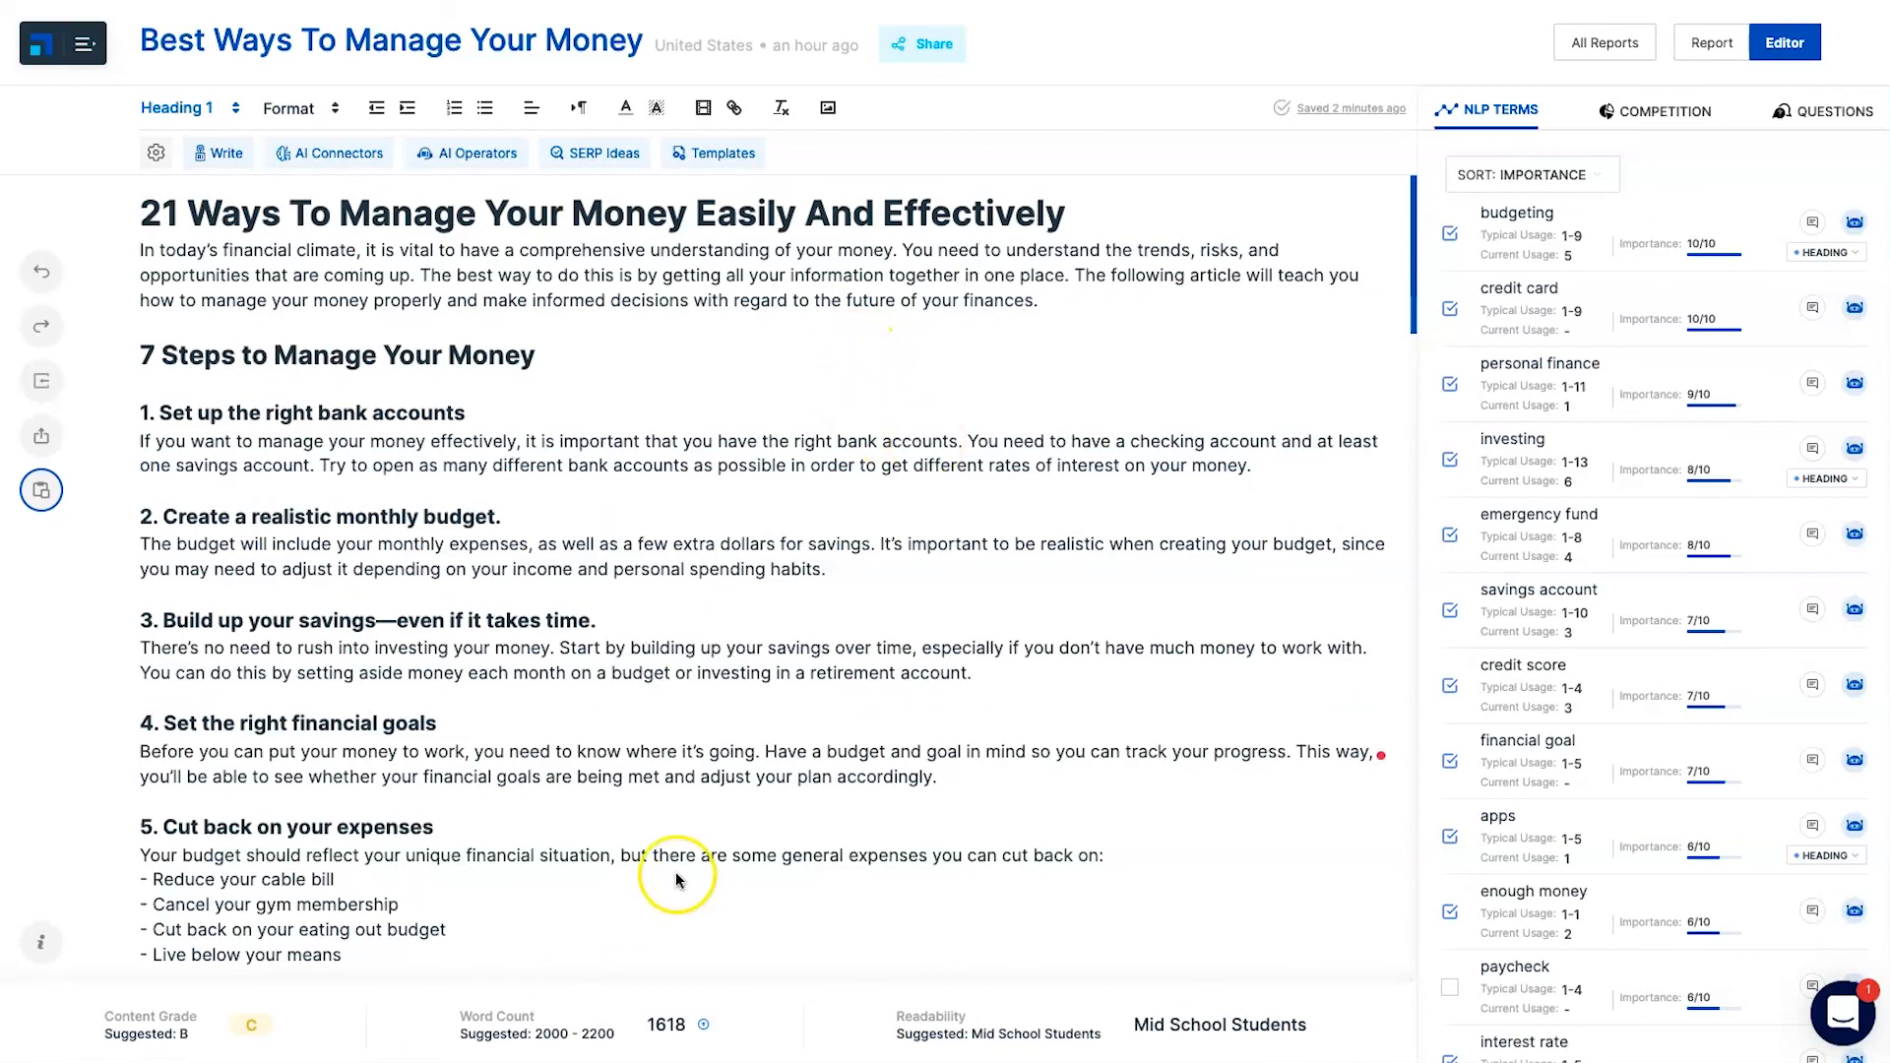
View the article's export options for PDF, HTML and .doc, and close them without exporting
click(493, 753)
click(40, 437)
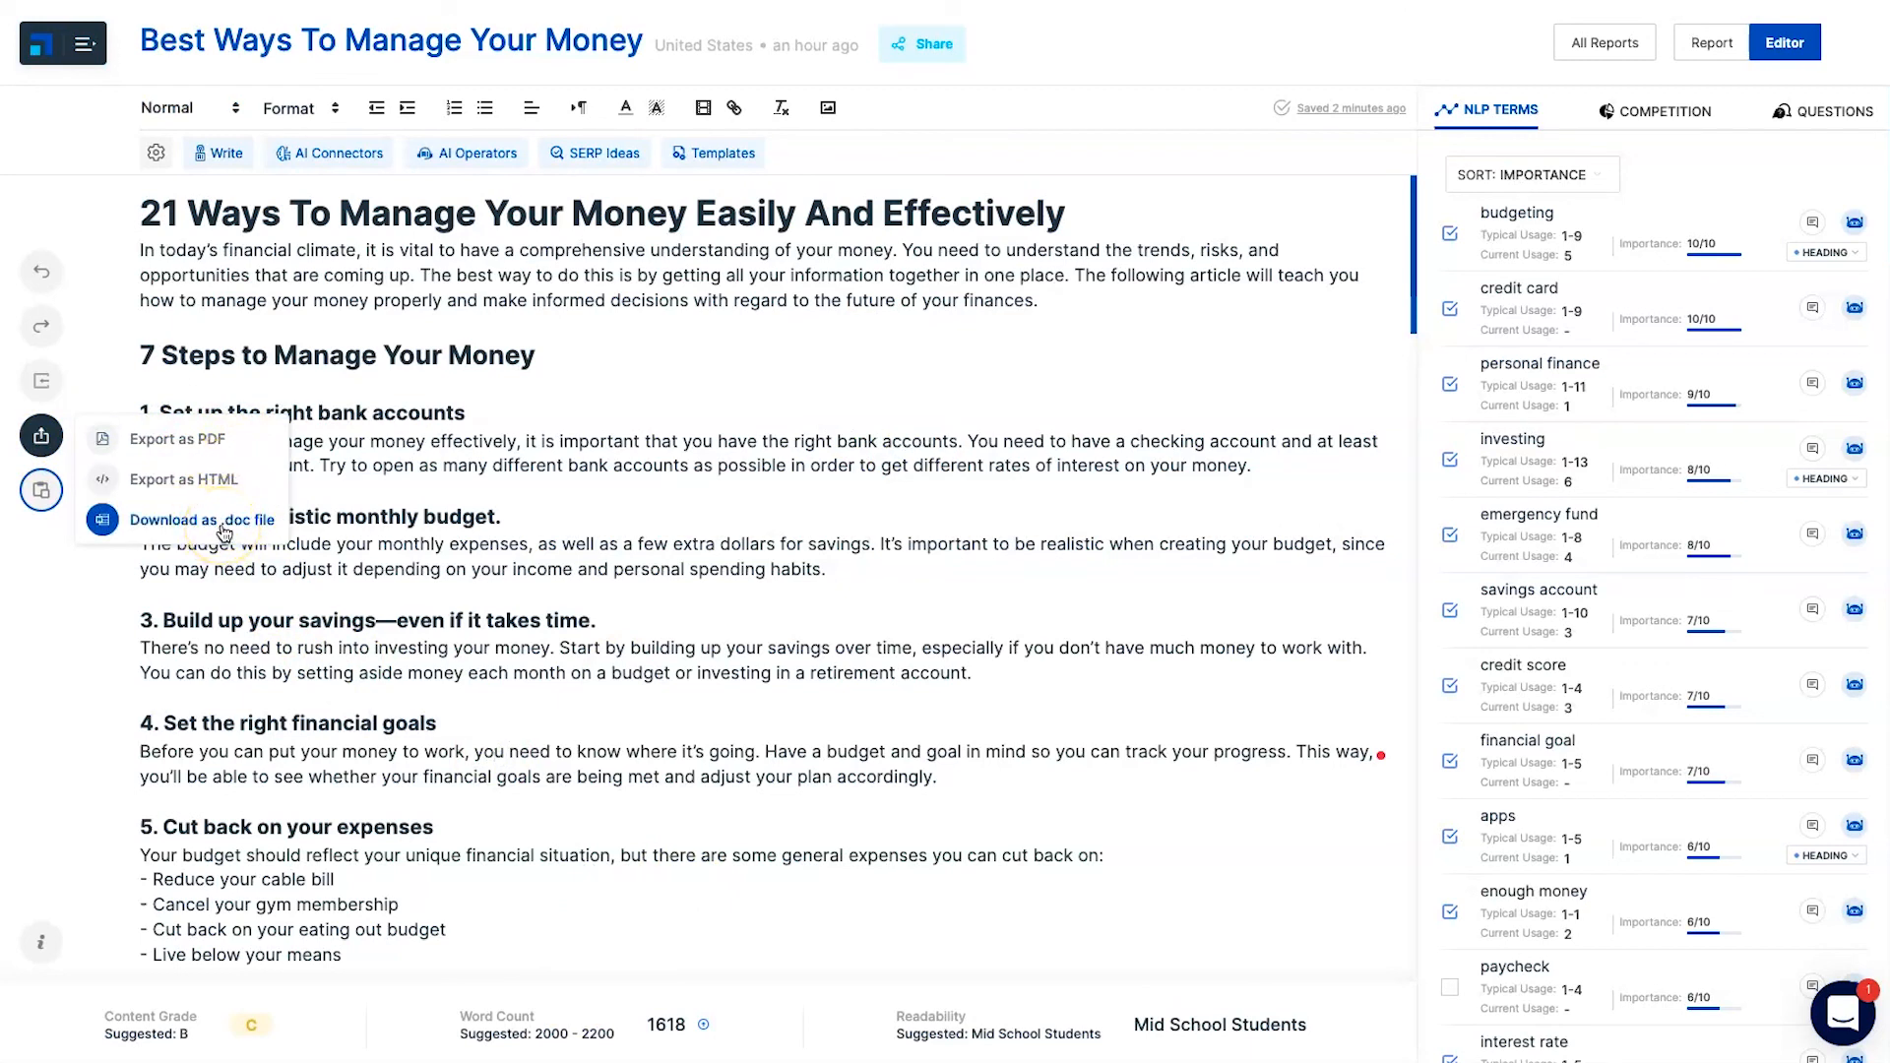
click(1203, 277)
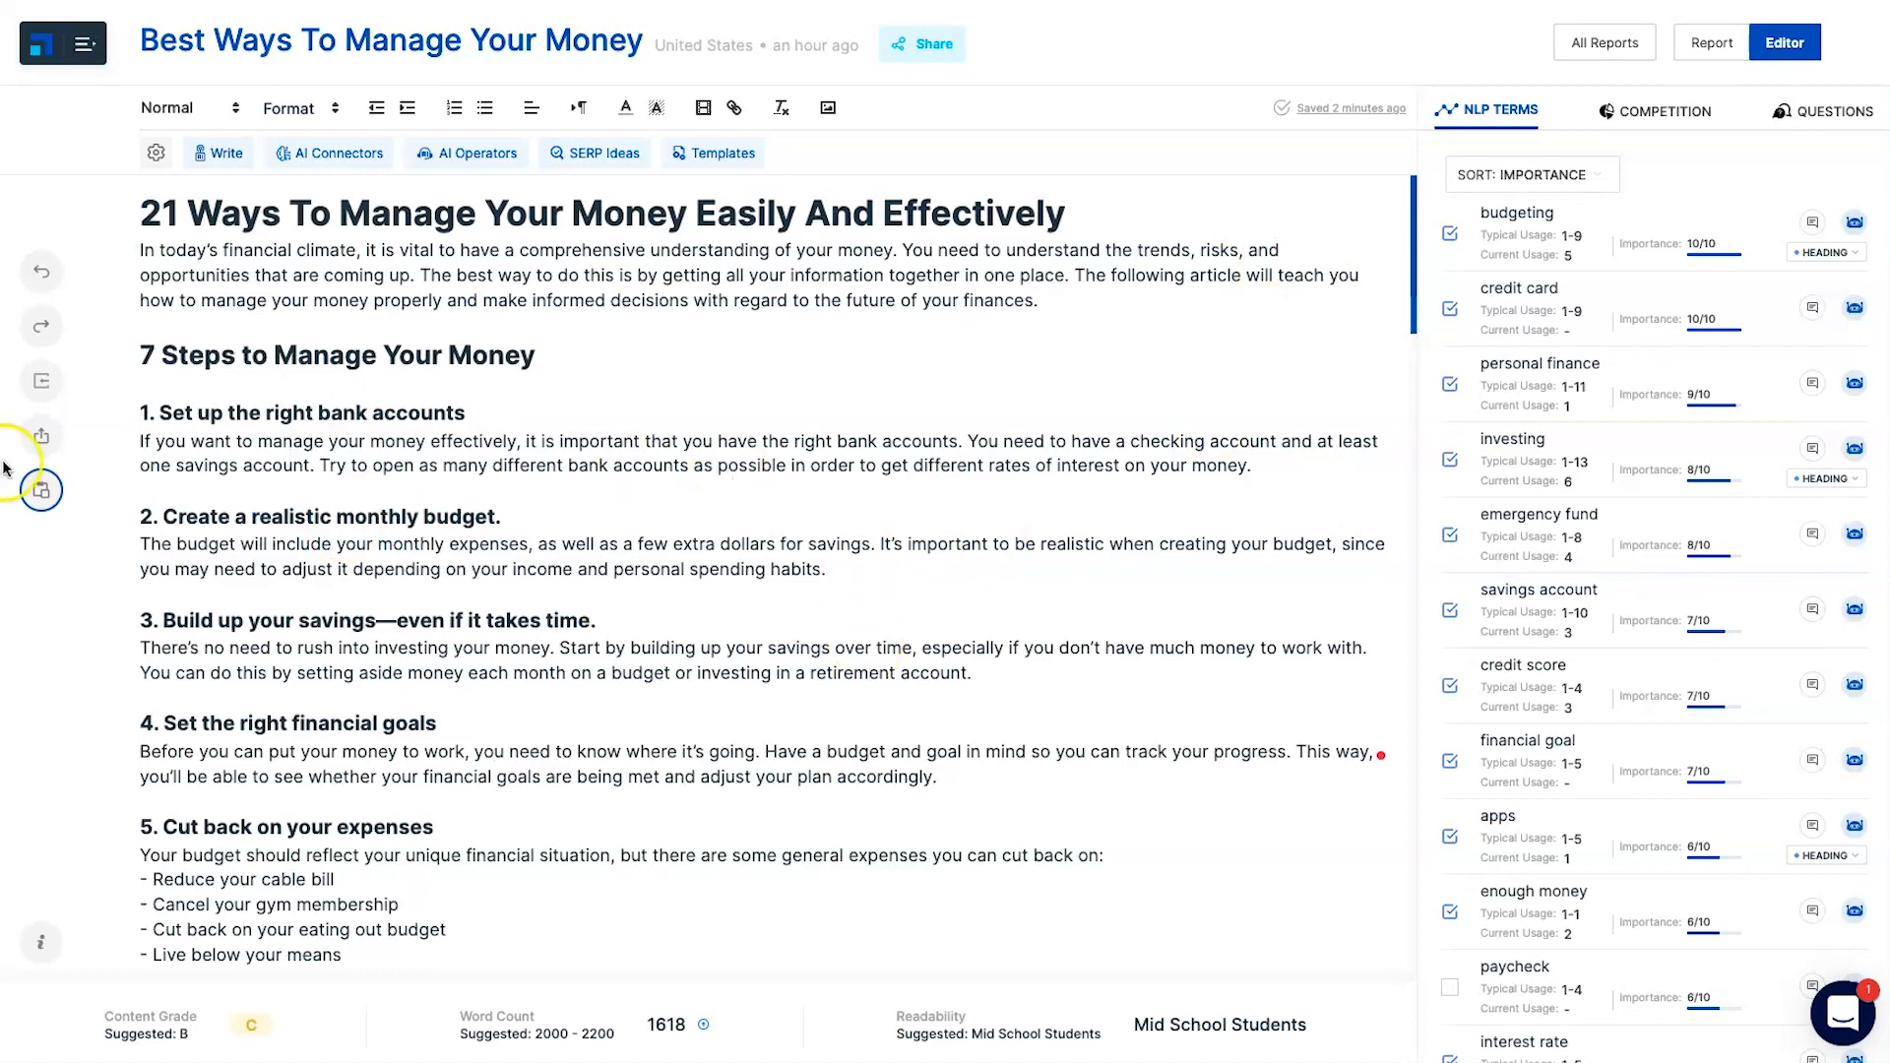